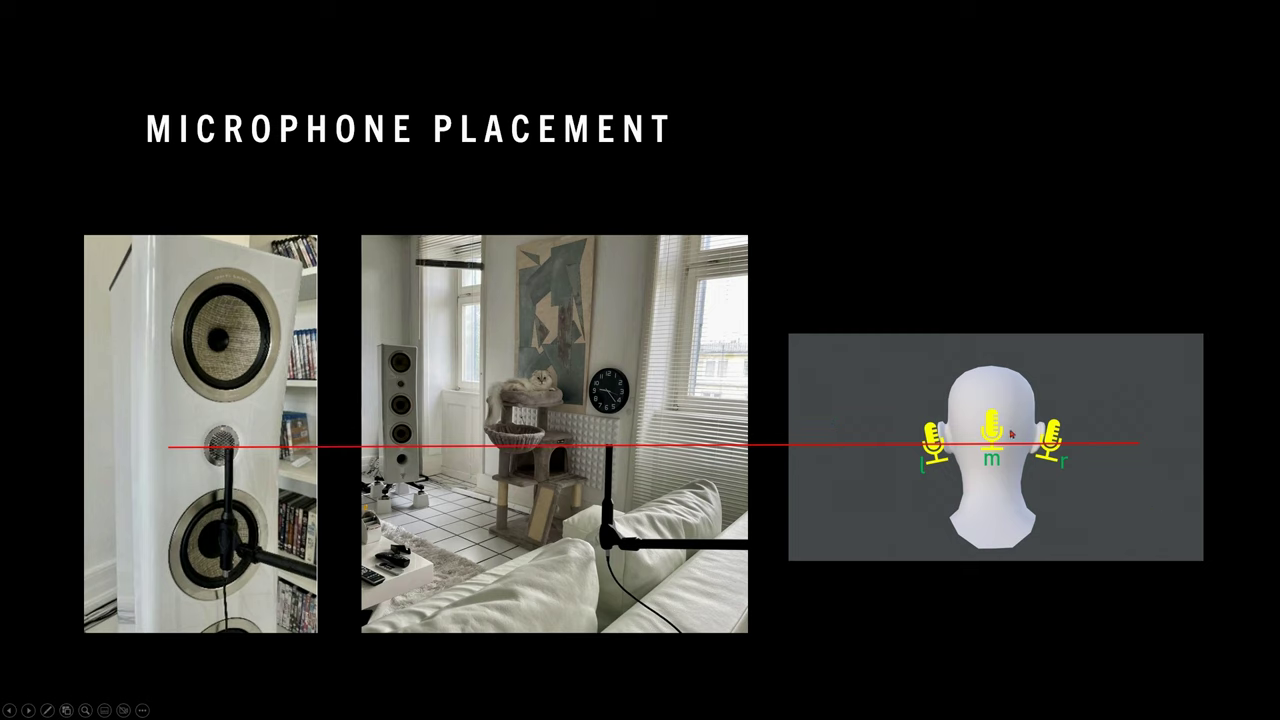
Step: Advance the slideshow to the Mic Centre Position Alignment slide
key(Right)
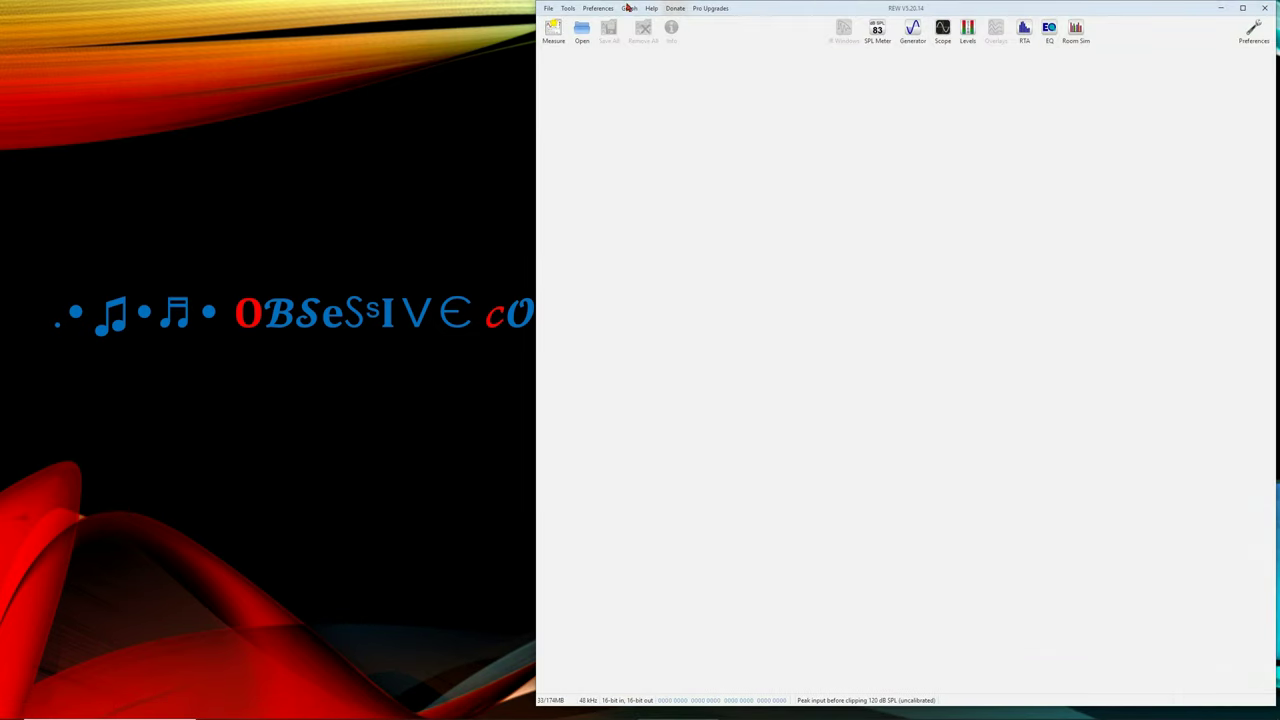
Step: Load zero.mdat, maximise REW and overlay all seven SPL curves with the level axis fitted to data
click(581, 30)
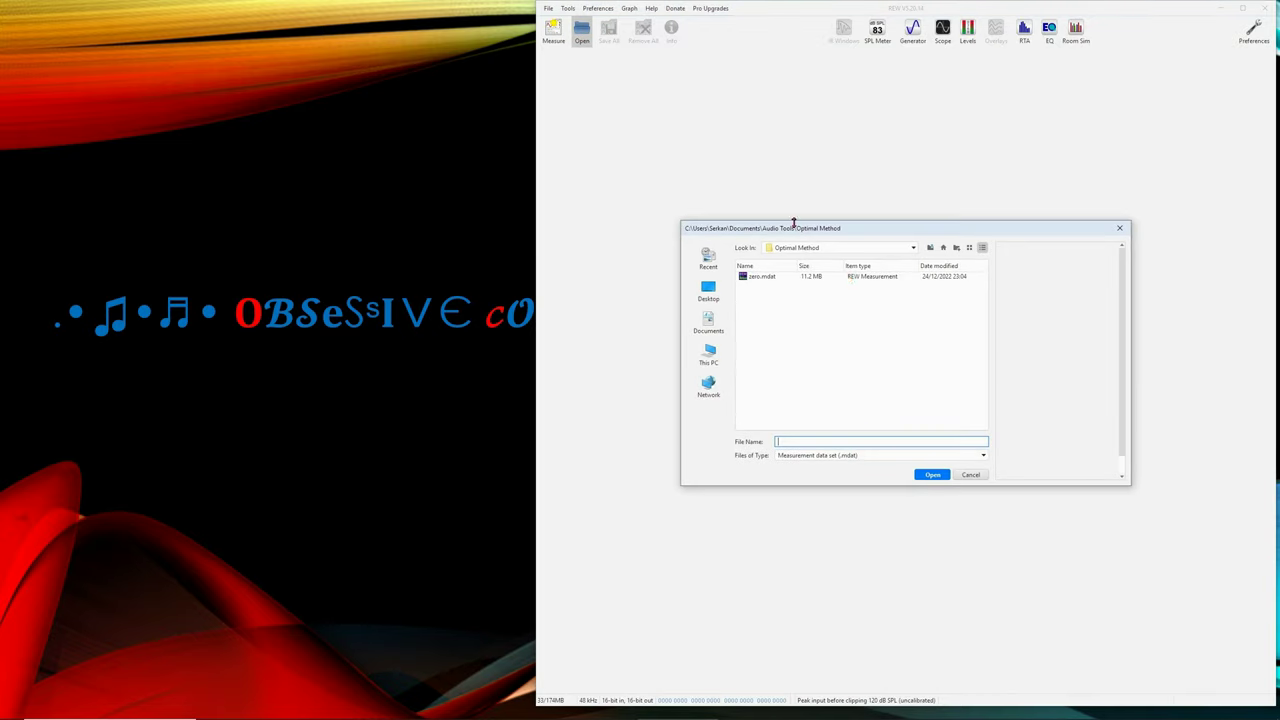
double_click(783, 275)
click(1245, 10)
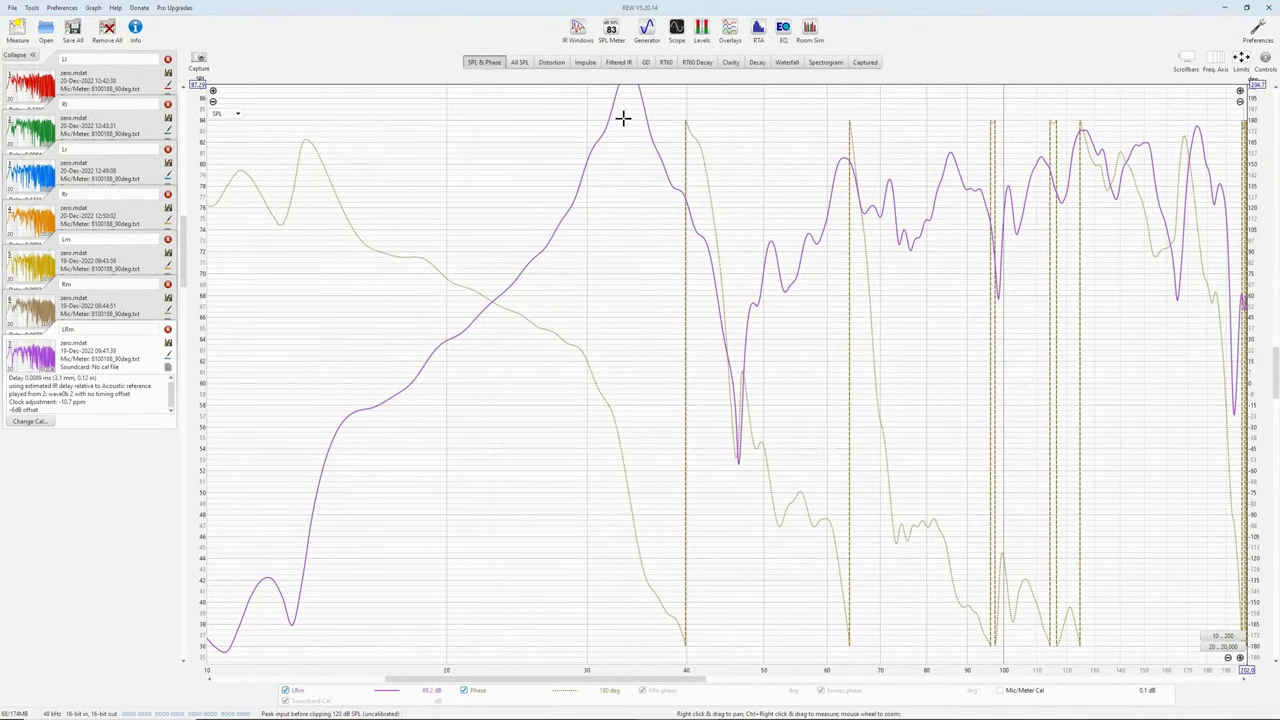
click(520, 63)
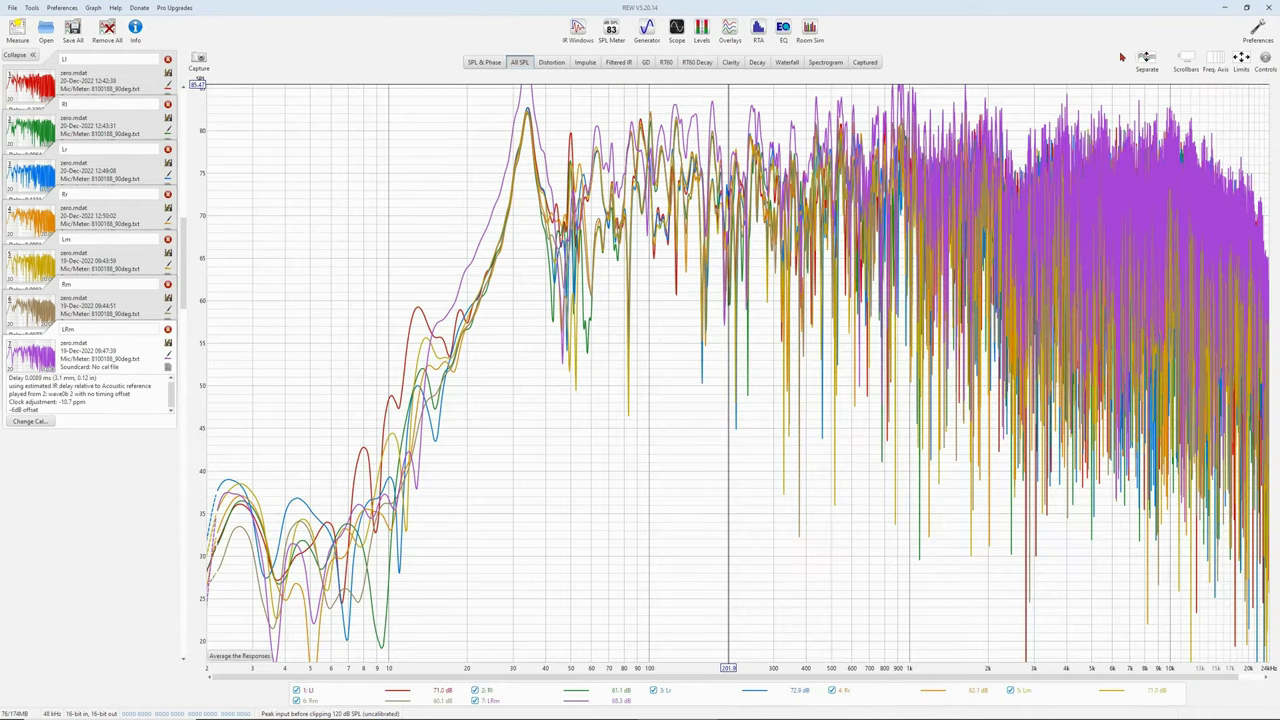
click(1241, 60)
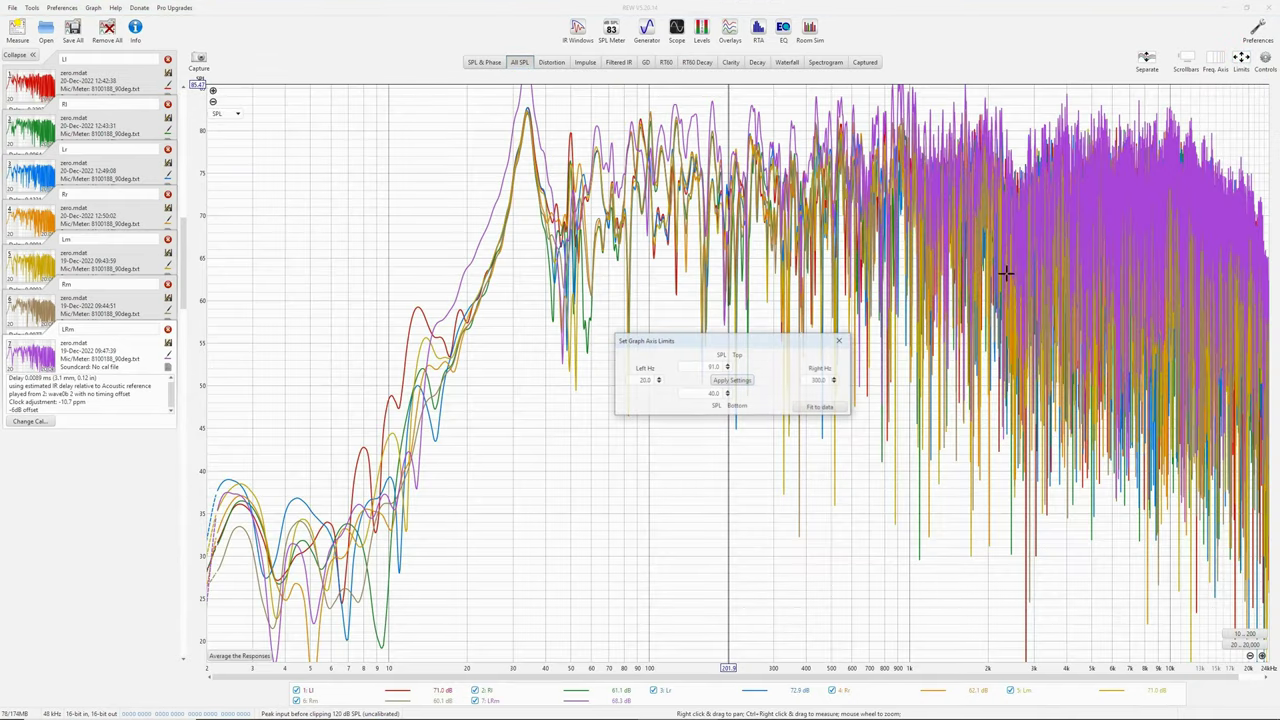
click(822, 408)
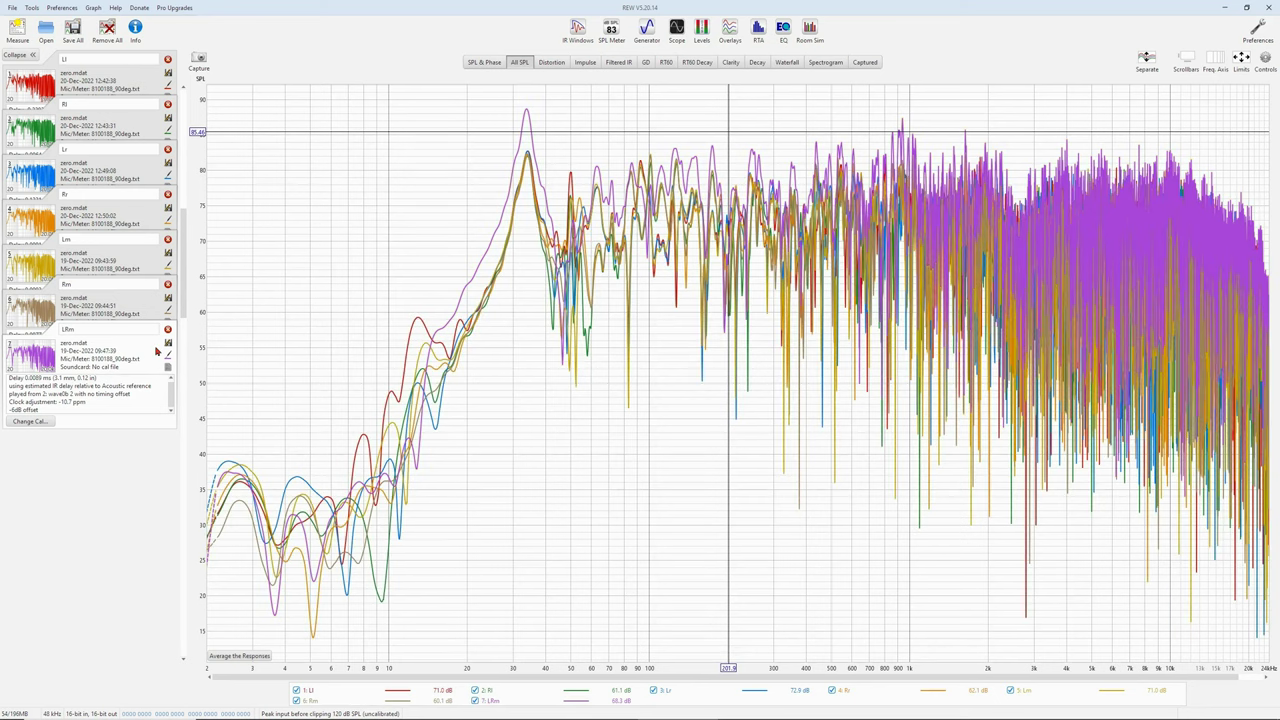
Step: Vector-average Lm and Rm and name the new measurement LRc
right_click(528, 692)
click(564, 629)
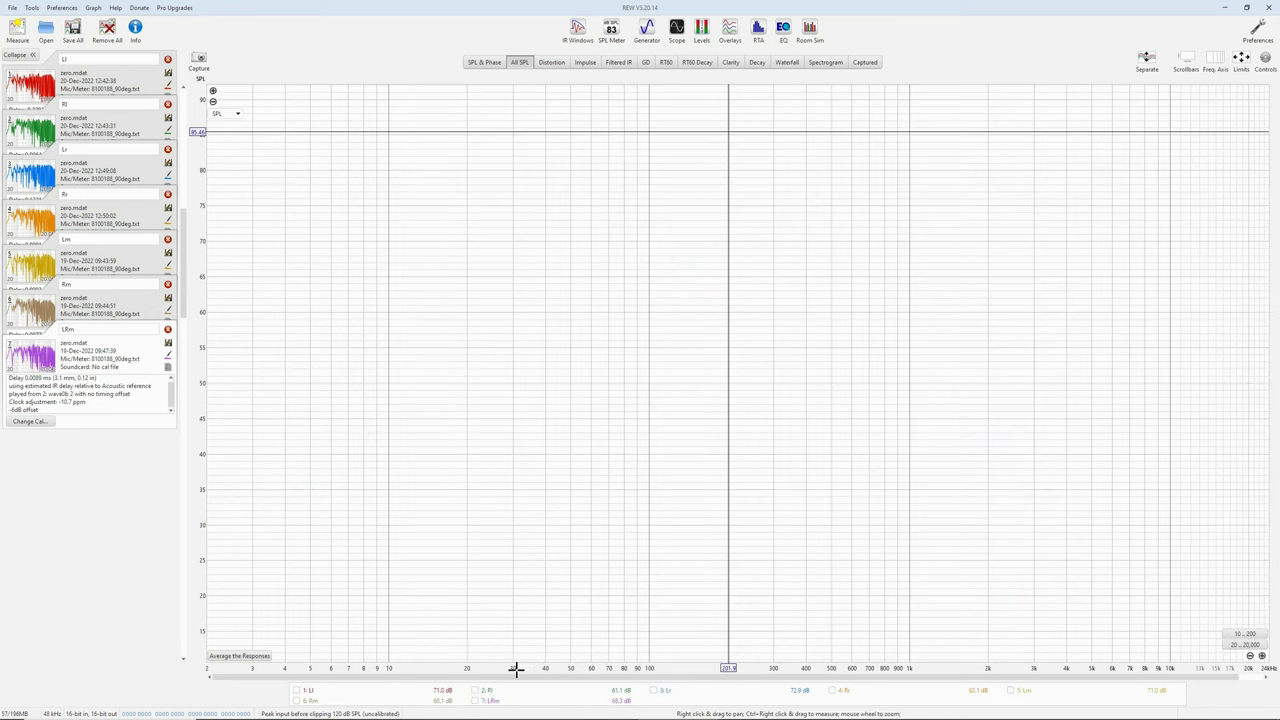
click(296, 700)
click(1010, 690)
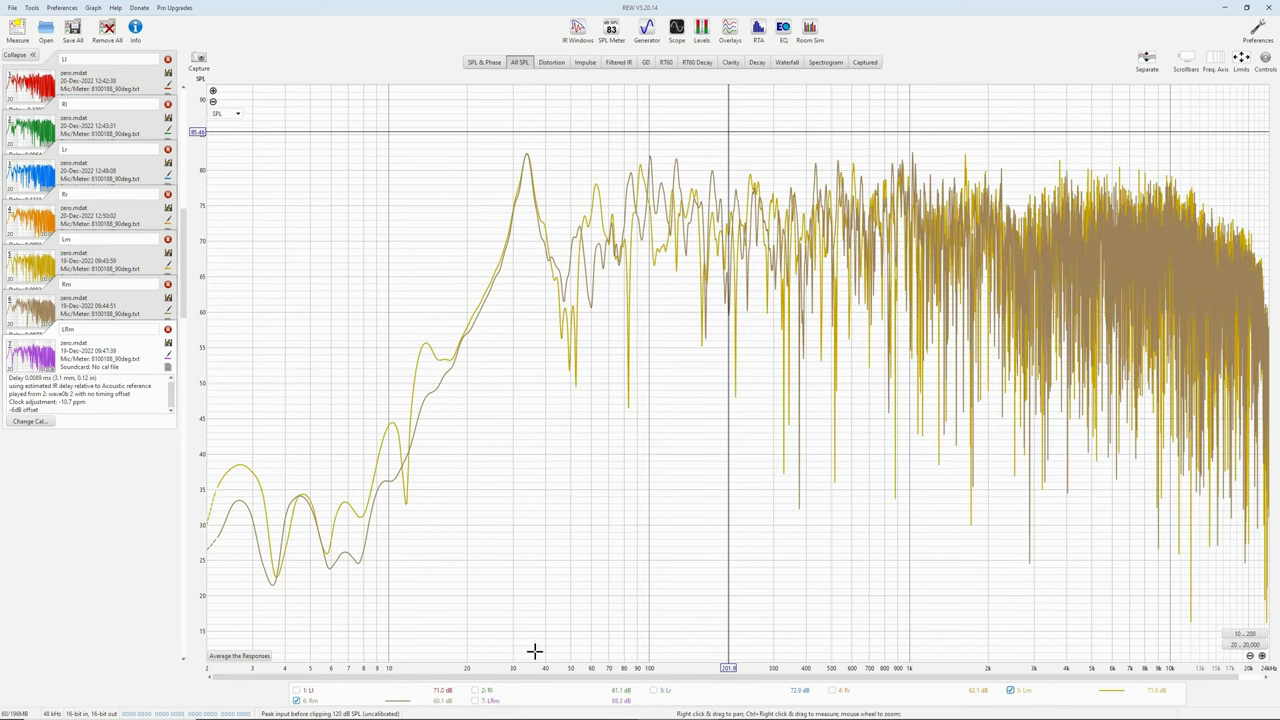
click(1265, 60)
click(1180, 192)
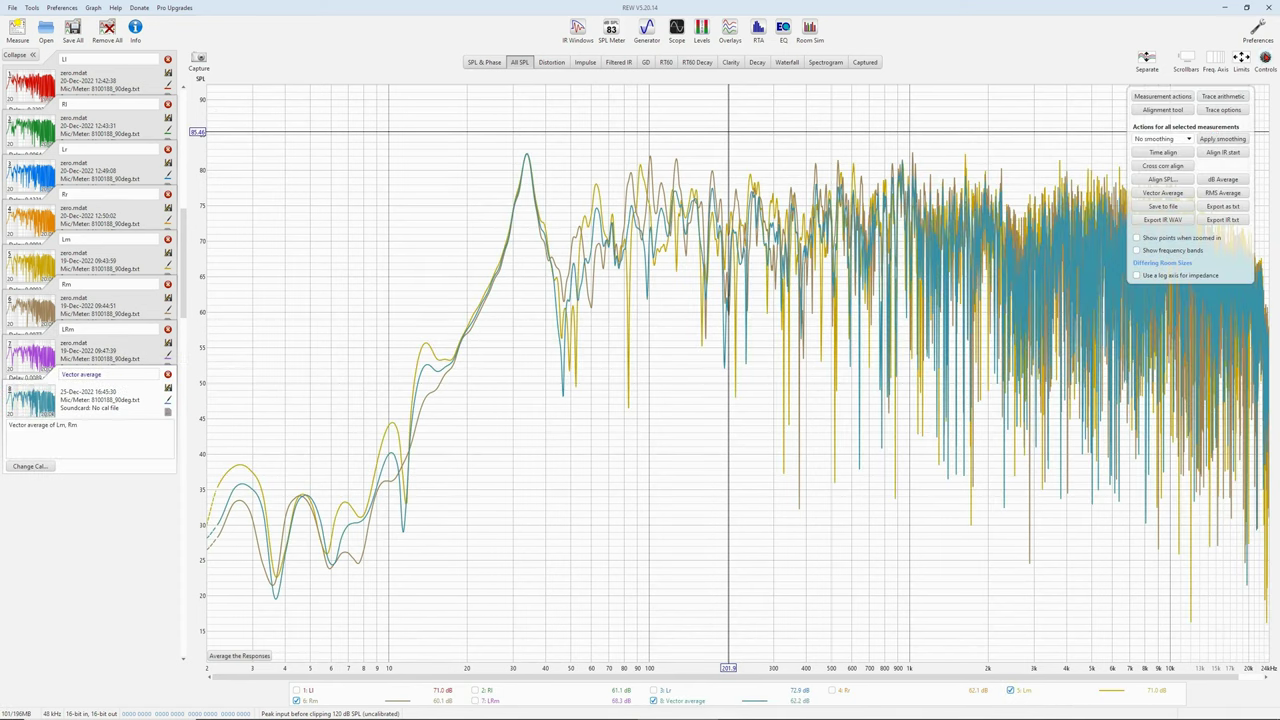
click(113, 375)
text(LRc)
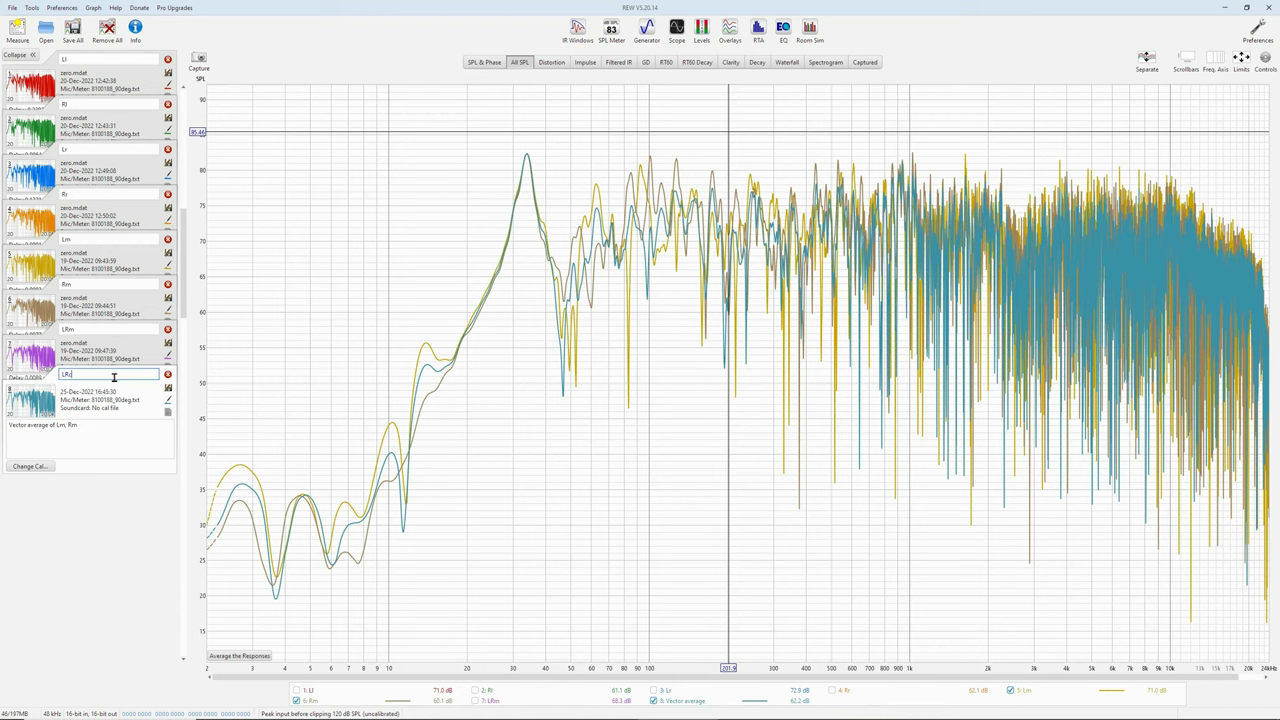
key(Return)
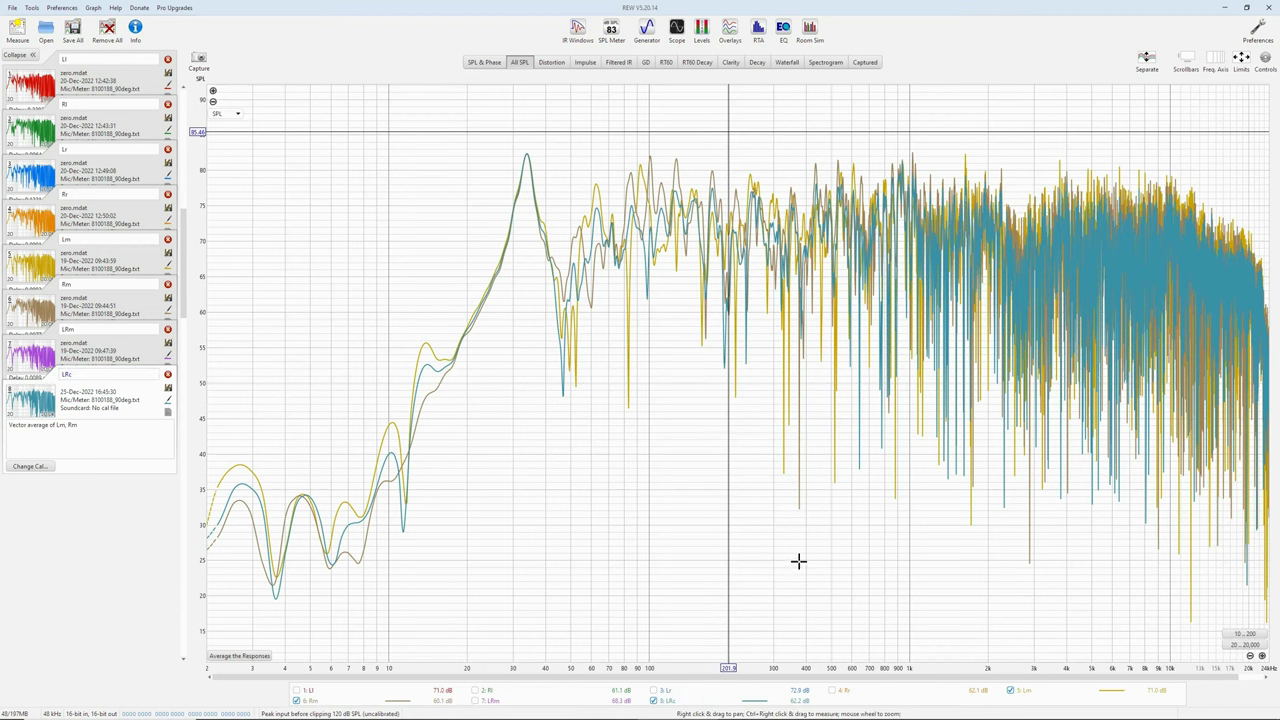
Step: Show LRm beside LRc and add a -6 dB SPL offset to LRm's data
click(296, 700)
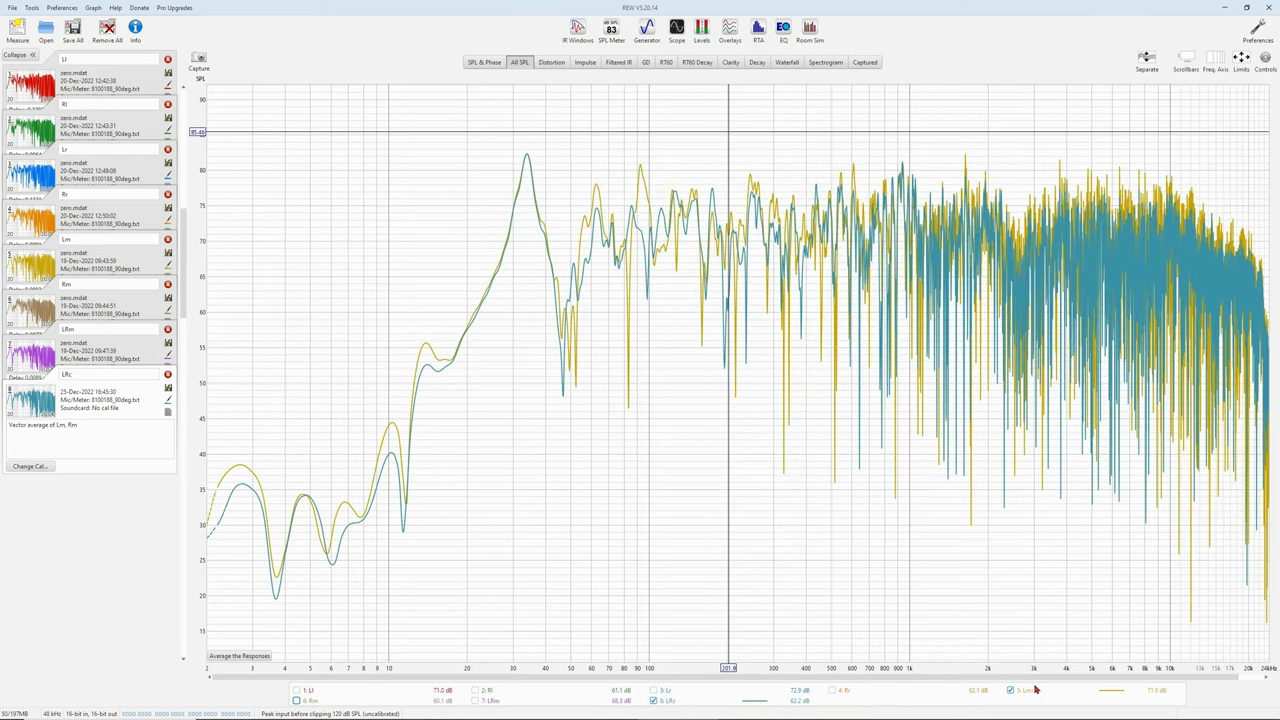
click(1010, 690)
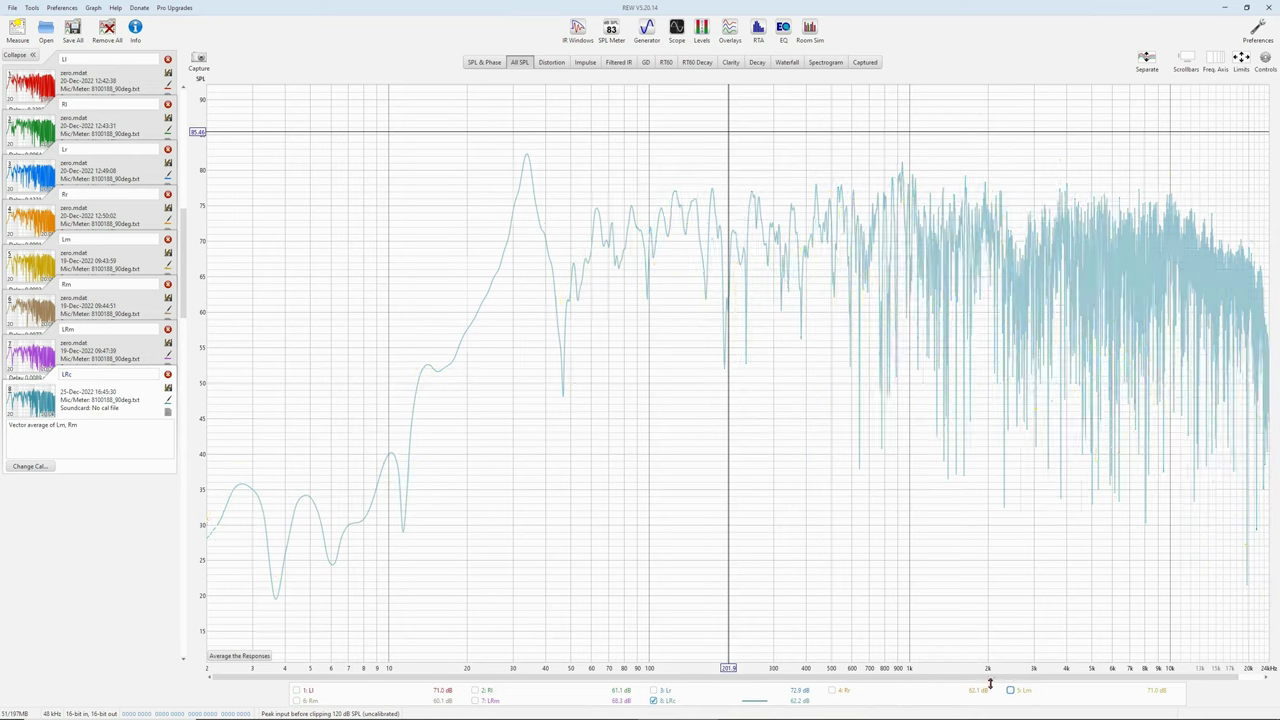
click(476, 700)
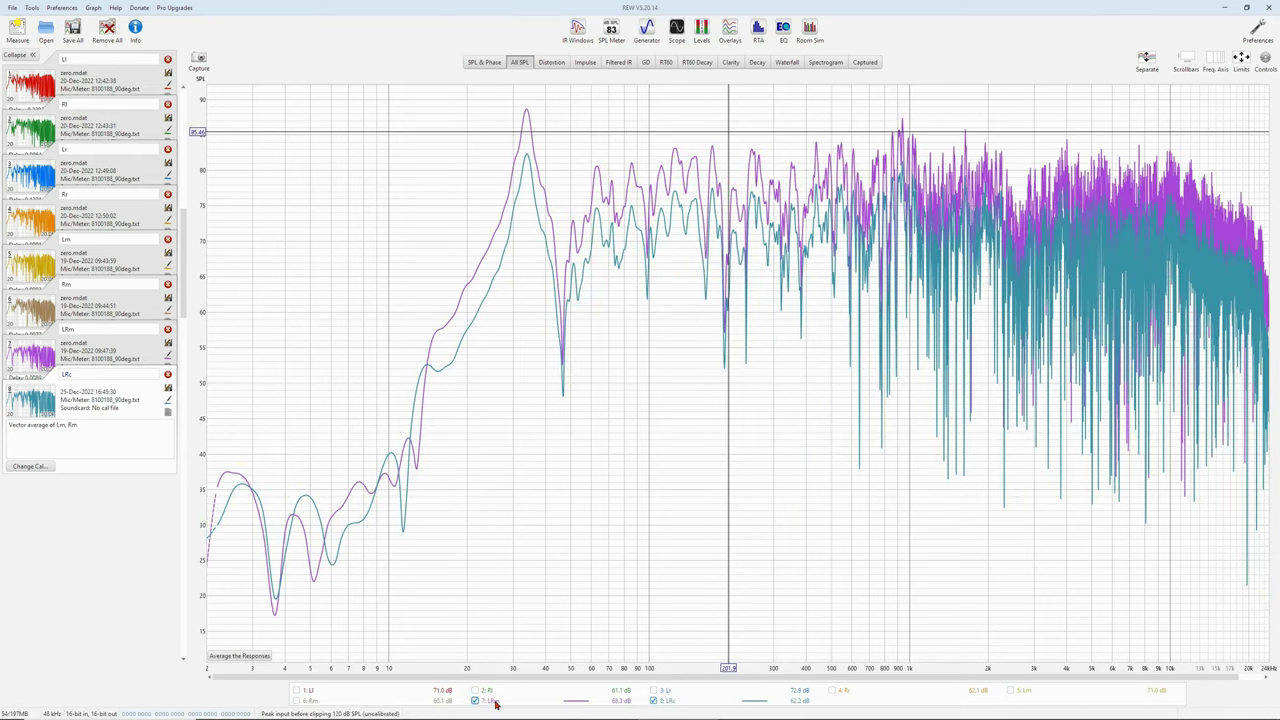
click(1265, 60)
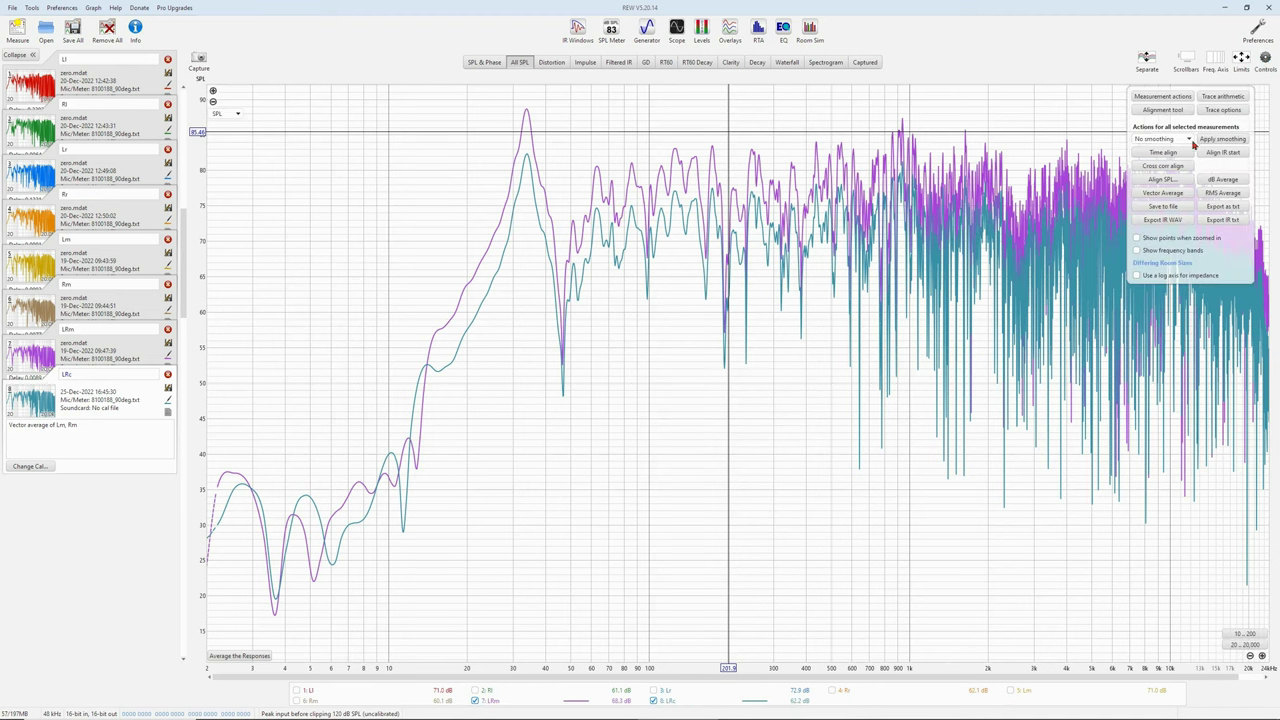
click(1160, 98)
drag(98, 11, 787, 503)
click(807, 527)
click(760, 598)
click(755, 540)
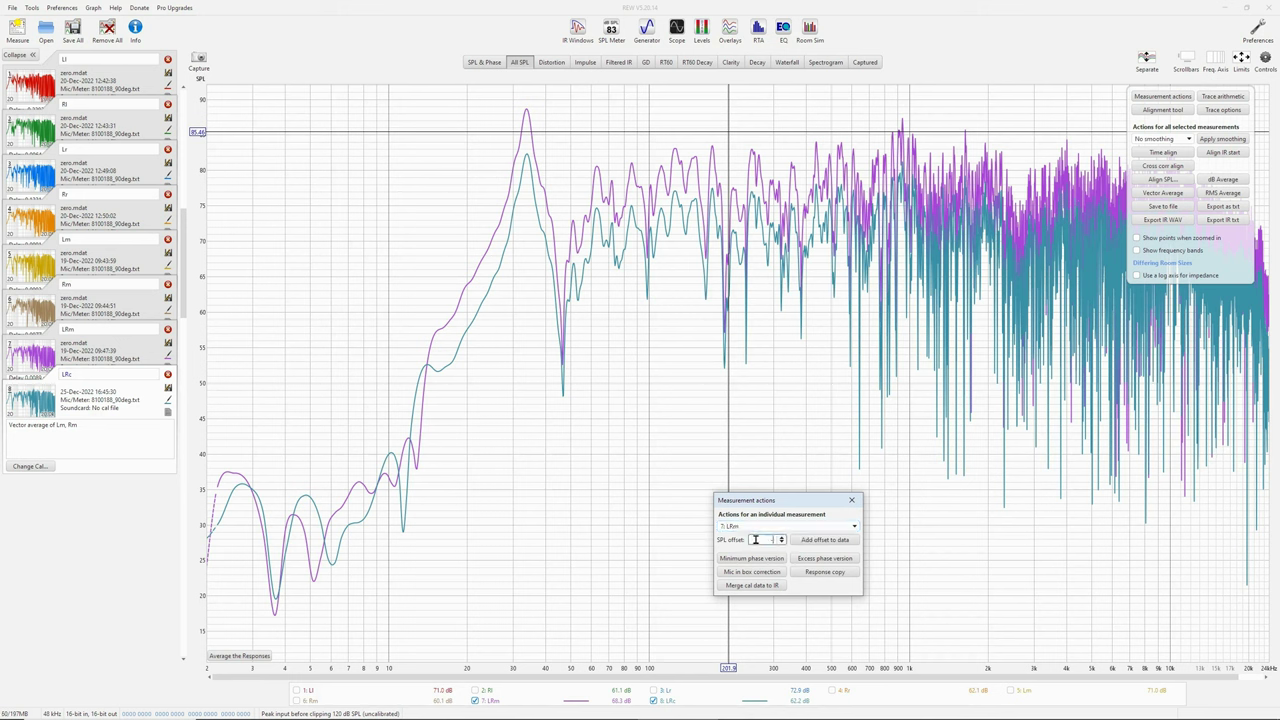
text(-6)
click(825, 540)
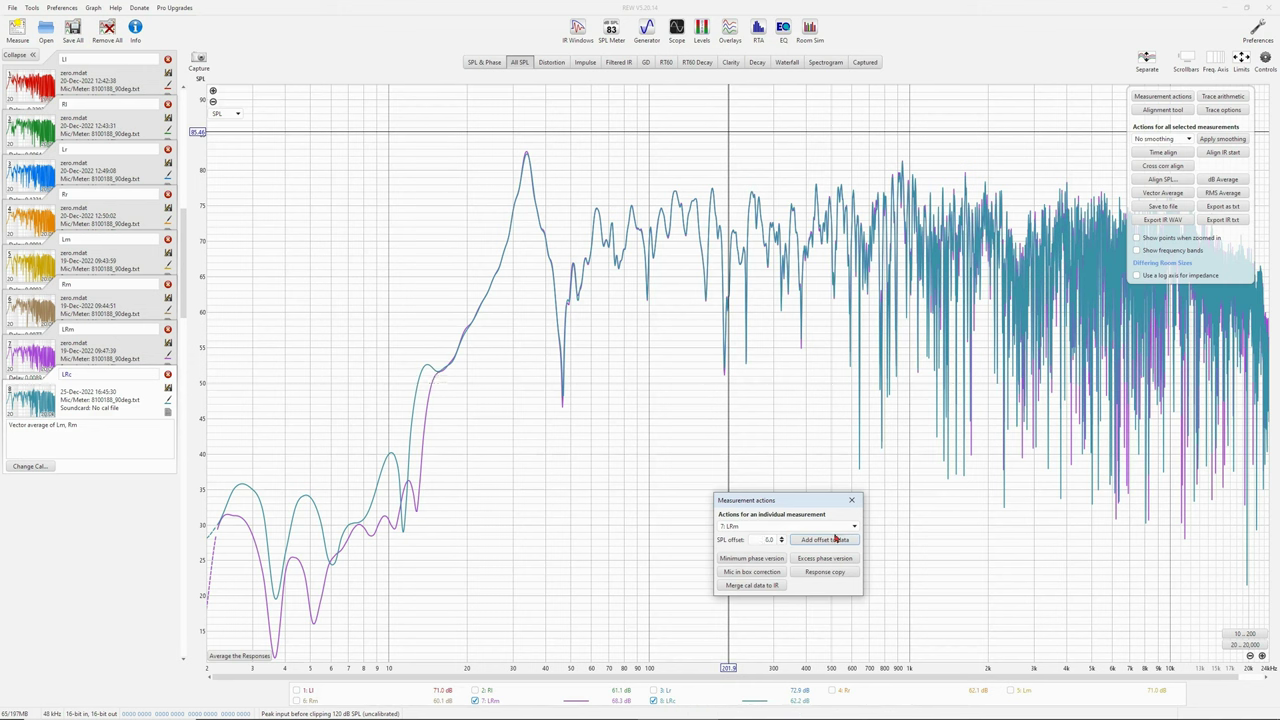
Step: Close Measurement actions, clear the legend, and show only the Ll, Lr and Lm curves
click(851, 500)
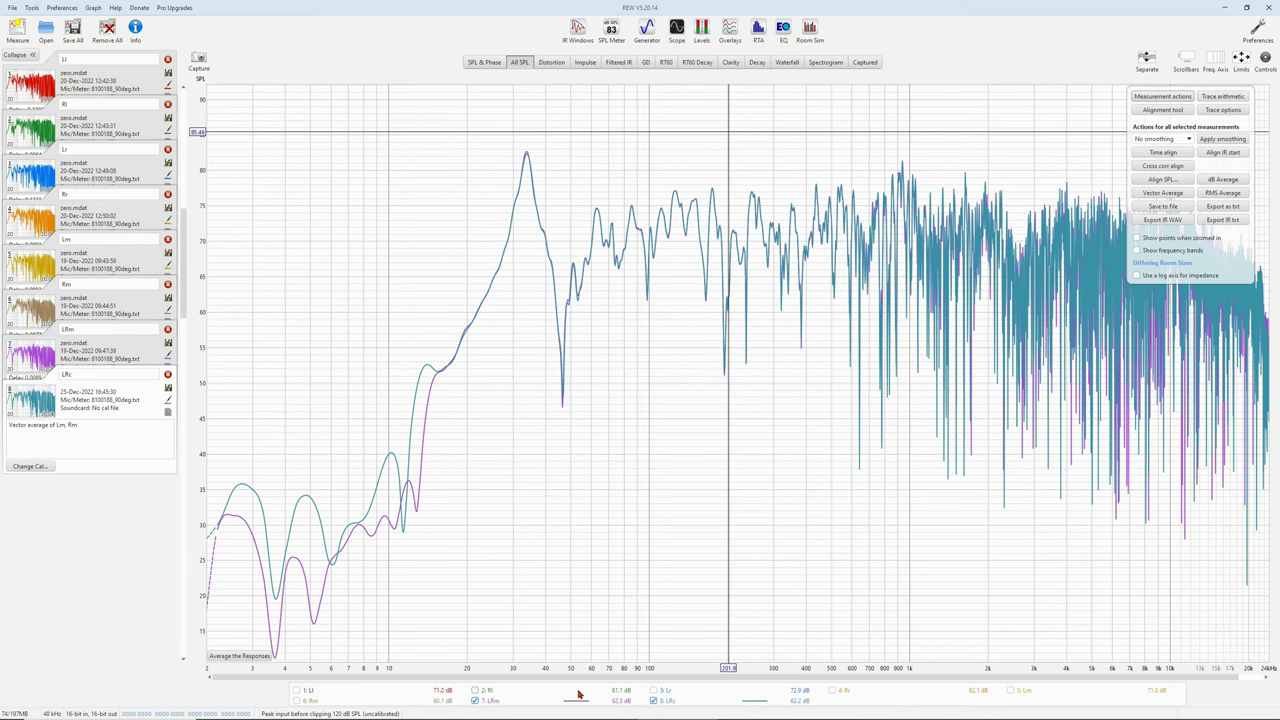
right_click(725, 696)
click(753, 629)
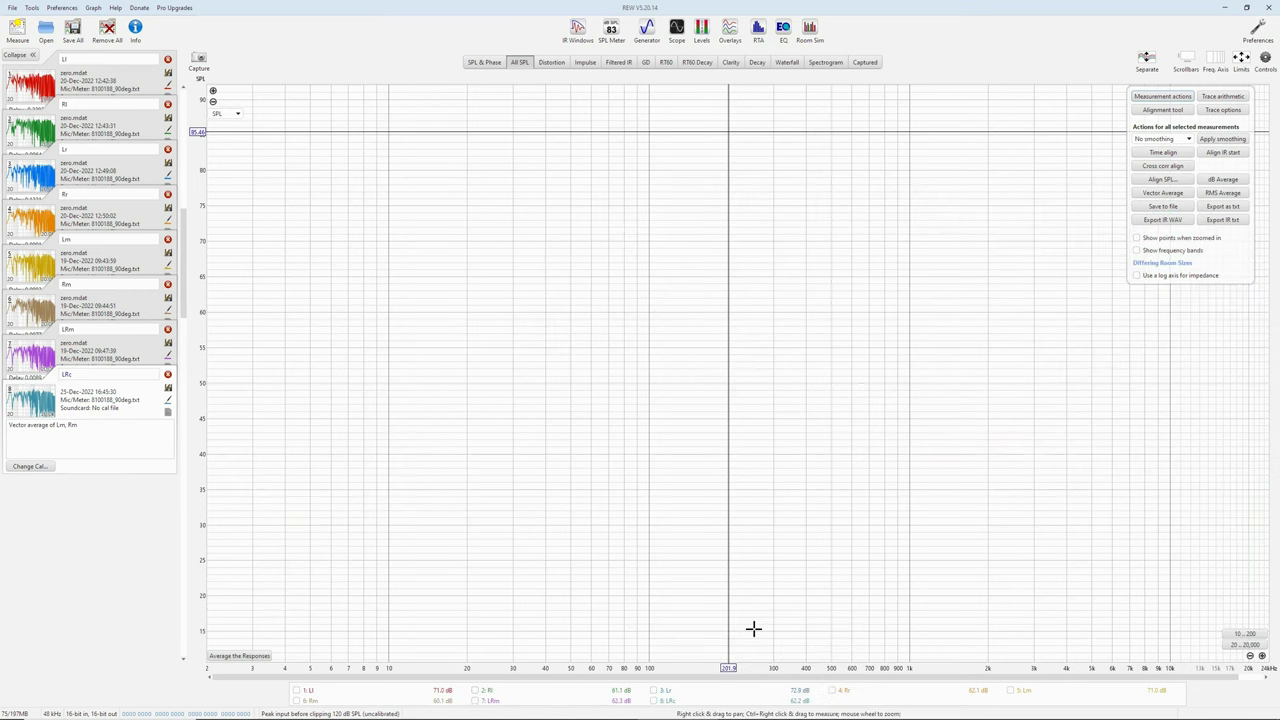
click(297, 690)
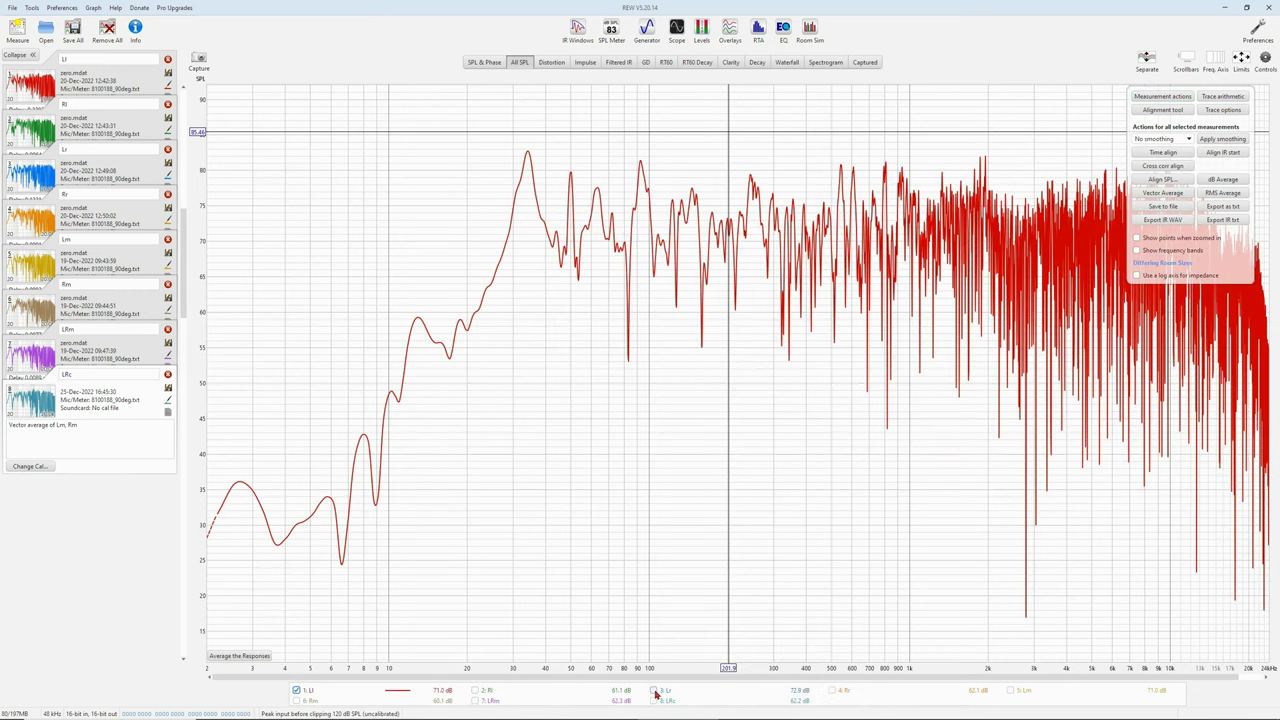
click(653, 690)
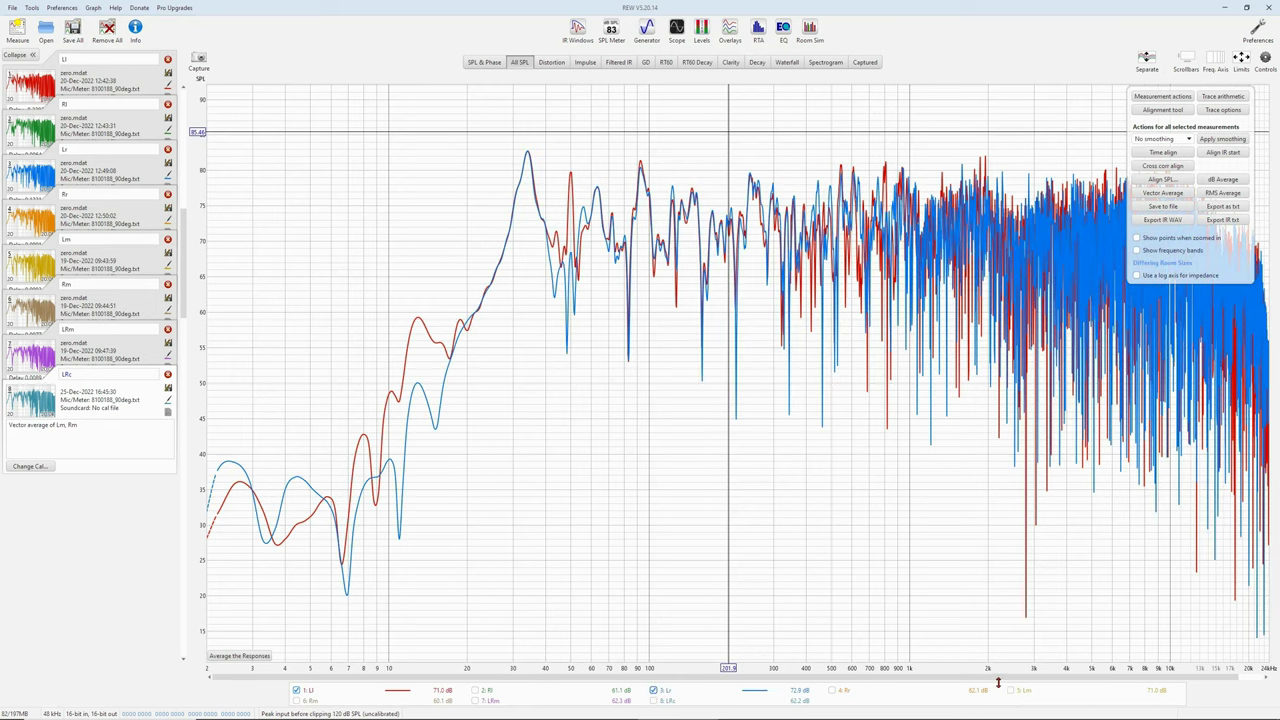
click(1011, 690)
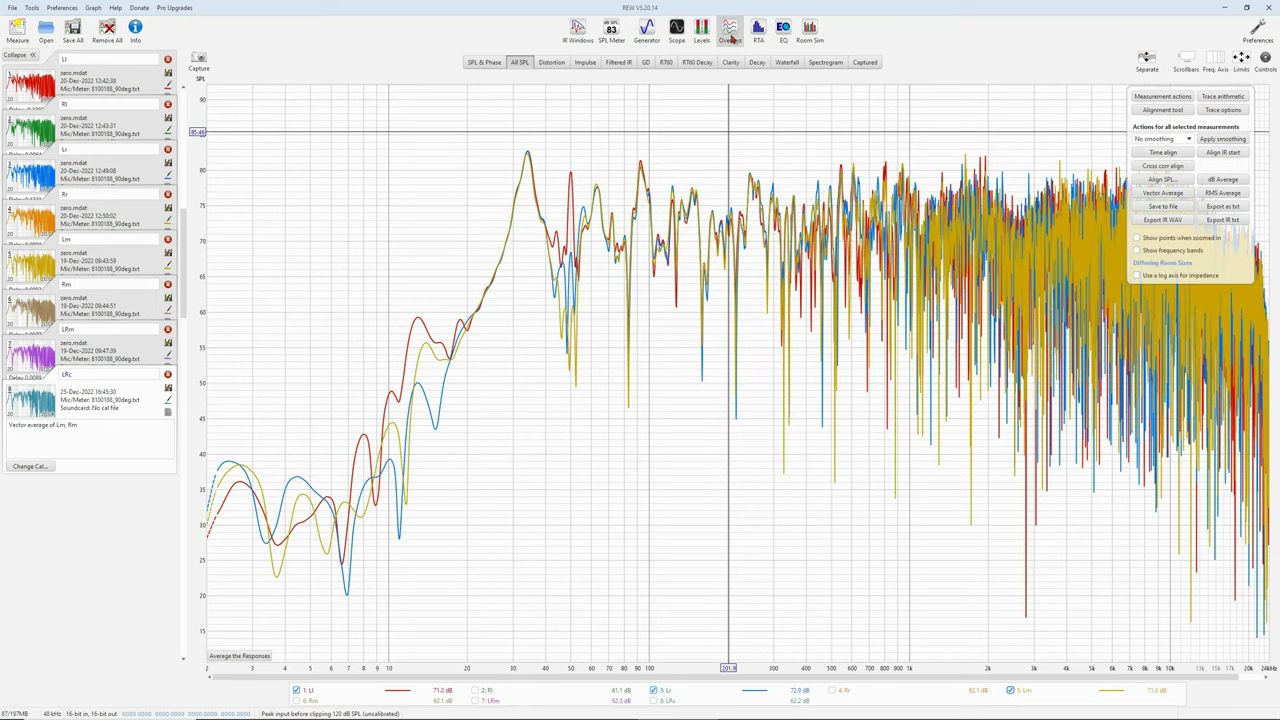
Step: Show the Ll, Lr and Lm impulse responses in Overlays, with Lm dragged to the list top
click(731, 37)
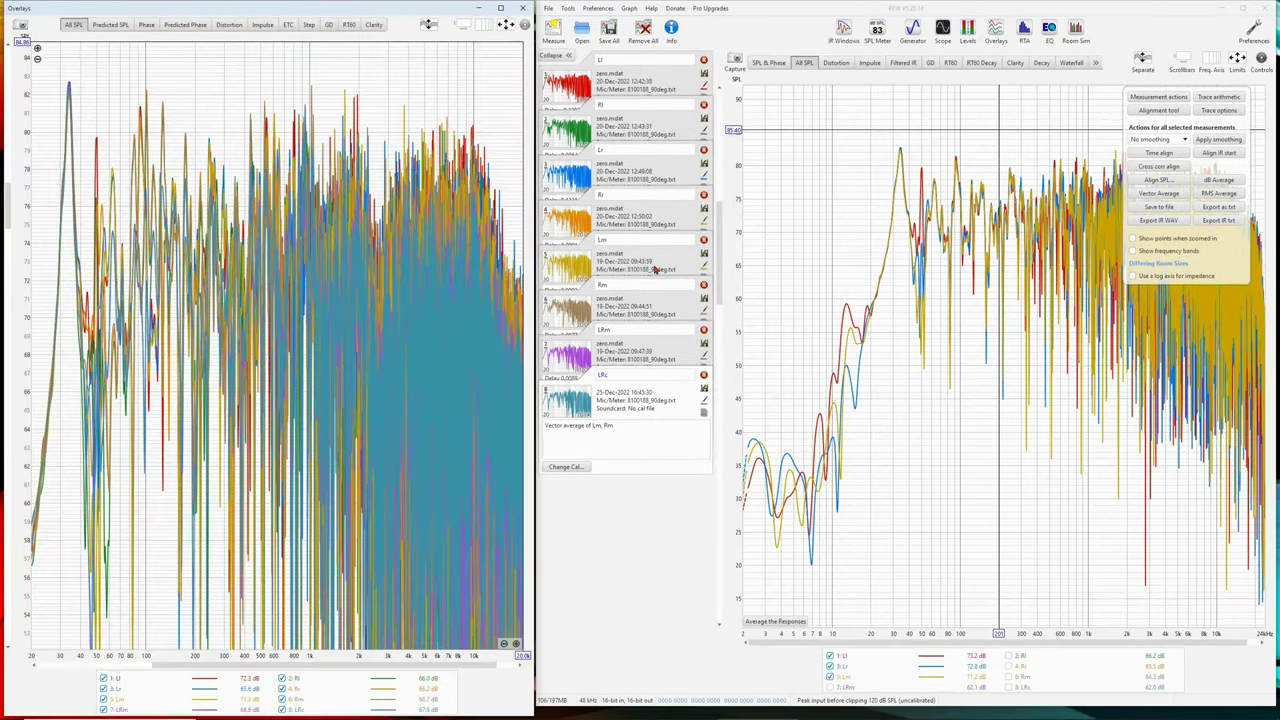
click(257, 26)
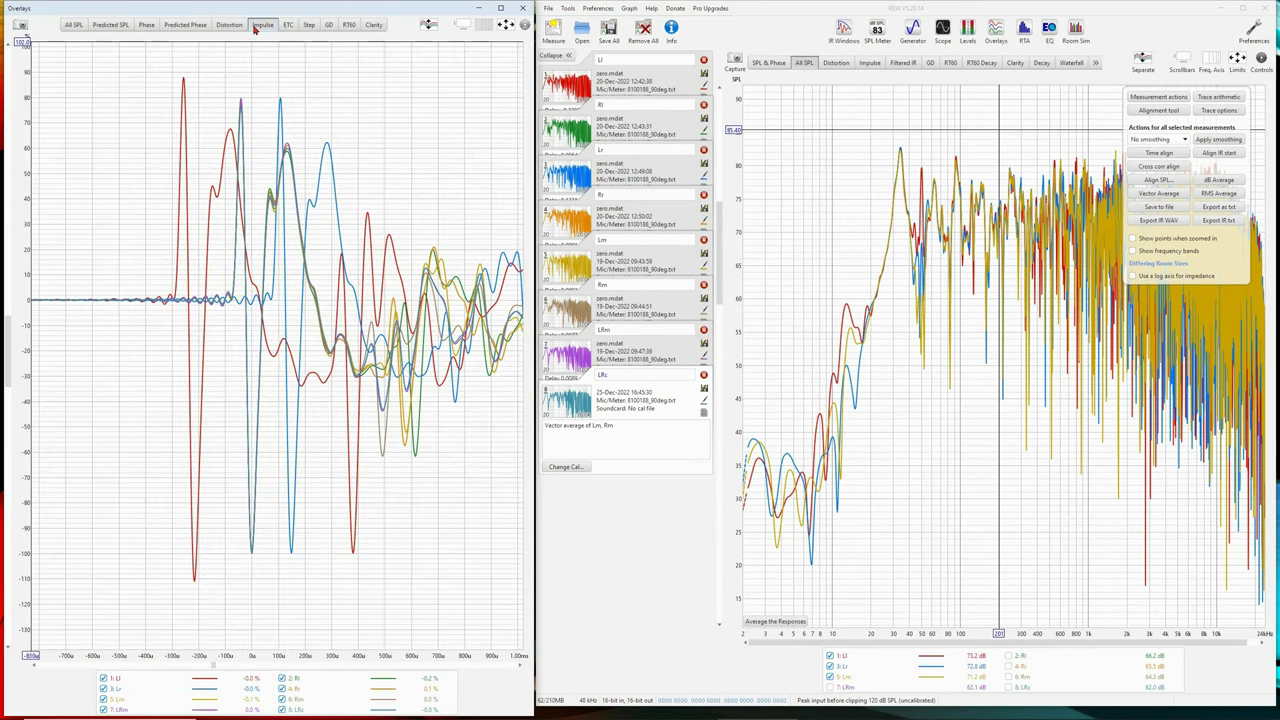
right_click(326, 685)
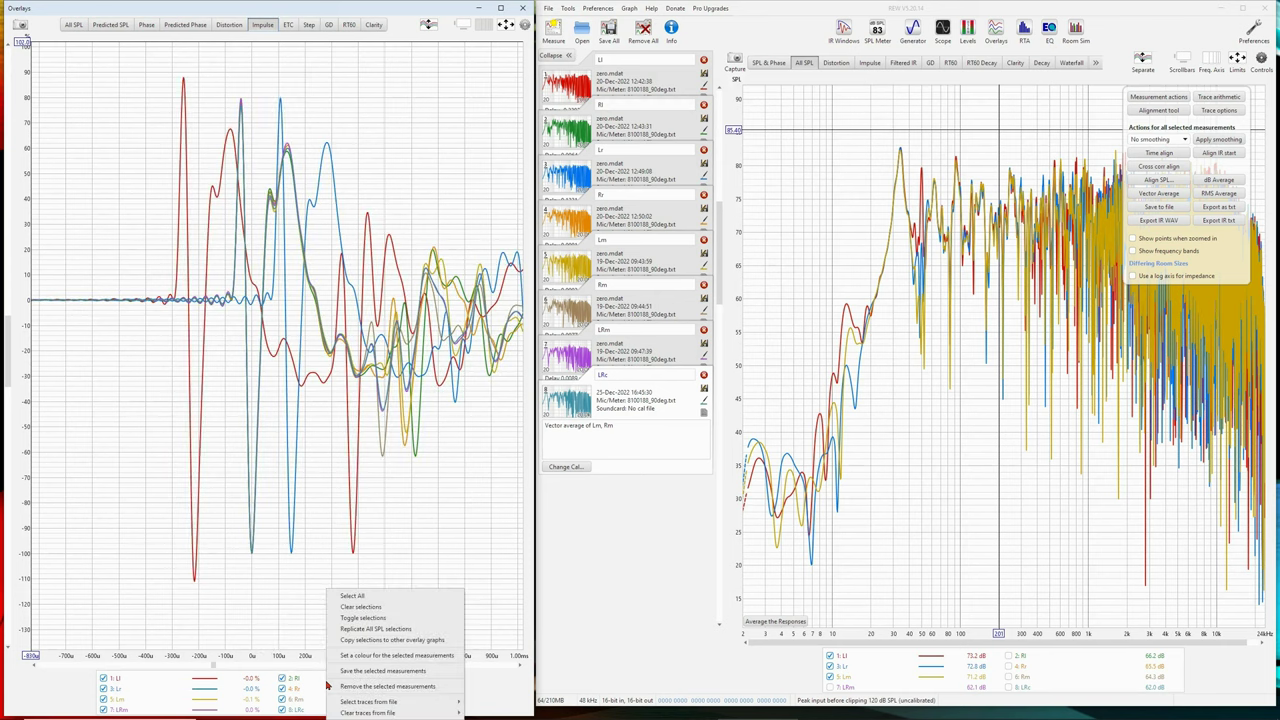
click(410, 630)
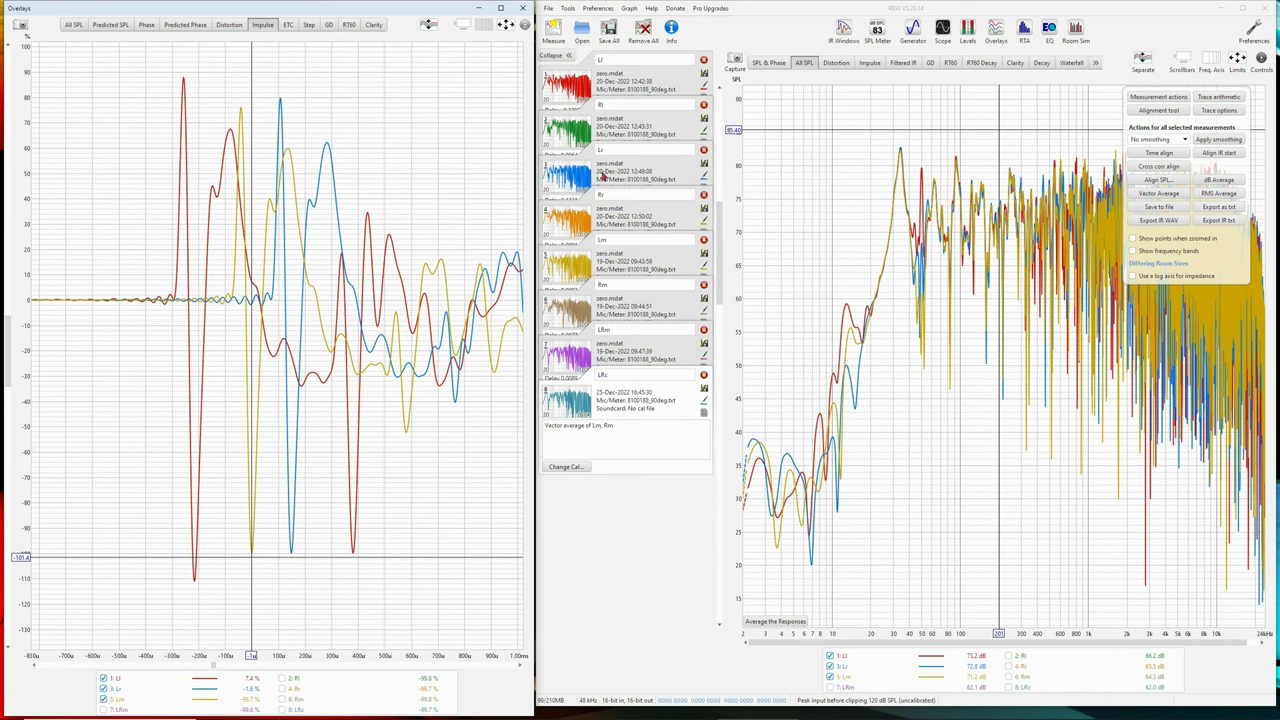
click(625, 256)
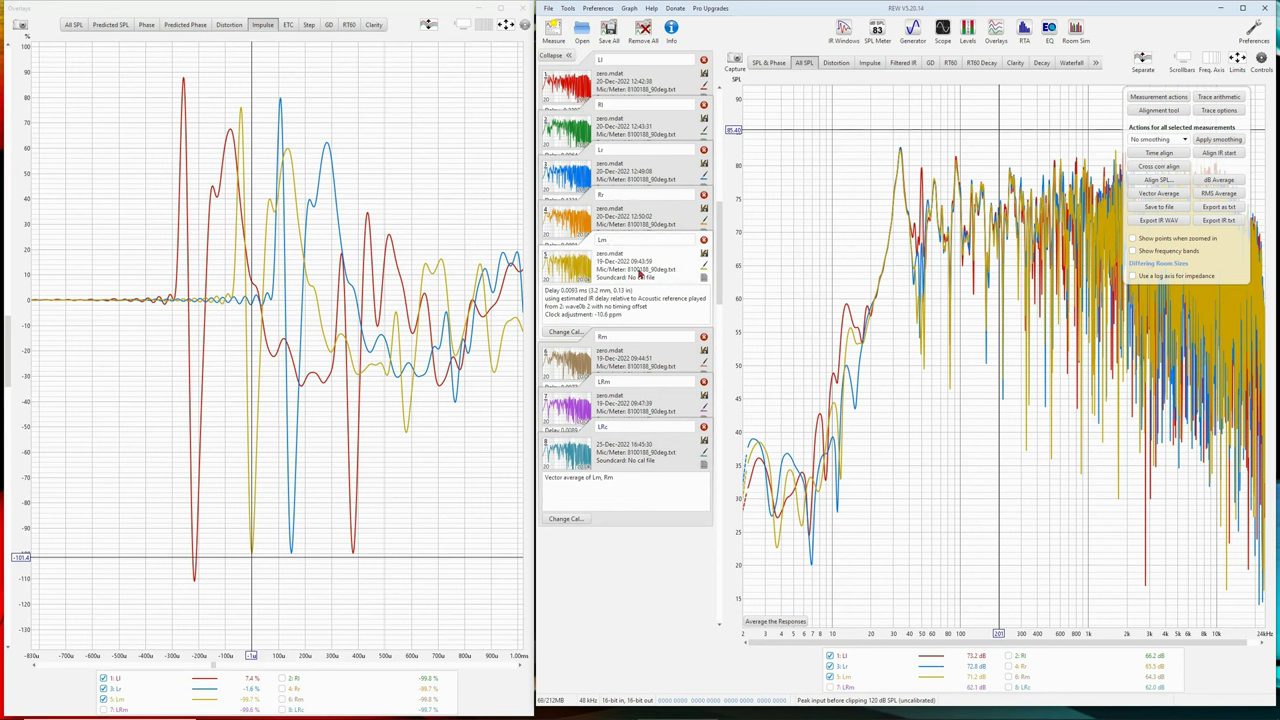
mouse_move(640, 275)
mouse_down()
mouse_move(625, 97)
mouse_move(648, 93)
mouse_up()
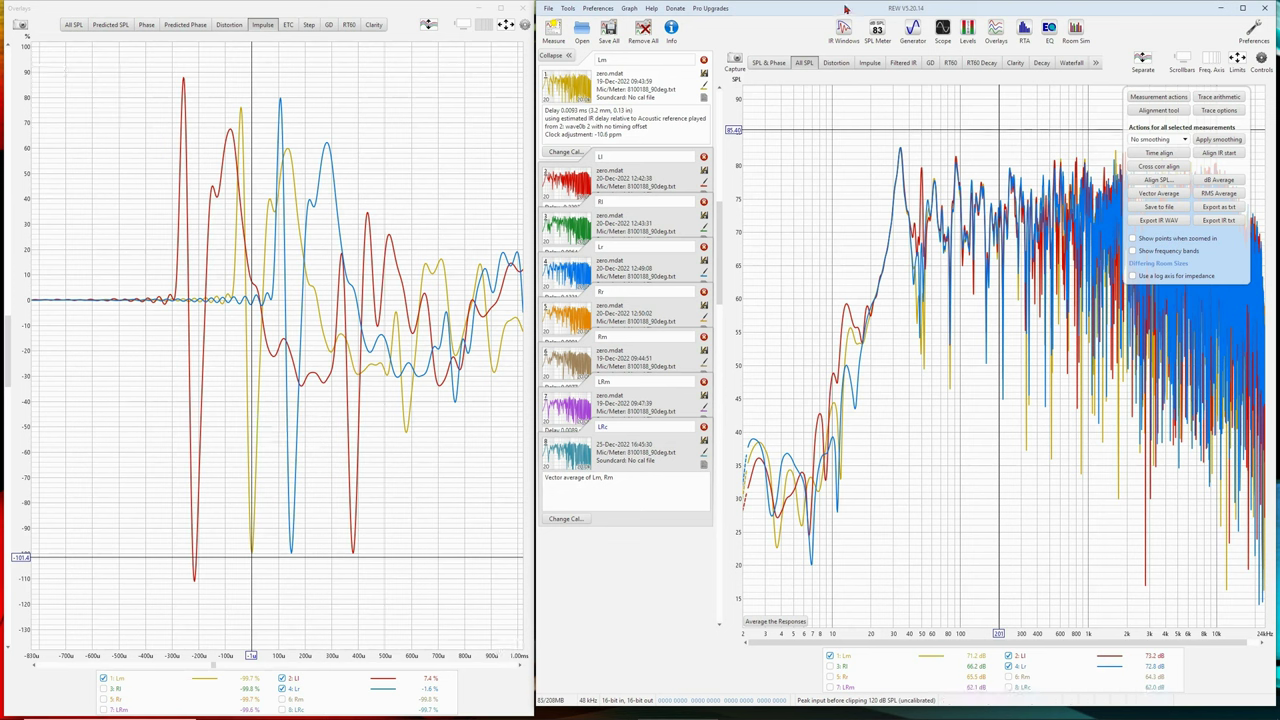
Step: Cross-correlation align the impulse responses of the selected measurements
click(1160, 167)
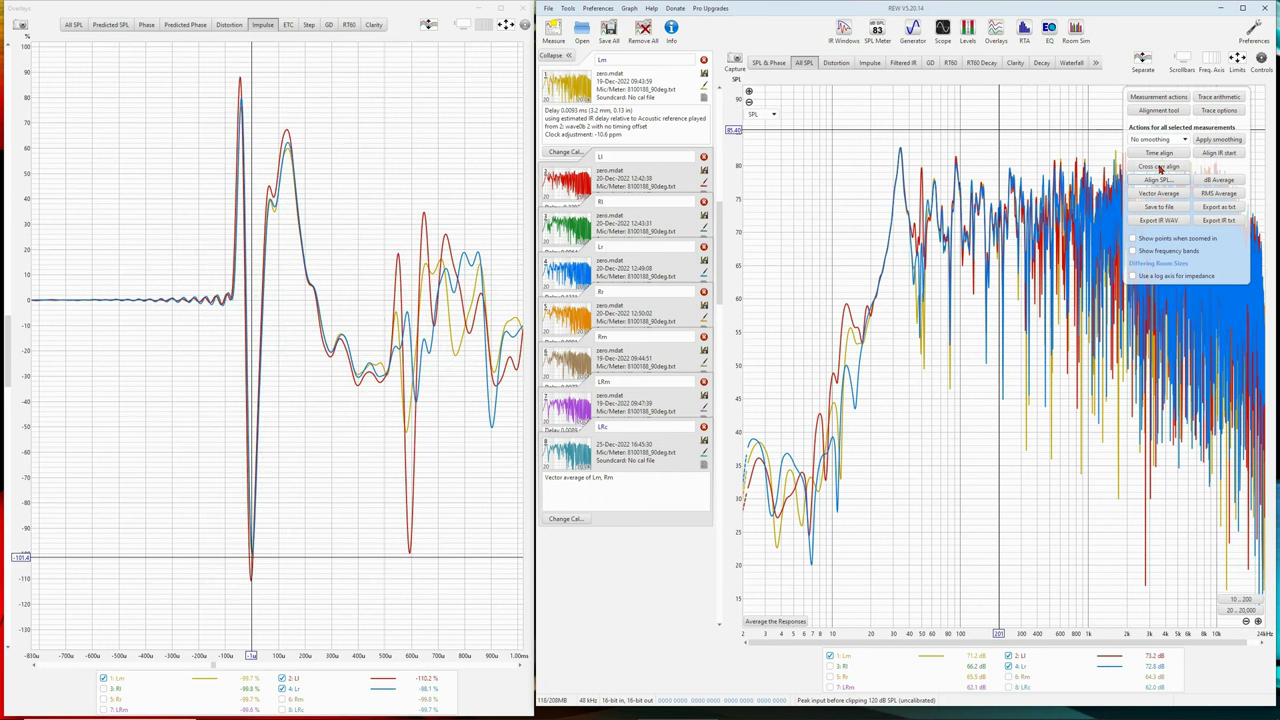
click(1160, 167)
click(1160, 168)
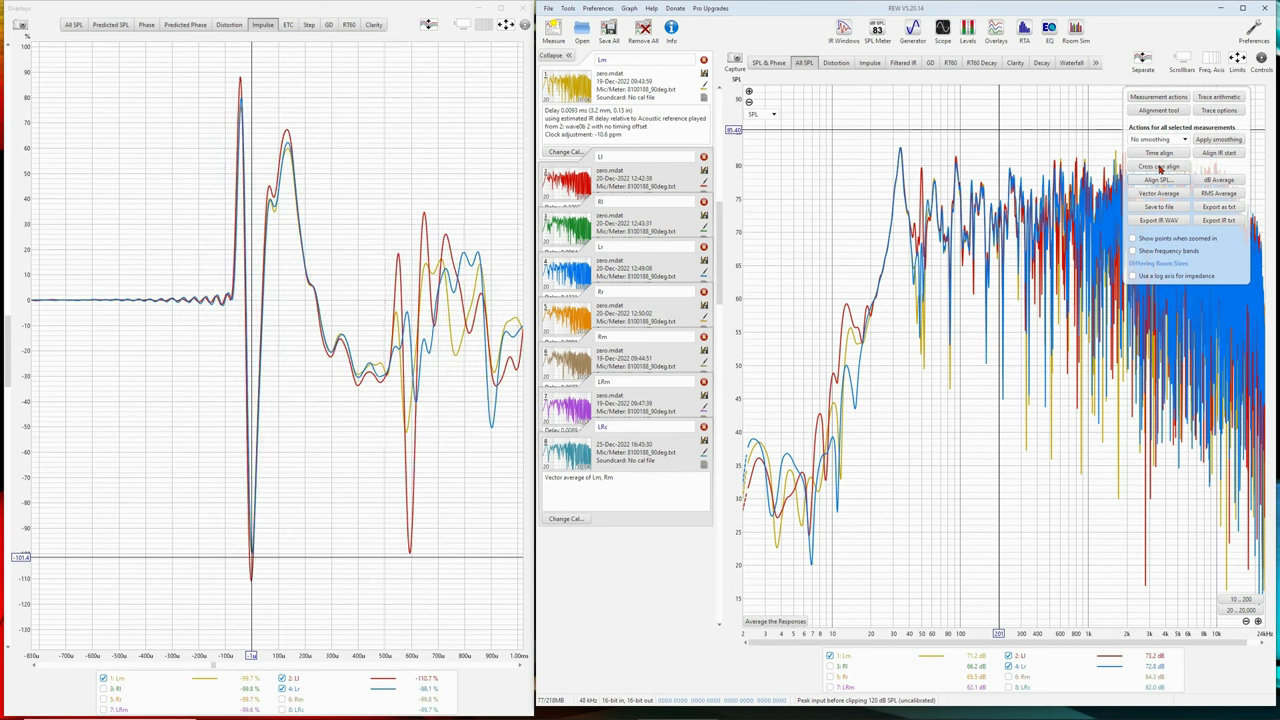
click(1160, 167)
click(1160, 167)
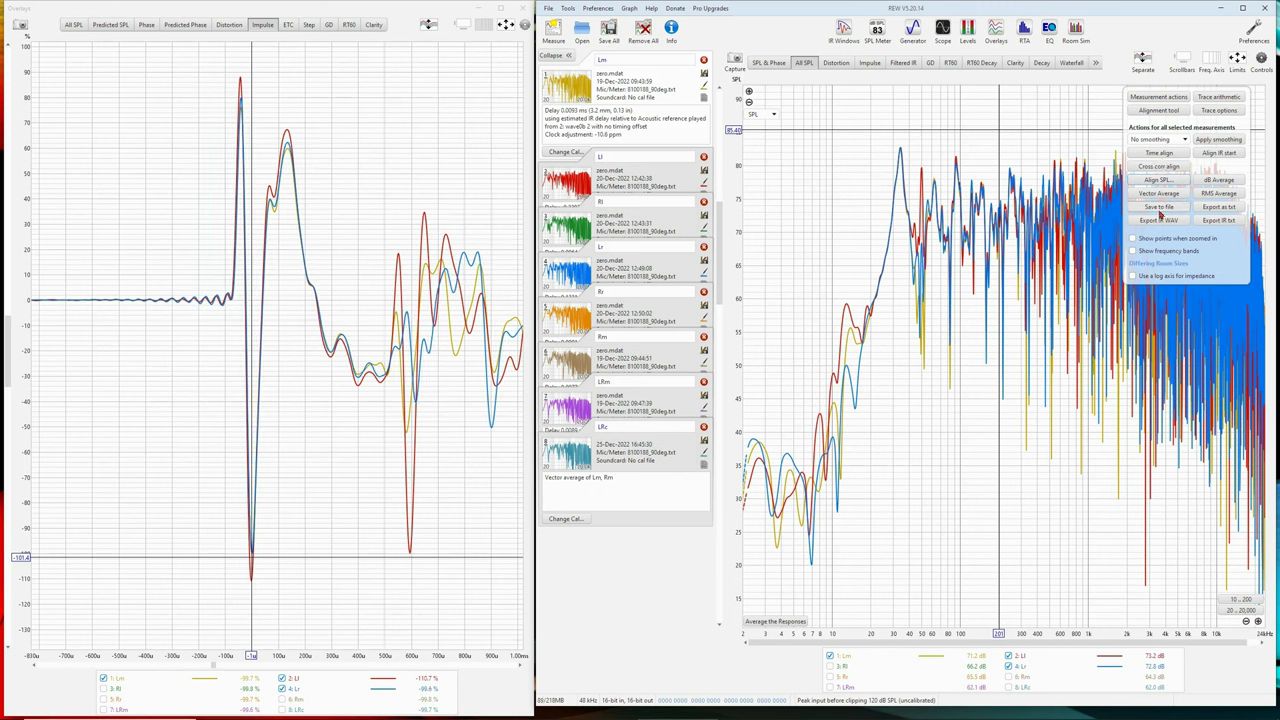
click(1168, 168)
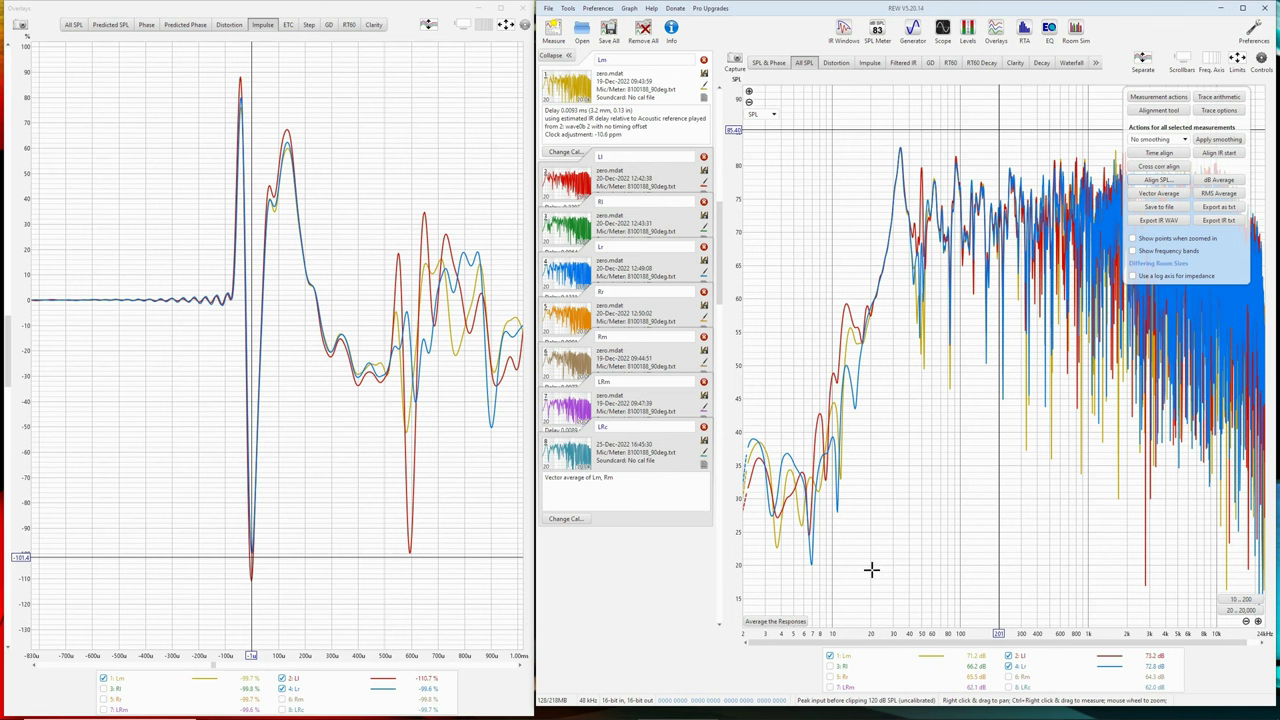
Step: Untick Lm, invert the overlay's shown traces to the right side, and maximise REW
click(270, 682)
click(270, 685)
right_click(164, 688)
click(198, 614)
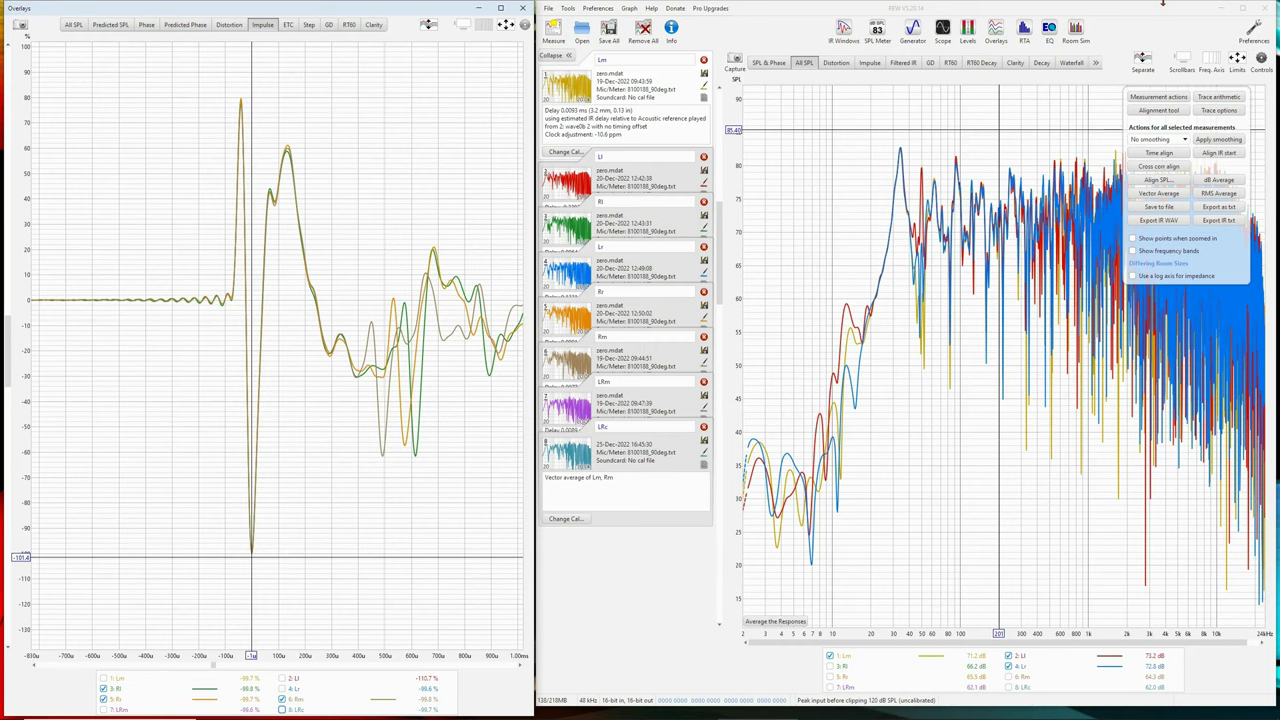
click(1242, 8)
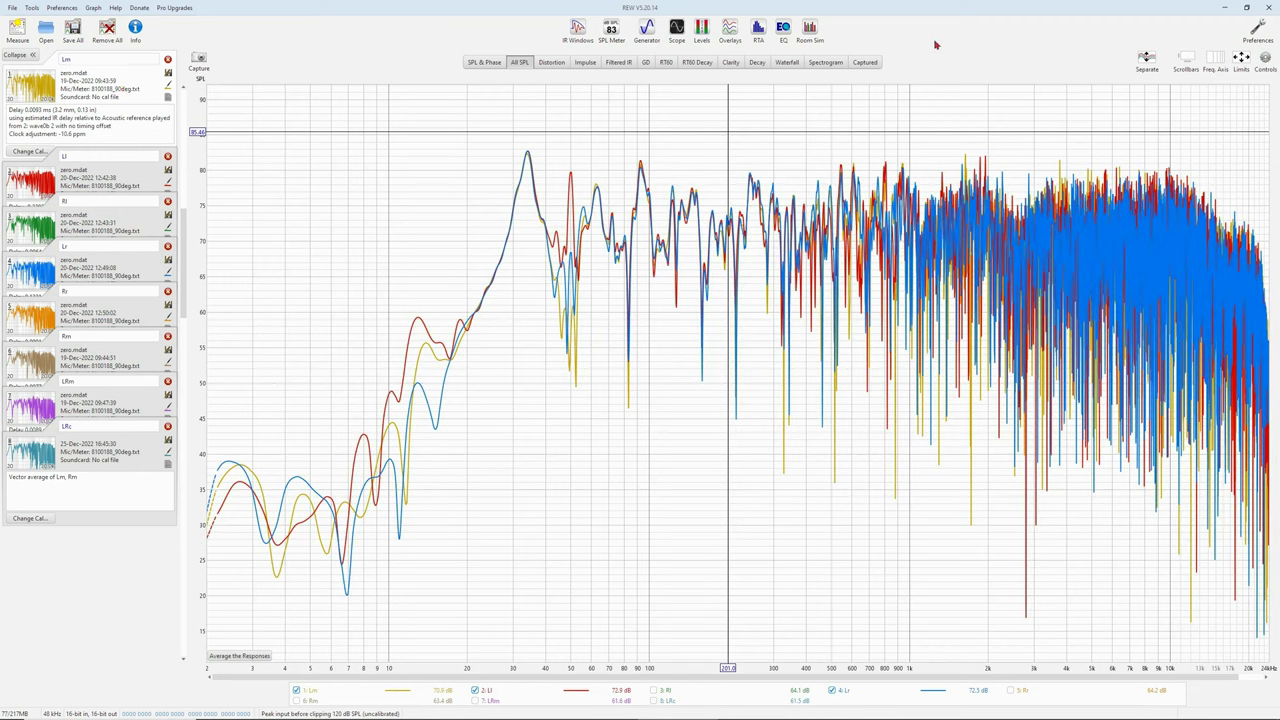
Step: Make a response copy of the Lm measurement
click(1265, 60)
click(1144, 97)
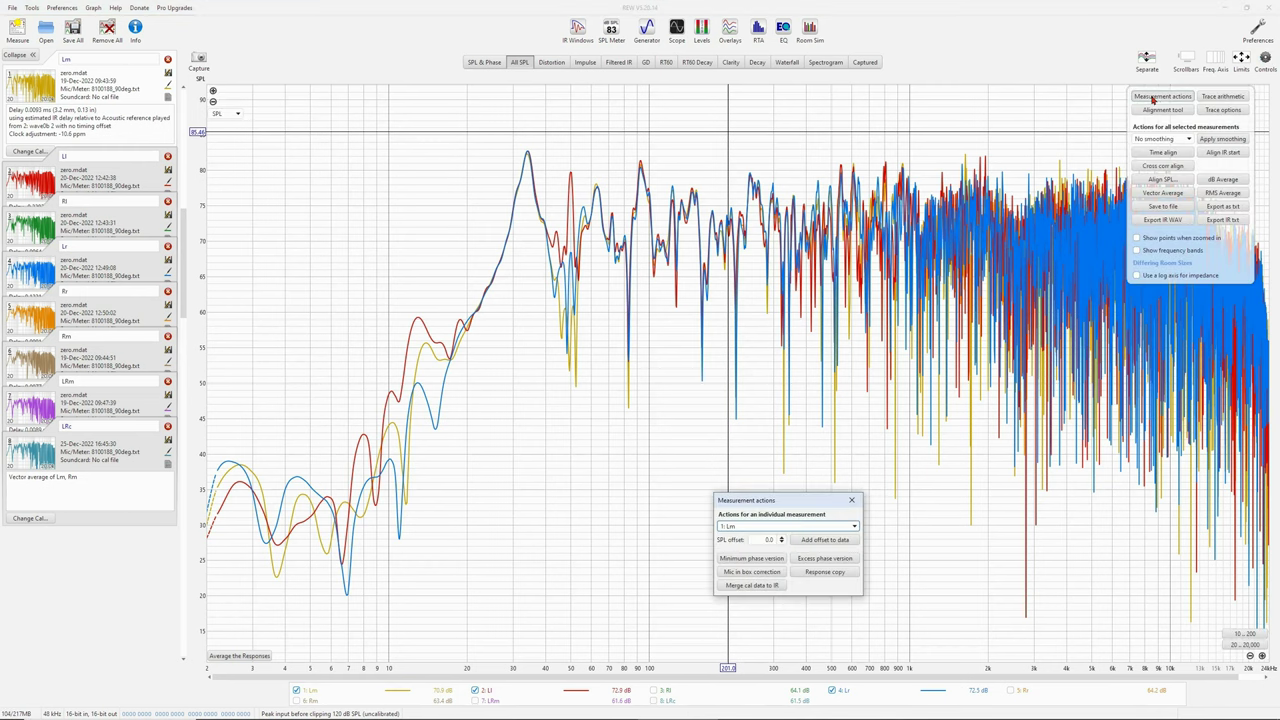
click(815, 573)
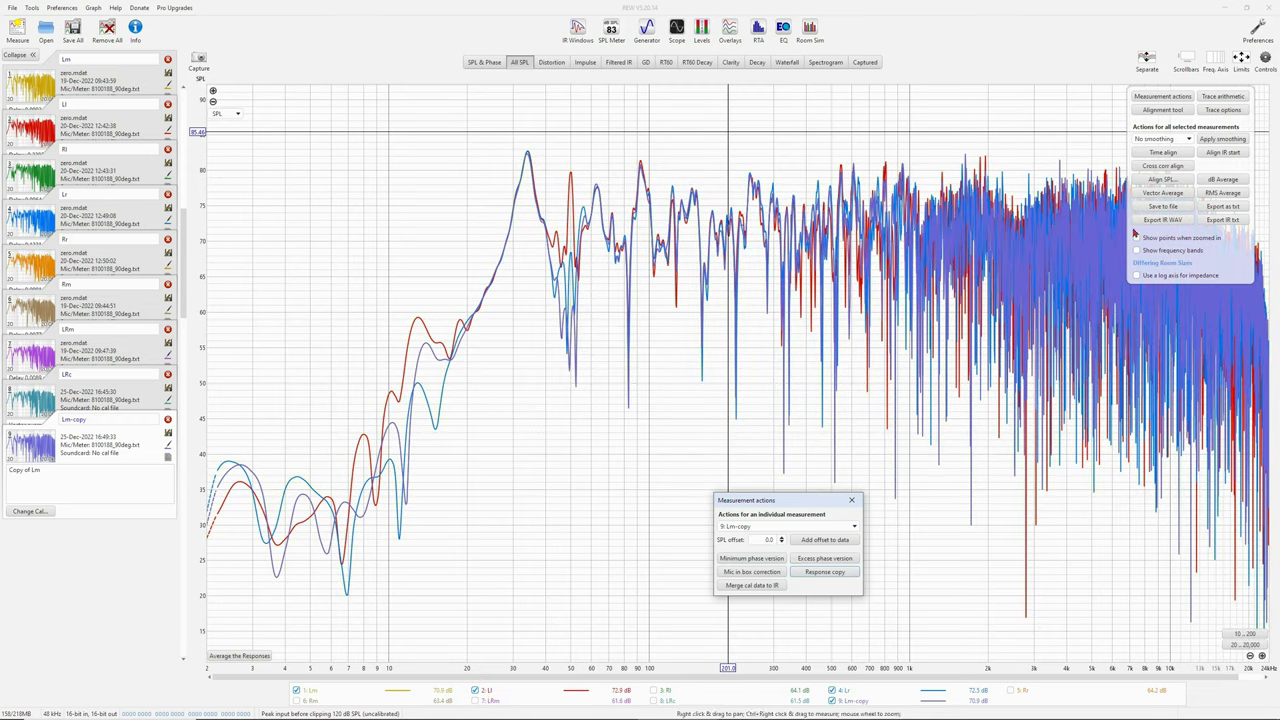
Step: Vector-average Lm, Ll, Lr and Lm-copy and name the result L0
click(1162, 192)
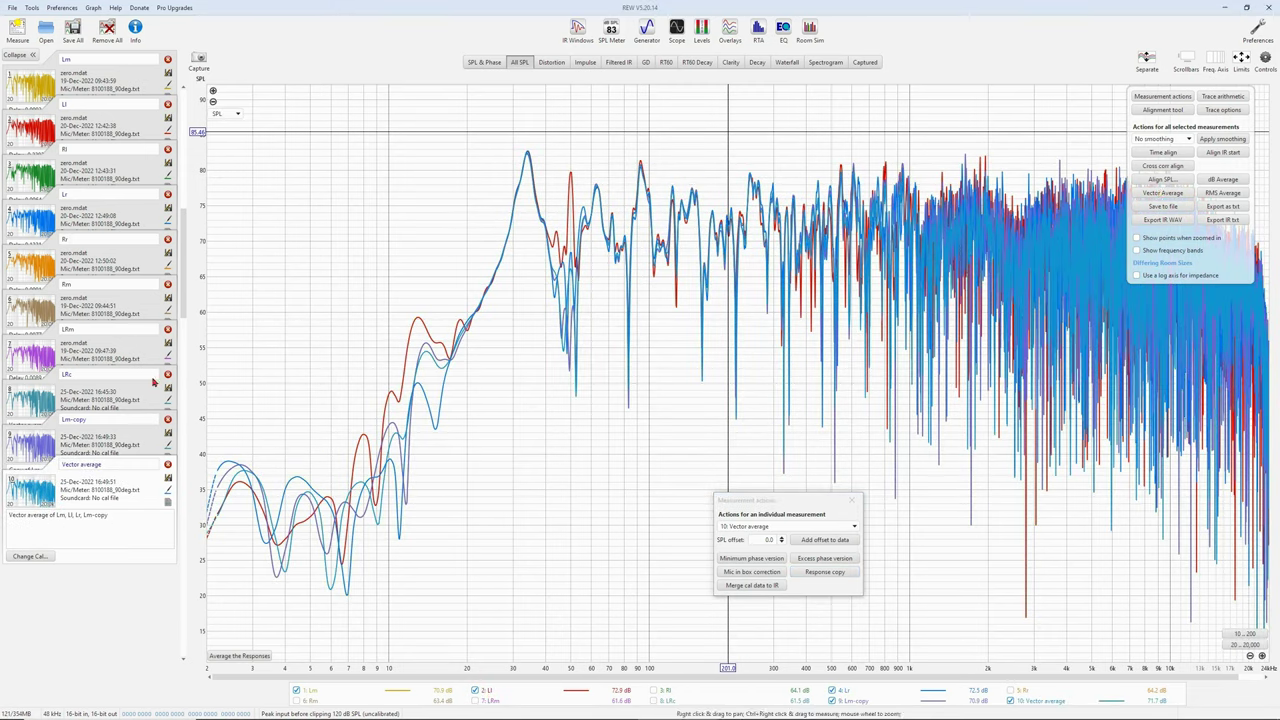
click(110, 464)
text(Ll)
key(Return)
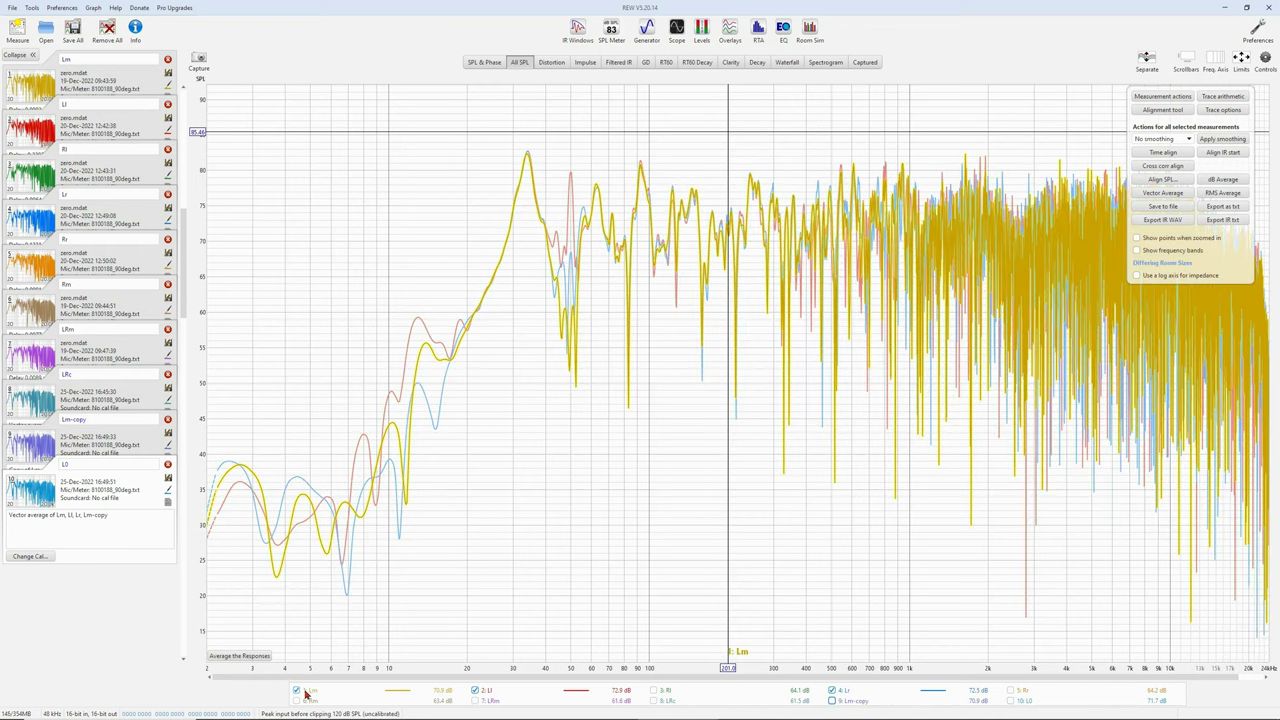
Step: Apply psychoacoustic smoothing to the selected measurements
click(1188, 140)
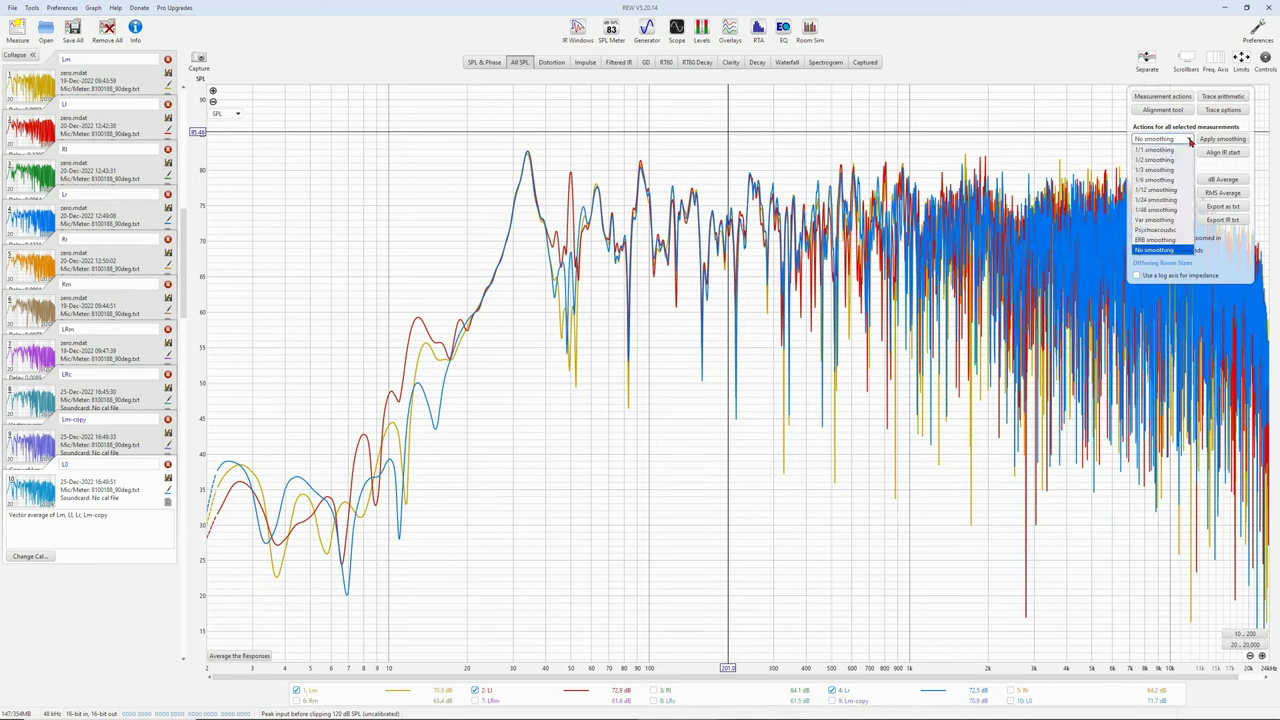
click(1170, 231)
click(1222, 139)
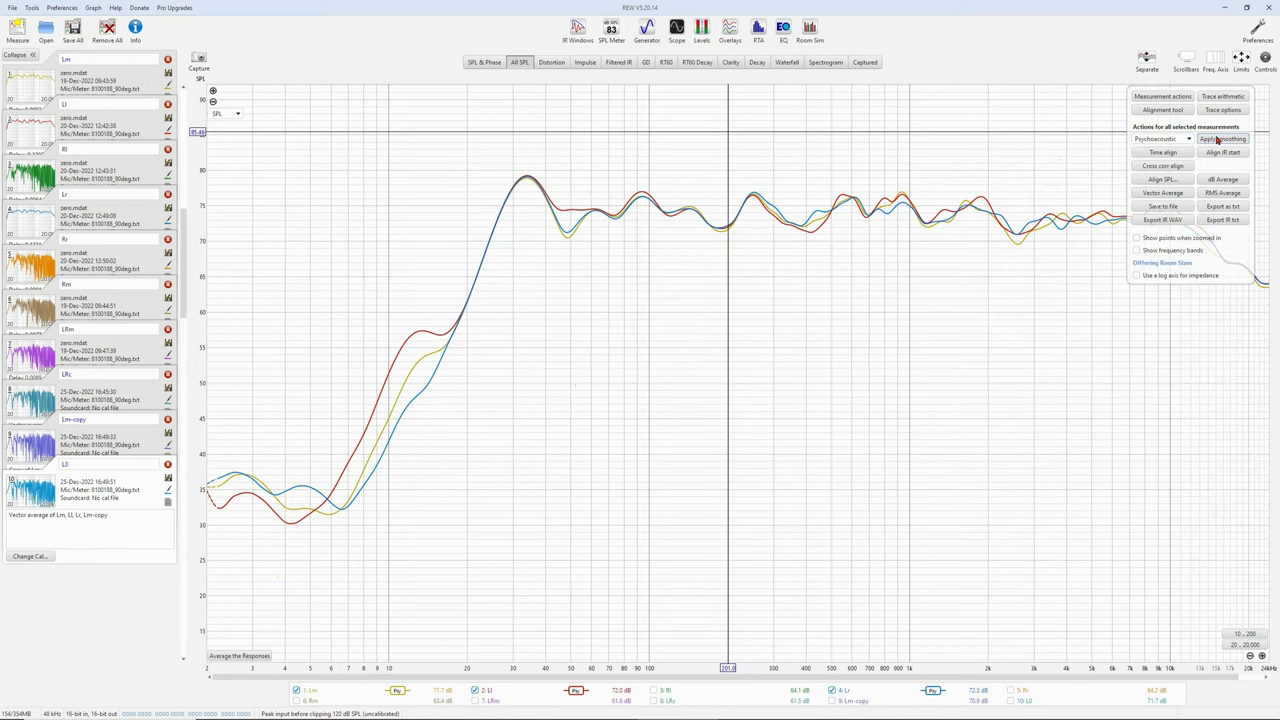
click(1265, 58)
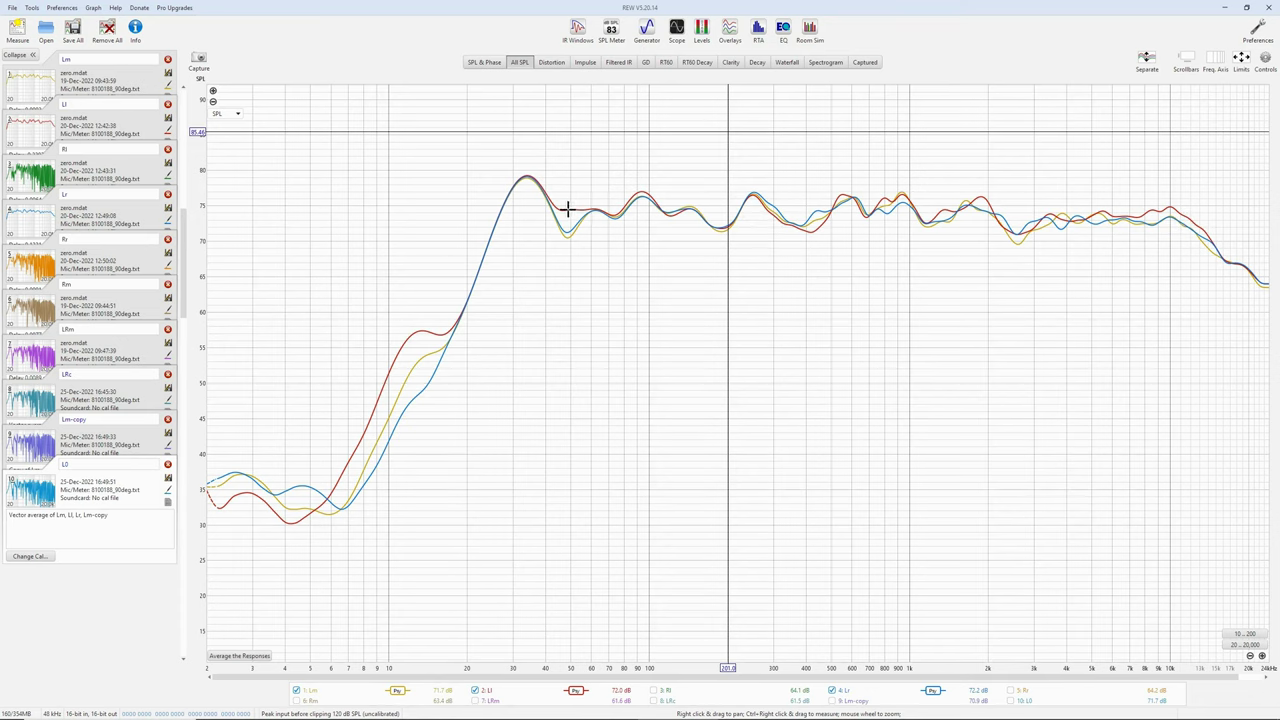
Step: Read the curve levels near 48, 90, 188 and 400 Hz
drag(565, 226, 567, 228)
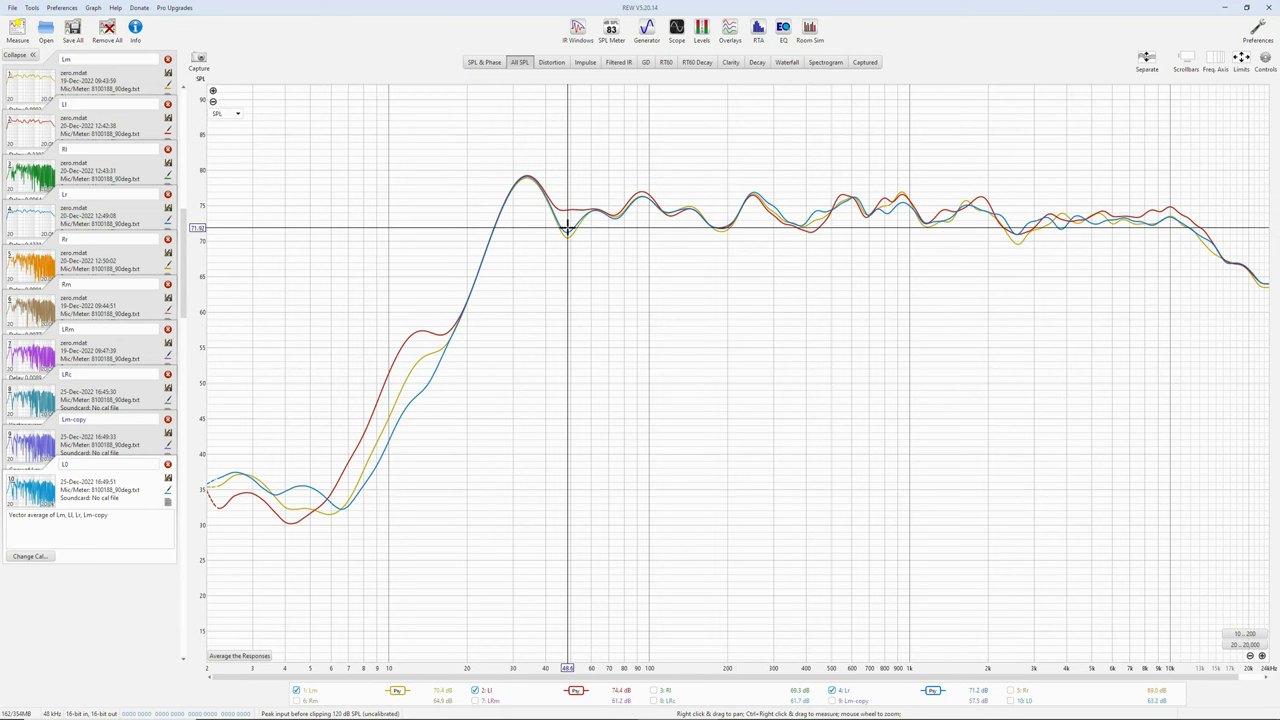
click(640, 193)
click(721, 231)
click(808, 232)
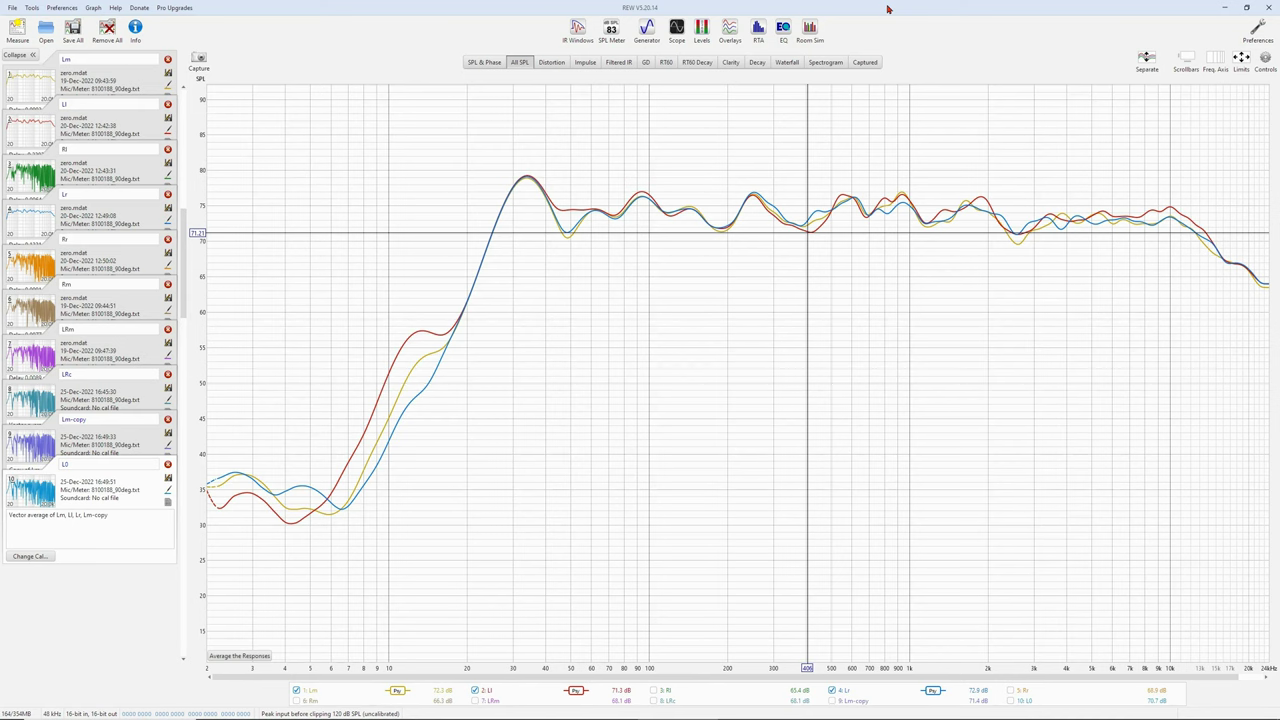
Step: Show the L0 average and apply psychoacoustic smoothing to it too
click(1018, 701)
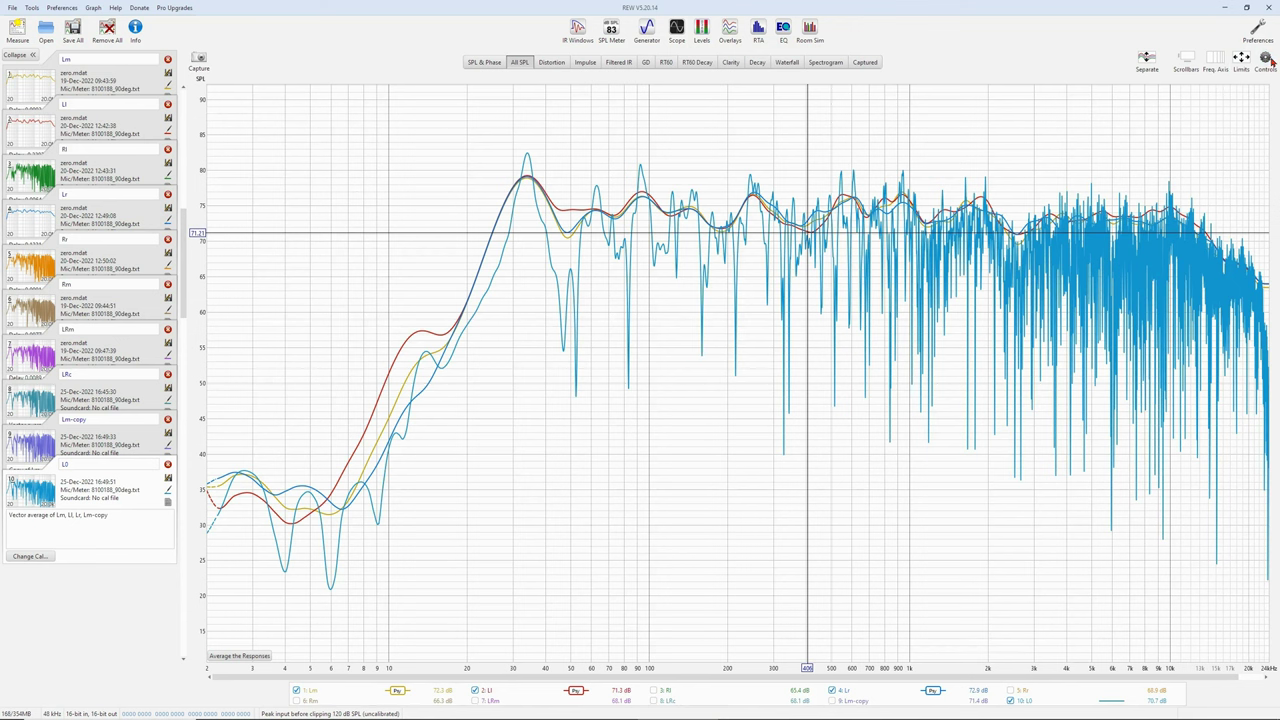
mouse_move(1265, 58)
click(1210, 140)
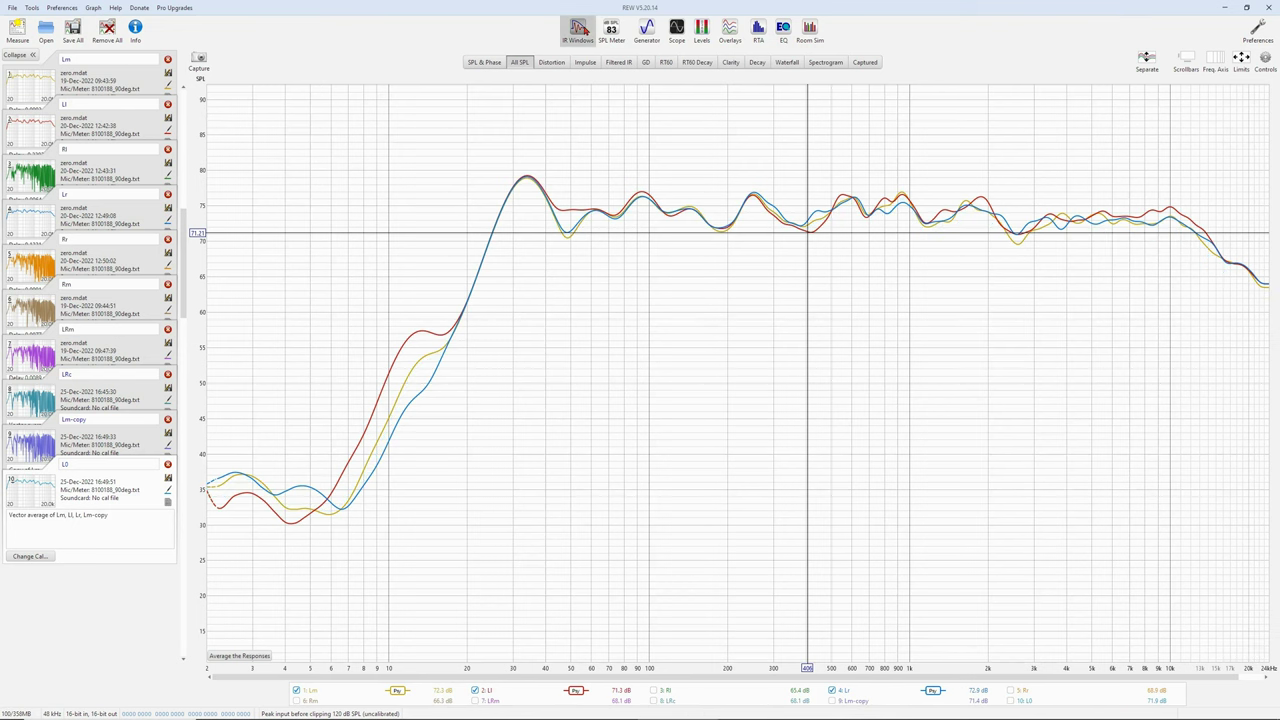
Step: Add a frequency-dependent window to all measurements, keeping reference time, and show L0
click(577, 30)
drag(27, 10, 751, 318)
click(731, 446)
click(827, 460)
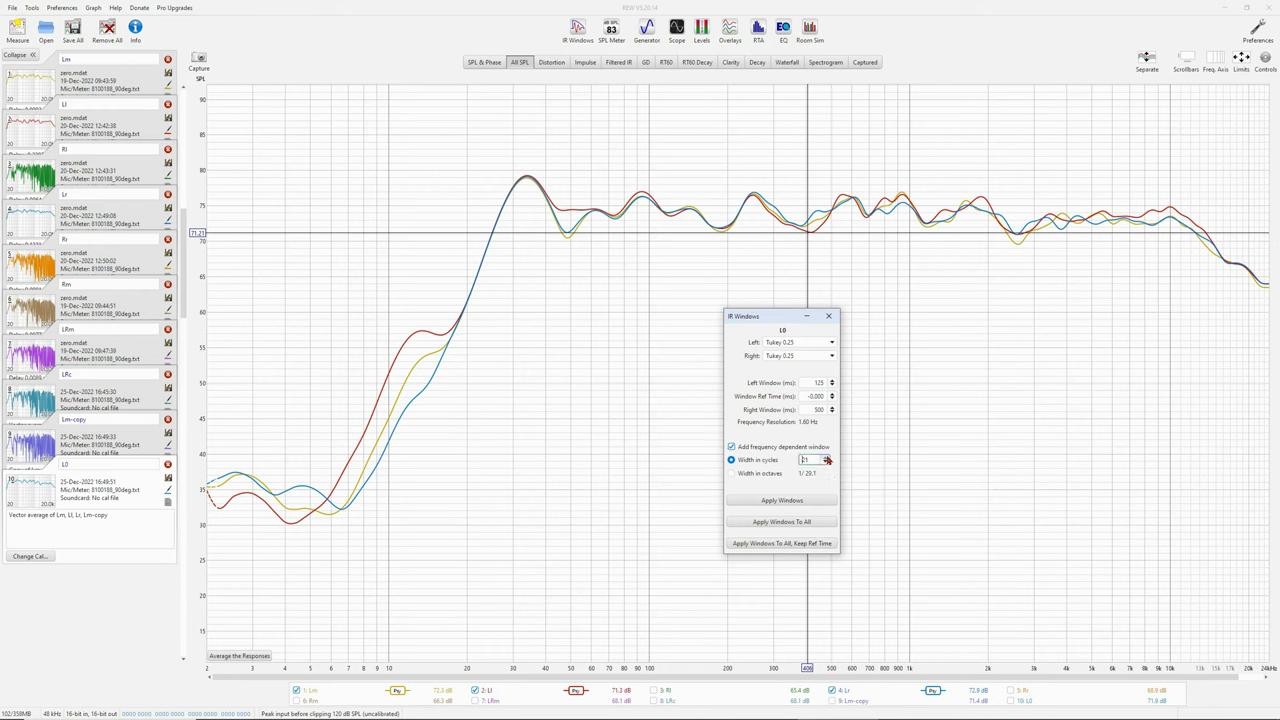
click(806, 502)
click(808, 543)
click(829, 318)
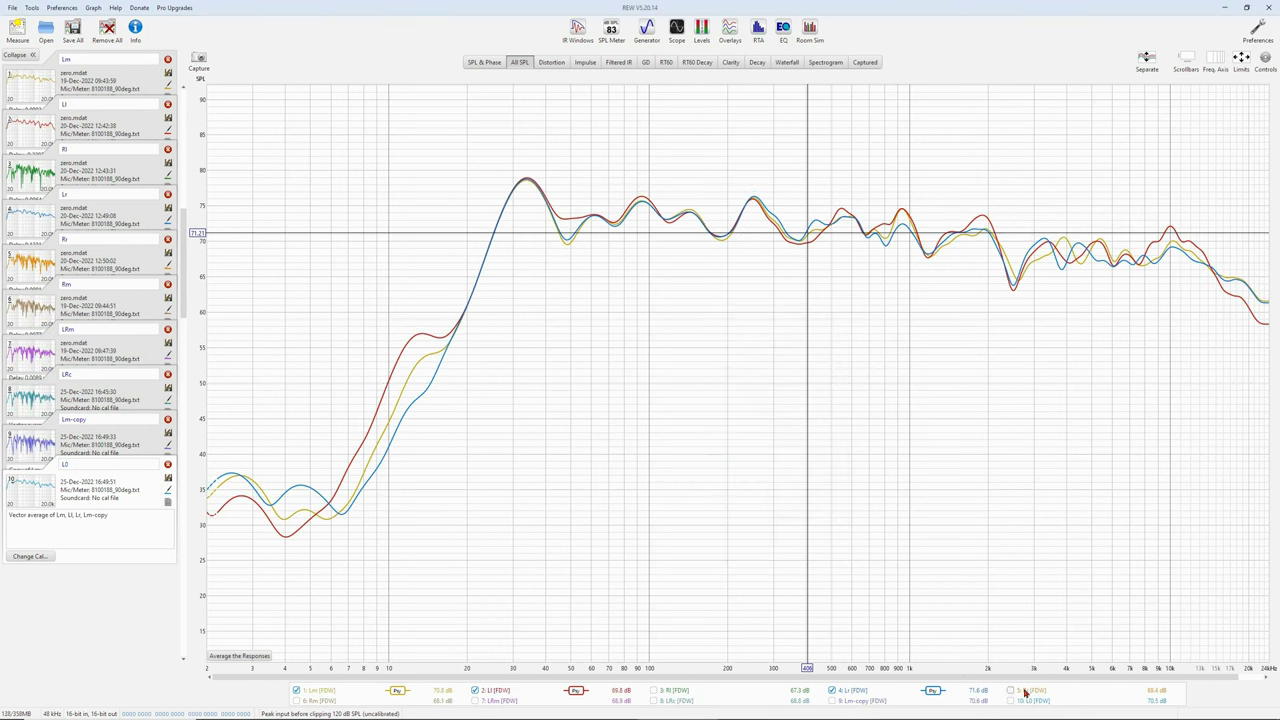
click(1011, 701)
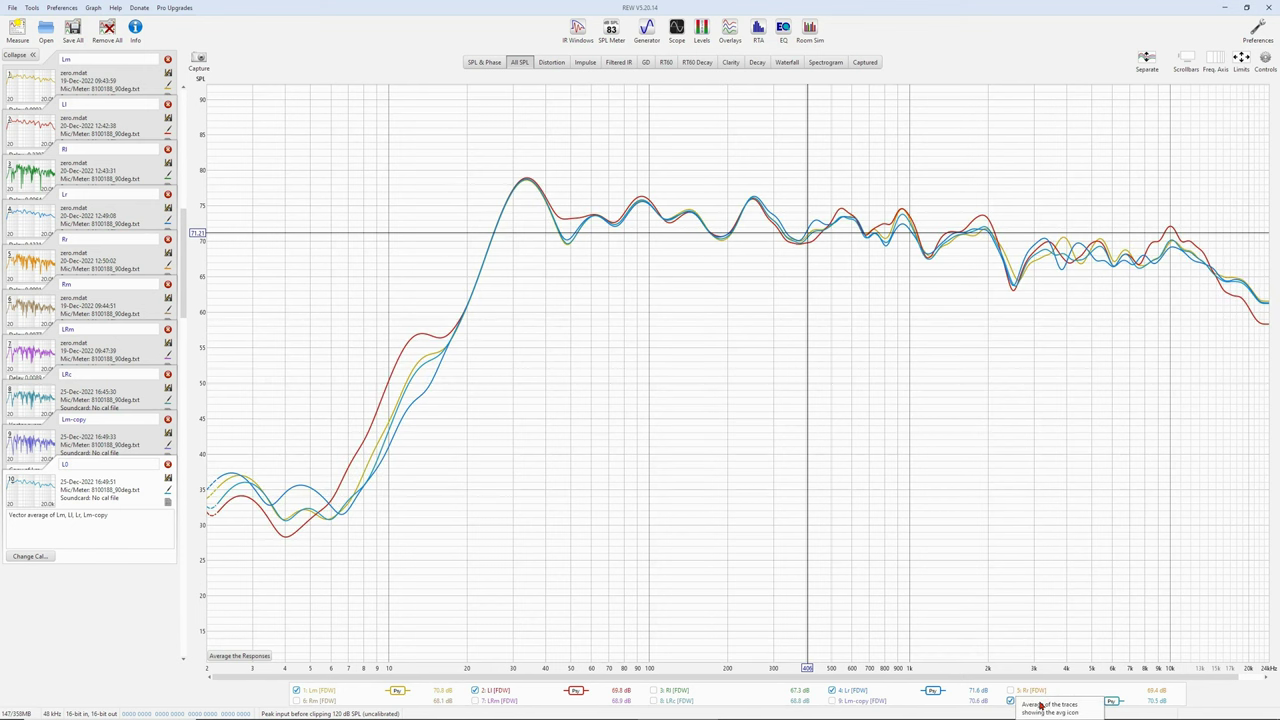
Step: Untick the frequency-dependent window and reapply plain windows to all measurements
click(577, 28)
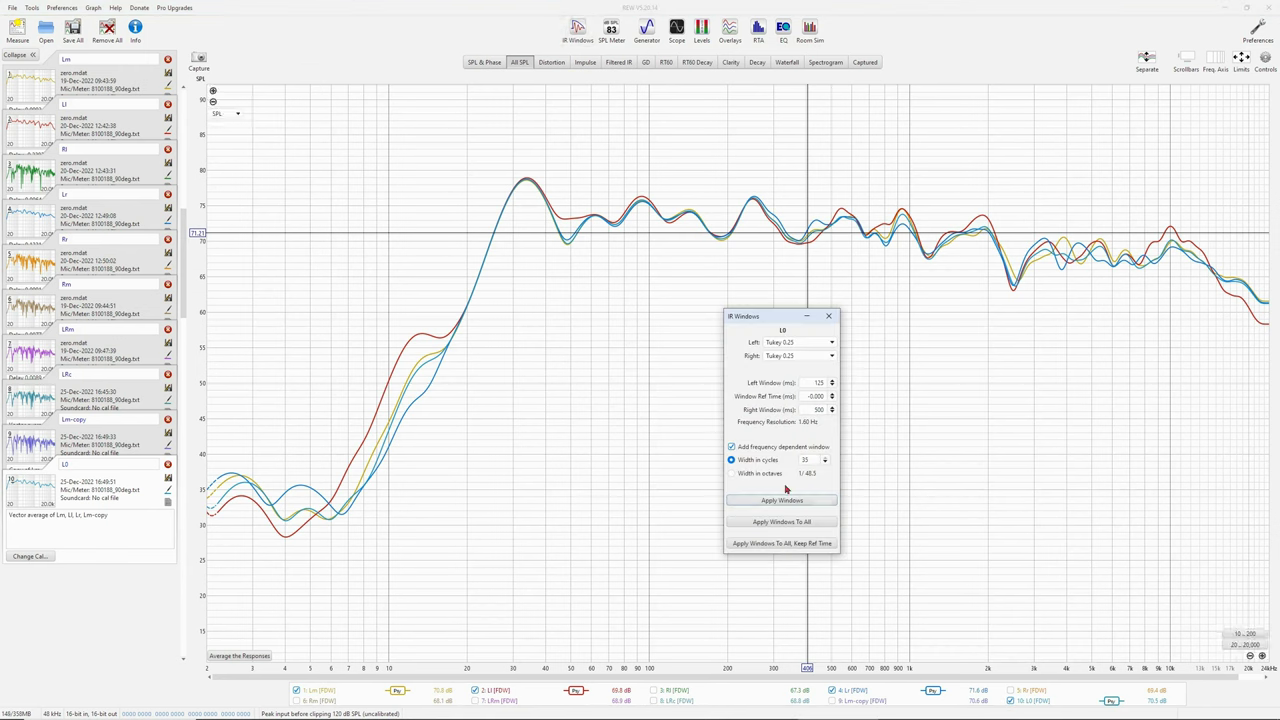
click(765, 447)
click(789, 543)
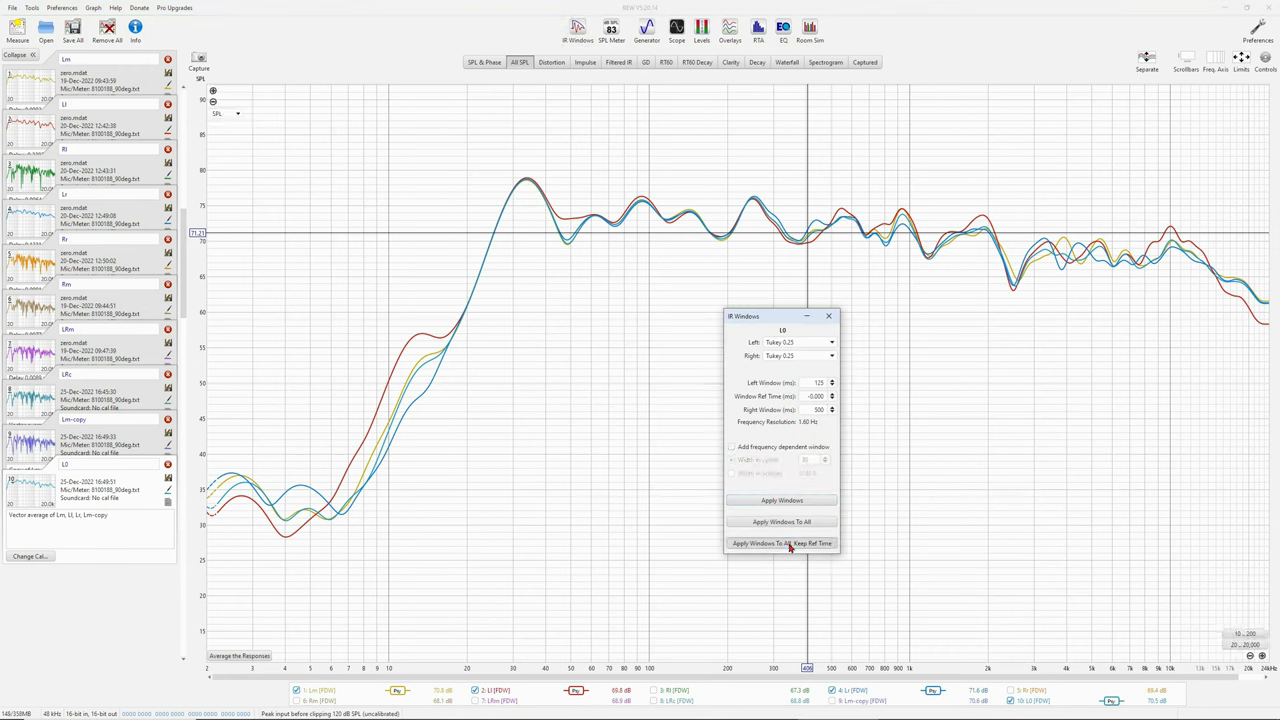
click(828, 316)
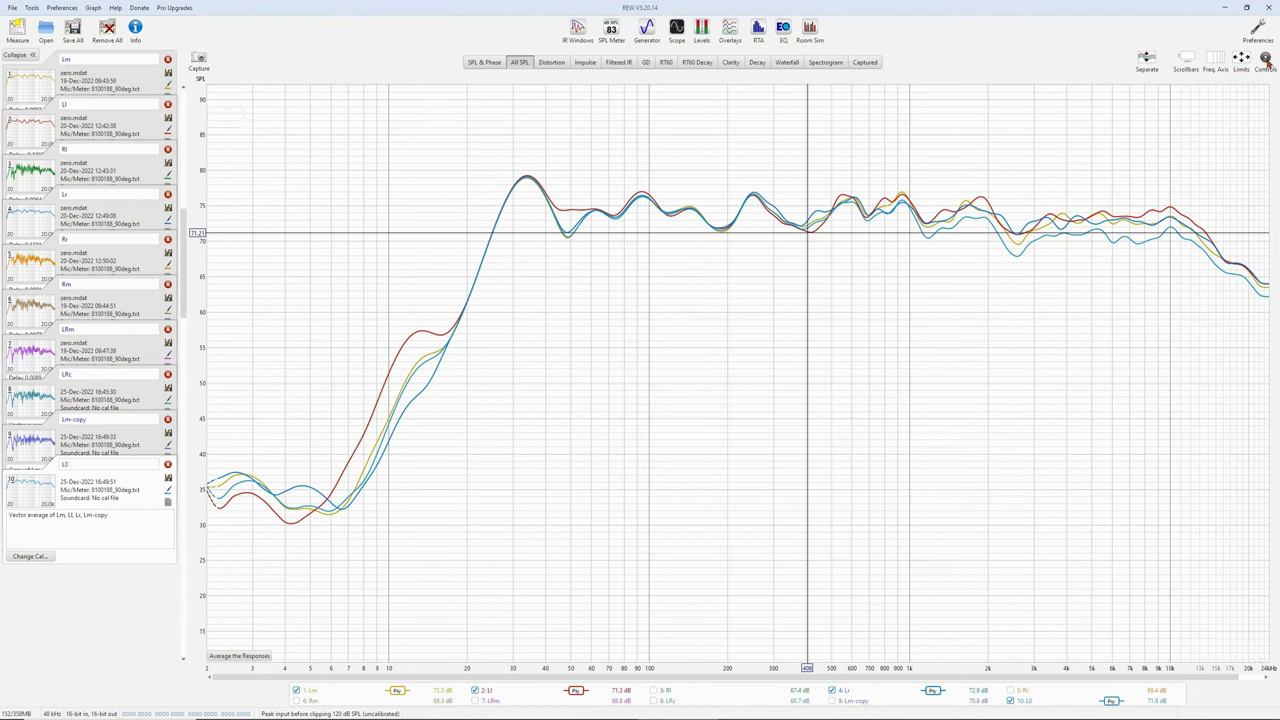
Step: Set smoothing to None and apply it to all measurements
click(1265, 60)
click(1162, 139)
click(1148, 252)
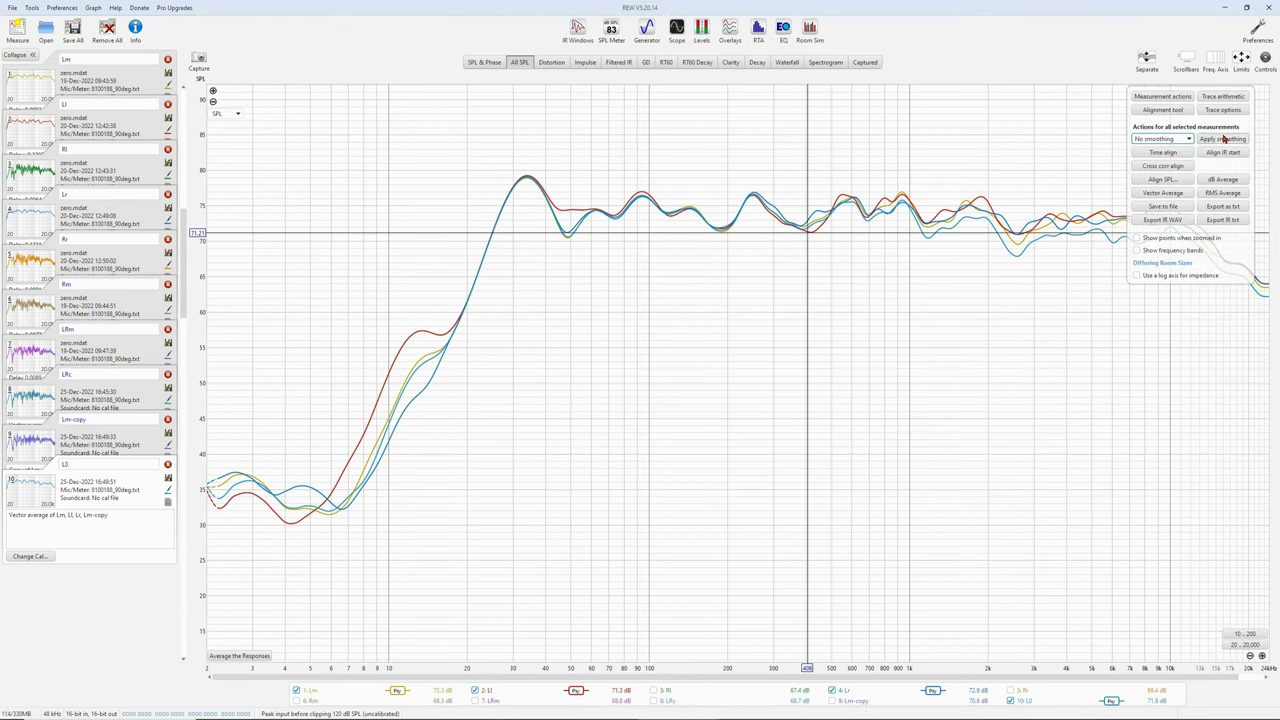
click(1224, 139)
click(1265, 60)
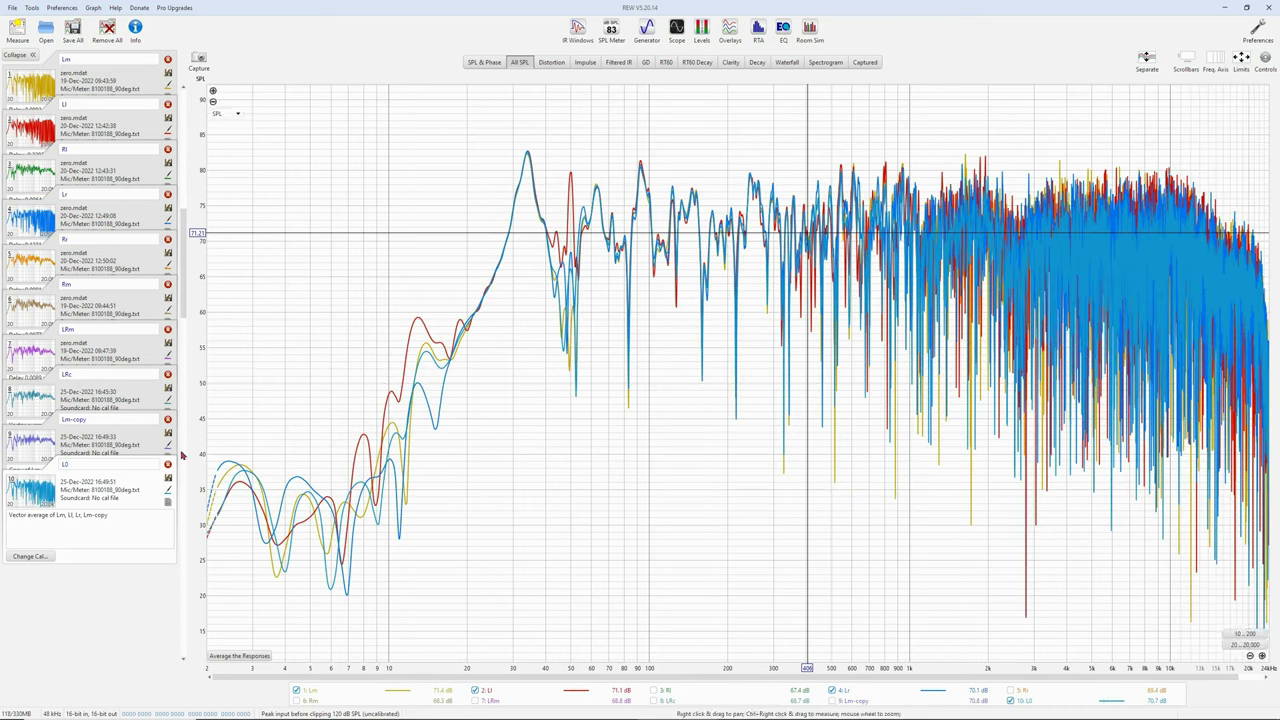
Step: Invert the legend selection to the right-side traces, hiding LRc and Lm-copy
right_click(733, 691)
click(755, 637)
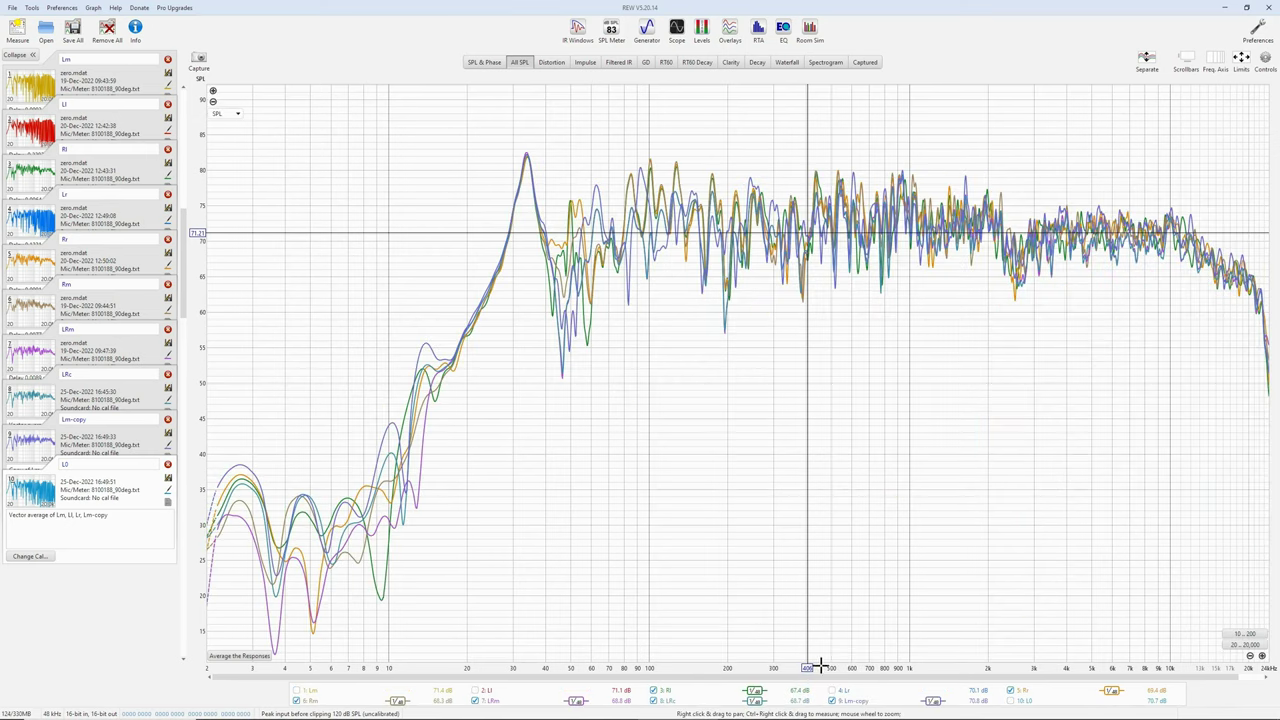
click(655, 701)
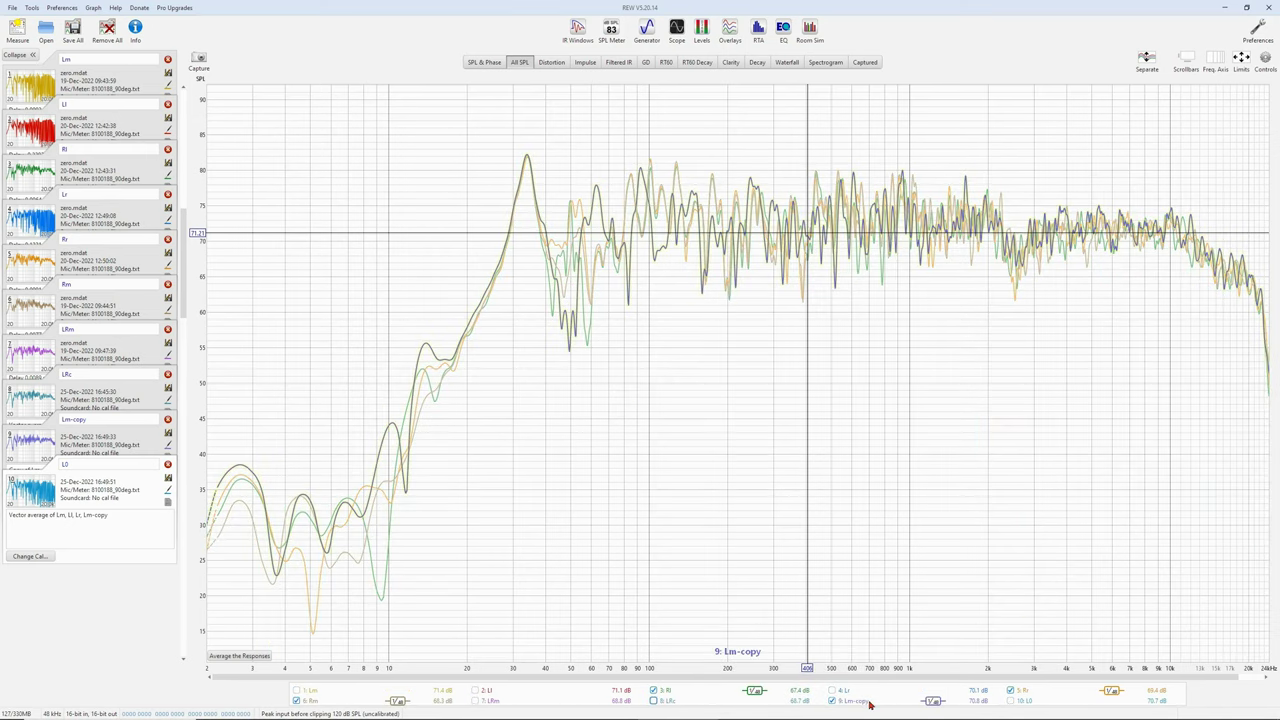
click(832, 701)
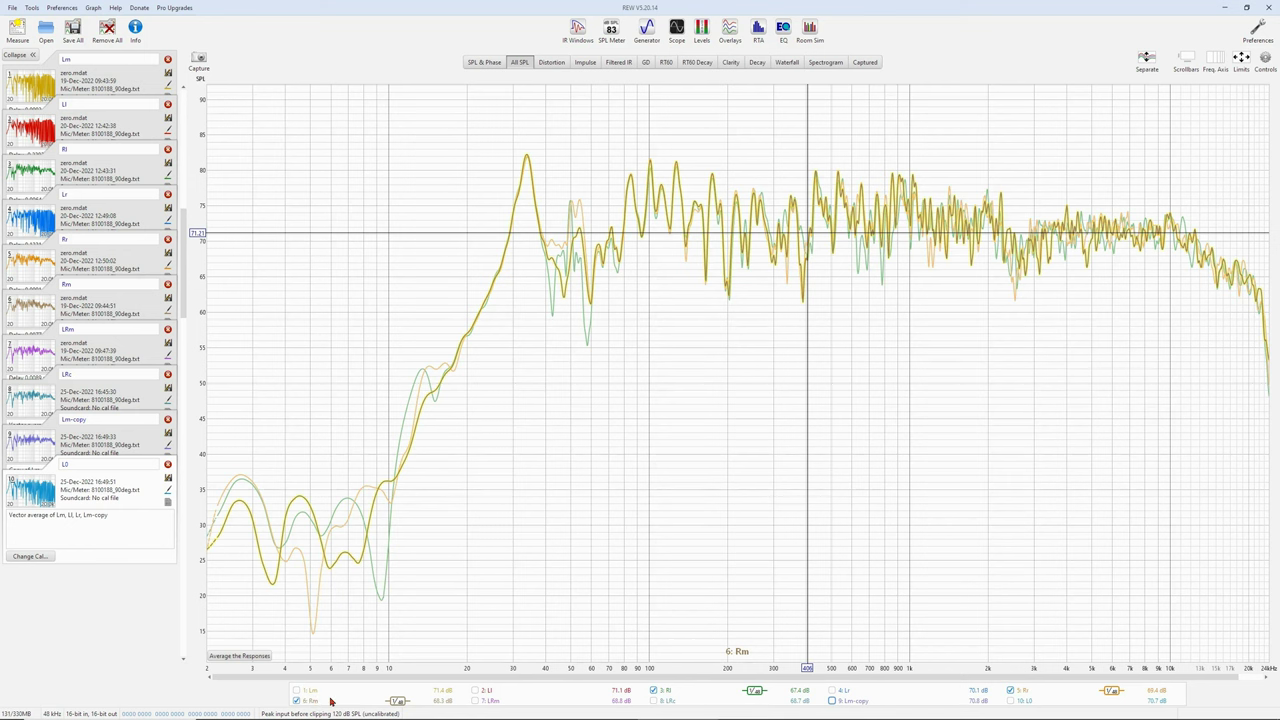
Step: Copy Rm, then vector-average Rl, Rr, Rm and Rm-copy
click(110, 300)
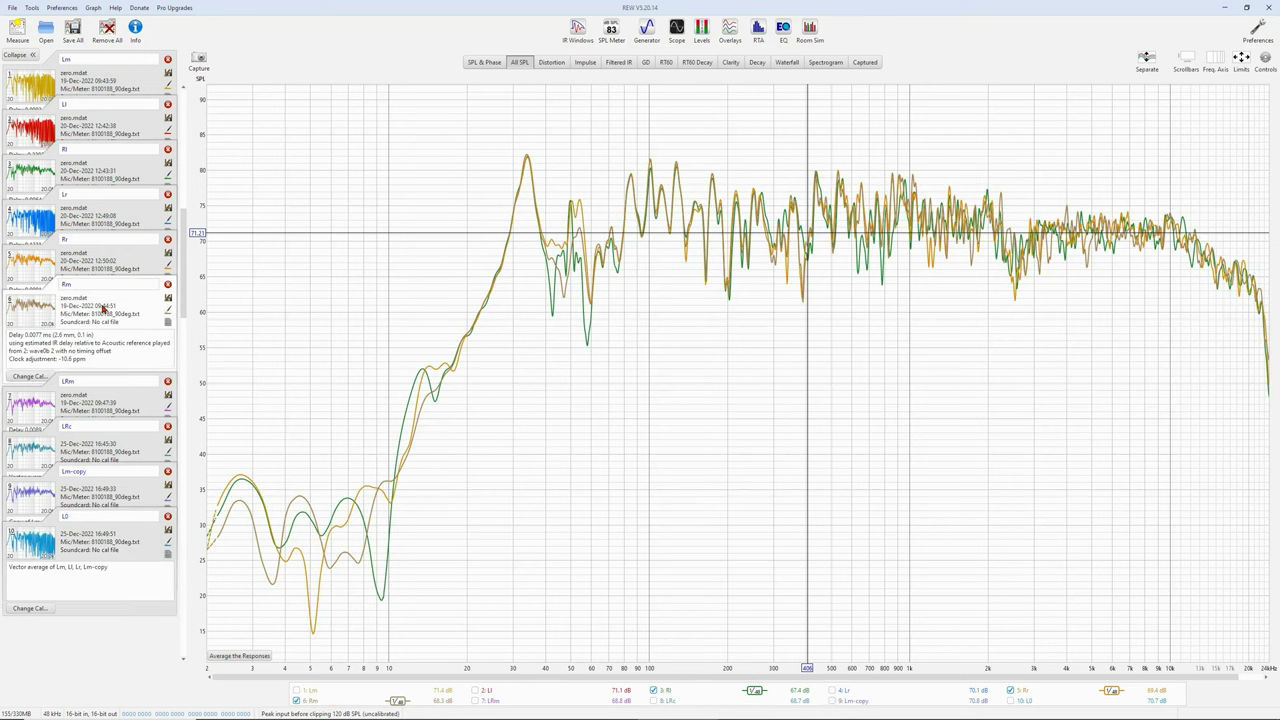
click(1265, 60)
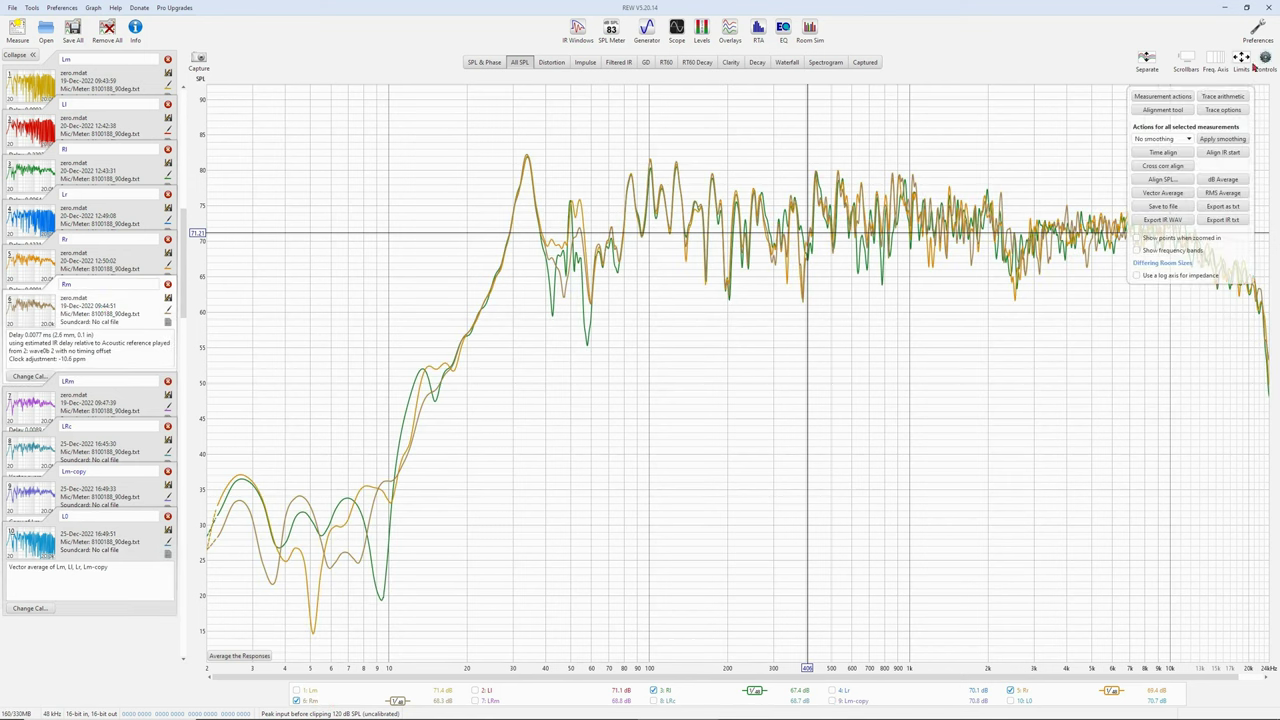
click(1162, 96)
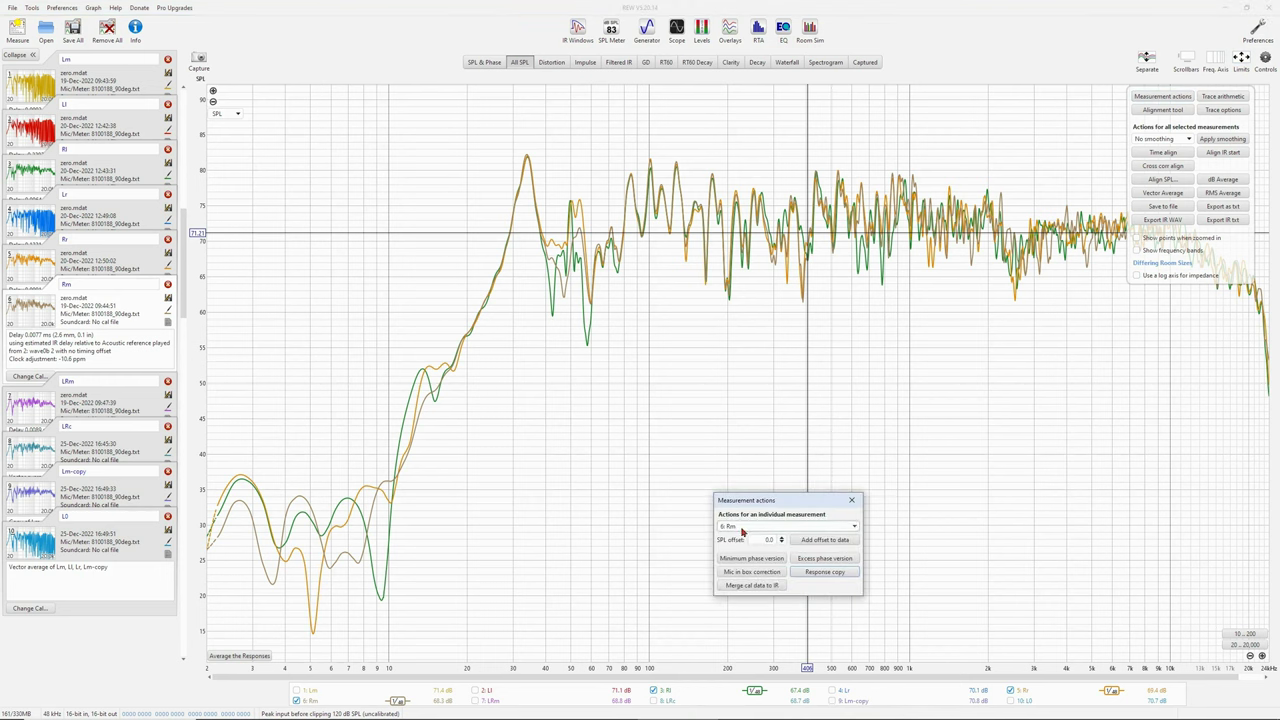
click(812, 572)
click(852, 500)
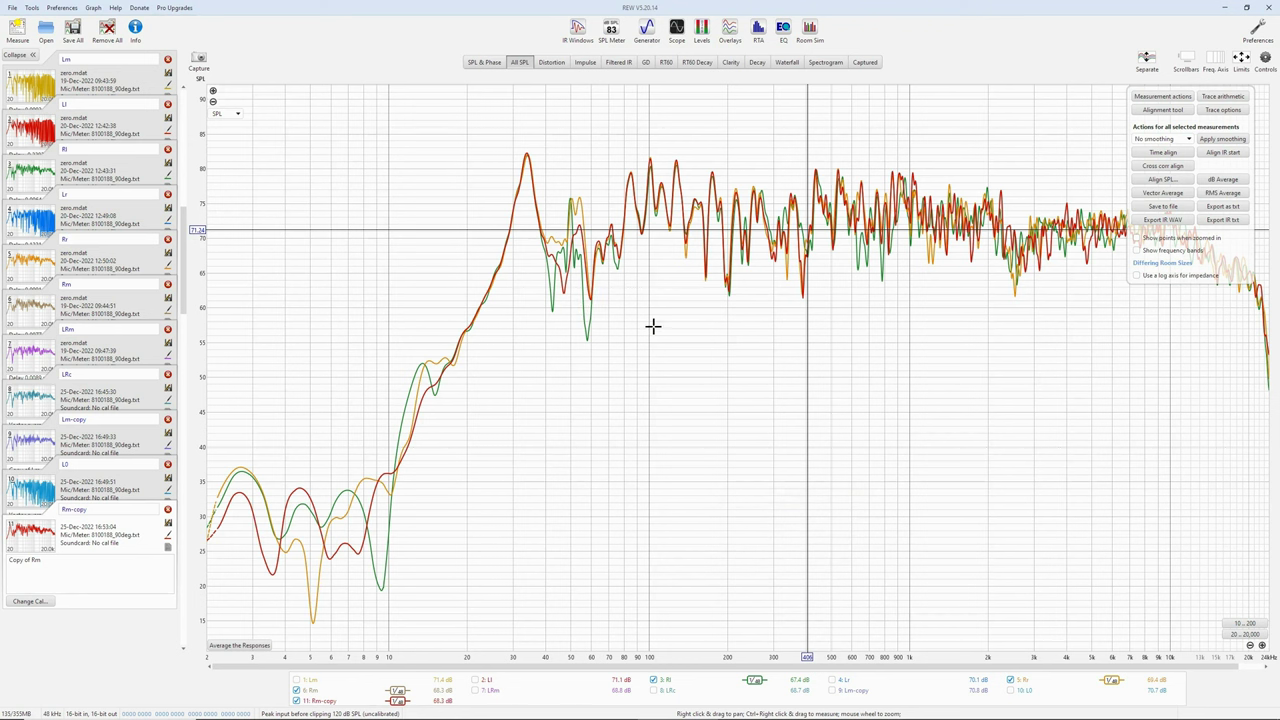
click(1162, 193)
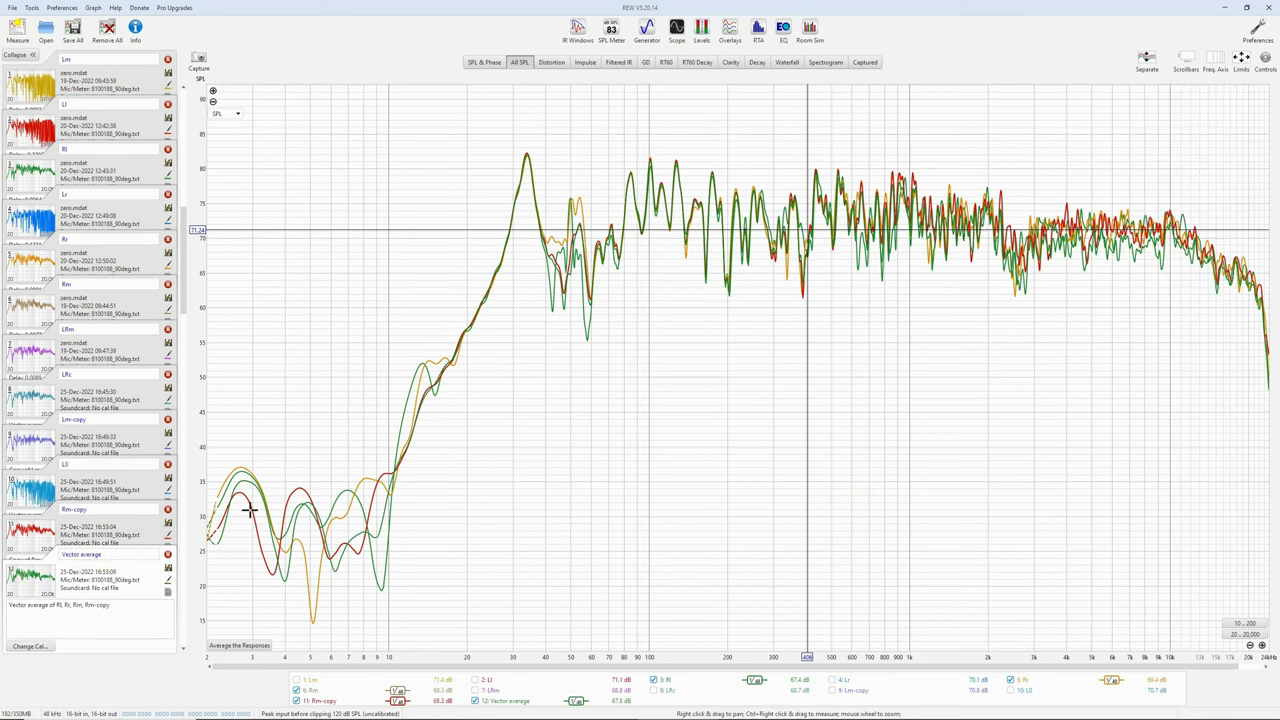
Step: Rename the vector average measurement to R0
click(118, 557)
text(R)
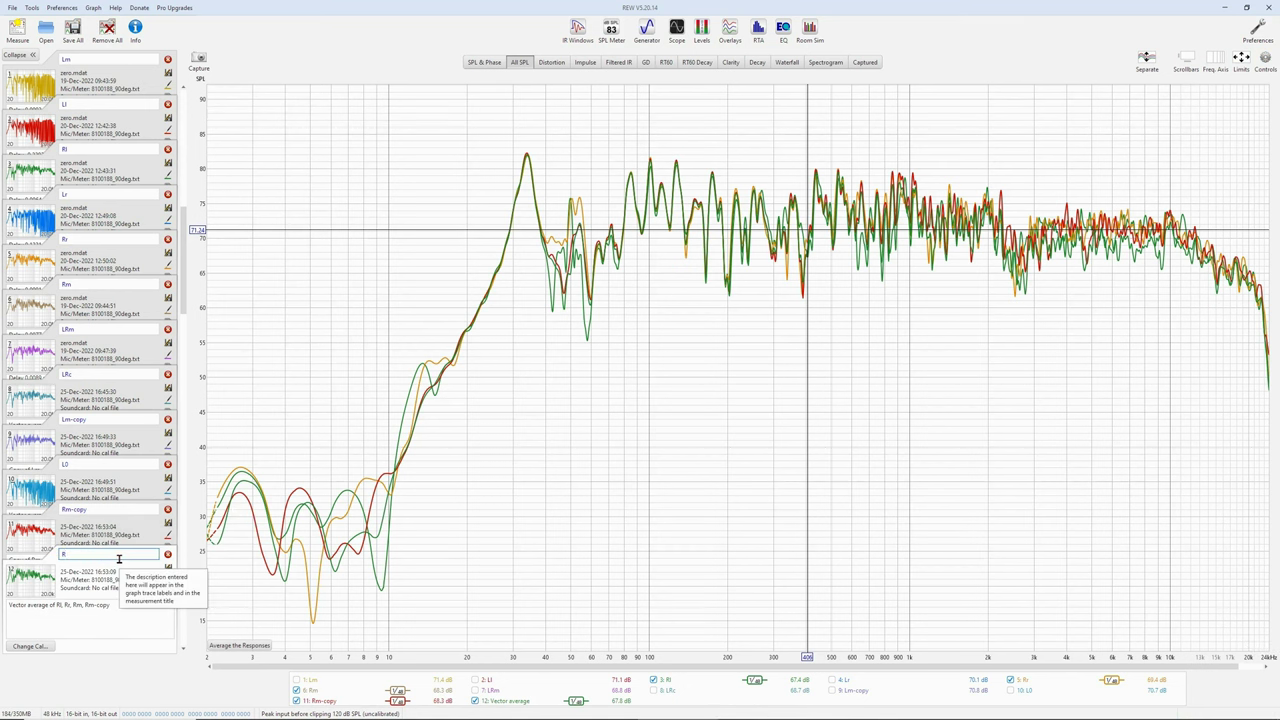
text(0)
key(Return)
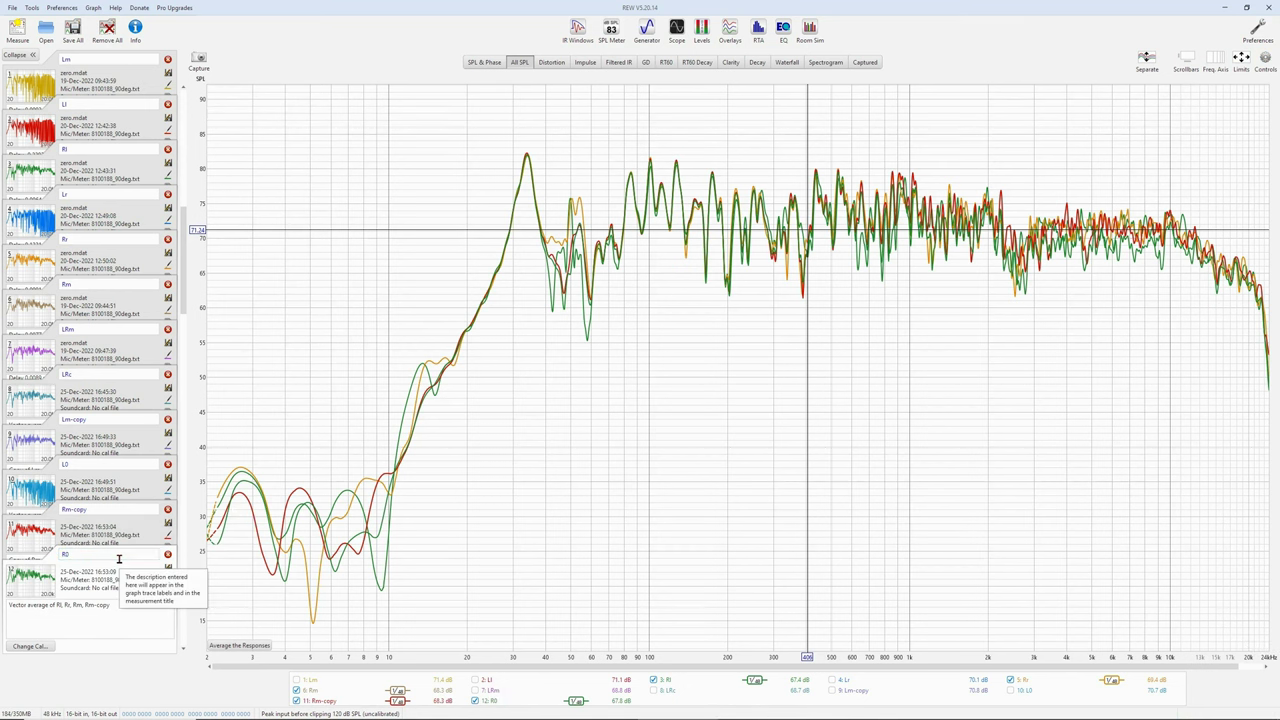
Step: Close the Rm-copy, Lm-copy, LRc, LRm, Rm, Rr, Lr, Rl, Ll and Lm measurements
click(168, 510)
click(168, 420)
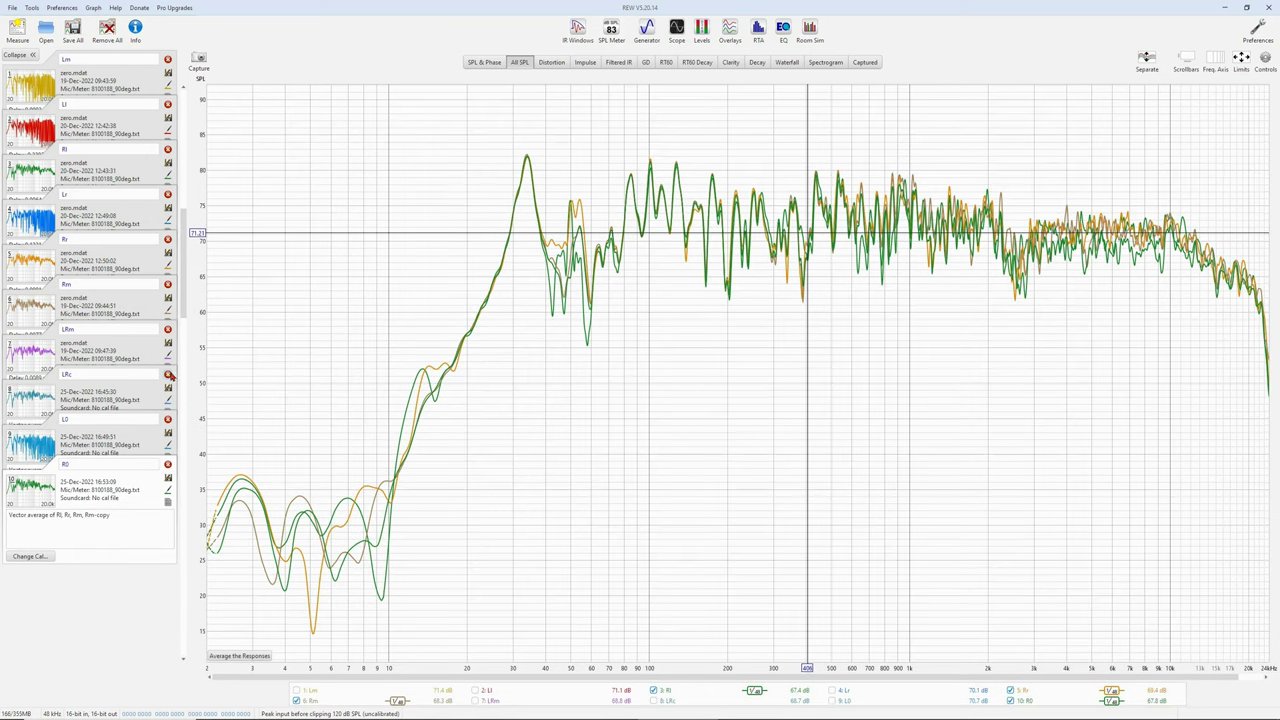
click(168, 376)
click(168, 331)
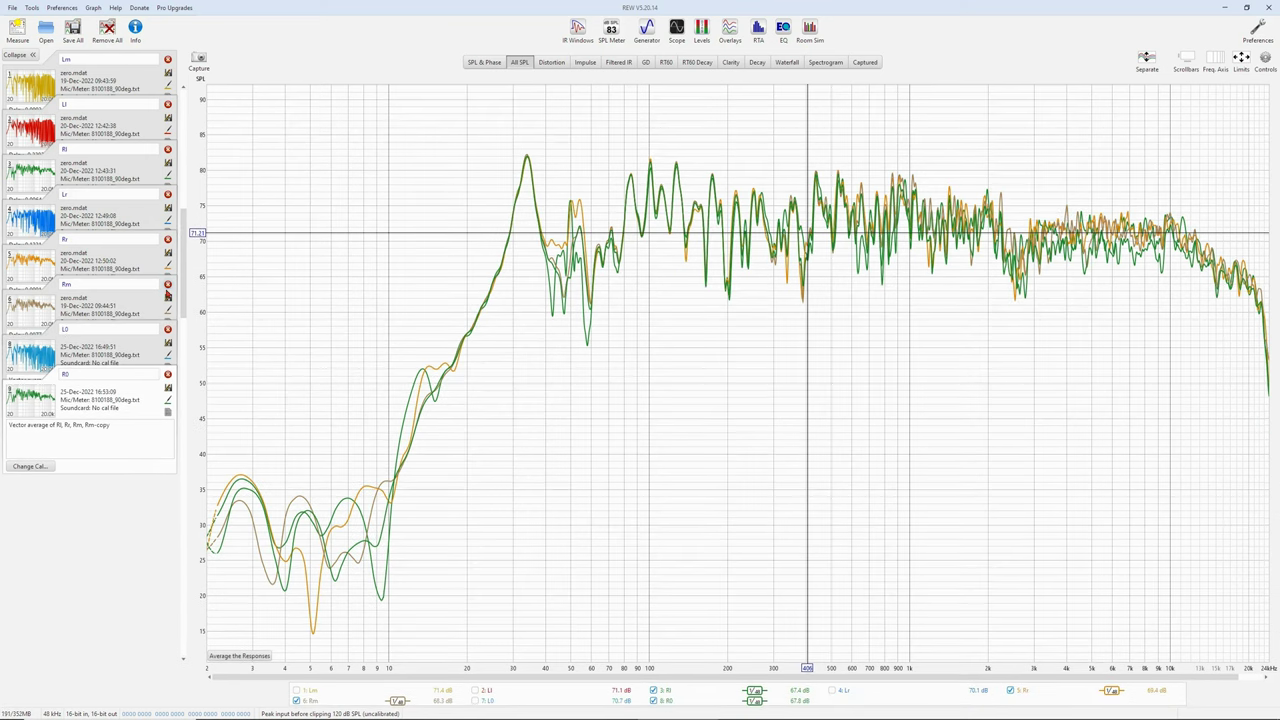
click(168, 284)
click(168, 239)
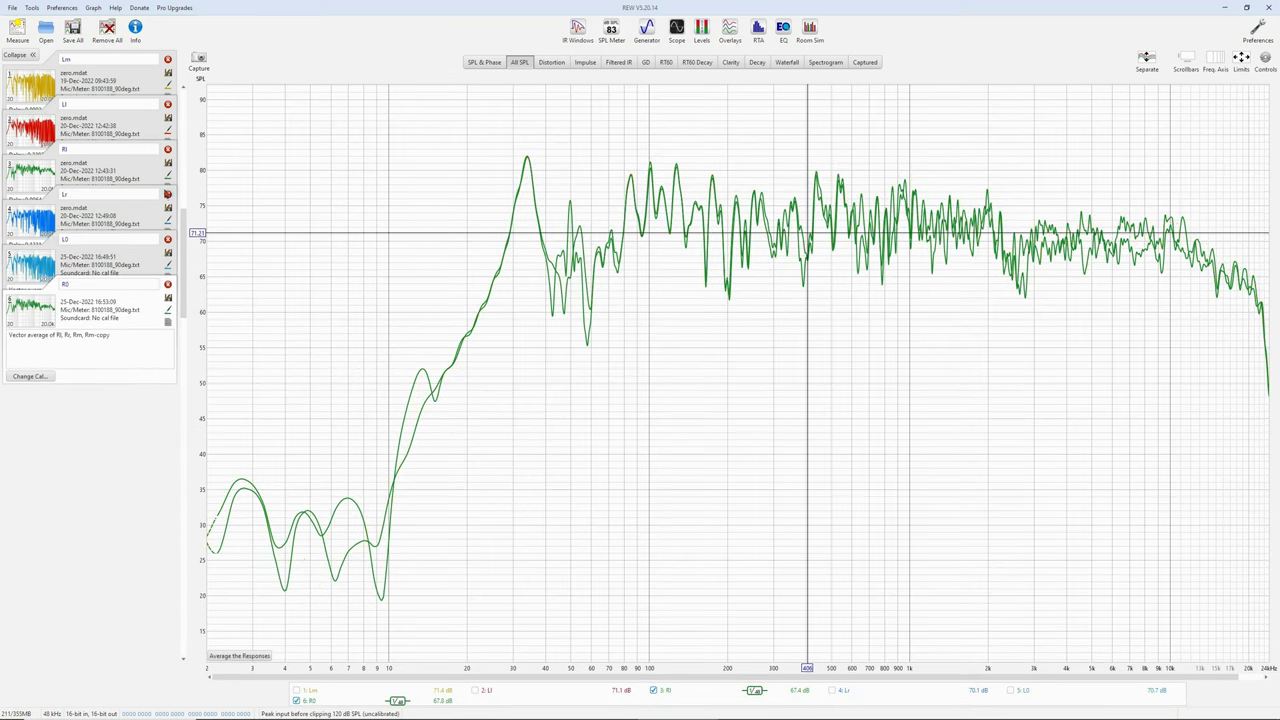
click(168, 194)
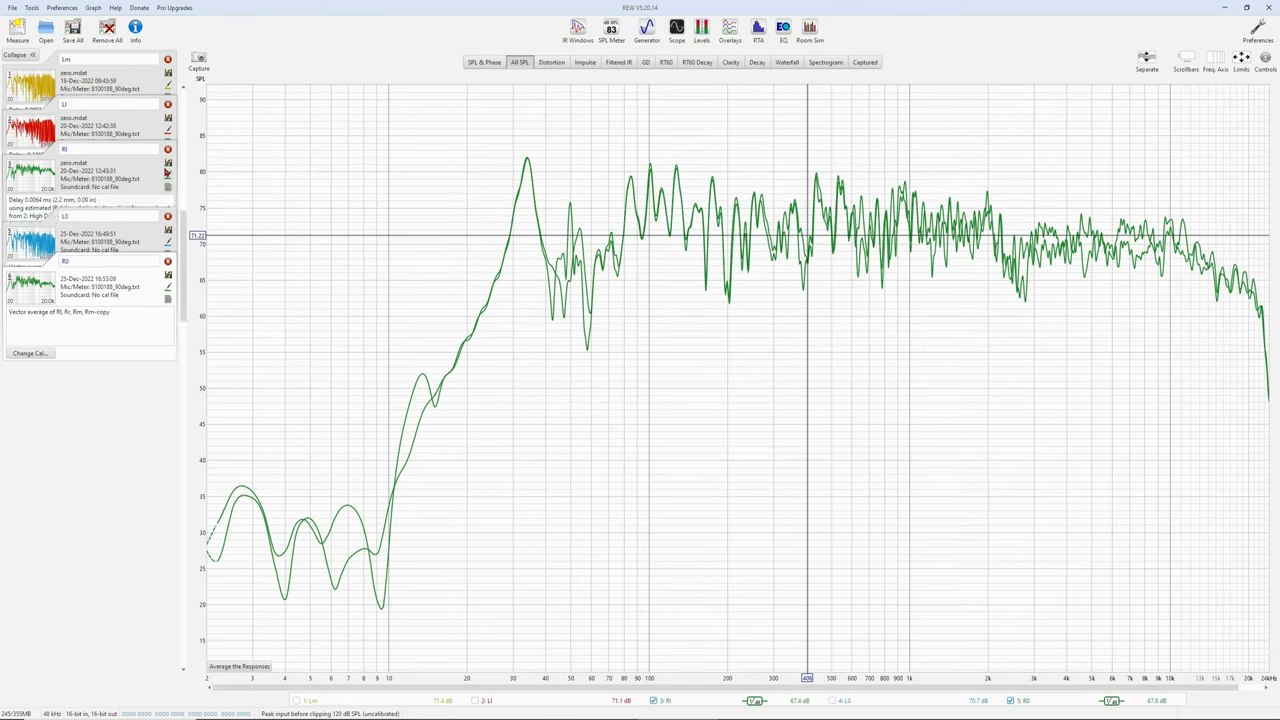
click(168, 150)
click(168, 104)
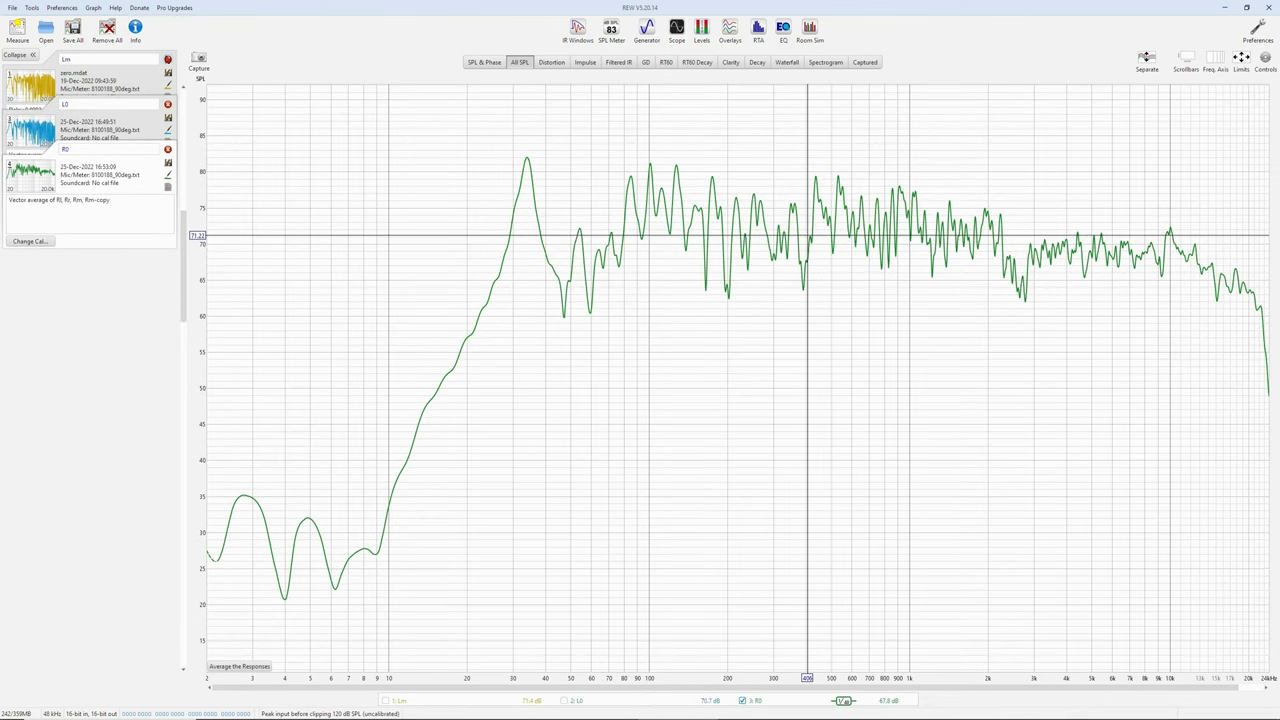
click(168, 59)
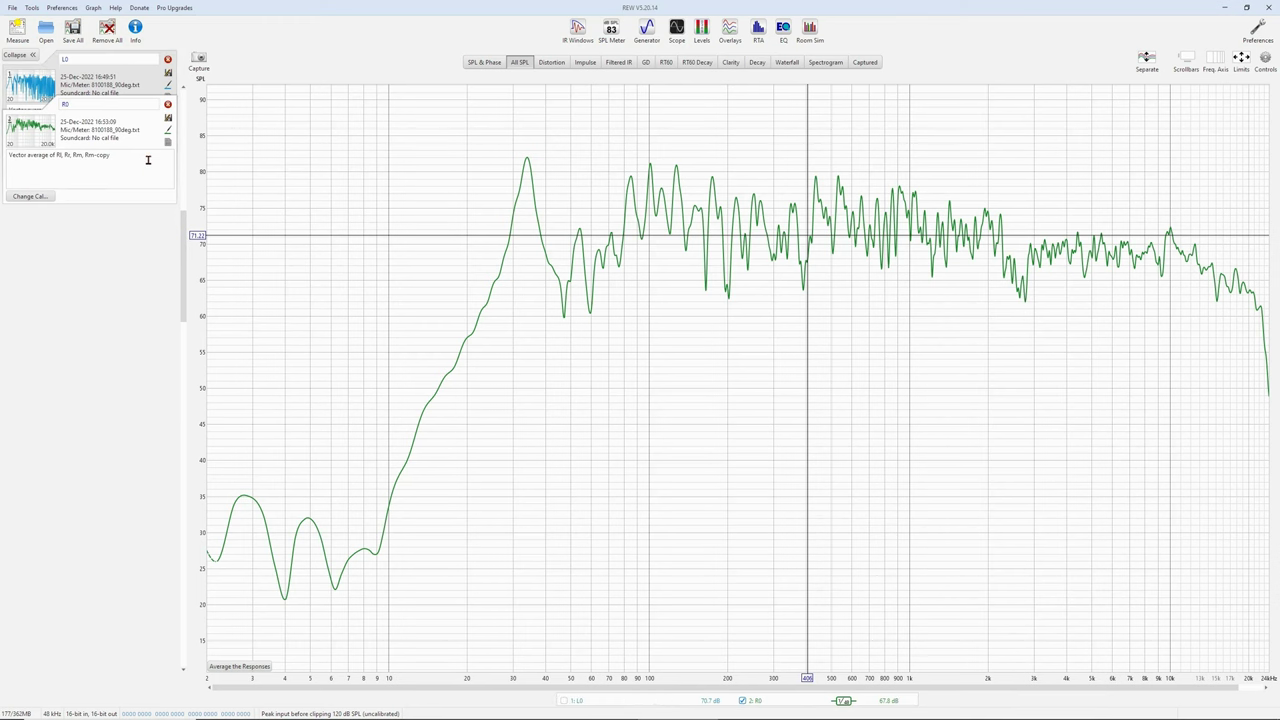
Step: Vector-average L0 and R0 and name the result LR0
click(566, 700)
mouse_move(1264, 62)
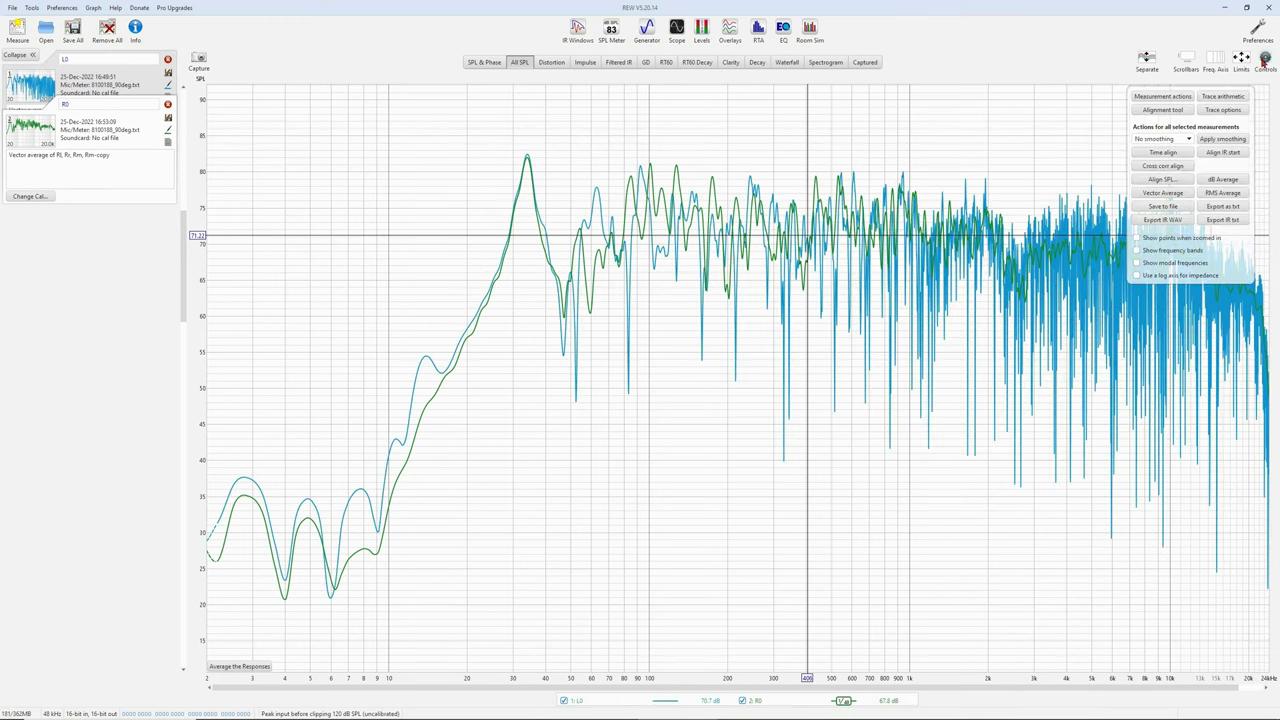
click(1172, 194)
click(134, 149)
text(LR0)
key(Return)
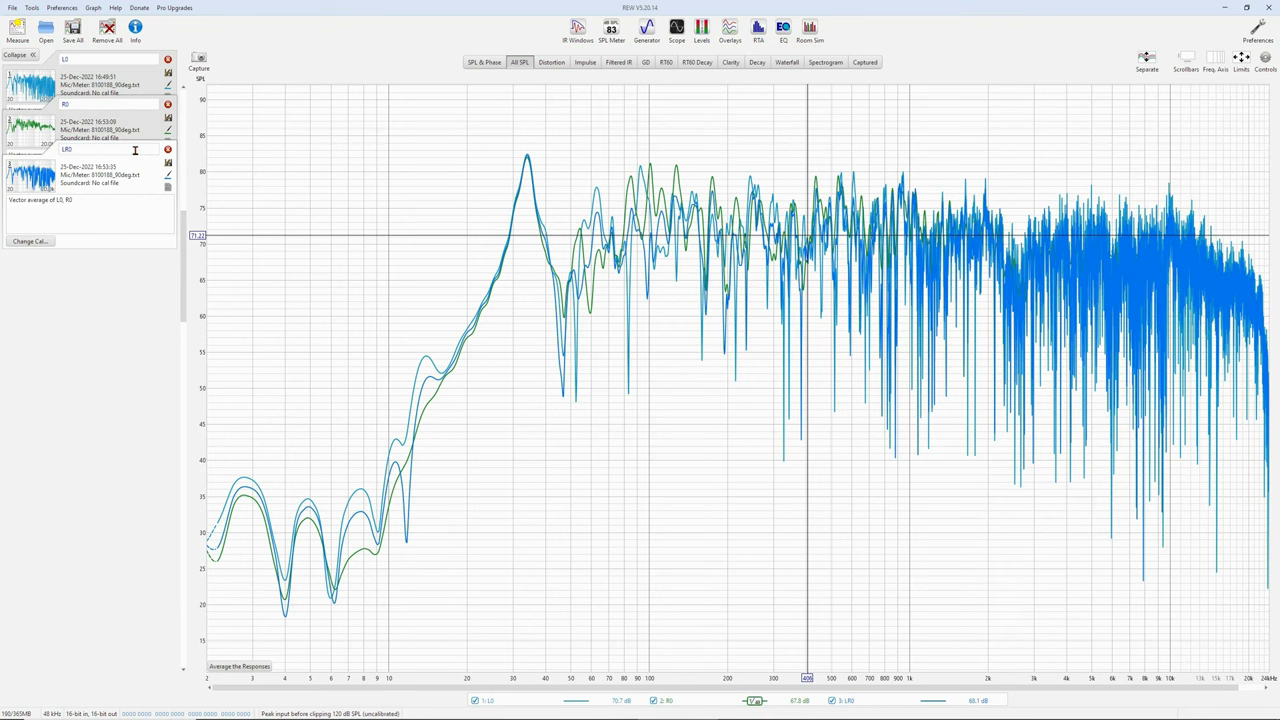
Step: Hide the LR0 trace and set the selected measurements to no smoothing
click(832, 701)
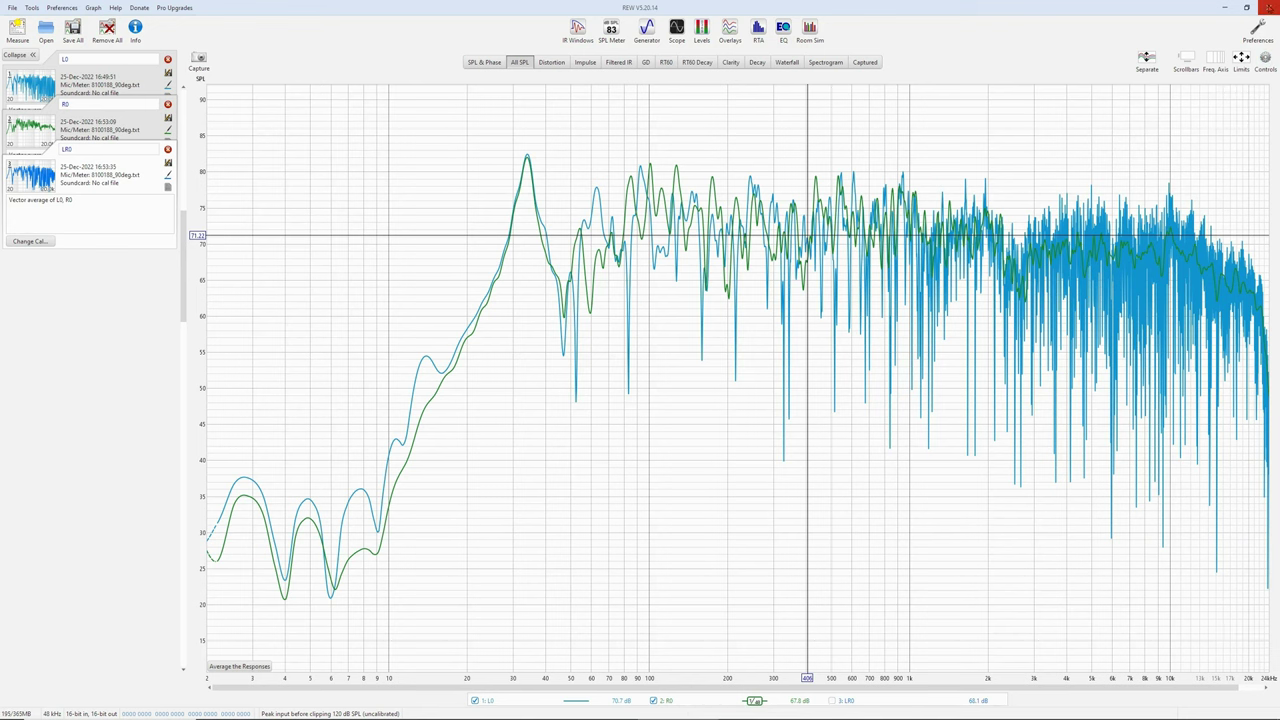
click(1265, 57)
click(1222, 139)
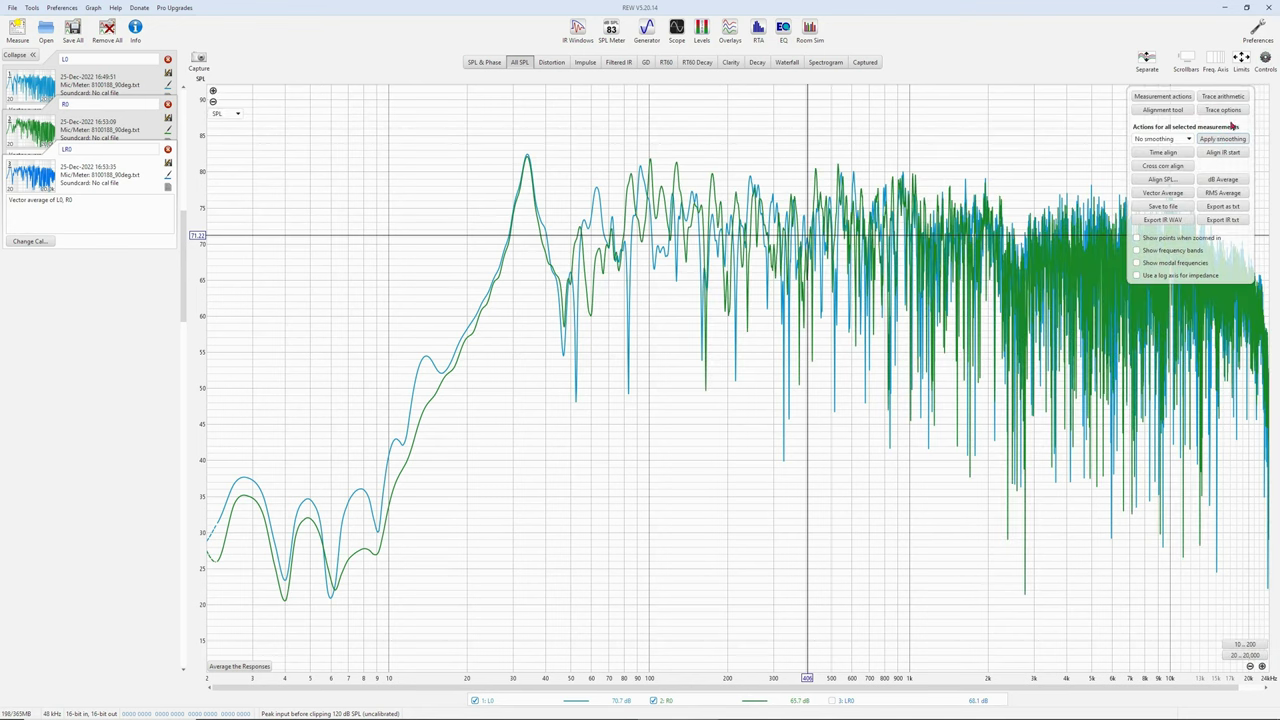
click(1265, 57)
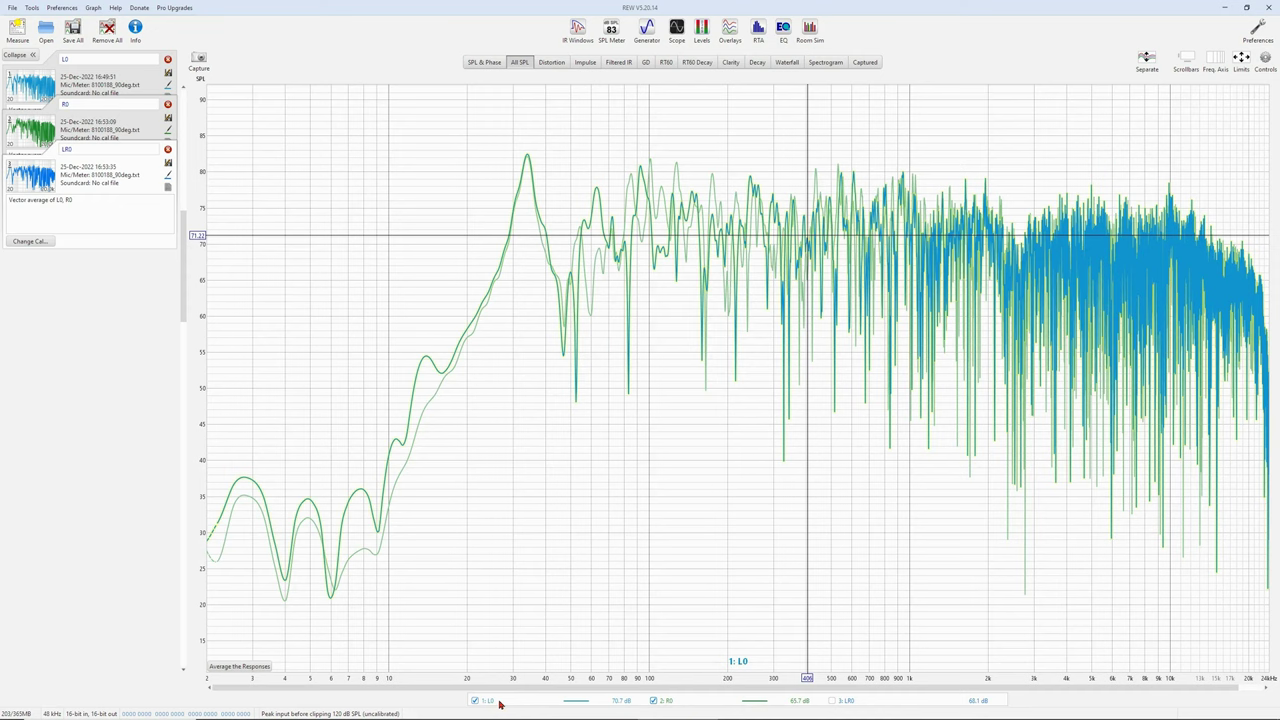
Step: Create an RMS average of L0 and R0
click(1272, 64)
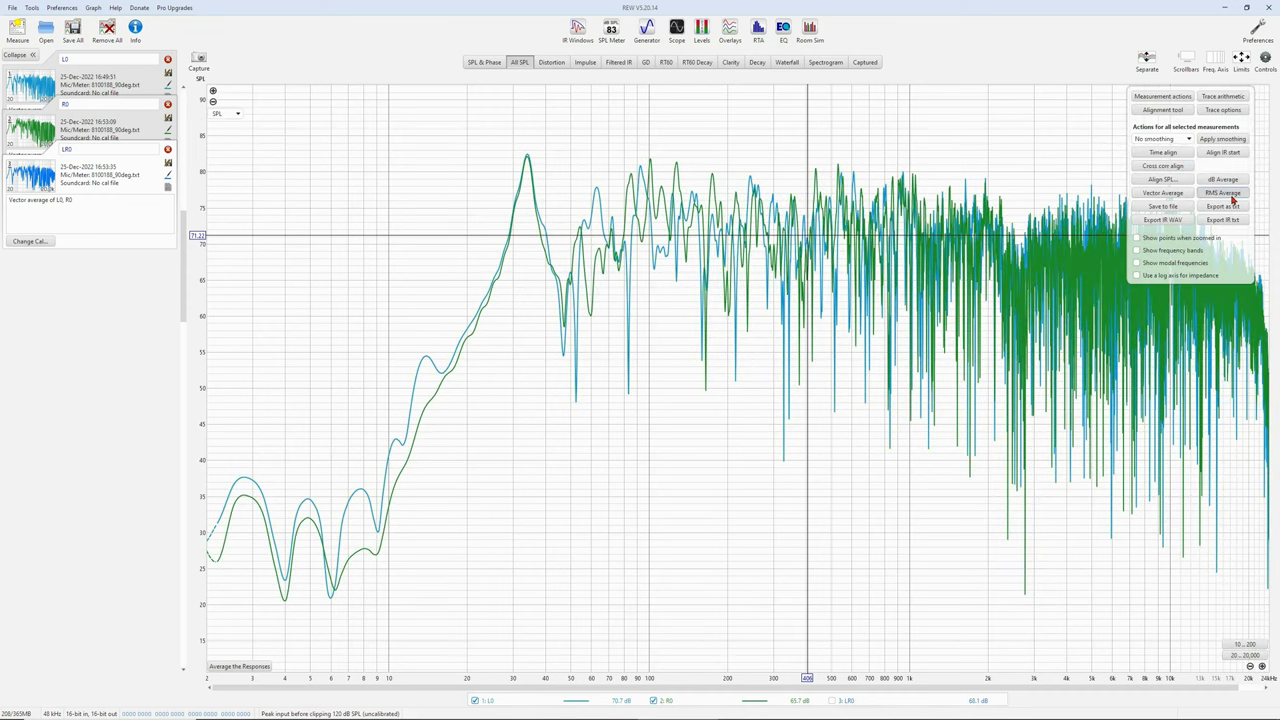
click(1230, 195)
click(1265, 57)
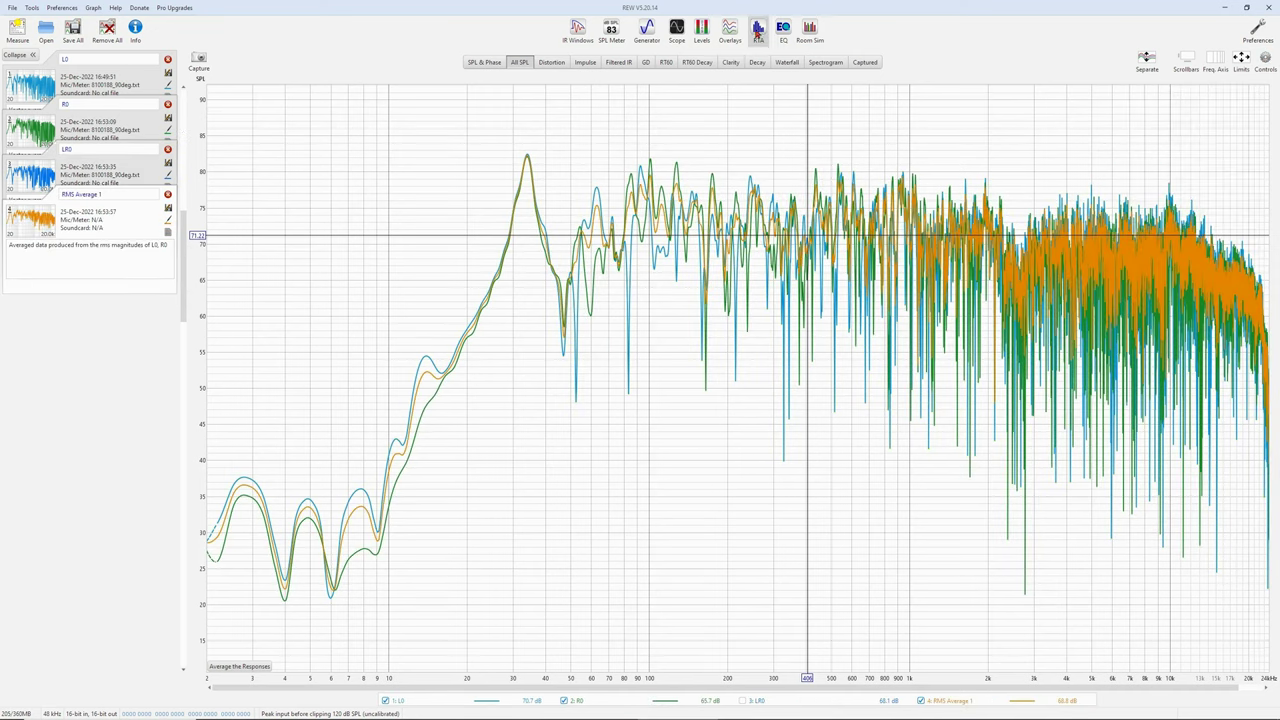
Step: Open the RMS average's EQ window maximized with the target settings expanded
click(781, 30)
click(410, 6)
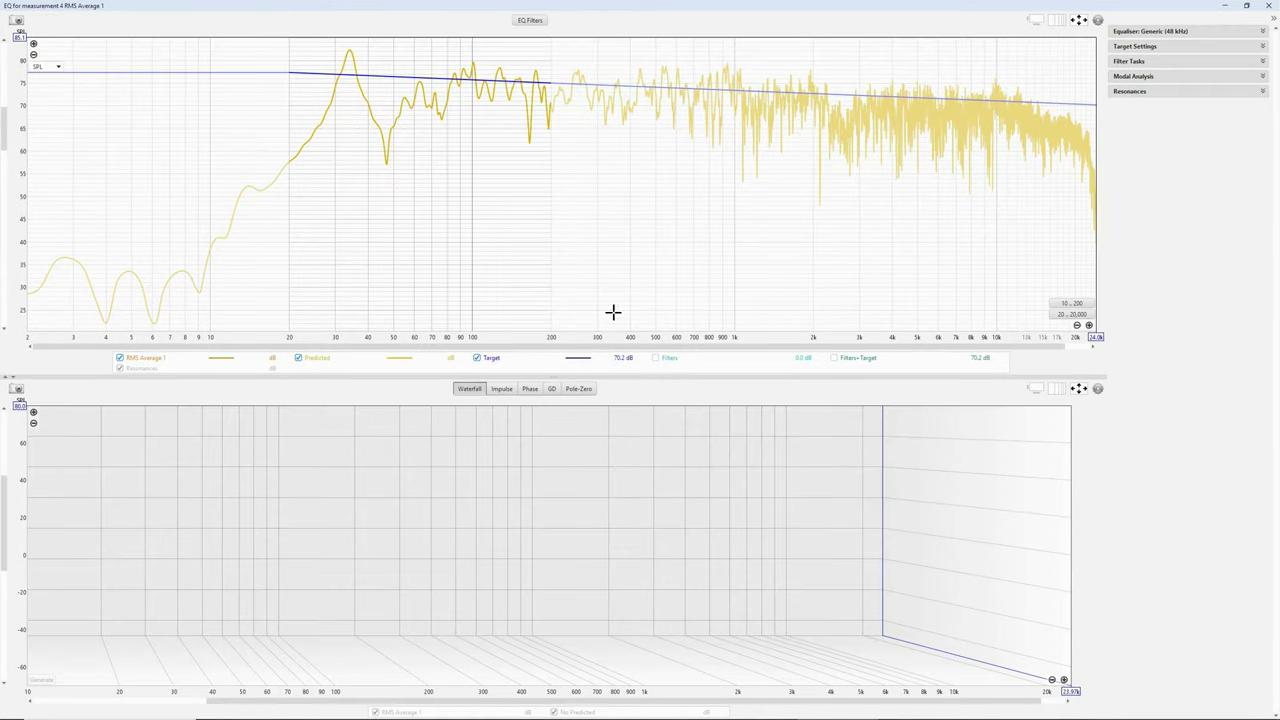
click(11, 381)
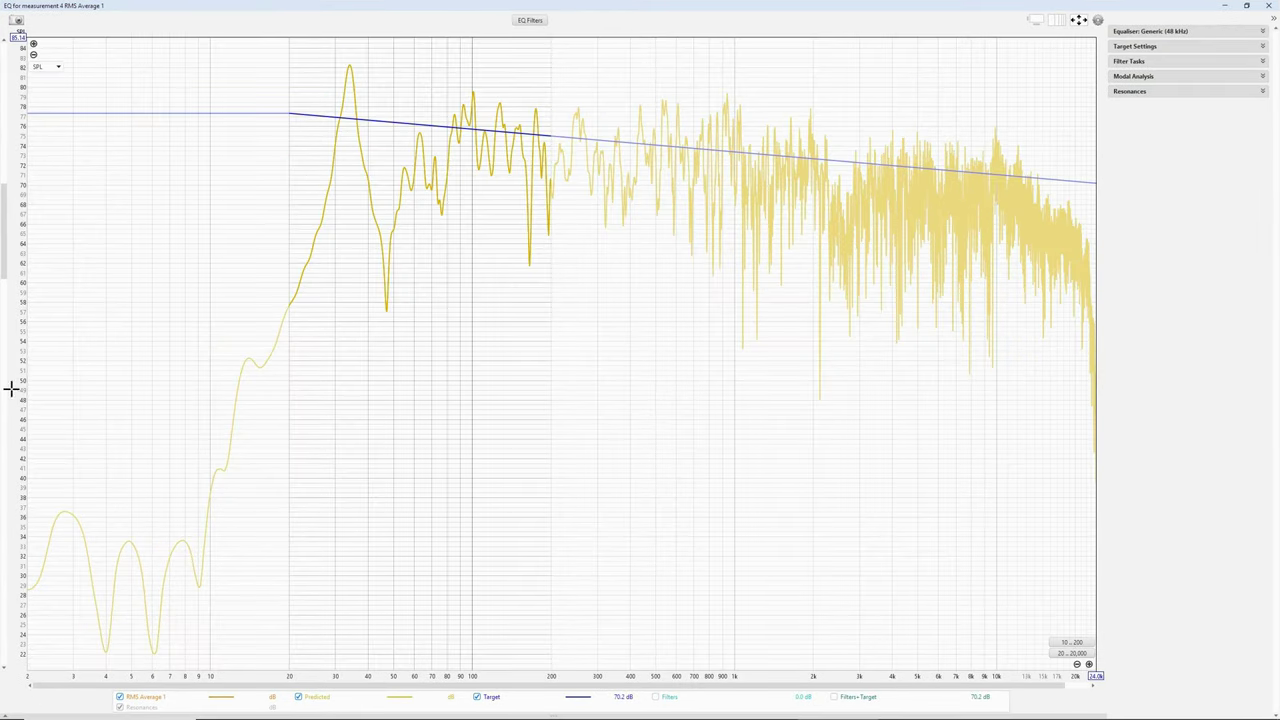
click(1135, 47)
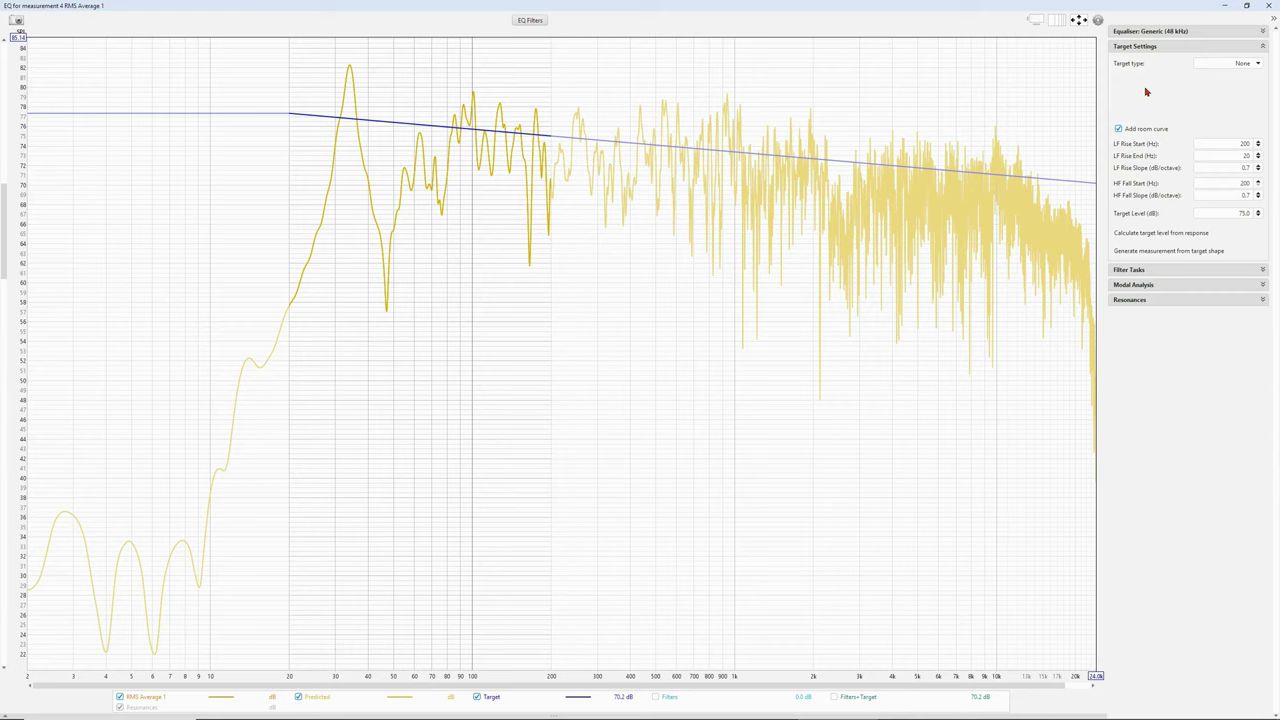
Step: Lower the target's LF Rise End to 10 Hz and calculate the target level of 73.1 dB
click(1228, 144)
click(1247, 184)
click(1247, 196)
click(1236, 156)
click(1258, 158)
click(1258, 158)
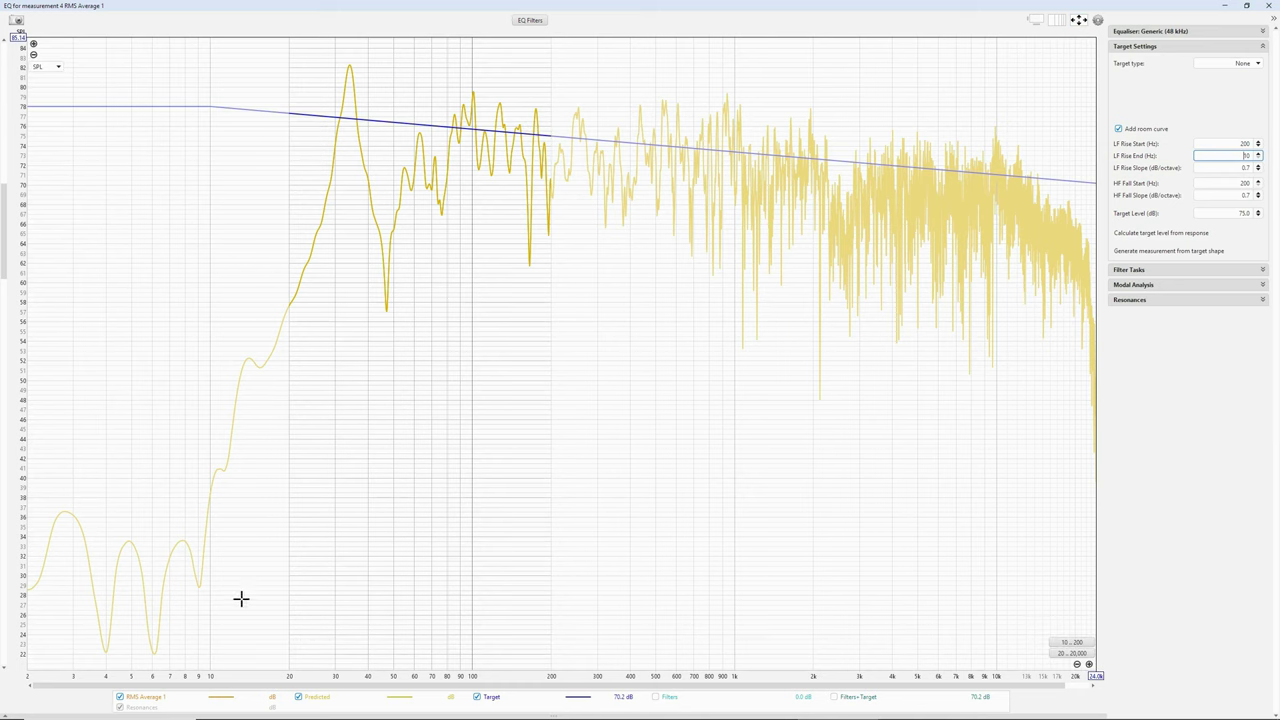
click(1057, 20)
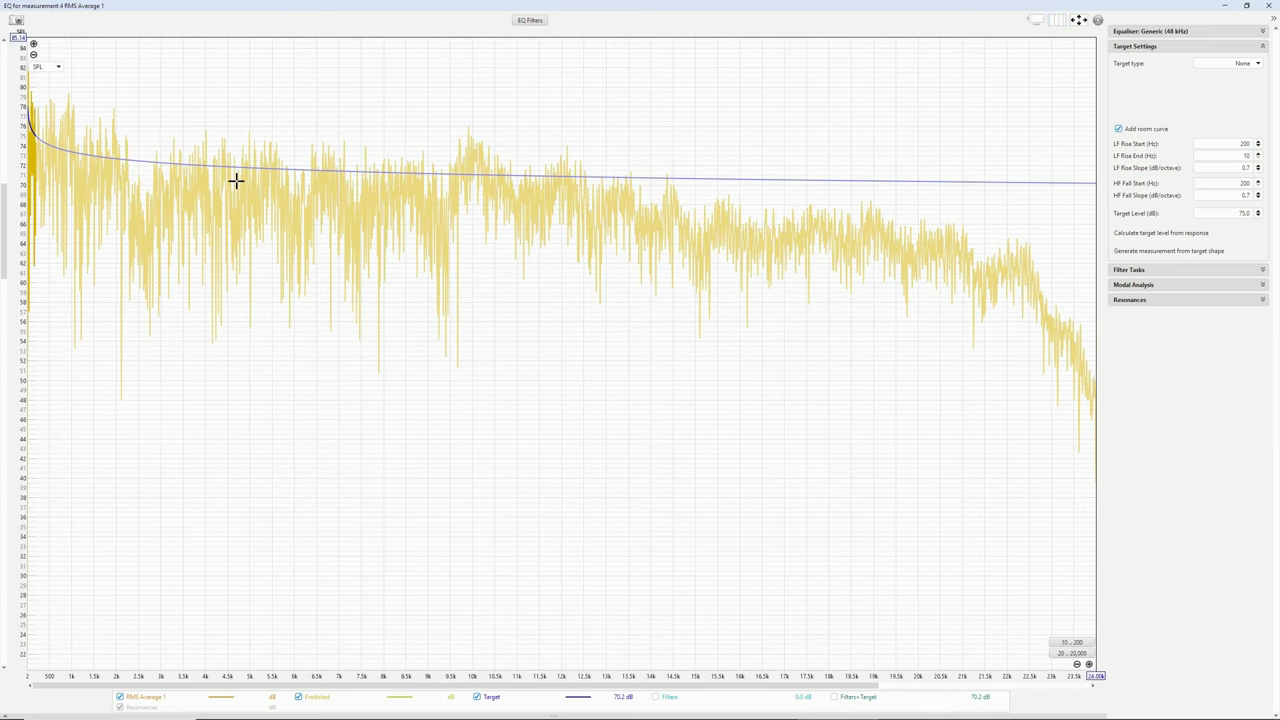
click(1057, 20)
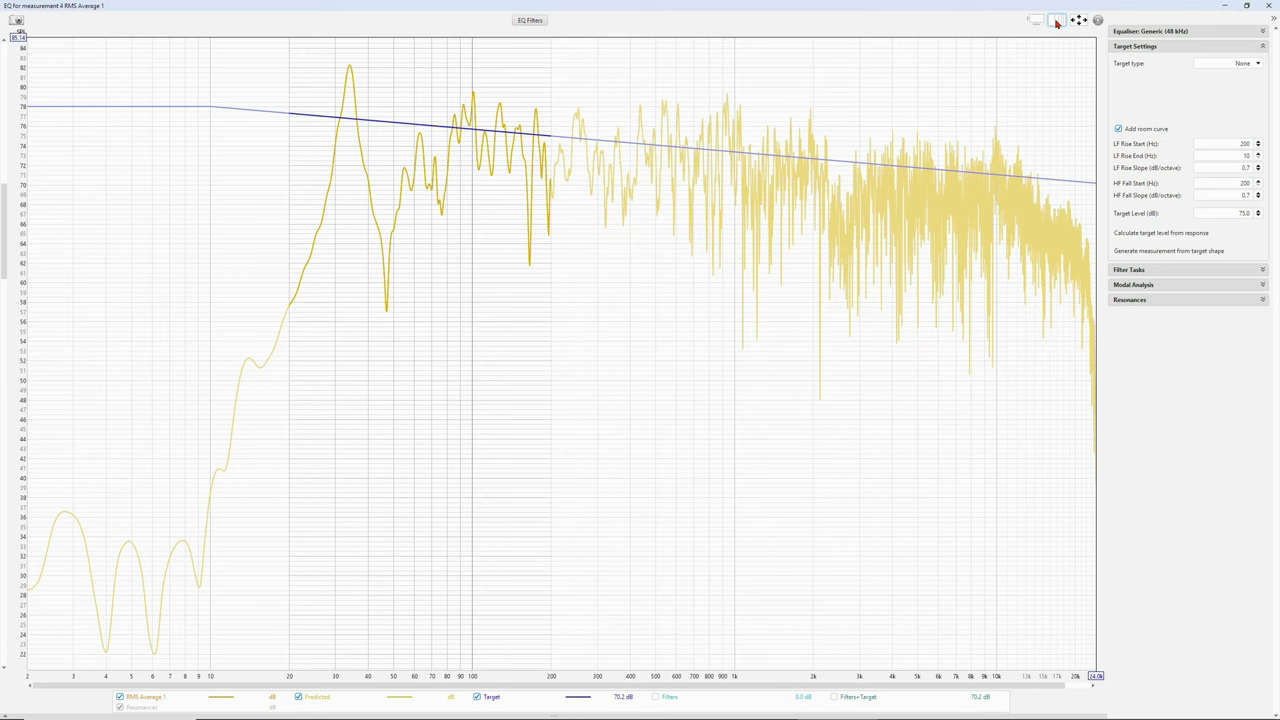
click(1163, 236)
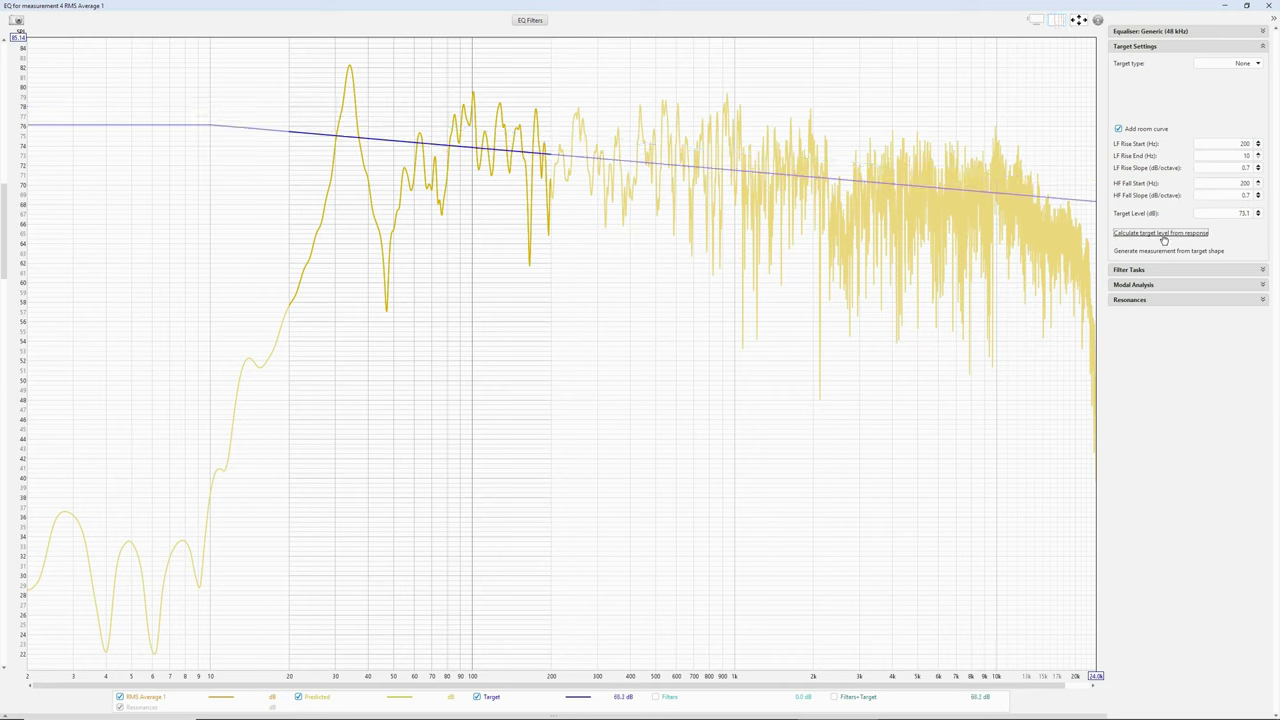
Step: Keep target type None and generate a measurement from the target shape
click(1244, 65)
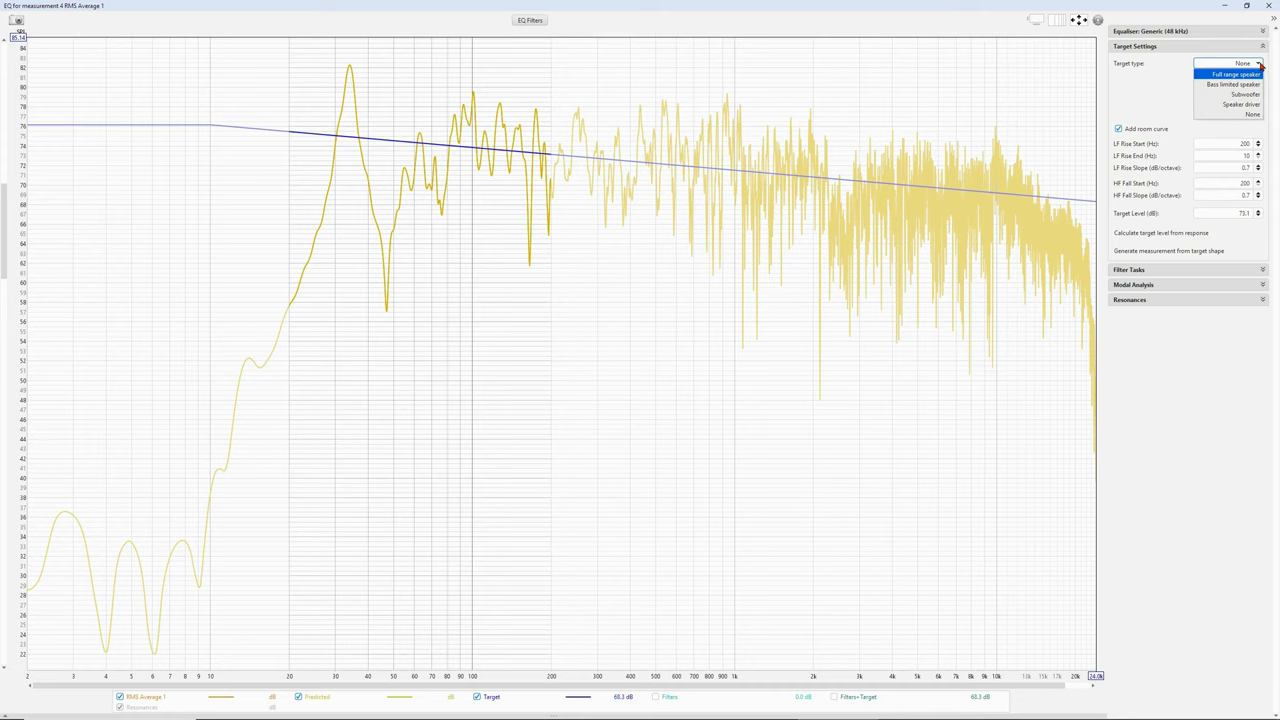
click(1250, 114)
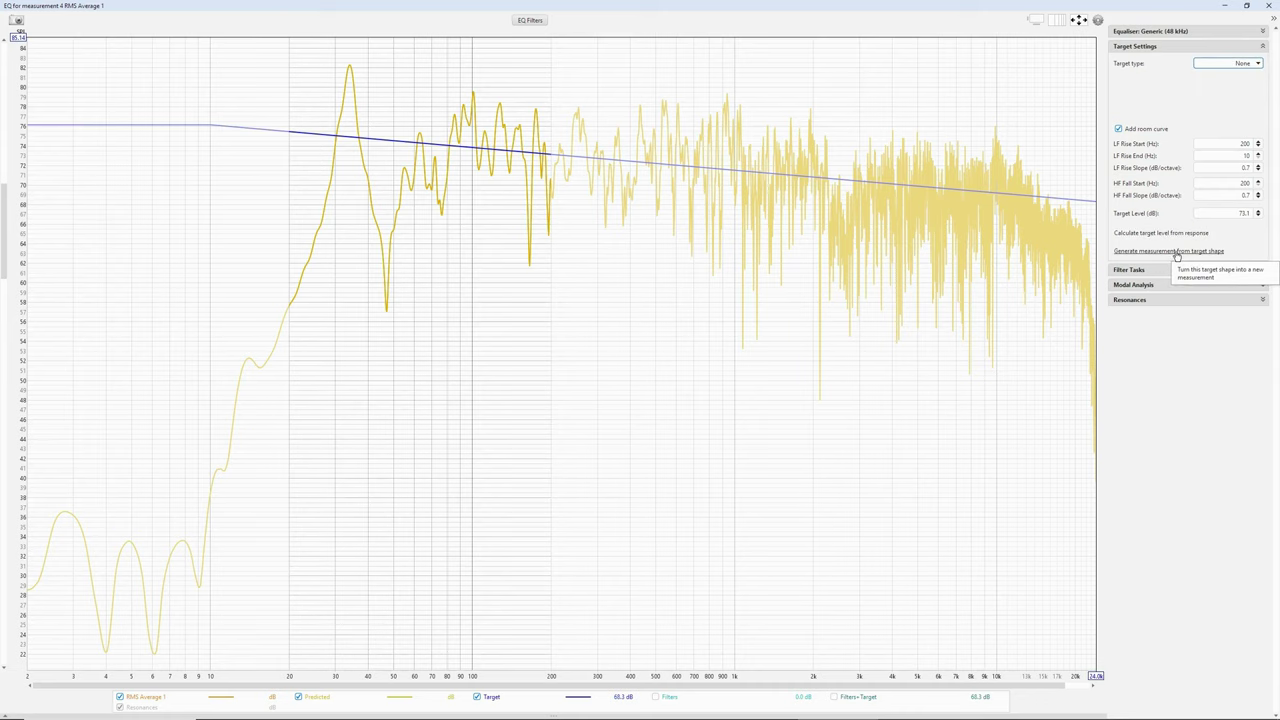
click(1177, 252)
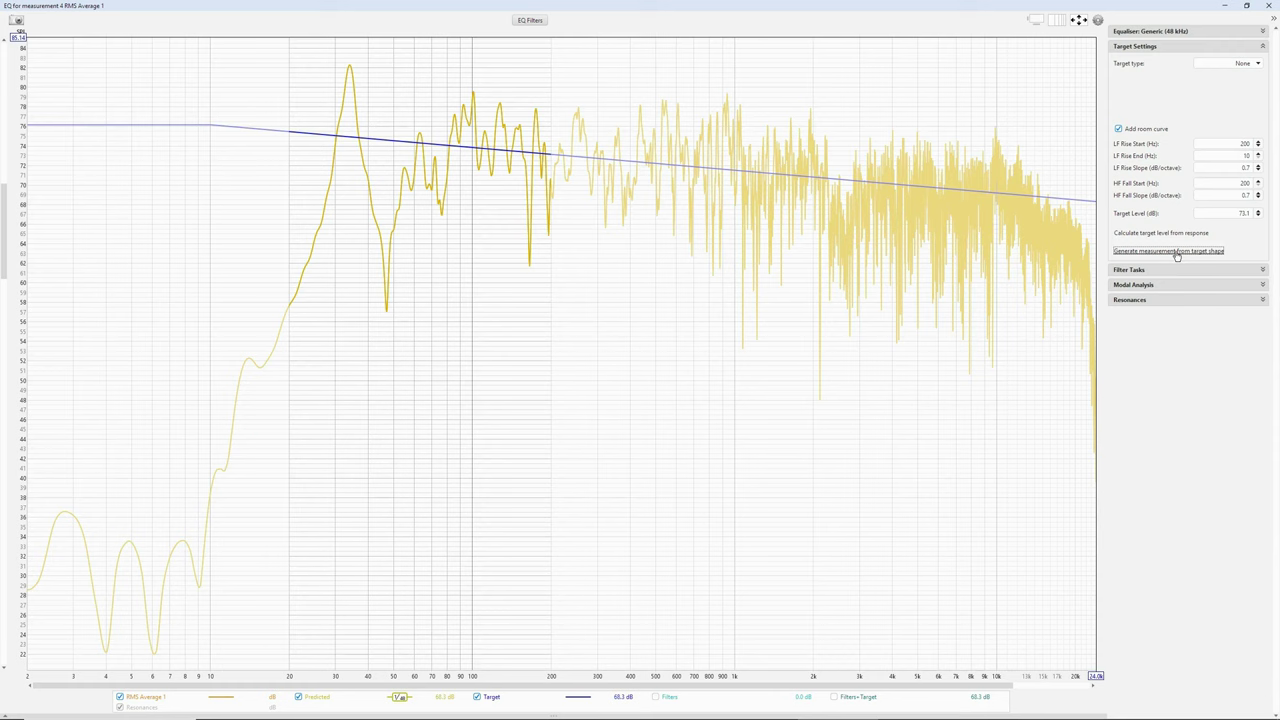
click(1268, 6)
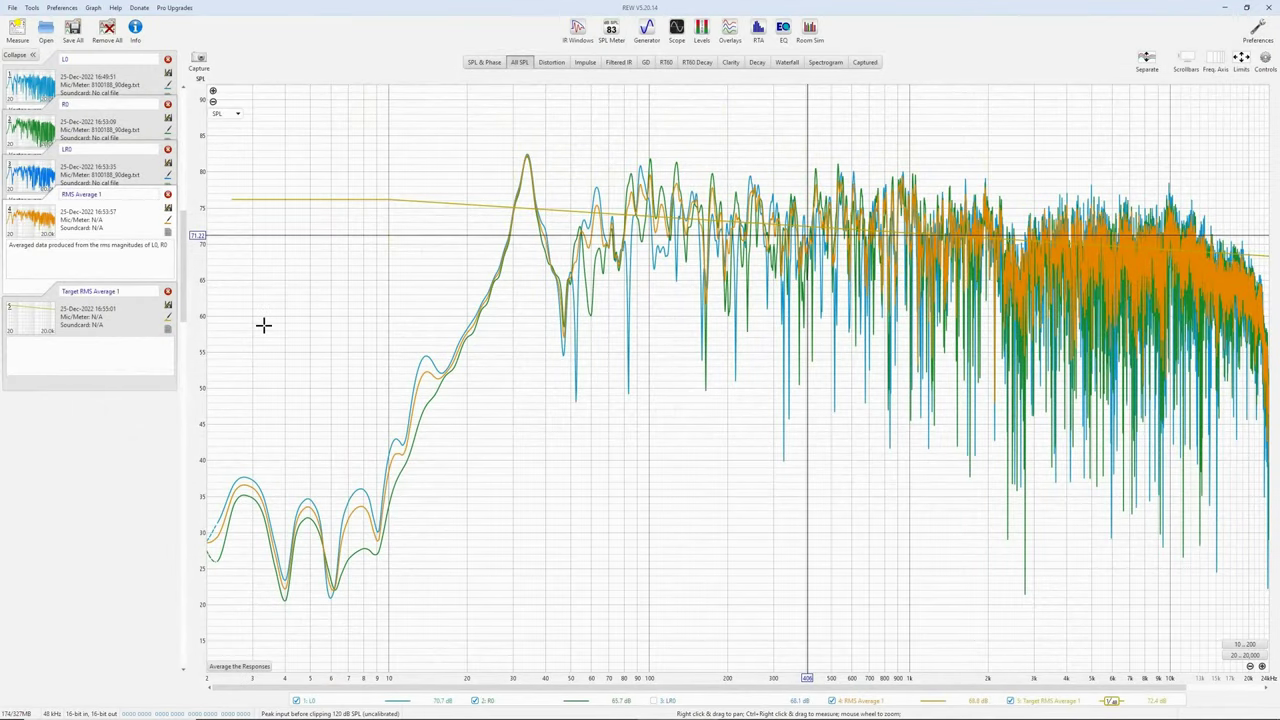
Step: Delete RMS Average 1 and rename the new measurement to Target
click(168, 195)
click(137, 195)
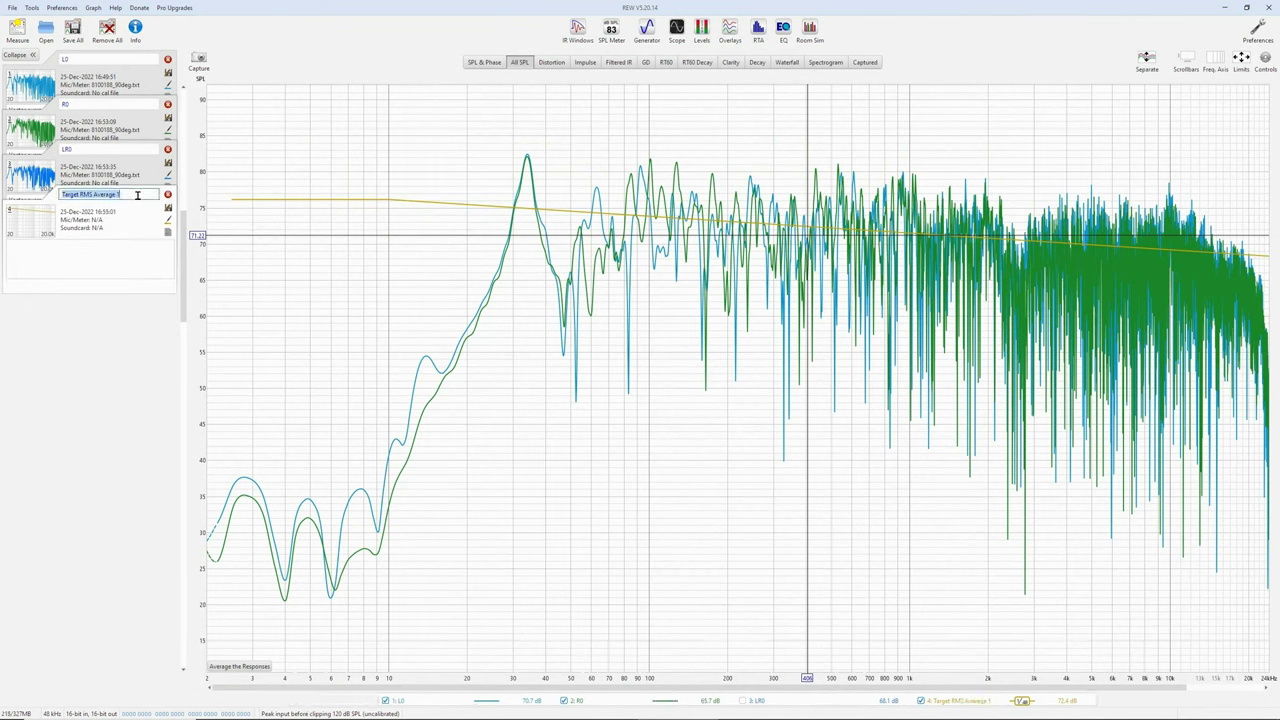
text(Target)
key(Return)
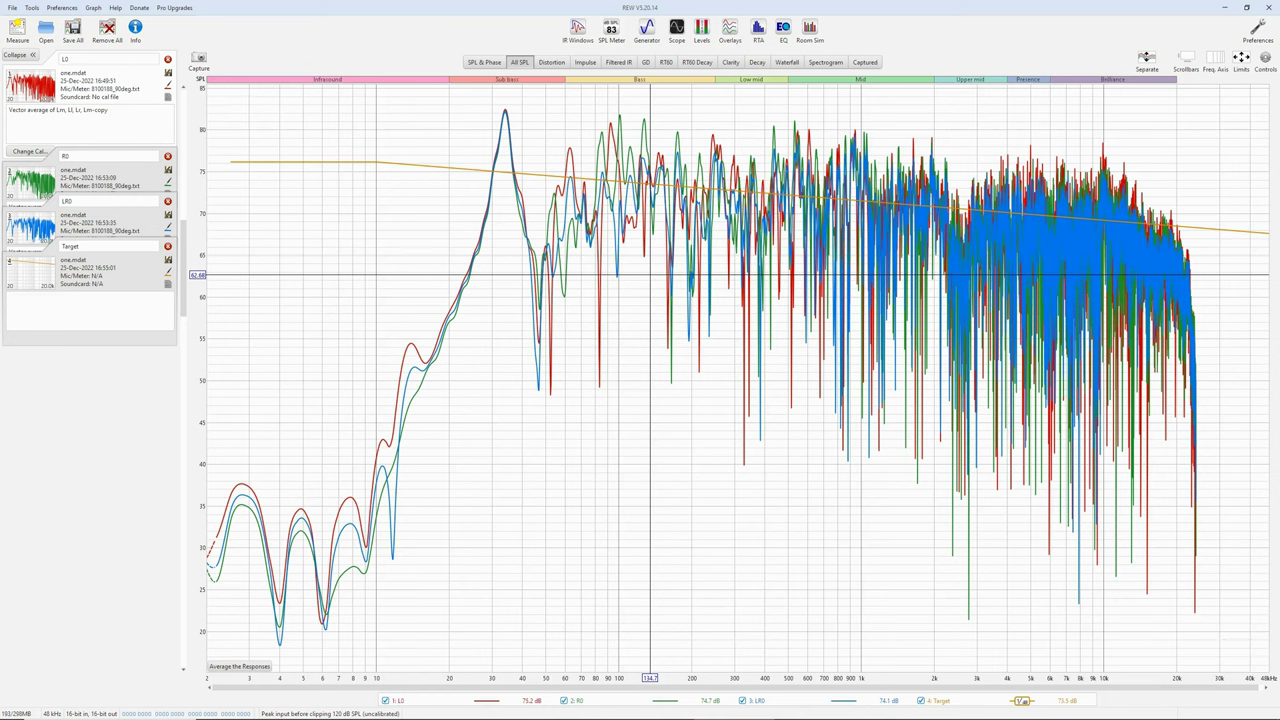
Step: Enter room length 5.35 in C1 and confirm B5's =343/(C1*2), giving 32 Hz
click(531, 710)
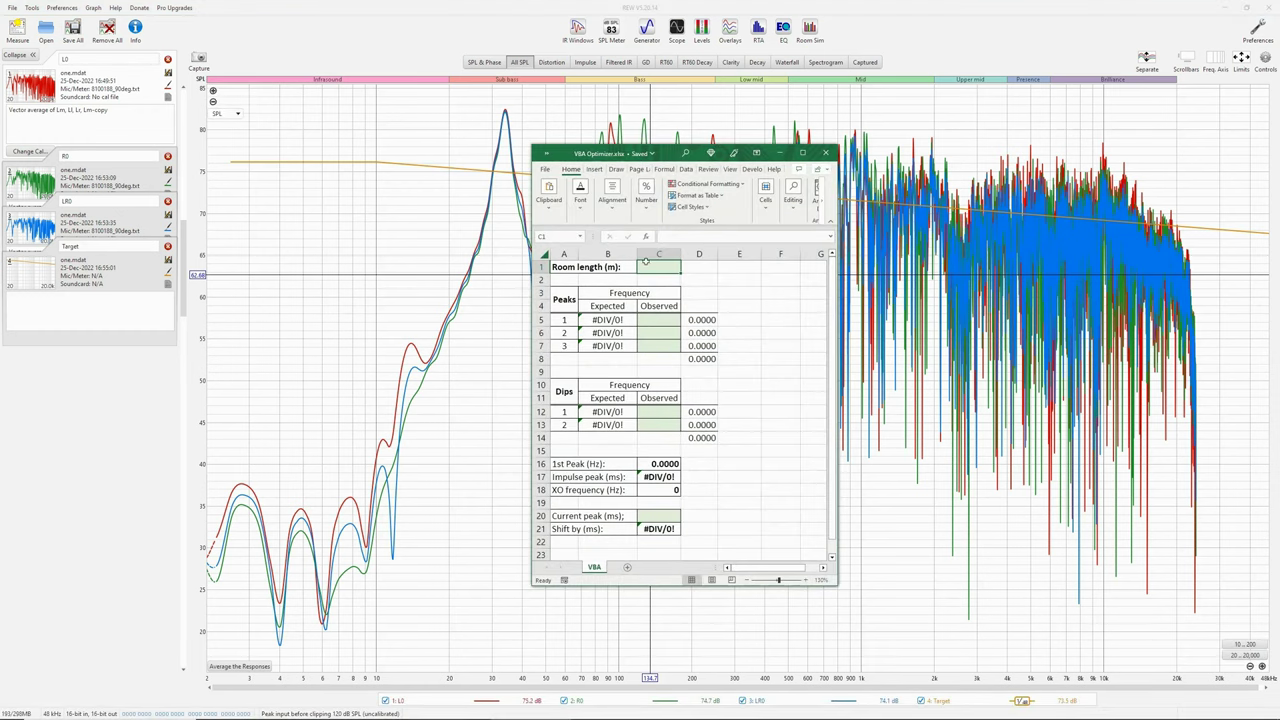
text(5.35)
key(Return)
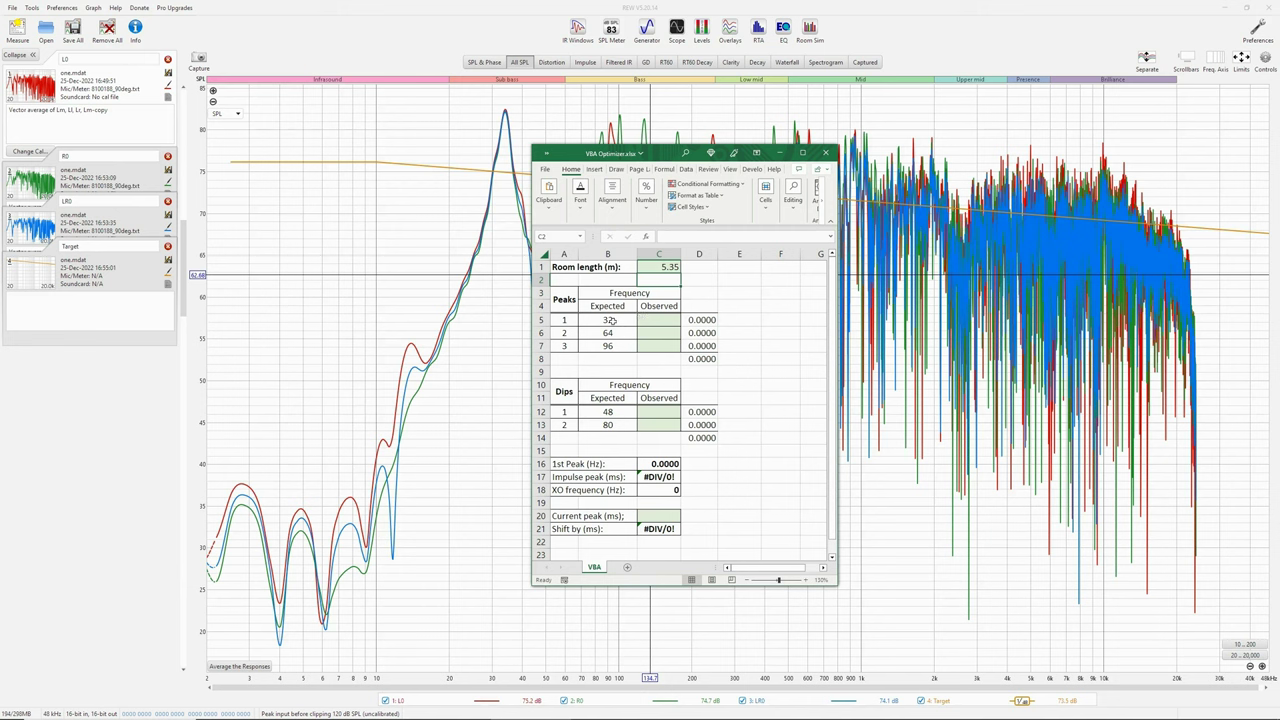
click(609, 320)
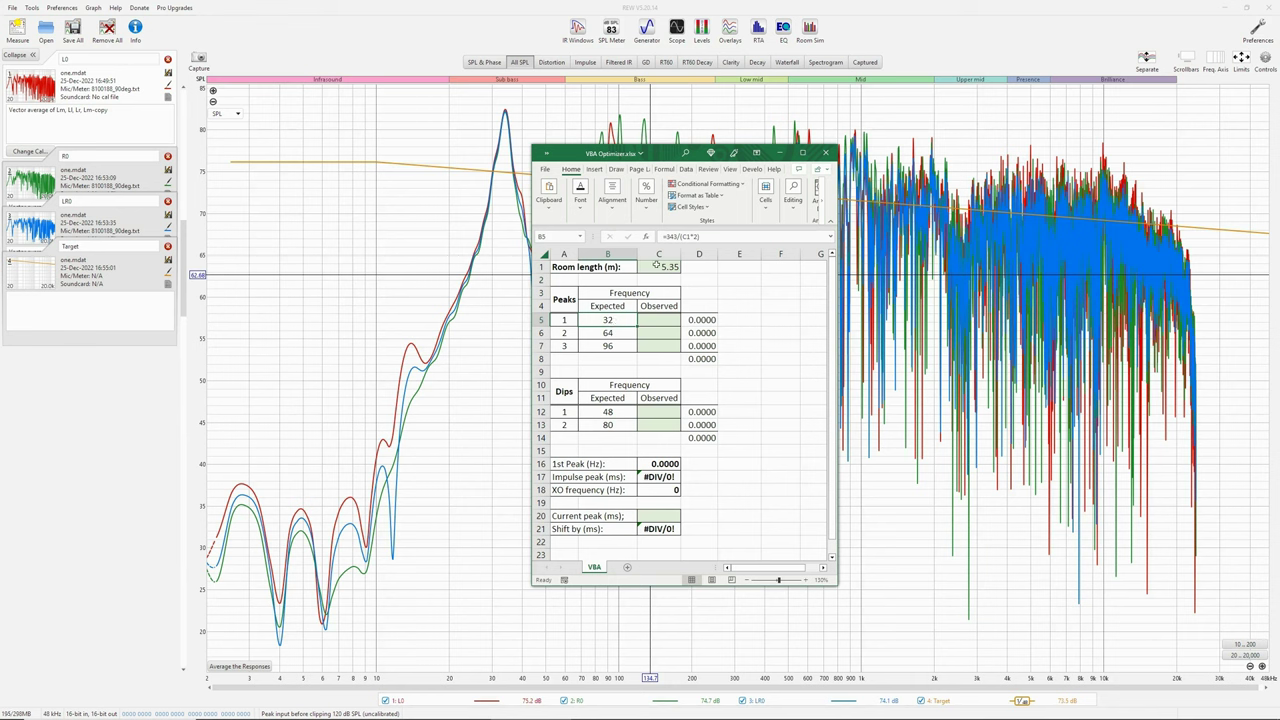
key(F2)
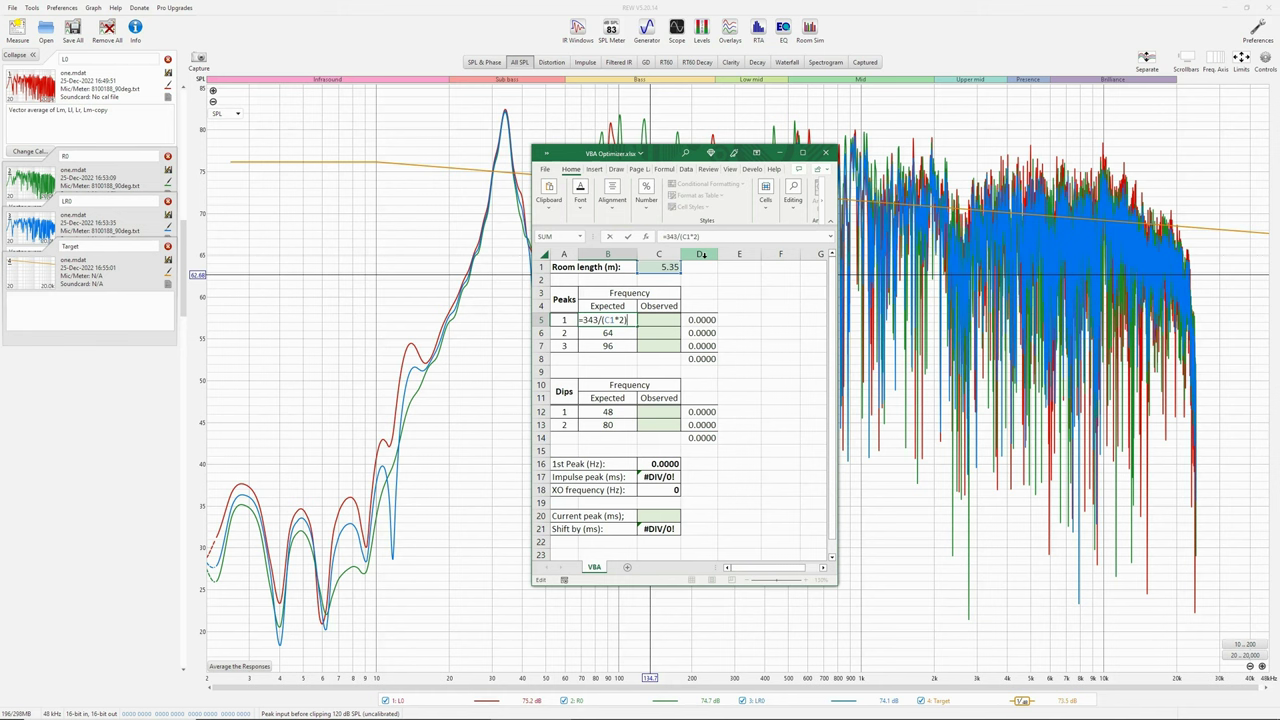
key(Return)
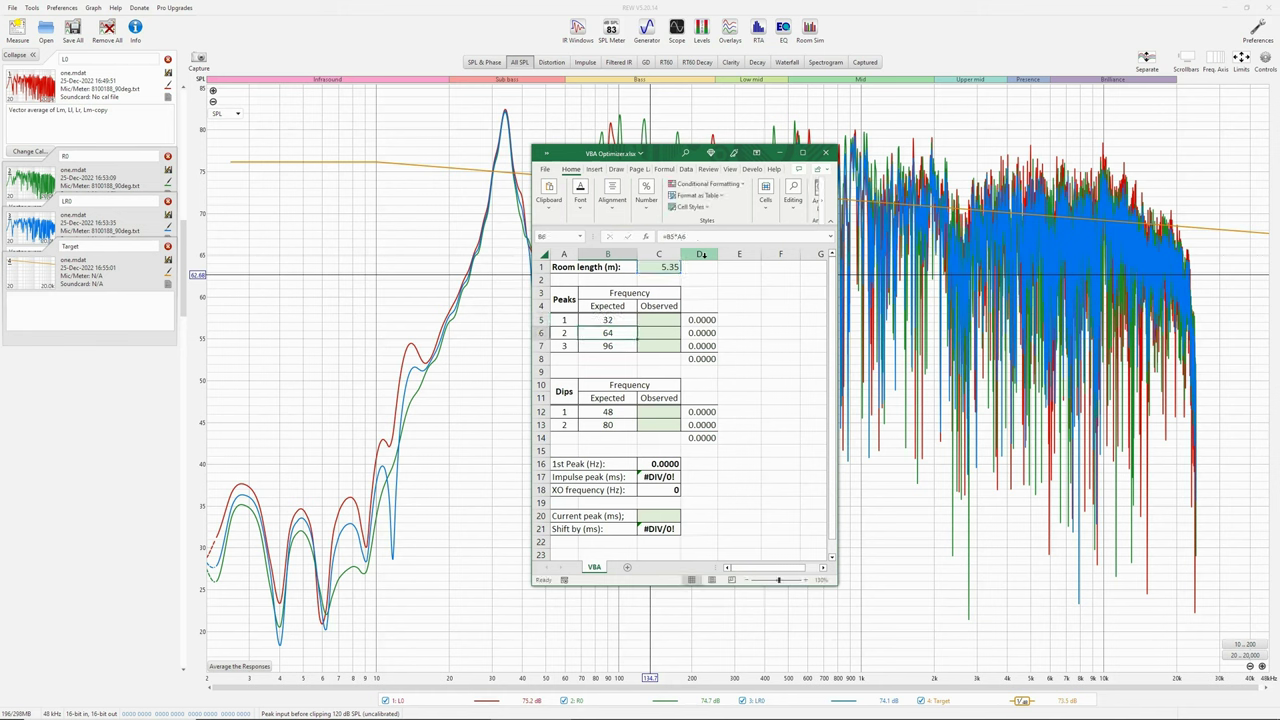
Step: Enter =B5*A6 and =B5*A7 for peaks of 64 and 96 Hz, then select B5:B7
key(Up)
key(Down)
text(=B5*A6)
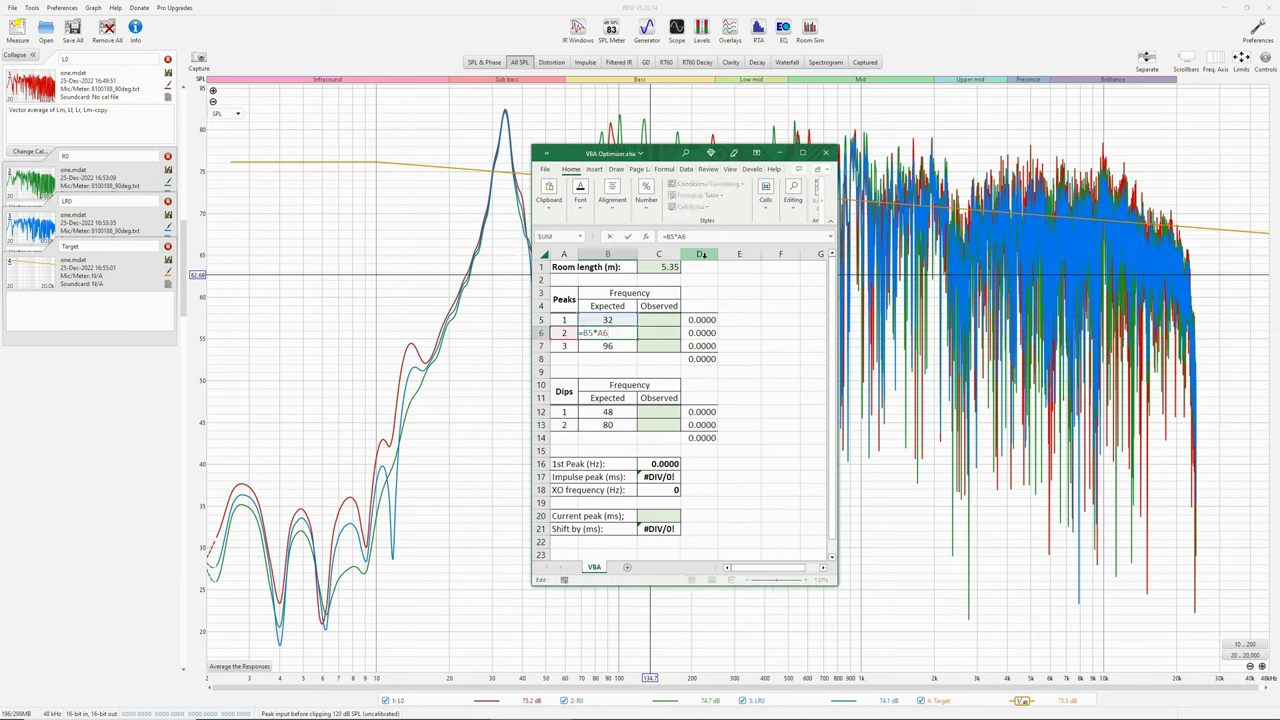
key(Return)
text(=B5*A7)
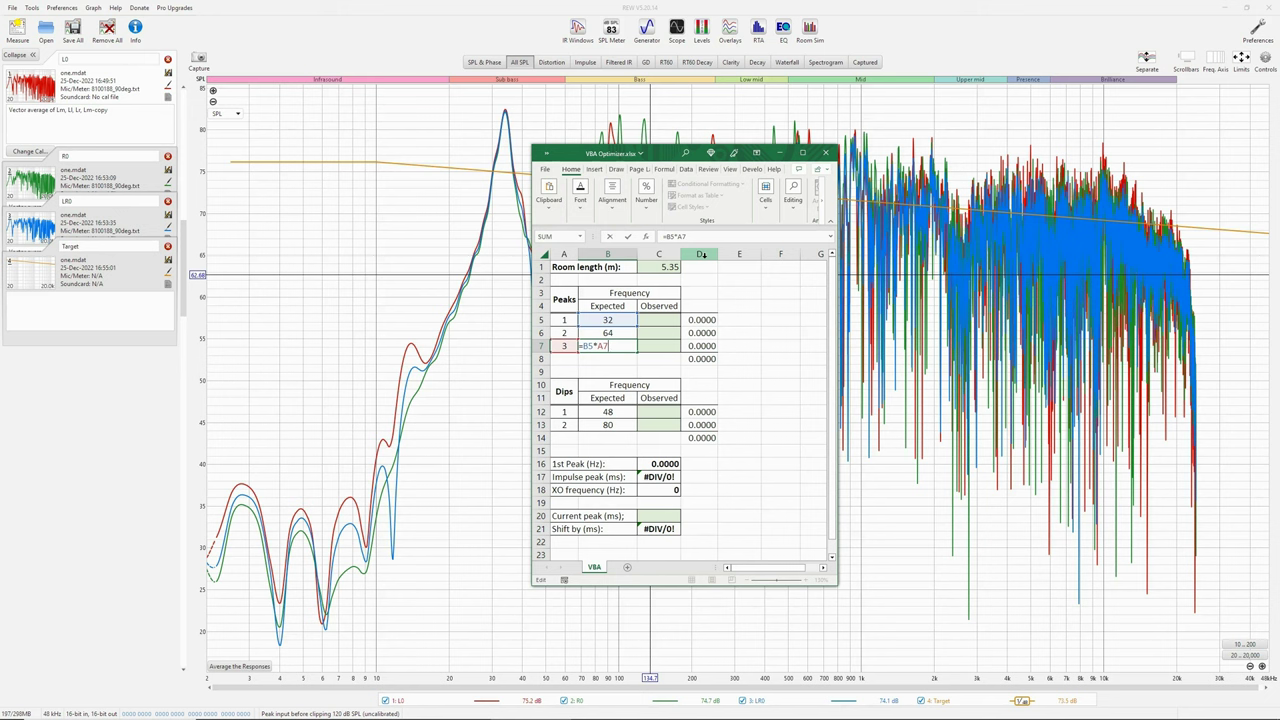
key(Return)
mouse_move(612, 319)
mouse_down()
mouse_move(615, 358)
mouse_move(617, 333)
mouse_up()
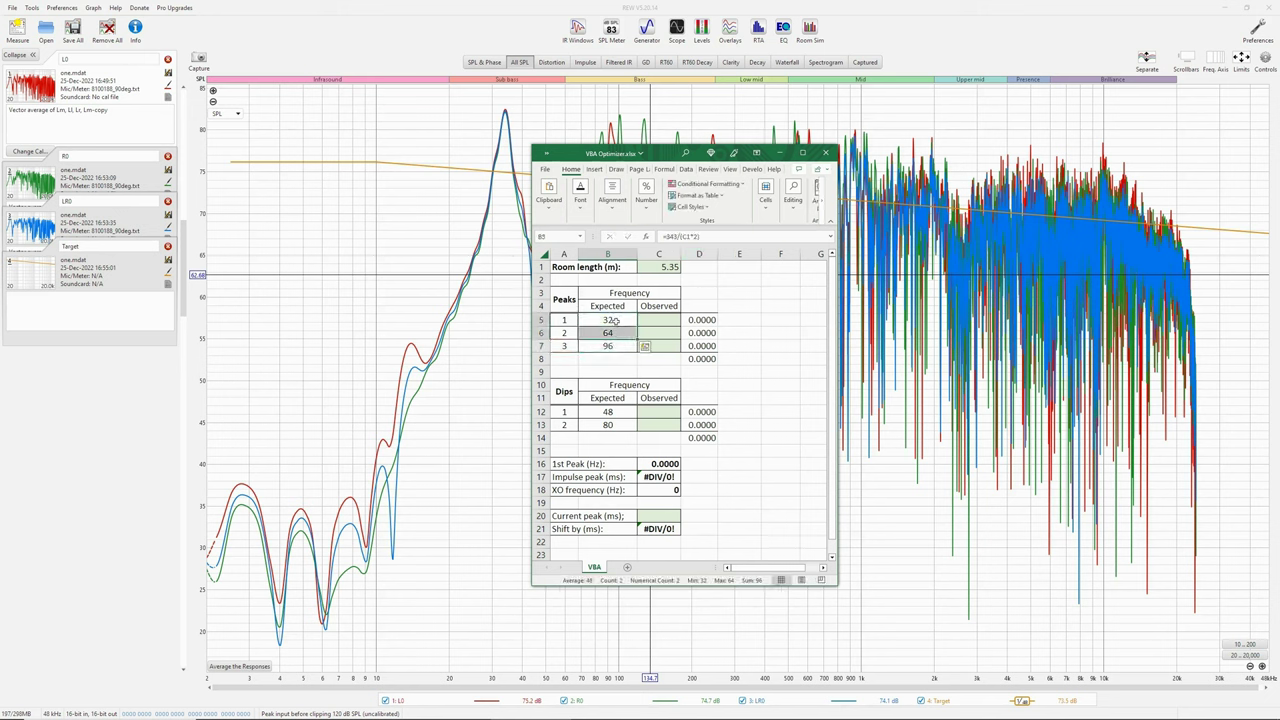
Step: Confirm dip formulas =B5*1.5 (48 Hz) and =B5*2.5 (80 Hz), then move the spreadsheet aside
click(564, 412)
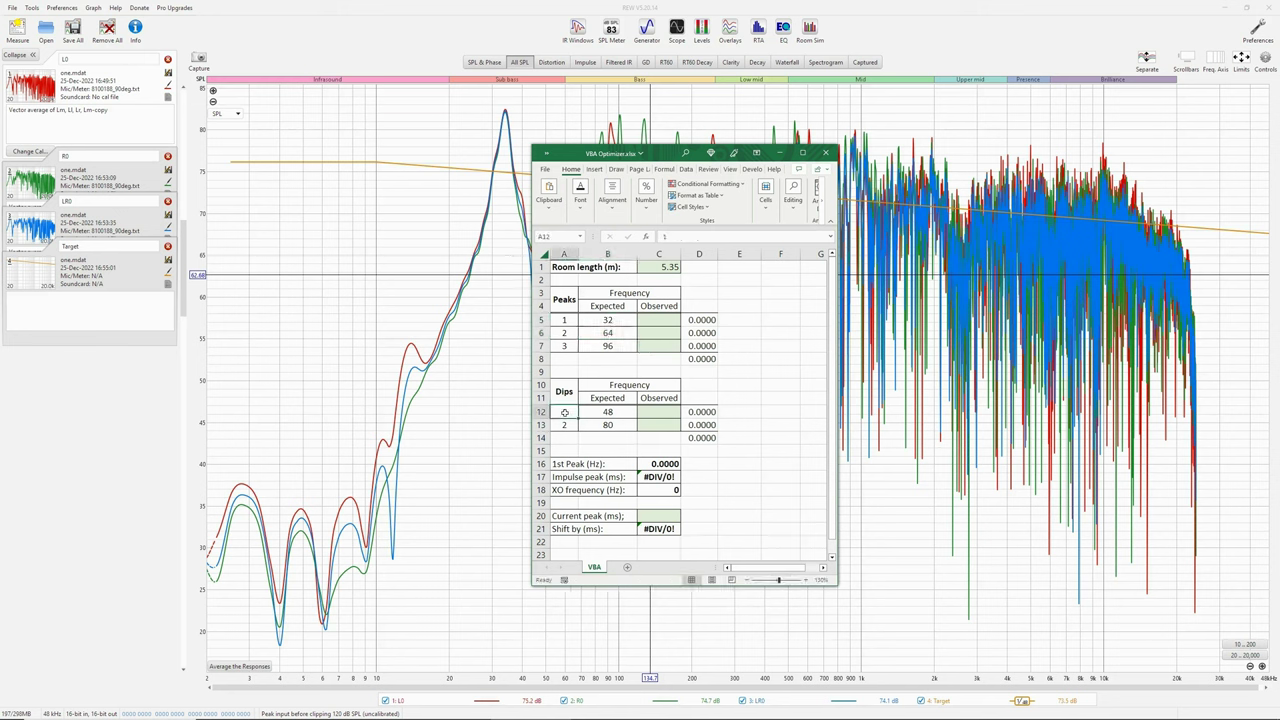
click(607, 412)
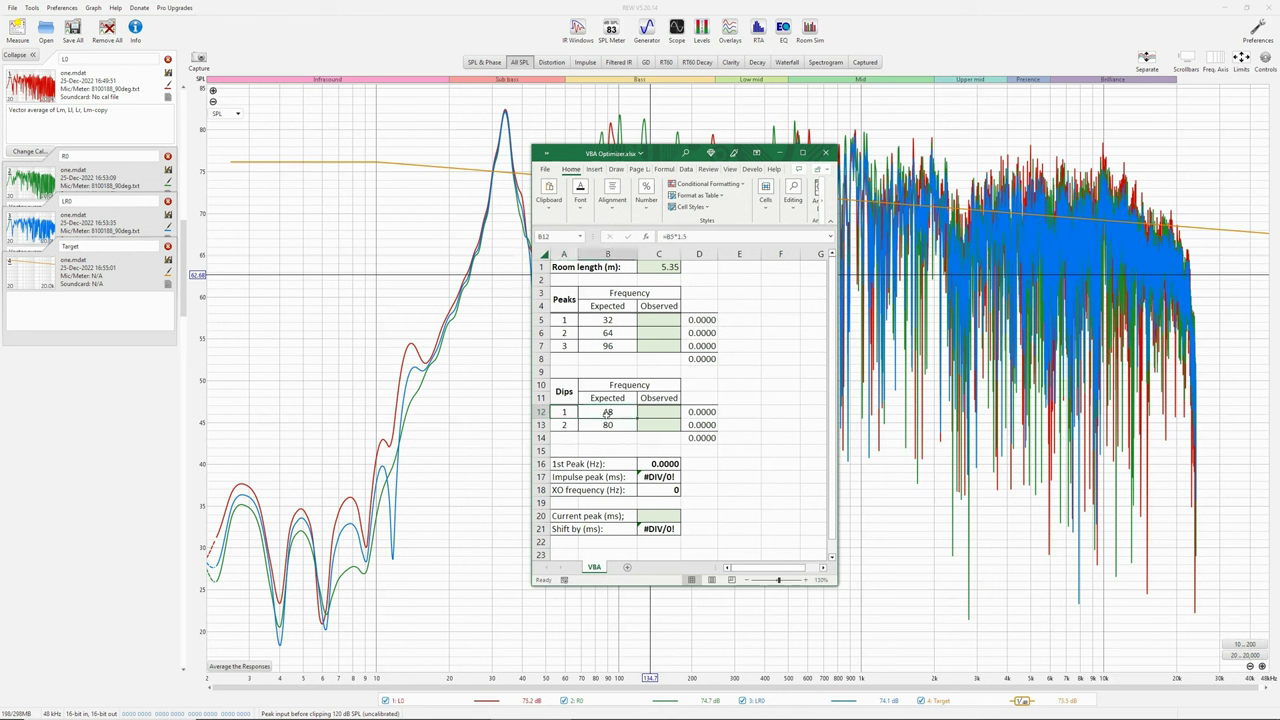
key(F2)
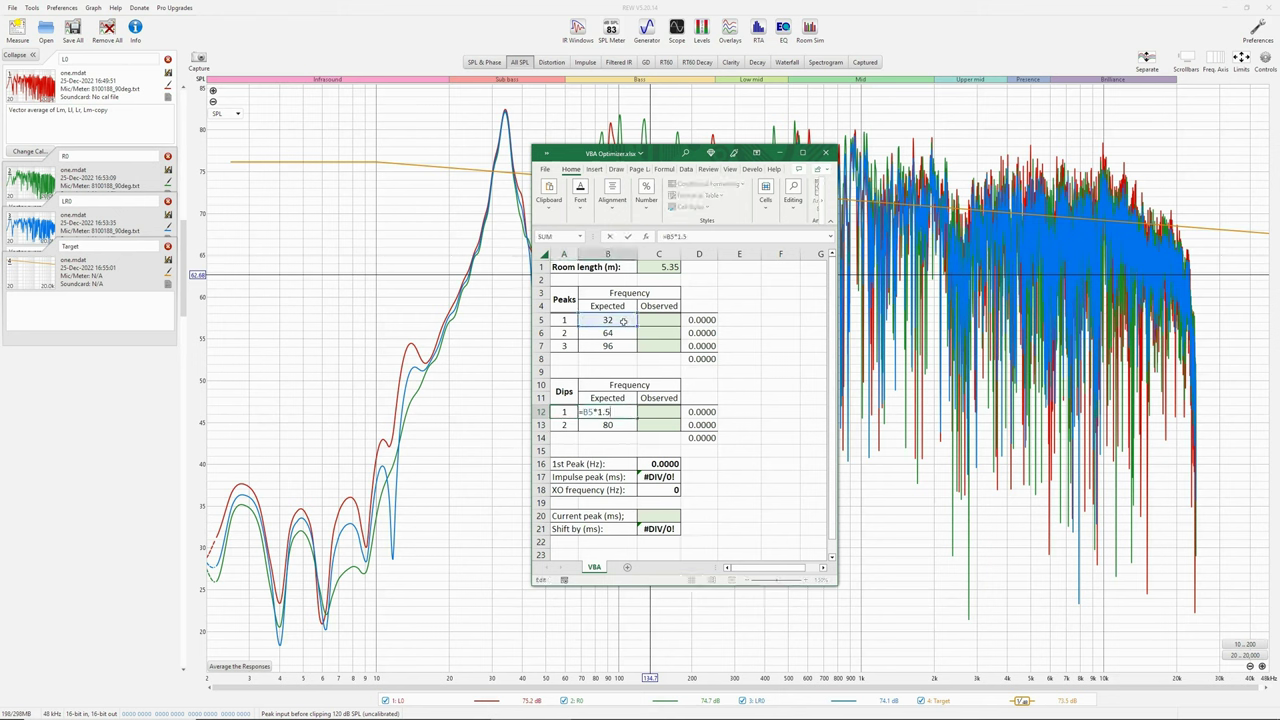
key(Return)
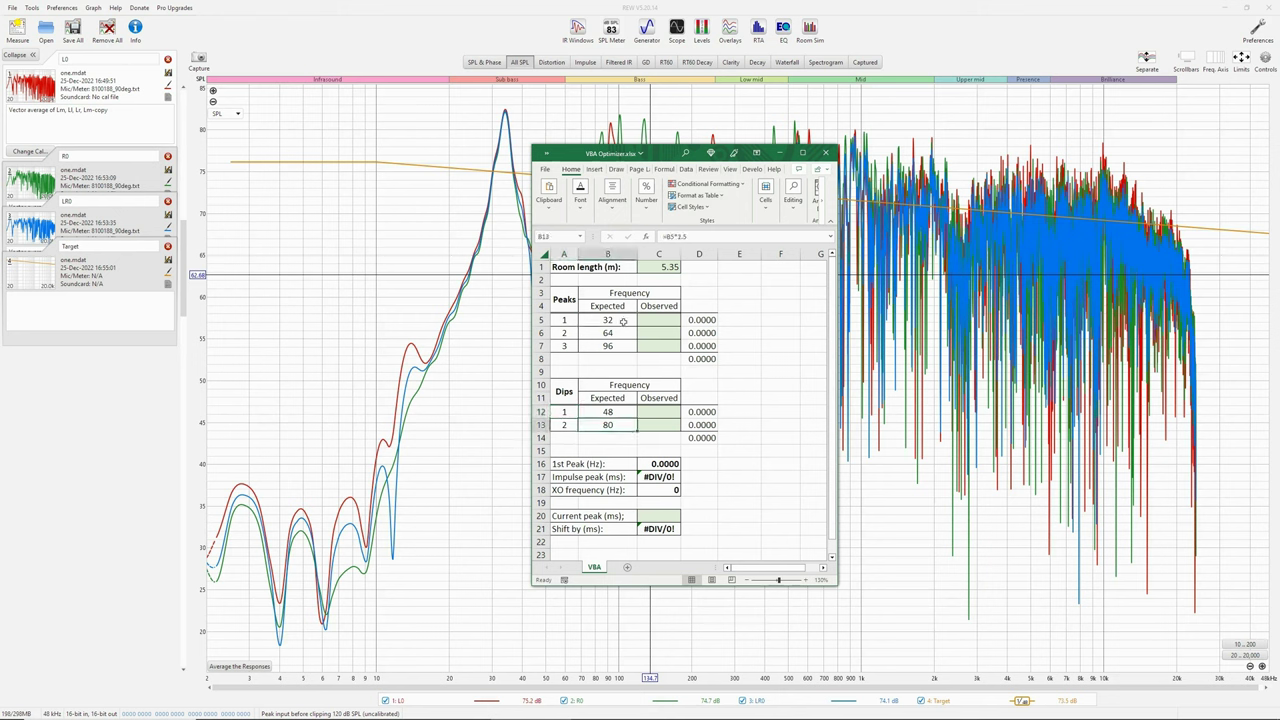
key(F2)
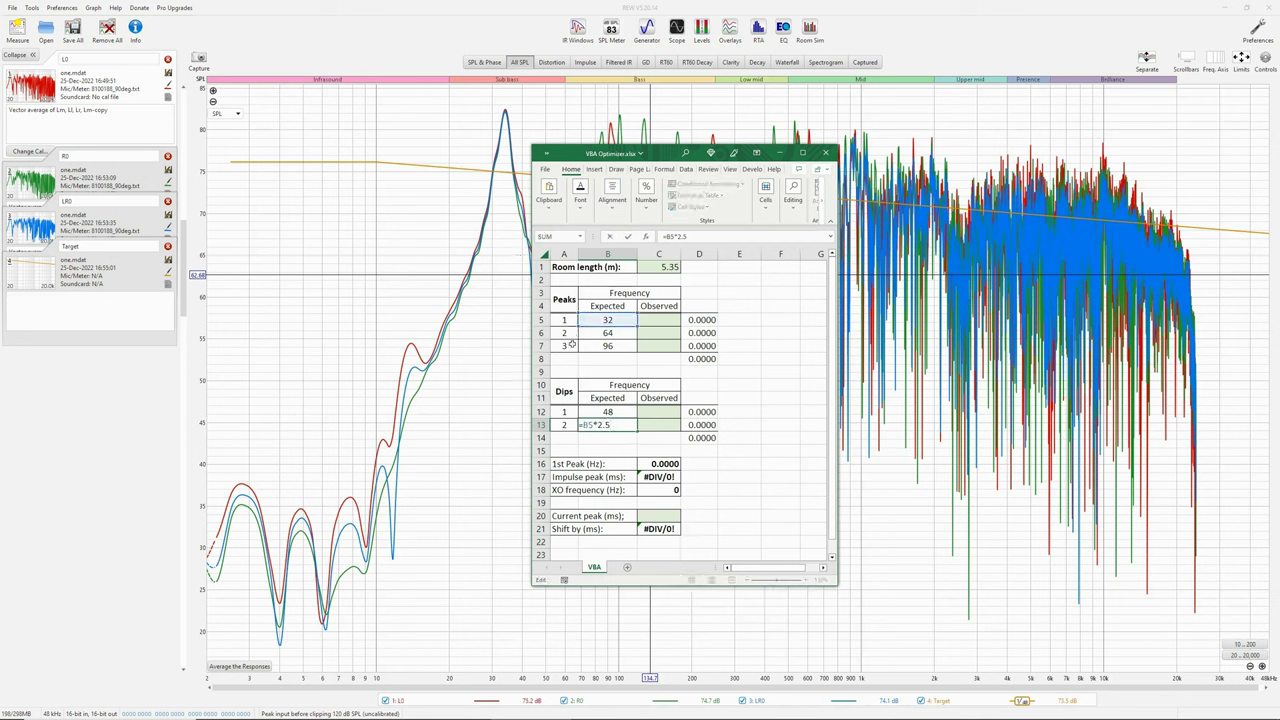
key(ctrl+Return)
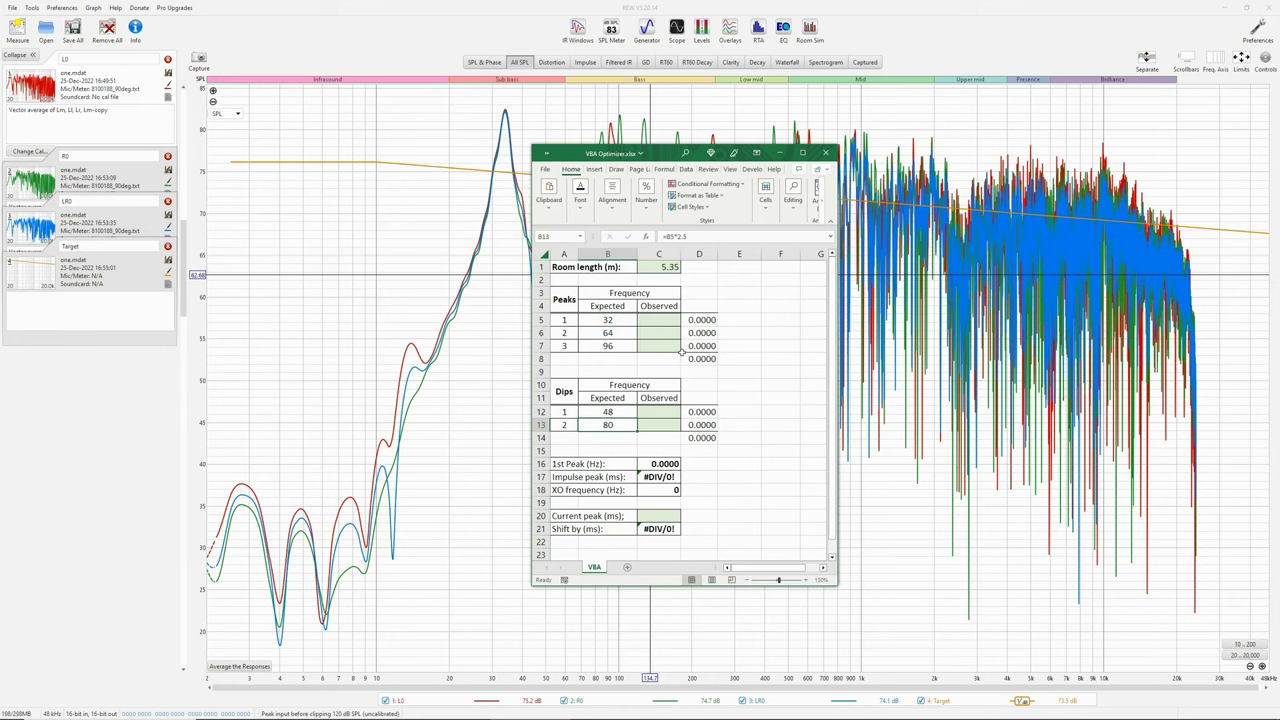
drag(662, 155, 165, 250)
Step: Restore REW and arrange it side by side with the narrowed Excel window
click(728, 710)
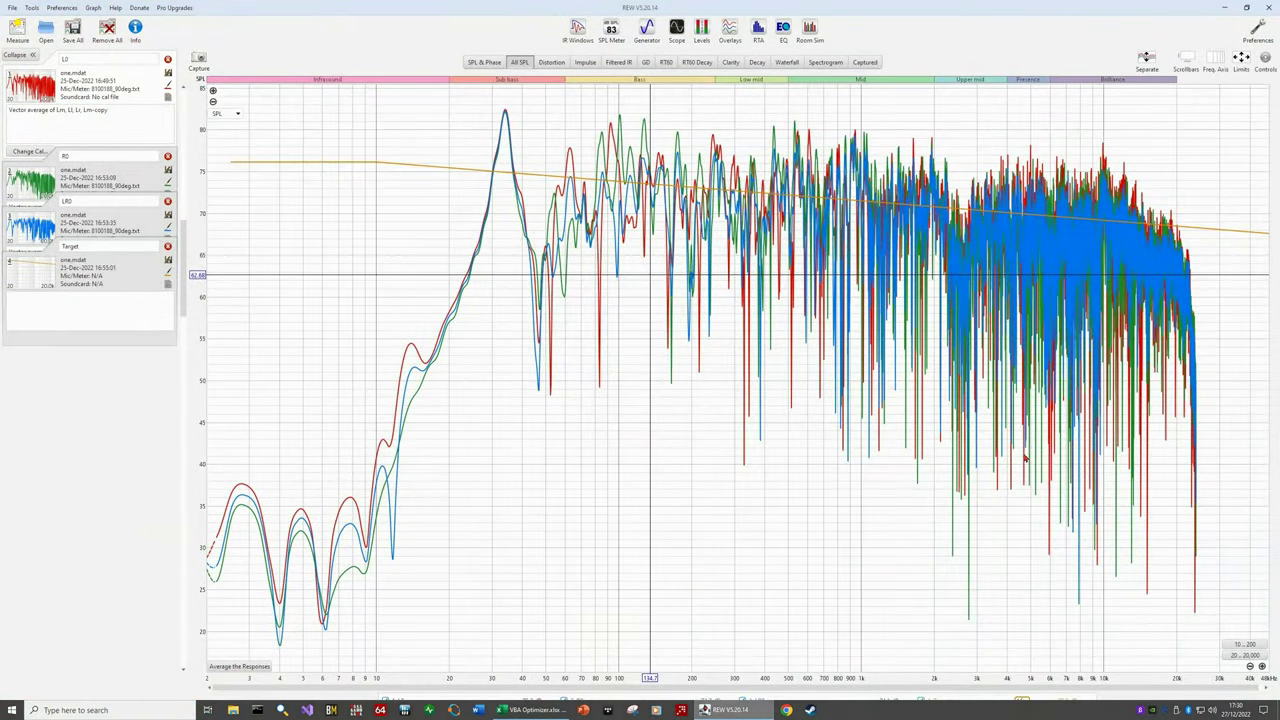
click(1246, 7)
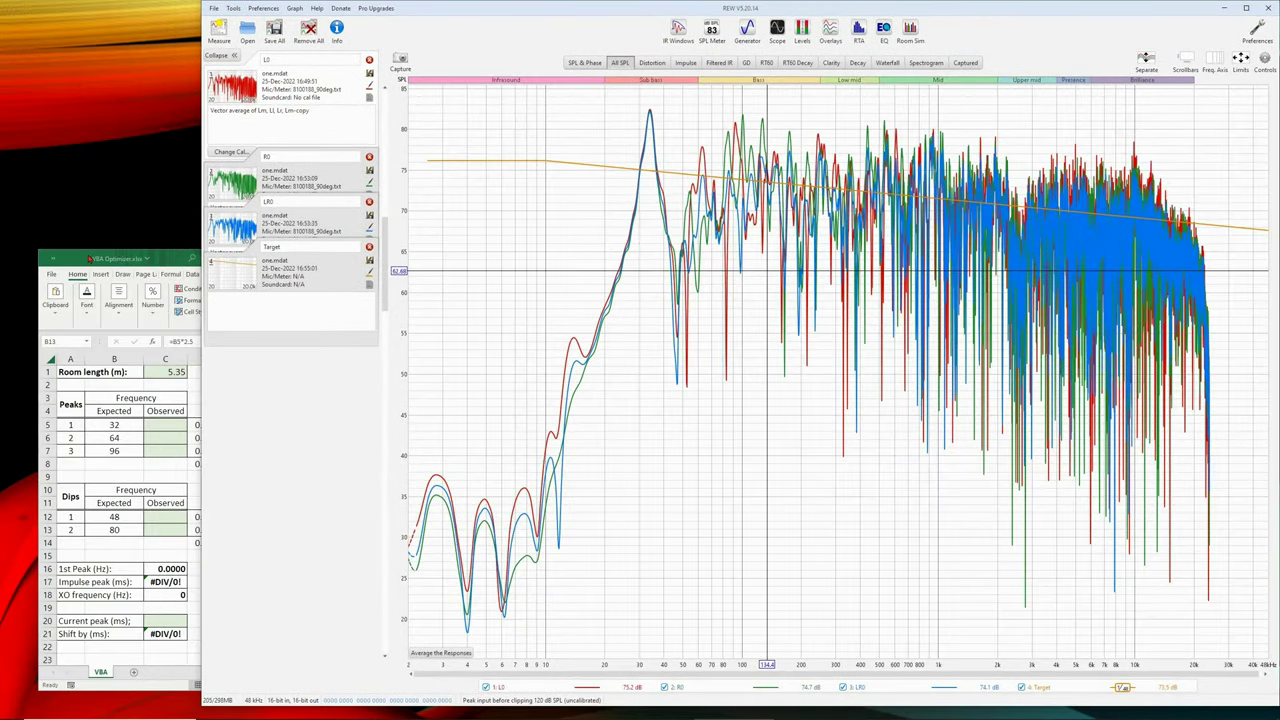
drag(160, 258, 122, 272)
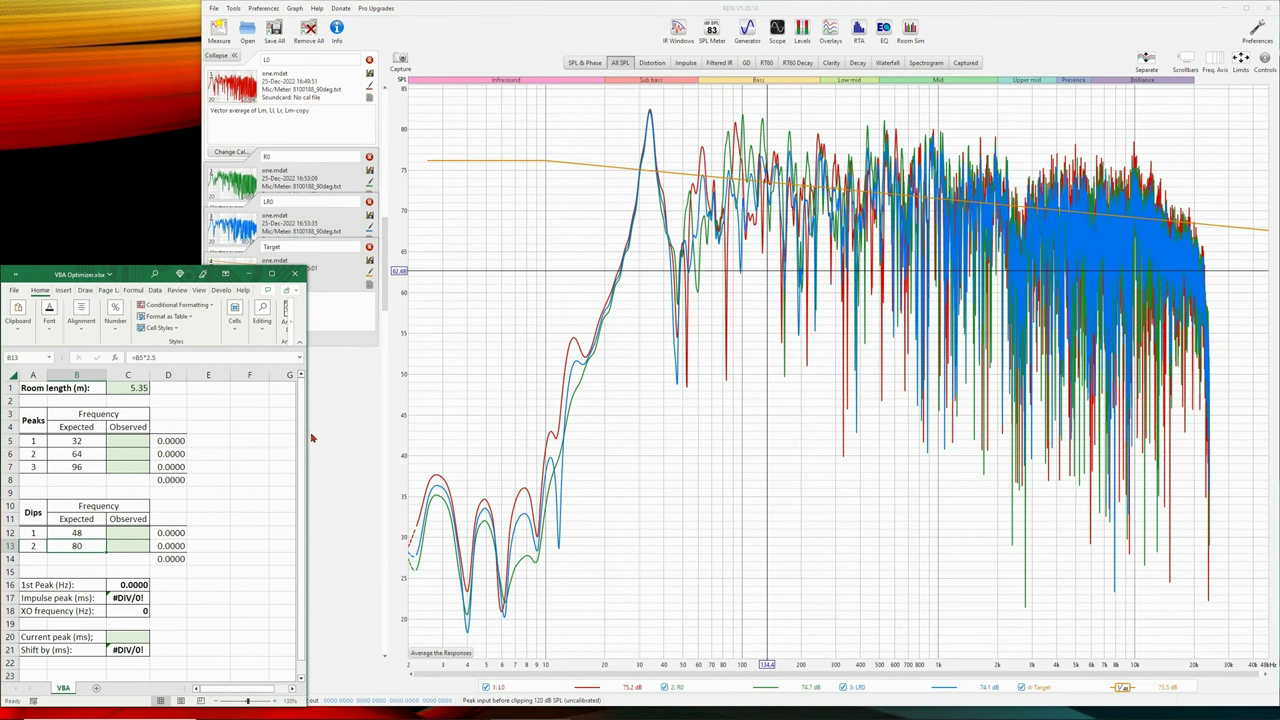
drag(311, 433, 209, 446)
drag(200, 243, 211, 243)
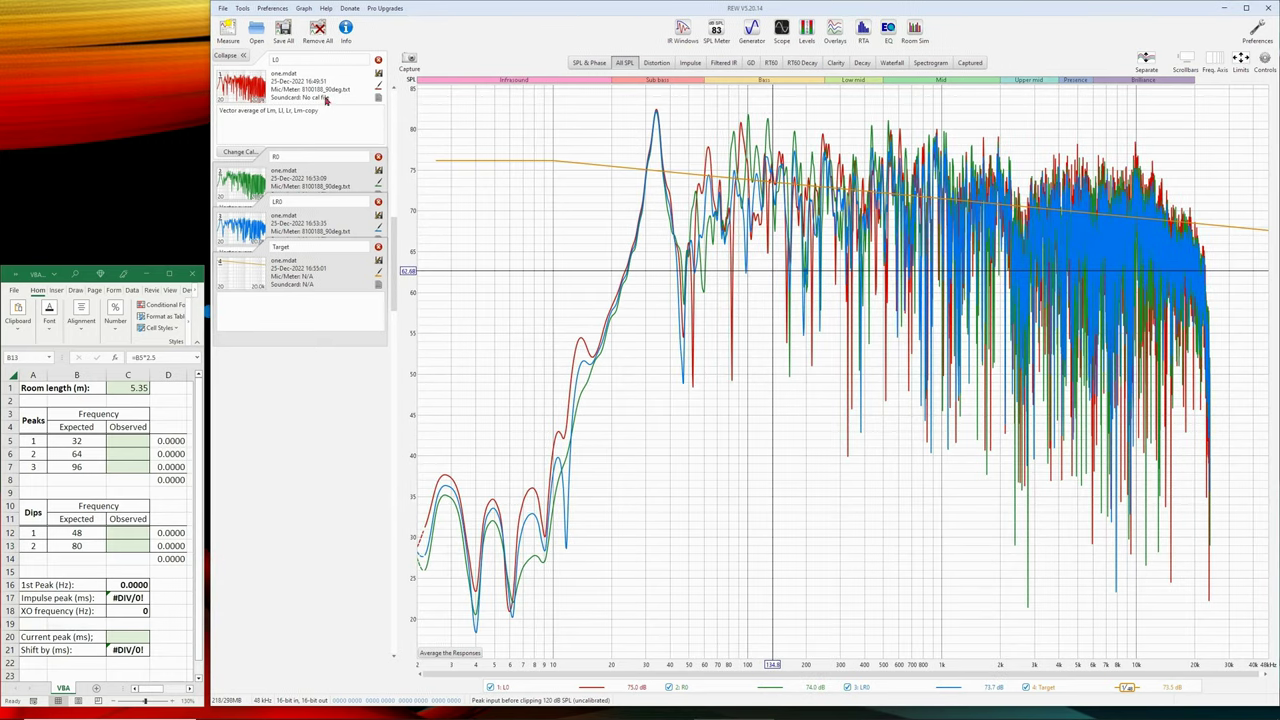
Step: Show only L0 on the SPL & Phase graph and place the cursor on its response peaks
click(588, 63)
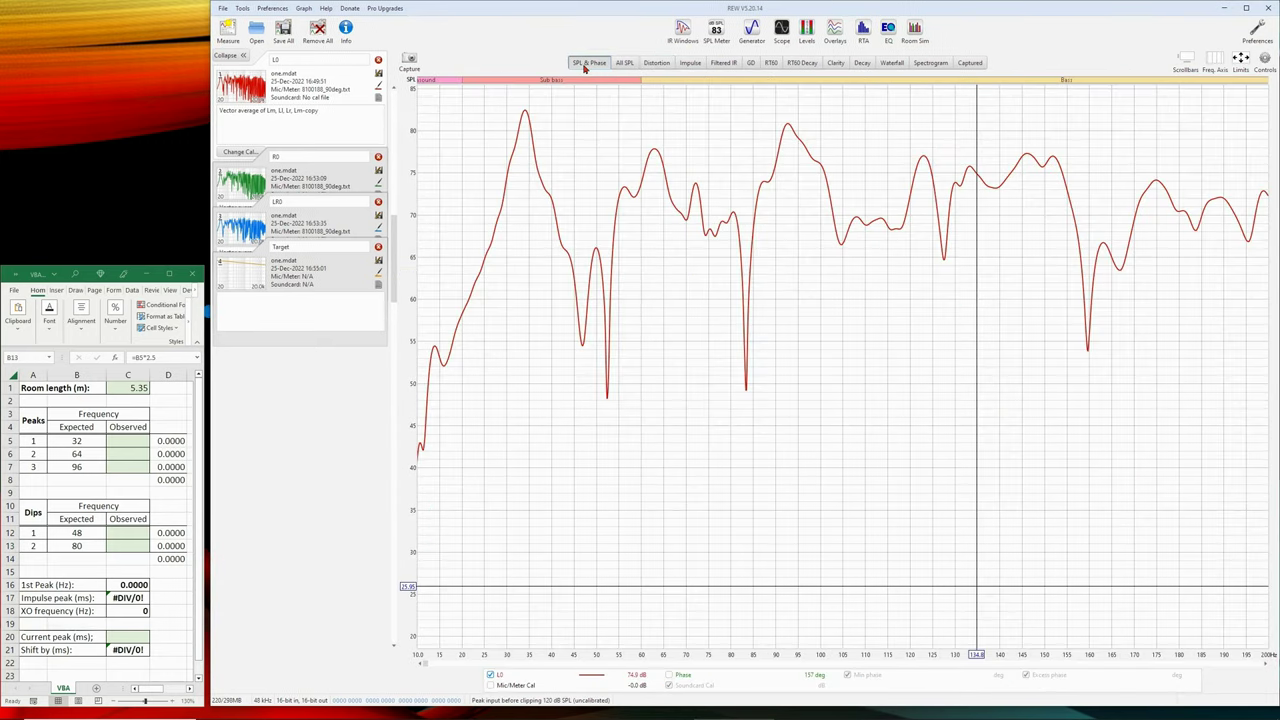
click(1215, 60)
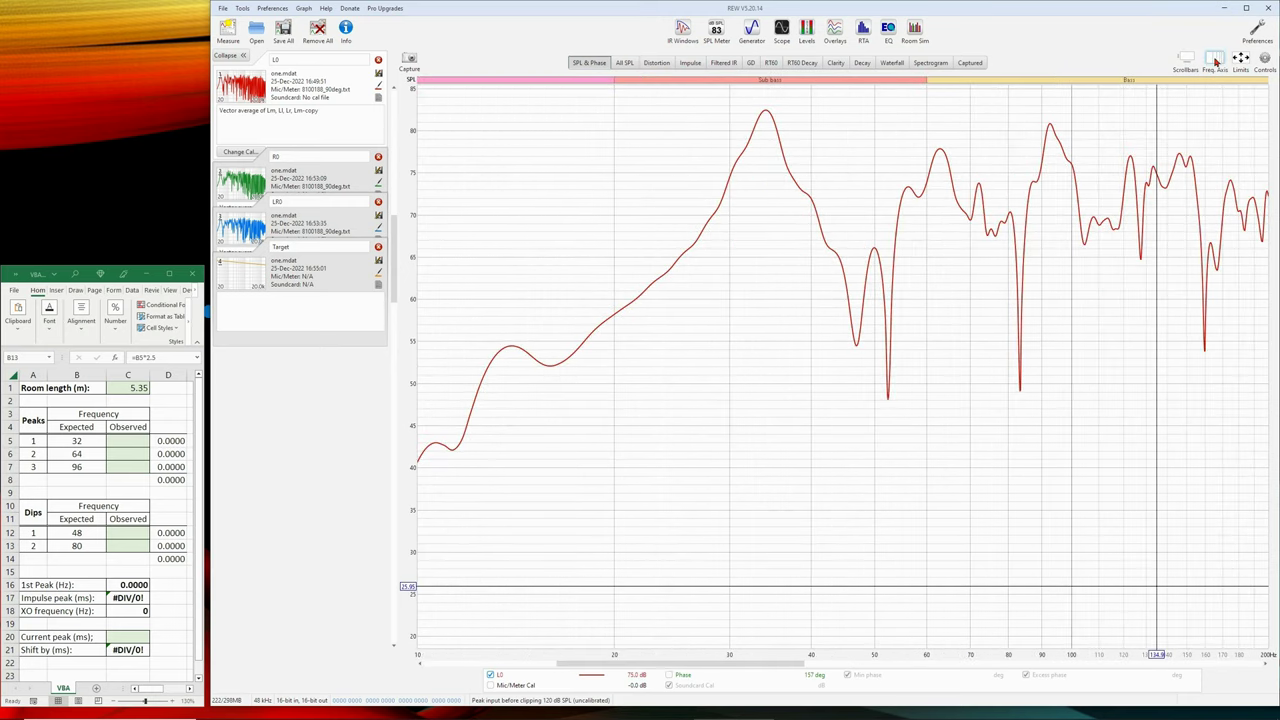
click(1215, 61)
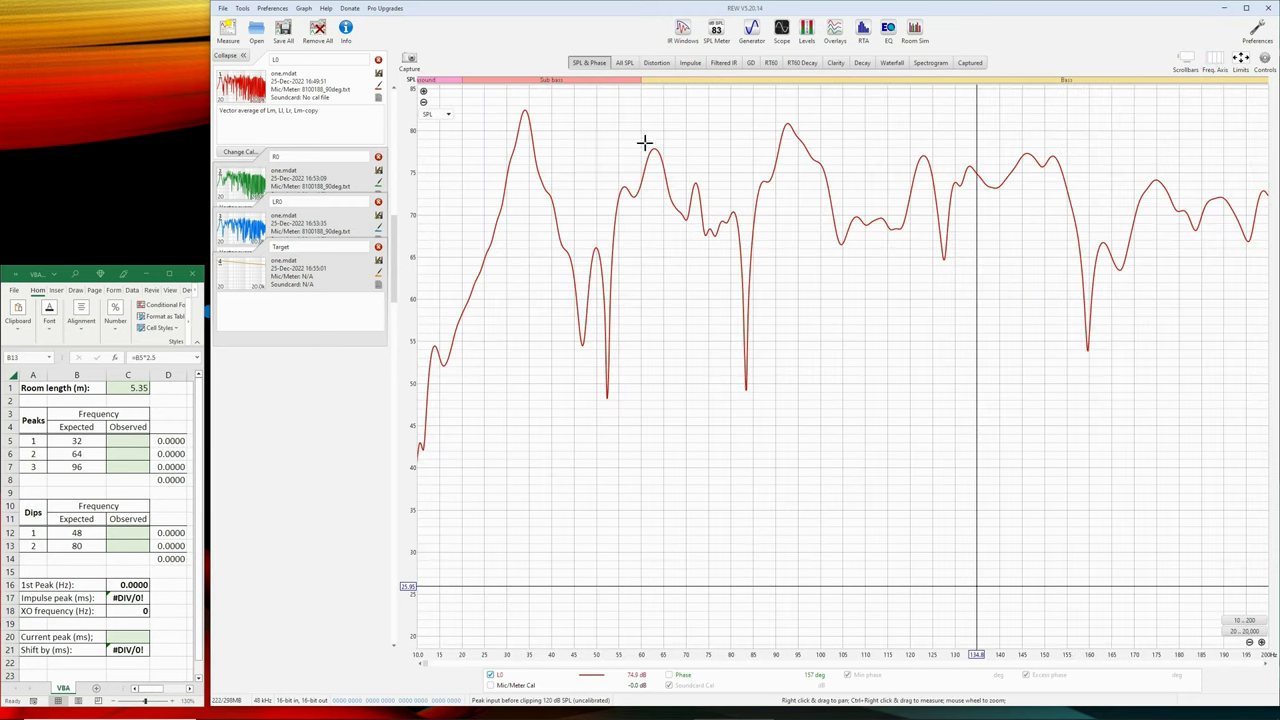
click(524, 115)
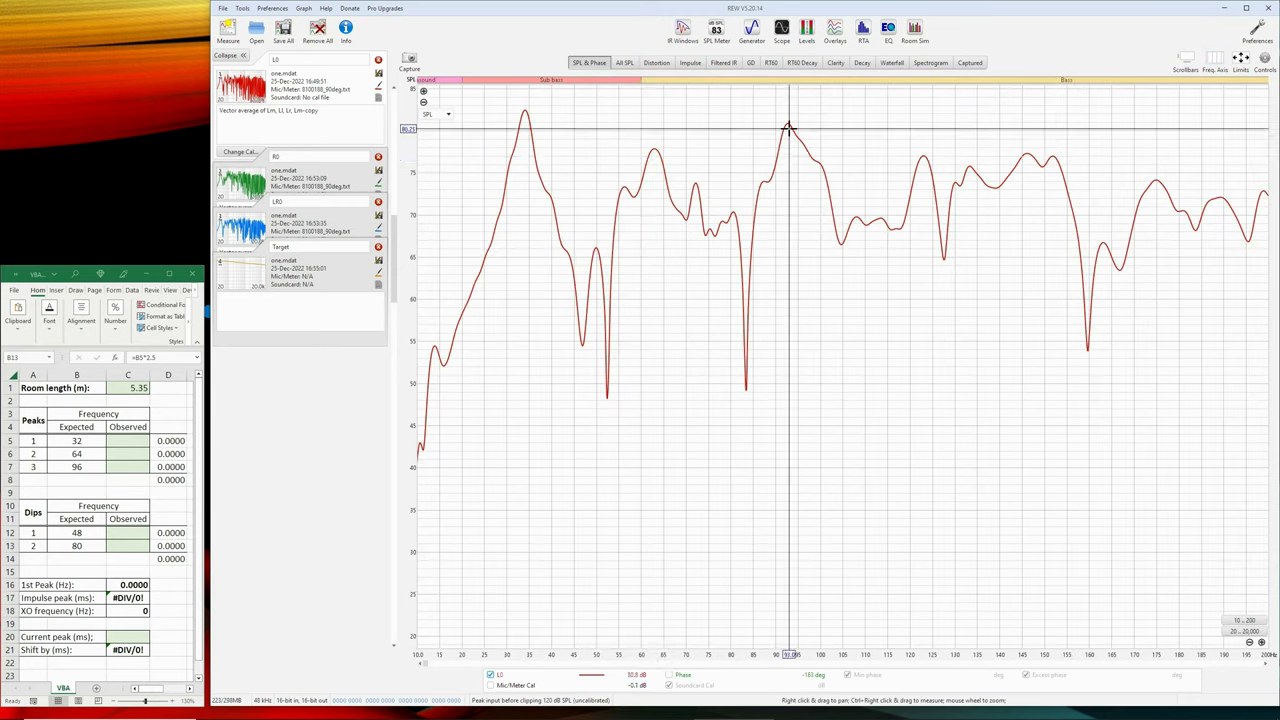
click(927, 163)
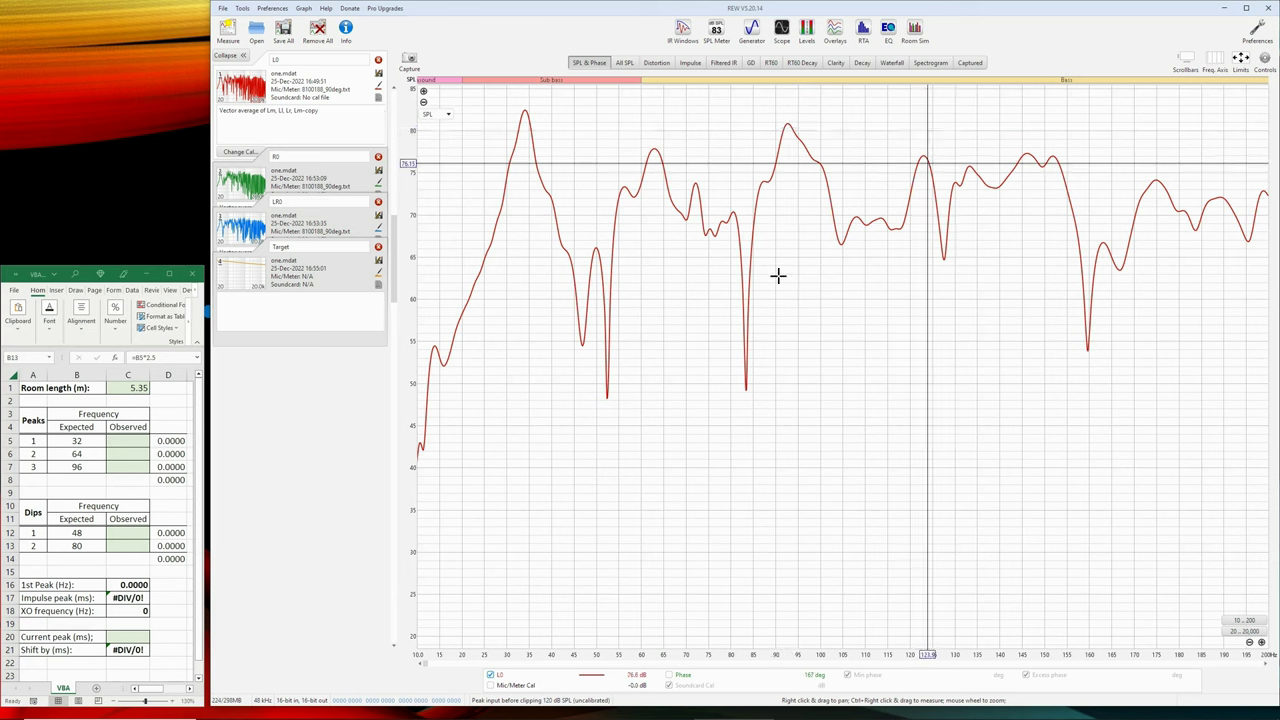
click(90, 441)
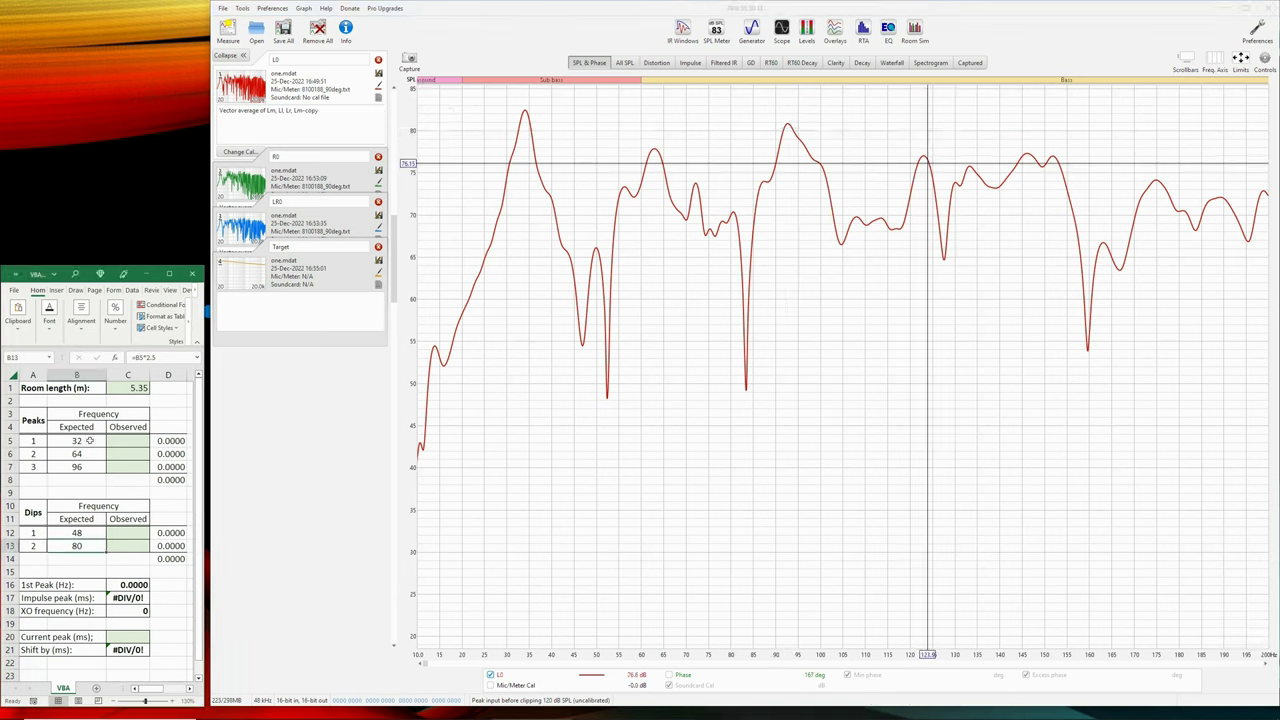
click(90, 441)
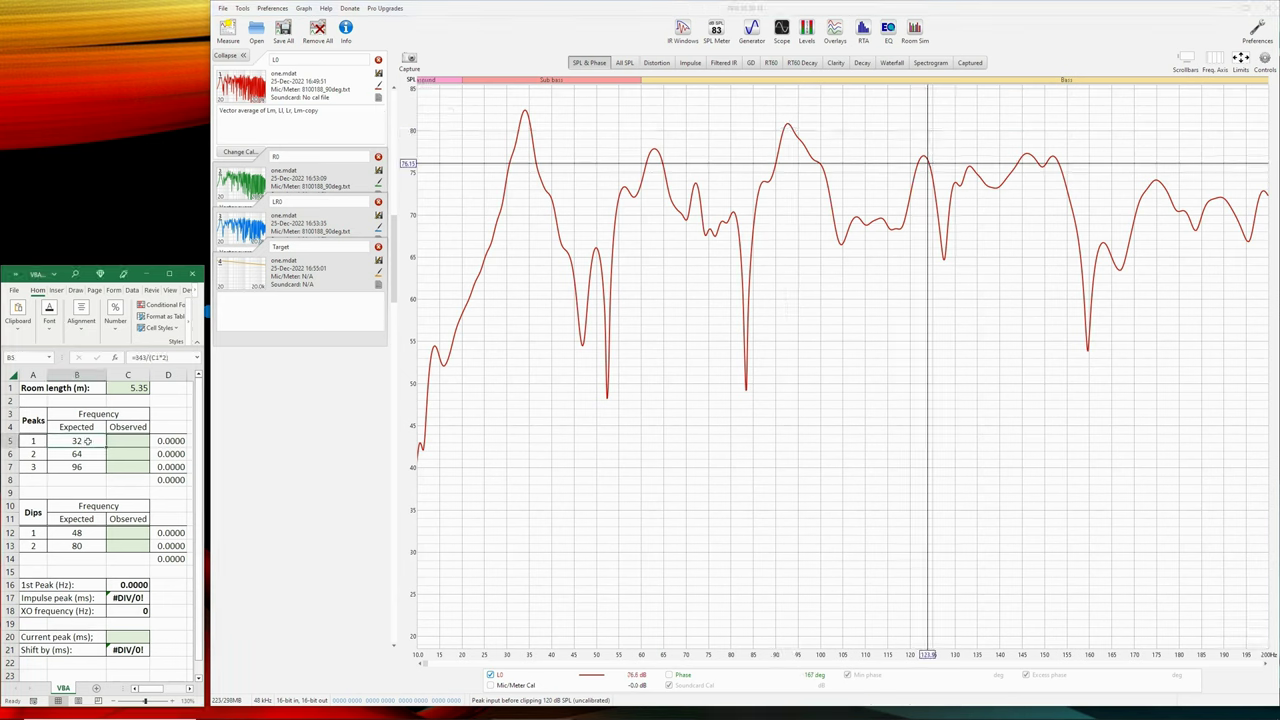
Step: Mark the first peak near 34 Hz and record 34 as its observed frequency
click(524, 116)
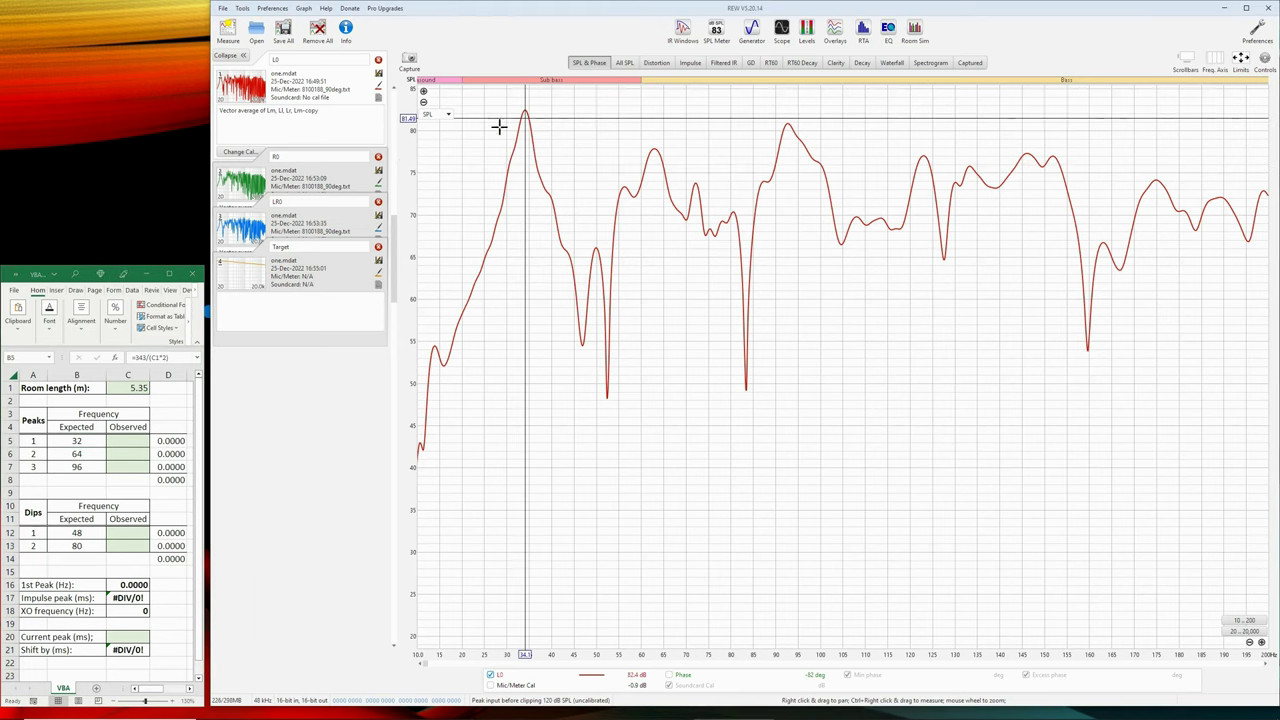
key(F2)
click(128, 441)
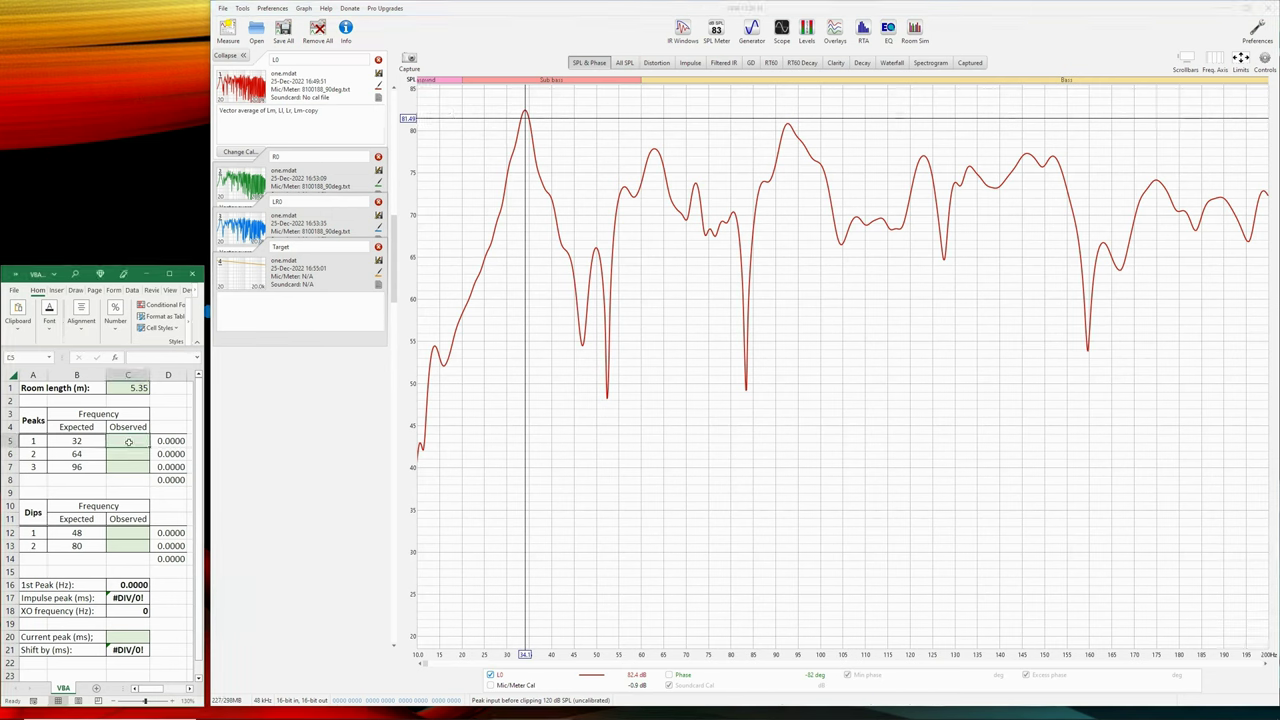
text(34.1)
key(Return)
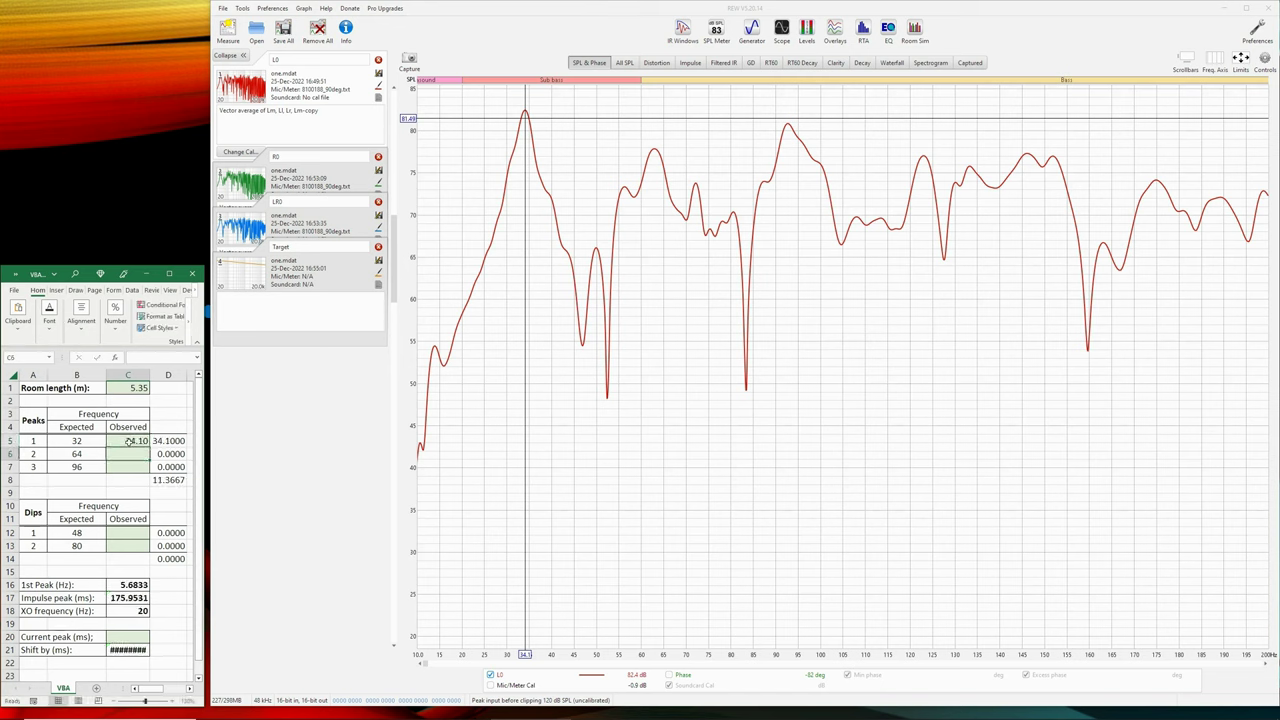
Step: Locate the second peak and record 63 as its observed frequency
click(87, 454)
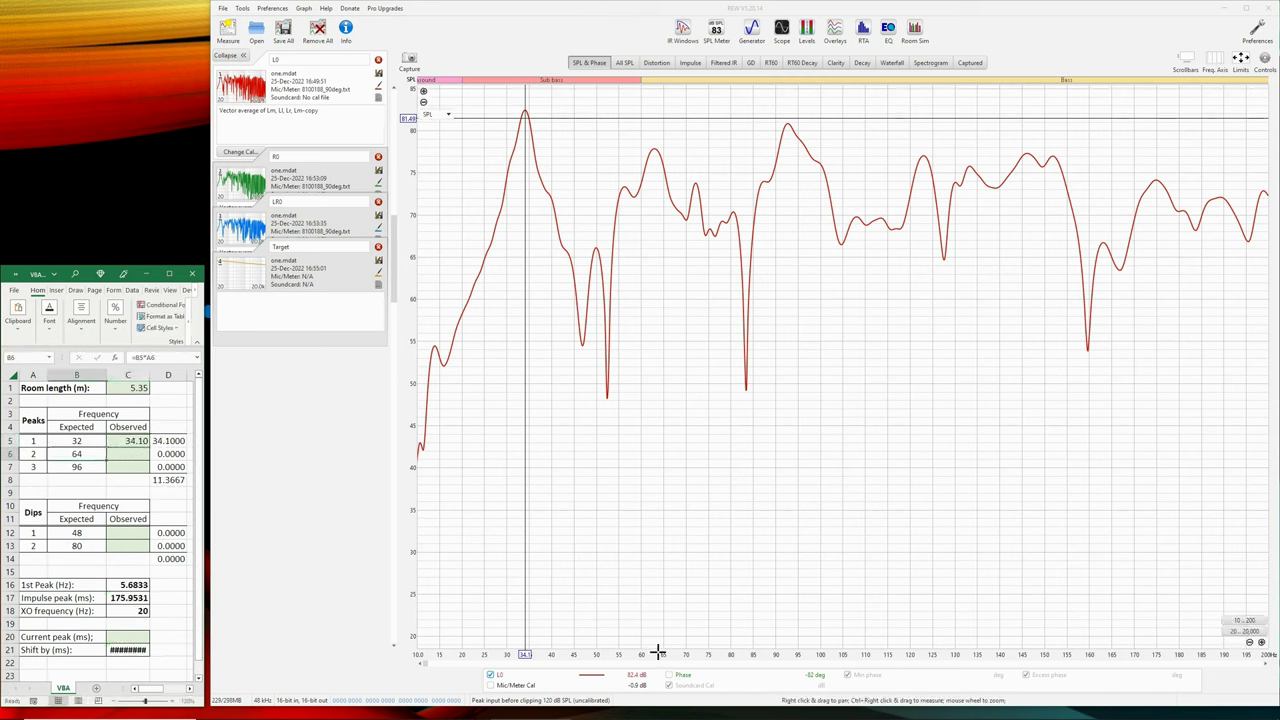
click(655, 155)
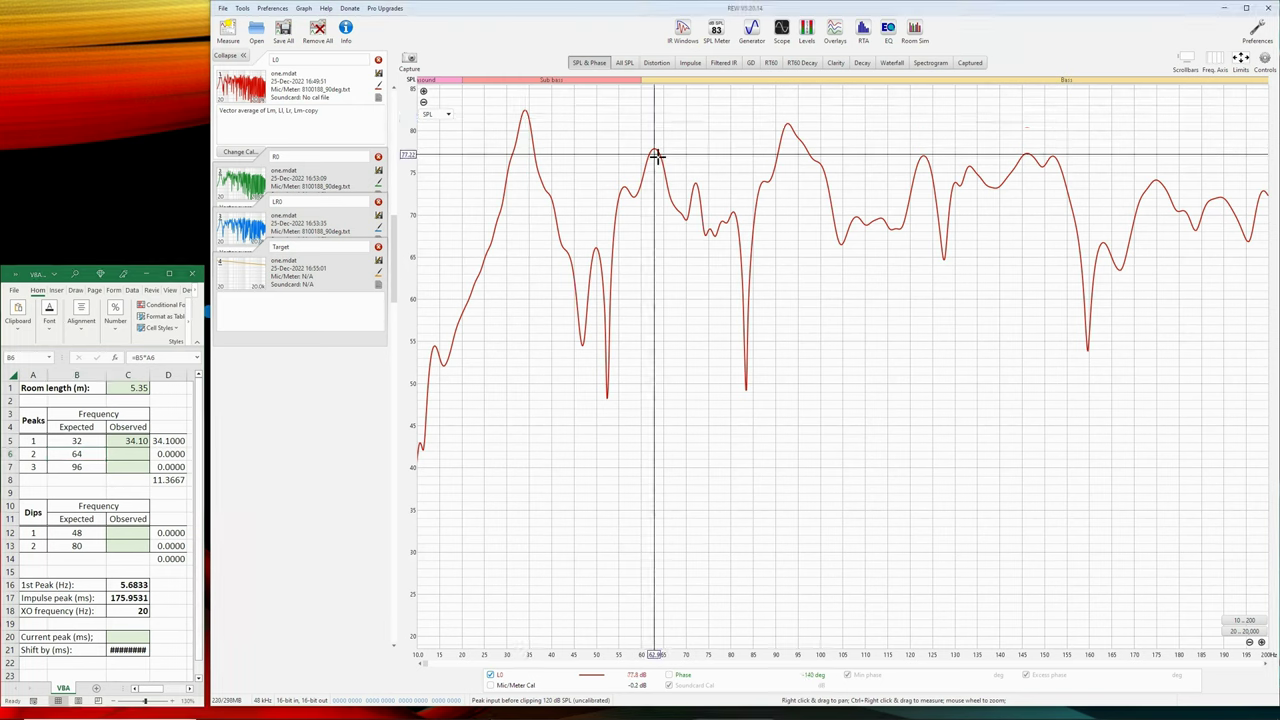
click(695, 188)
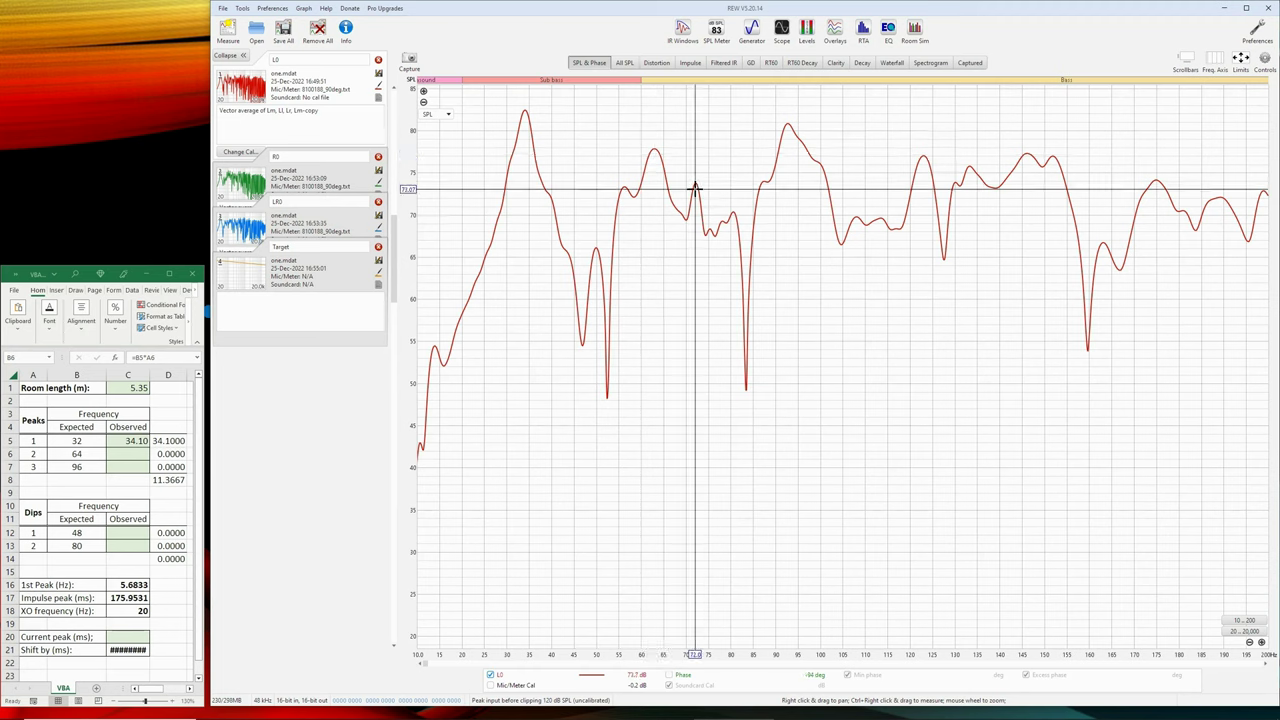
click(623, 192)
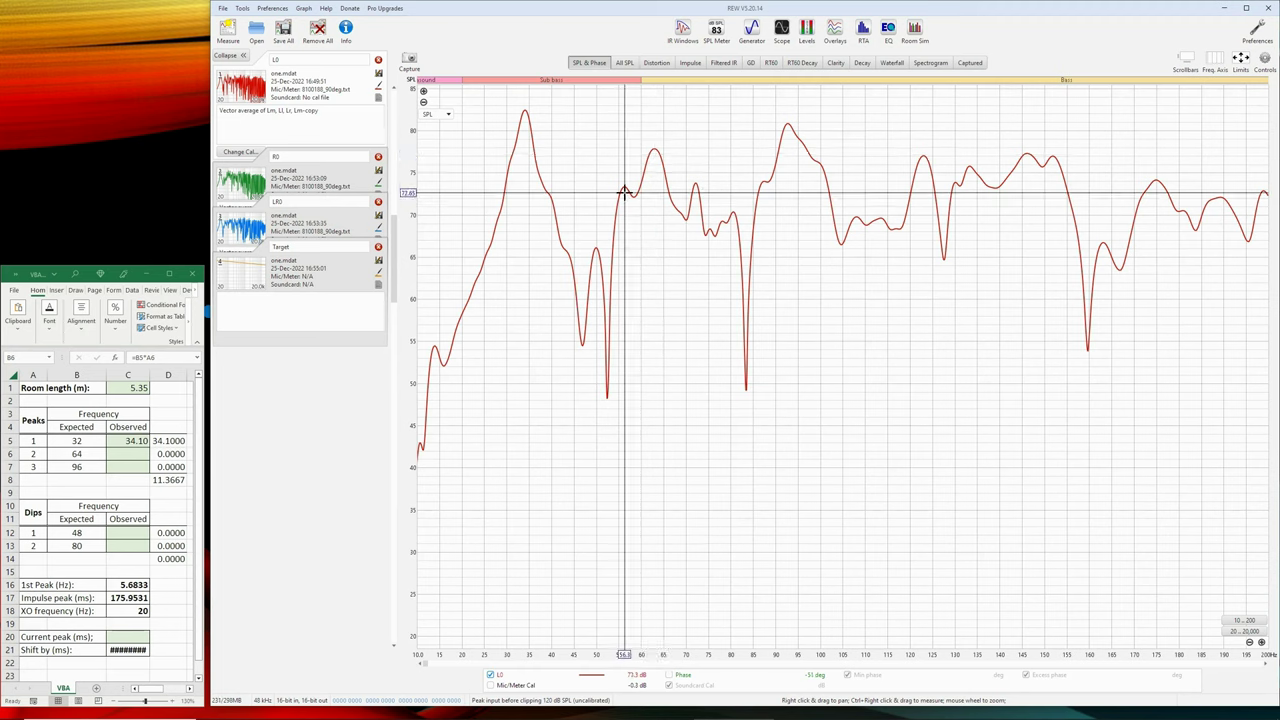
click(655, 155)
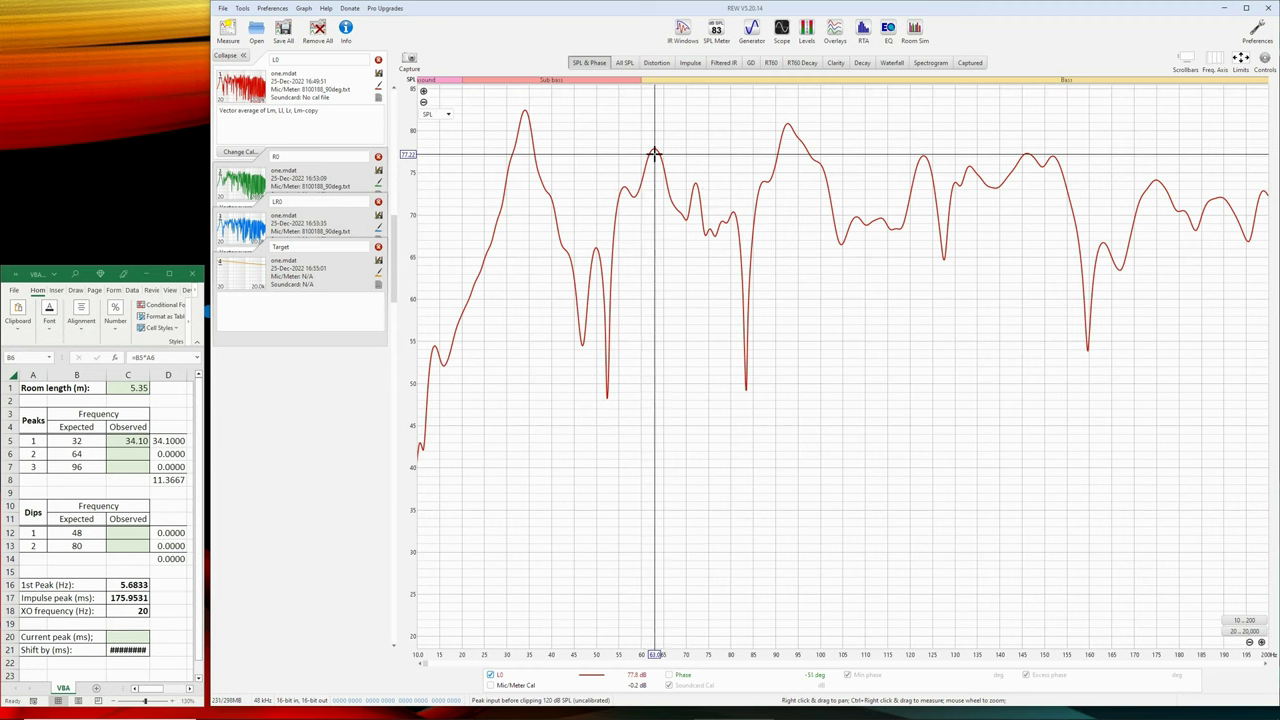
click(133, 453)
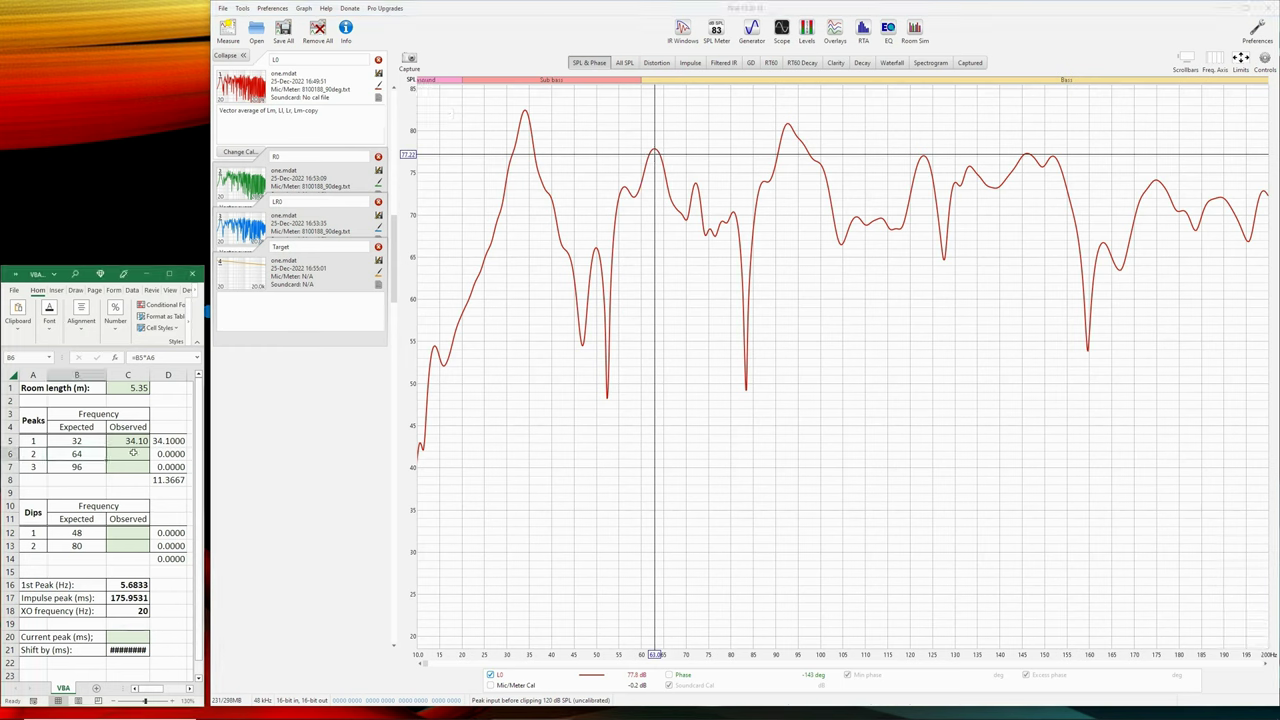
text(63)
key(Return)
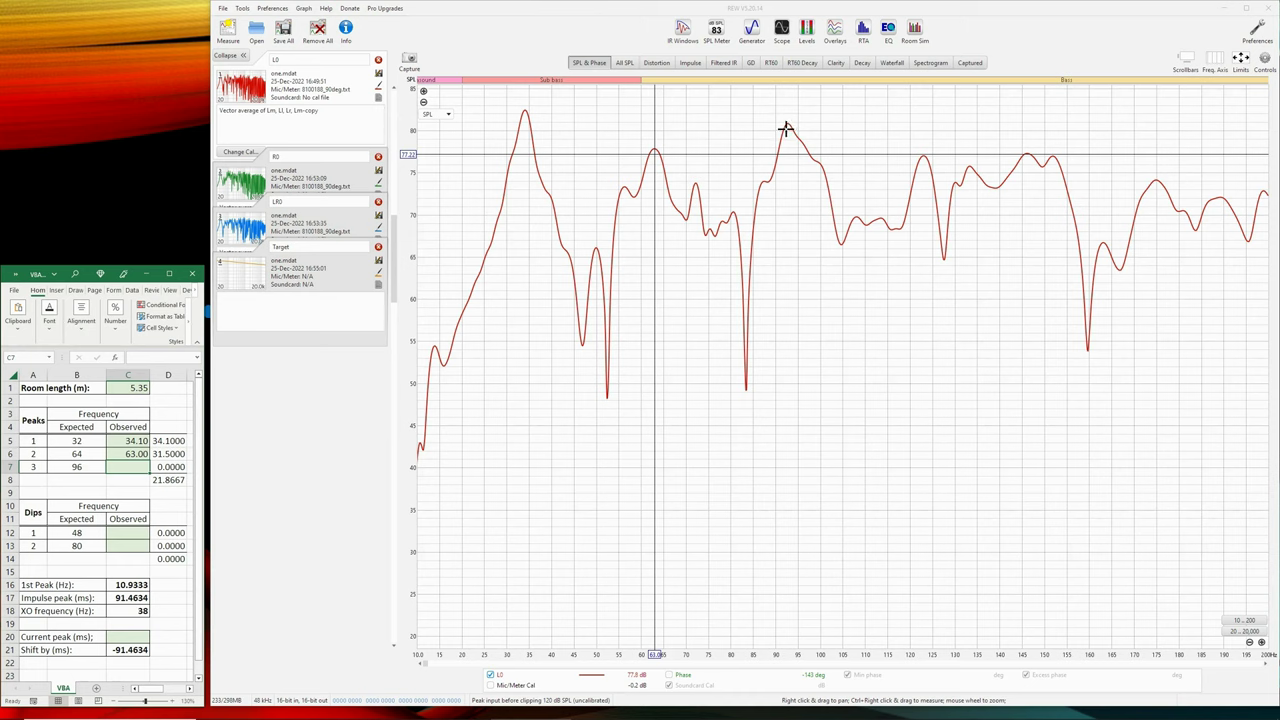
Step: Mark the third peak near 93 Hz and record 92.7 in C7
click(787, 130)
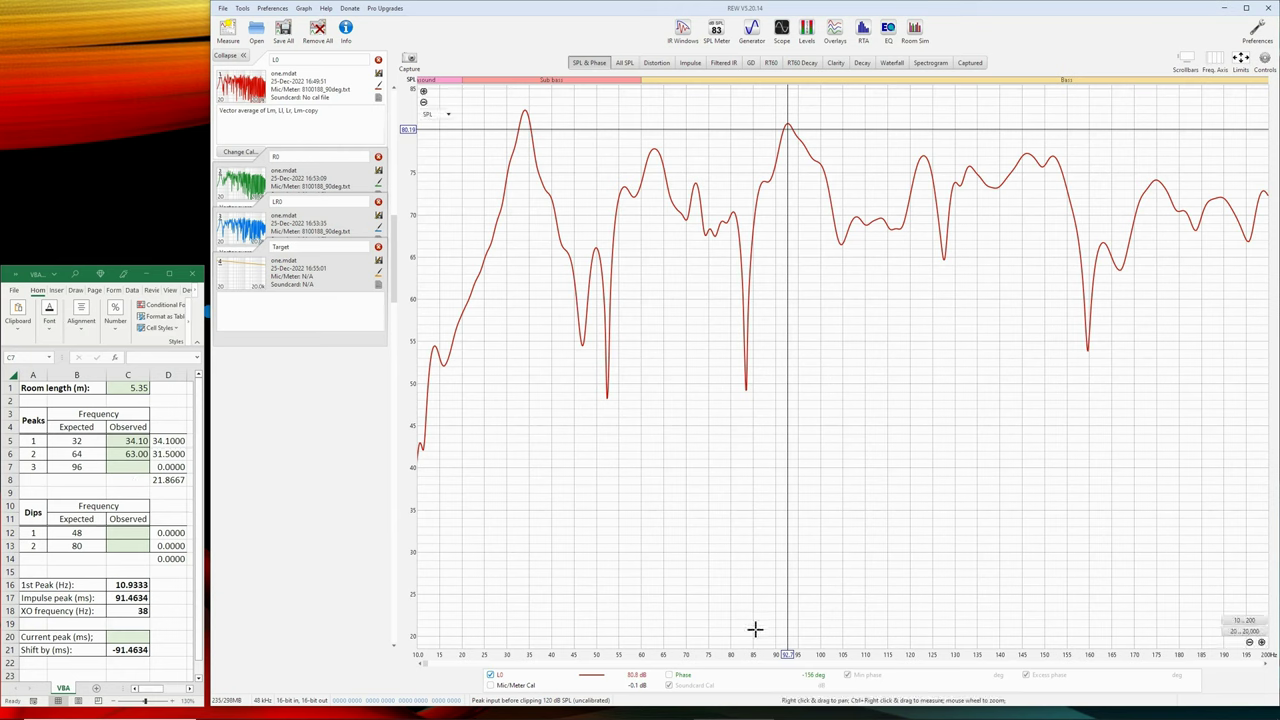
click(137, 469)
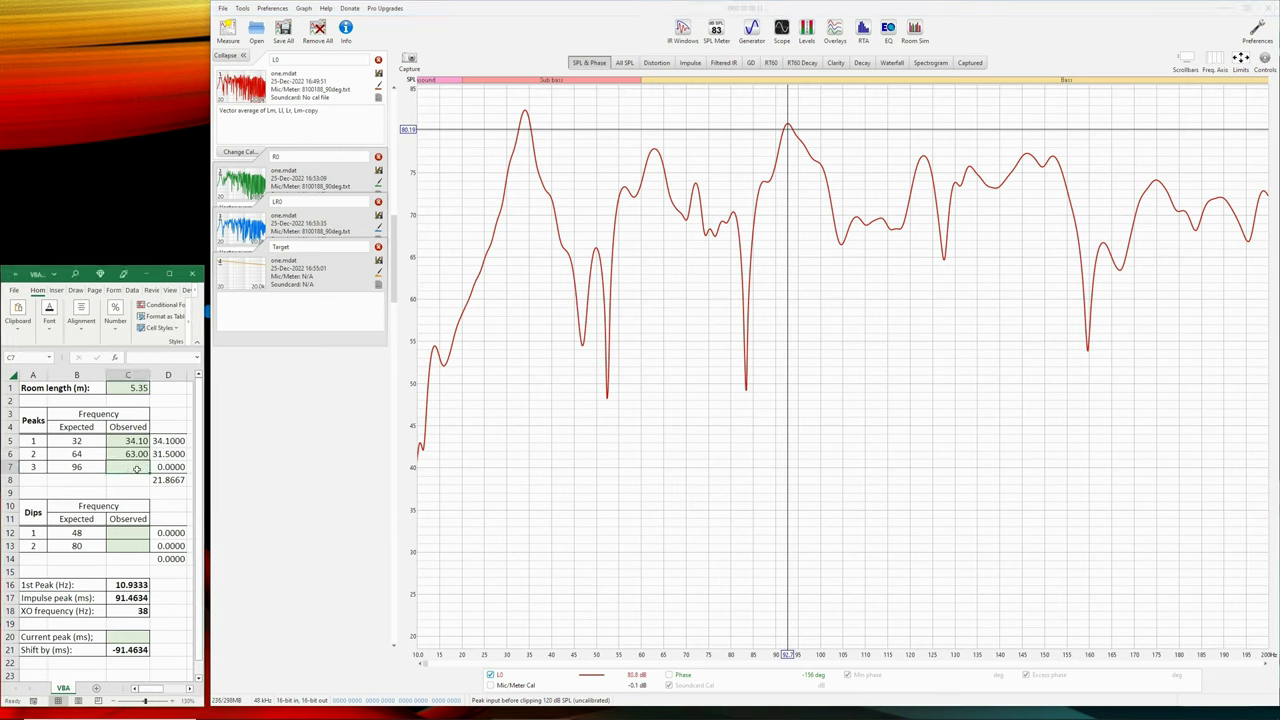
text(92.7)
key(Return)
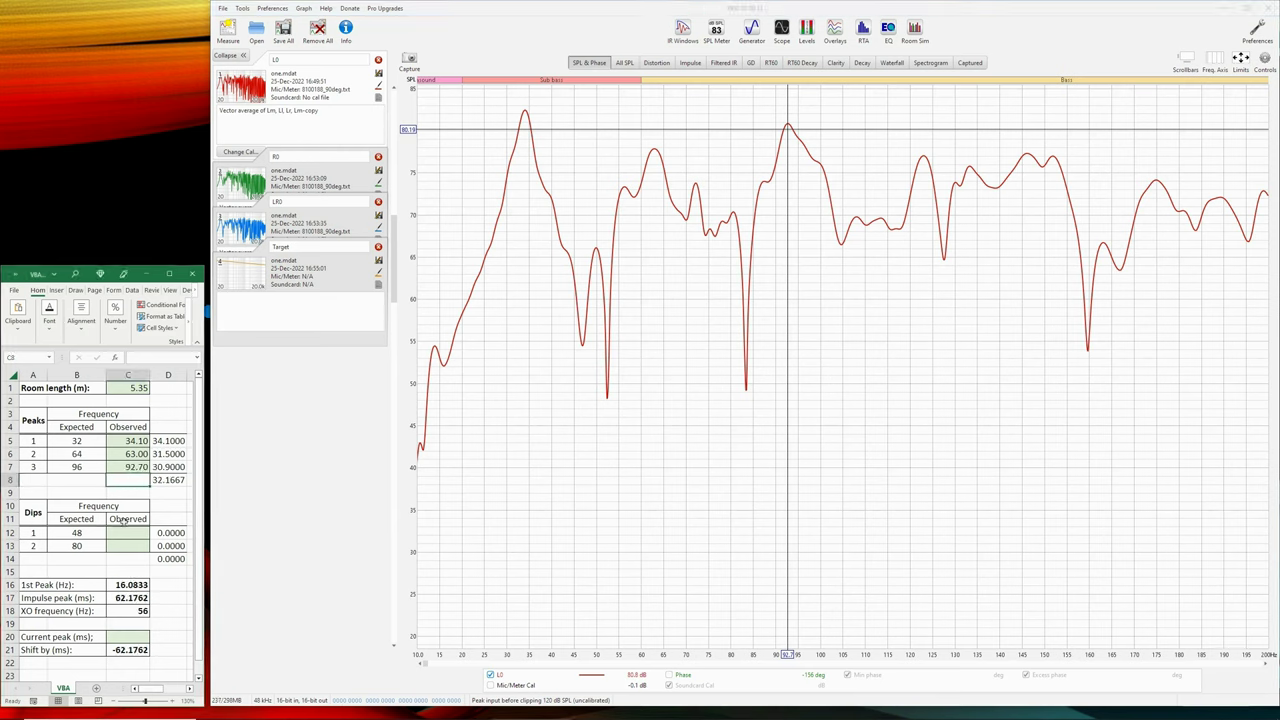
Step: Locate the first dip at 46.9 Hz and record it in C12
click(86, 535)
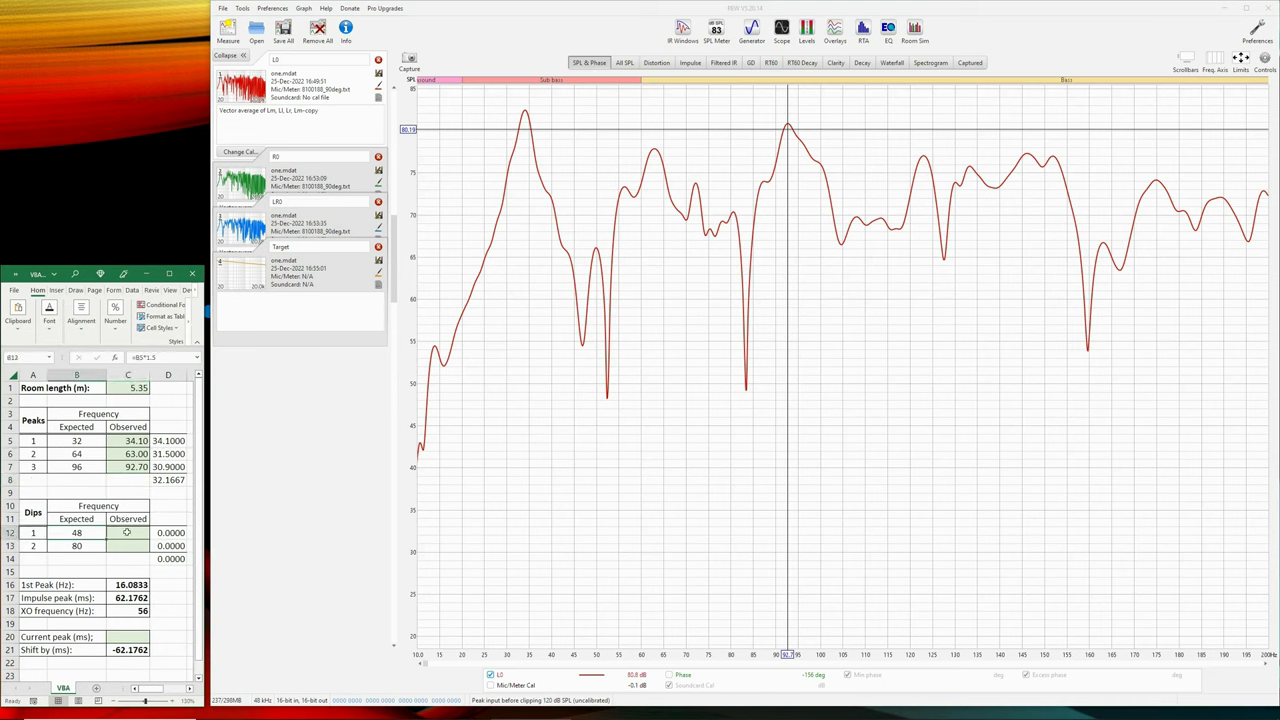
click(607, 402)
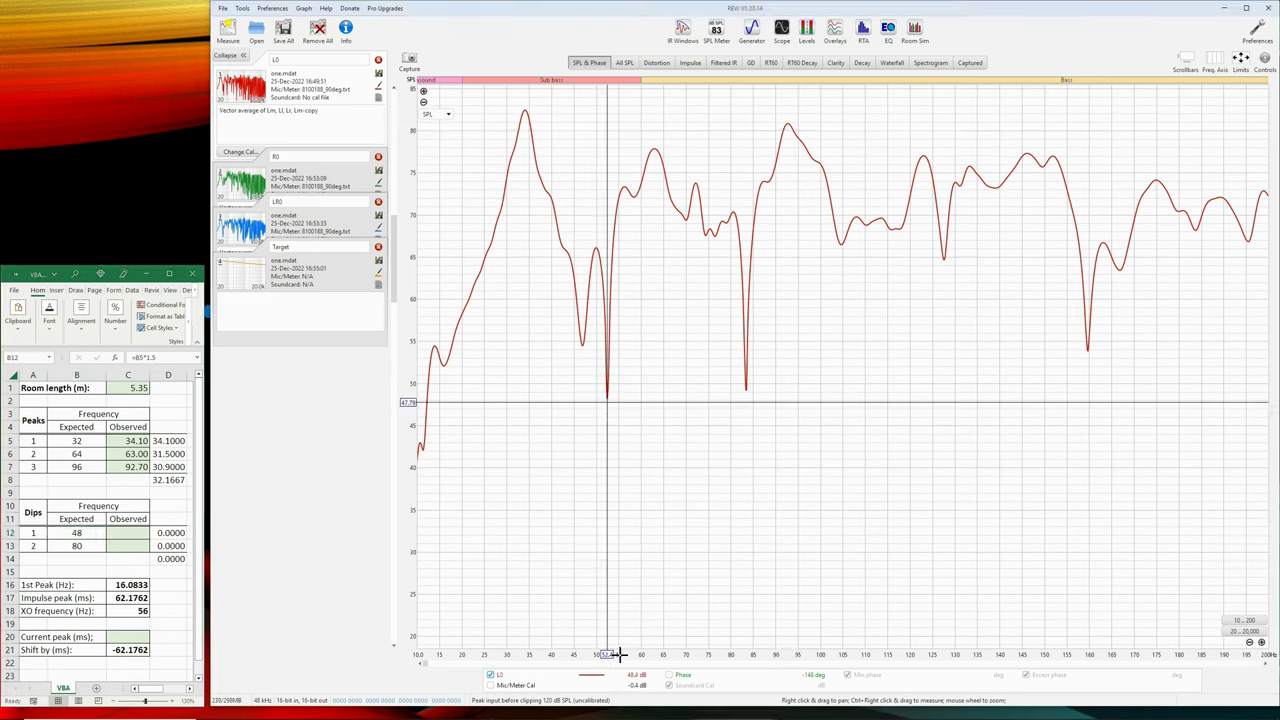
click(582, 350)
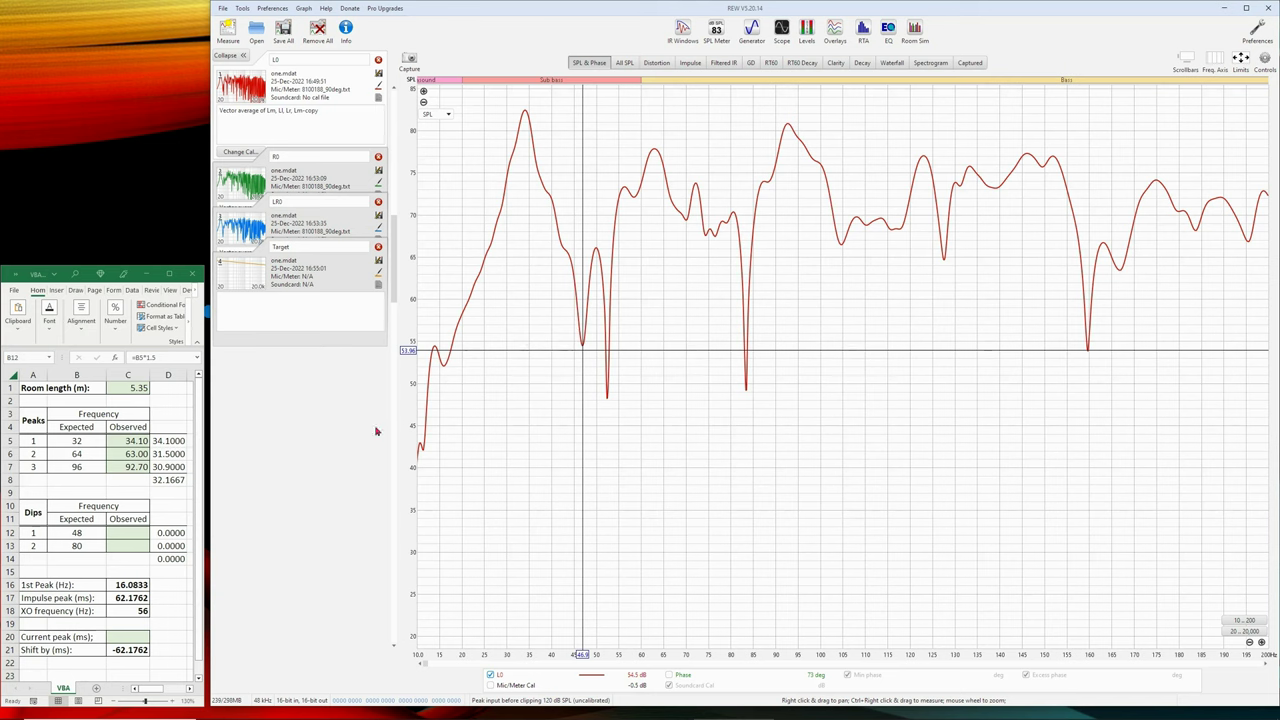
click(130, 533)
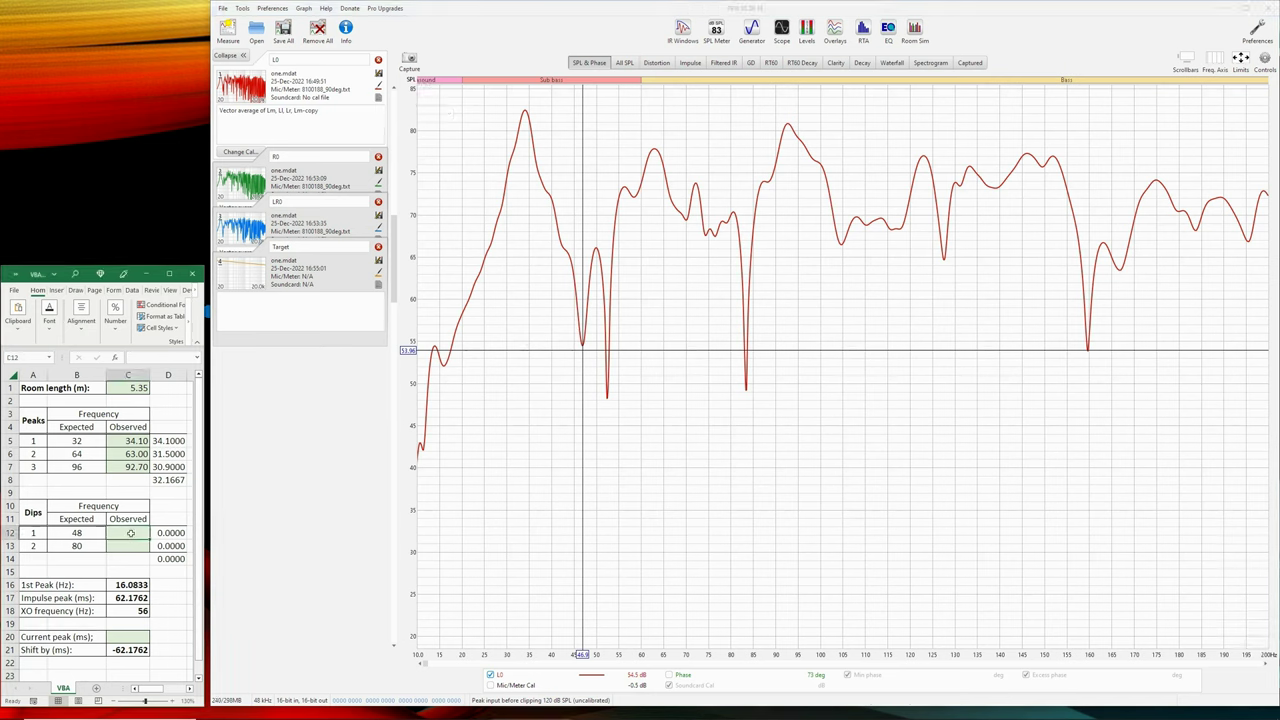
text(46.9)
key(Return)
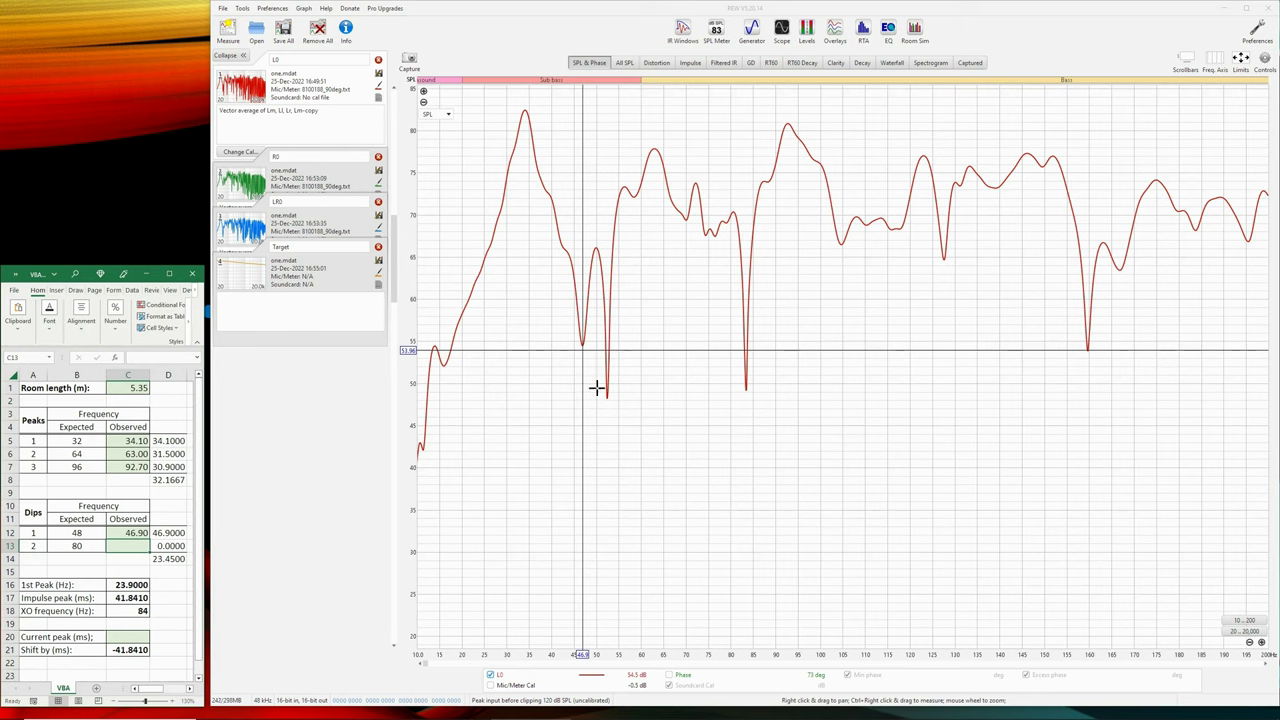
Step: Mark the second dip near 83 Hz and record 83.4 in C13
click(87, 546)
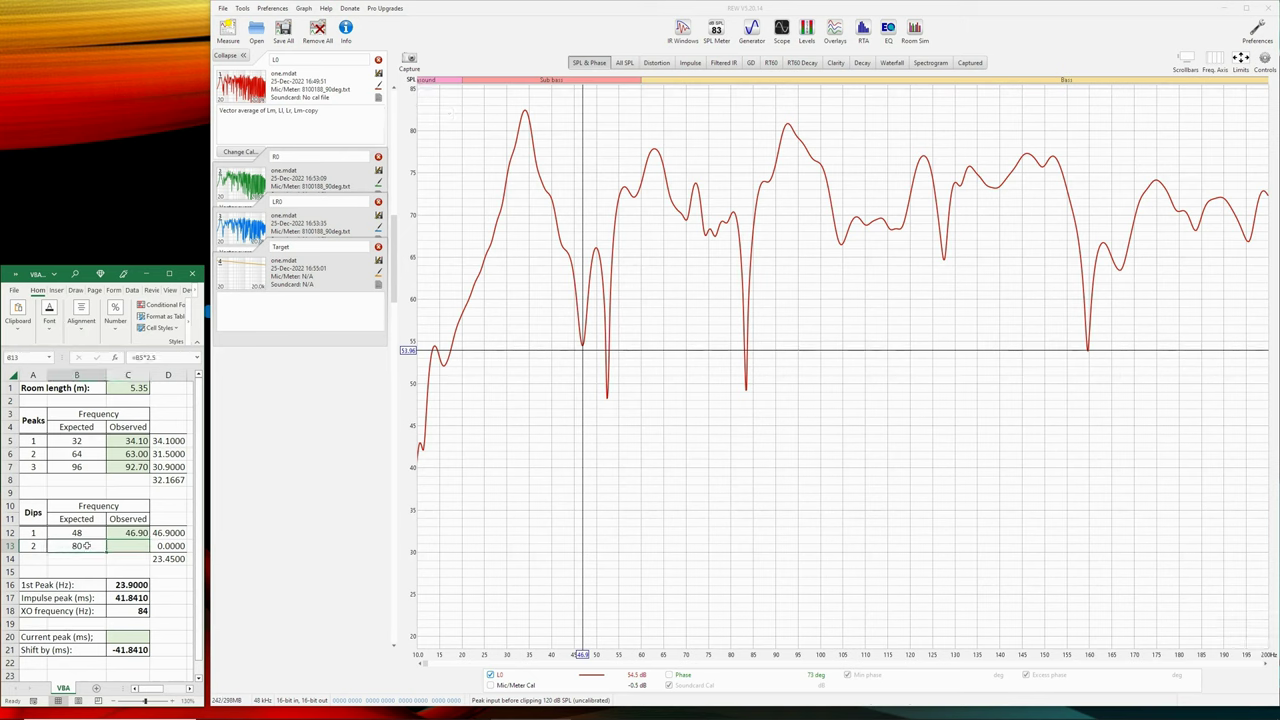
click(745, 393)
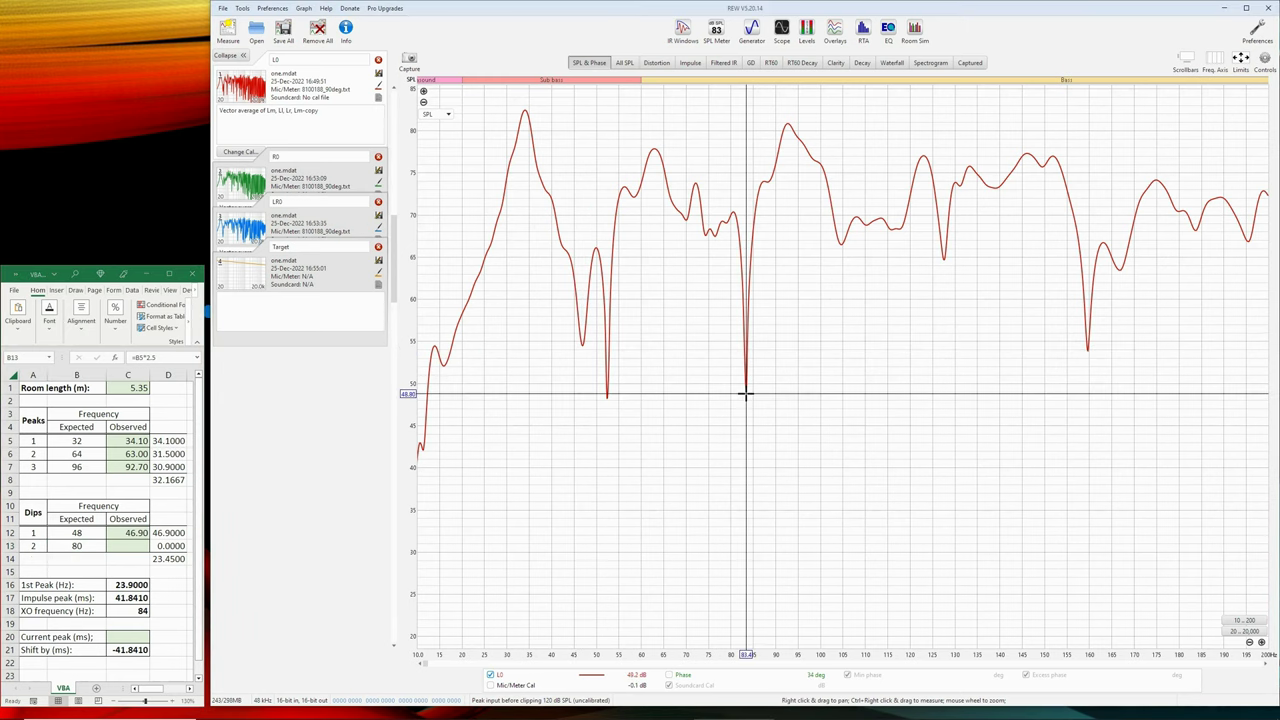
click(144, 551)
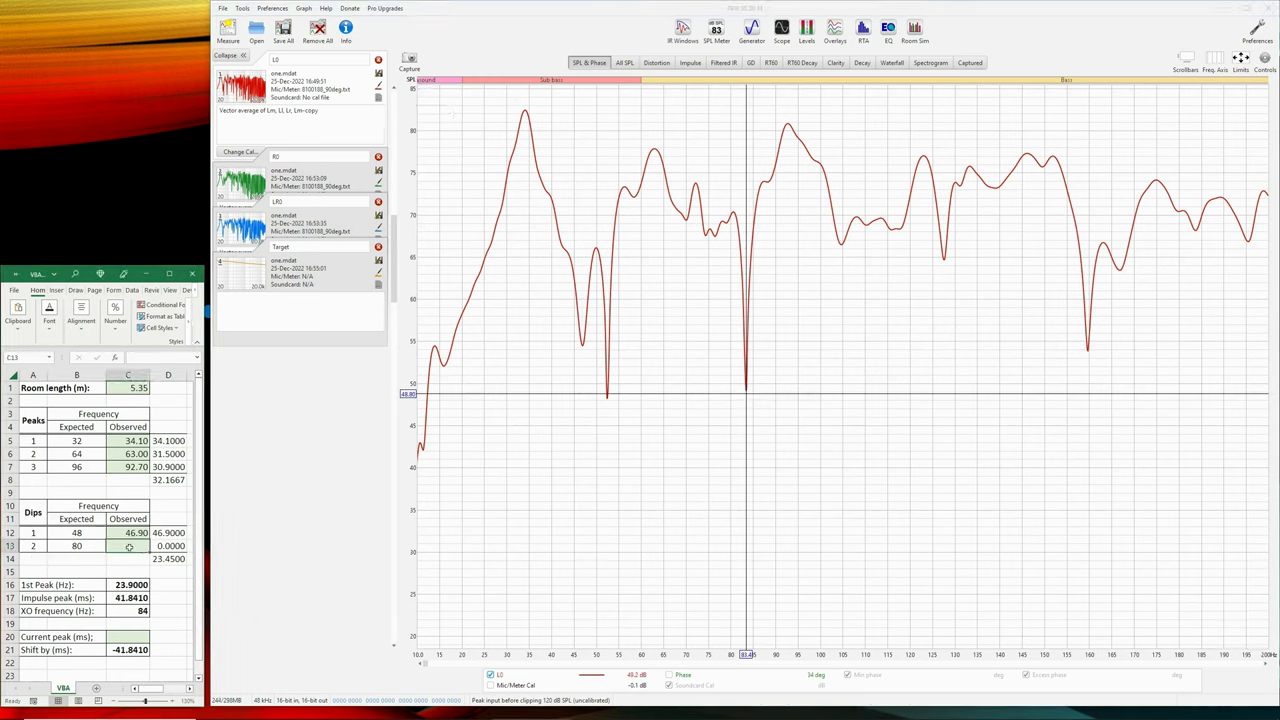
text(83.4)
key(Return)
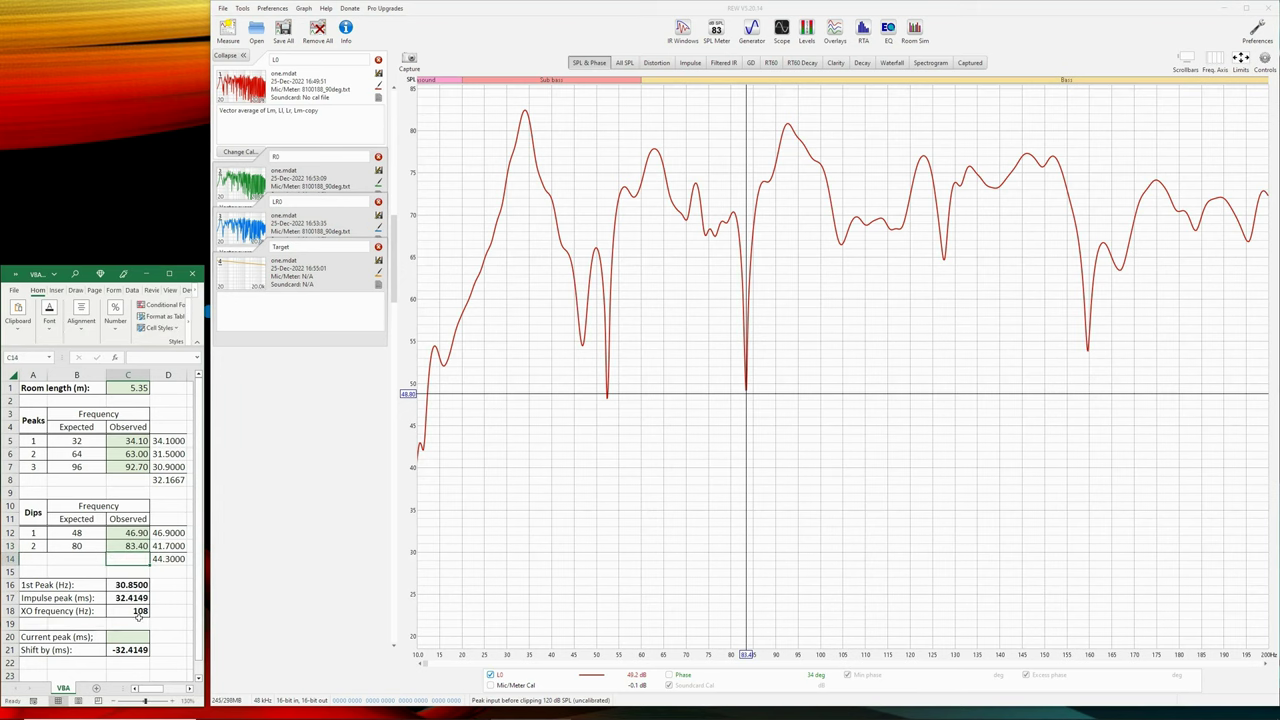
Step: Widen the Excel window and review the D7 peak ratio and D8 peak average formulas
click(136, 584)
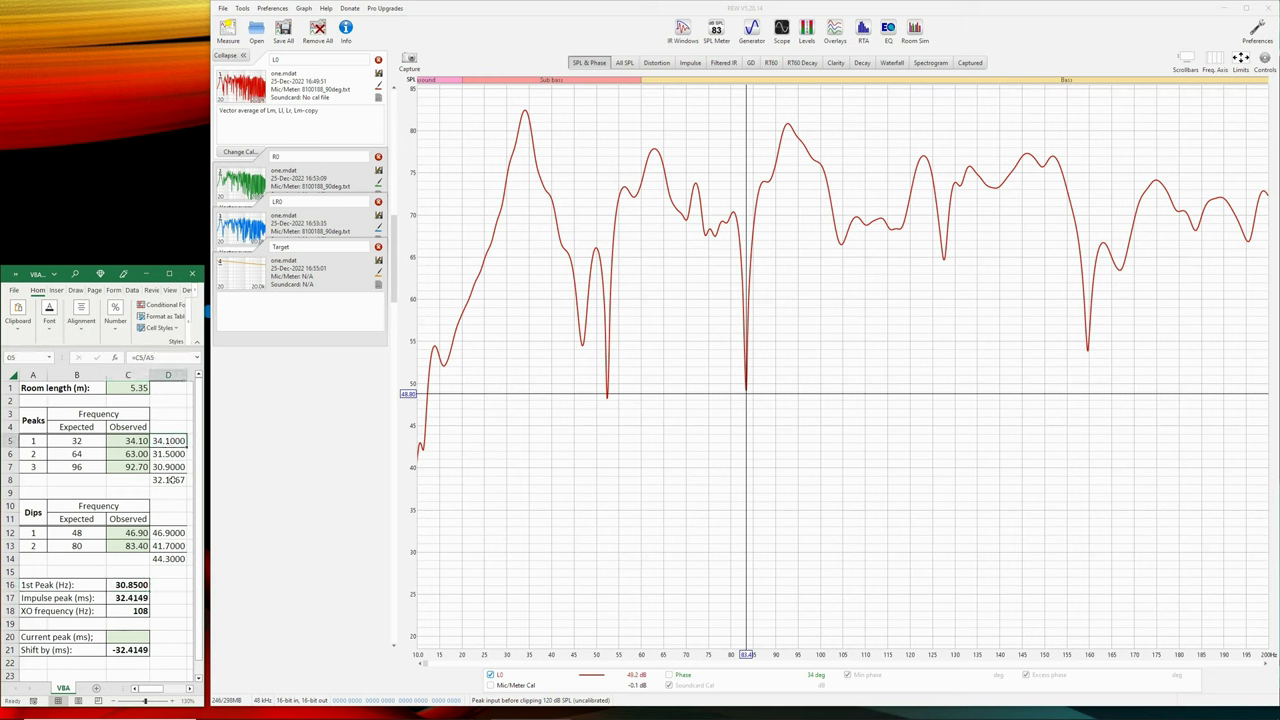
click(170, 480)
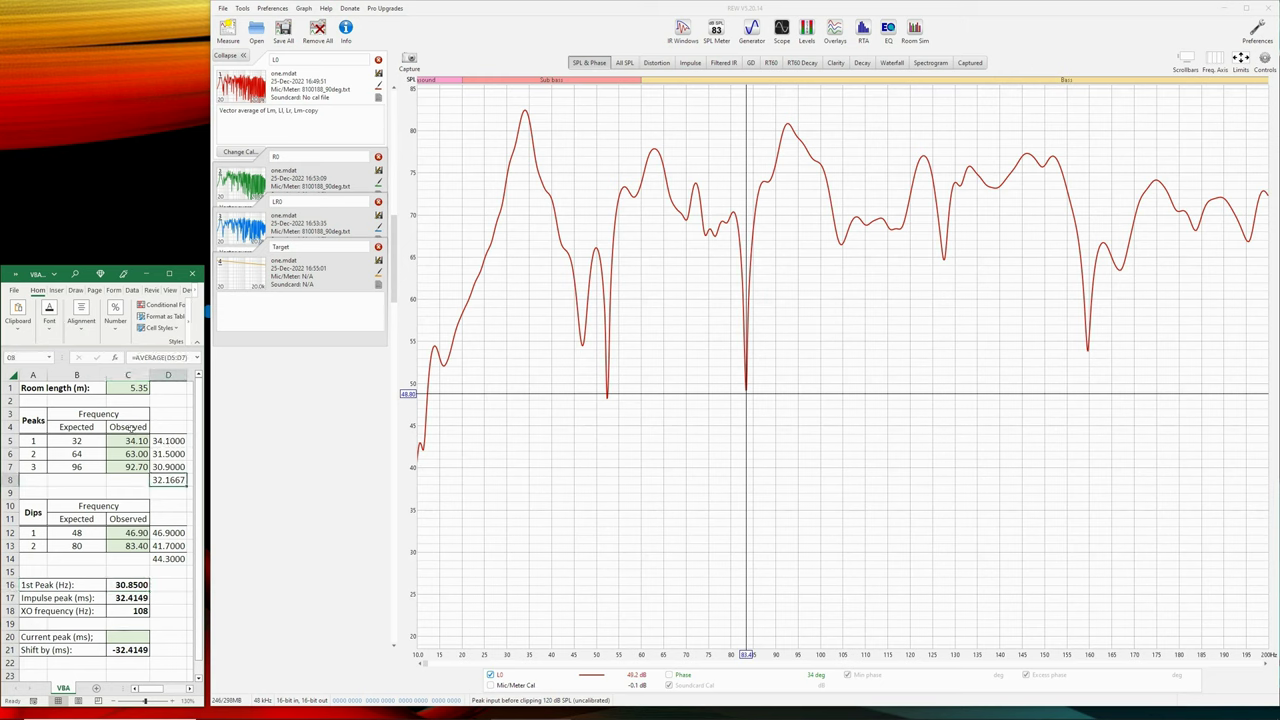
key(Up)
key(Up)
click(162, 467)
double_click(162, 467)
key(Return)
key(F2)
drag(204, 463, 378, 483)
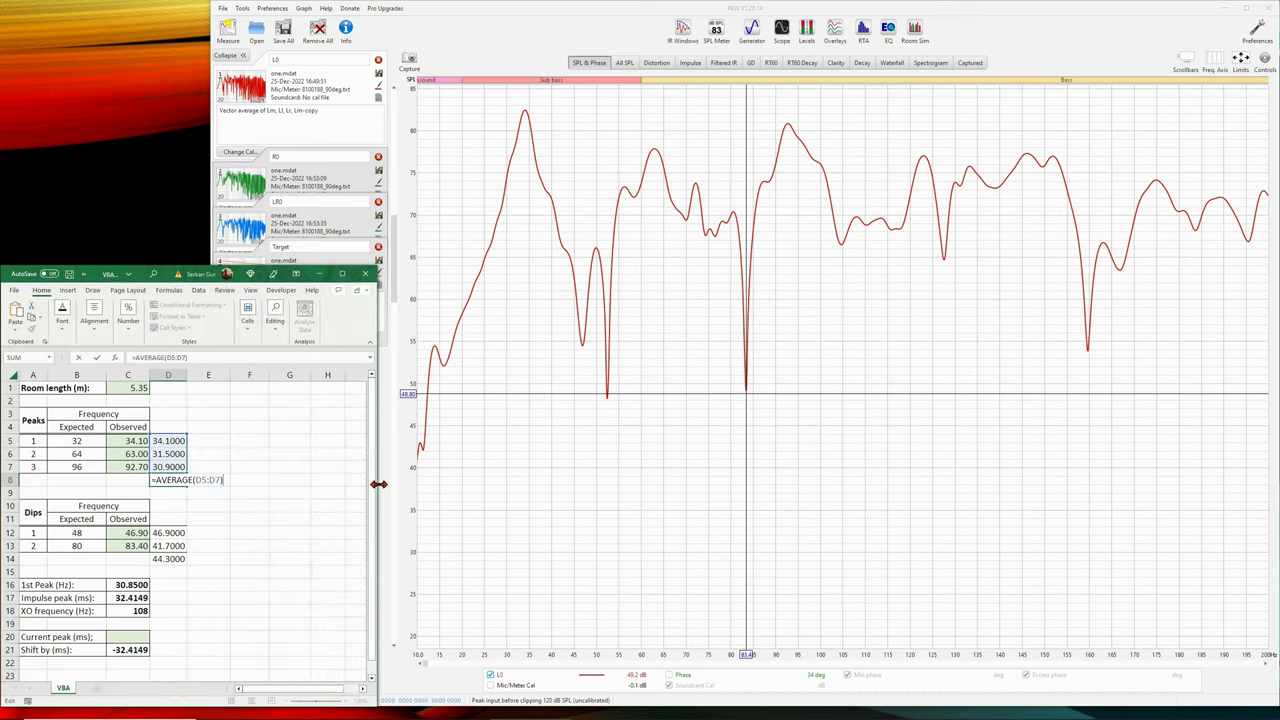
key(Return)
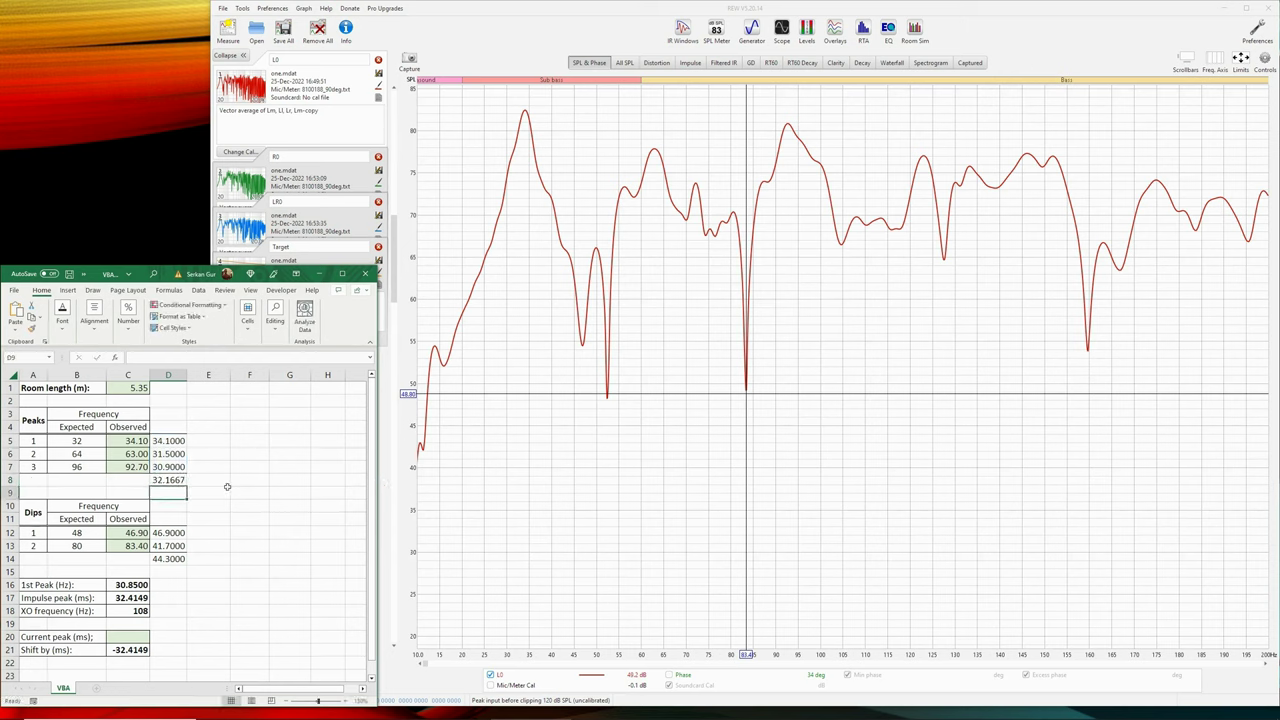
Step: Review the dip ratio formulas in D12 and D13 and the D14 dip average
click(163, 479)
double_click(169, 533)
key(Return)
double_click(170, 545)
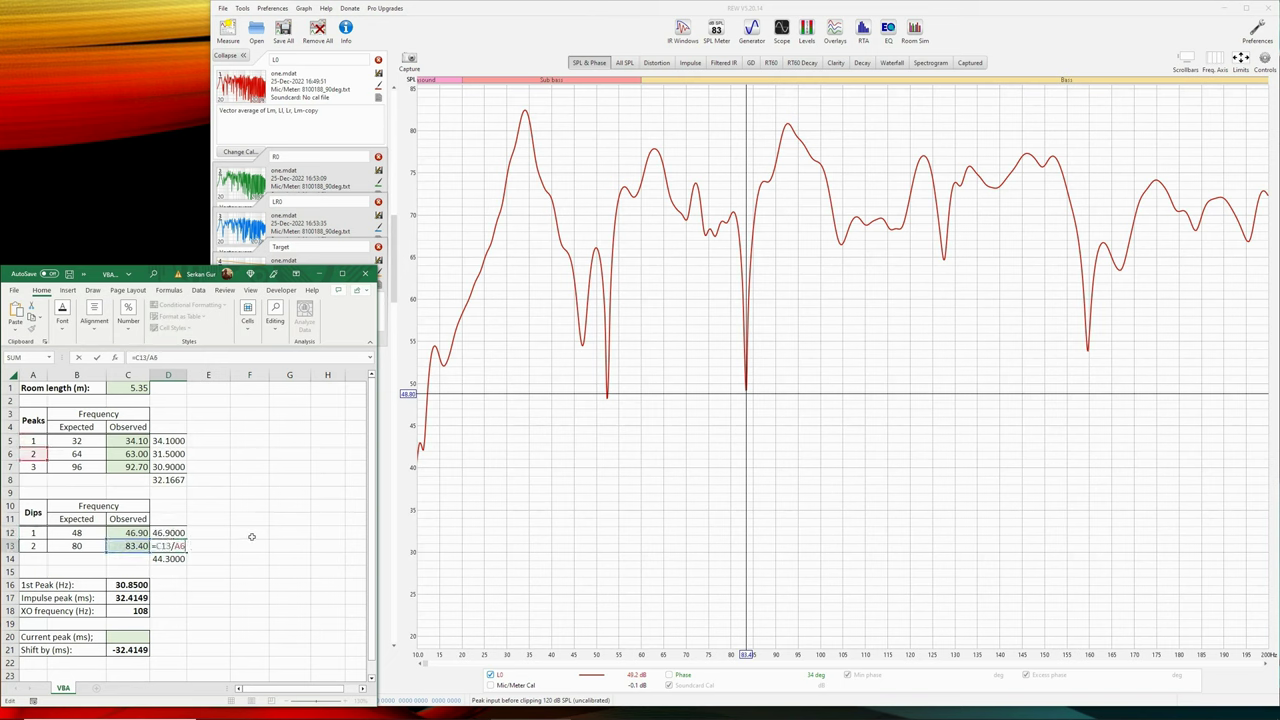
key(Return)
key(F2)
key(Return)
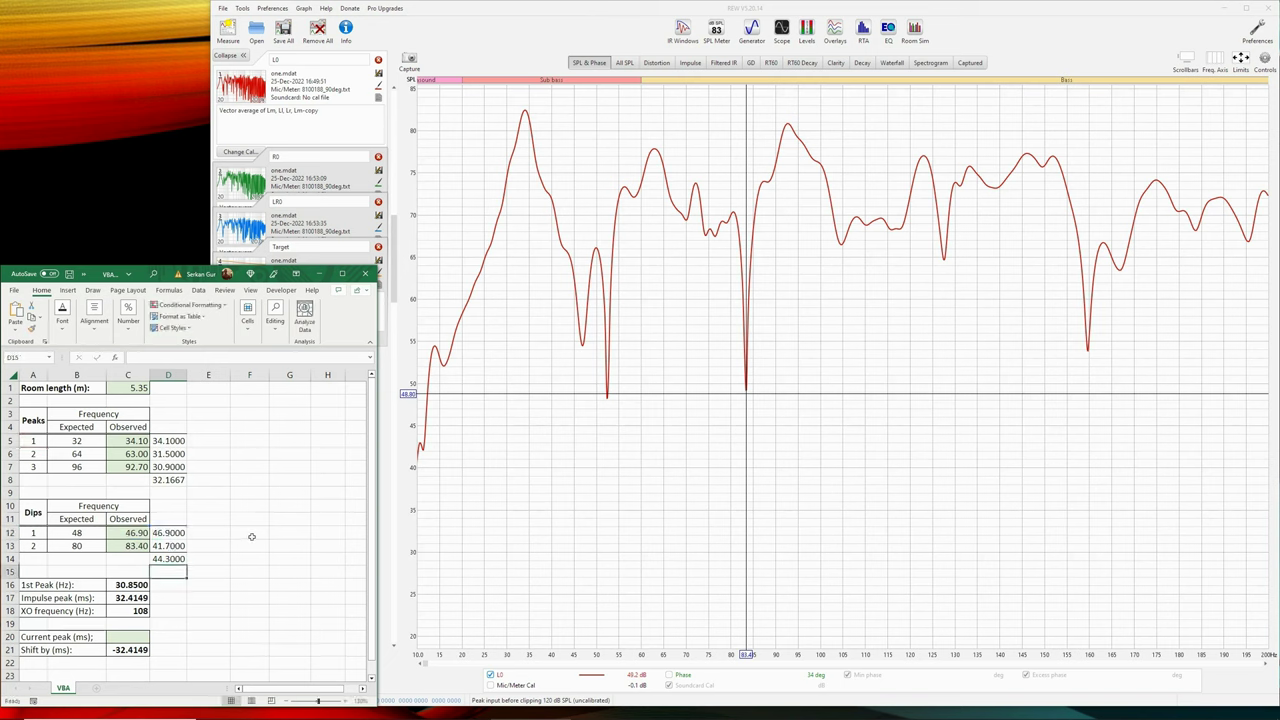
Step: Recheck both averages and review the 1st Peak formula giving 30.85 Hz
click(168, 480)
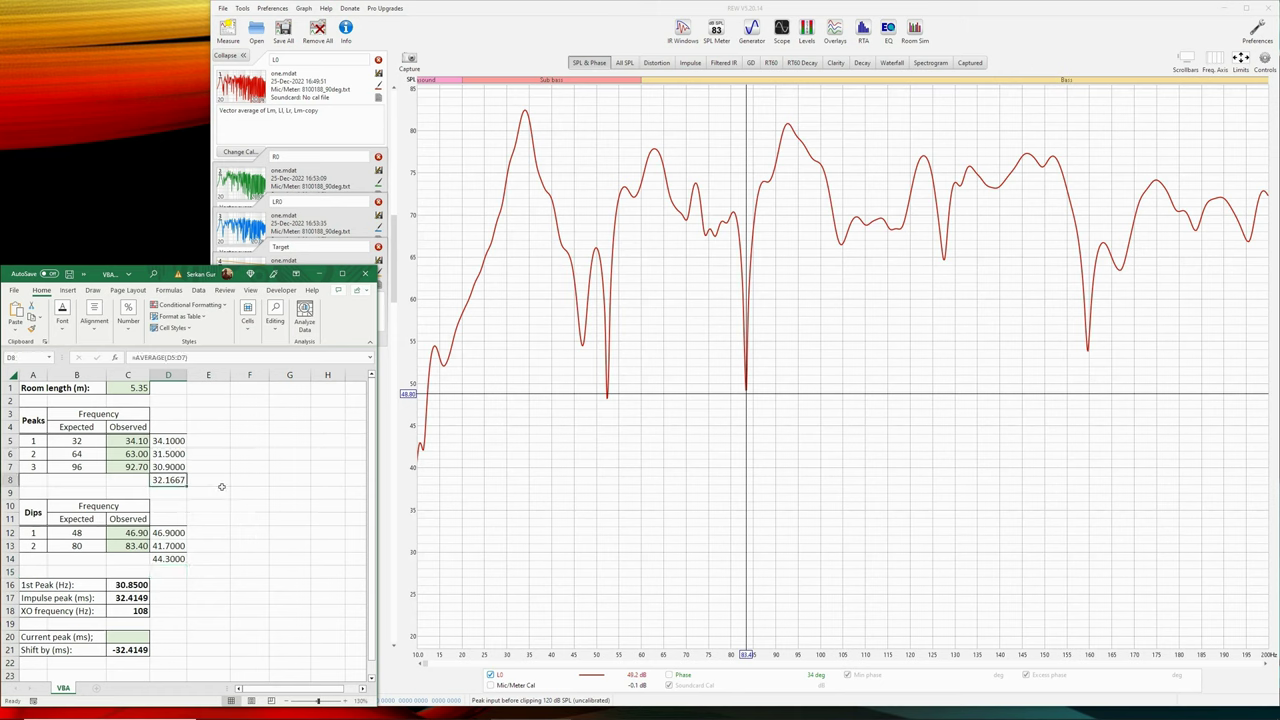
click(165, 559)
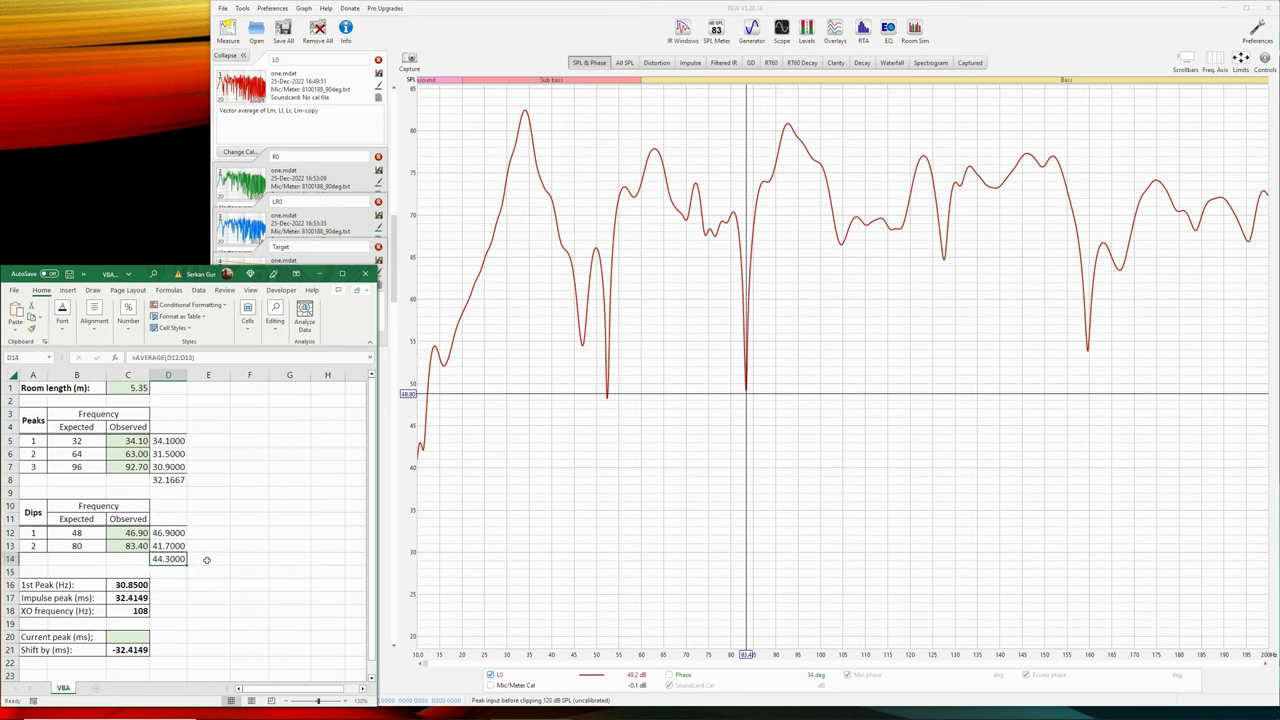
click(150, 585)
double_click(150, 585)
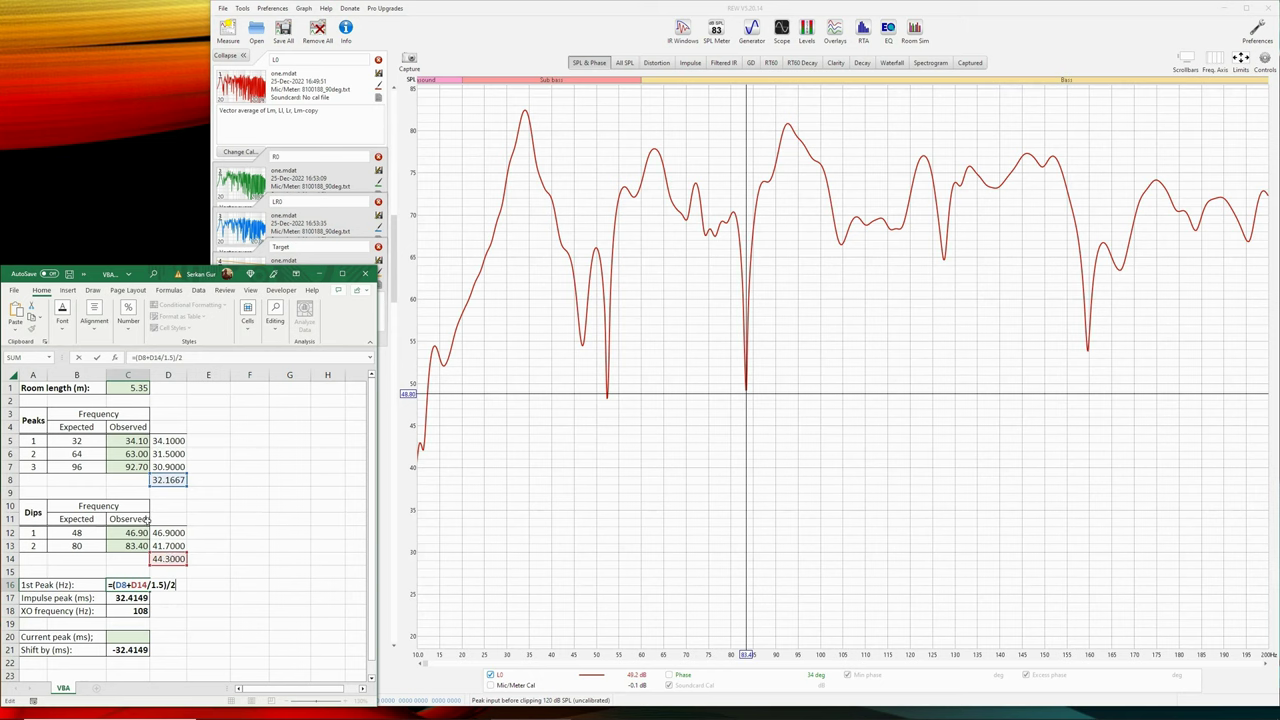
key(Return)
Step: Inspect the impulse-peak (32.4149 ms) and crossover-frequency (108 Hz) formulas
click(137, 582)
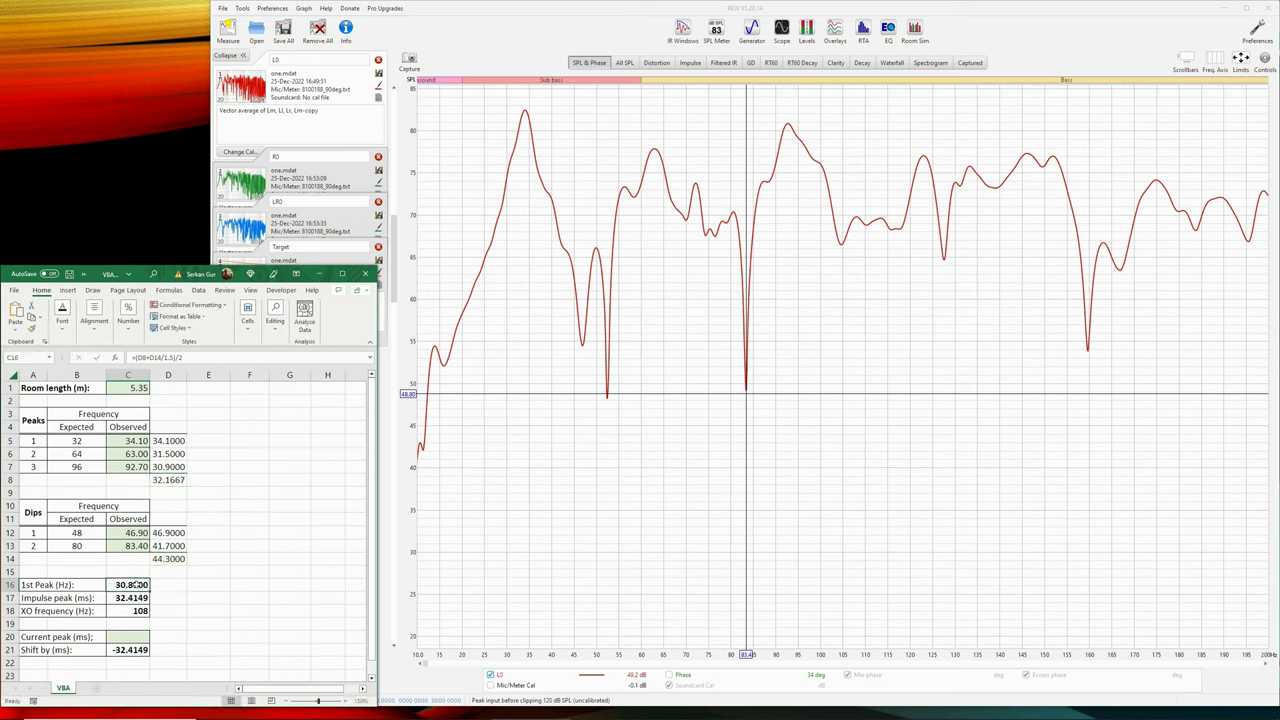
click(137, 597)
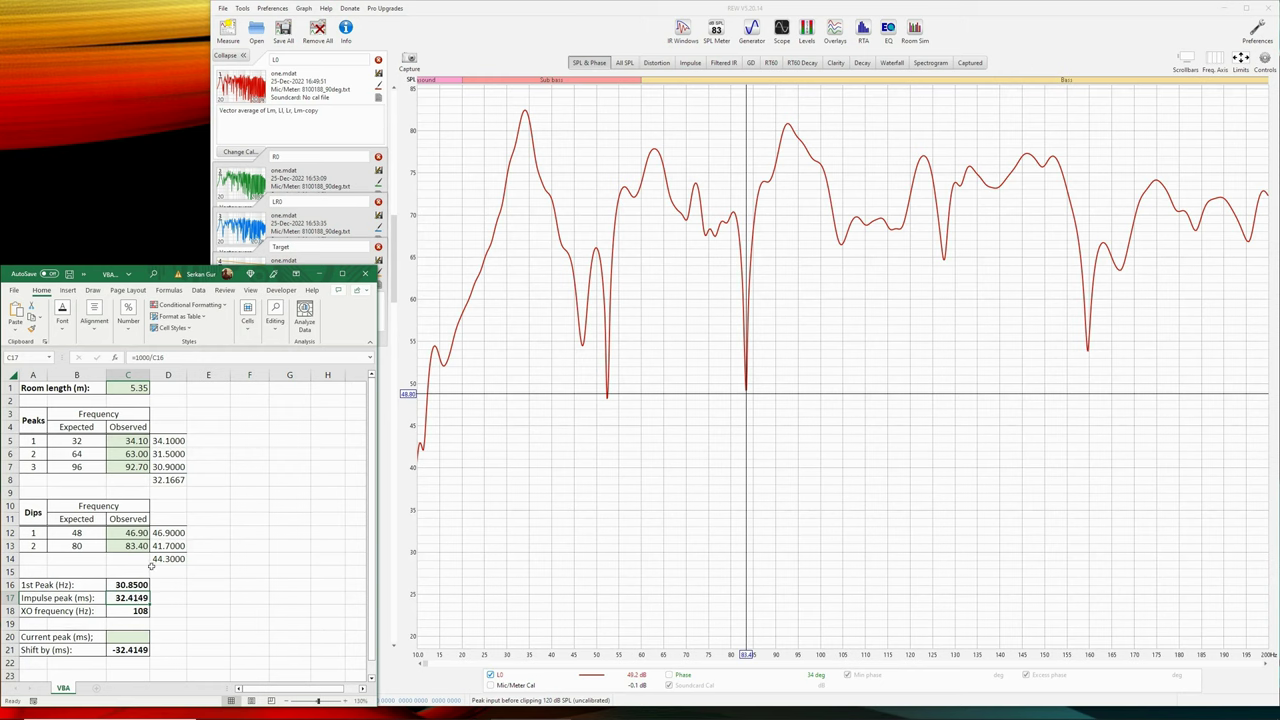
key(F2)
key(Escape)
click(138, 610)
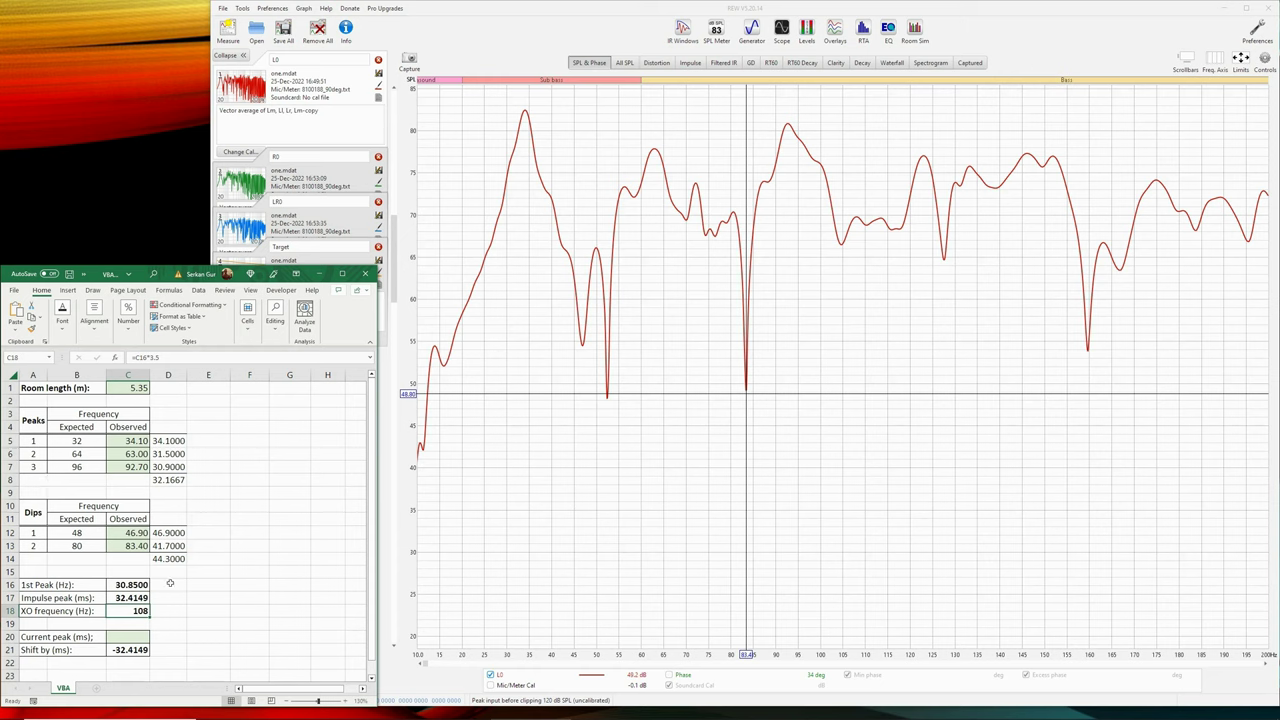
key(F2)
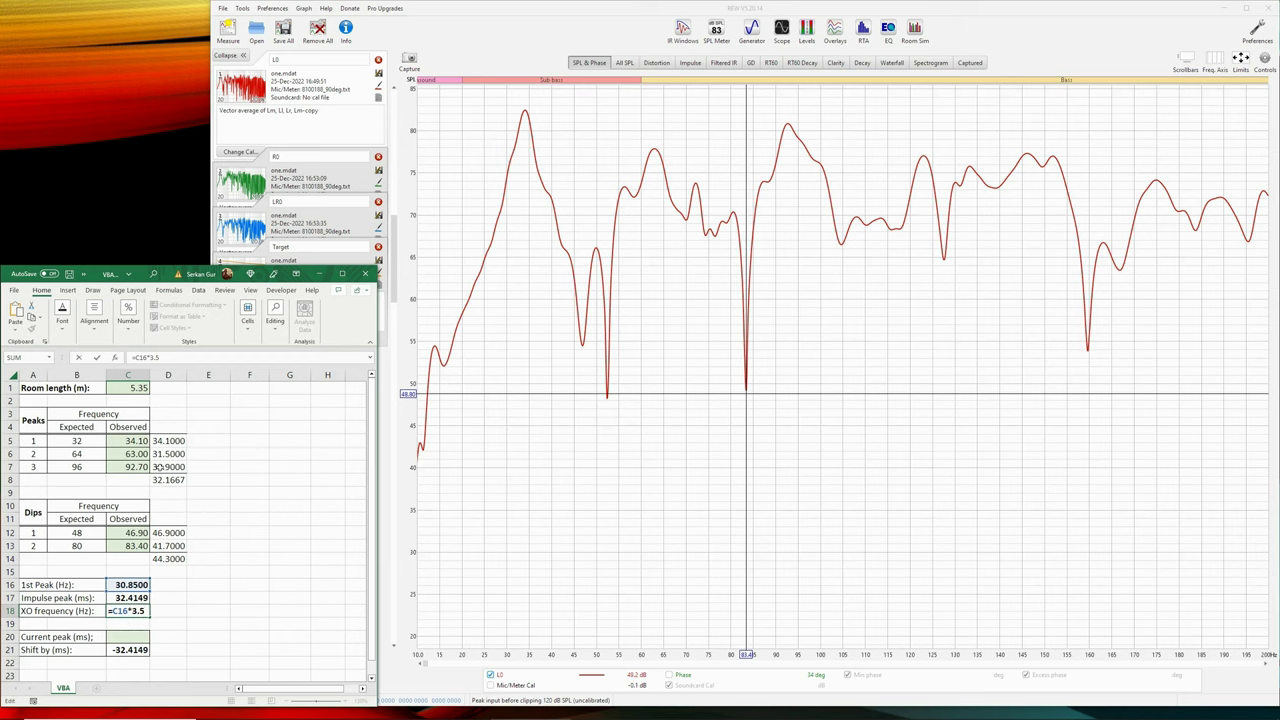
key(ctrl+Return)
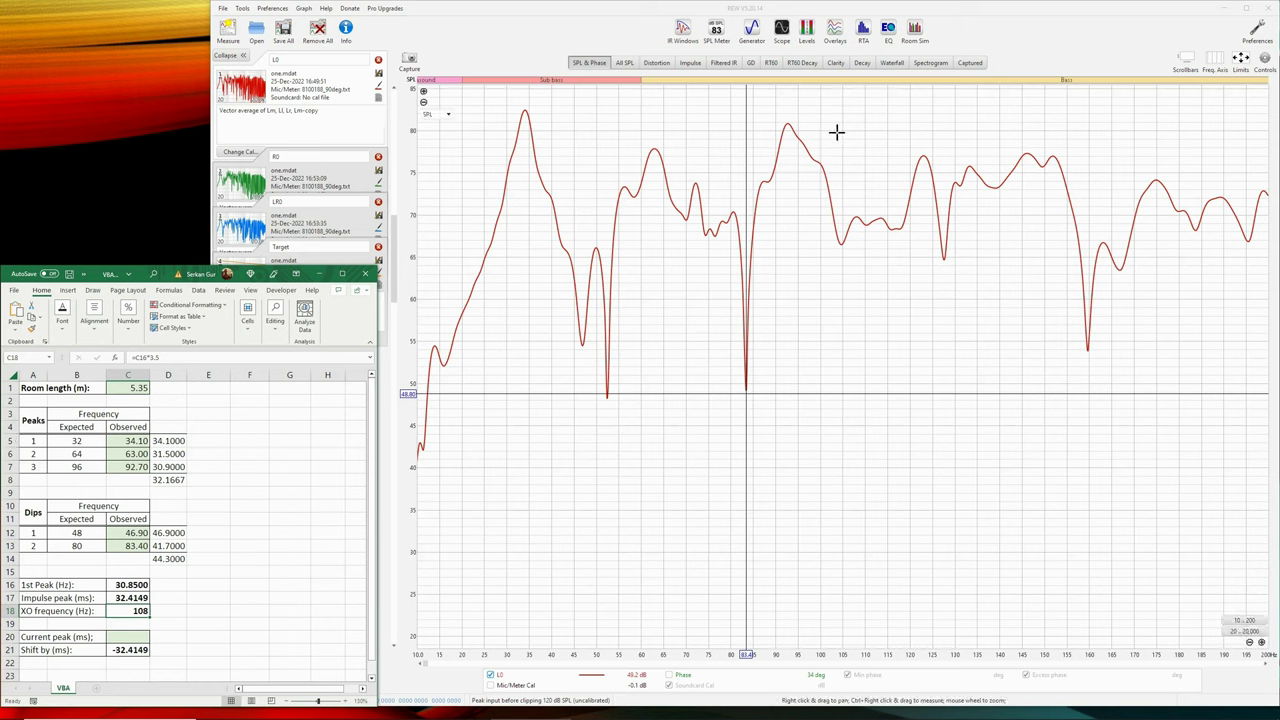
Step: Place REW's graph marker at about 108 Hz on the L0 curve
click(868, 128)
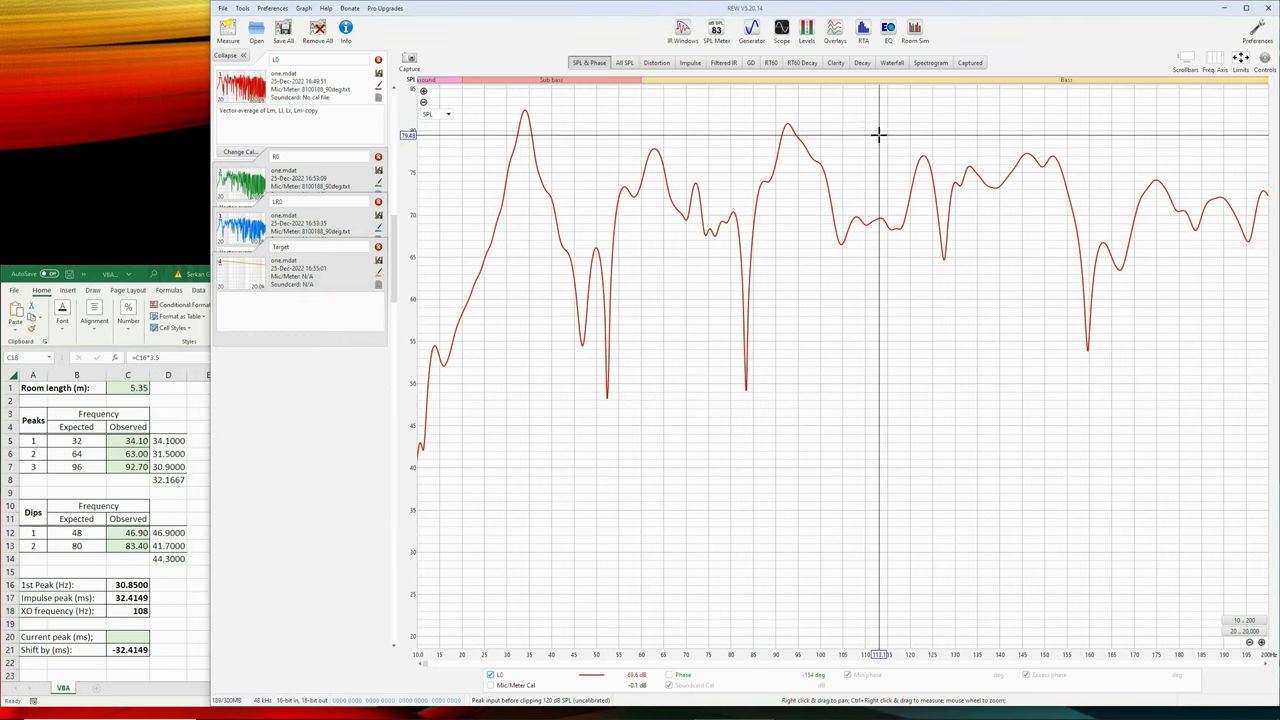
click(869, 173)
click(862, 164)
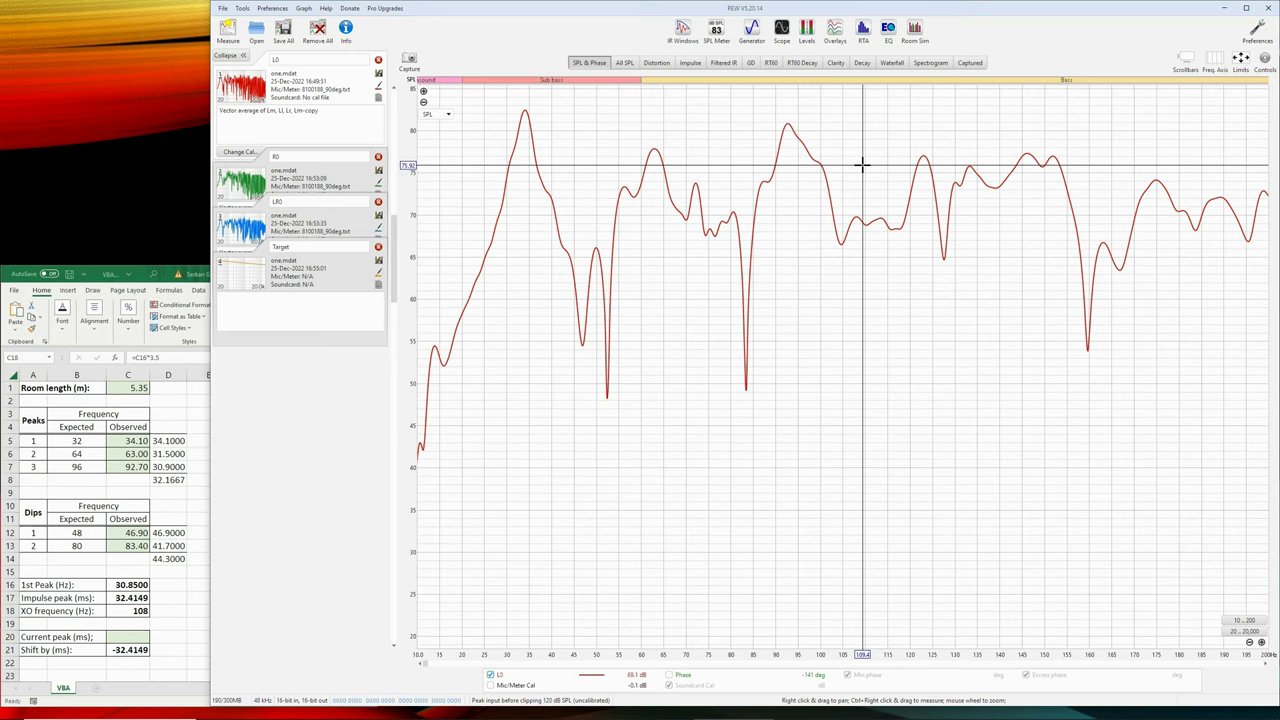
key(alt+Tab)
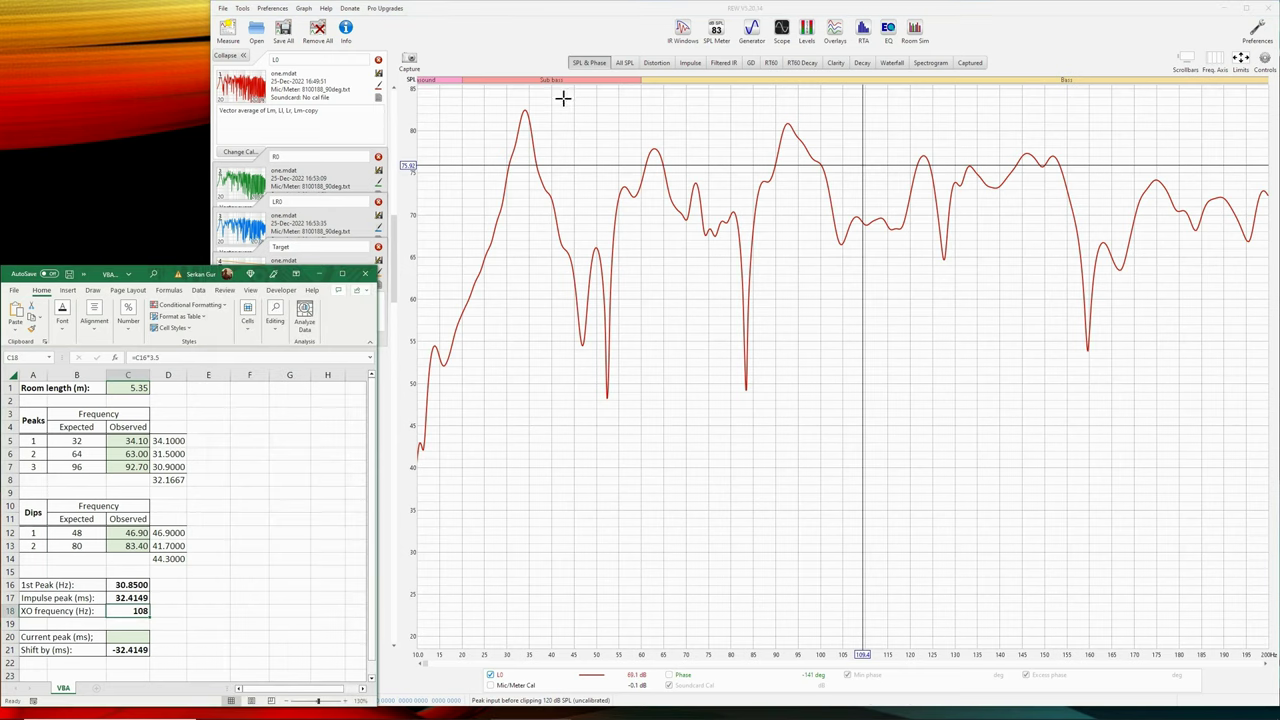
click(662, 12)
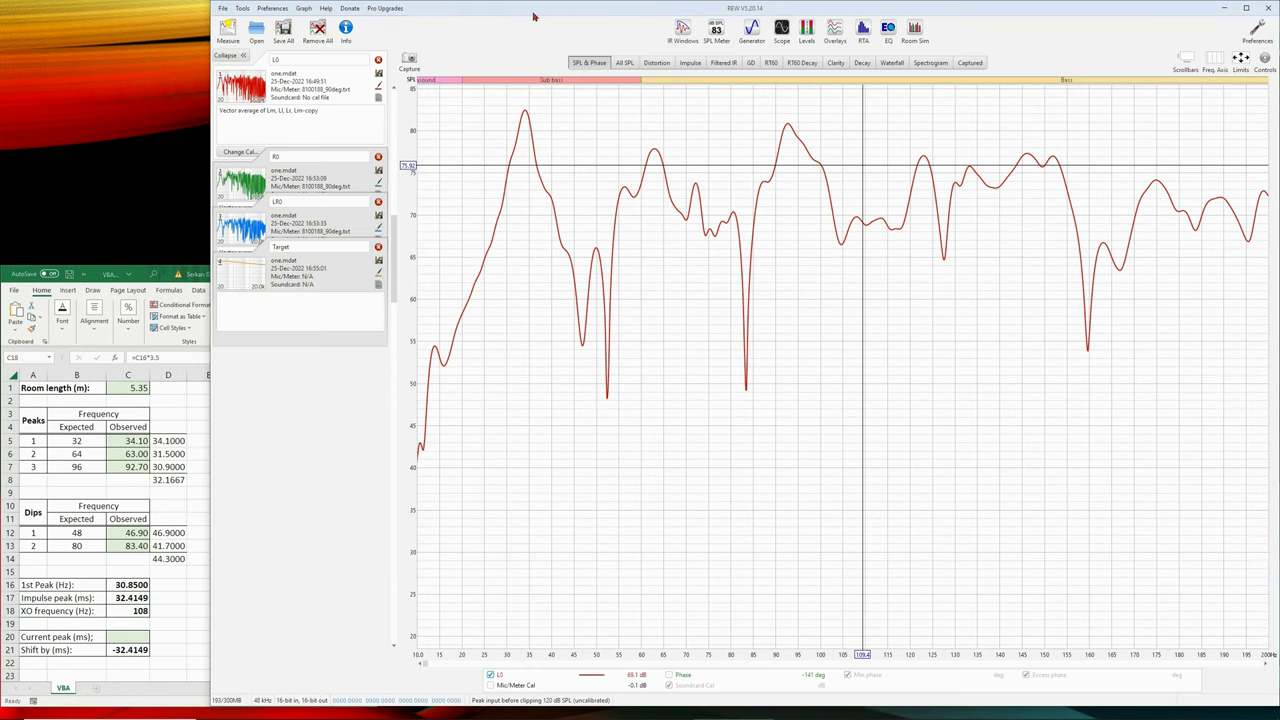
Step: Generate a new measurement from L0's empty EQ filter set
click(141, 607)
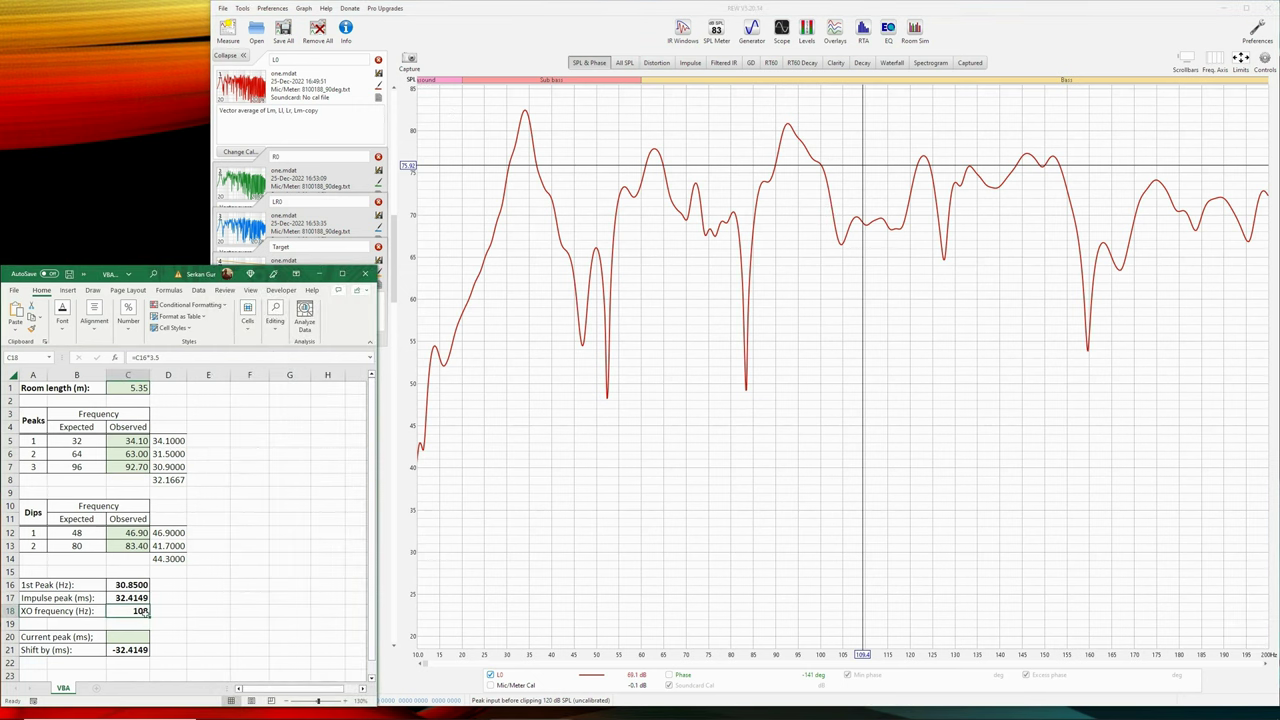
click(888, 30)
click(543, 67)
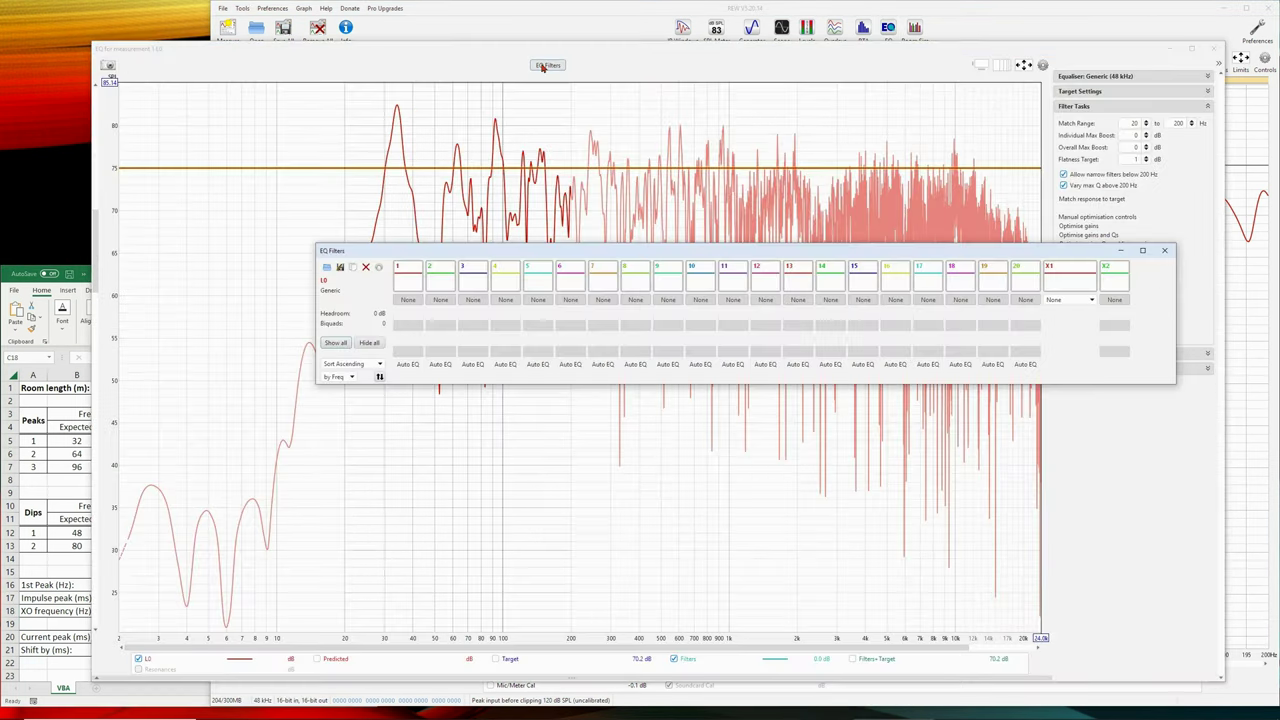
drag(927, 255, 741, 271)
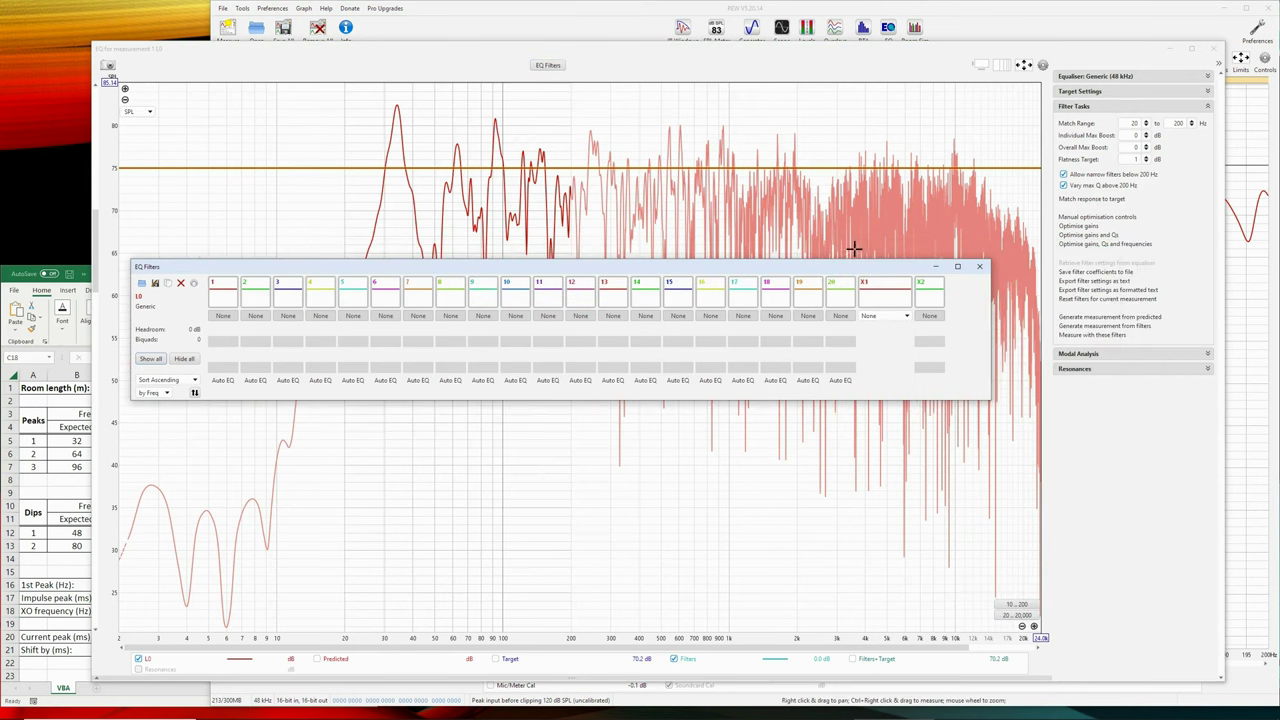
click(1118, 329)
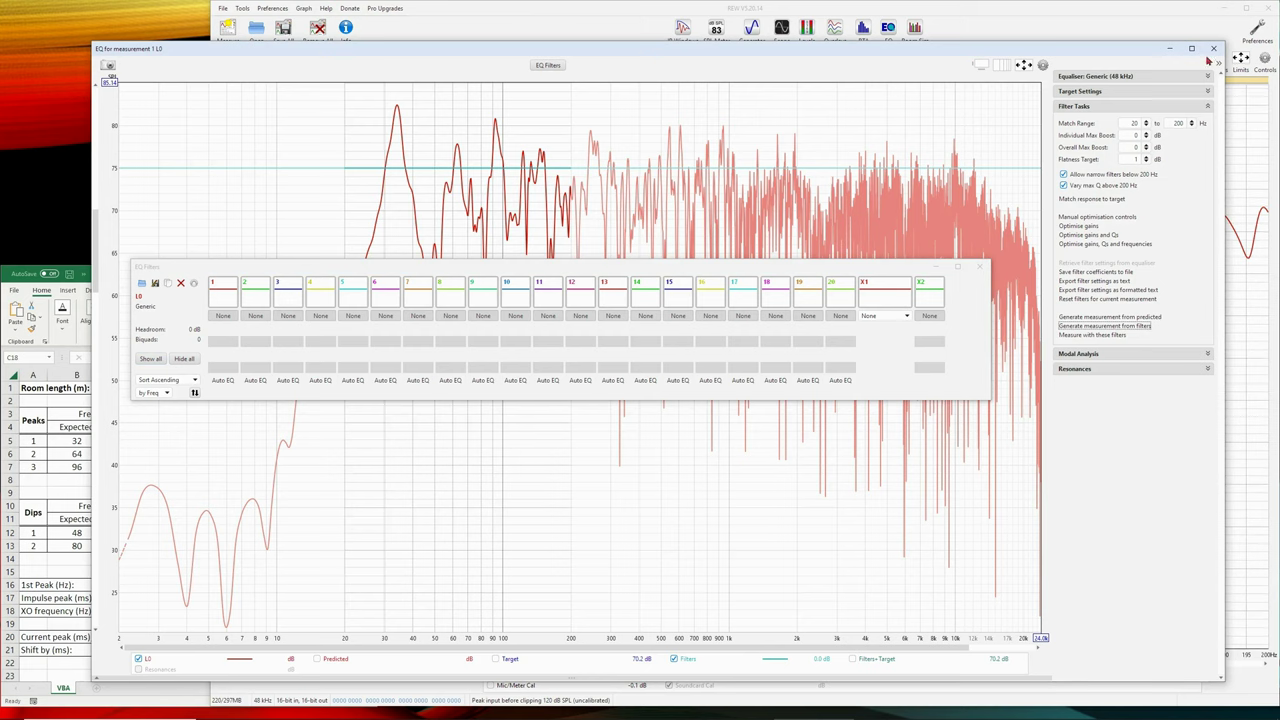
click(1170, 48)
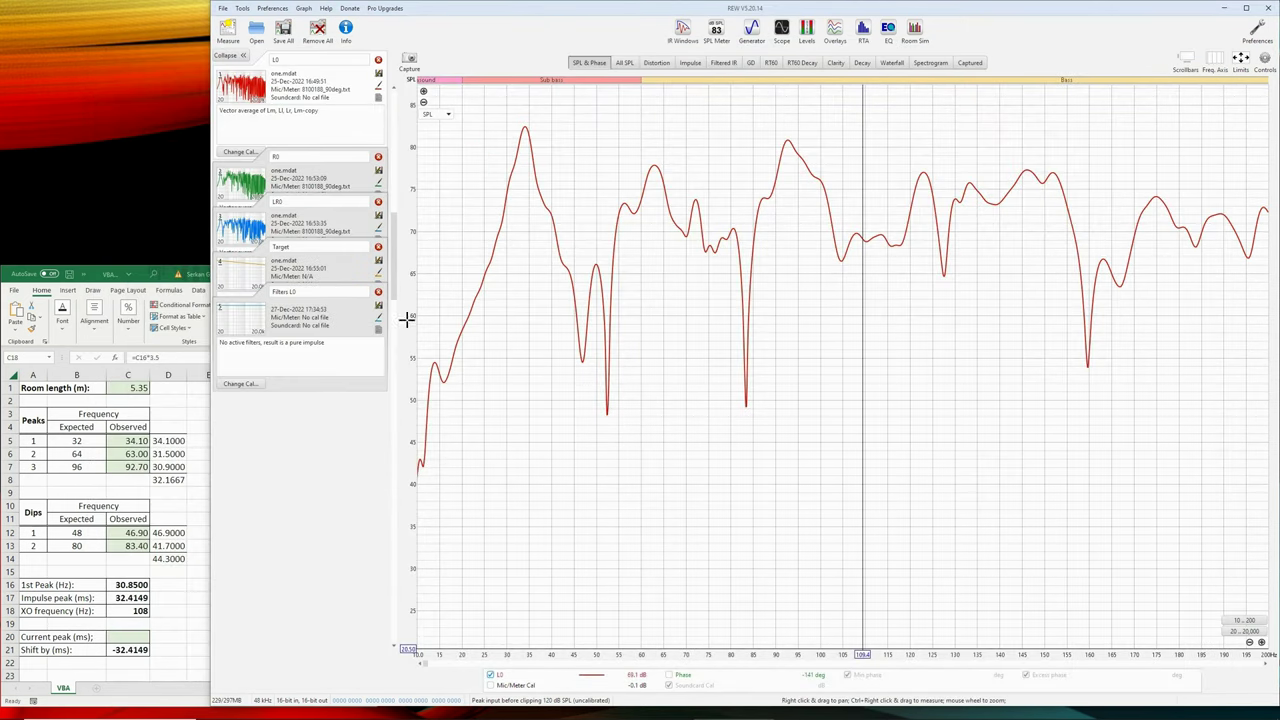
Step: Rename the new 'Filters L0' measurement to Dirac
click(316, 291)
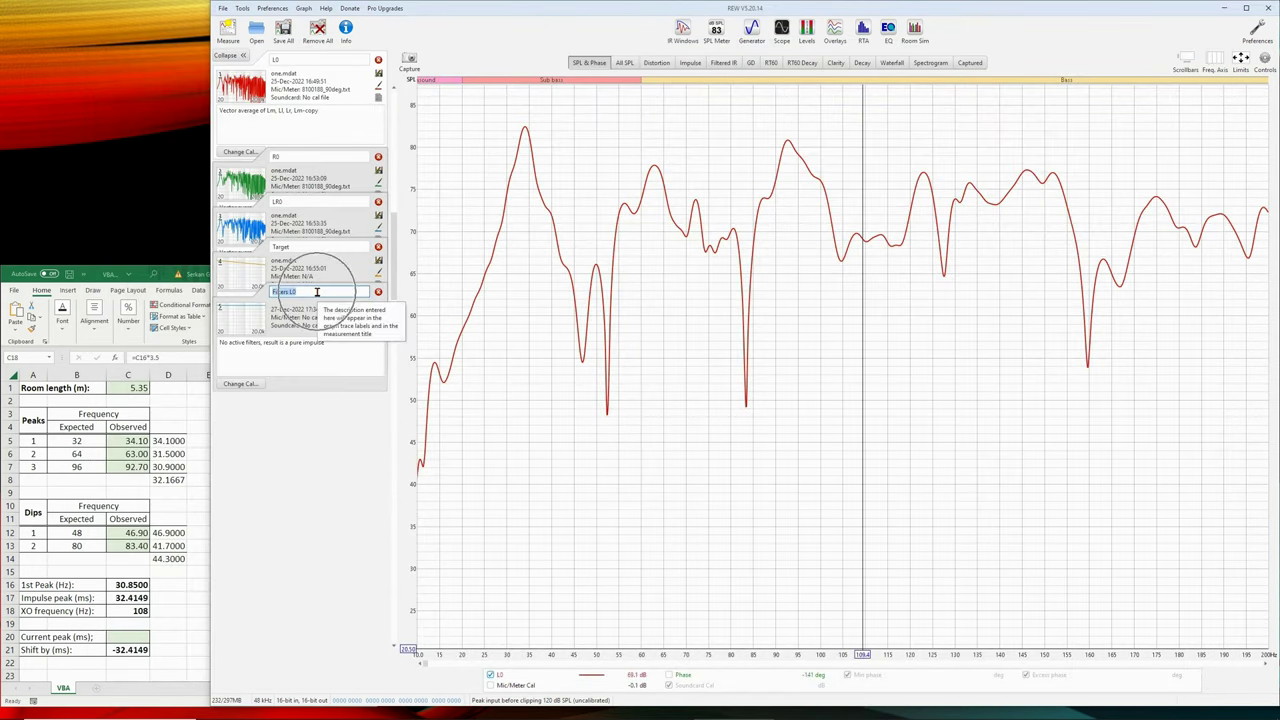
text(Dirac)
key(Return)
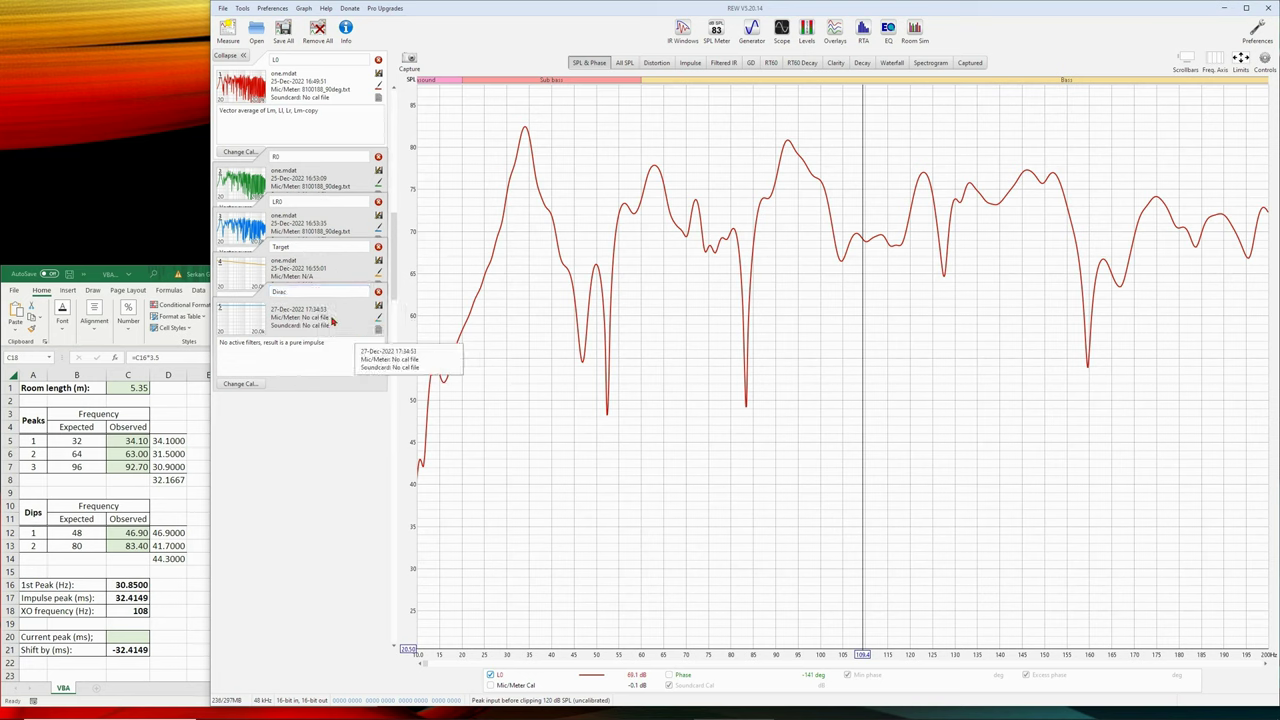
drag(263, 344, 324, 343)
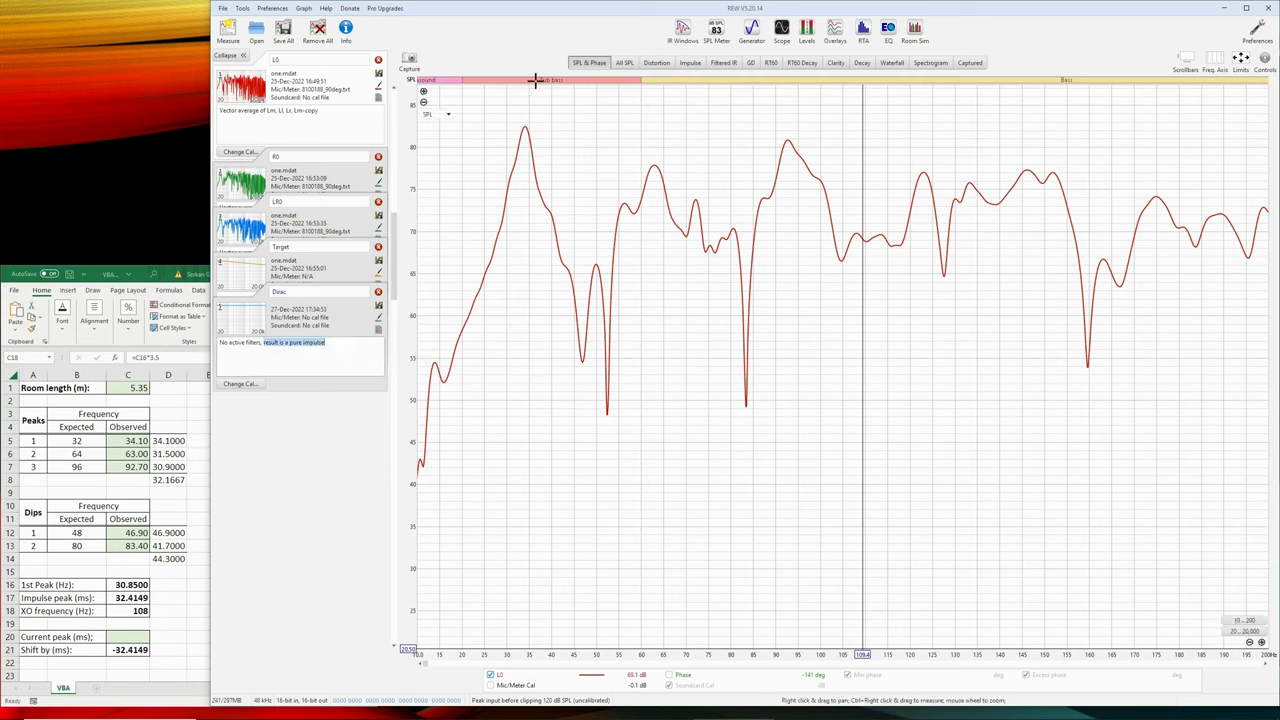
click(597, 62)
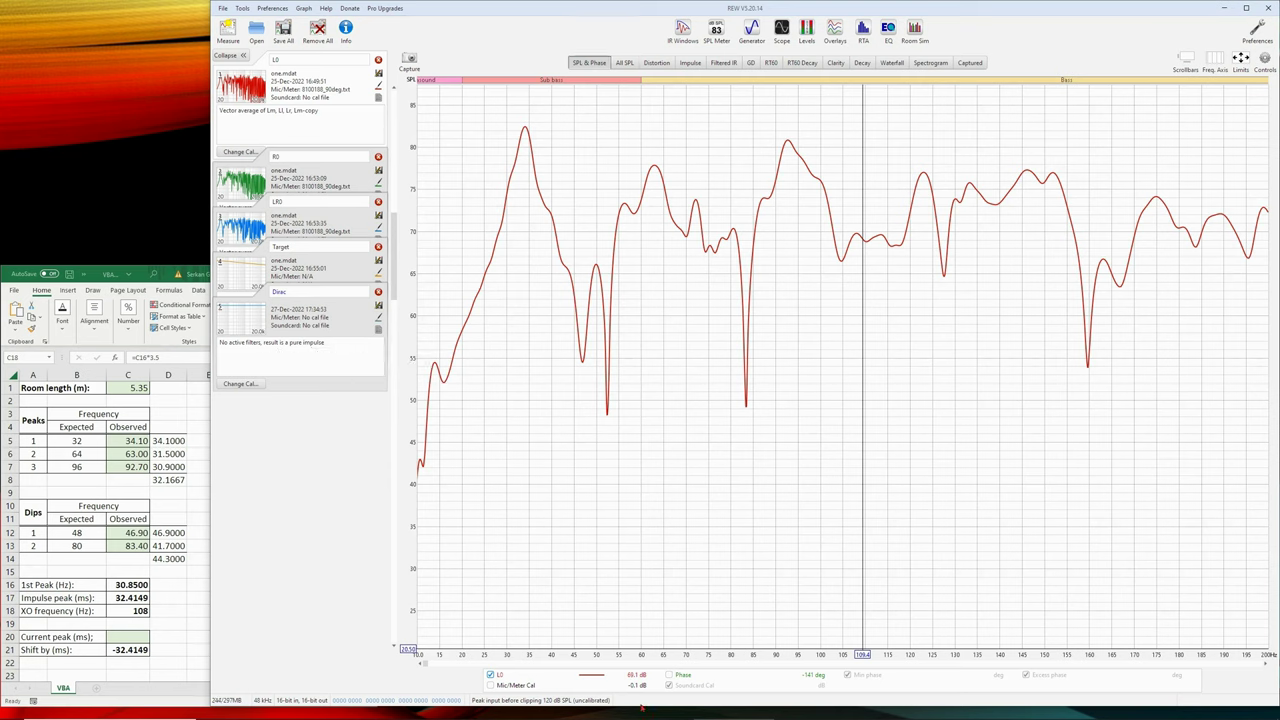
Step: Show phase, select Dirac, and view its impulse as a single spike at 0 ms
click(669, 675)
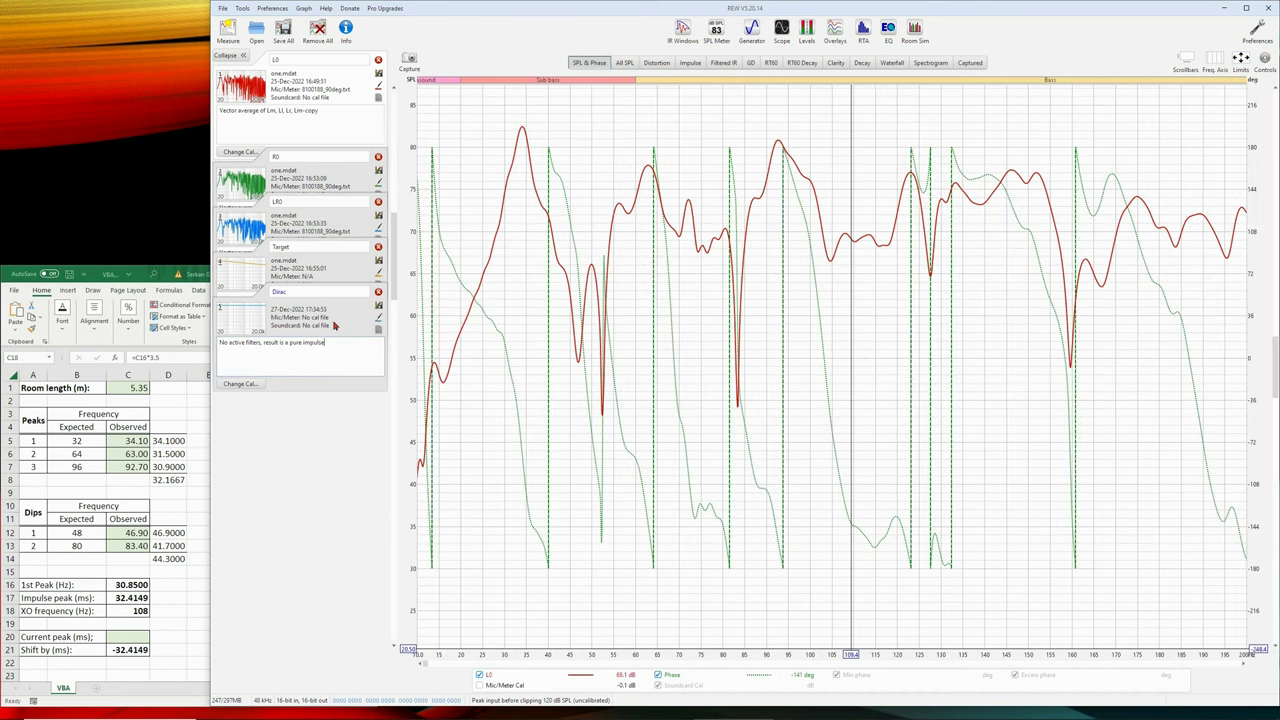
click(334, 318)
click(480, 676)
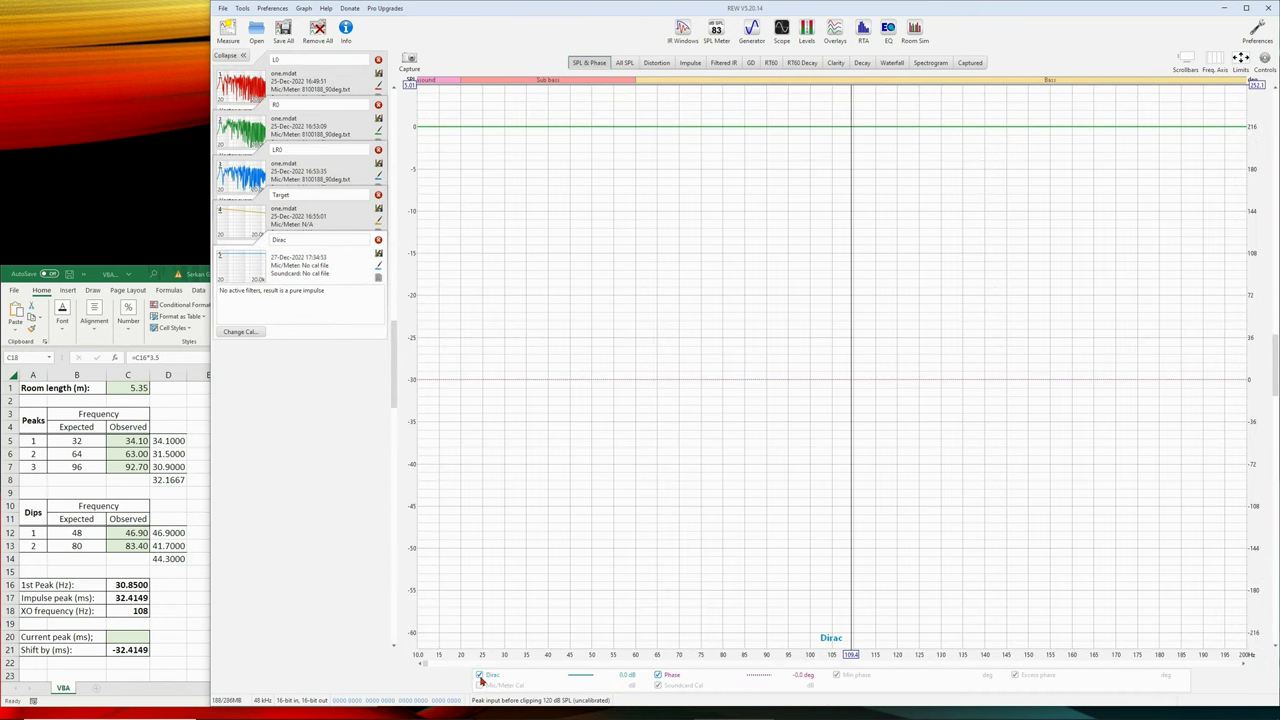
click(489, 676)
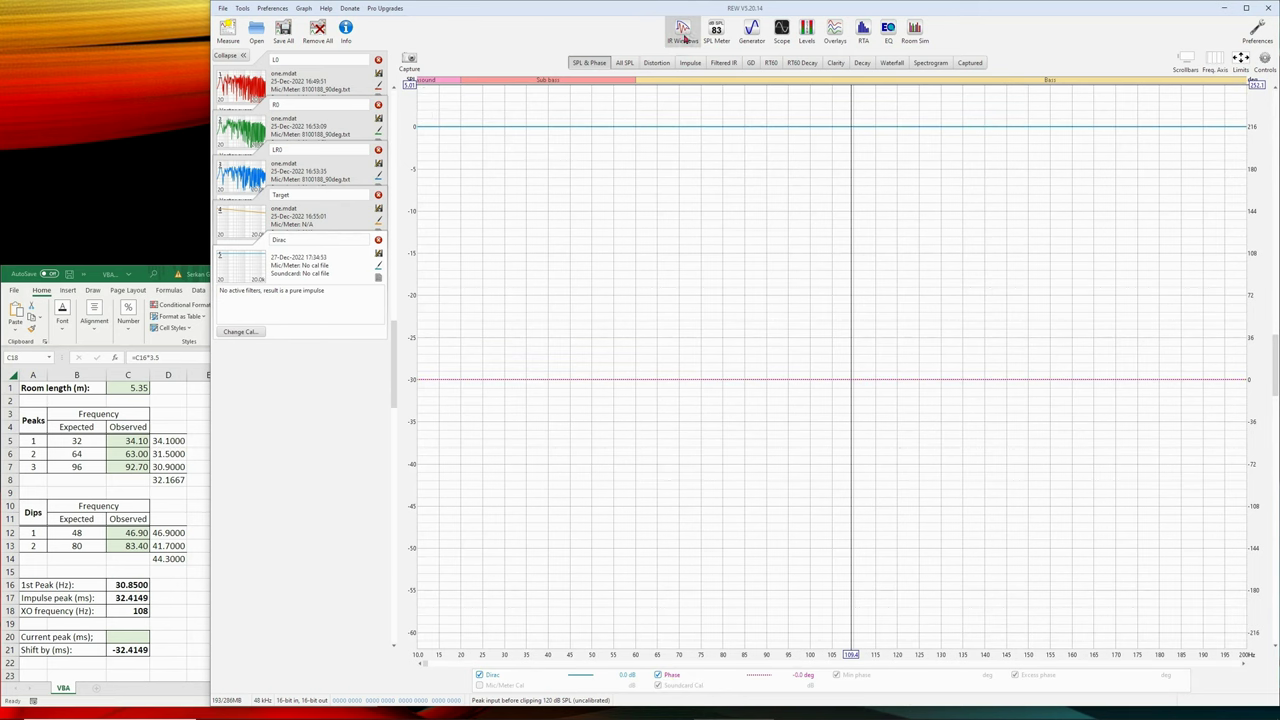
click(690, 63)
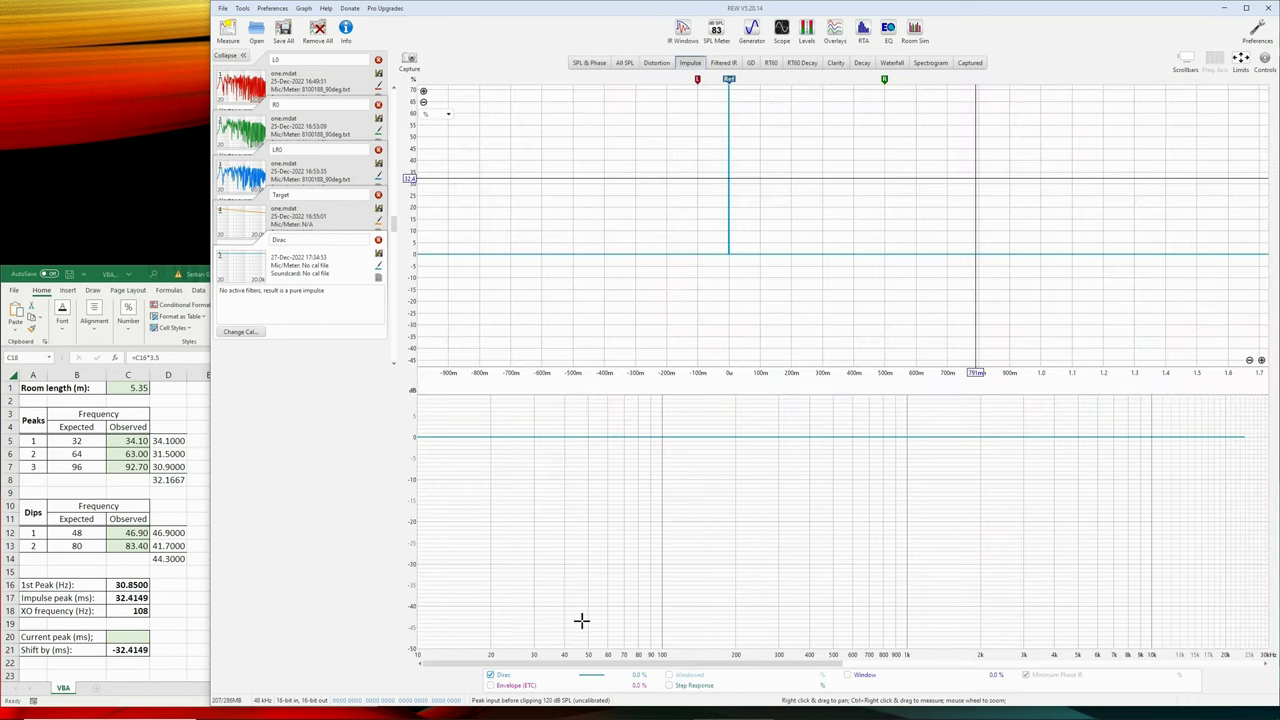
drag(945, 189, 956, 263)
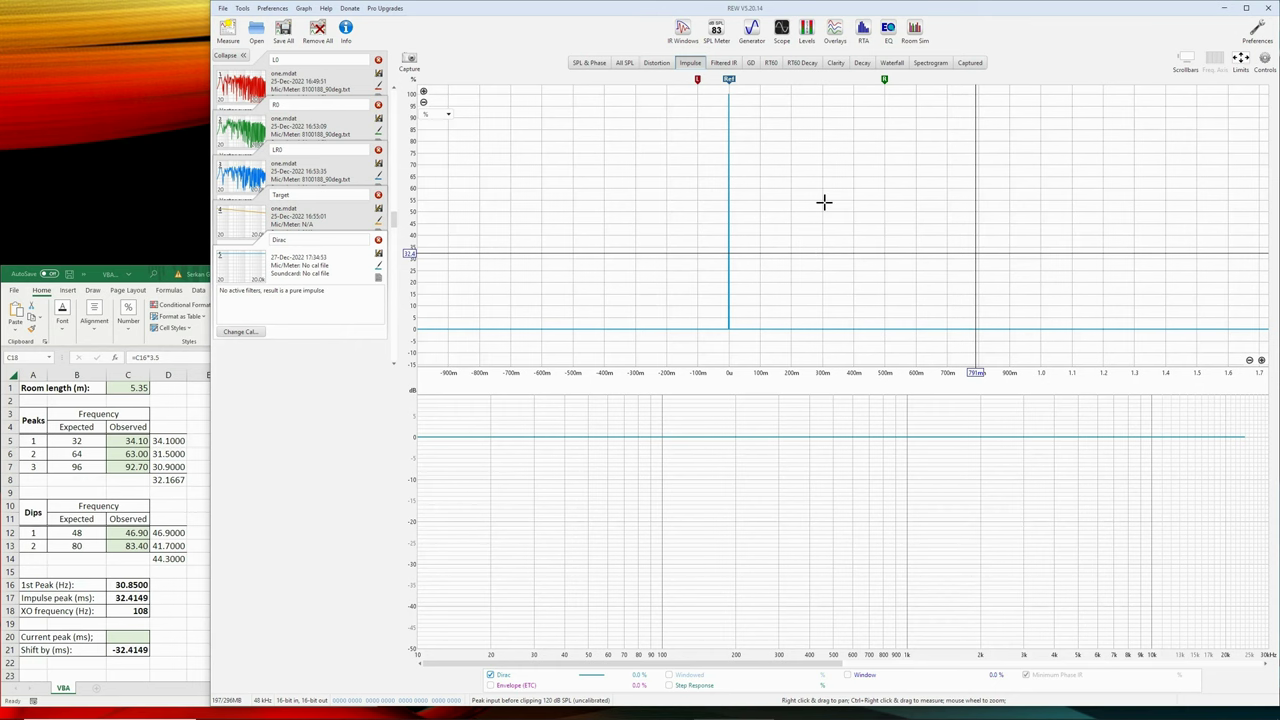
Step: Over the All SPL overlay, open L0's EQ filter slots and choose crossover X1's type
click(625, 63)
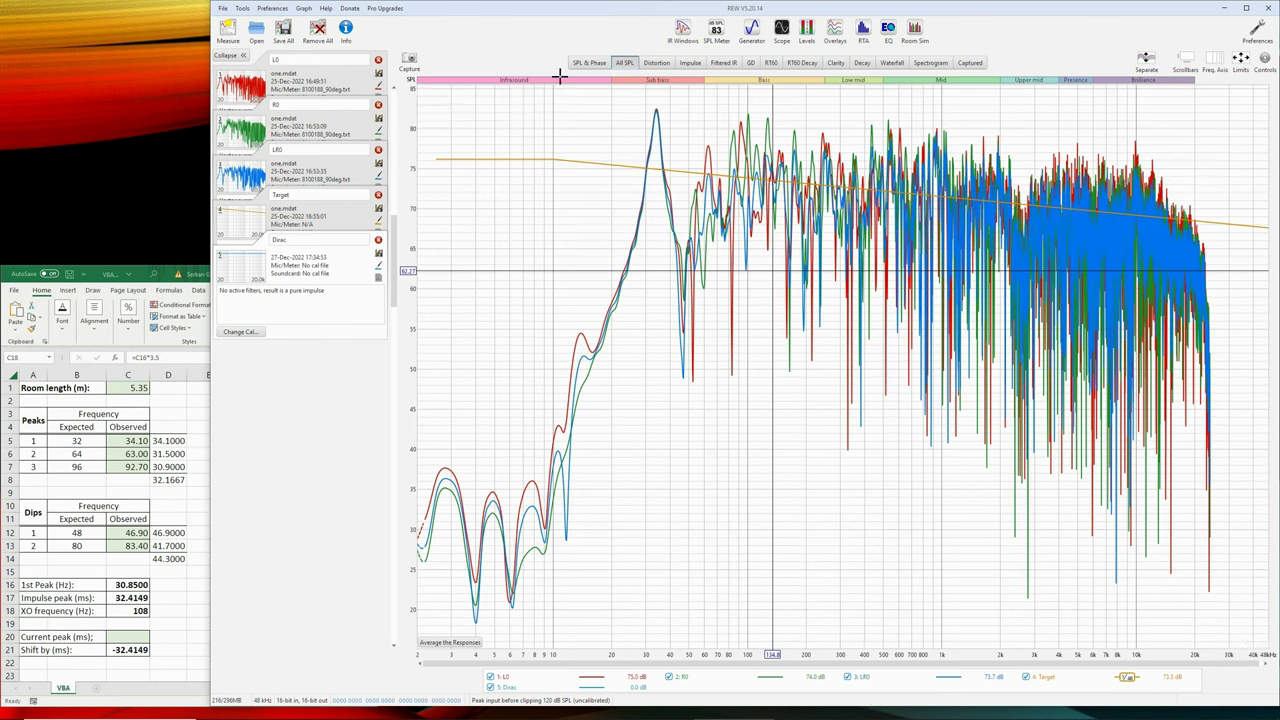
click(887, 30)
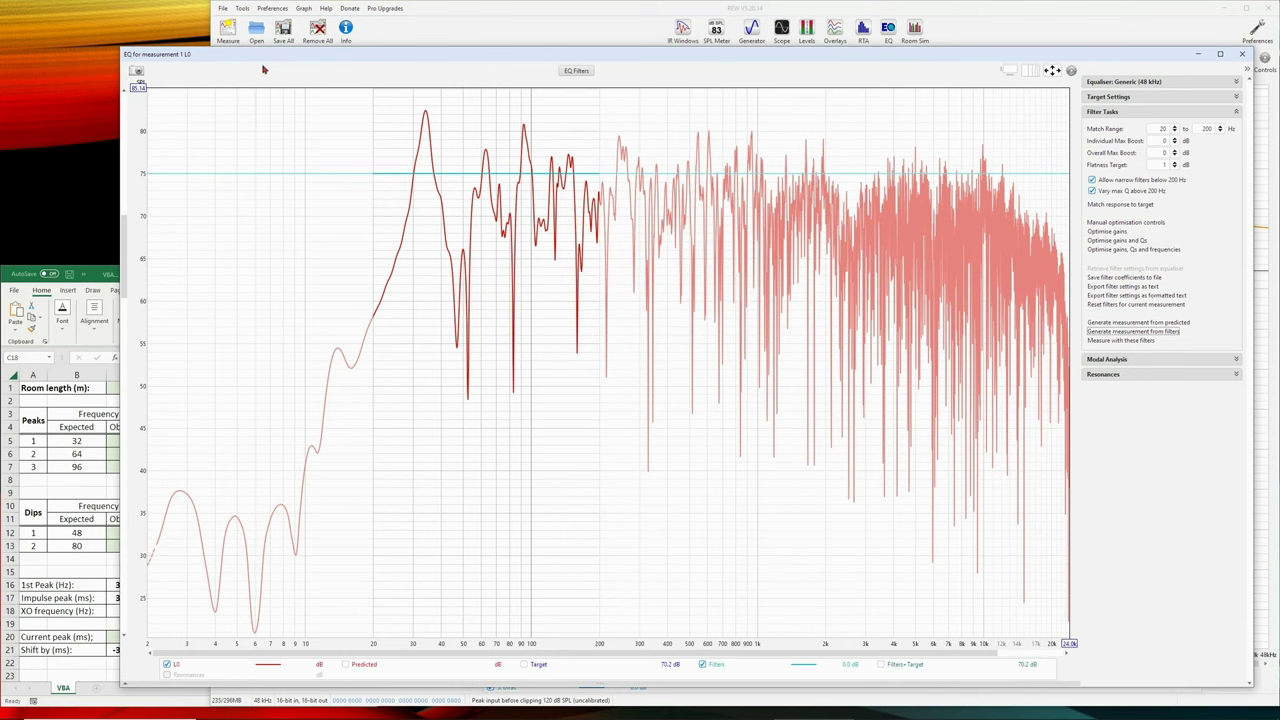
click(576, 71)
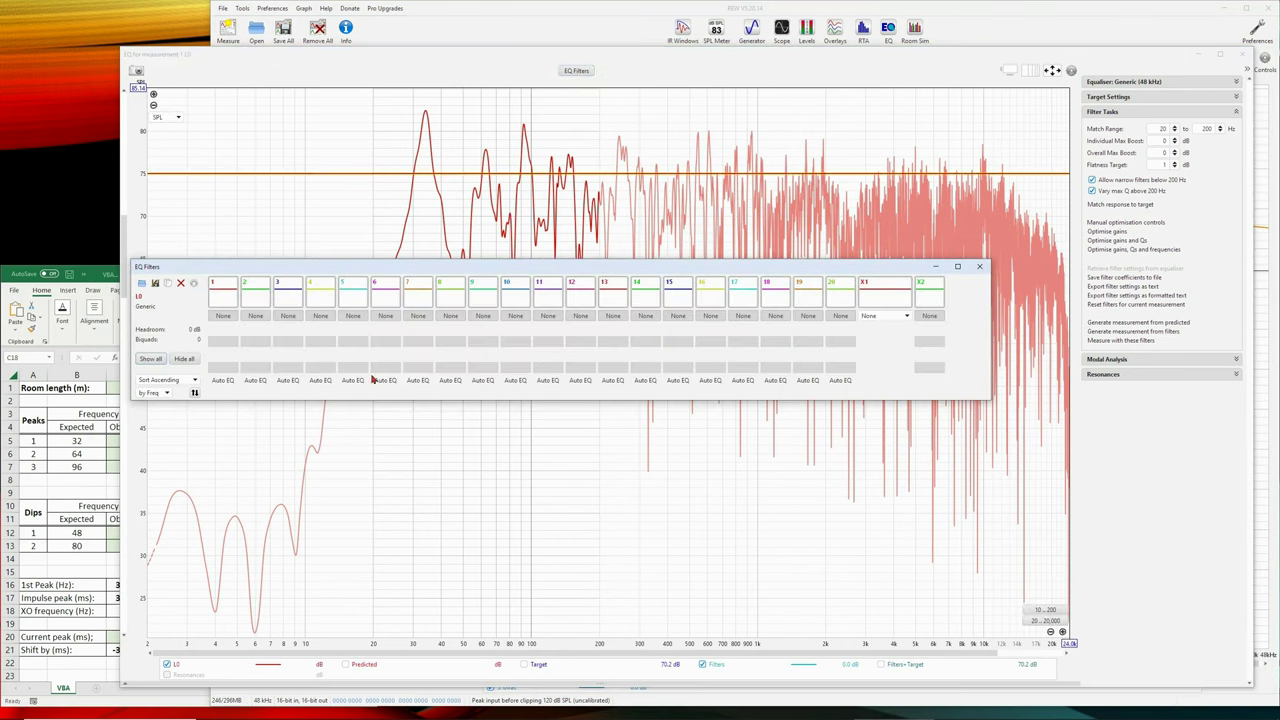
click(907, 316)
Step: Make L0's crossover X1 a 108 Hz Butterworth low-pass at 48 dB/oct
click(886, 338)
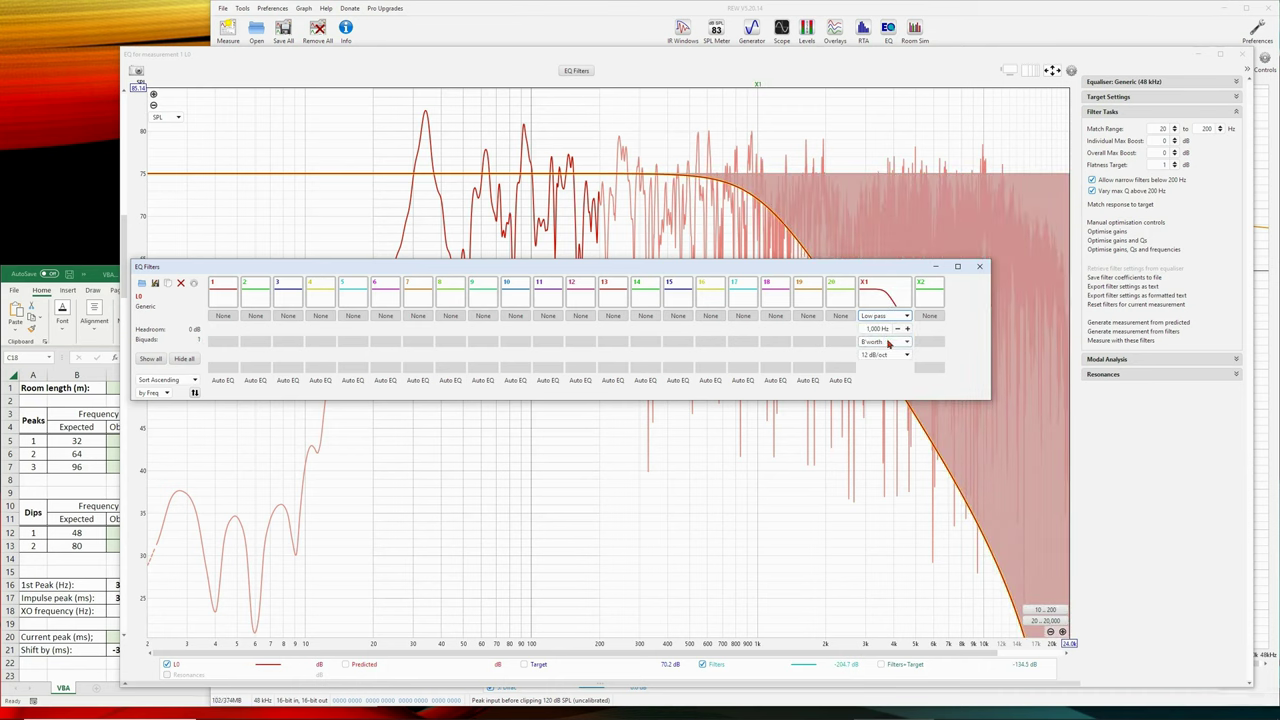
click(888, 330)
text(3000)
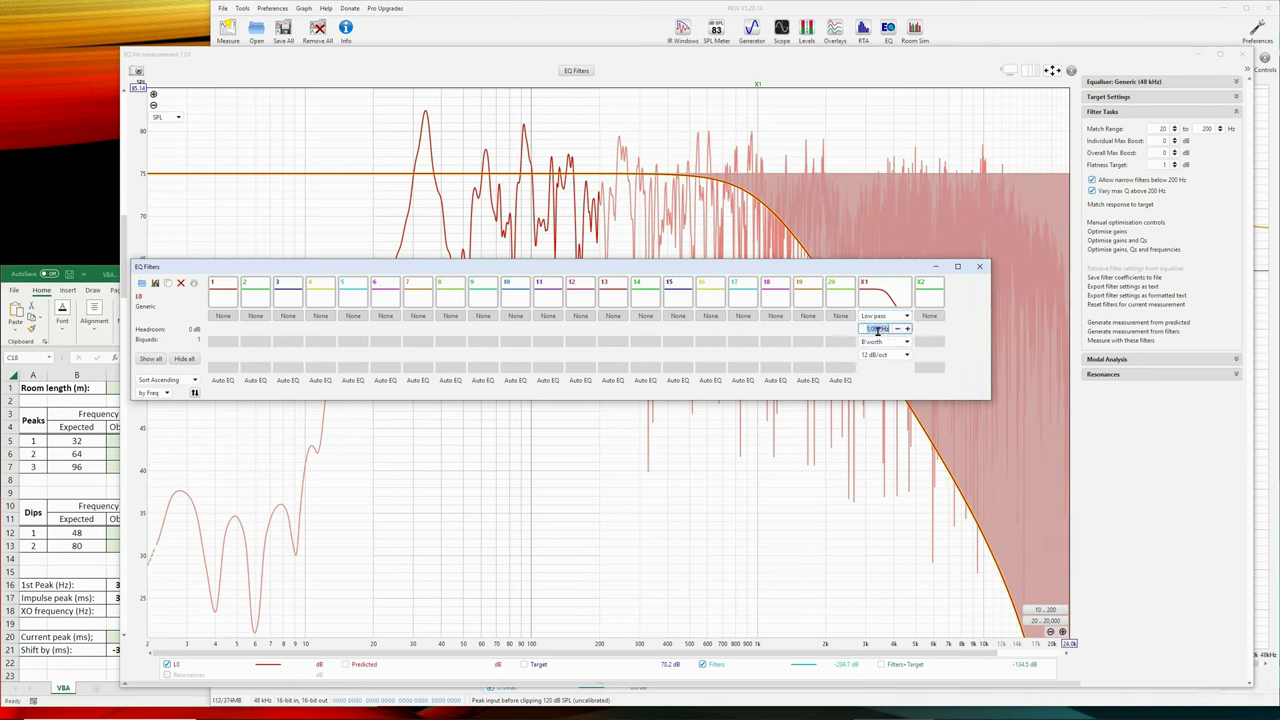
text(108)
key(Return)
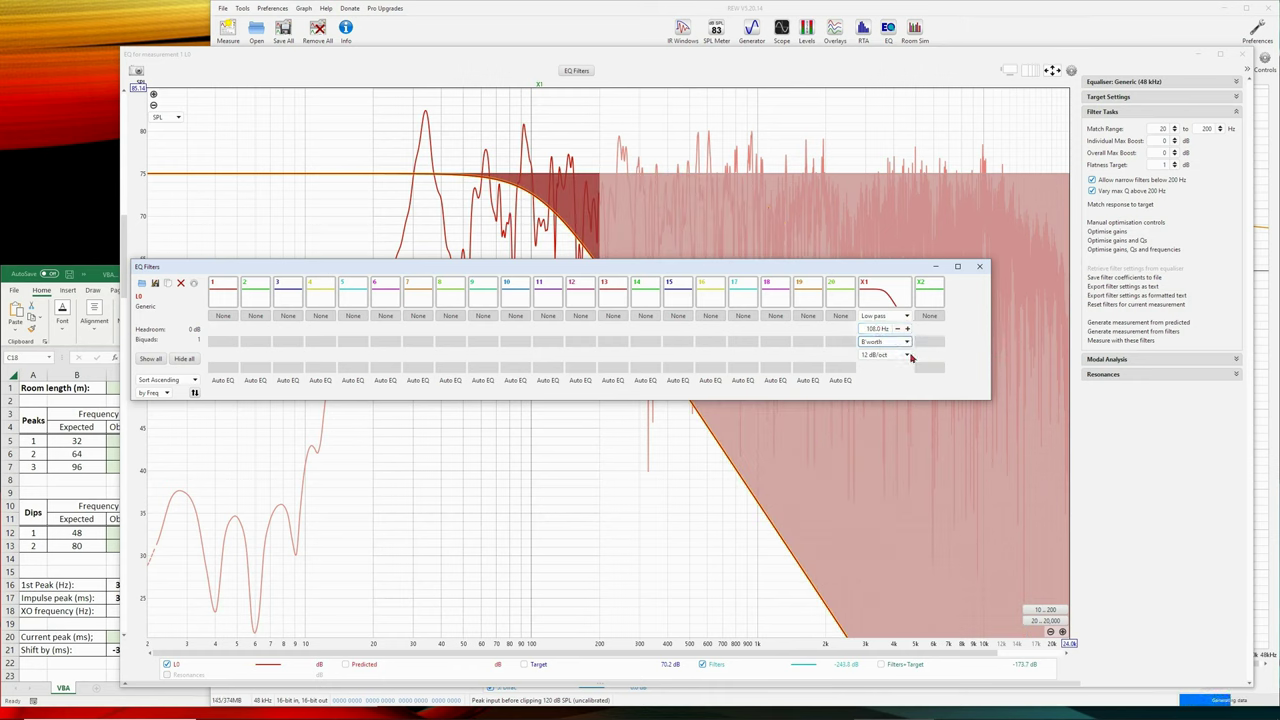
click(906, 355)
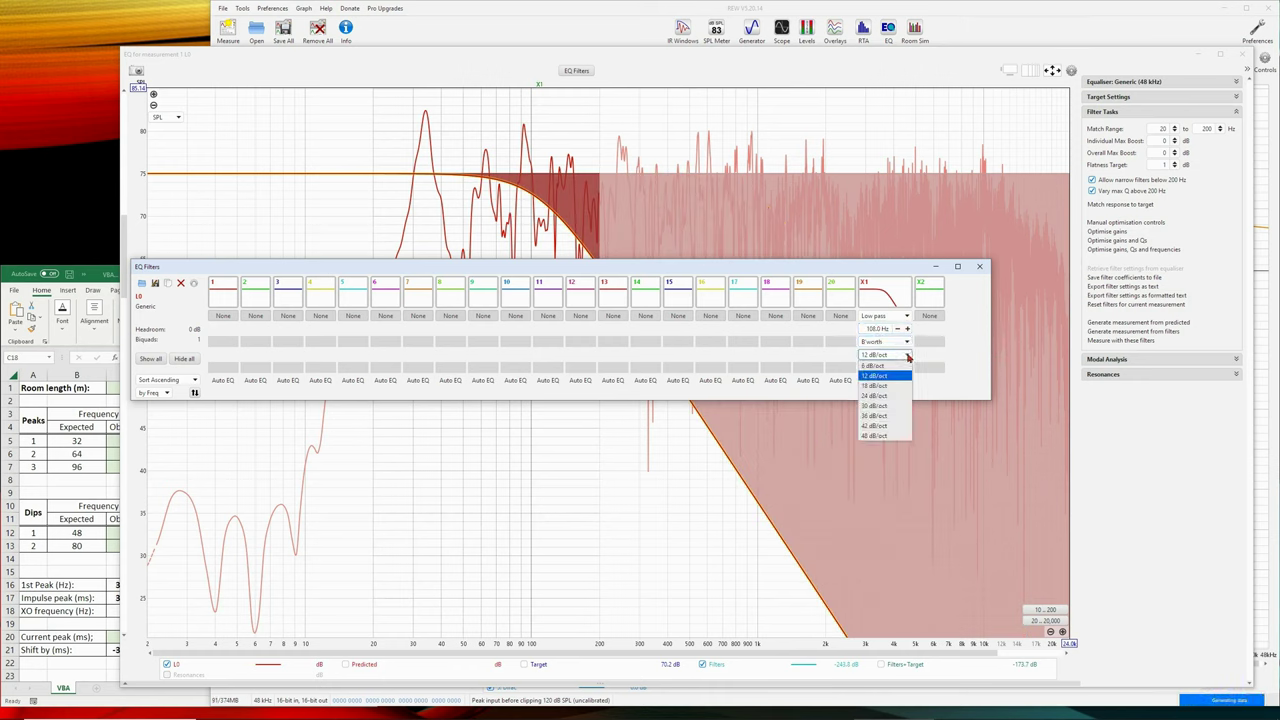
click(884, 436)
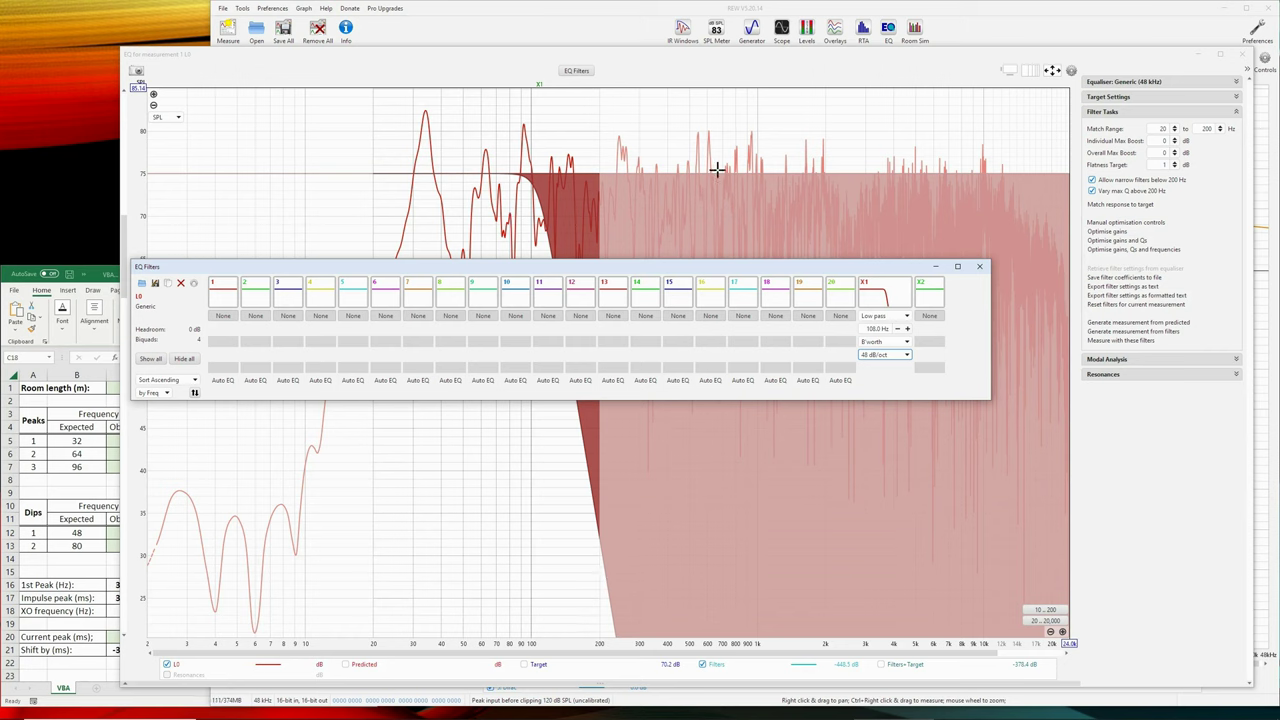
click(980, 267)
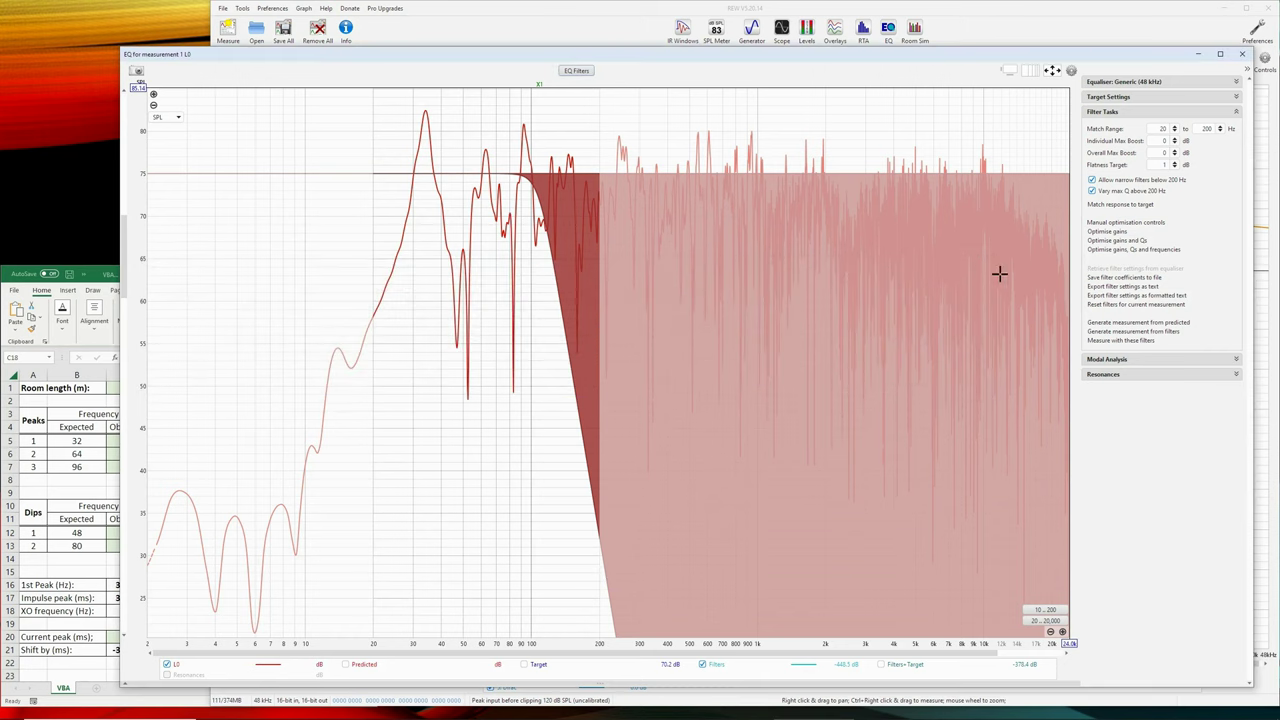
Step: Generate a measurement from the low-pass filter and rename it Lpf
click(1143, 331)
click(1242, 54)
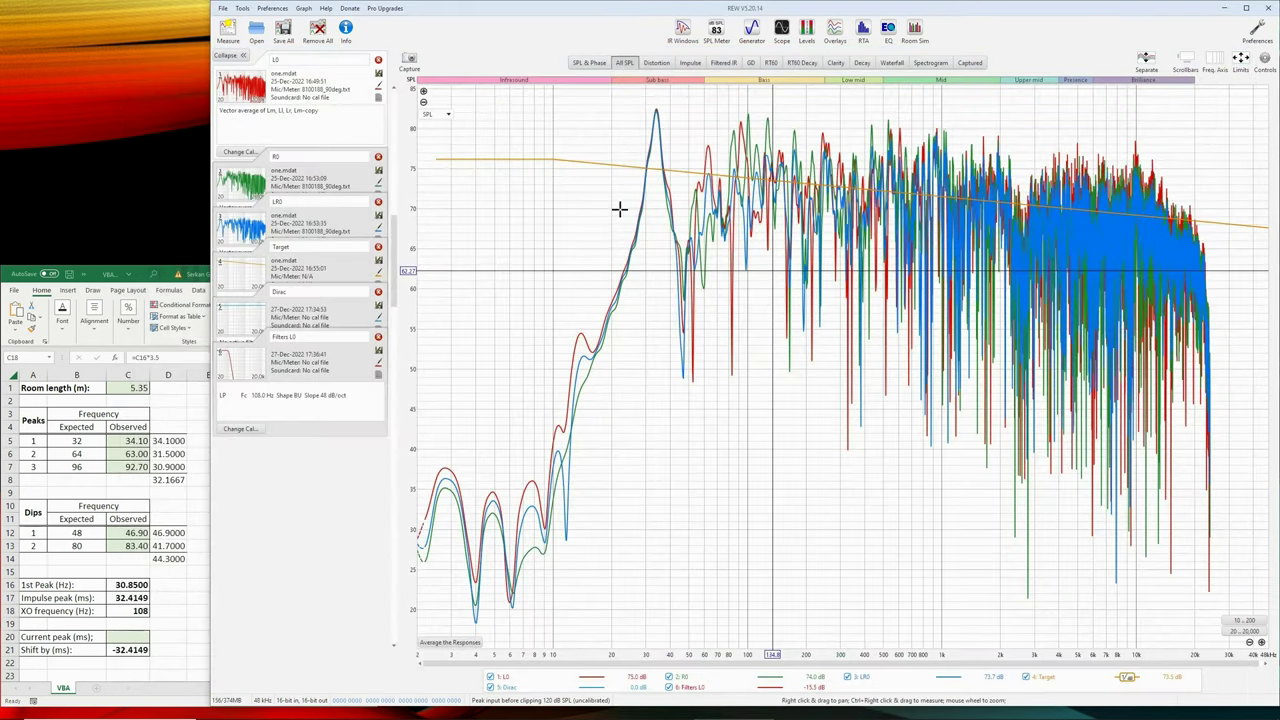
click(304, 337)
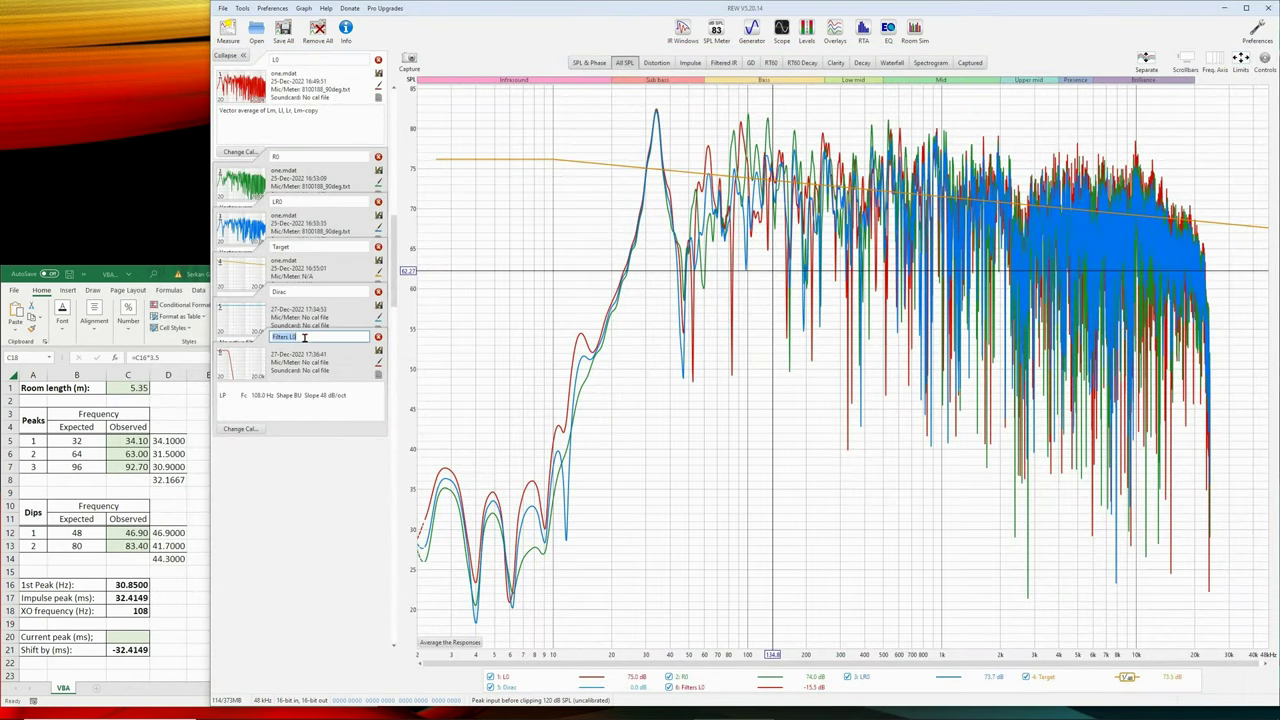
text(Lpf)
key(Return)
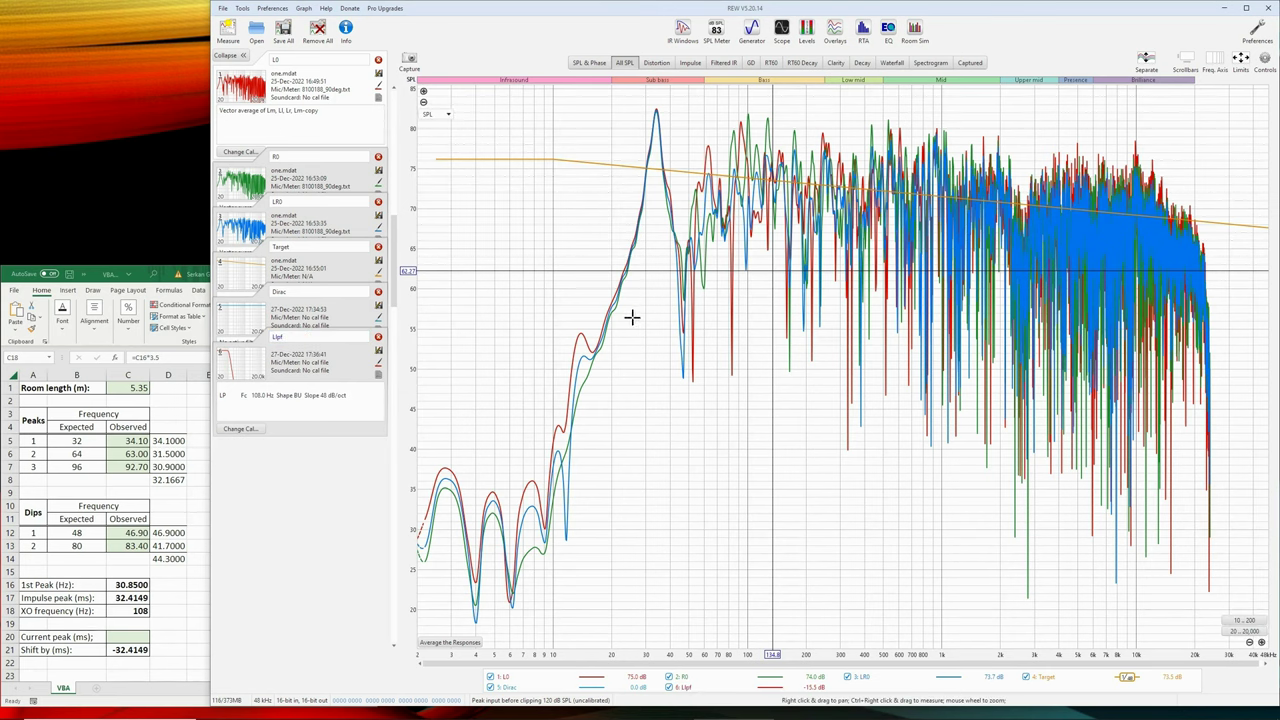
Step: Bring the Lpf curve into view on All SPL with LR0 and R0 hidden
drag(734, 467, 785, 395)
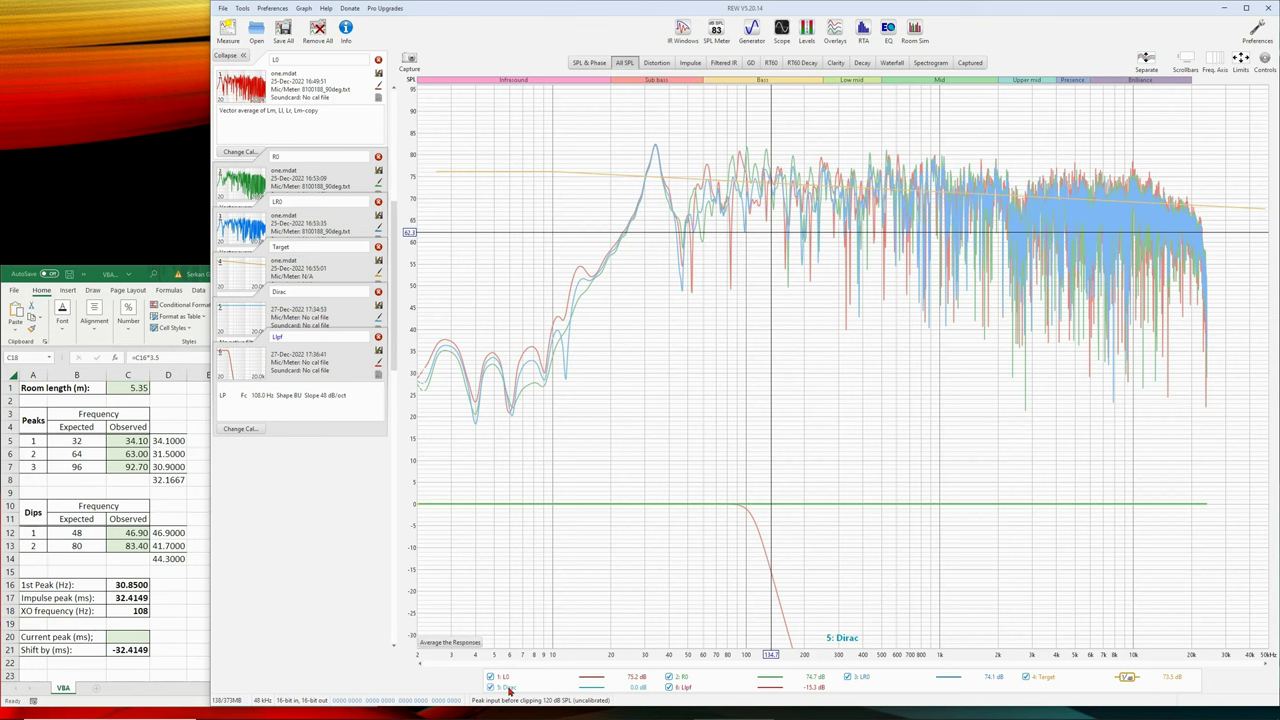
click(847, 677)
click(670, 677)
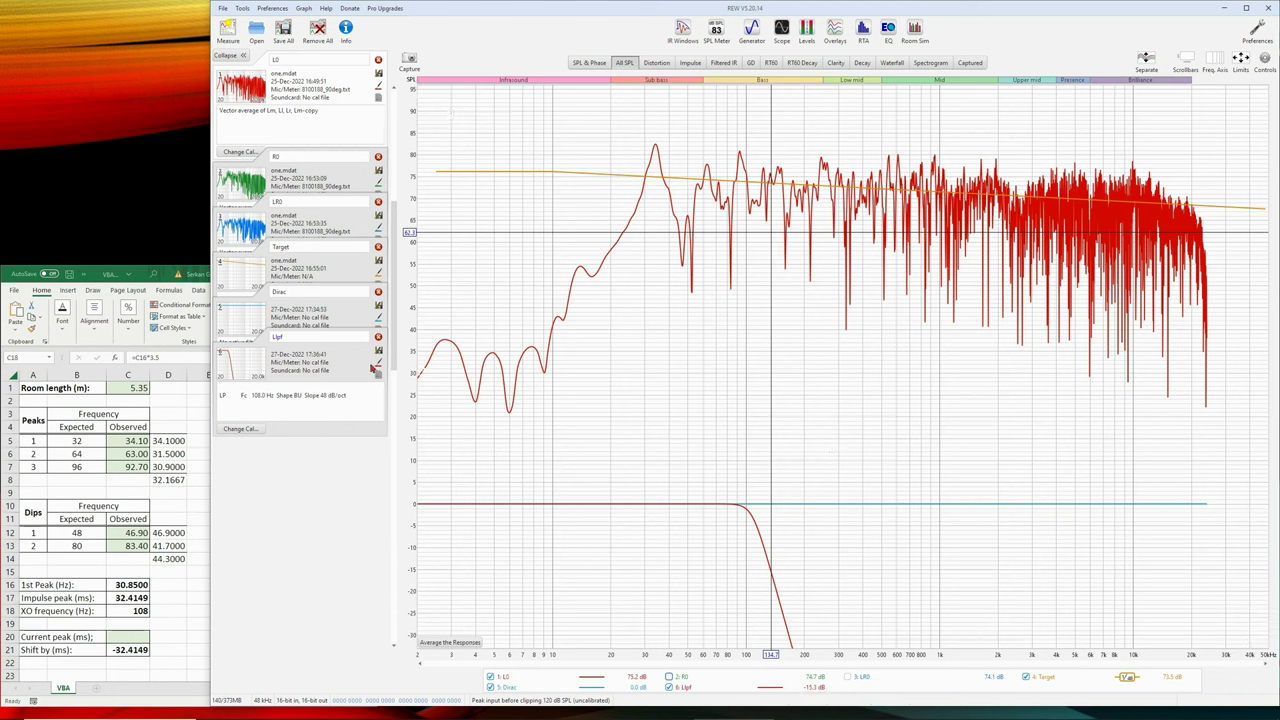
scroll(360, 368, down, 2)
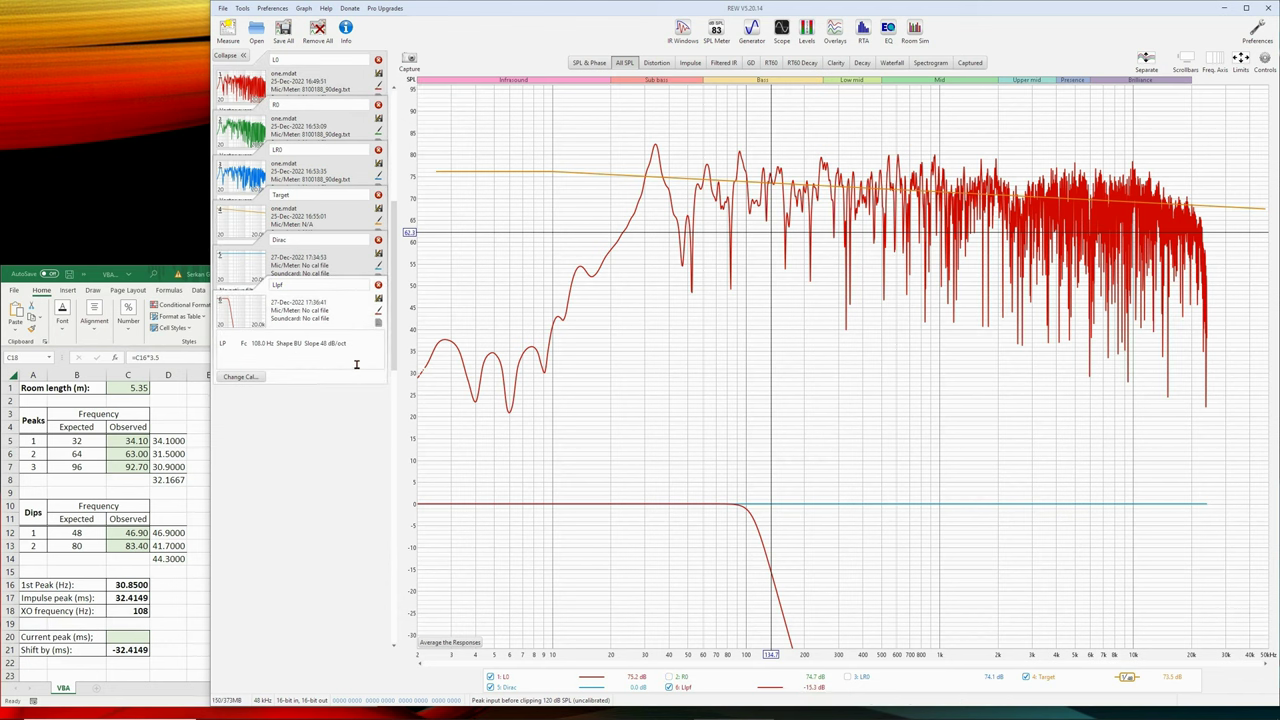
Step: Create Llpf-MP, a minimum-phase copy of the Llpf measurement
click(1265, 60)
click(1183, 97)
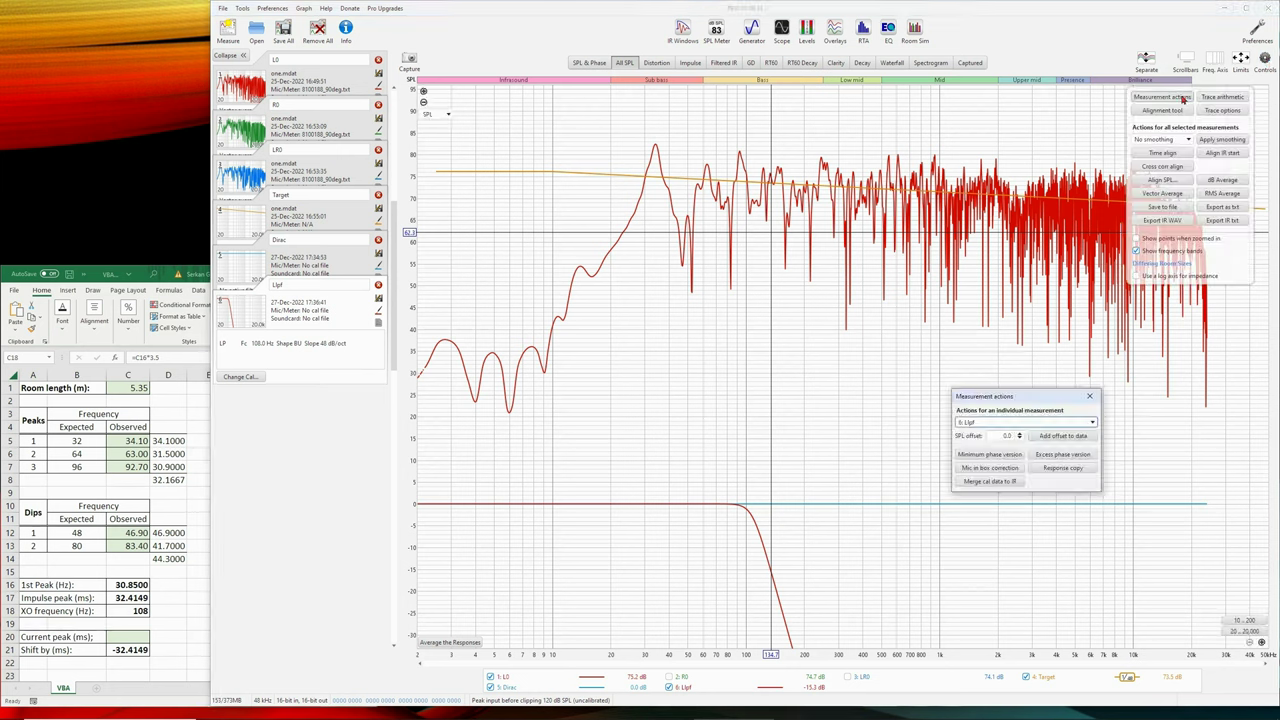
click(989, 454)
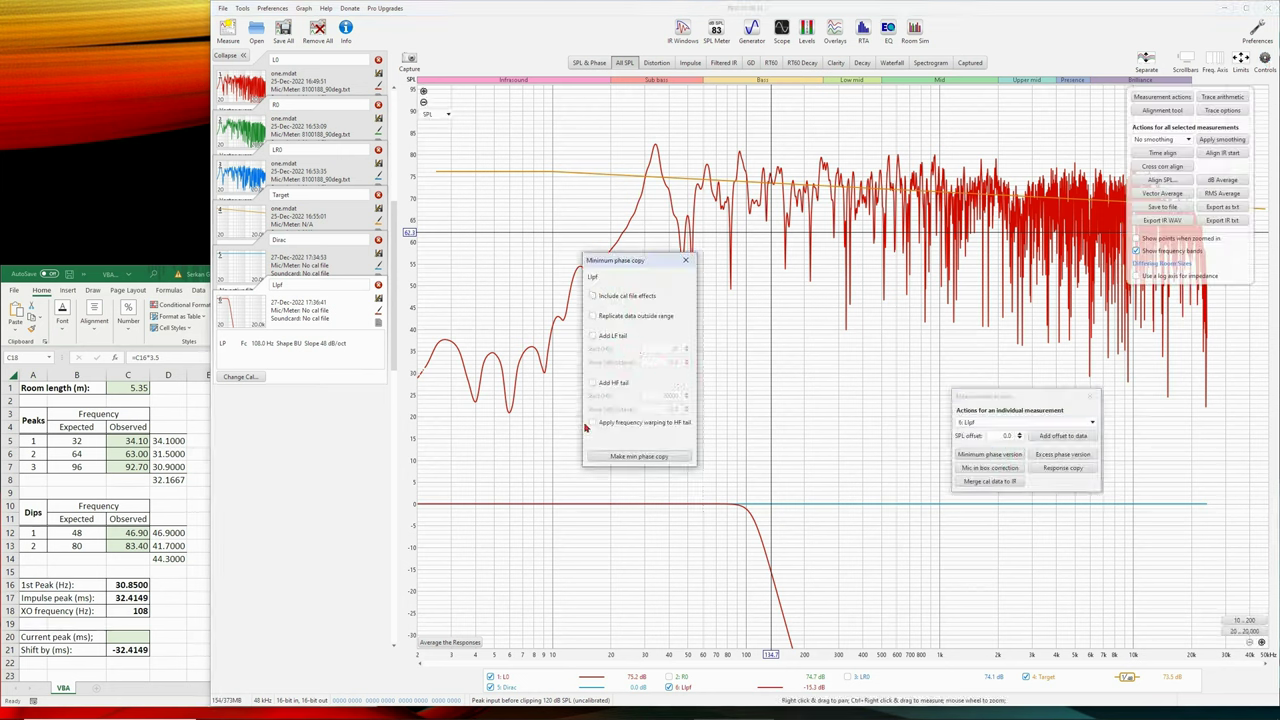
click(640, 456)
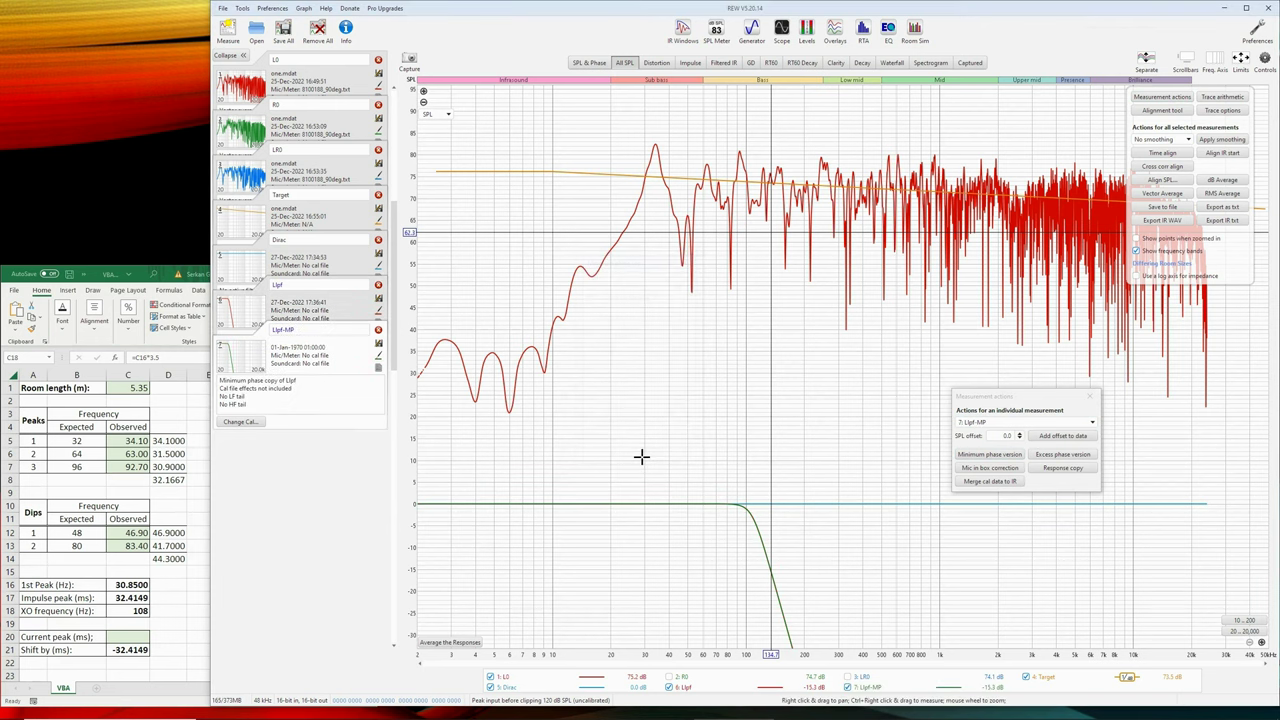
click(1090, 397)
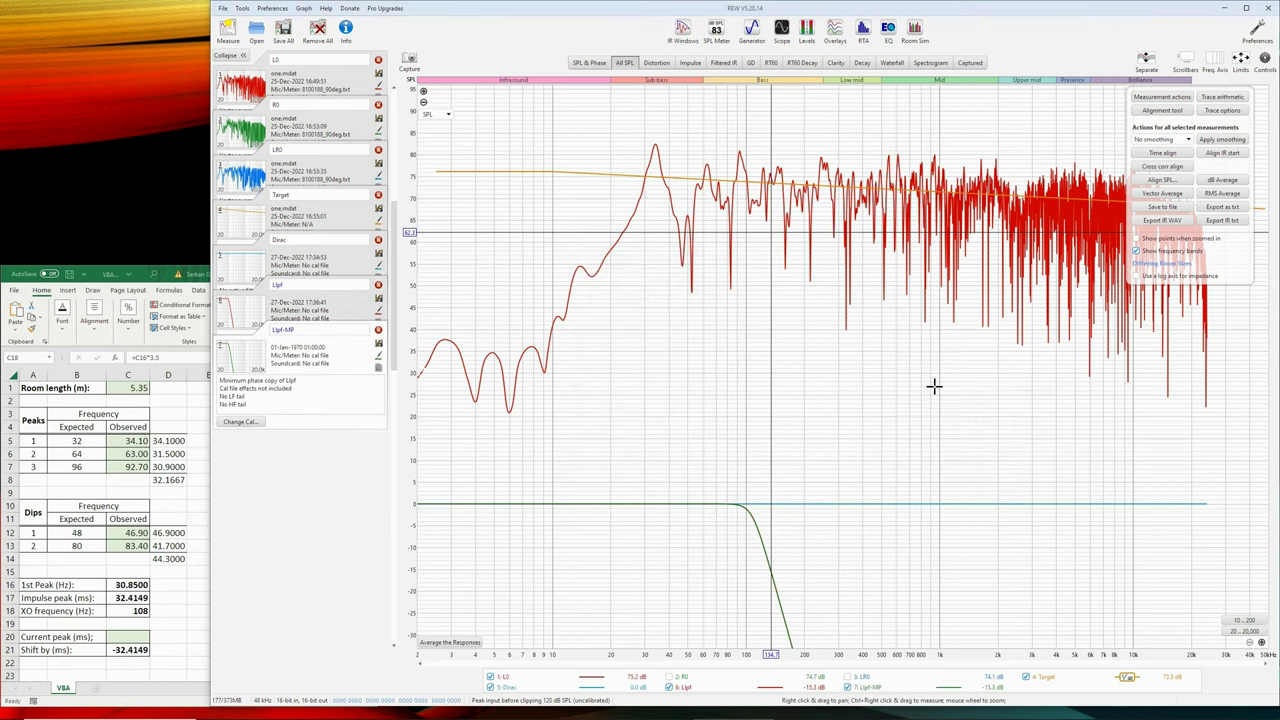
Step: Compare Llpf-MP's phase with polarity inverted and restored, then return to All SPL
click(589, 62)
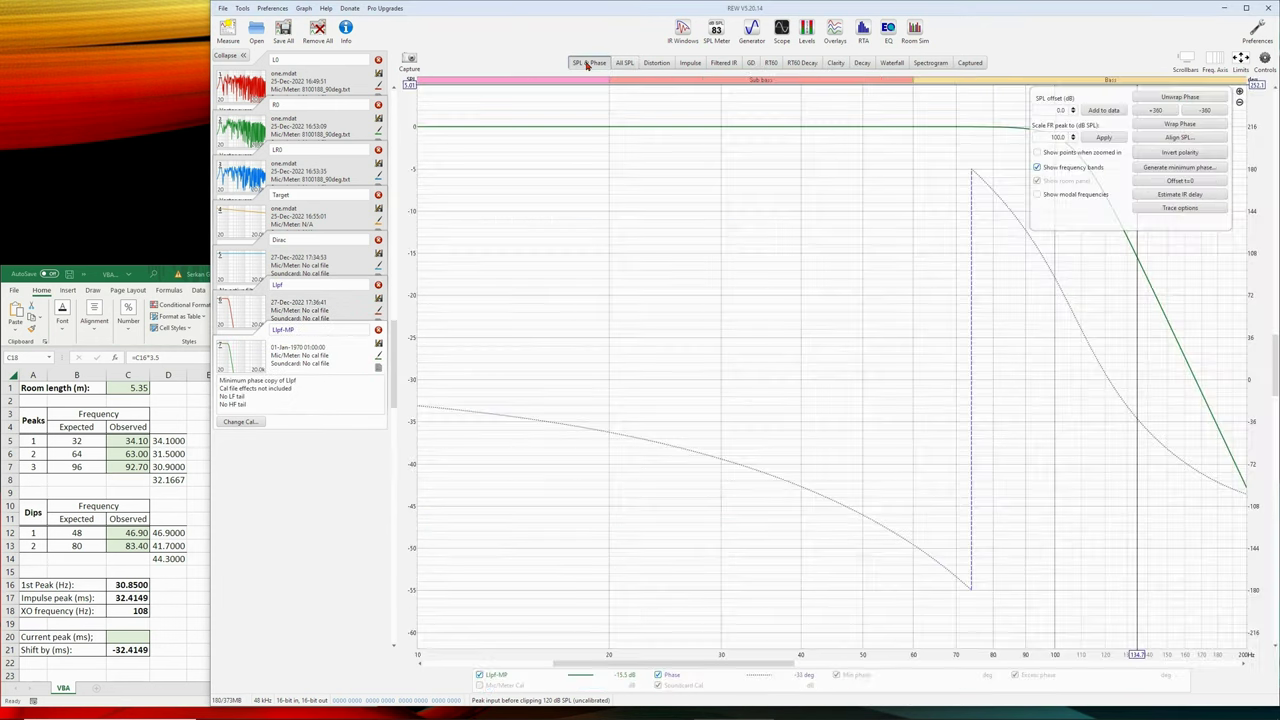
click(1152, 153)
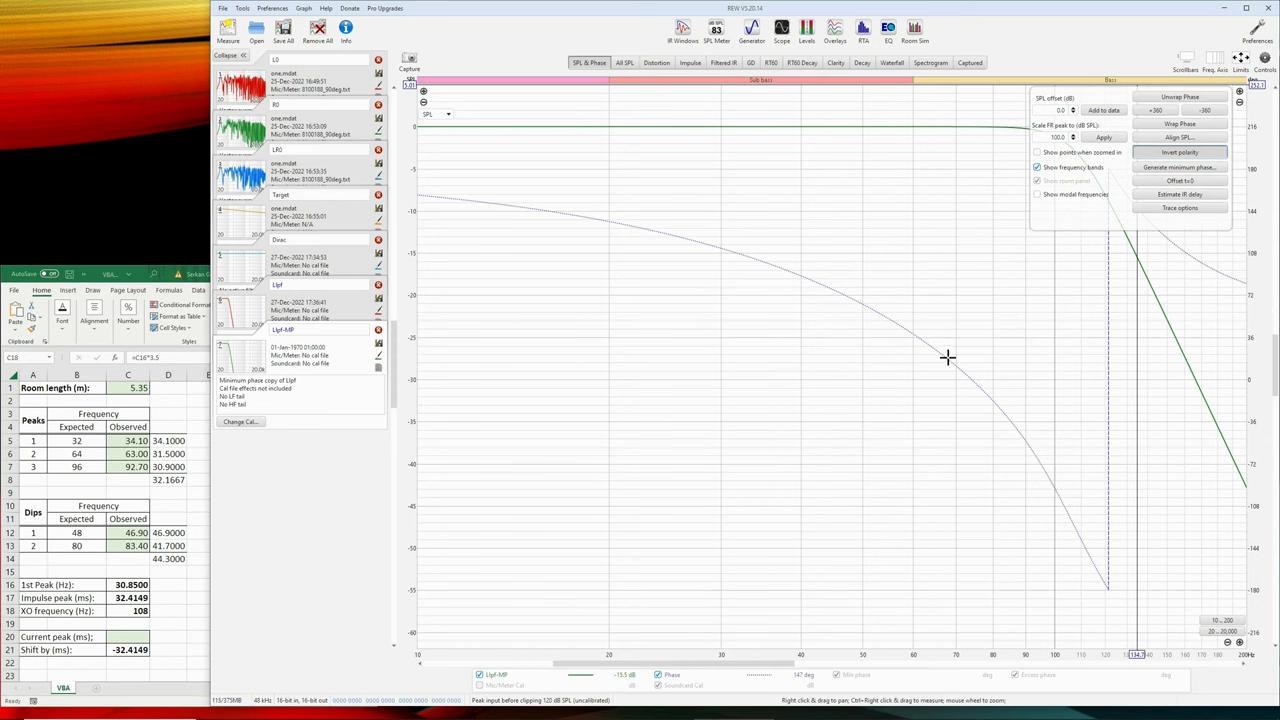
click(1179, 152)
click(1179, 152)
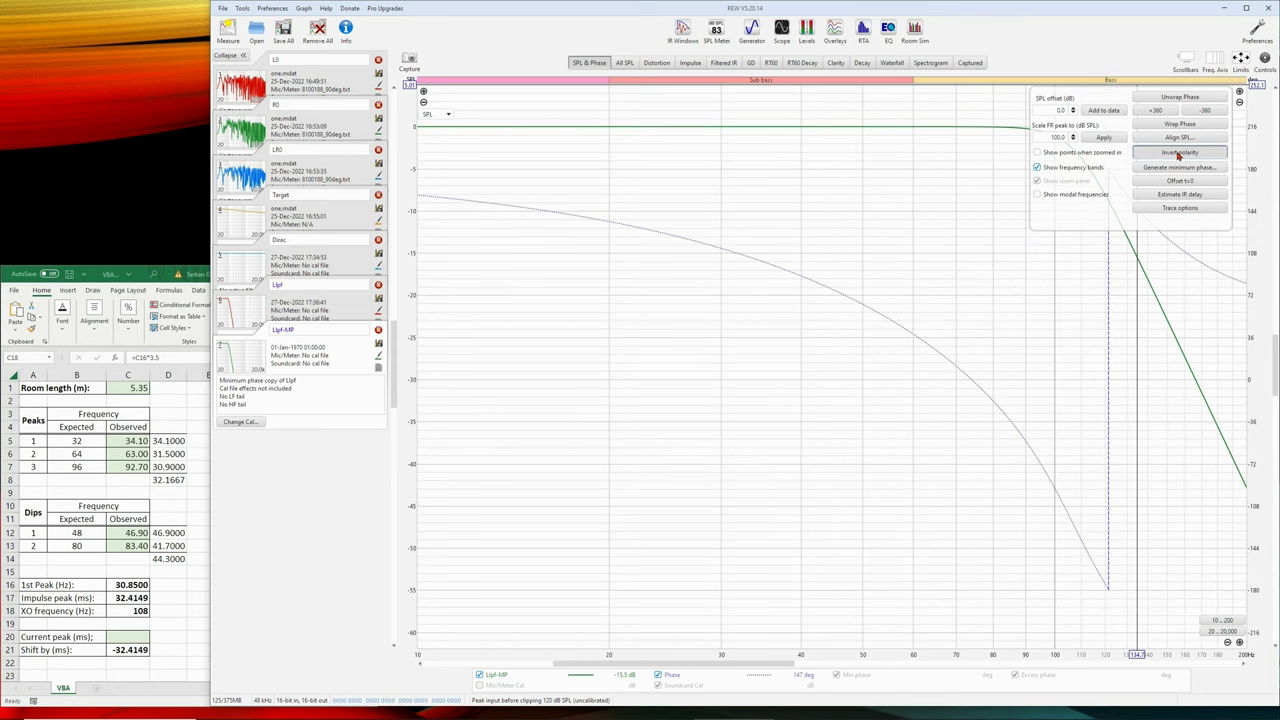
click(1179, 152)
click(1179, 152)
key(alt+2)
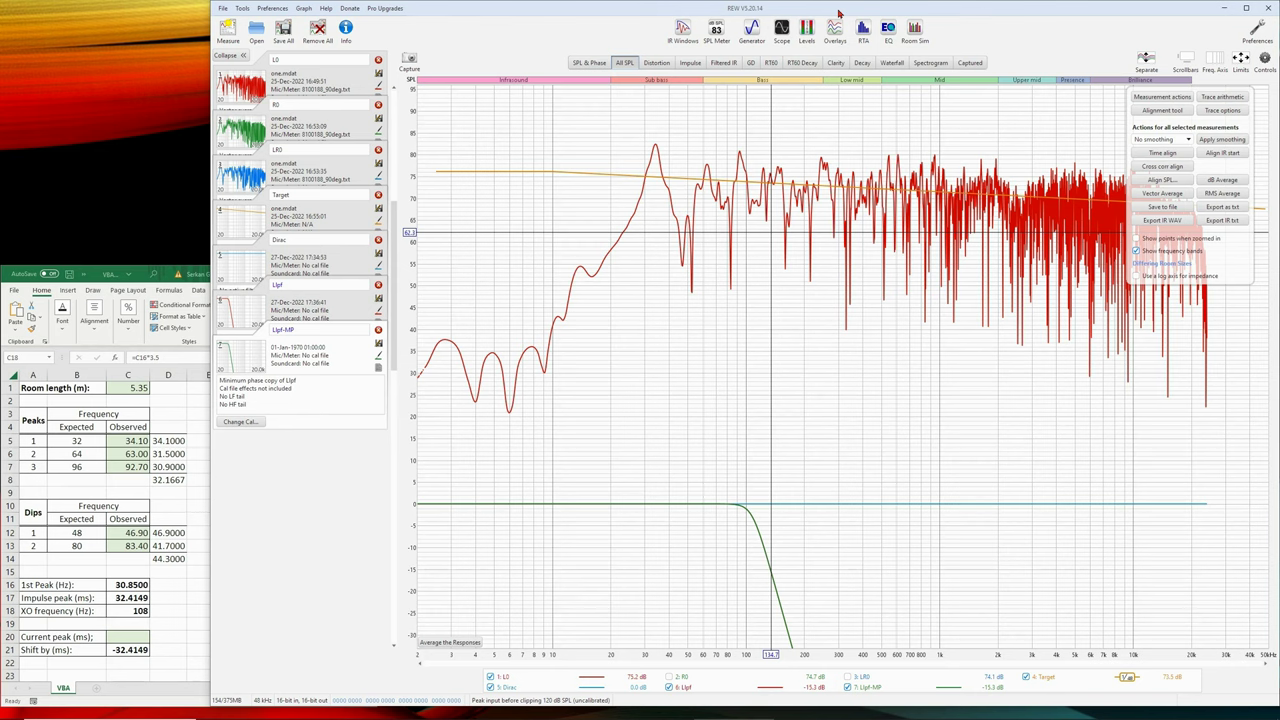
Step: Show the Llpf-MP impulse at ±120 vertical range and zoom toward its peak
click(698, 64)
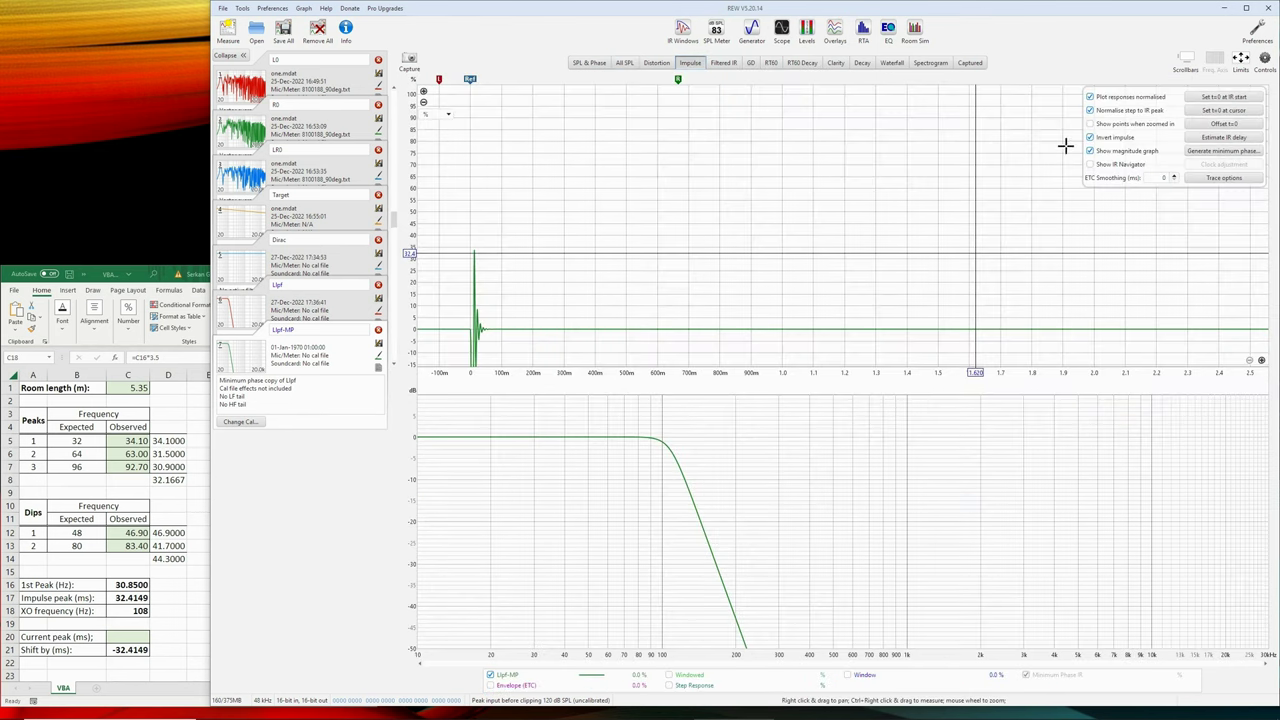
click(1240, 62)
click(907, 398)
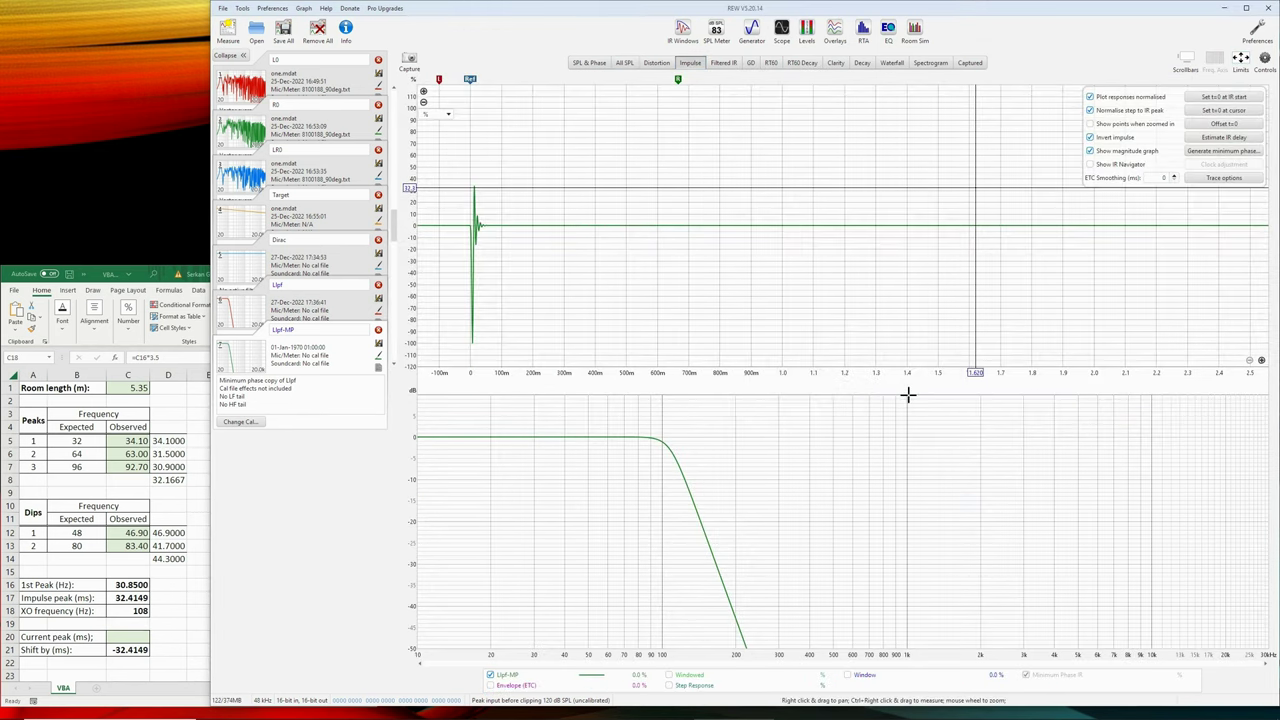
click(471, 343)
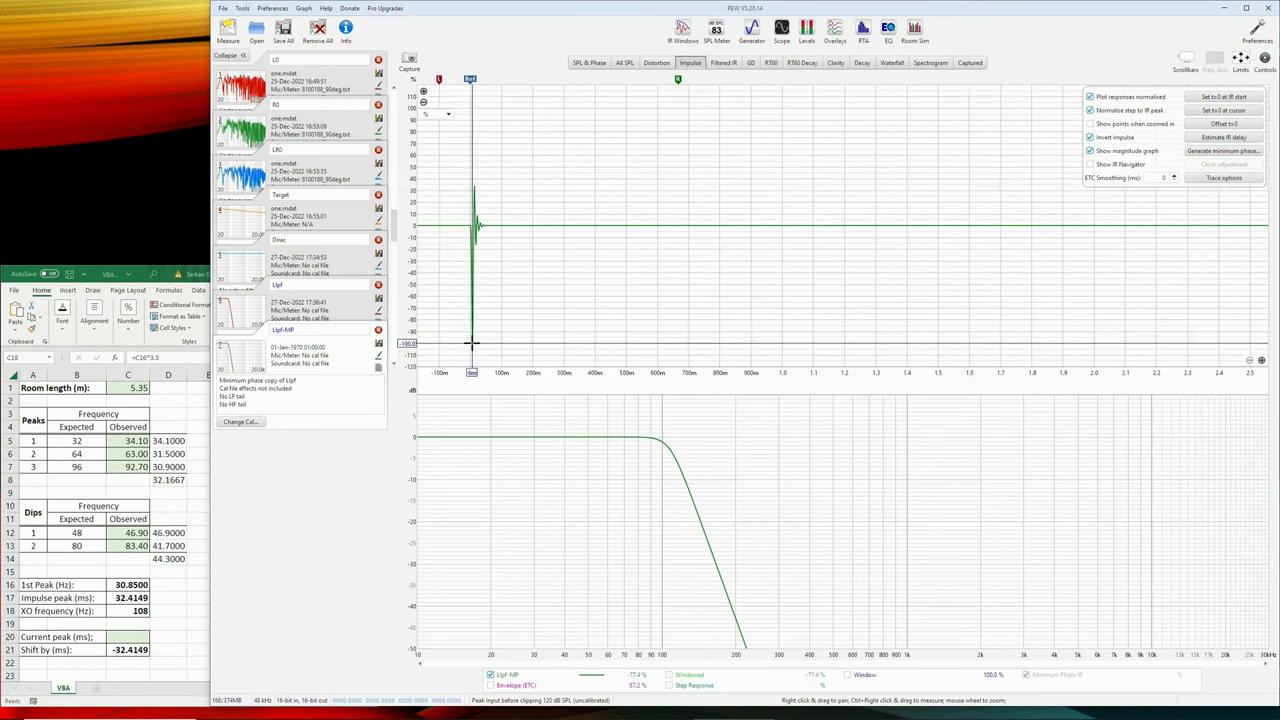
click(1262, 361)
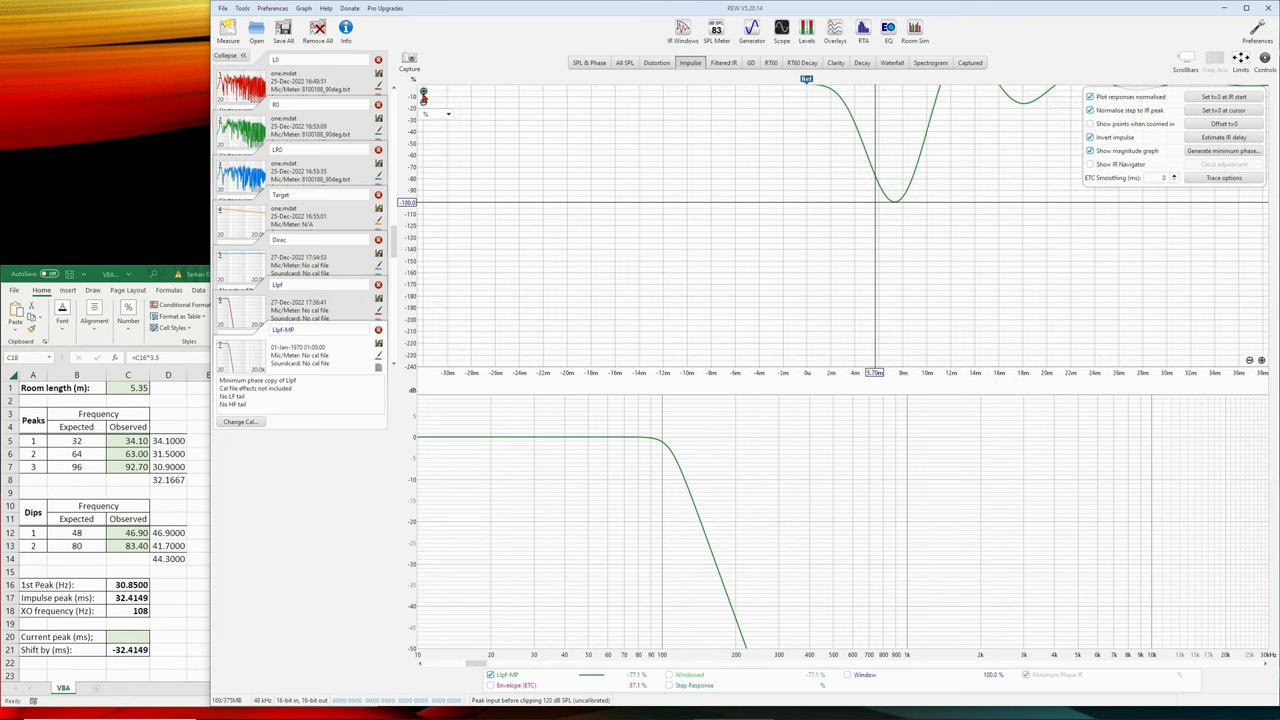
click(423, 93)
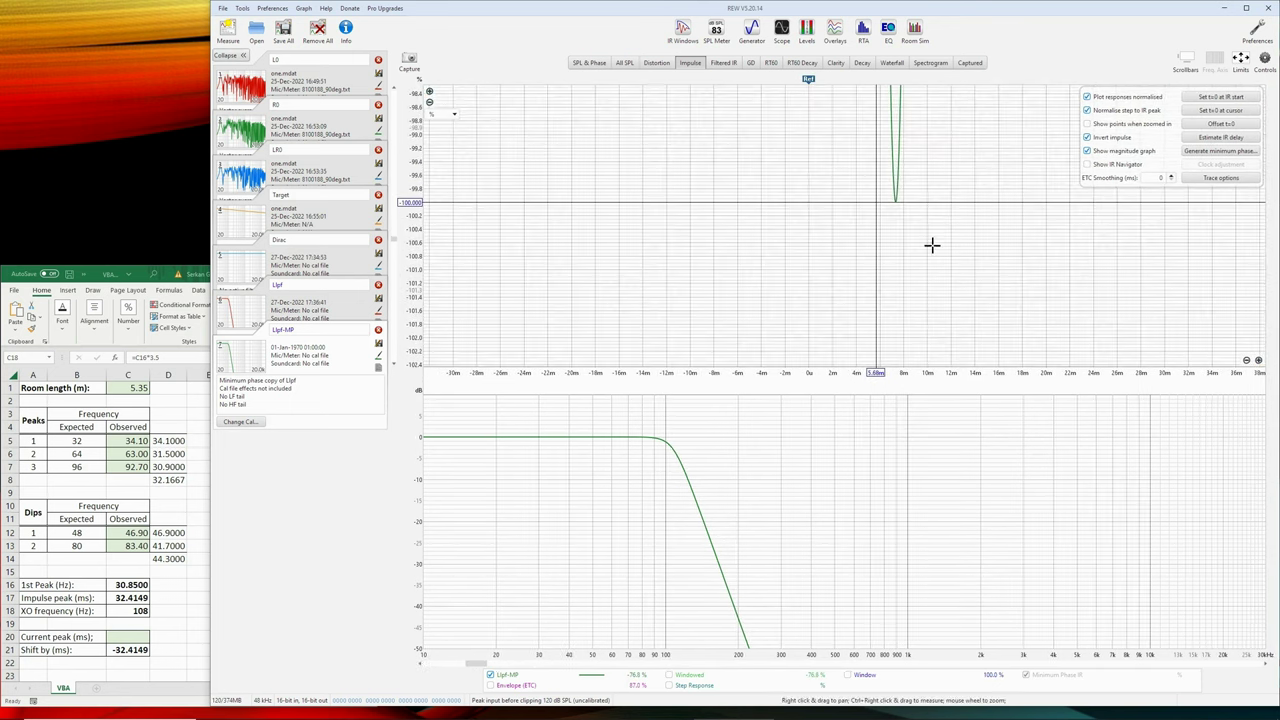
click(1258, 359)
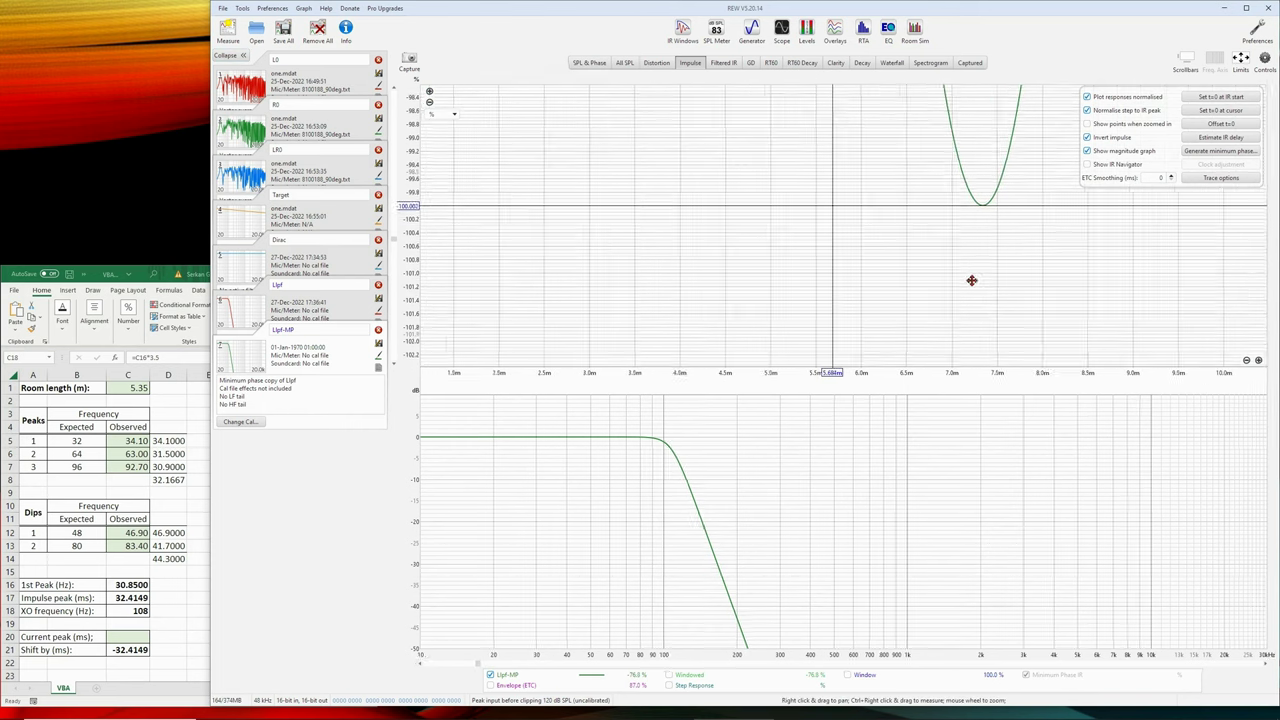
drag(920, 280, 757, 220)
Step: Zoom tightly onto the peak tip and mark it at 7.3423 ms
click(428, 92)
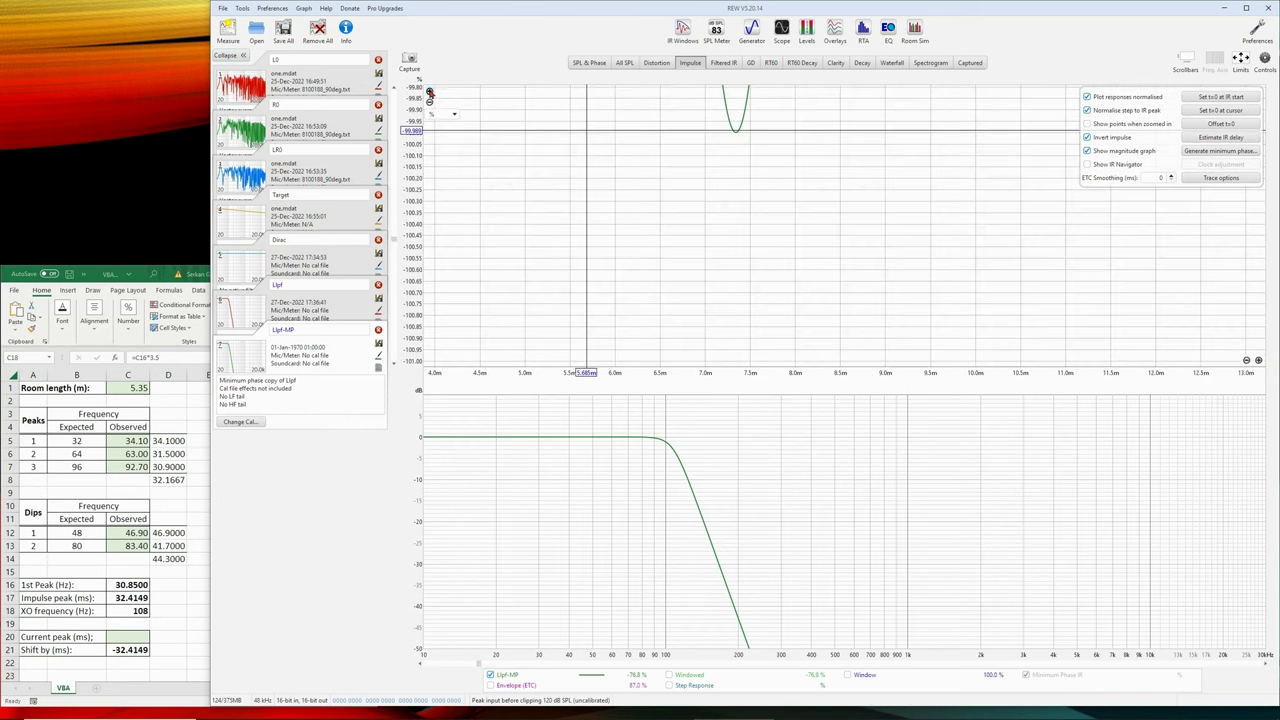
click(429, 92)
click(429, 92)
click(429, 92)
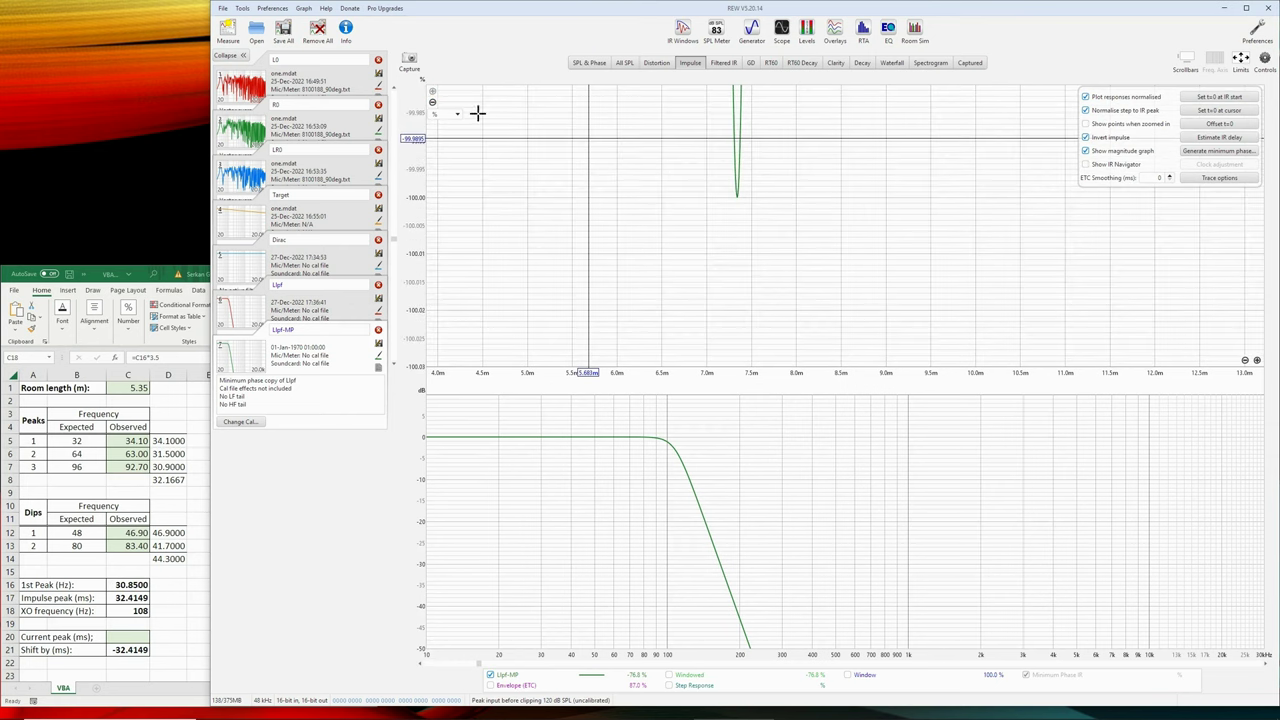
click(1257, 359)
click(1257, 359)
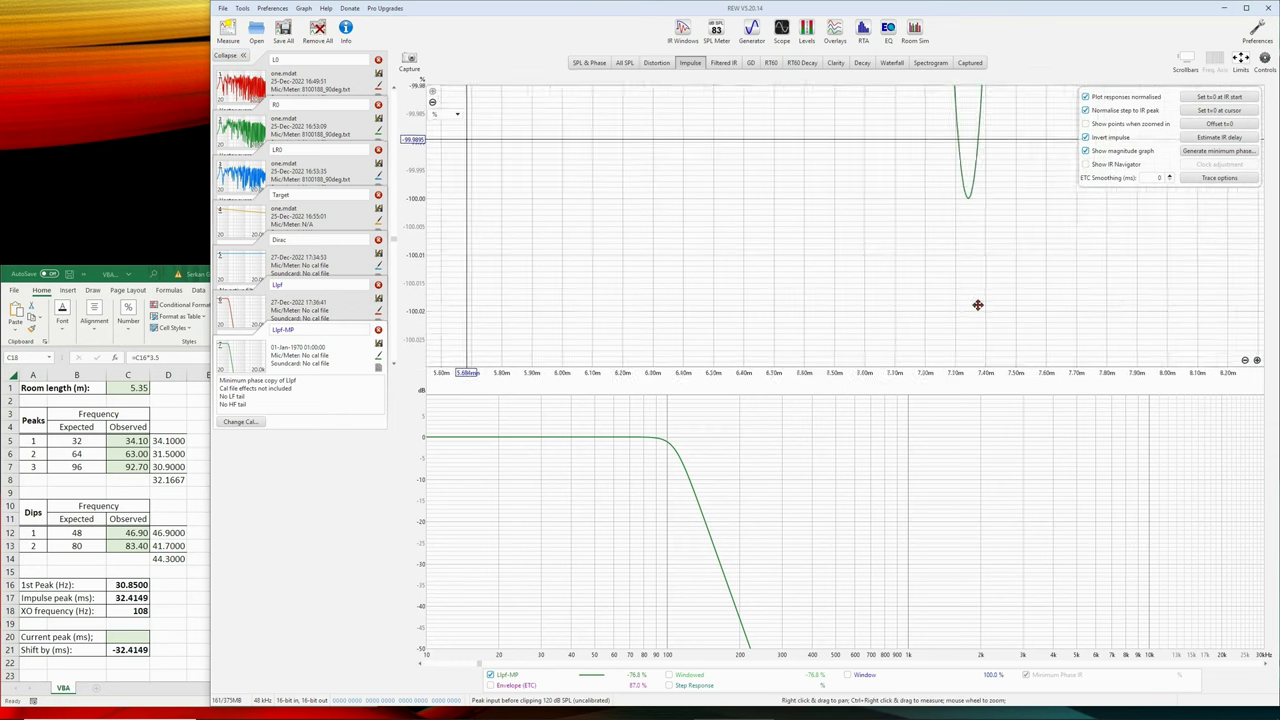
click(1257, 359)
drag(741, 289, 791, 262)
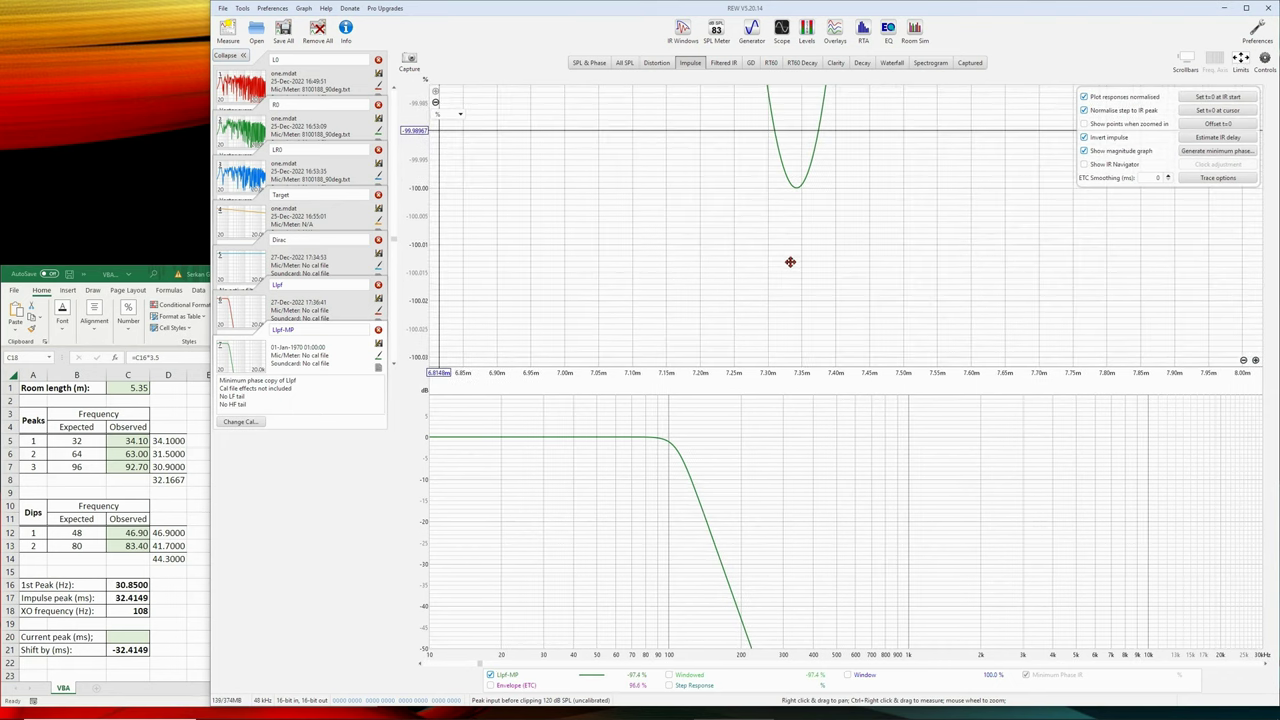
click(795, 192)
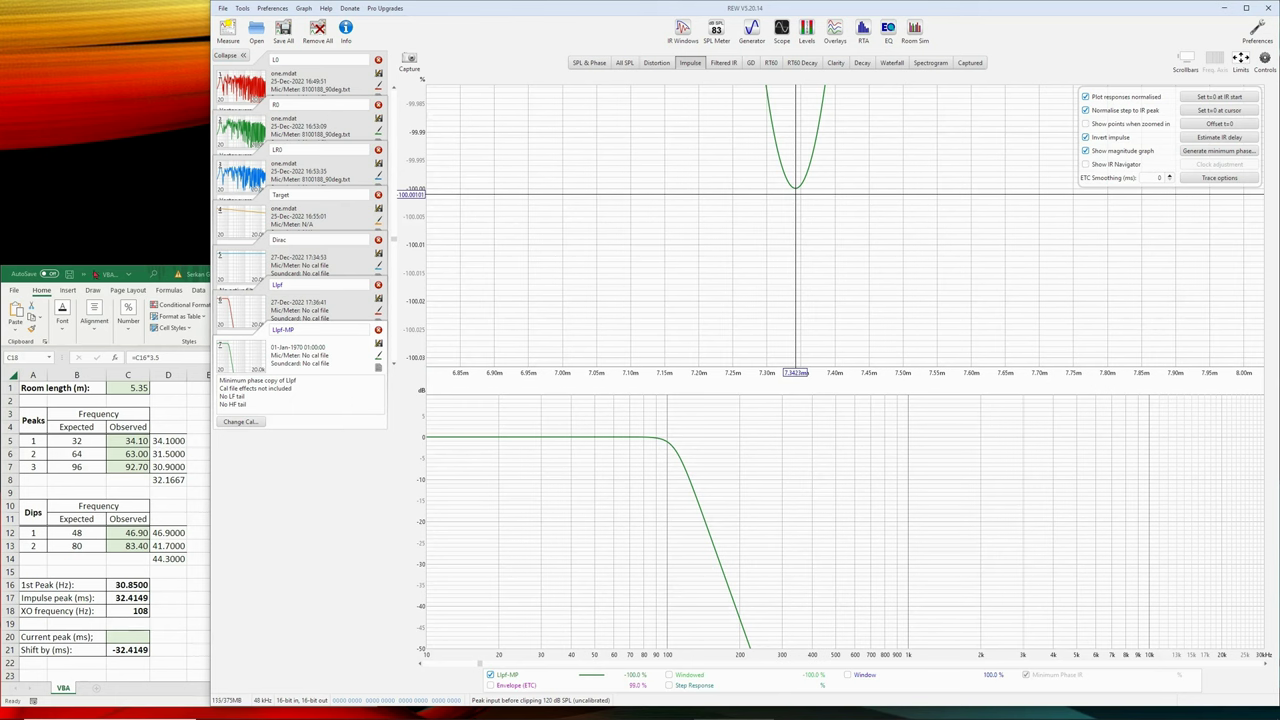
Step: Enter 7.3423 as the current peak in C20 and check C21's =C20-C17 shift formula
click(95, 273)
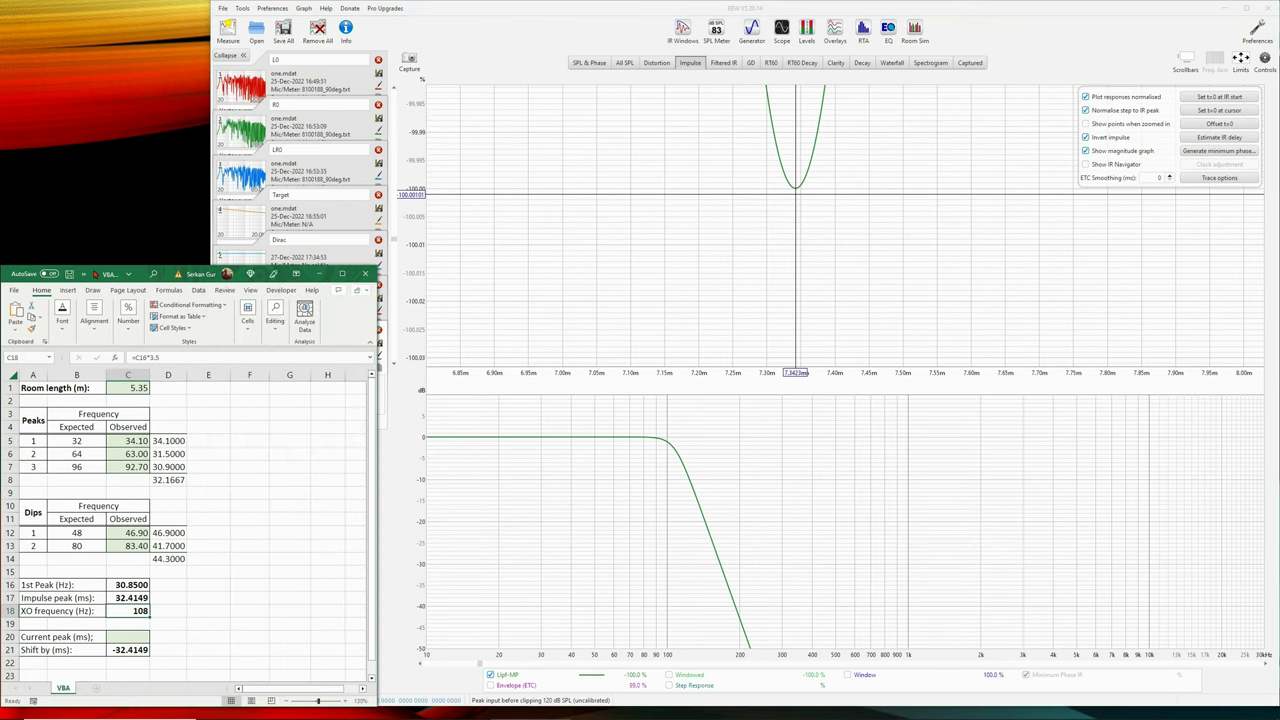
click(133, 597)
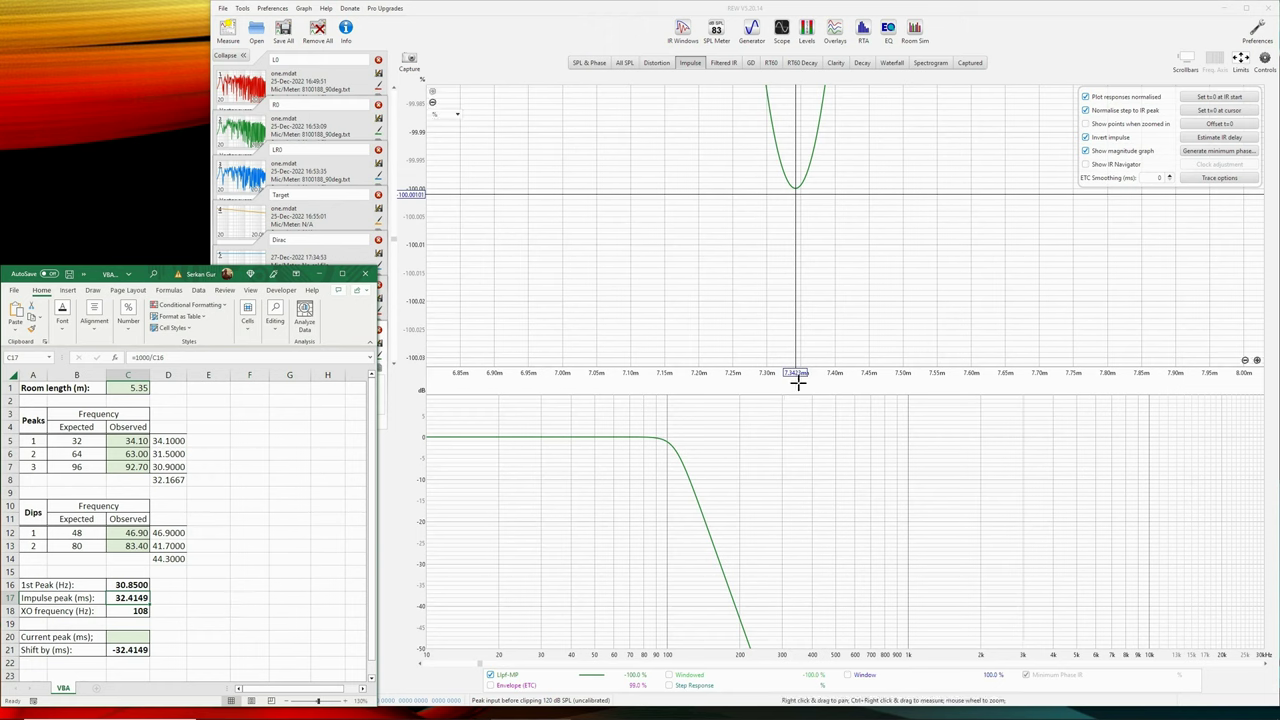
click(134, 636)
text(7.3423)
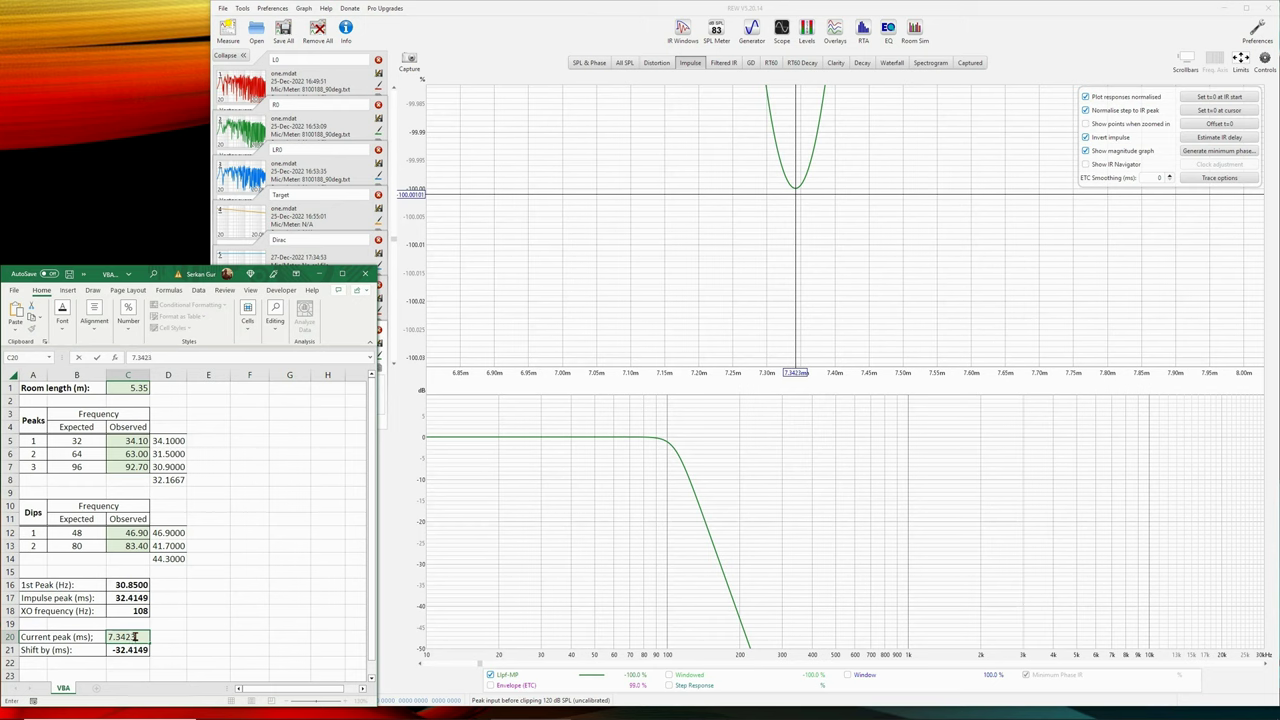
key(Return)
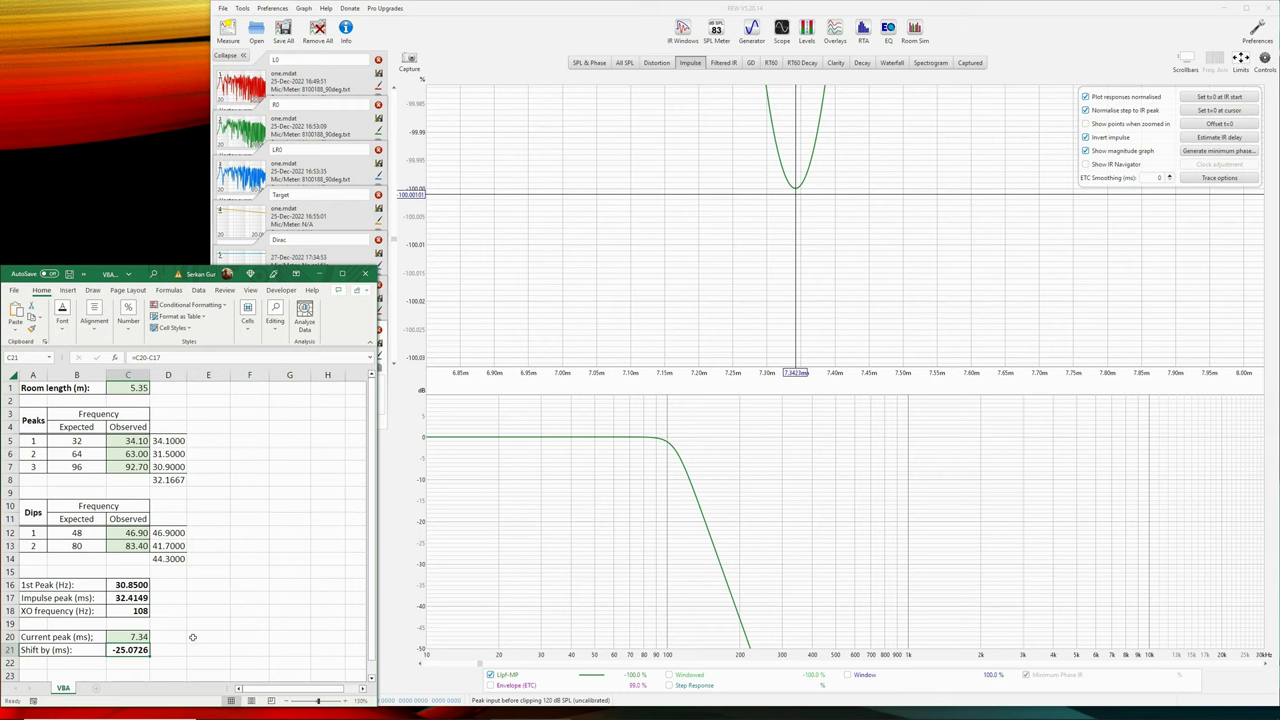
key(F2)
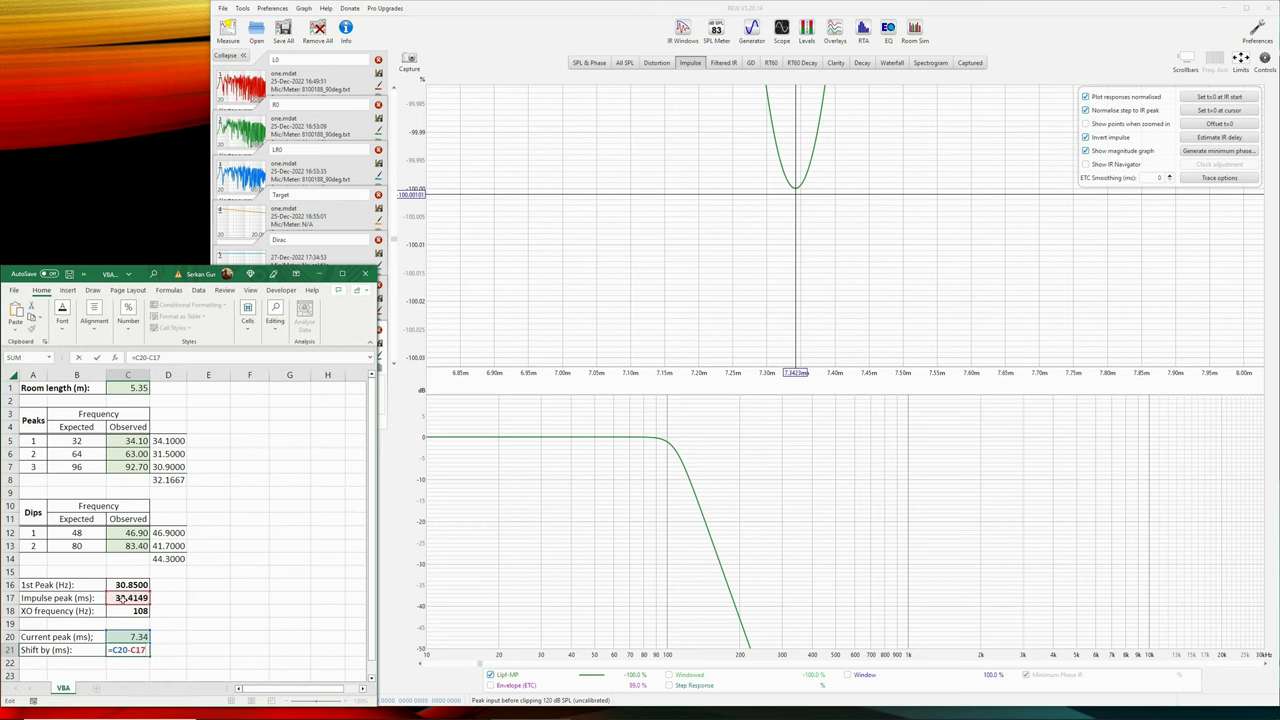
key(Escape)
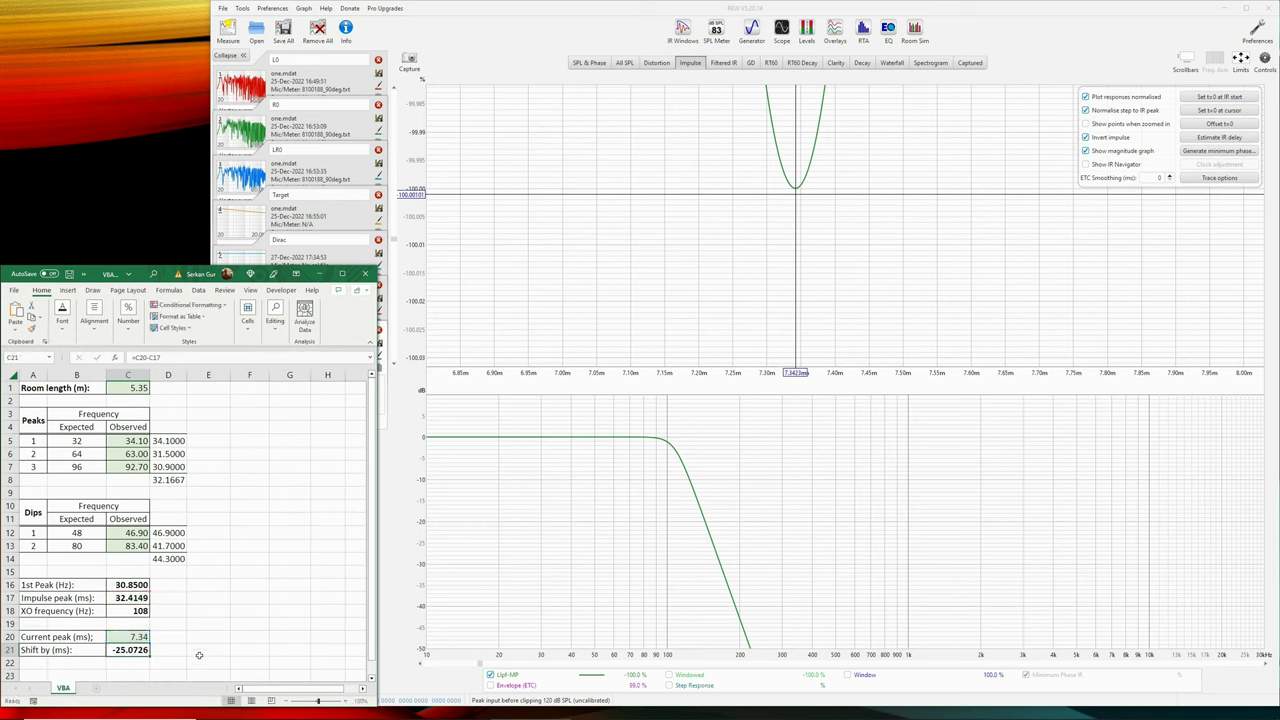
Step: Apply a -25.0726 ms t=0 offset to the Llpf-MP measurement
click(1220, 124)
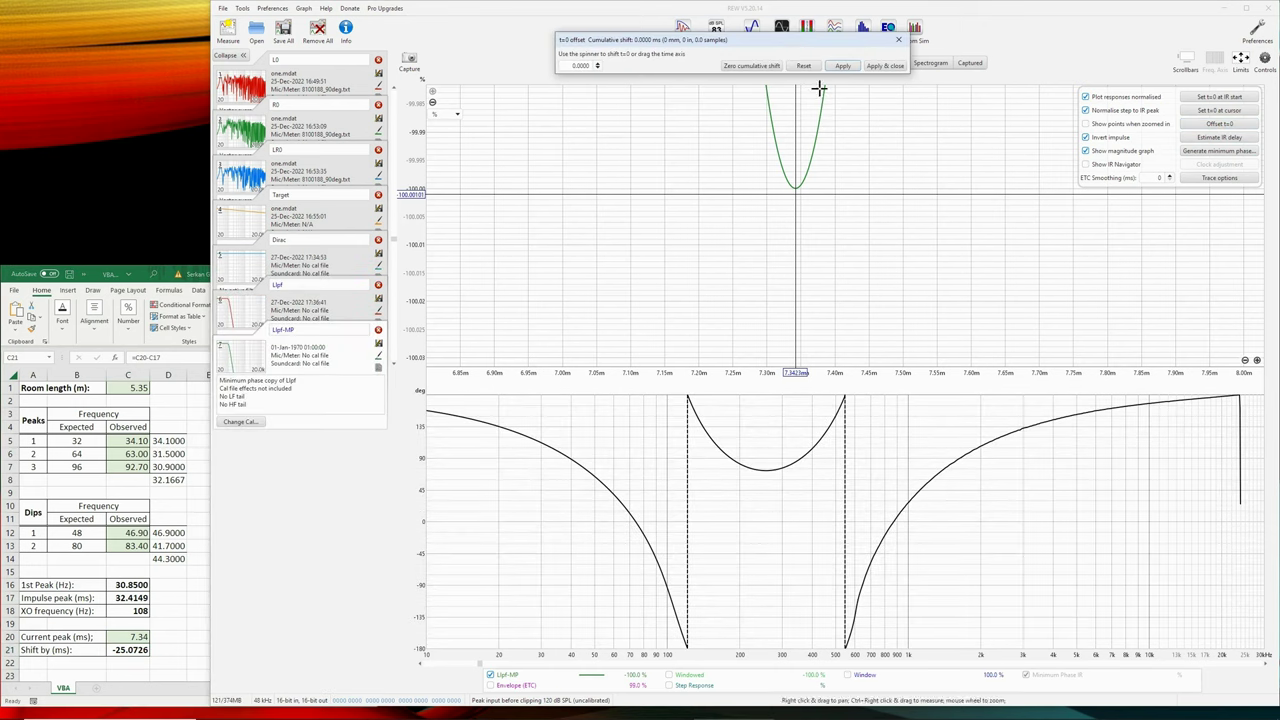
drag(713, 45, 997, 279)
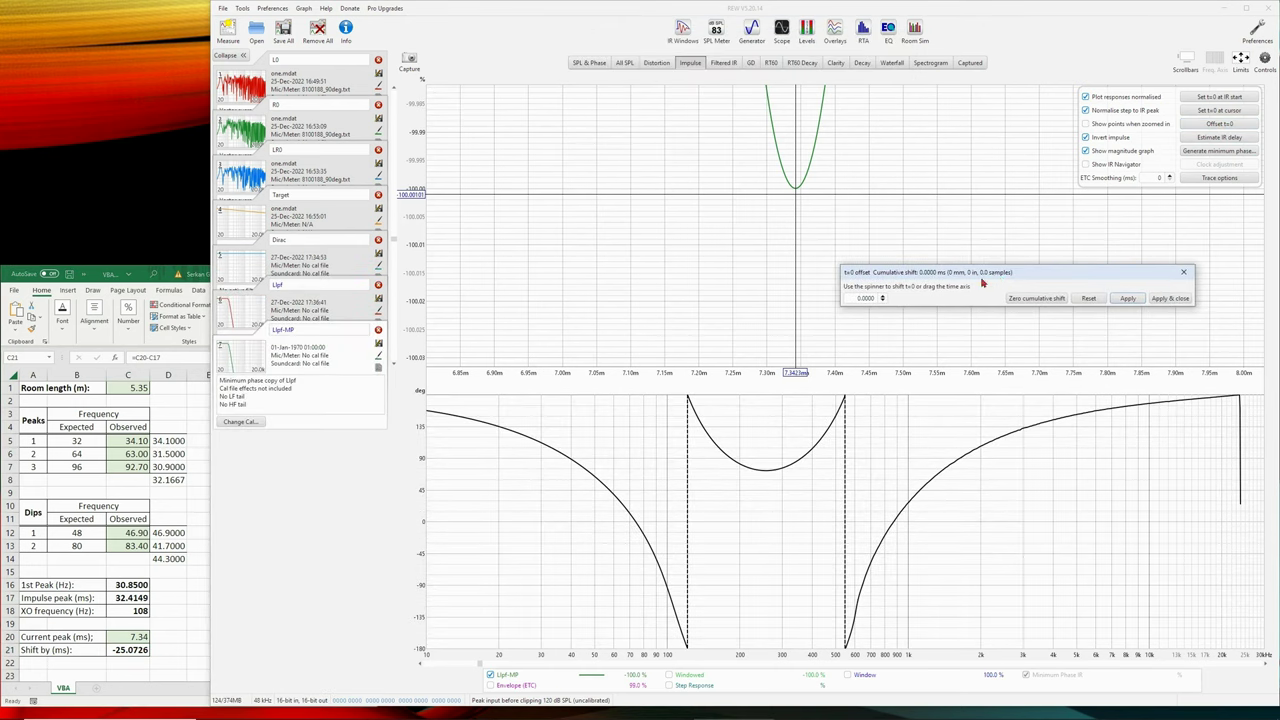
double_click(866, 298)
text(-25.0726)
key(Return)
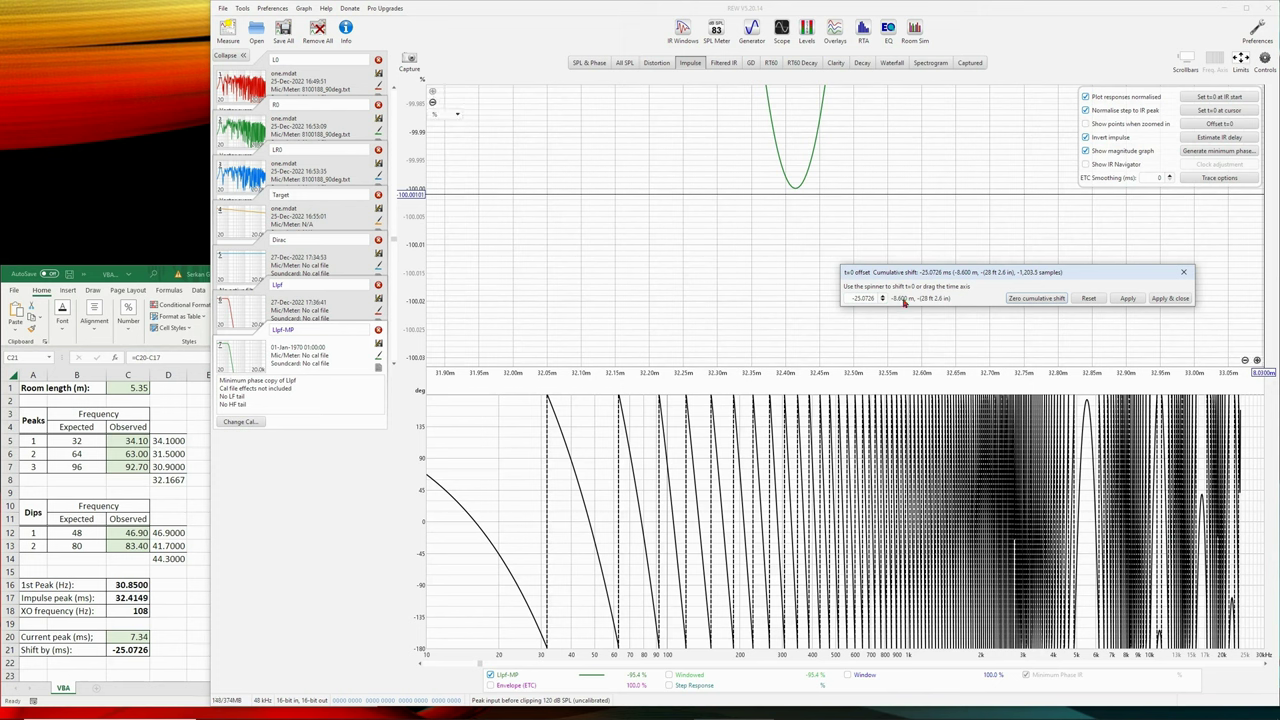
click(1127, 298)
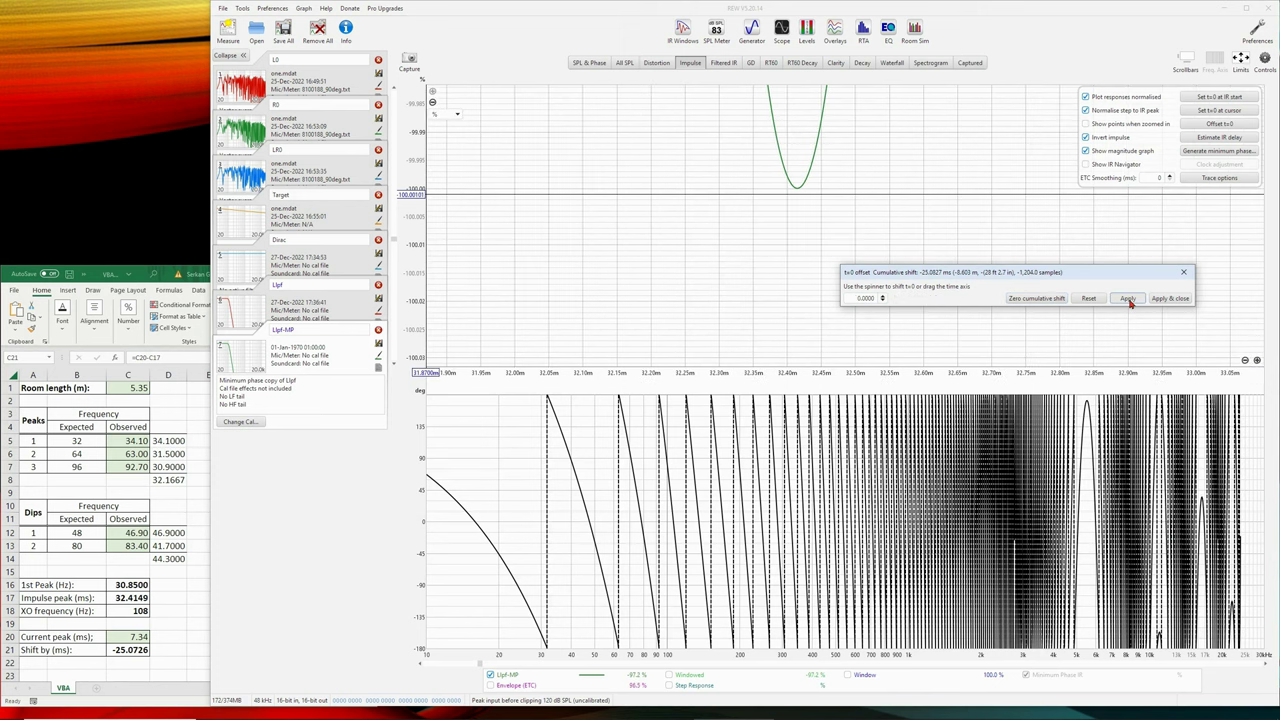
click(1181, 271)
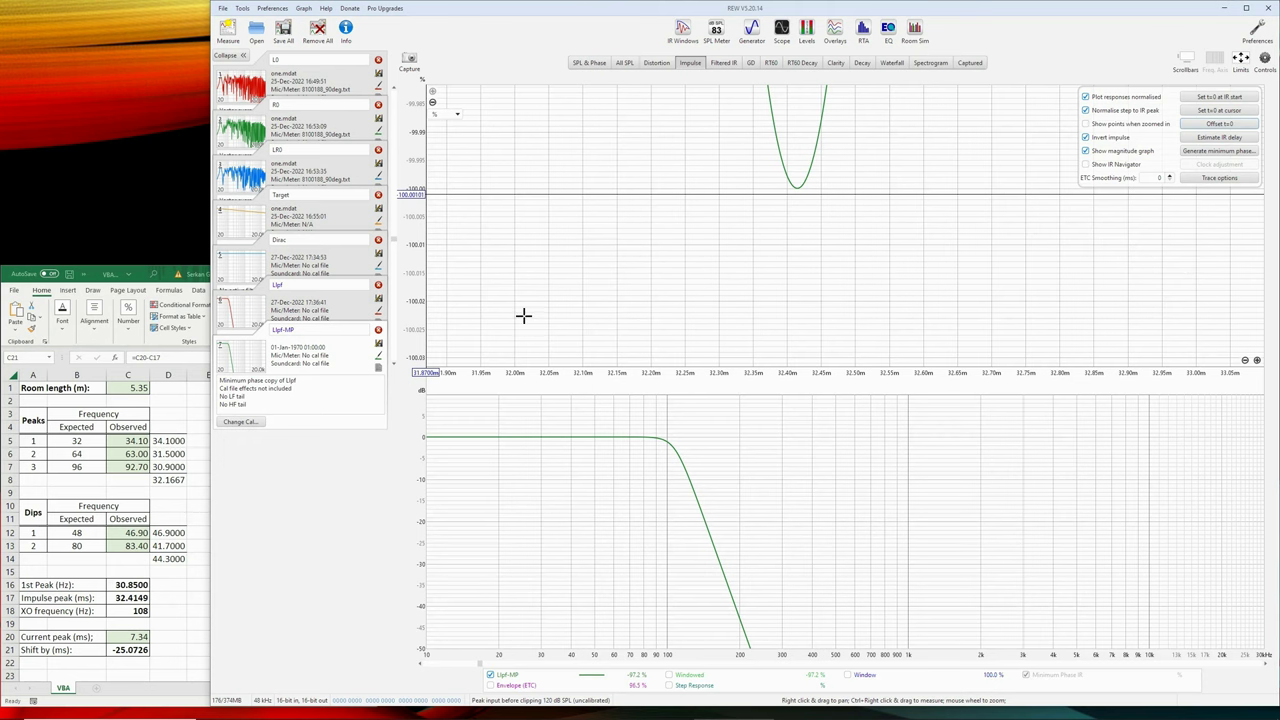
Step: Mark the shifted impulse peak near 32.41 ms and compare it with the spreadsheet's C16
click(625, 63)
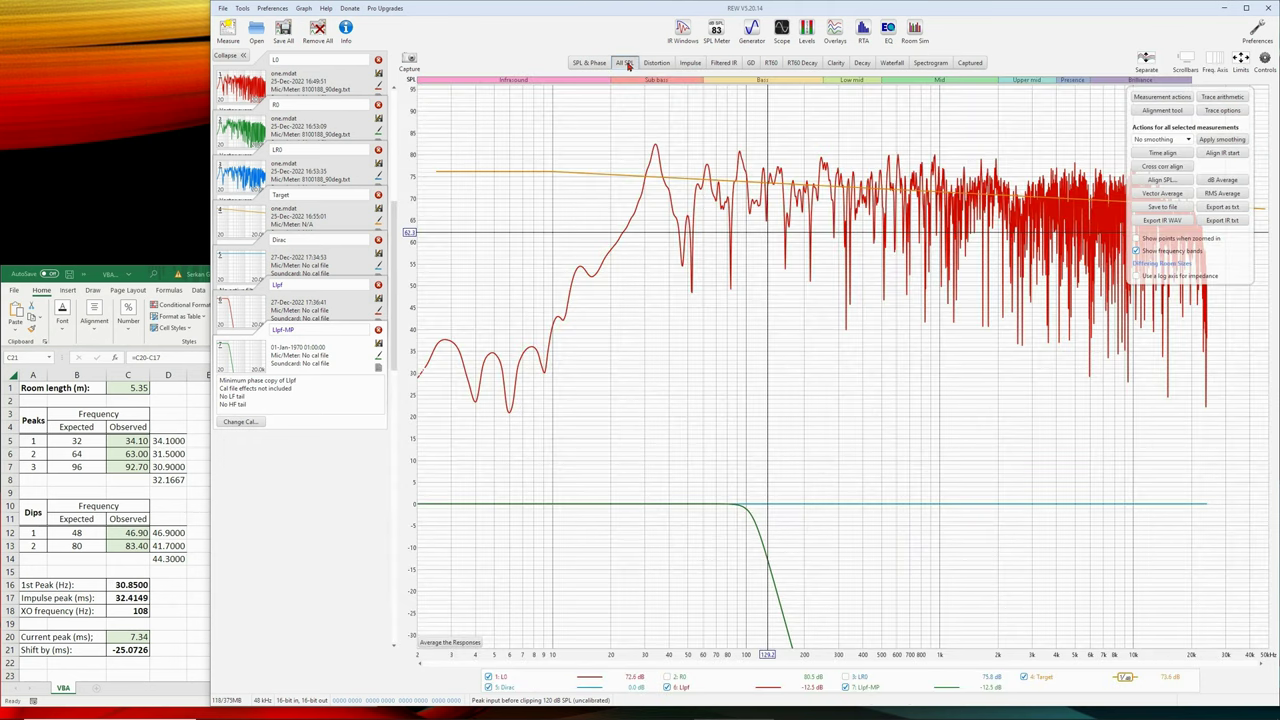
click(690, 63)
click(795, 197)
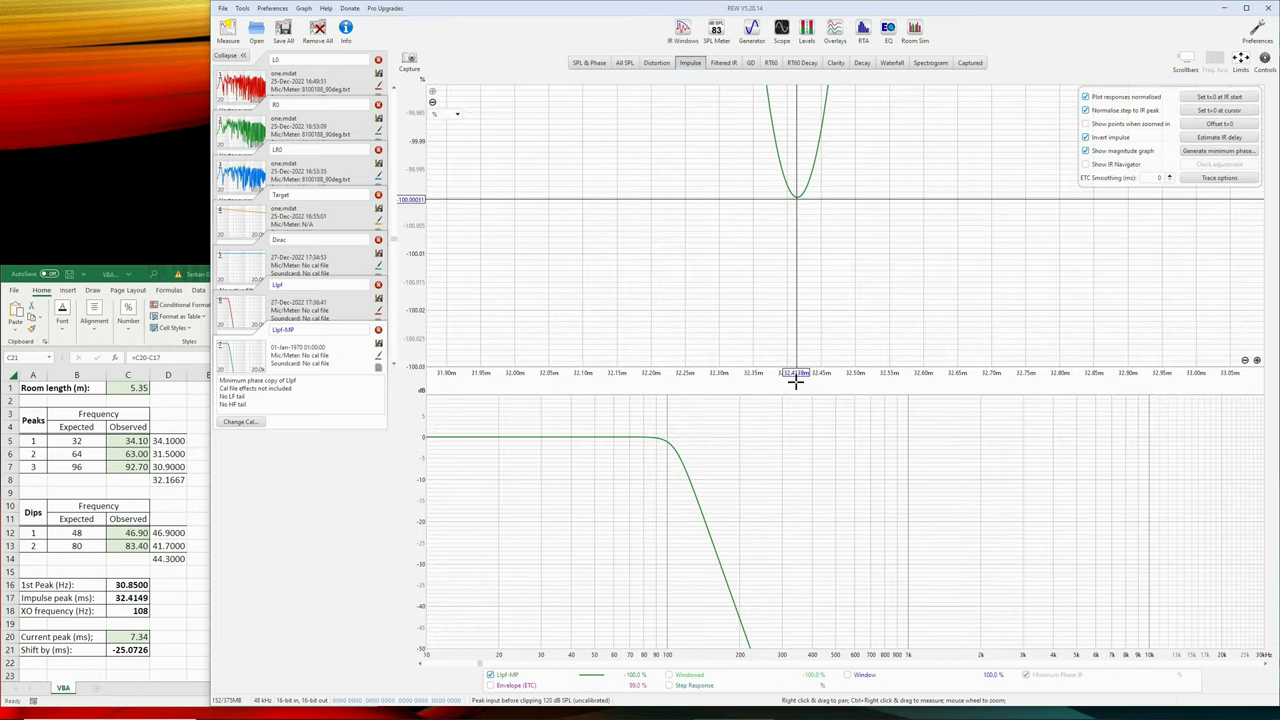
click(140, 598)
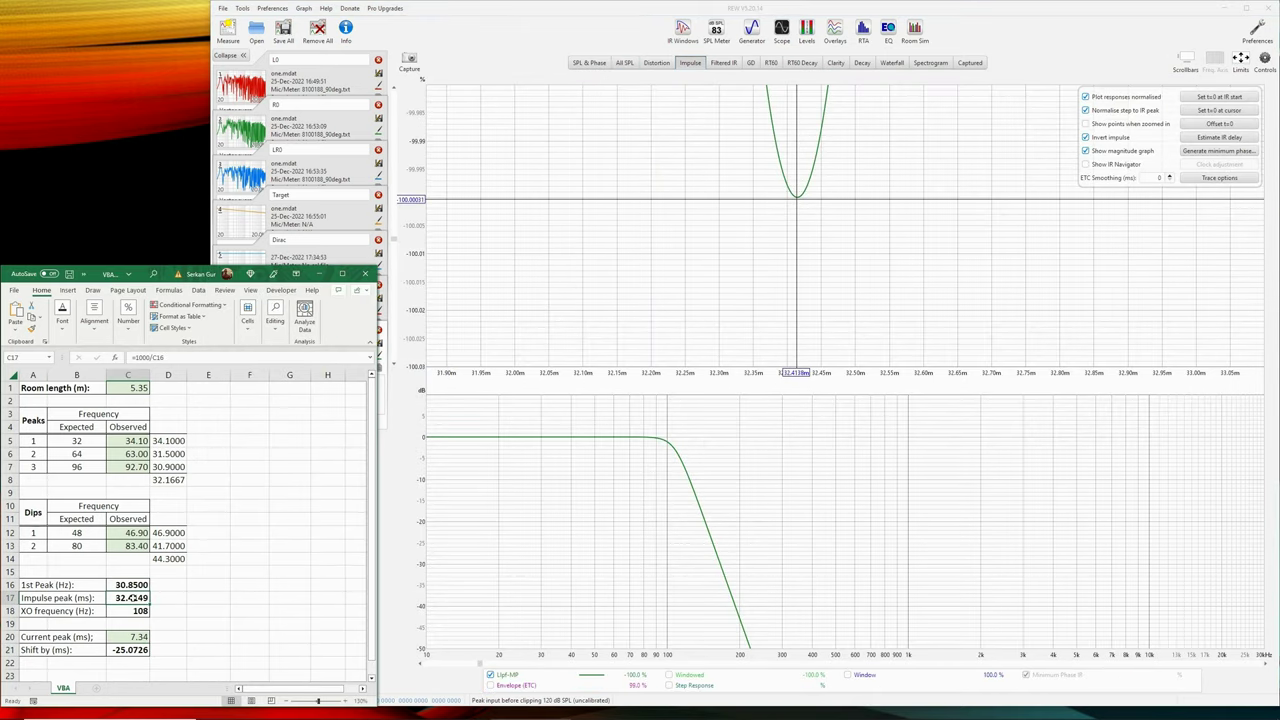
click(130, 585)
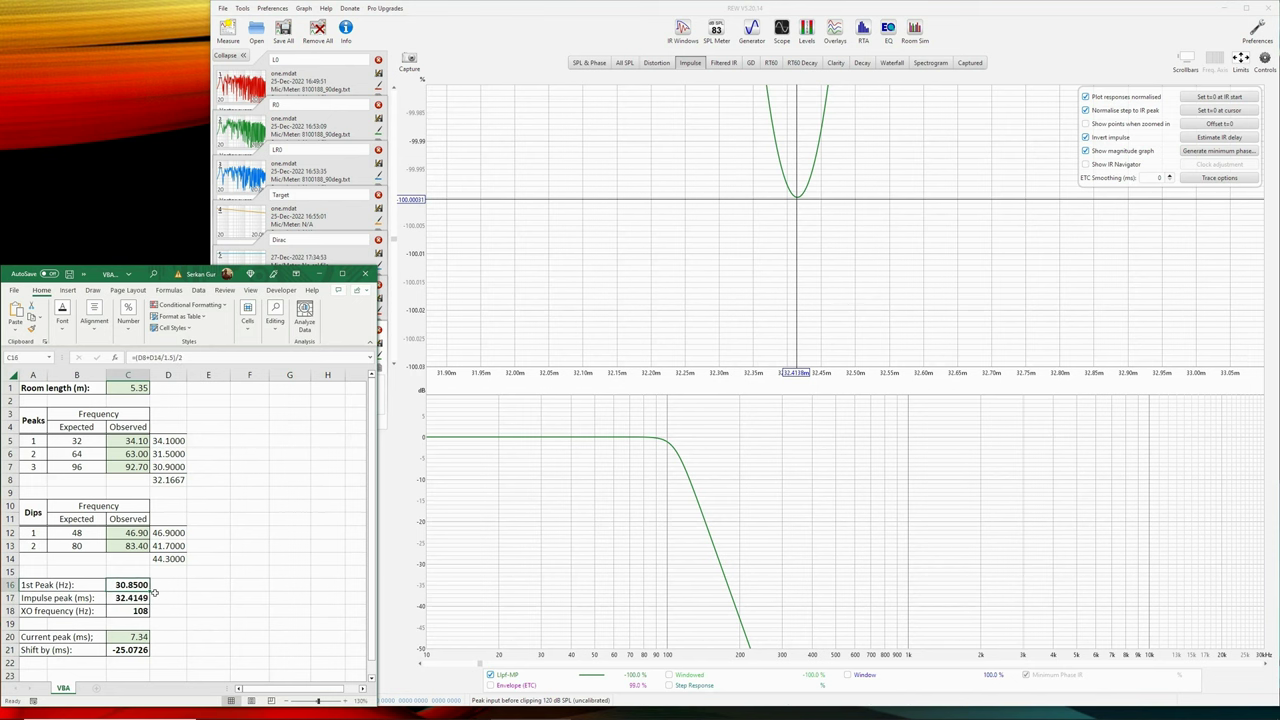
Step: Use Trace arithmetic to generate A + B from 5: Dirac and 7: Llpf-MP
click(624, 62)
click(1214, 96)
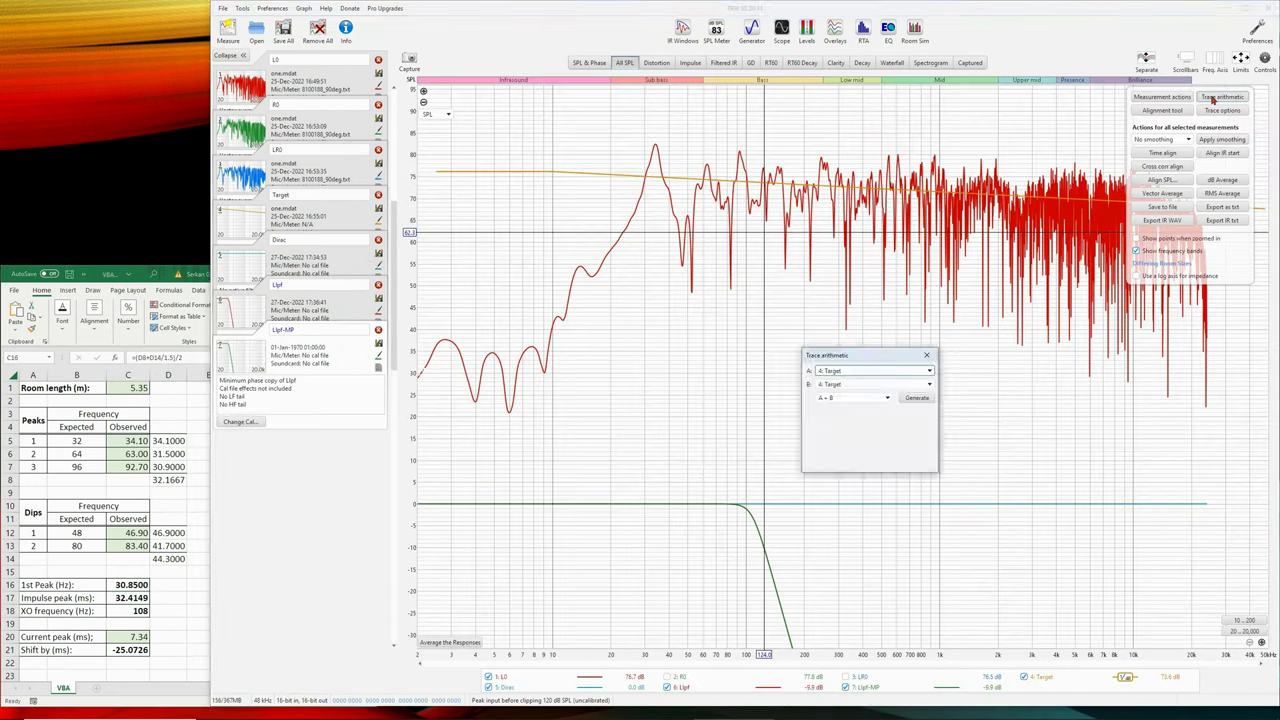
drag(880, 363, 980, 378)
click(980, 386)
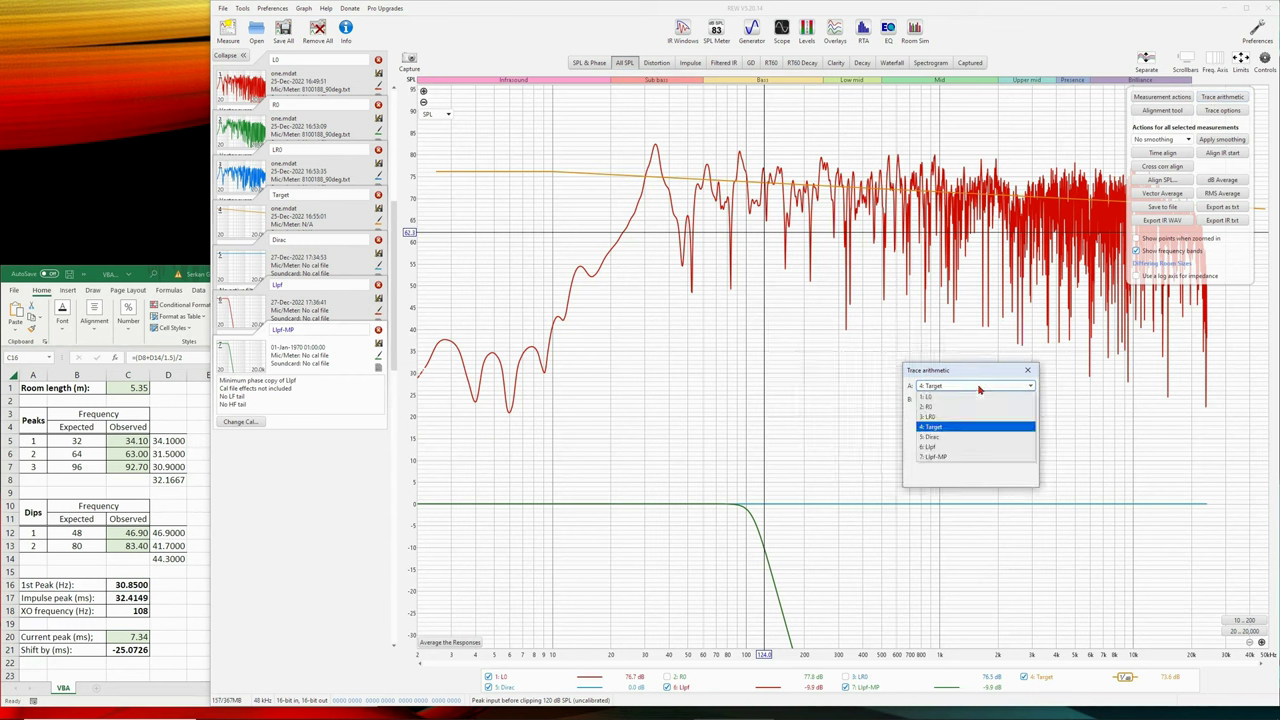
click(935, 441)
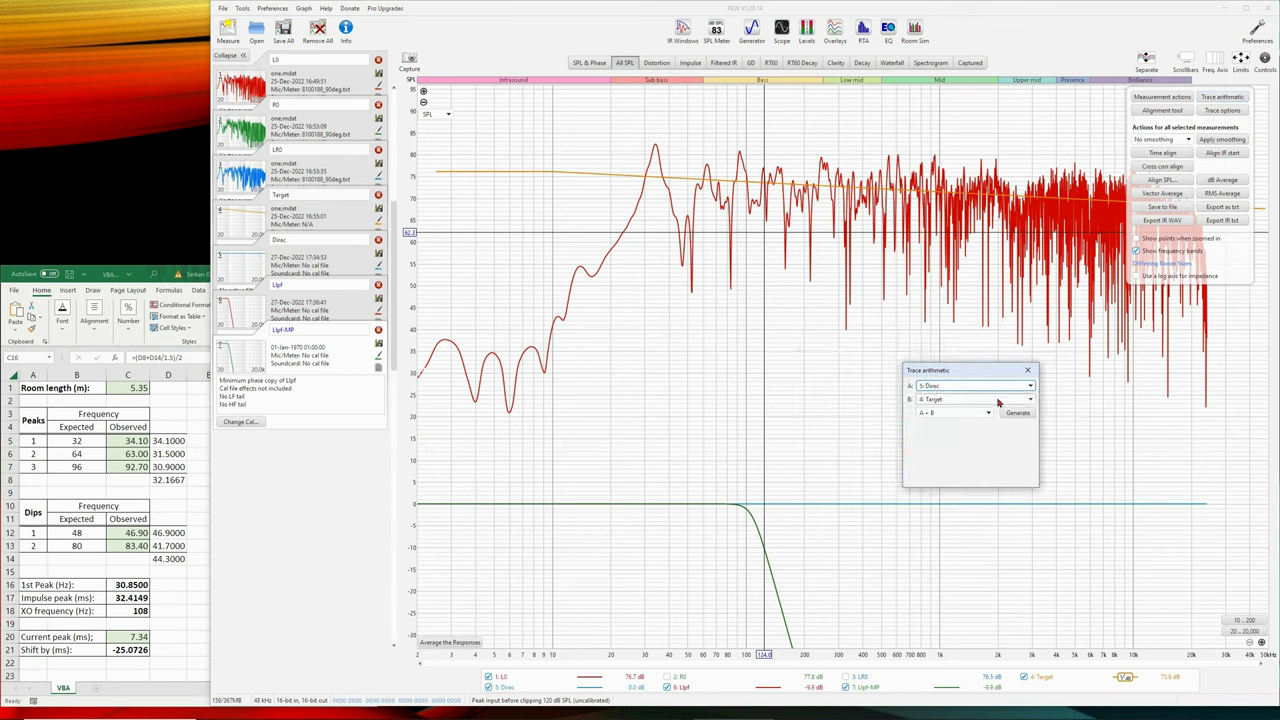
click(997, 400)
click(937, 471)
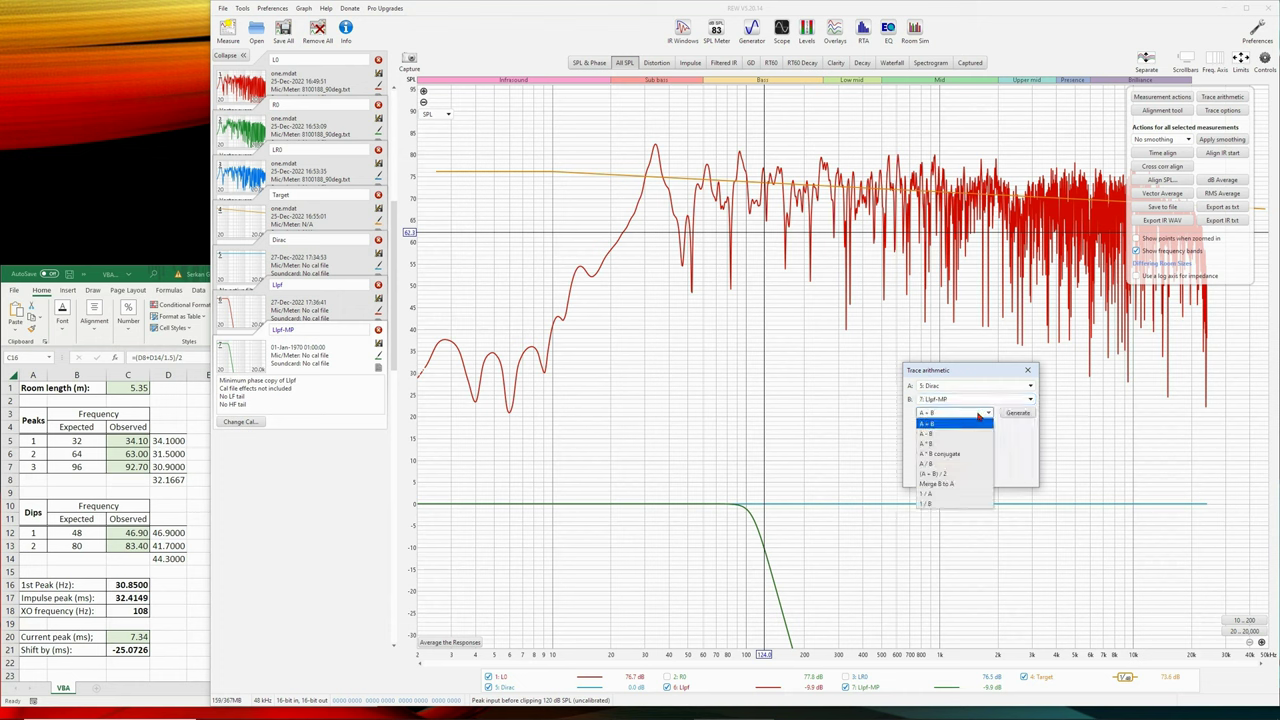
click(979, 416)
click(934, 425)
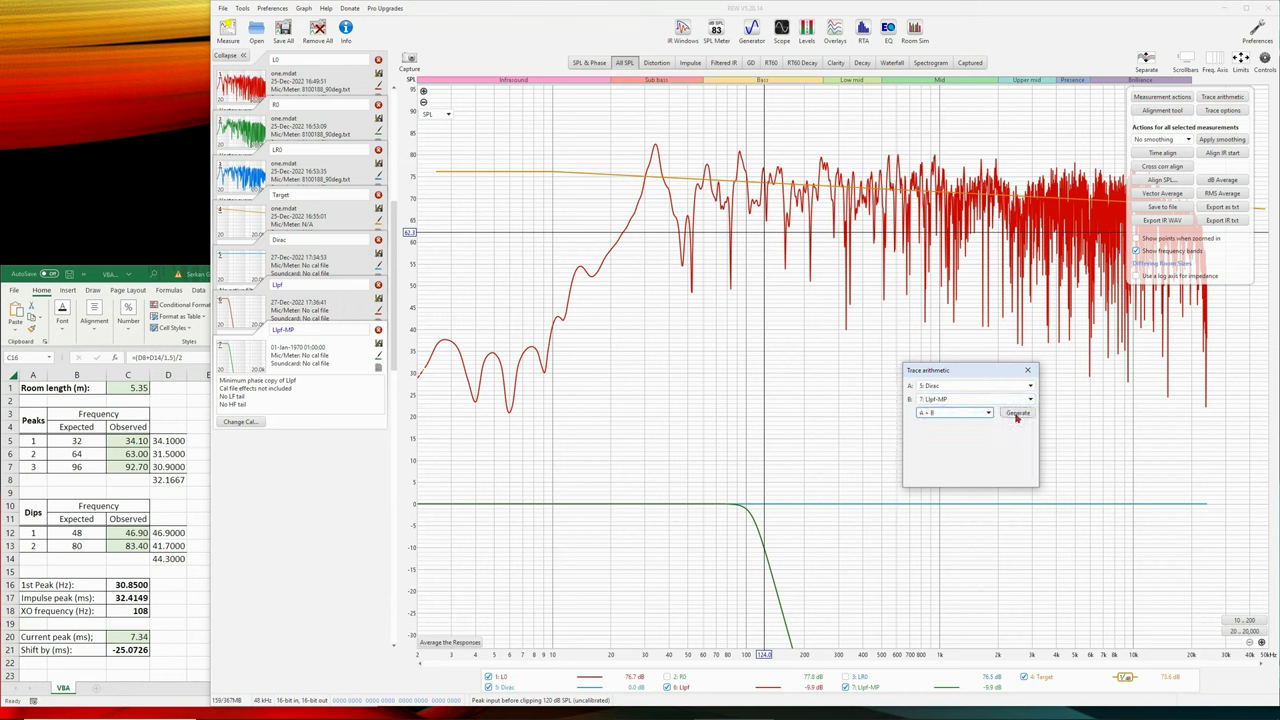
click(1017, 414)
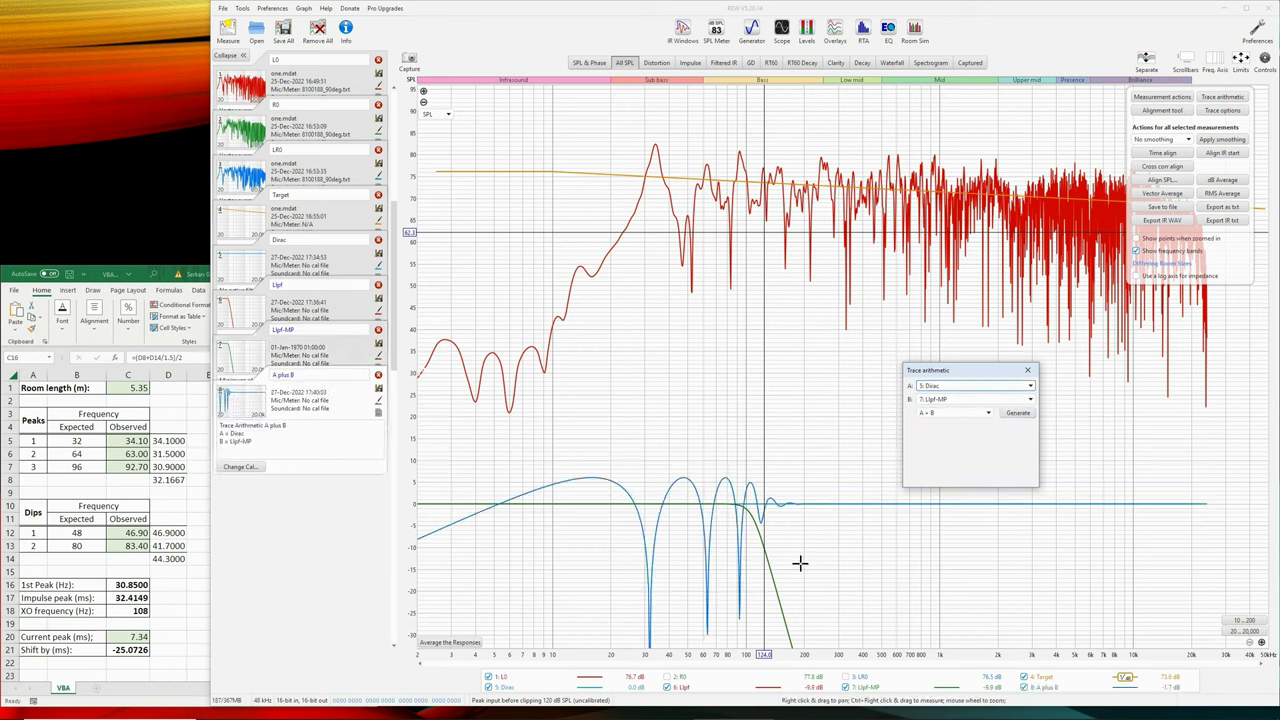
click(1026, 371)
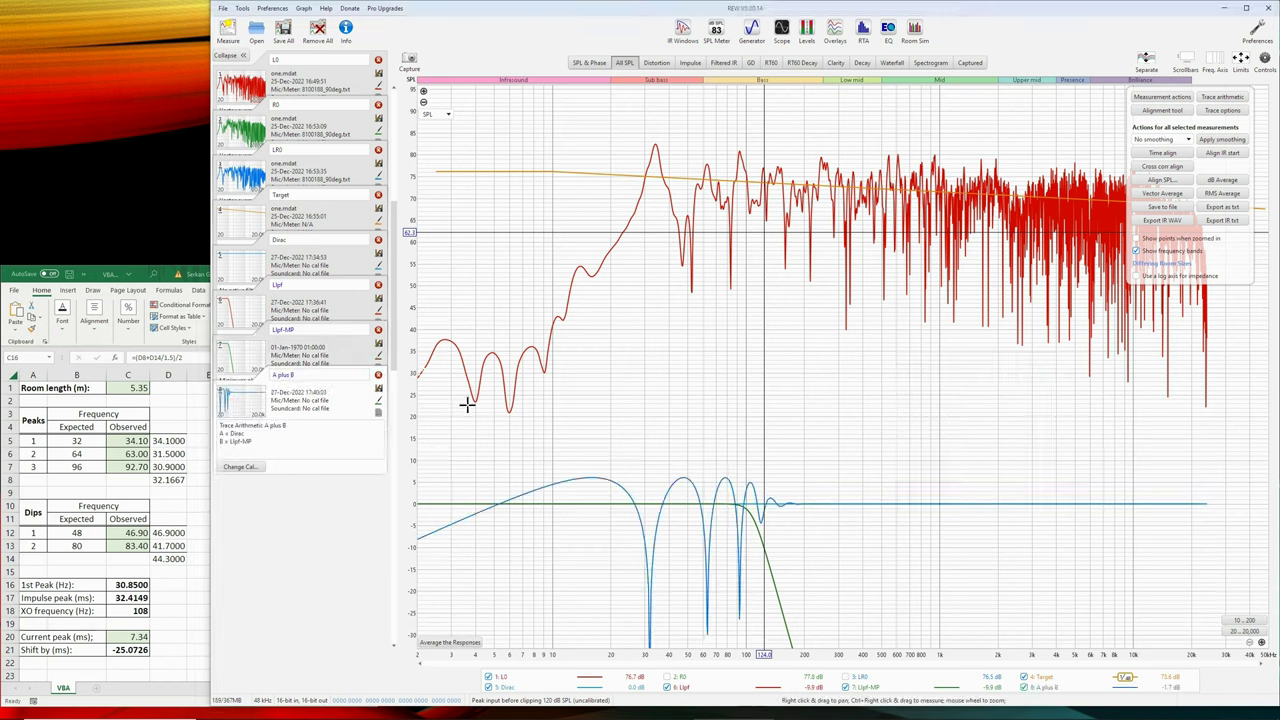
Step: Delete the A plus B trace and bake a -6 dB SPL offset into Llpf-MP's data
click(378, 374)
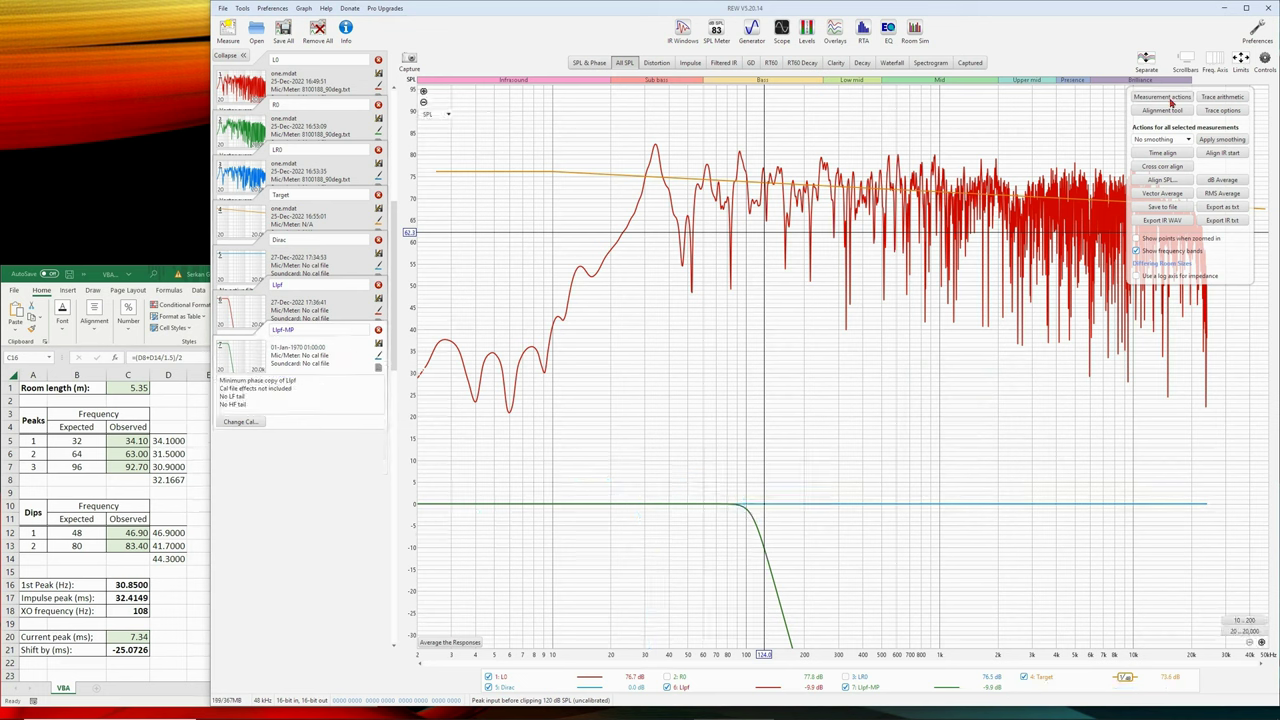
click(1162, 96)
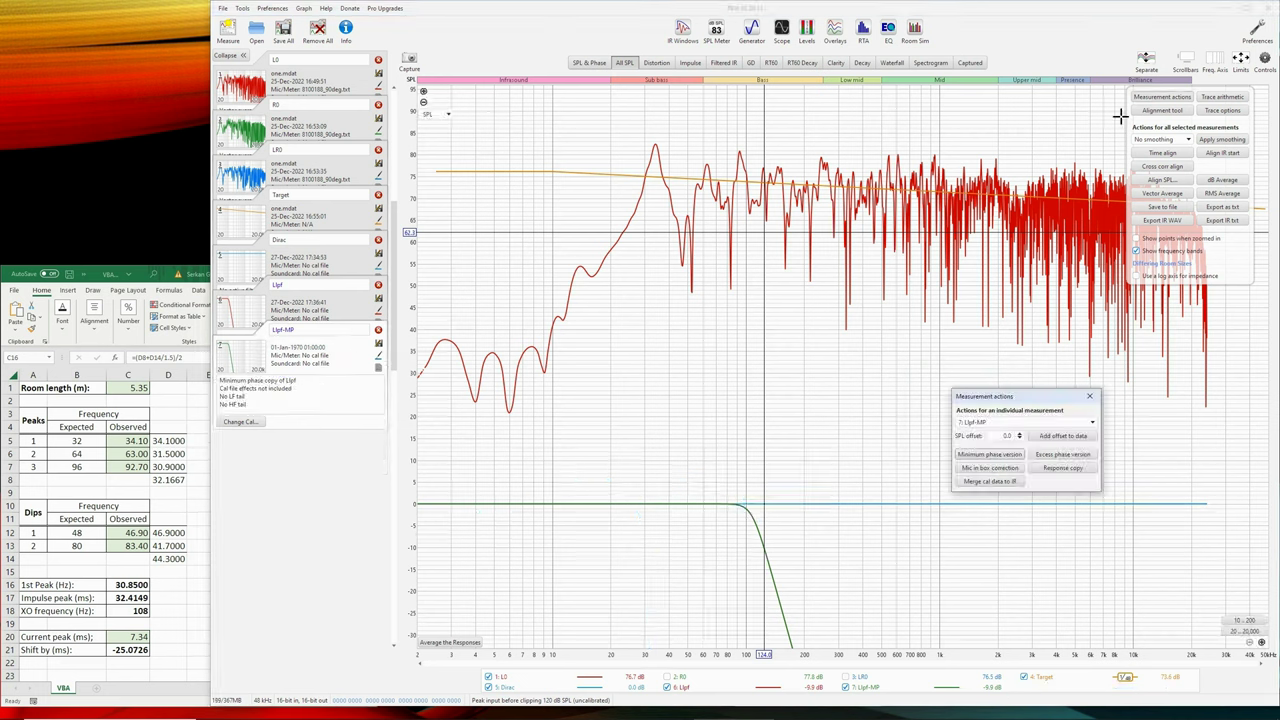
click(996, 435)
text(-6)
key(Return)
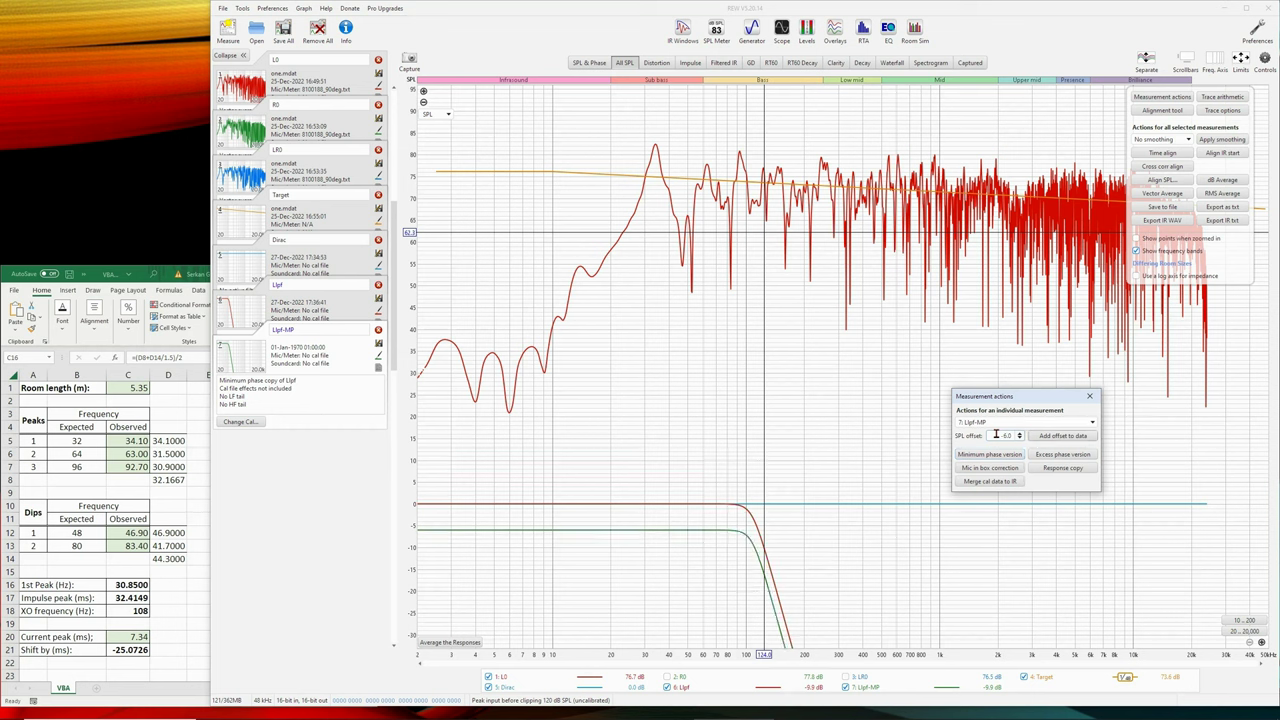
click(1072, 437)
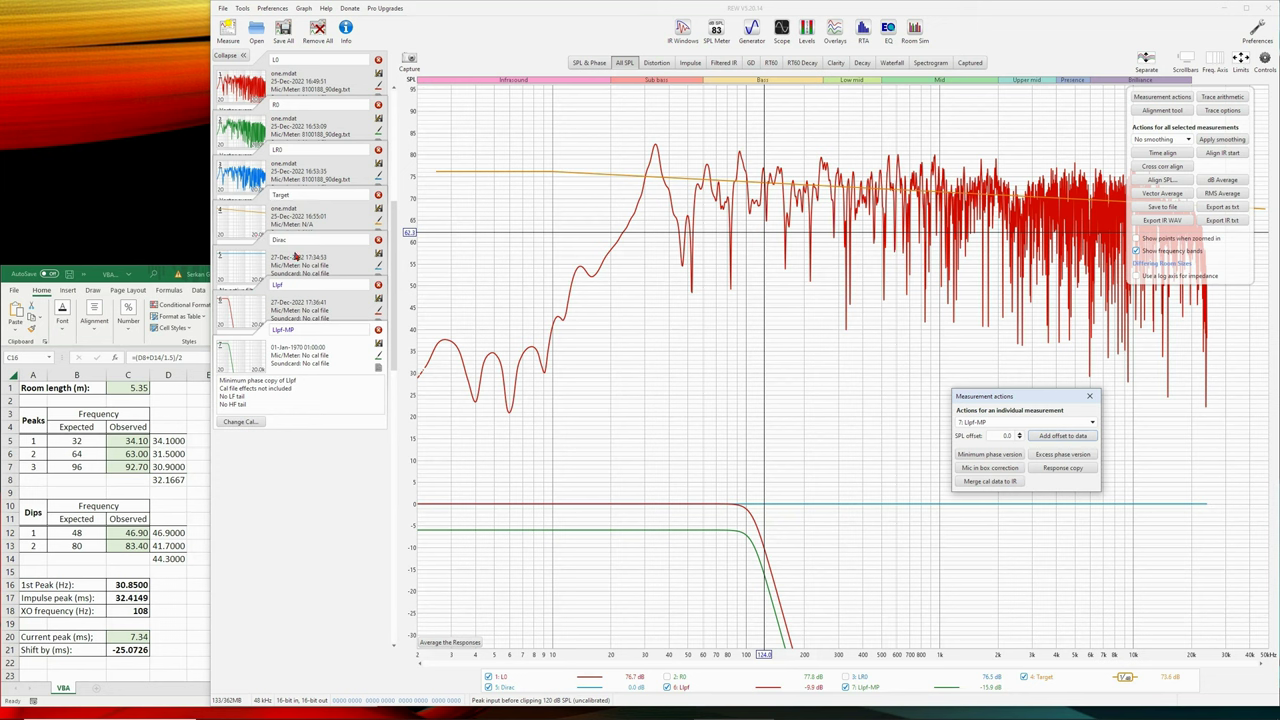
Step: Review the Dirac and Llpf measurement info, then make Llpf-MP the current measurement
click(296, 256)
click(345, 30)
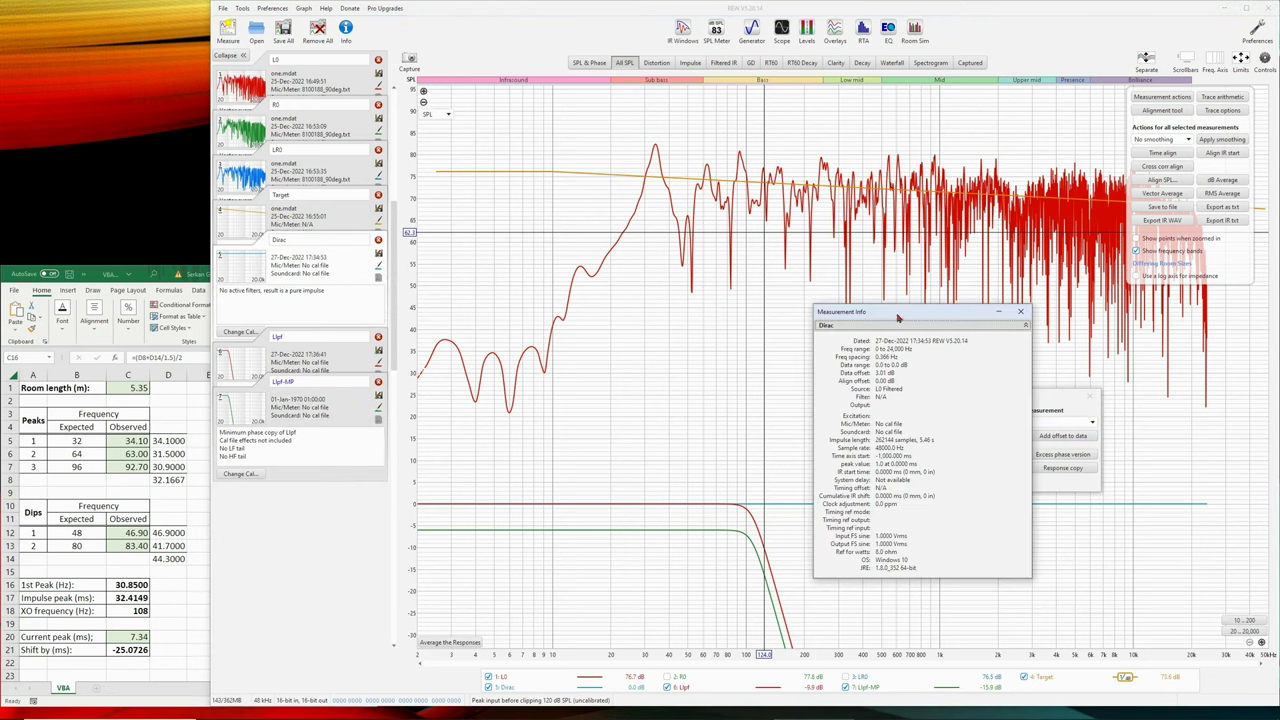
drag(898, 318, 738, 328)
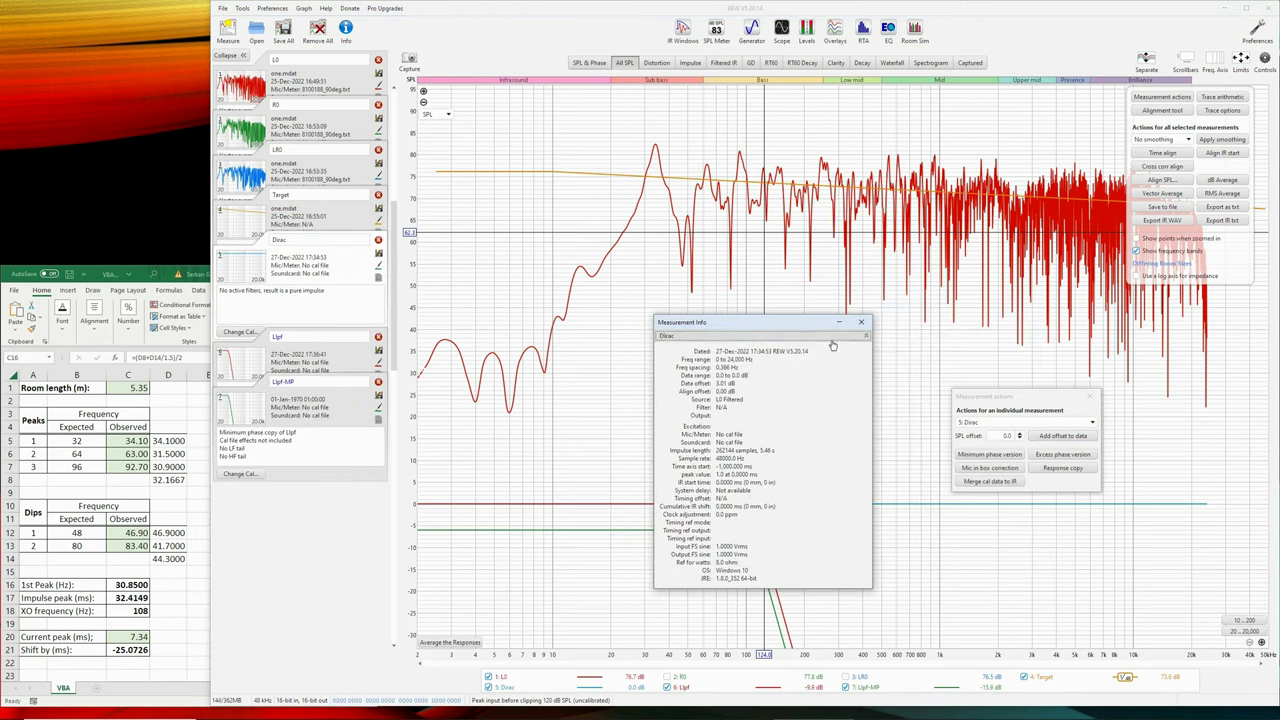
click(861, 322)
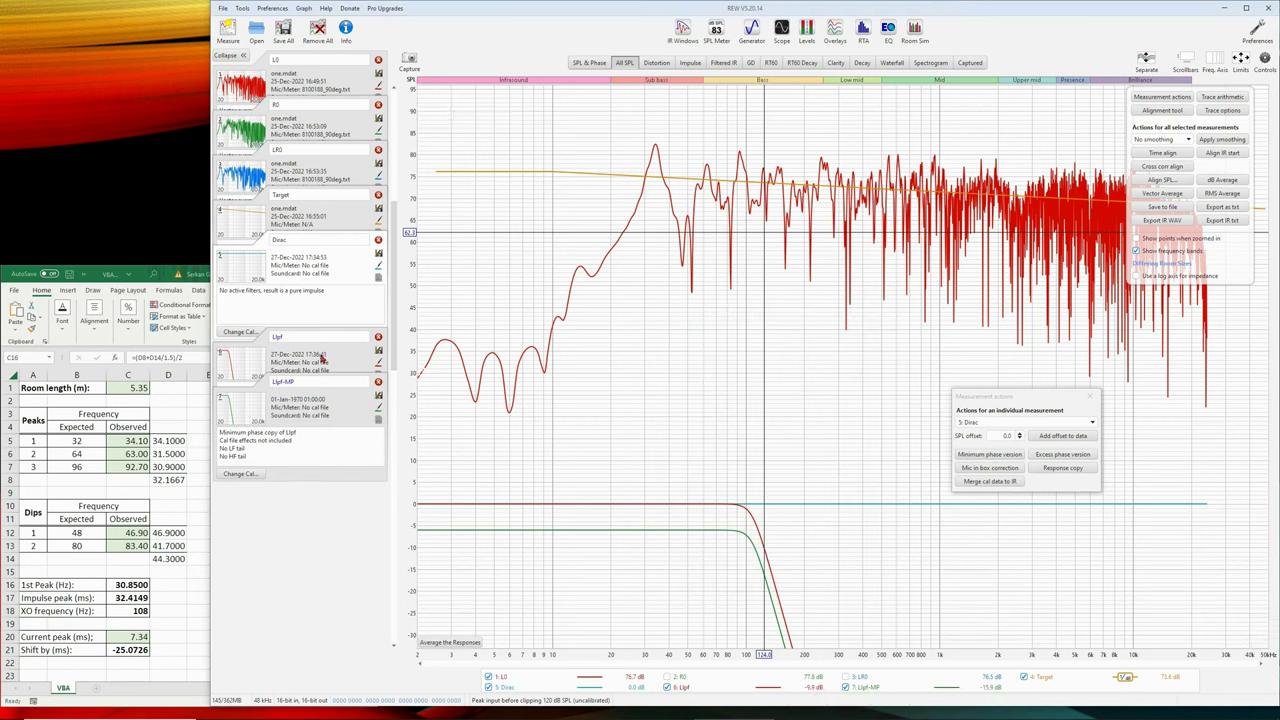
click(324, 359)
click(345, 30)
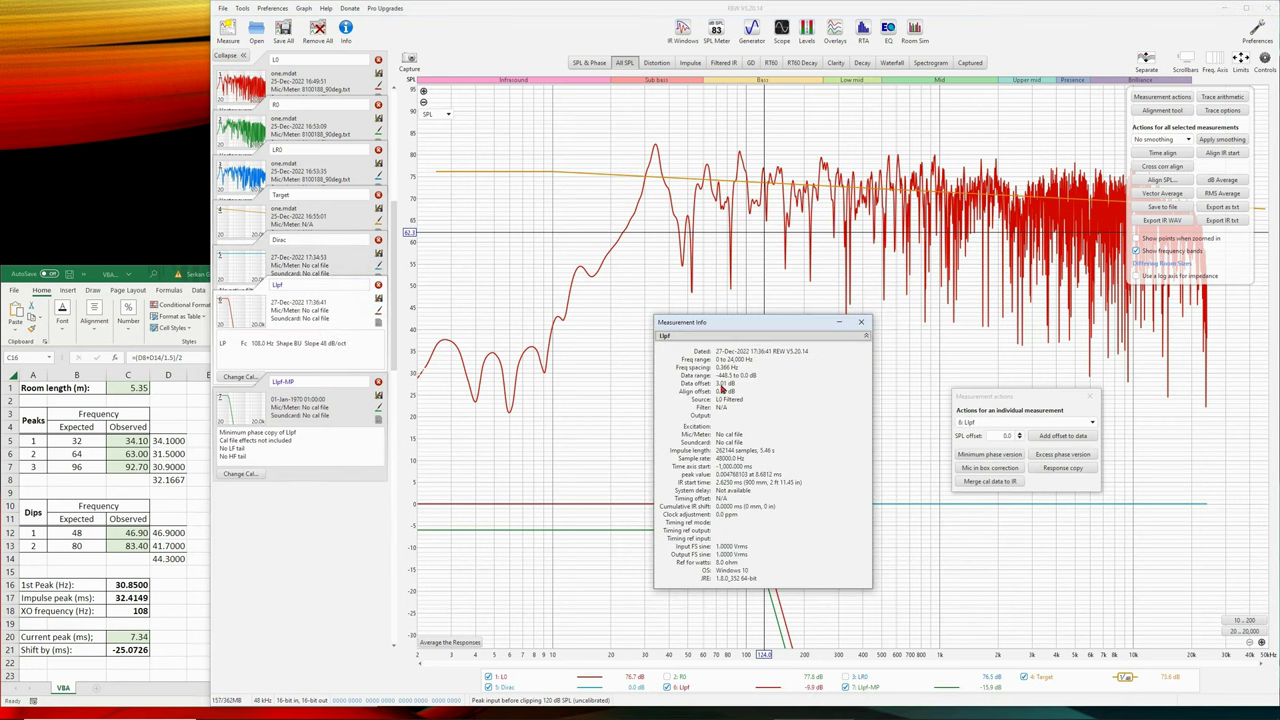
click(861, 322)
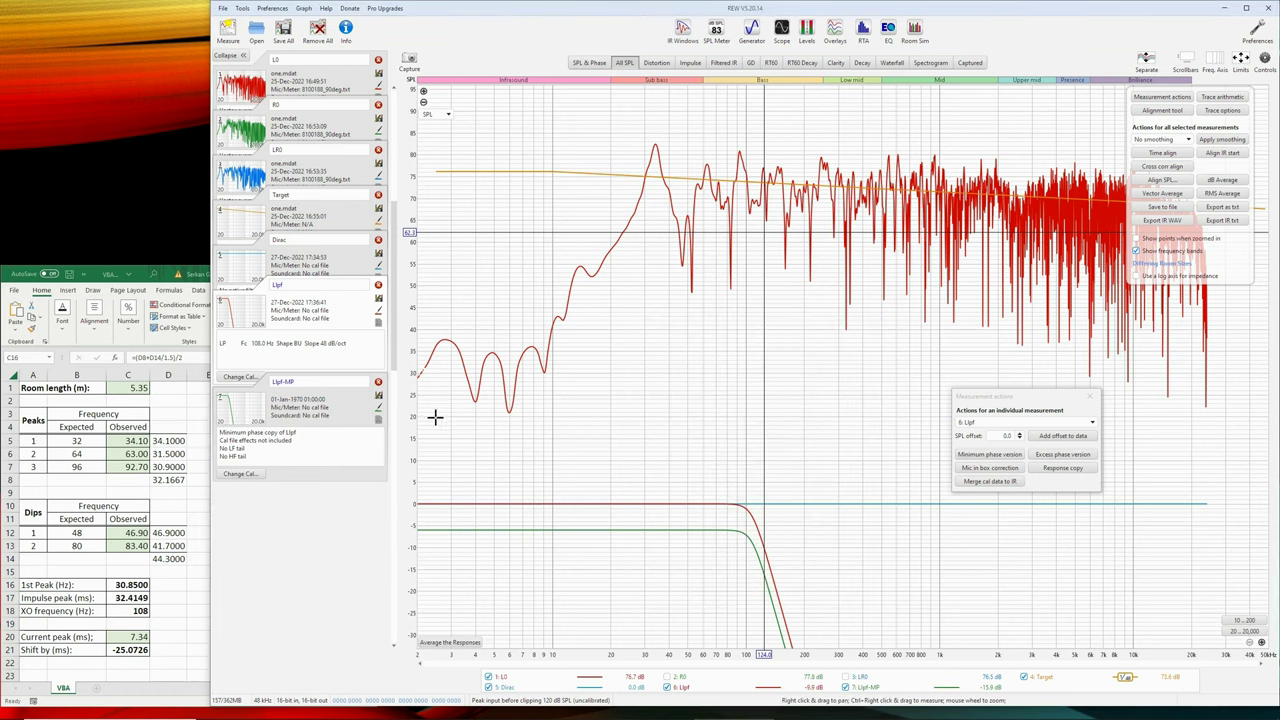
key(Down)
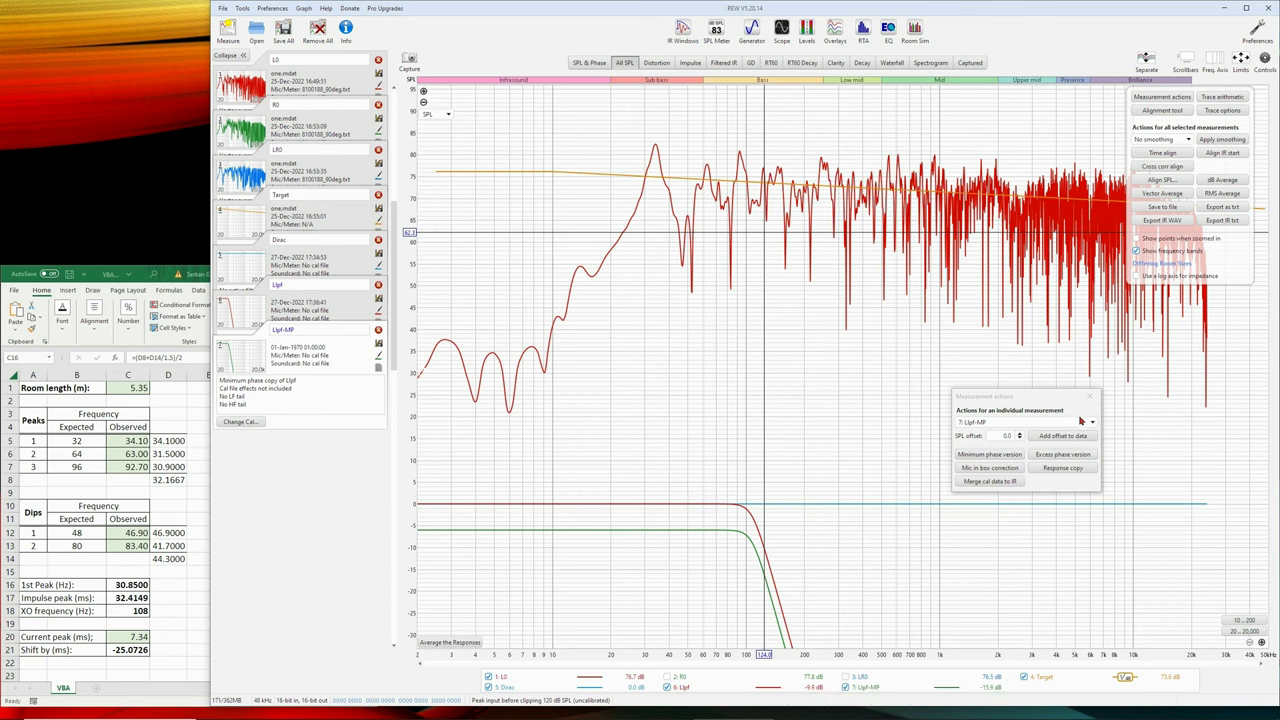
Step: Generate A + B from 5: Dirac and 7: Llpf-MP in Trace arithmetic, then close it
click(1222, 96)
drag(965, 371, 789, 352)
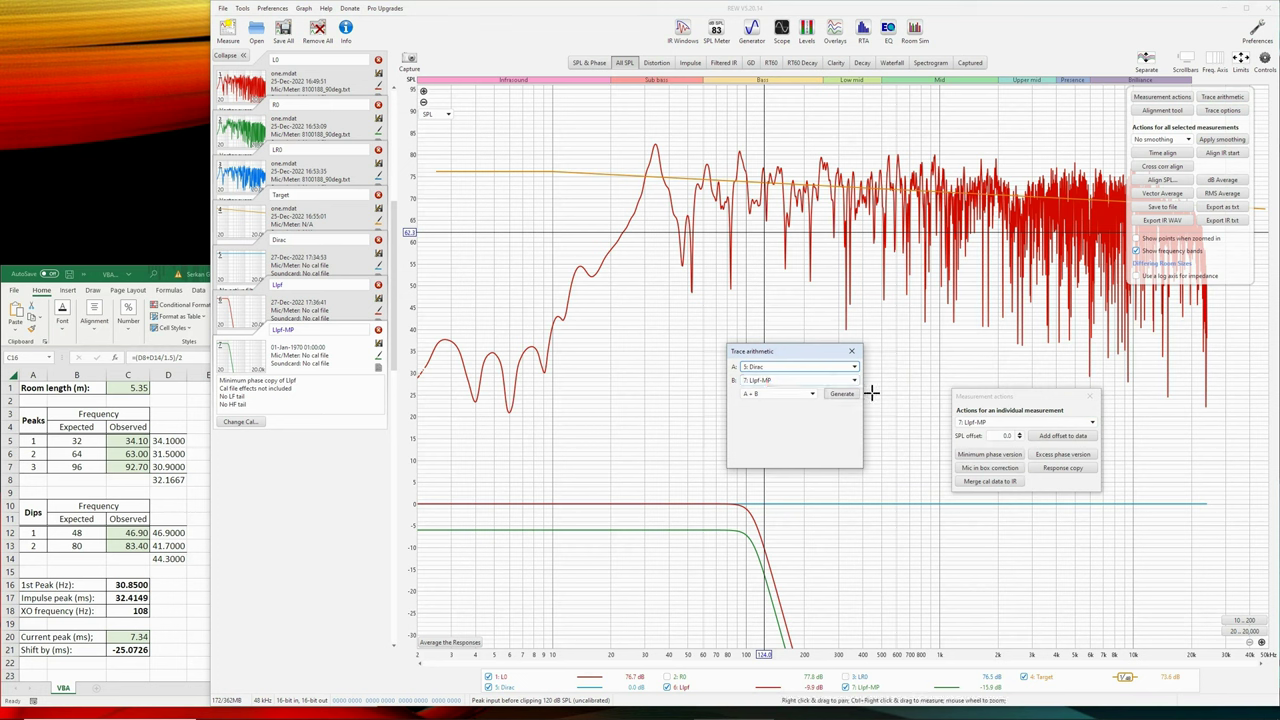
click(842, 394)
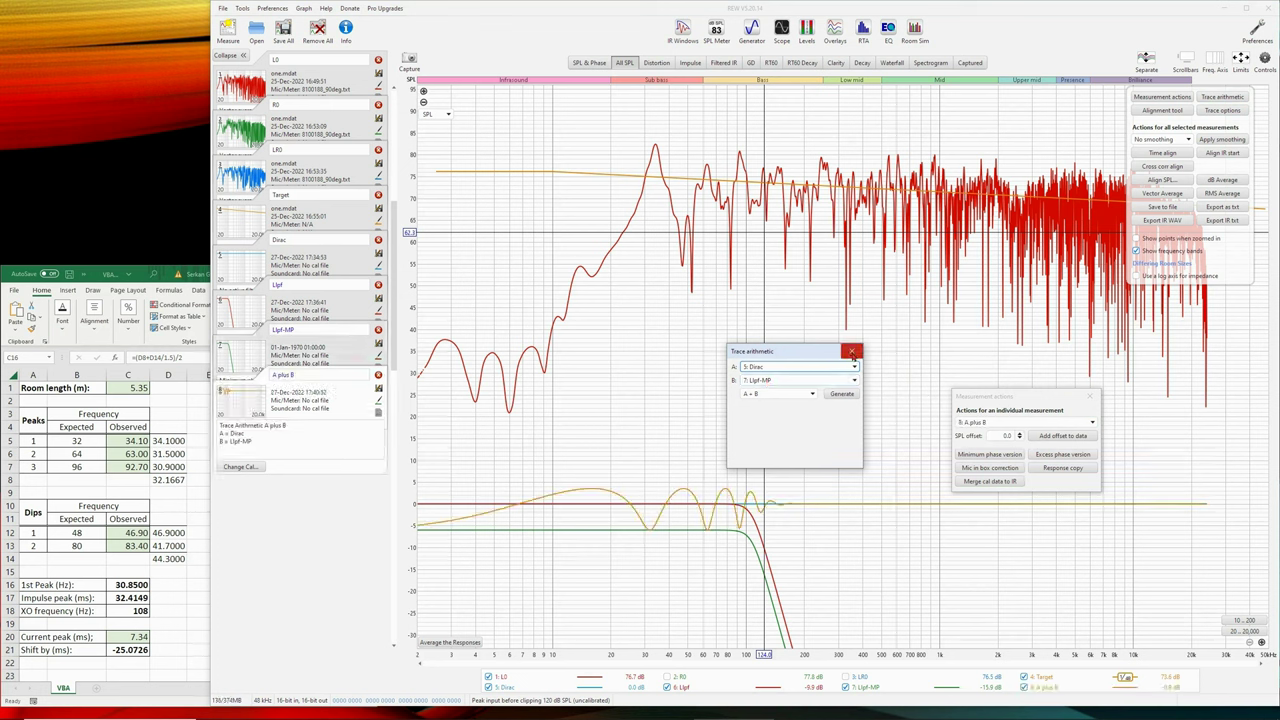
click(851, 351)
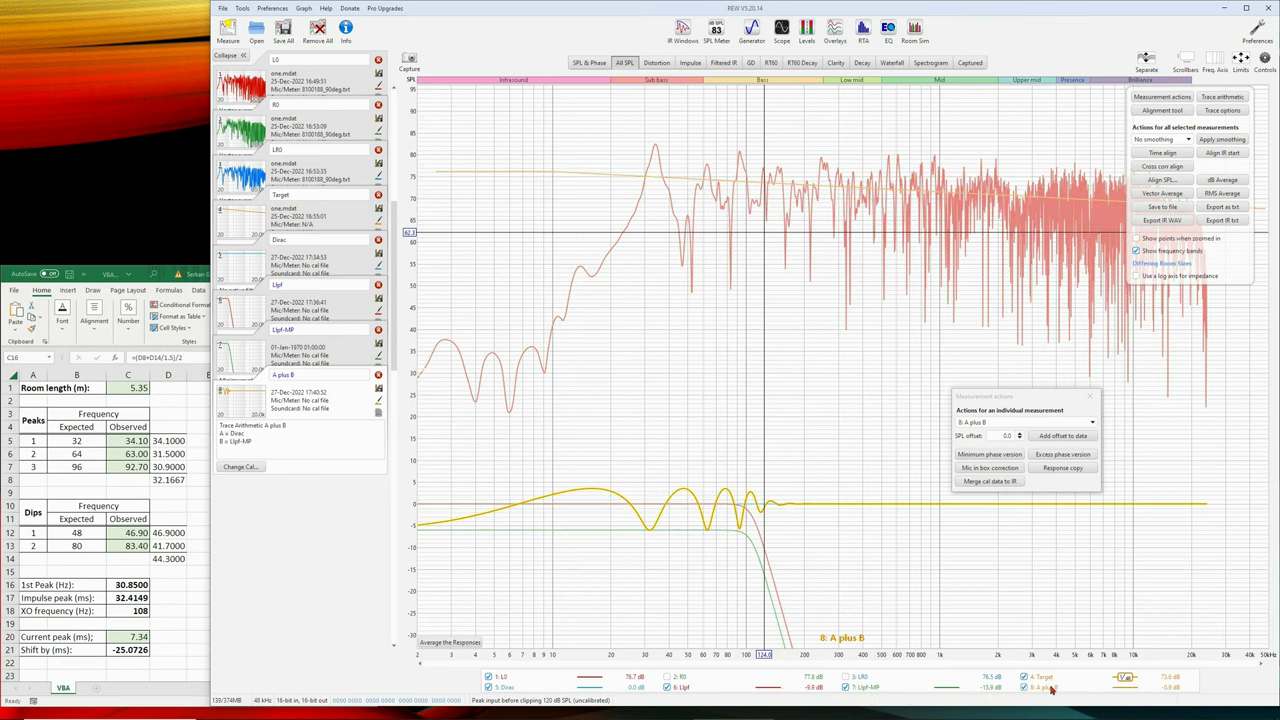
Step: In Trace arithmetic, set operand A to 1: L0 and operand B to trace 8, A plus B
click(1025, 422)
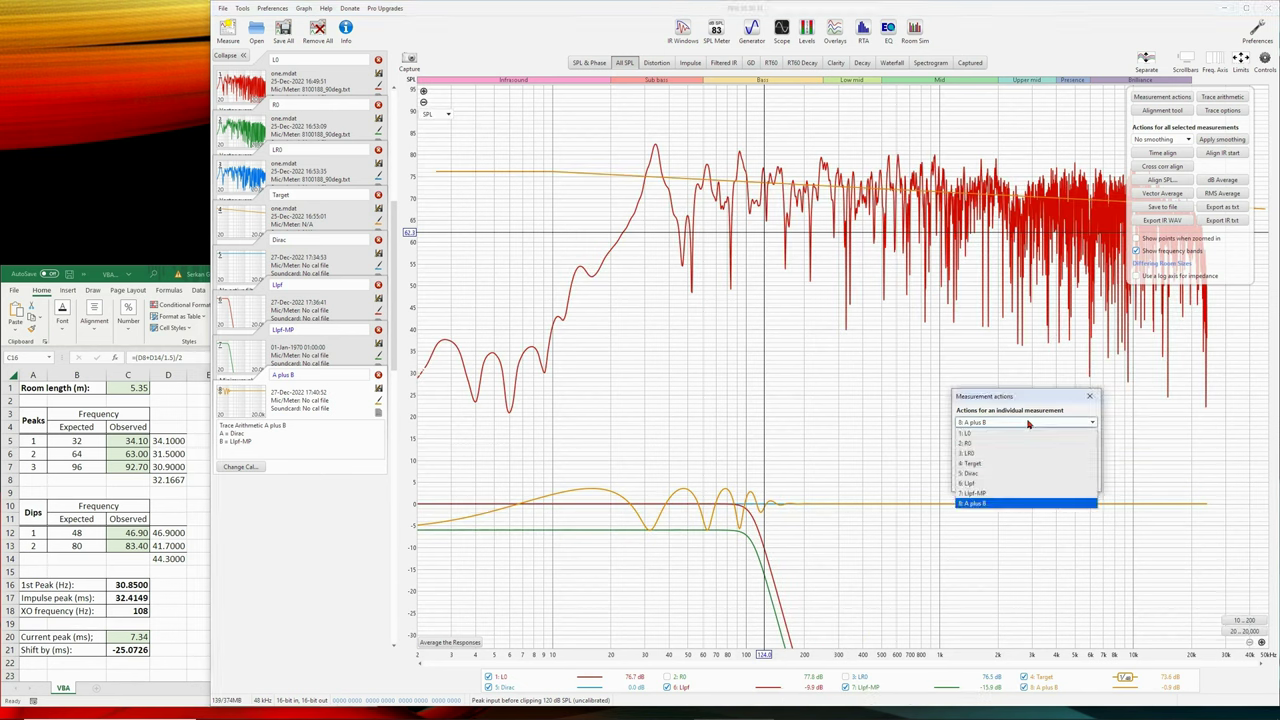
click(1010, 517)
click(1219, 97)
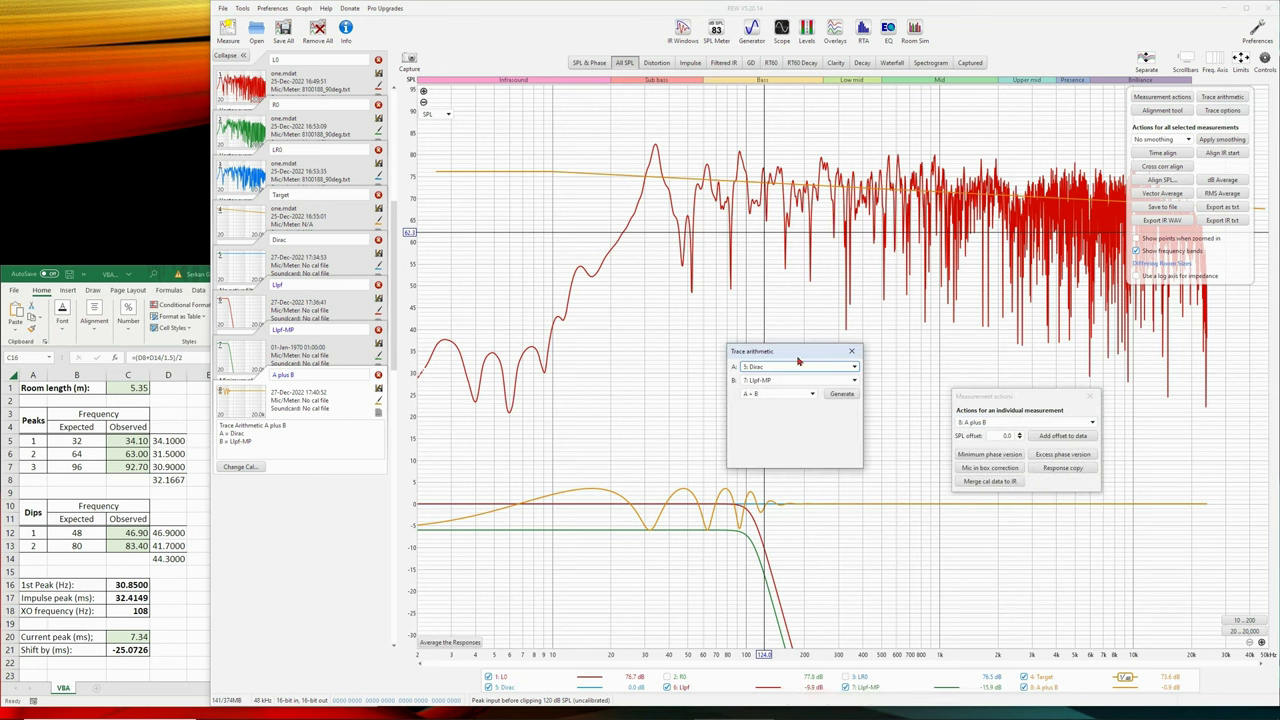
drag(797, 352, 872, 388)
click(868, 398)
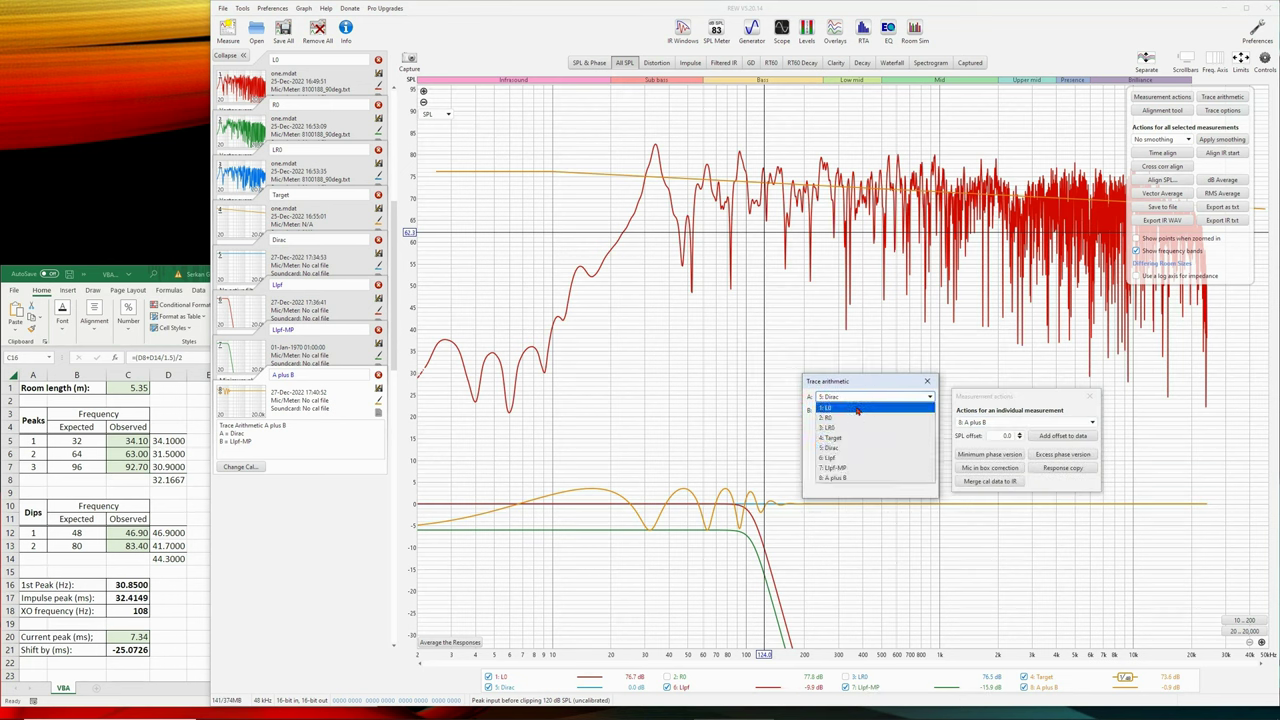
click(857, 410)
click(860, 410)
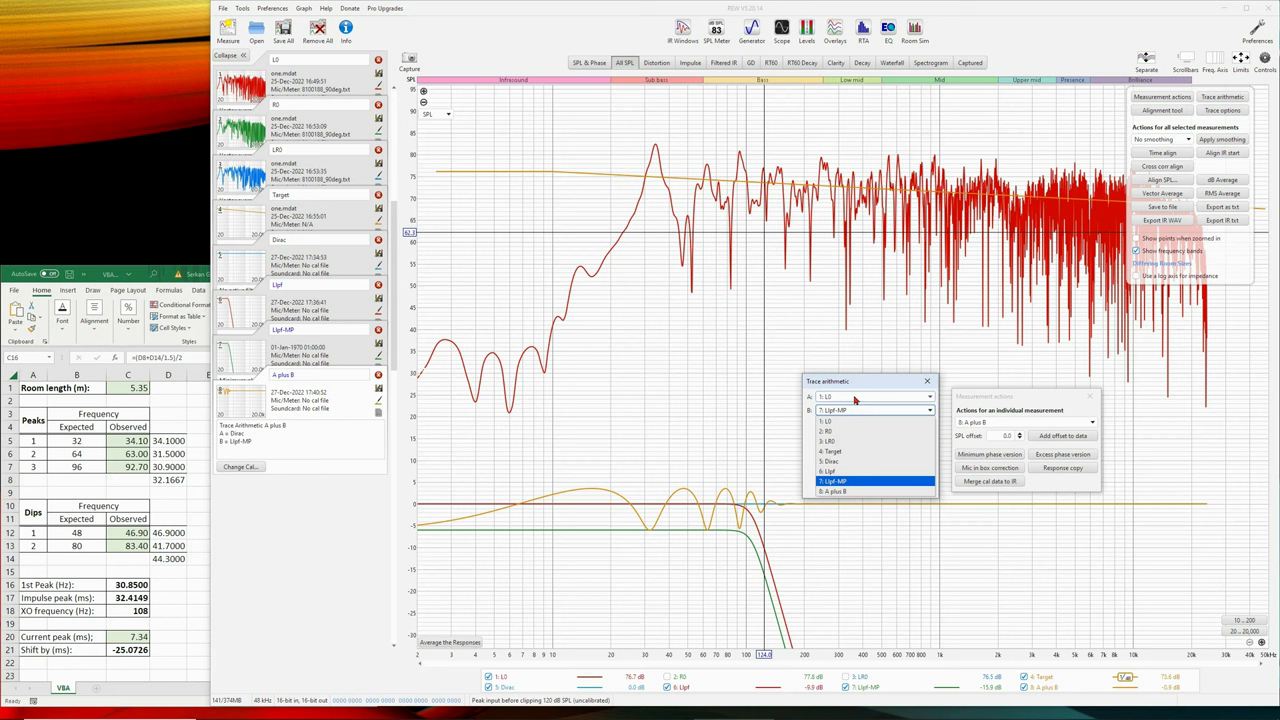
click(861, 492)
Step: Rename trace 8 to Lf1 and generate the A * B product of L0 and Lf1
click(301, 376)
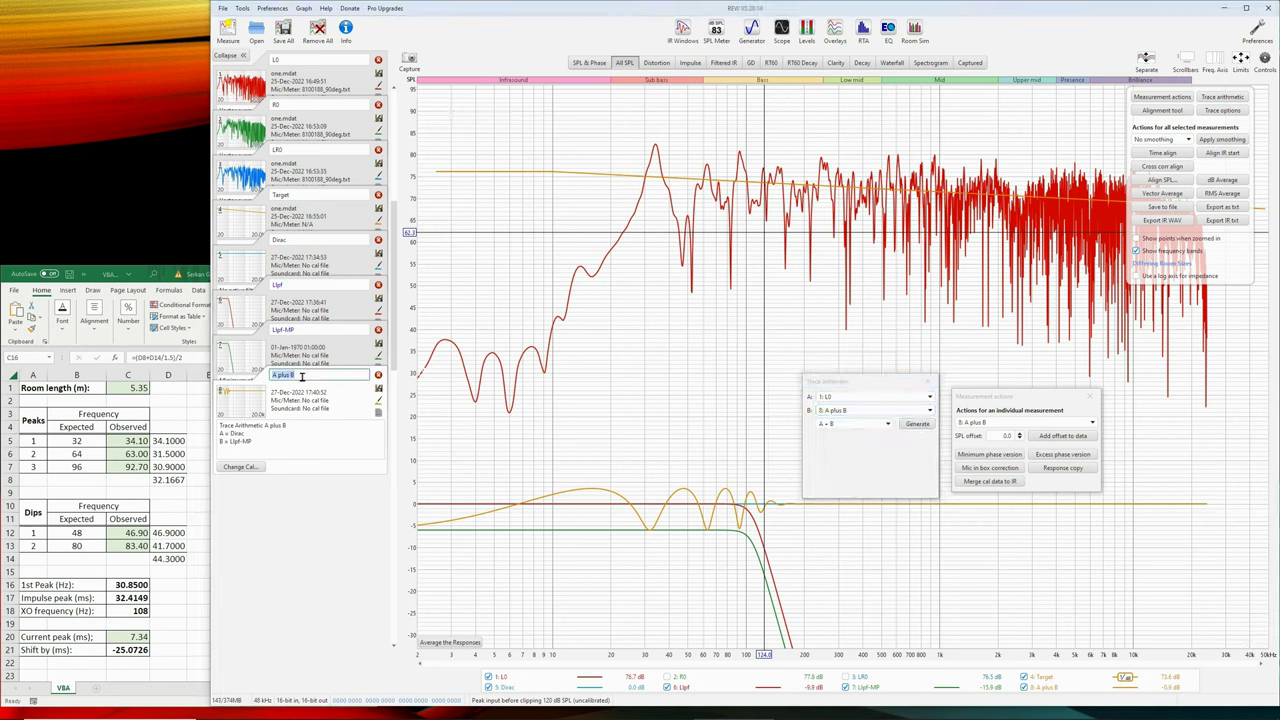
text(Lf)
text(1)
key(Return)
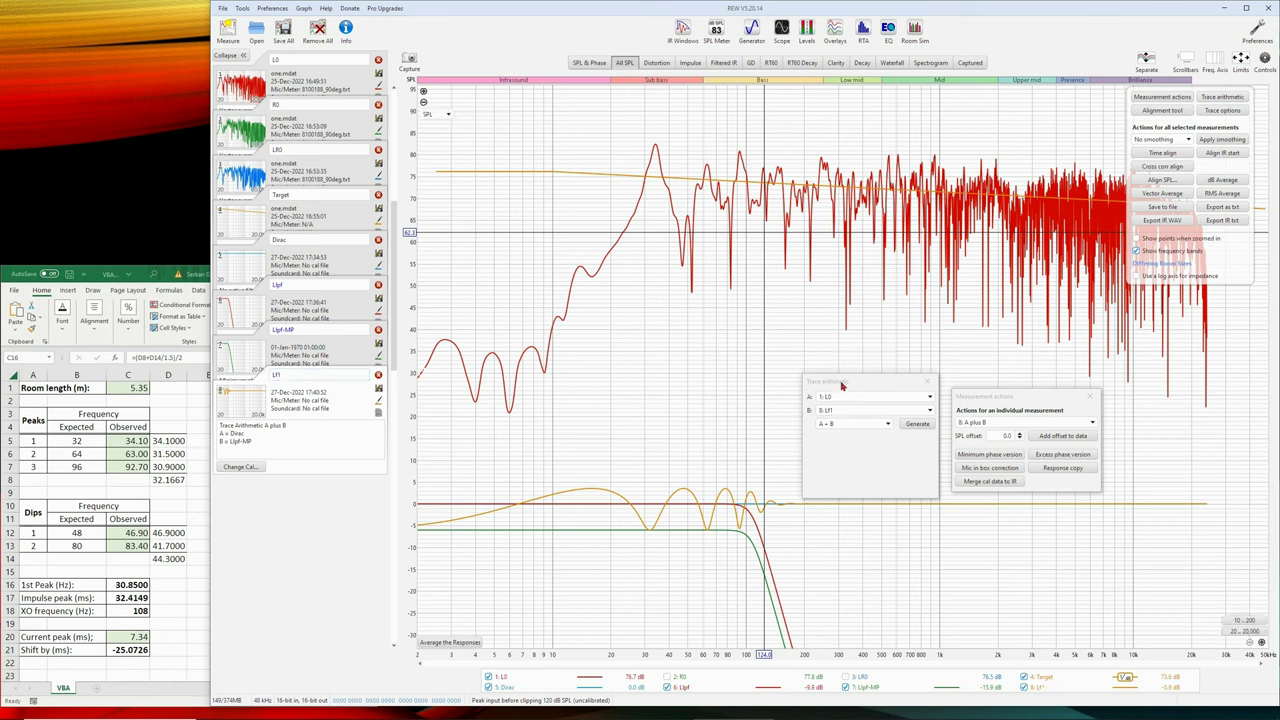
click(853, 423)
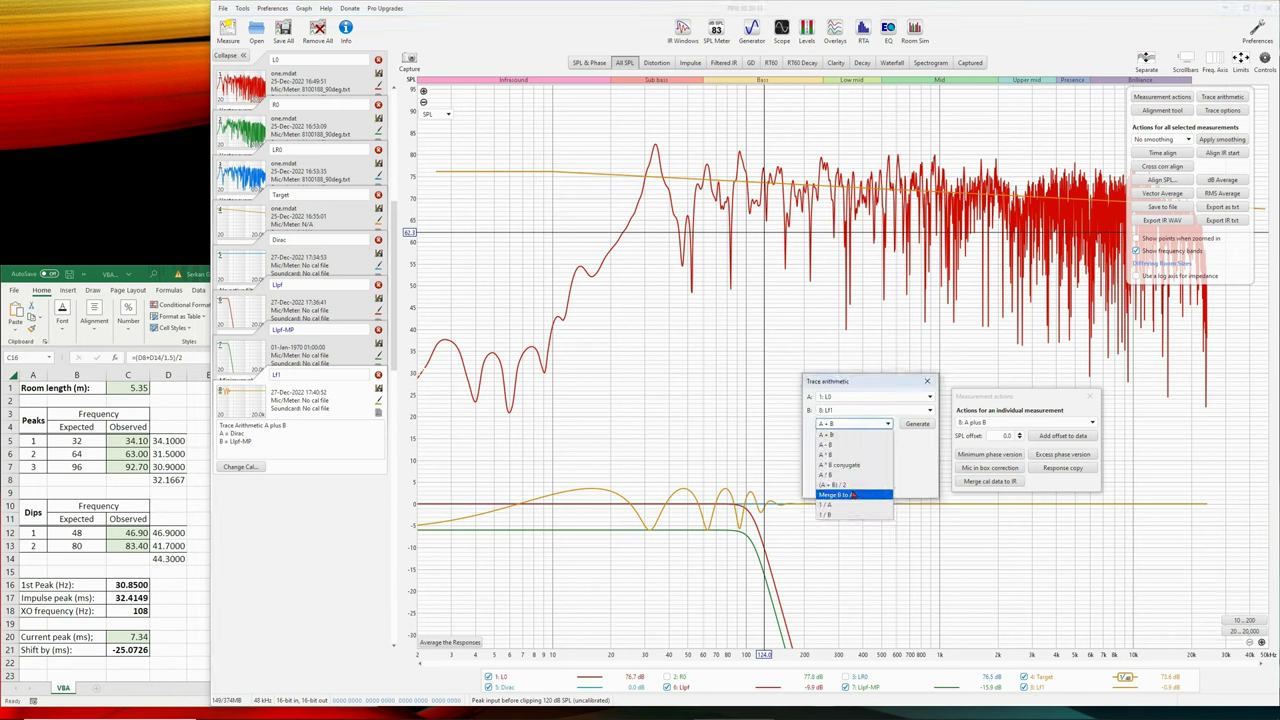
click(852, 455)
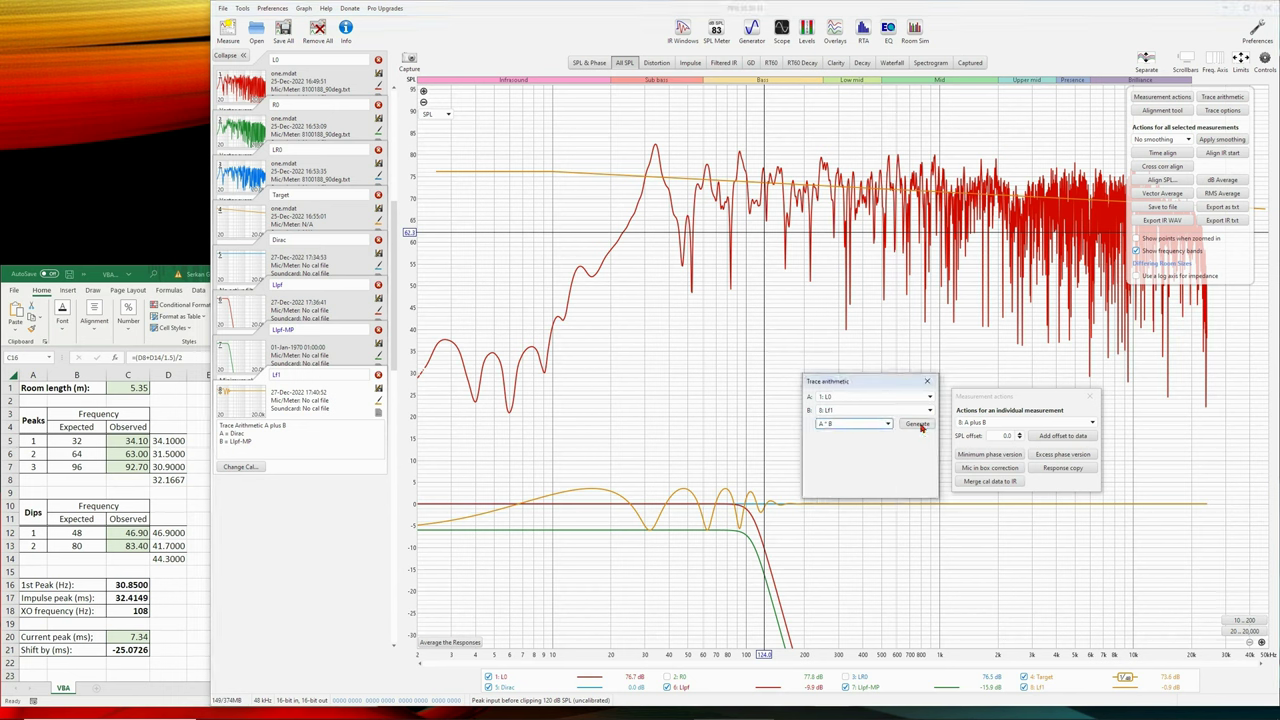
click(918, 424)
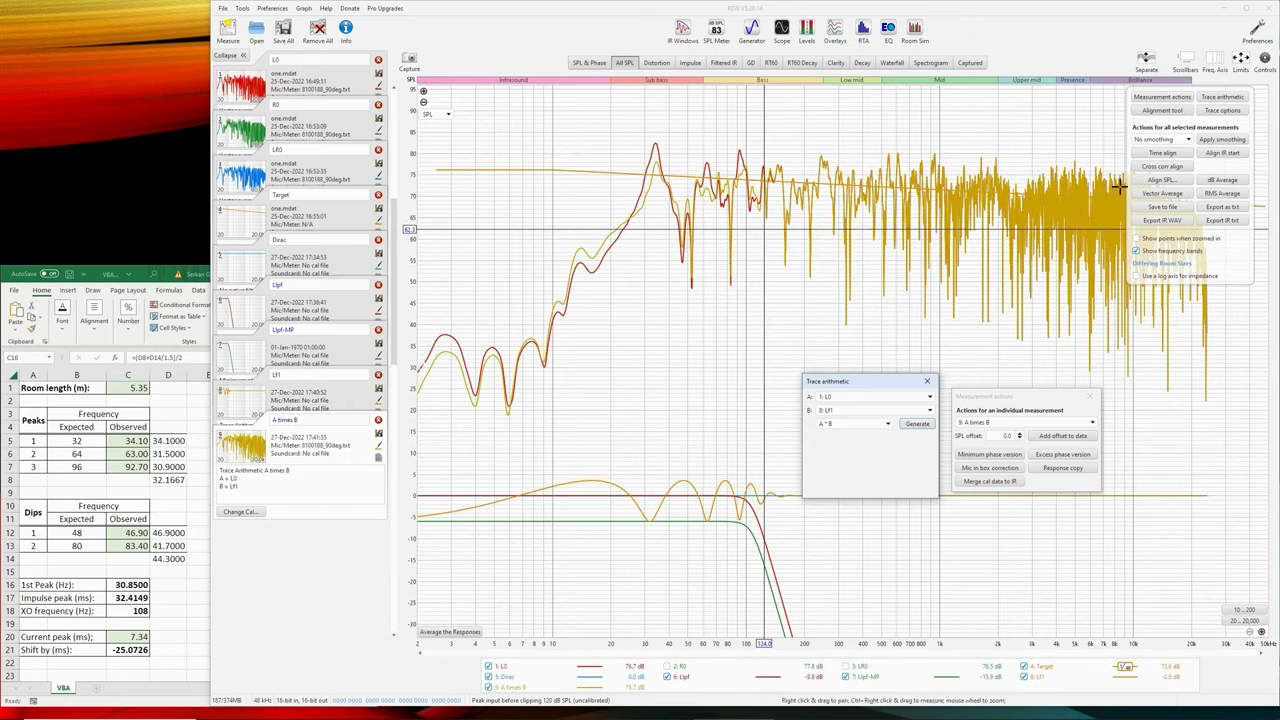
Step: Zoom the All SPL graph to about 44–68 dB and frame the bass peaks
click(423, 91)
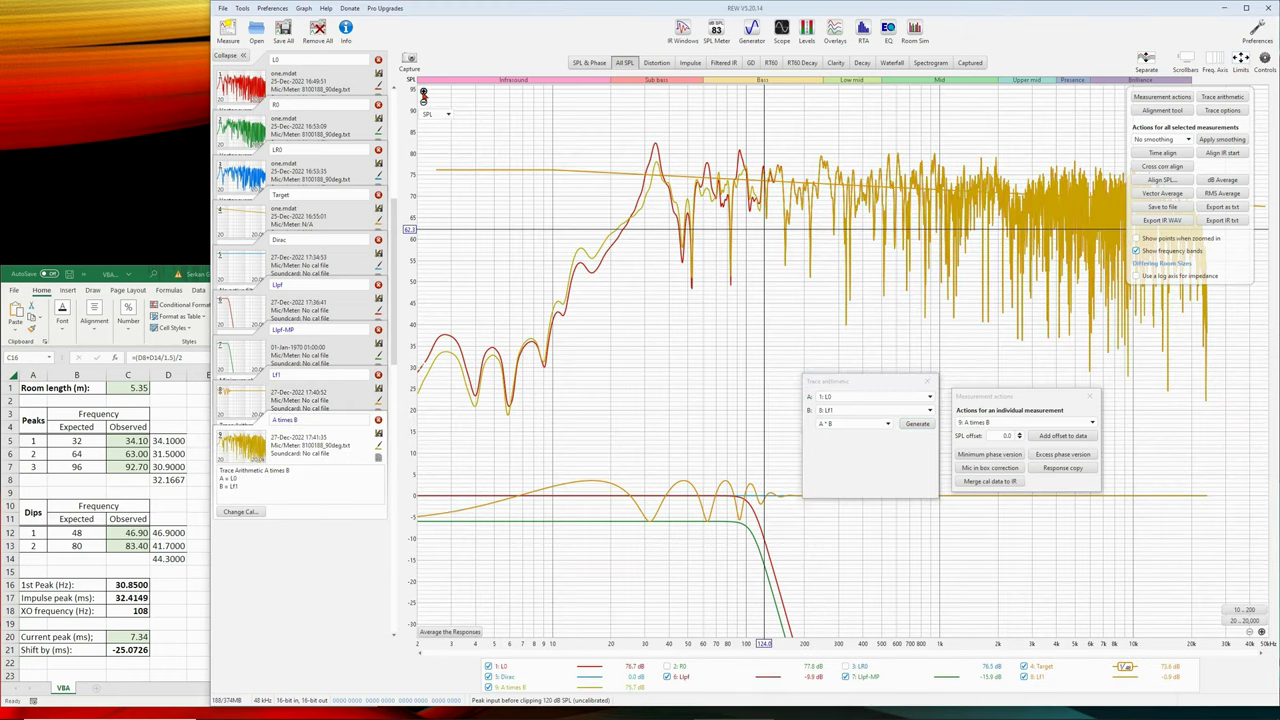
scroll(794, 251, up, 5)
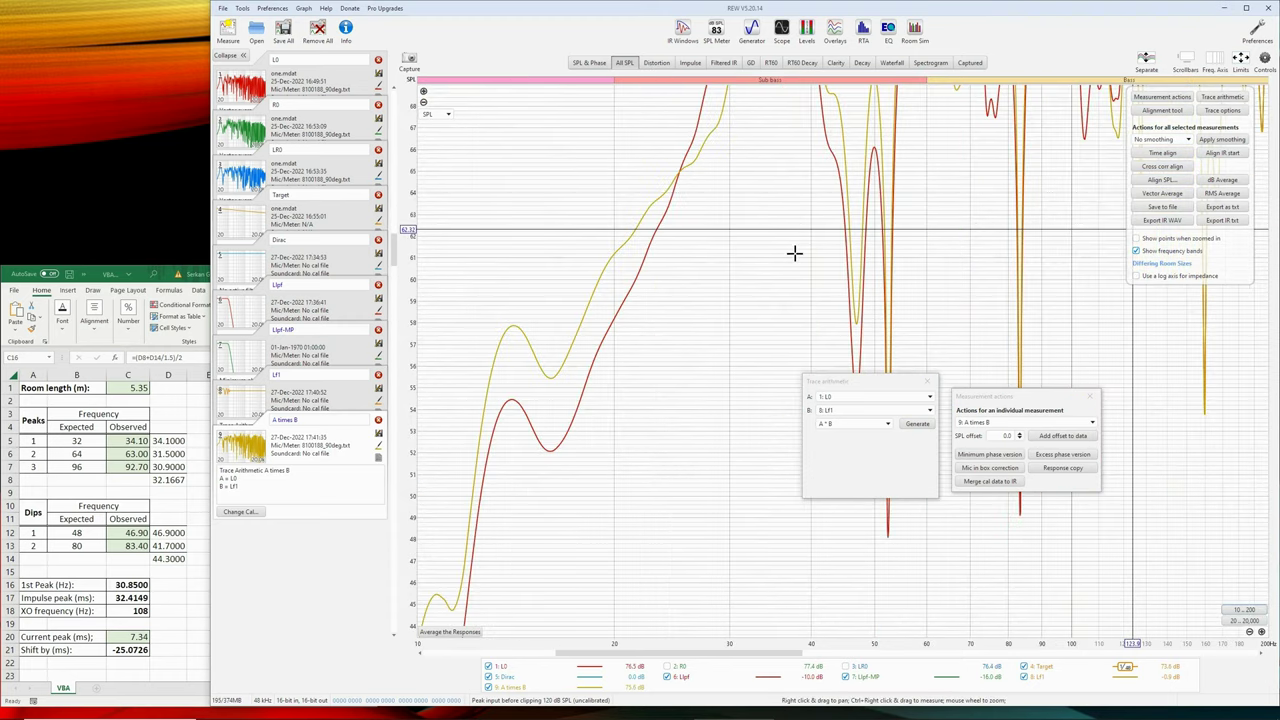
scroll(520, 449, up, 3)
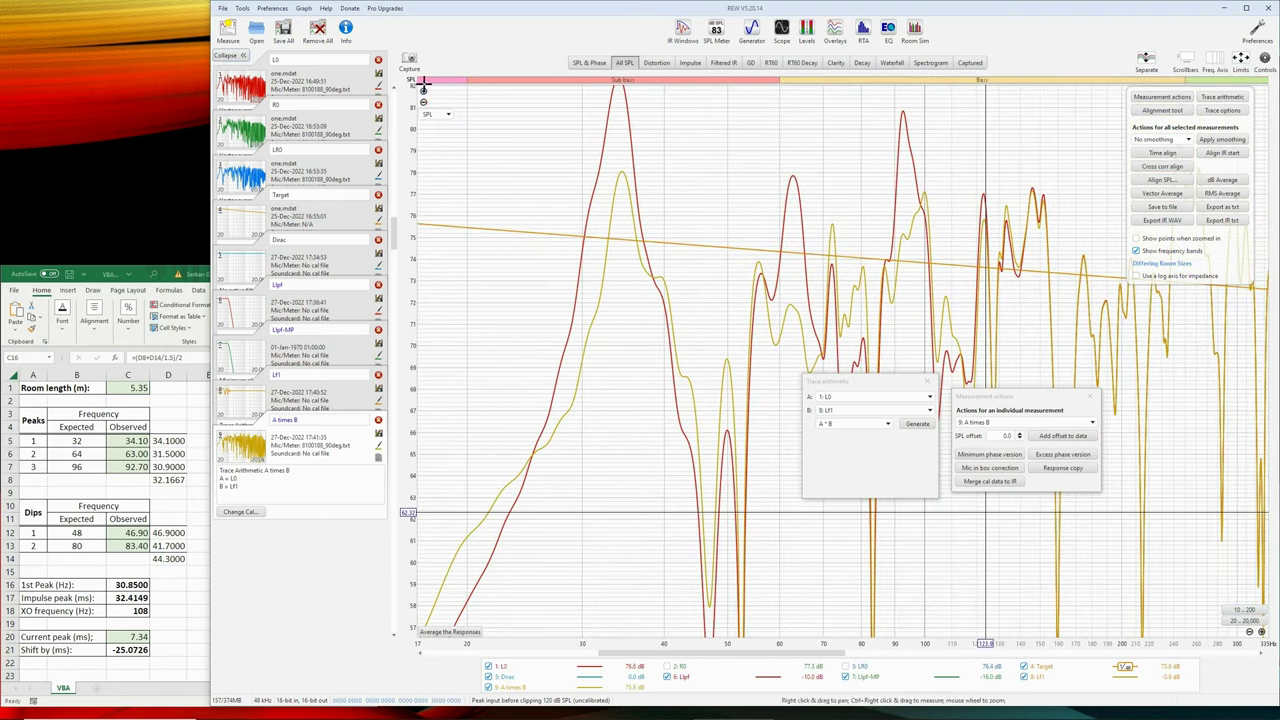
click(423, 103)
drag(676, 228, 618, 176)
Step: Close Measurement actions and Trace arithmetic, then inspect the Dirac and Lf1 measurements
click(1090, 396)
click(928, 381)
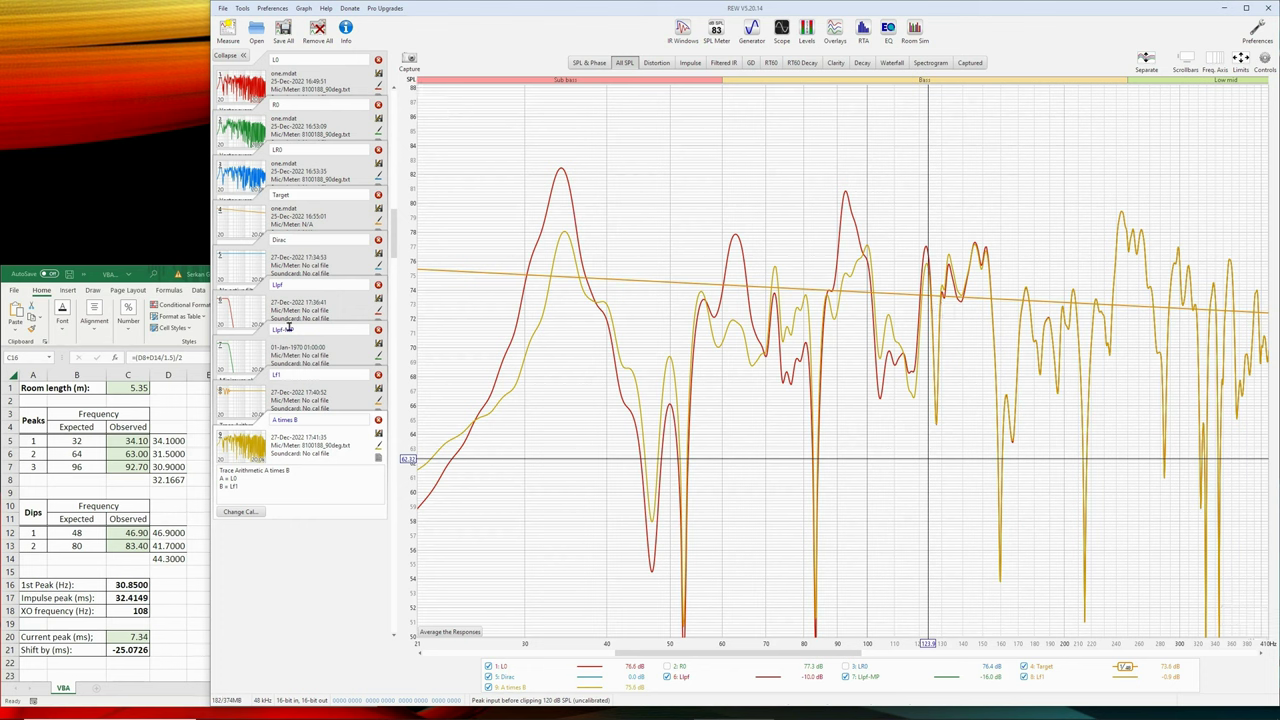
click(296, 262)
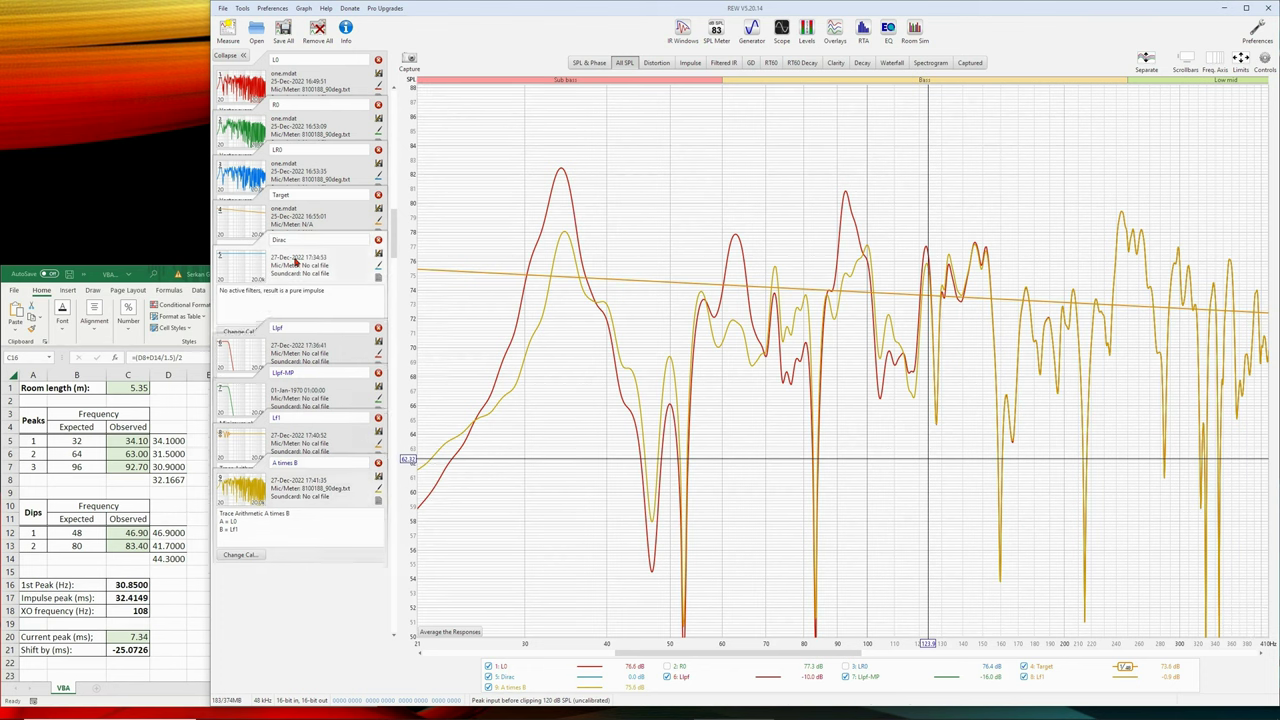
click(318, 456)
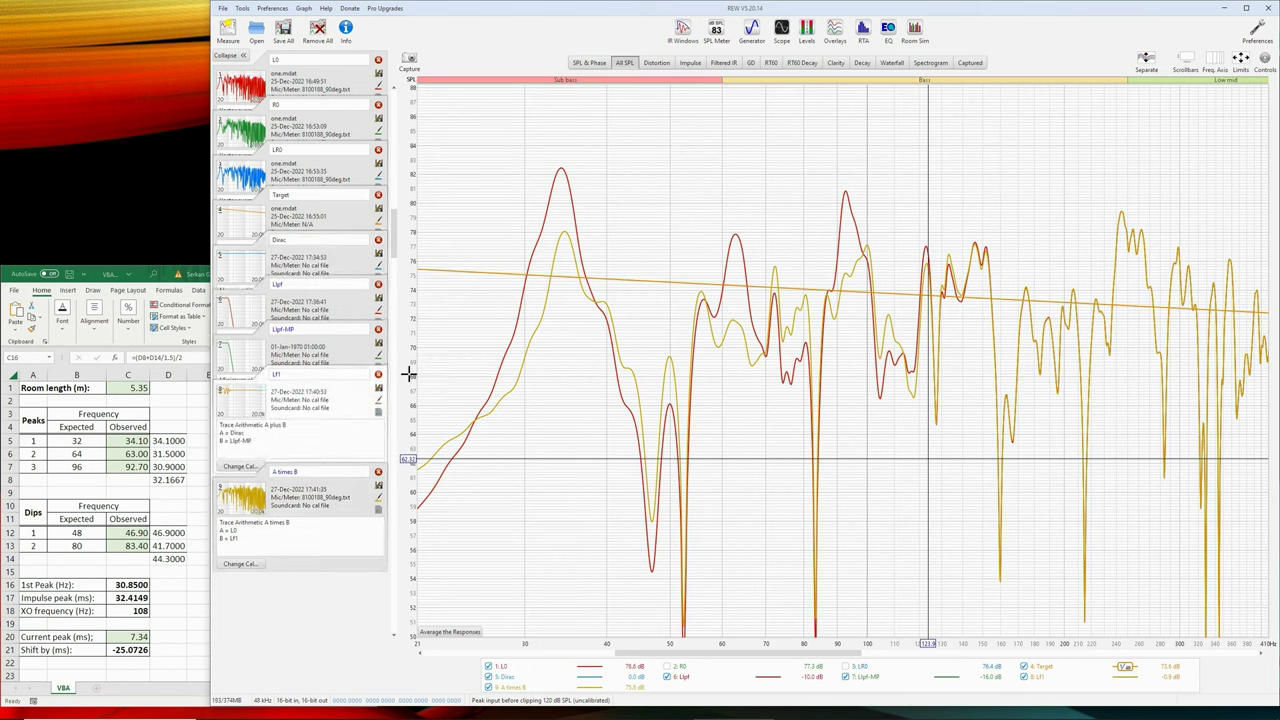
Step: Show Lf1's impulse graph with Step Response overlaid, fitted to all the data
click(691, 64)
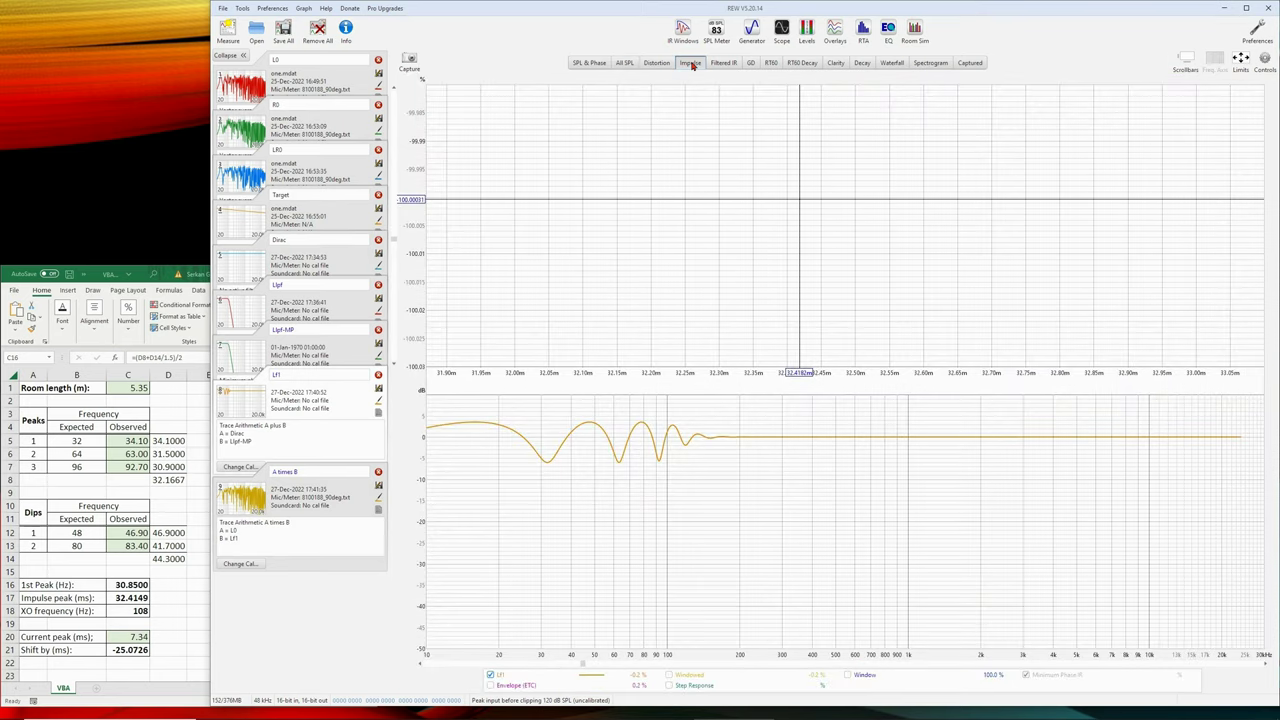
click(670, 685)
click(1240, 60)
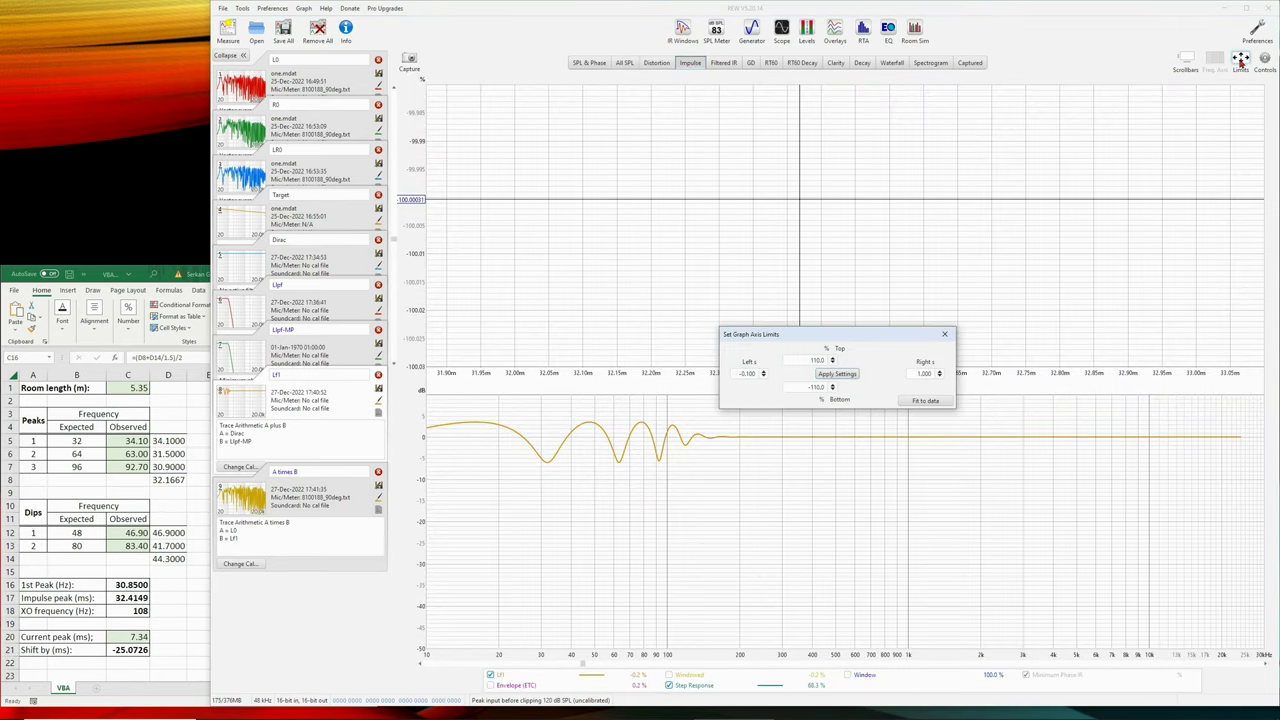
click(906, 401)
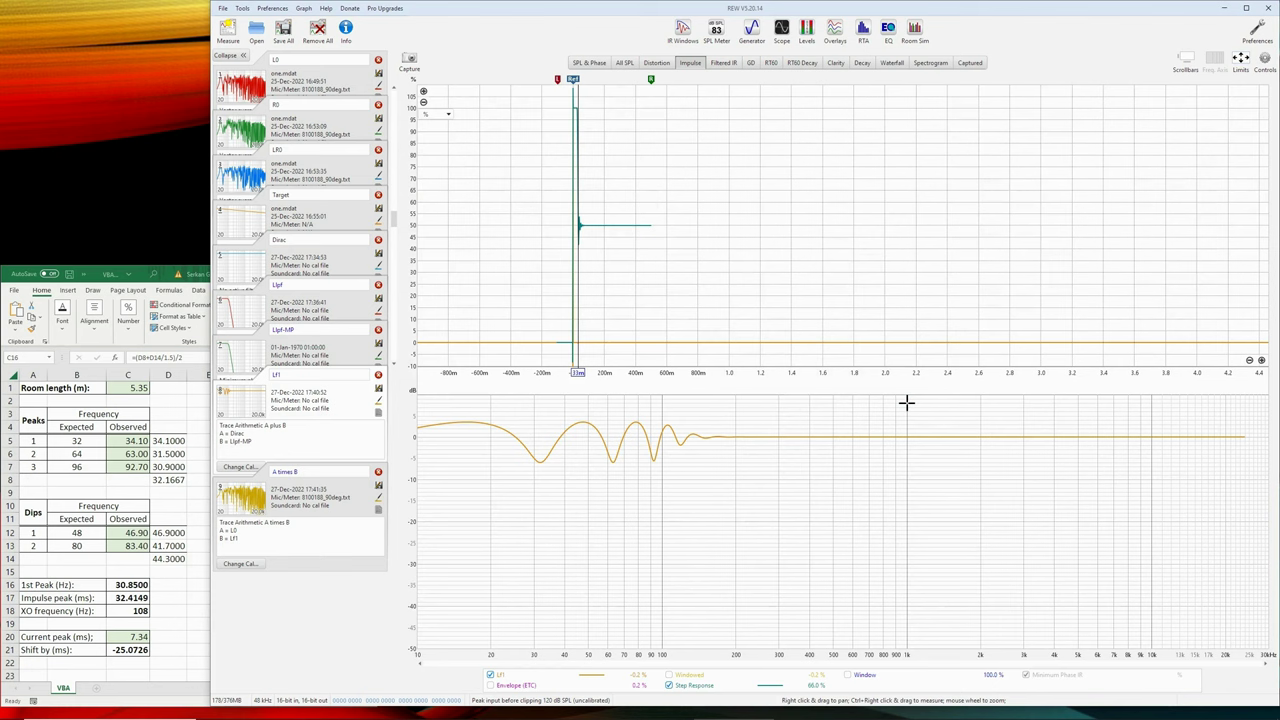
Step: Zoom and pan the impulse graph to centre the spike and step near 0 ms
click(1261, 360)
click(1261, 360)
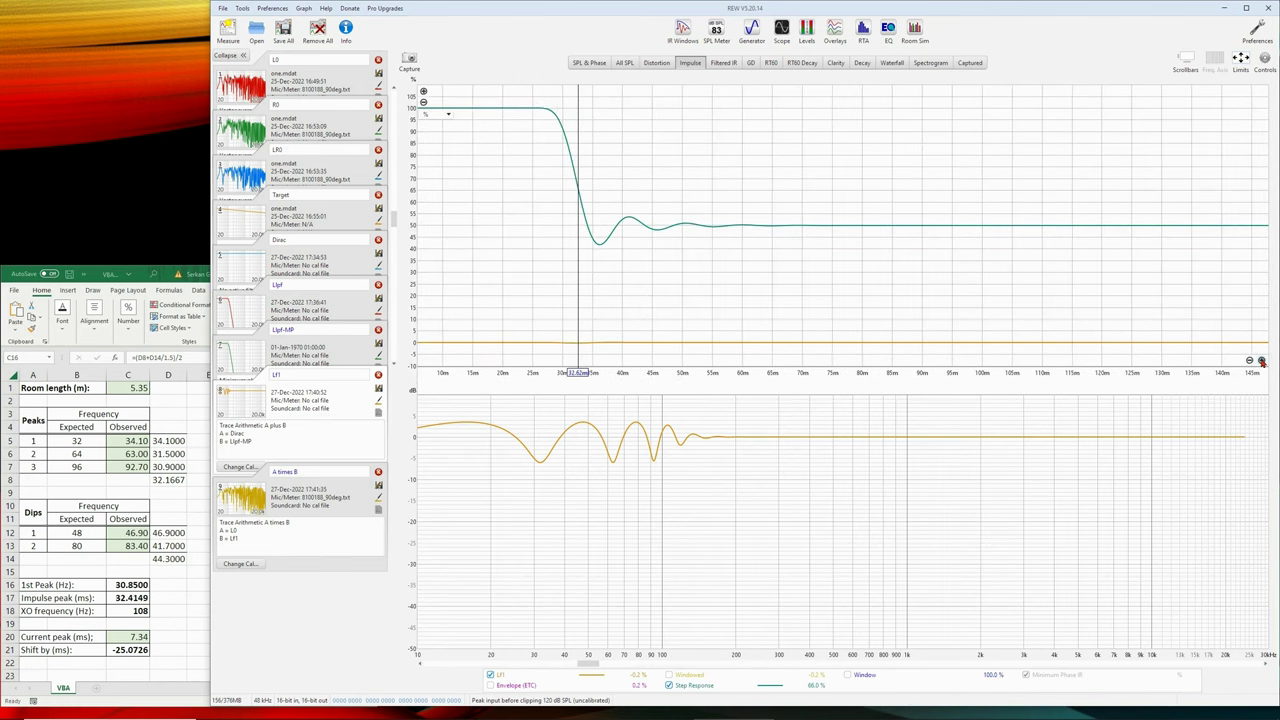
drag(744, 232, 1043, 243)
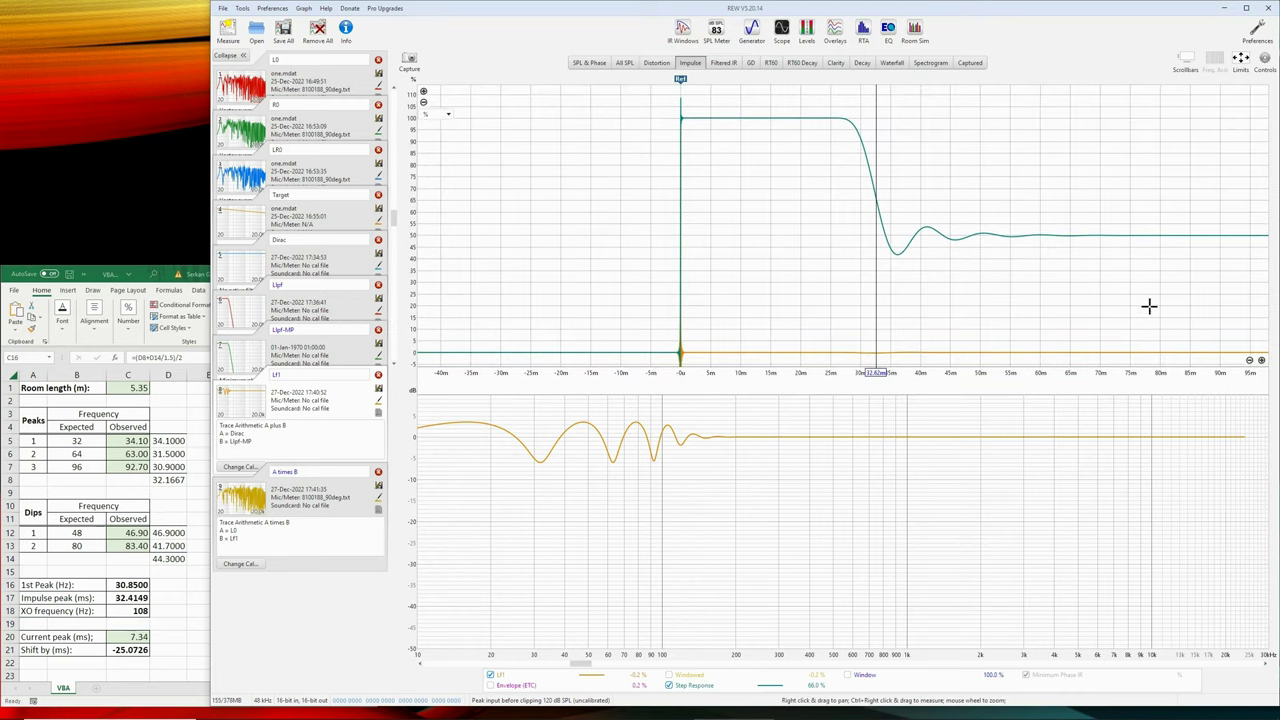
click(1261, 360)
scroll(980, 289, up, 2)
scroll(880, 220, down, 1)
mouse_move(880, 220)
mouse_down()
mouse_move(919, 216)
mouse_move(900, 223)
mouse_up()
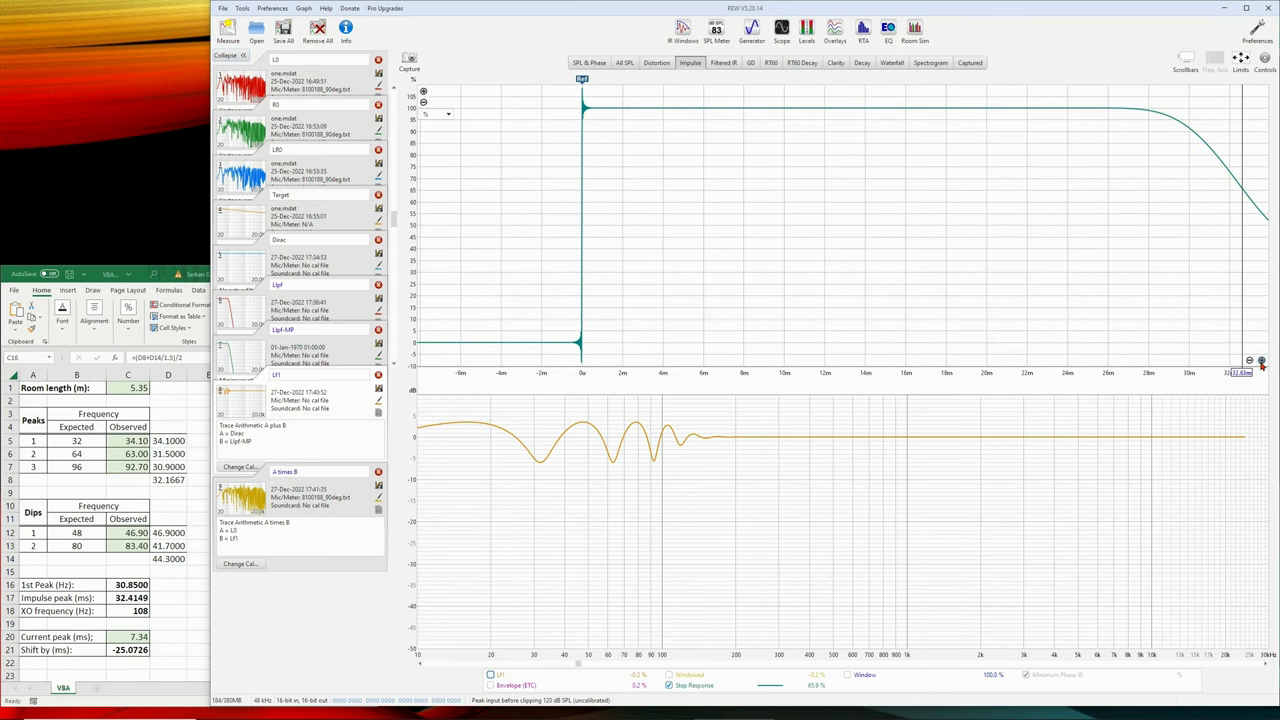
click(1261, 361)
scroll(1074, 260, up, 4)
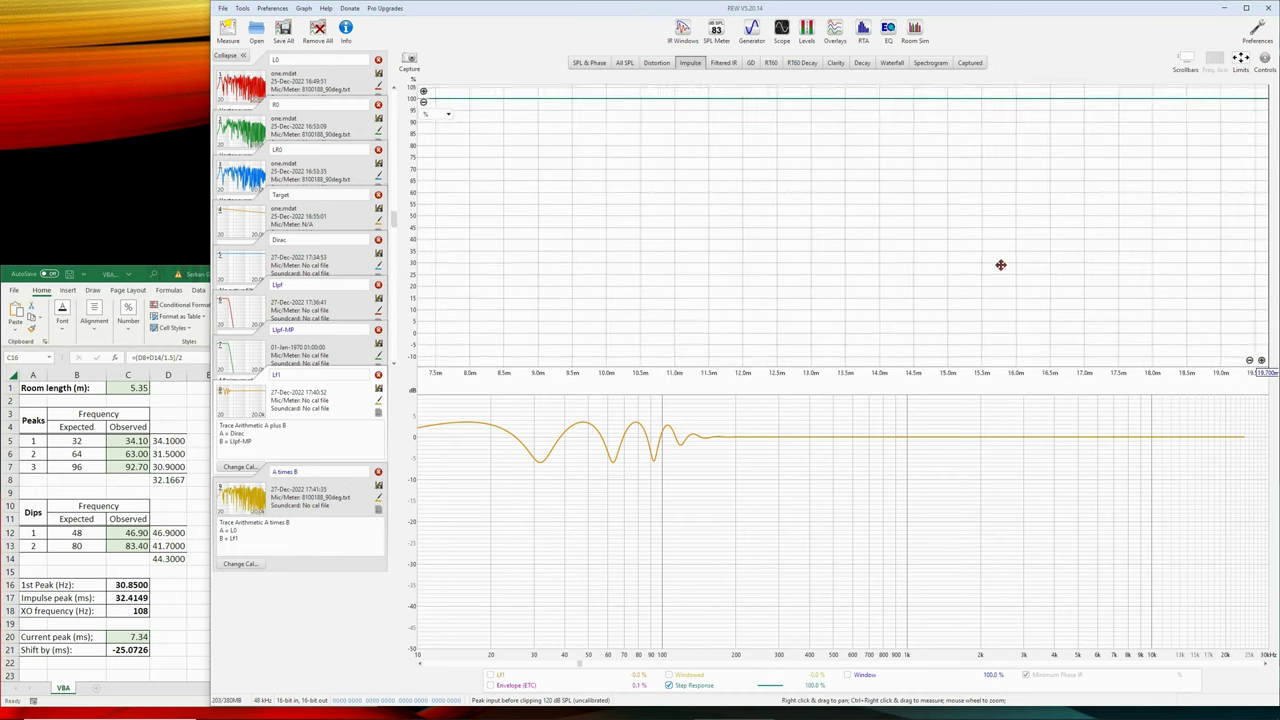
drag(398, 176, 971, 185)
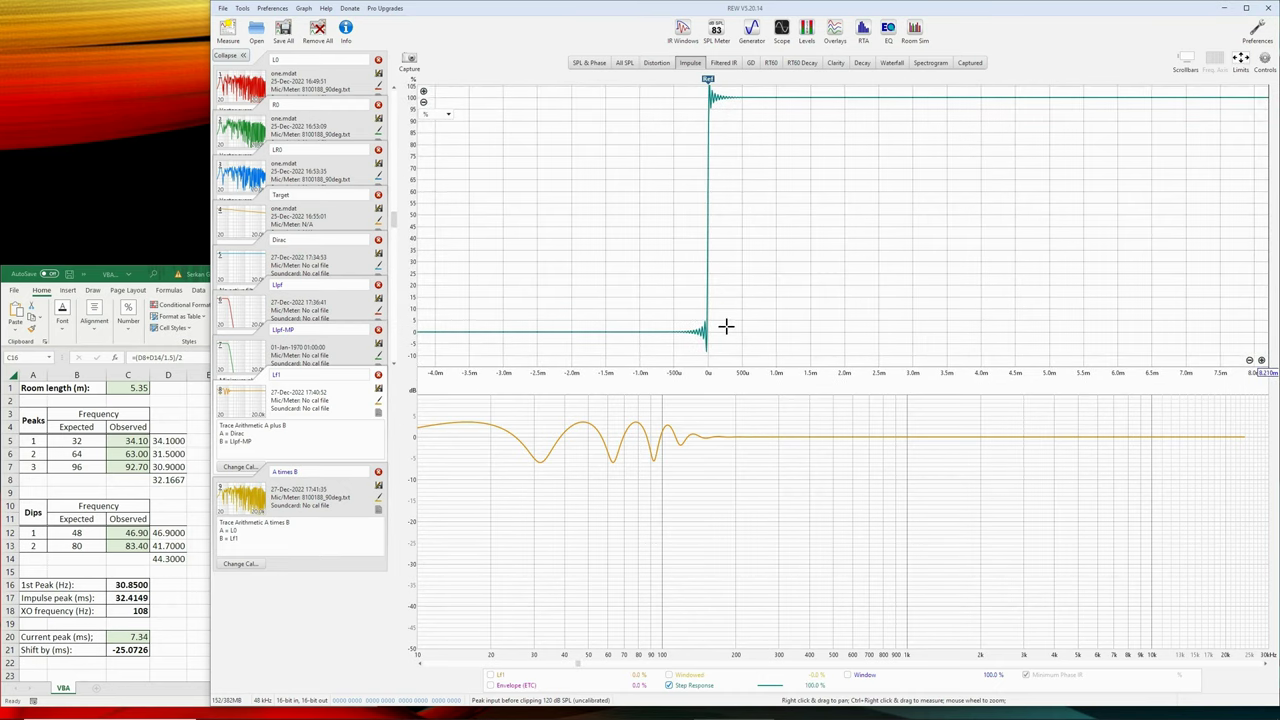
mouse_move(1265, 60)
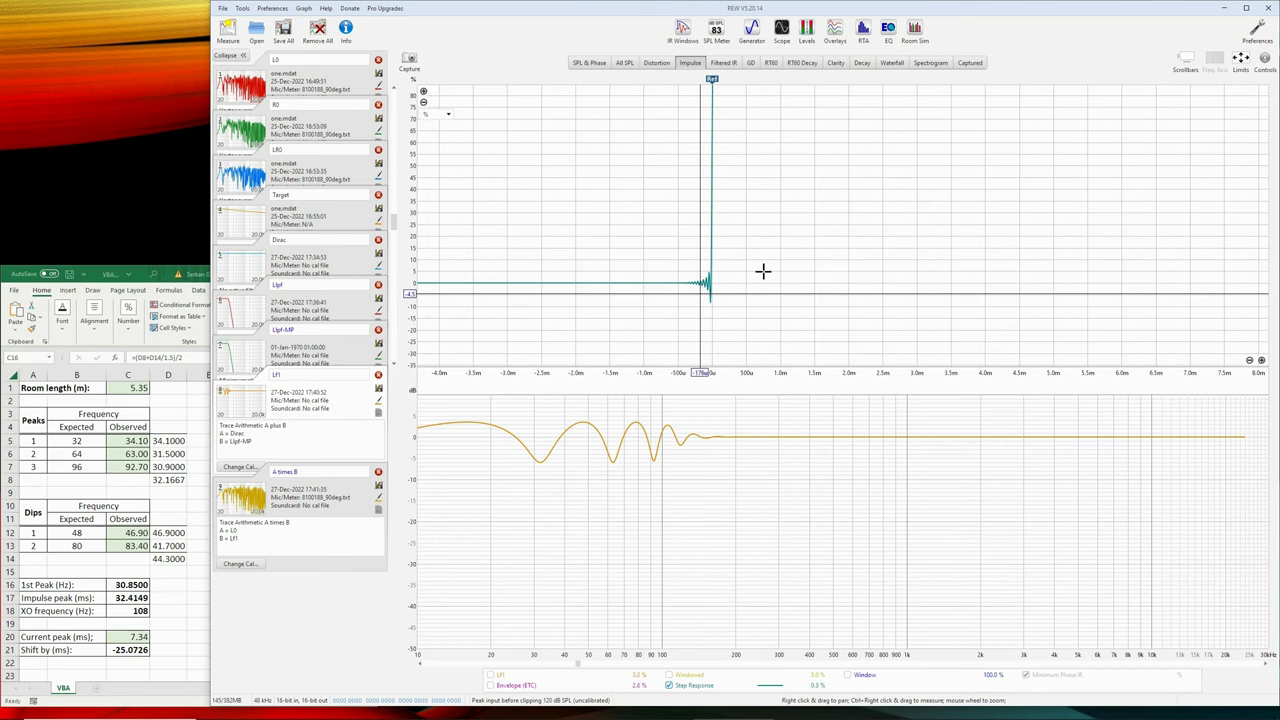
drag(830, 210, 840, 254)
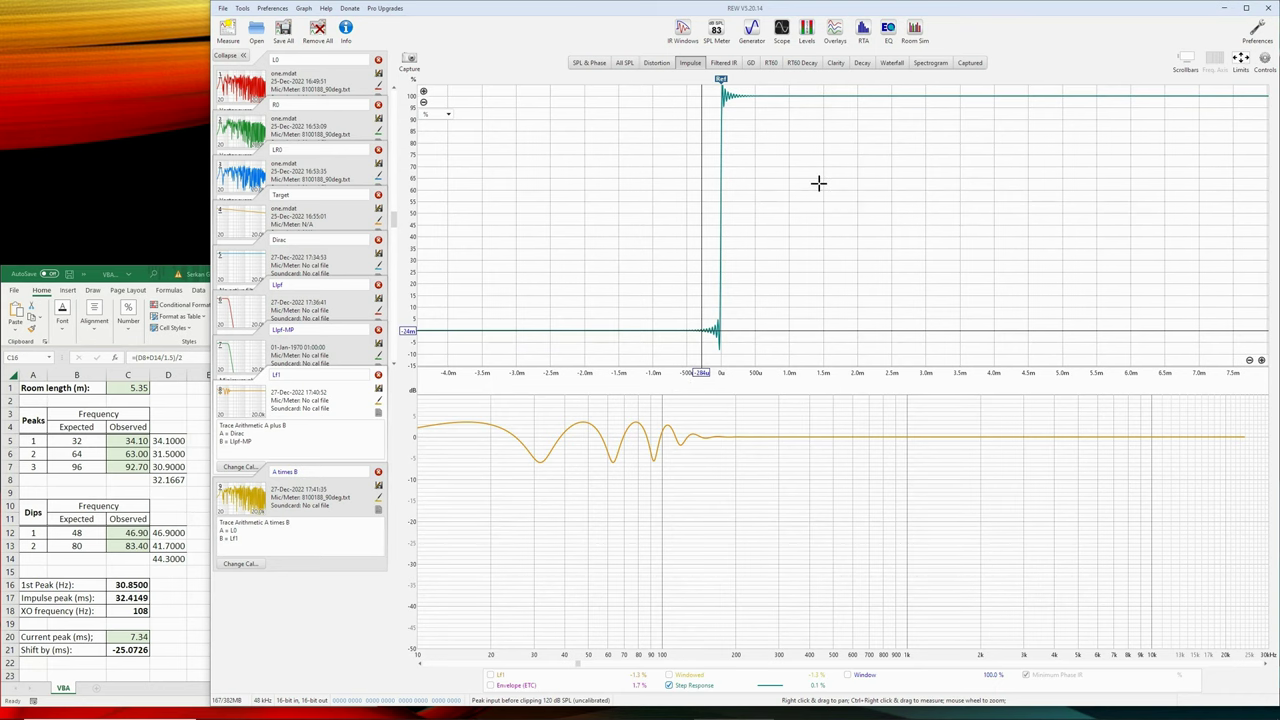
Step: Rezoom the impulse time axis tightly around time zero
click(1249, 361)
click(1249, 361)
click(1261, 362)
click(1261, 362)
click(1261, 362)
Step: Rename A times B to L1, then show All SPL with the window maximized
click(303, 506)
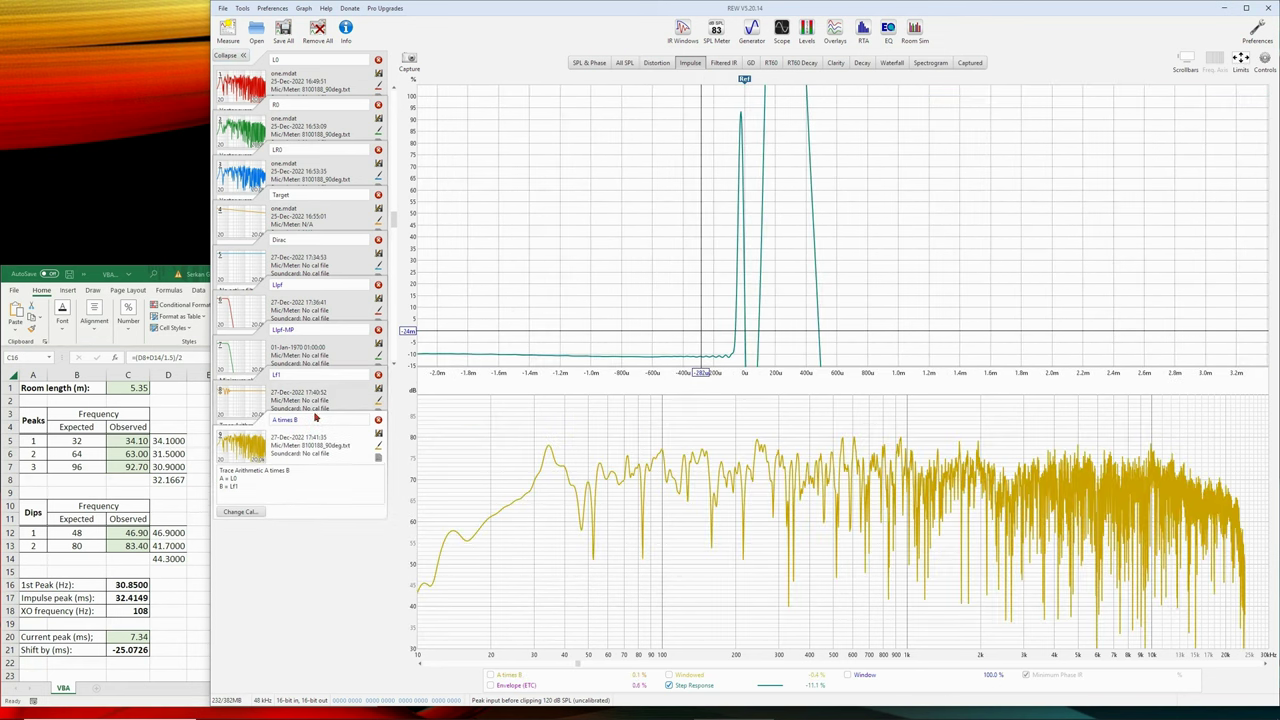
click(313, 420)
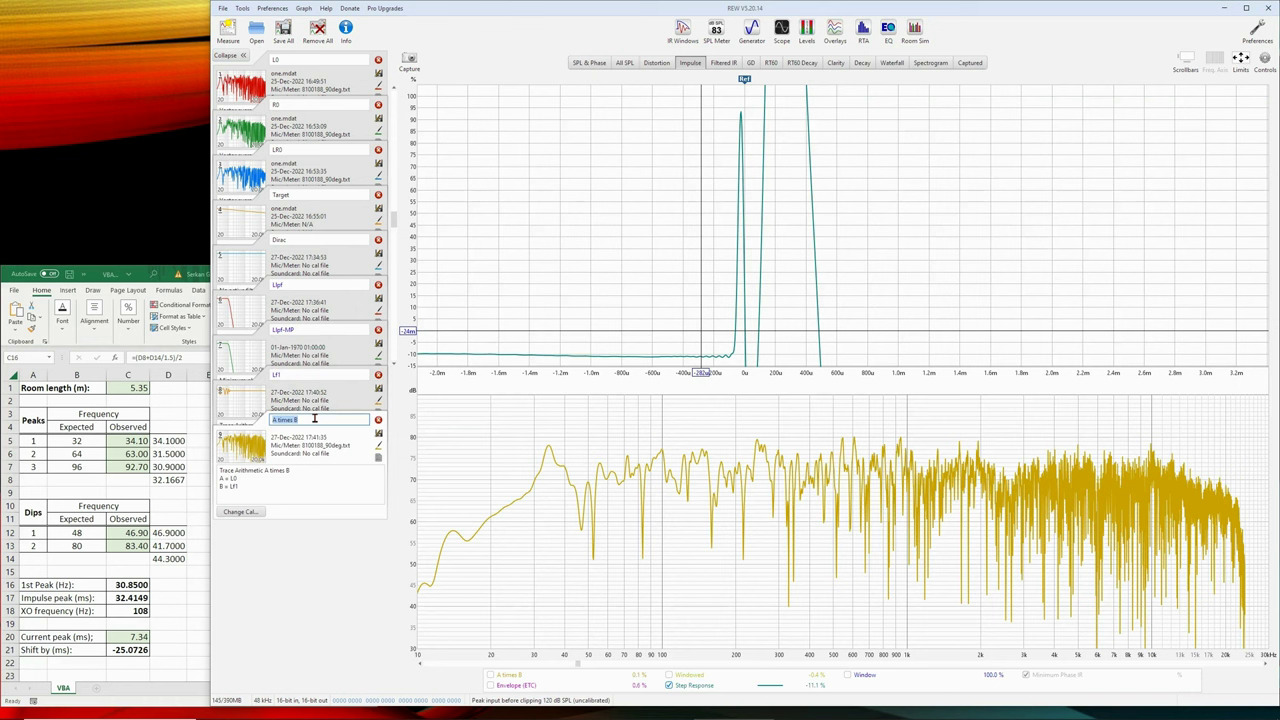
text(L1)
key(Return)
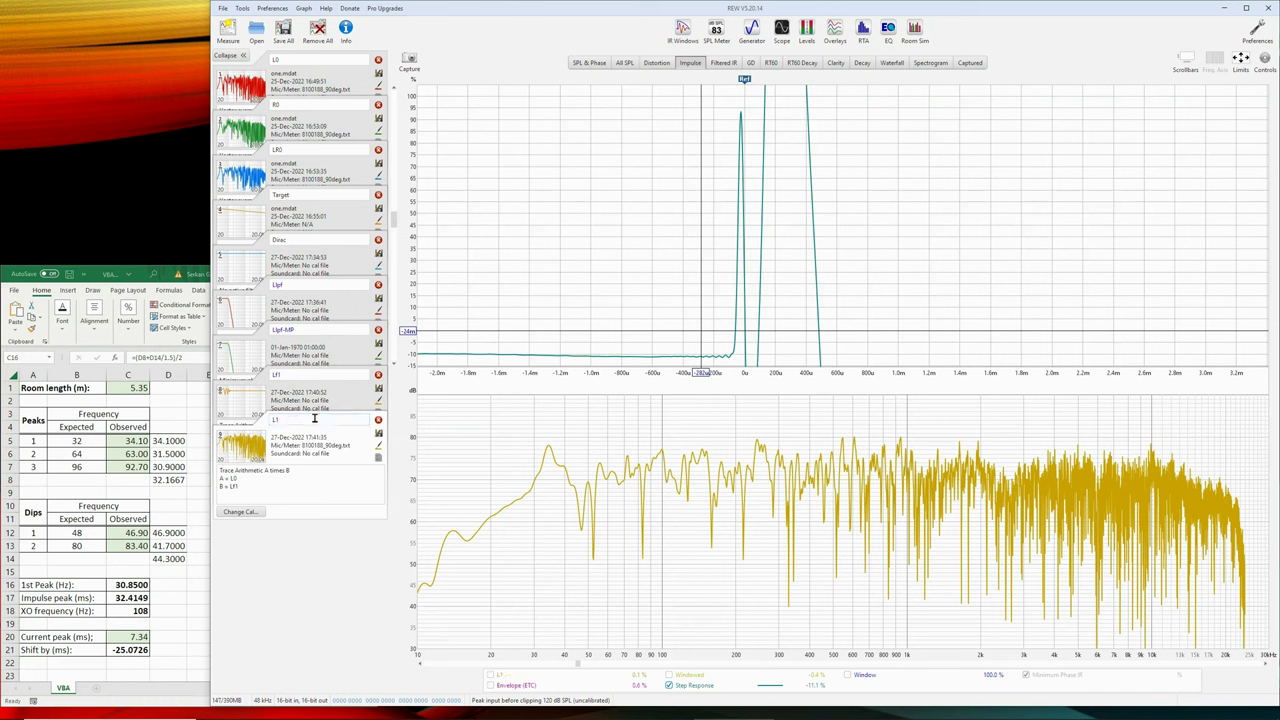
click(627, 63)
key(super+Up)
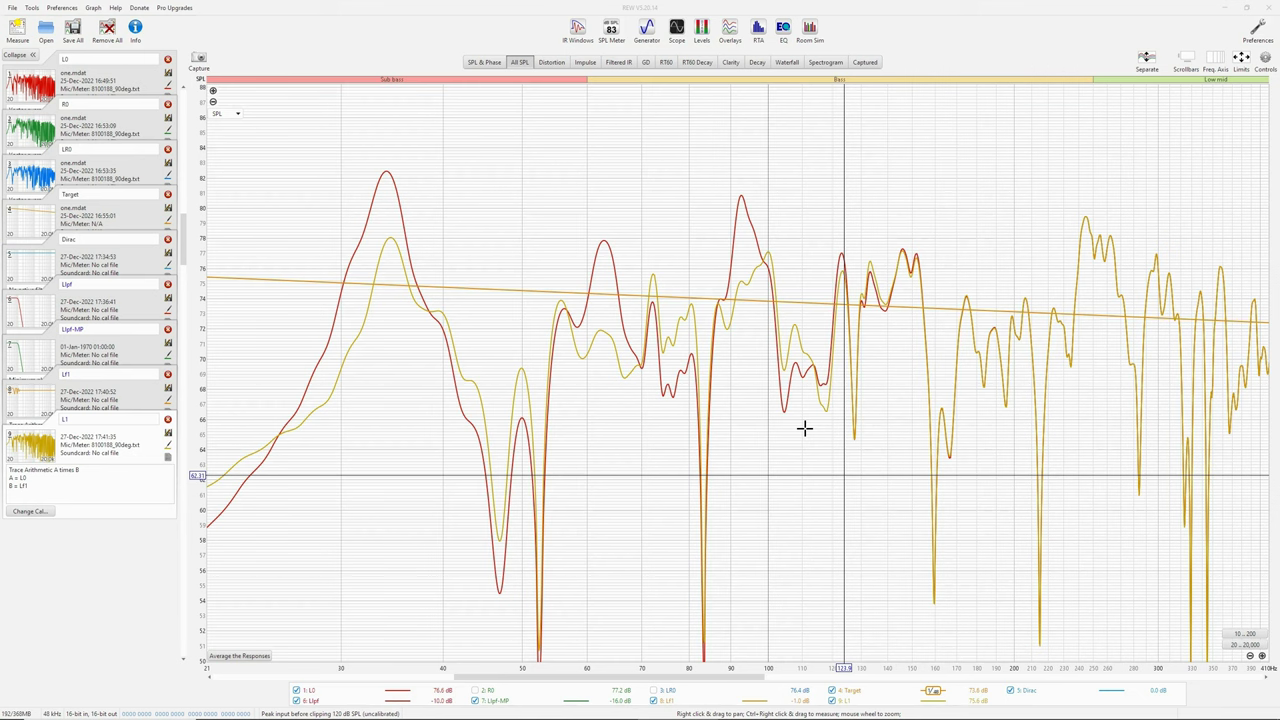
Step: Show all nine measurement traces, fit the graph limits to the data, and zoom the SPL axis
right_click(575, 697)
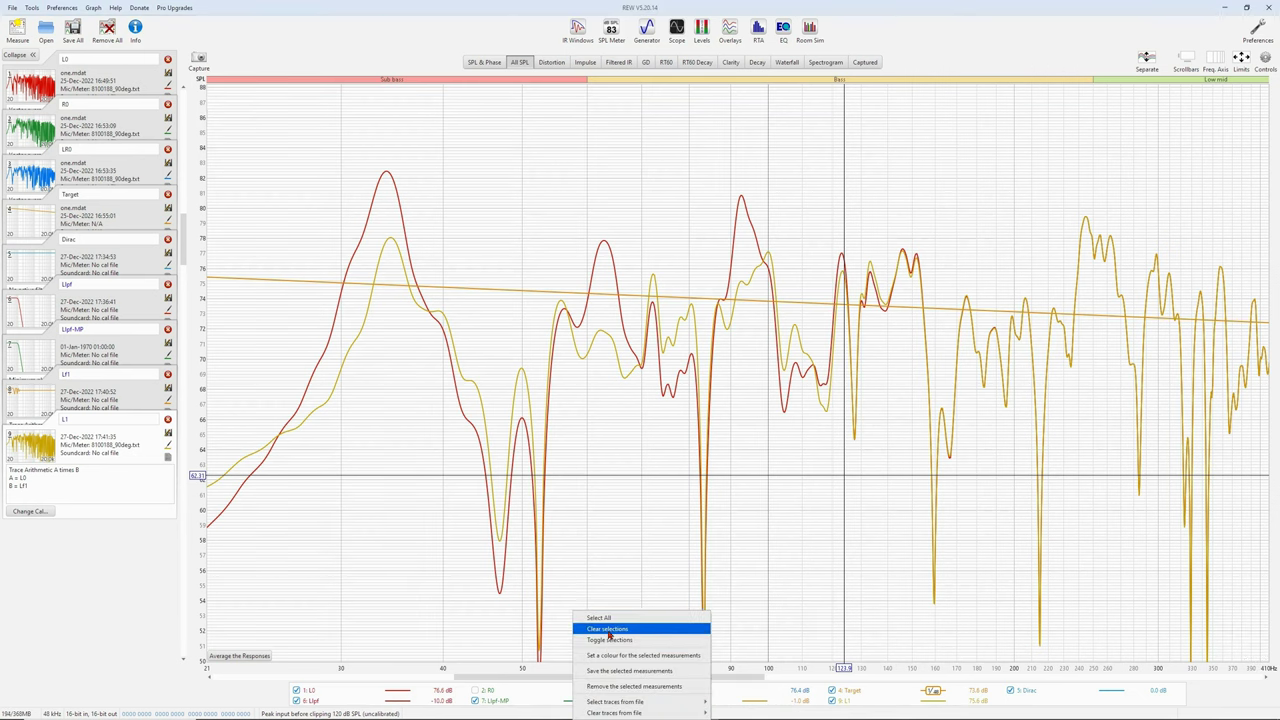
click(607, 621)
click(1241, 57)
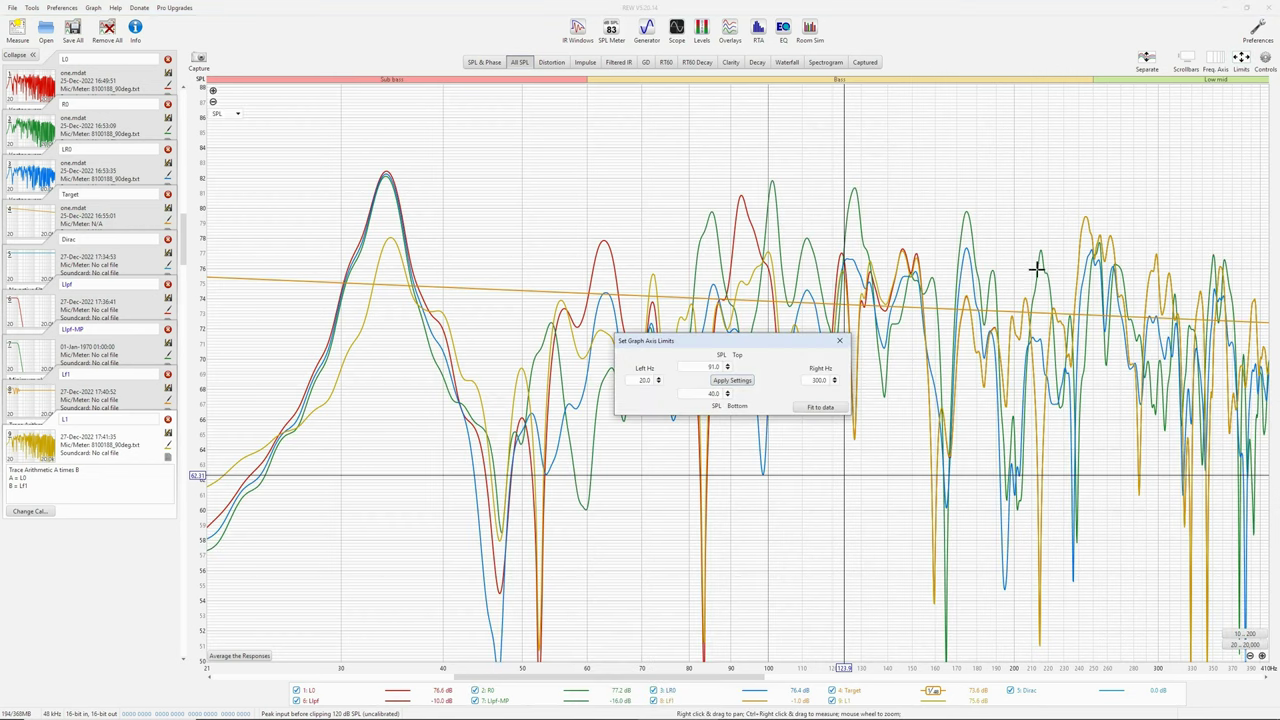
click(818, 408)
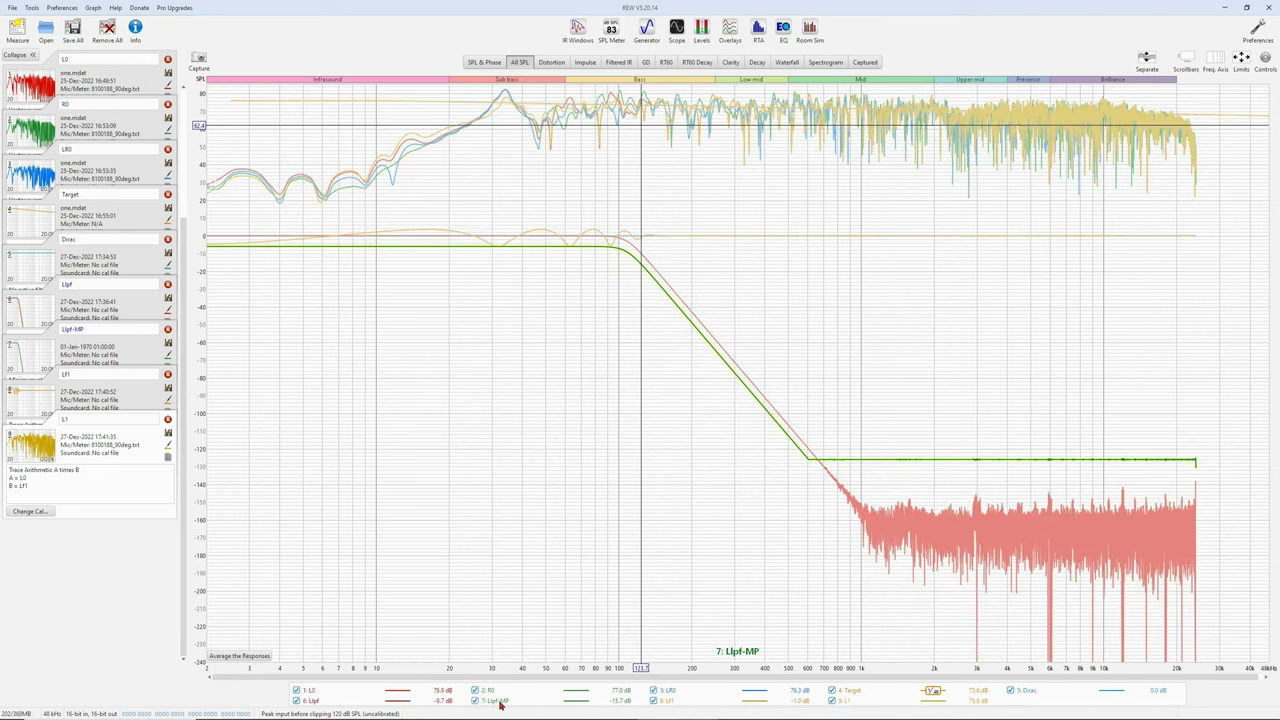
click(212, 91)
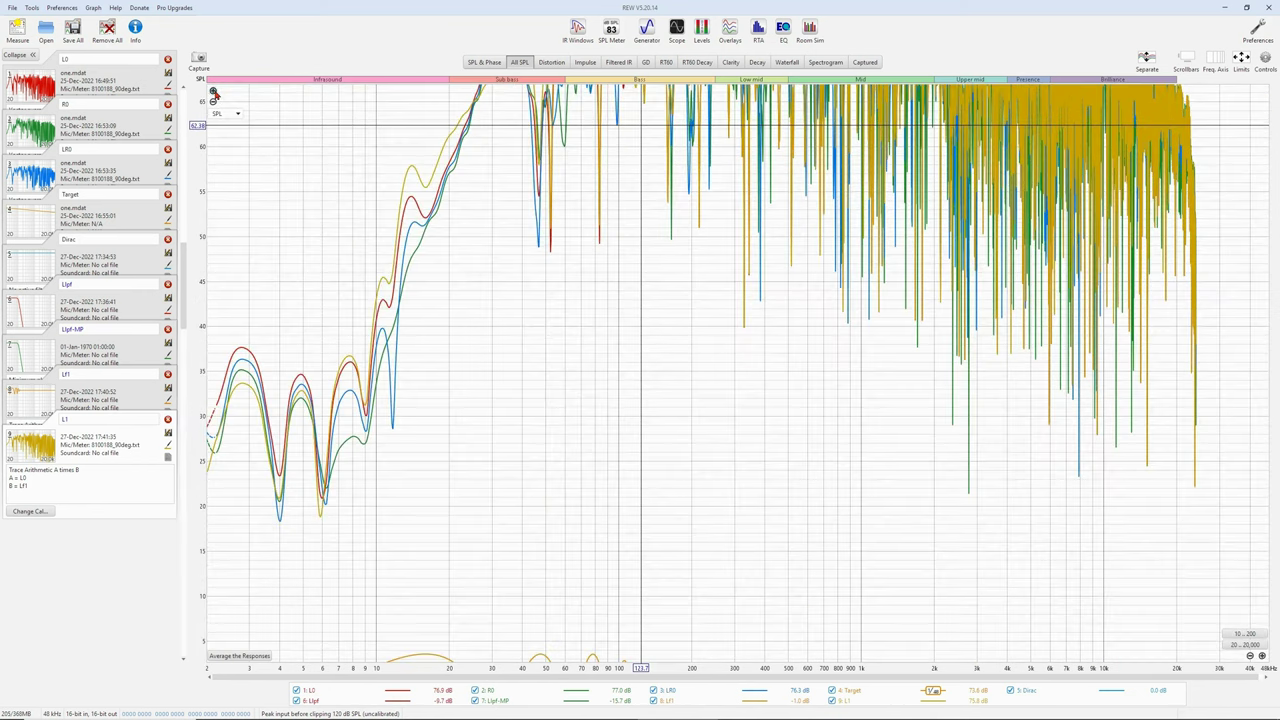
scroll(853, 457, down, 2)
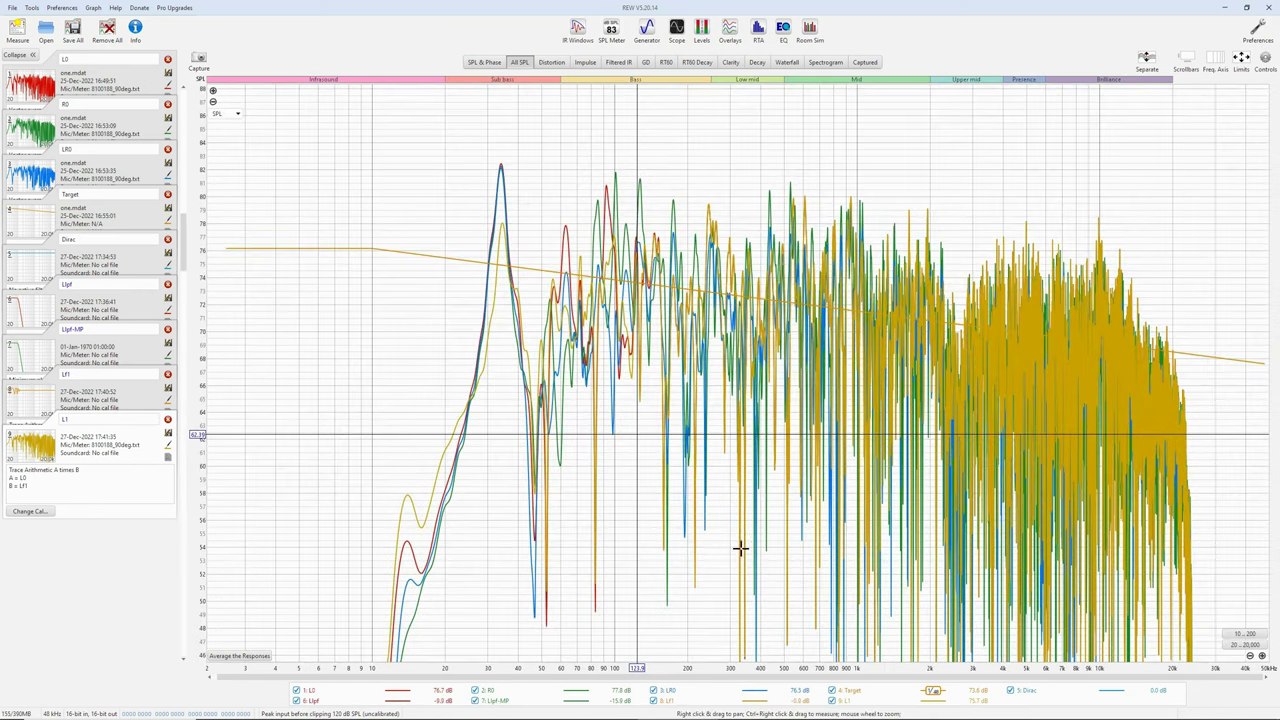
right_click(575, 678)
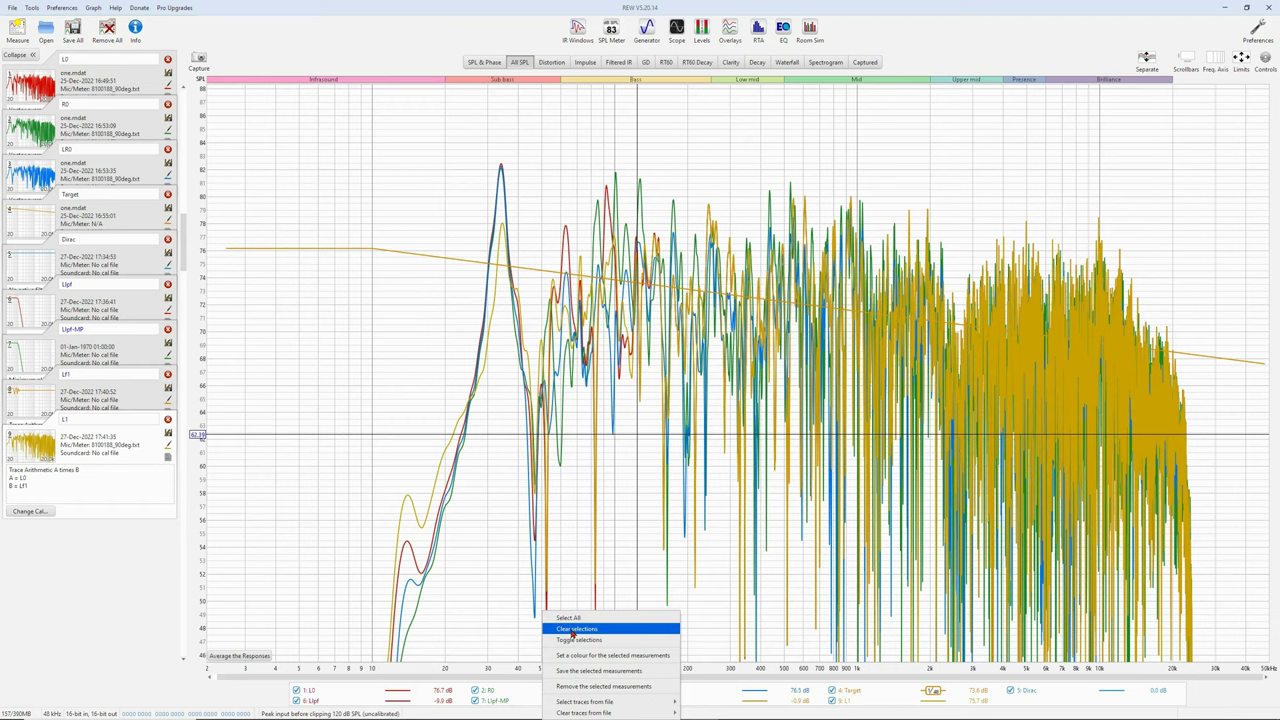
Step: Hide every trace except L1 and Target, and set the frequency axis to 20 Hz–20 kHz
click(575, 629)
click(833, 701)
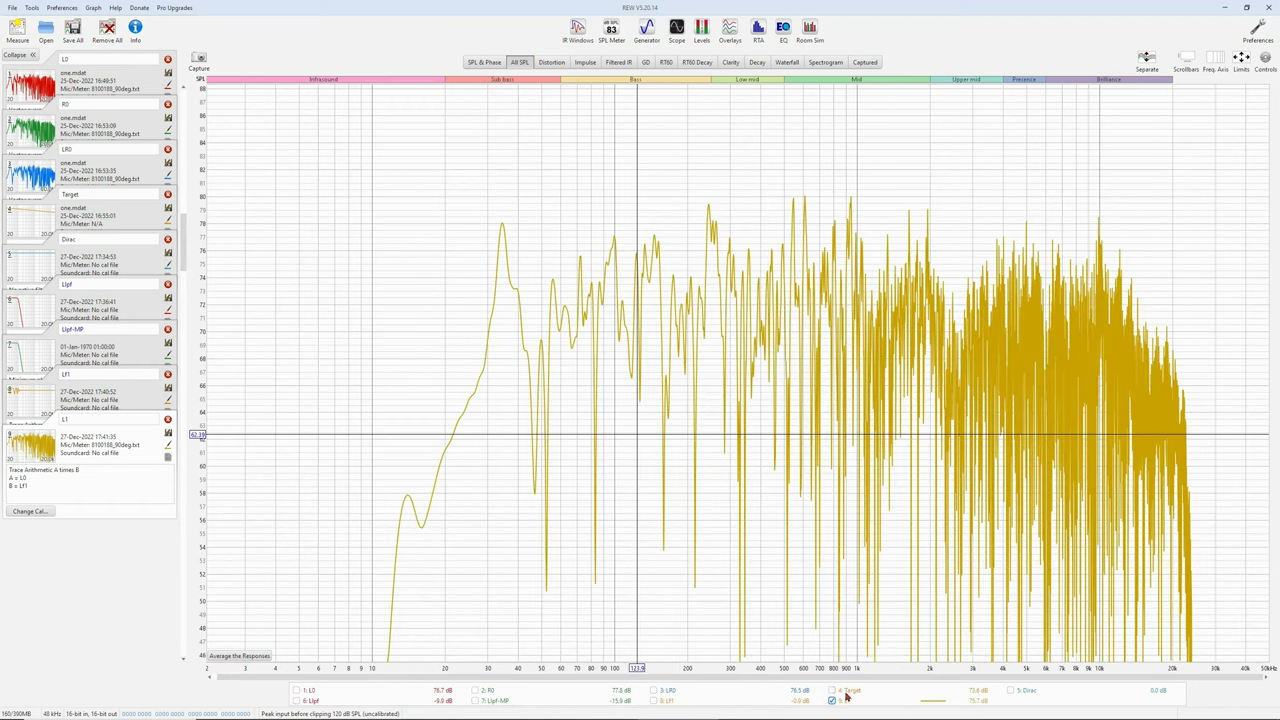
click(833, 690)
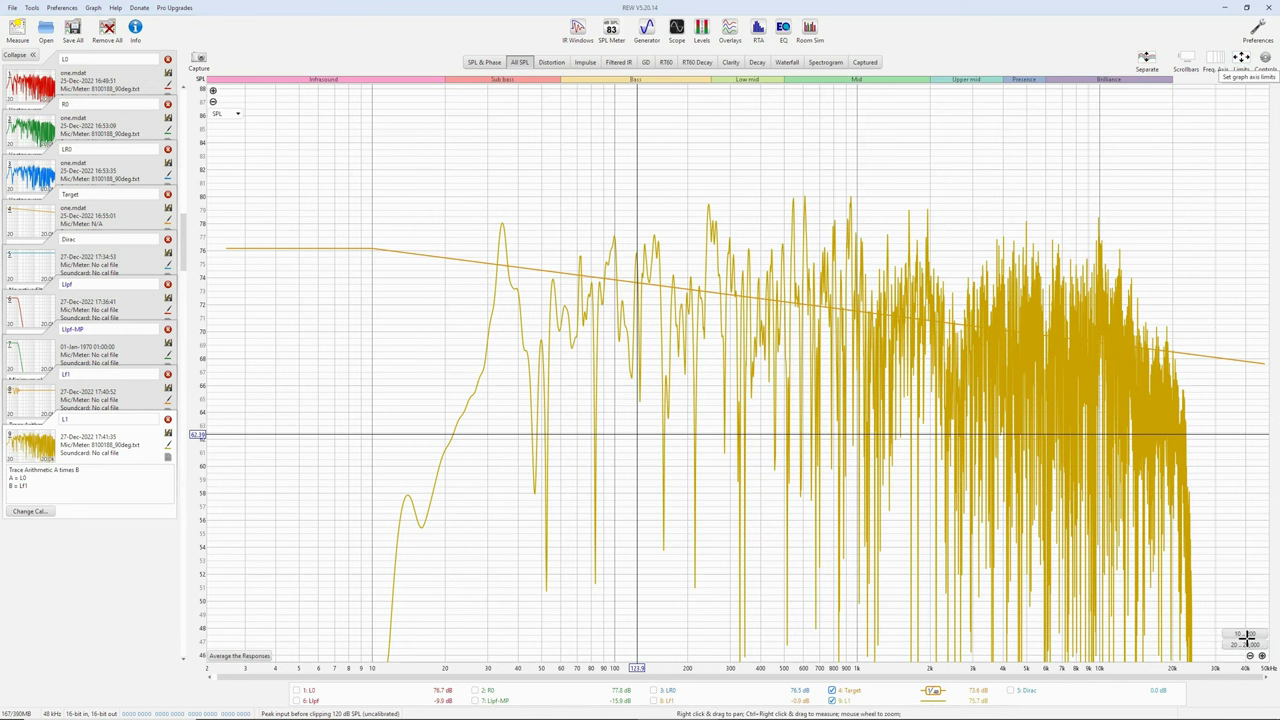
click(1248, 645)
scroll(975, 445, down, 2)
scroll(951, 423, down, 1)
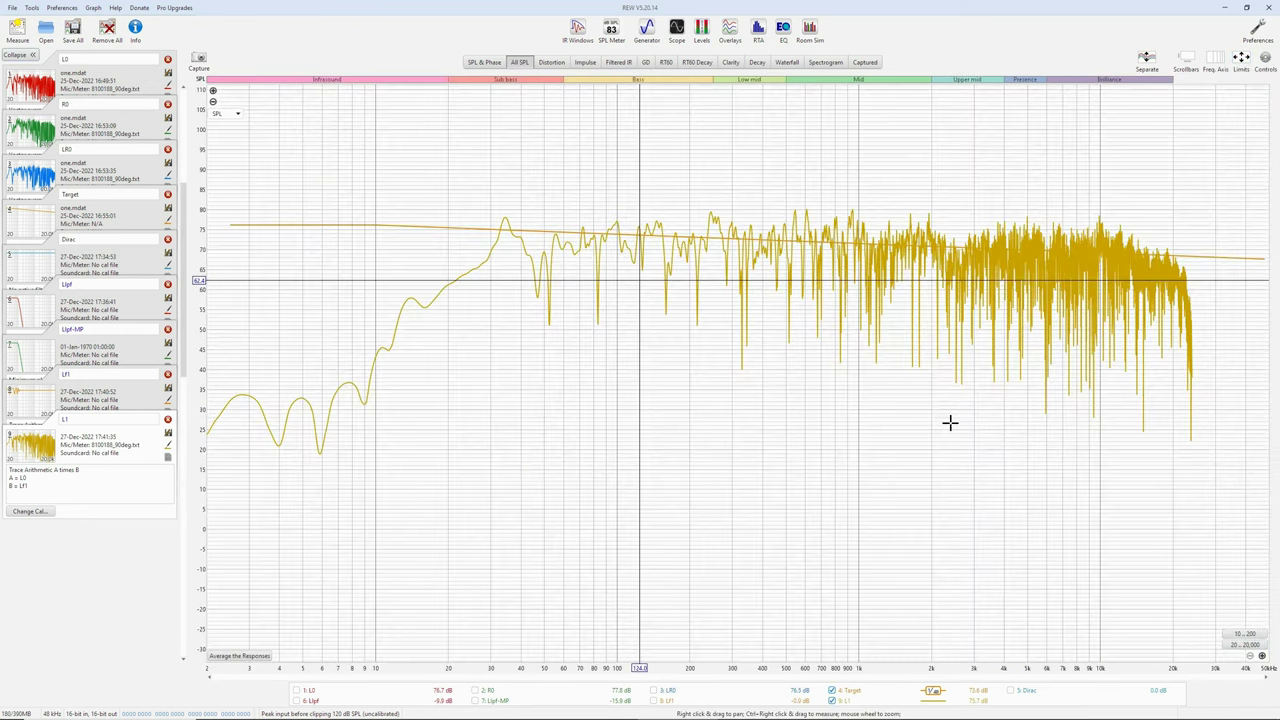
scroll(943, 434, down, 1)
scroll(943, 434, up, 3)
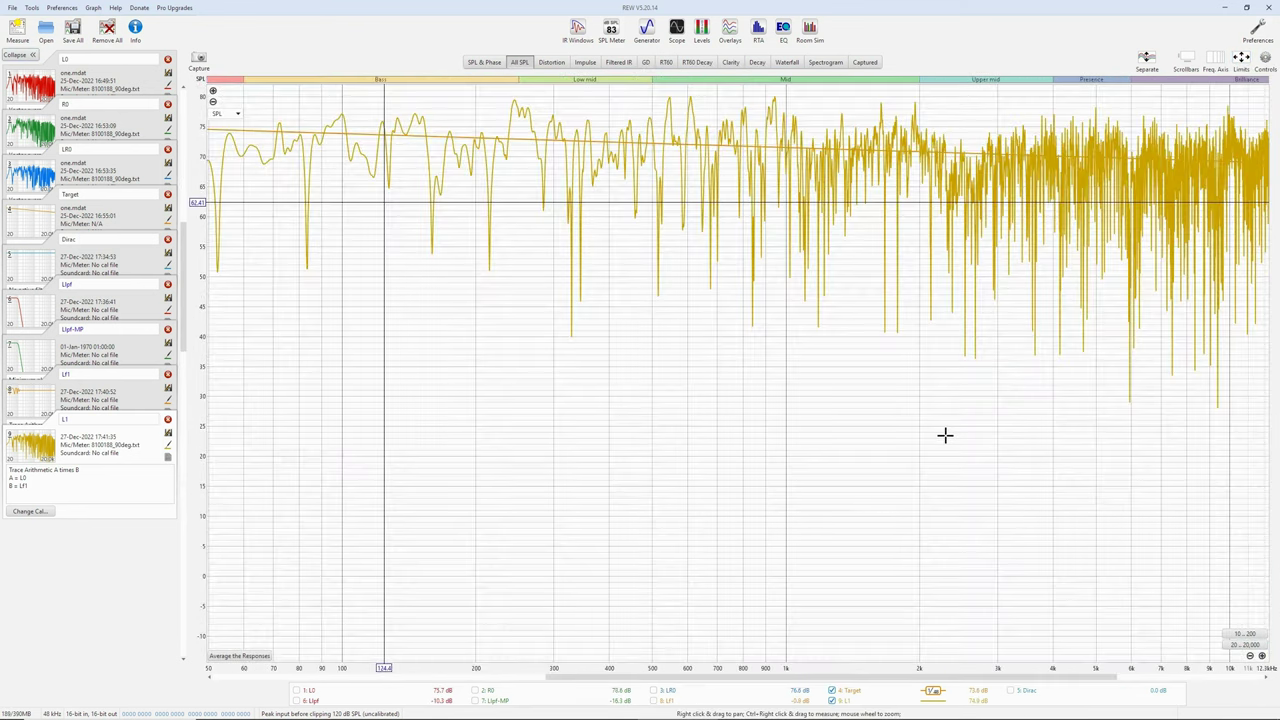
scroll(883, 467, up, 4)
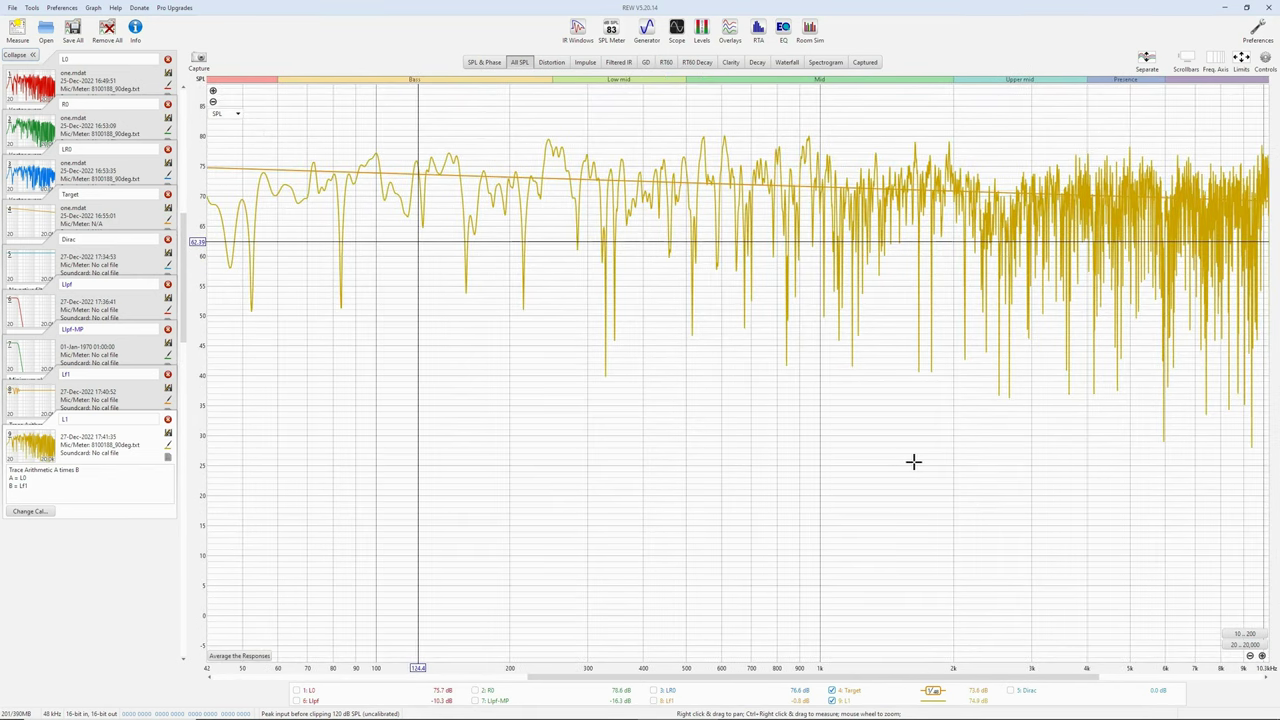
click(1257, 646)
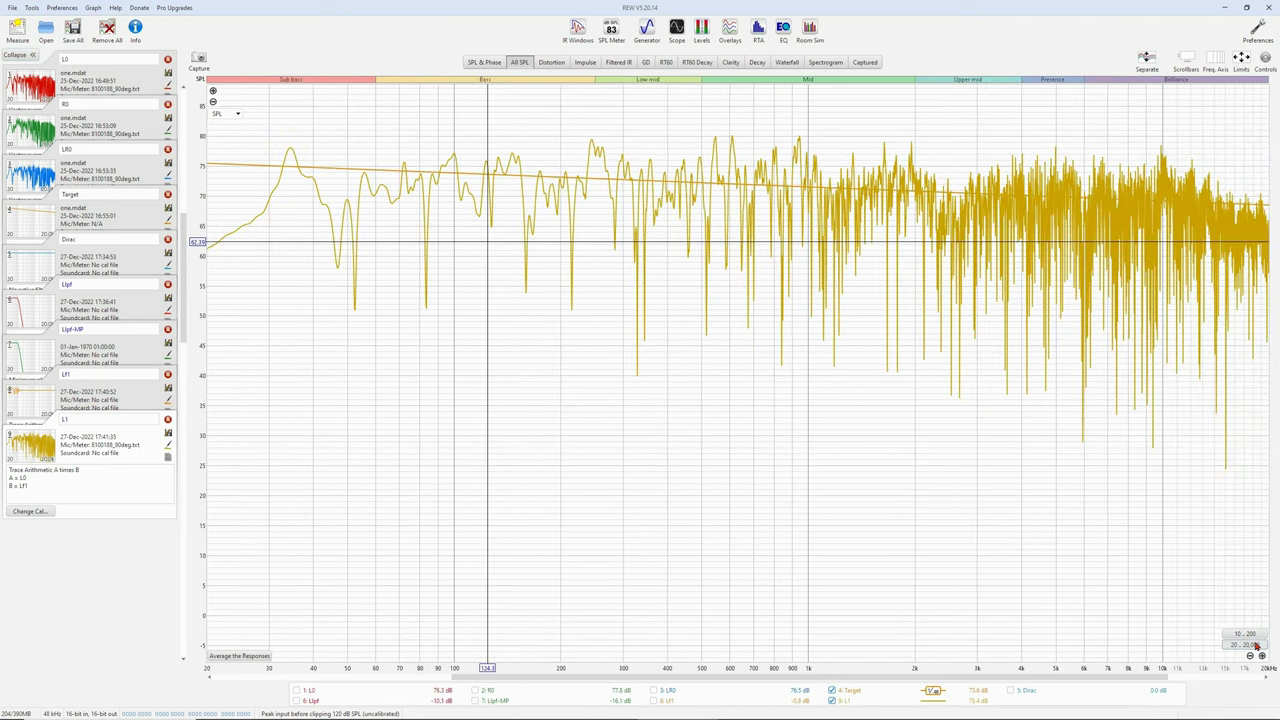
Step: Rescale the graph limits so the frequency axis reaches down to 2 Hz
click(1265, 59)
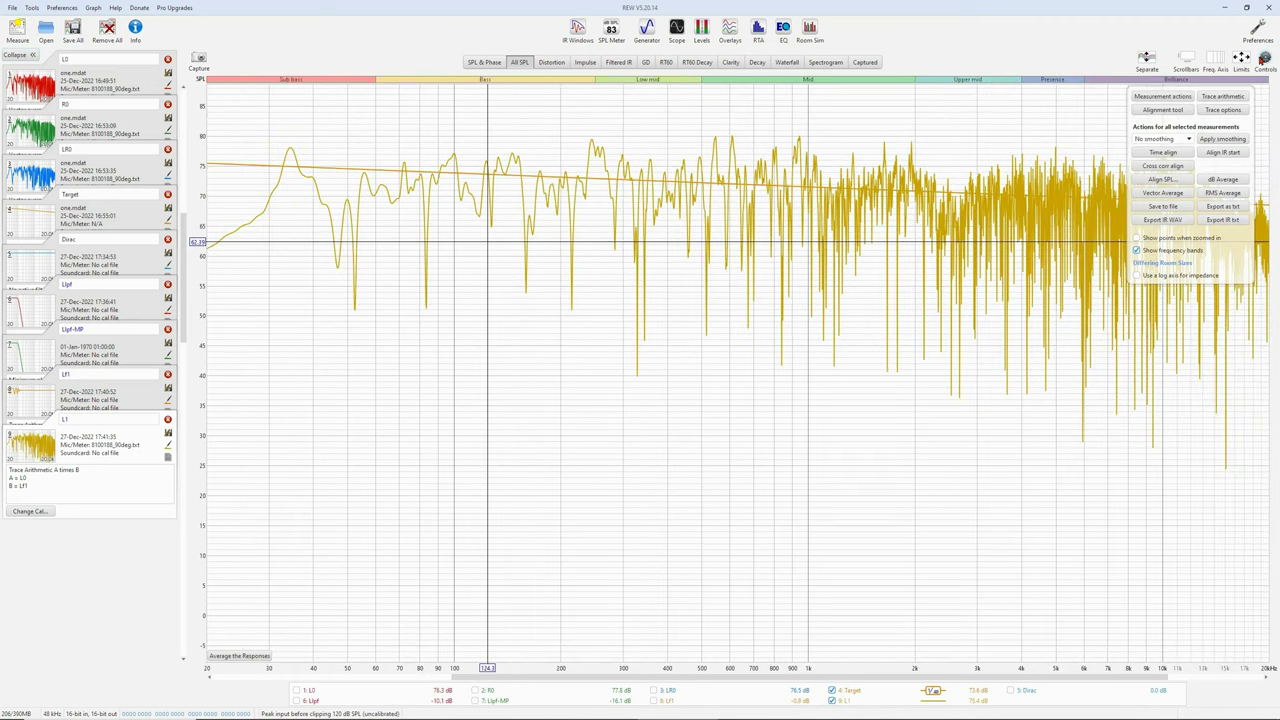
click(1241, 58)
click(837, 402)
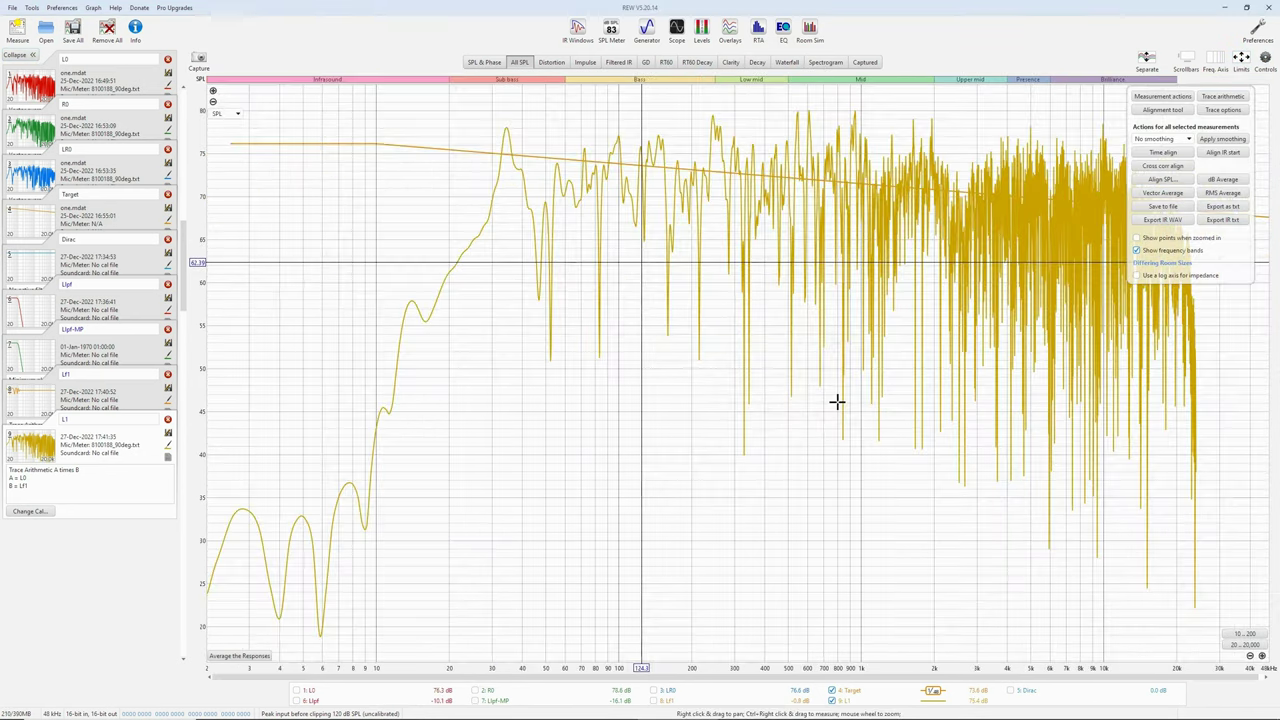
click(1265, 59)
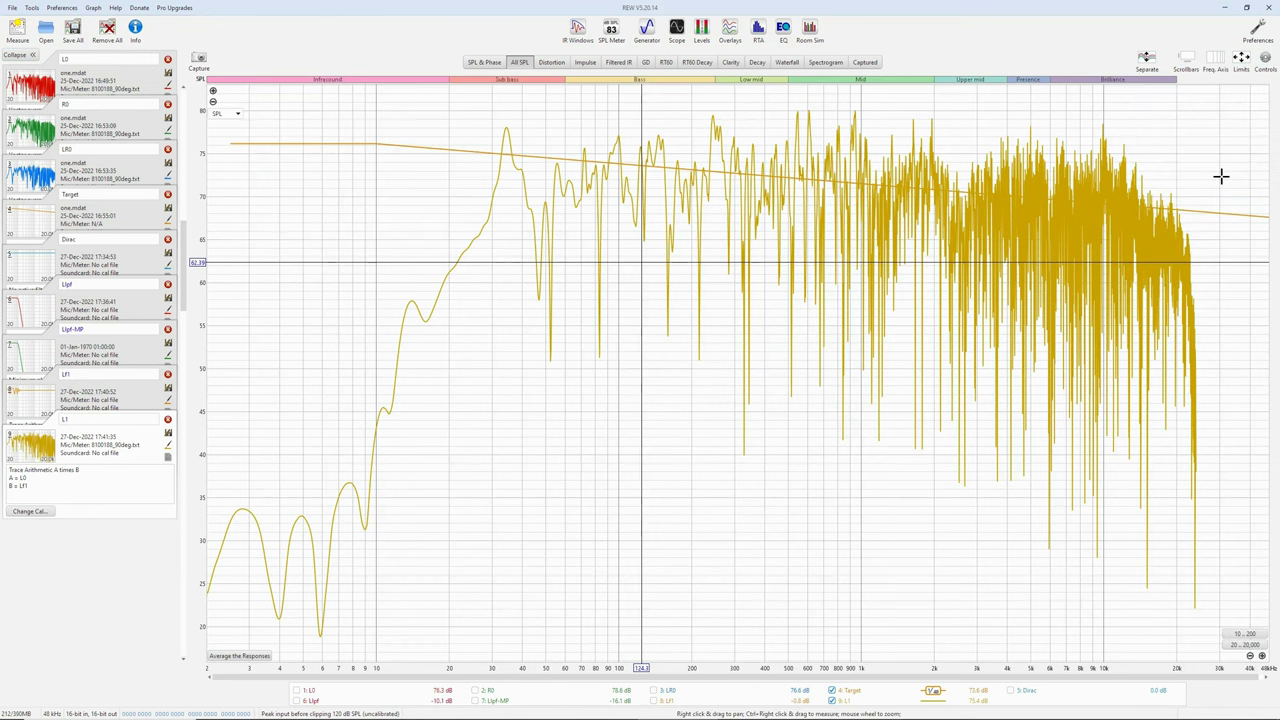
Step: Open the IR Windows and Trace arithmetic dialogs and move them aside
click(578, 38)
drag(49, 14, 729, 400)
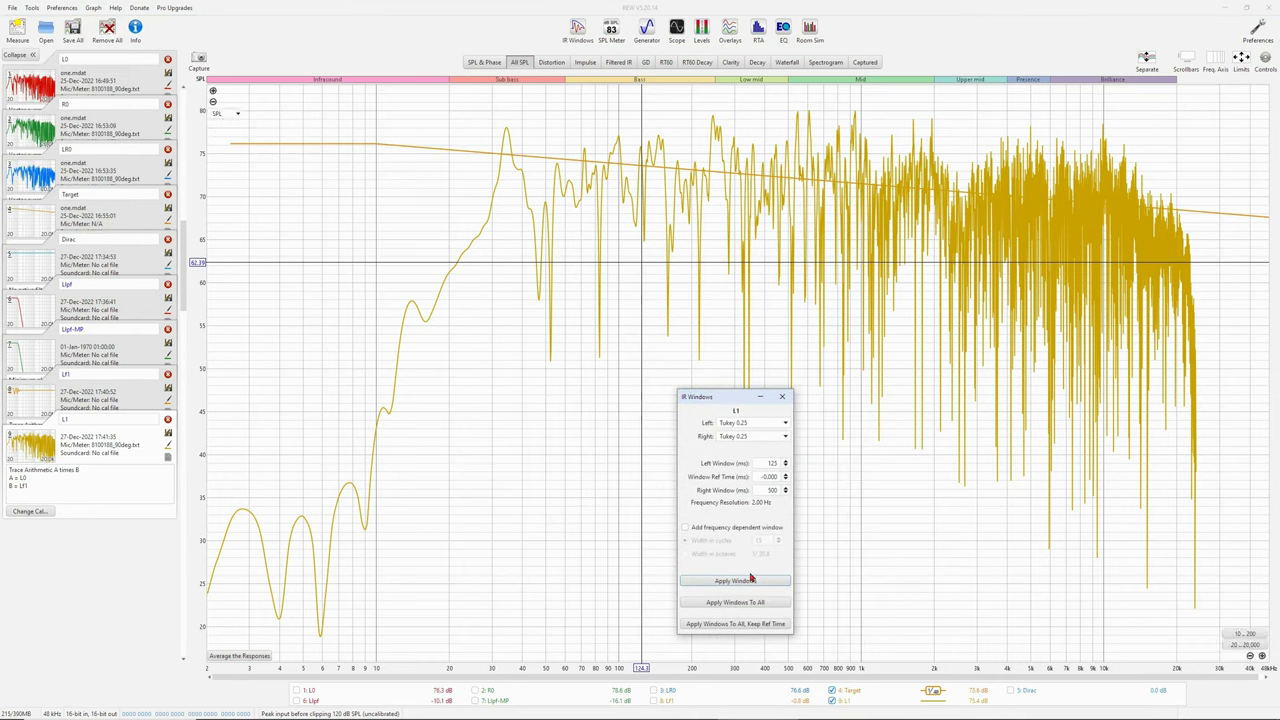
click(1240, 62)
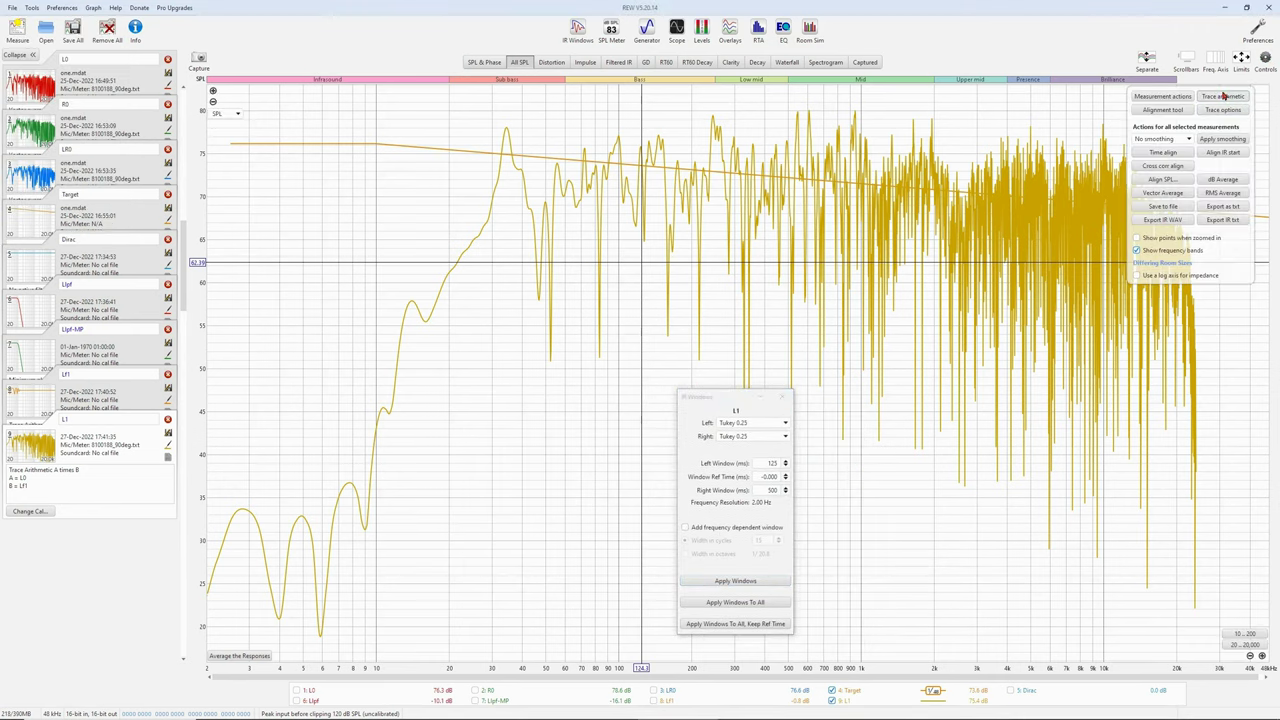
click(1222, 96)
mouse_move(845, 381)
mouse_down()
mouse_move(938, 411)
mouse_move(941, 490)
mouse_up()
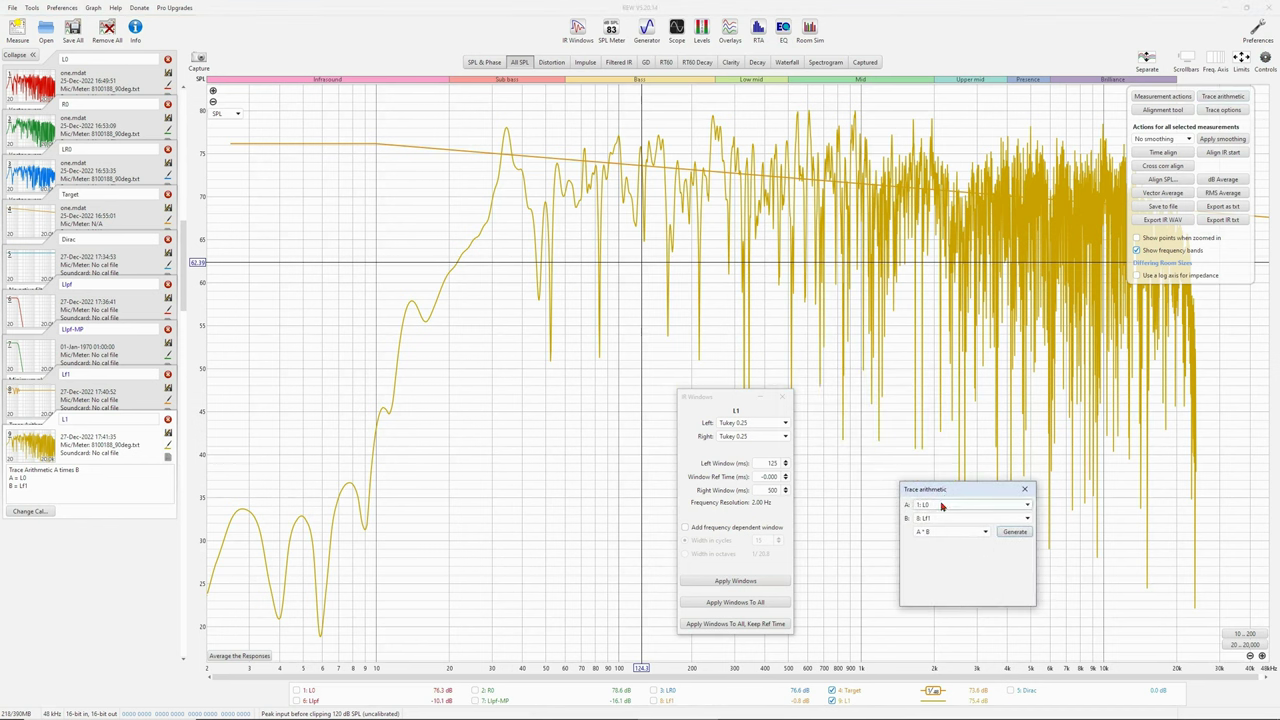
Step: Set A = 9: L1, B = 4: Target, operation A / B, and generate the result
click(941, 506)
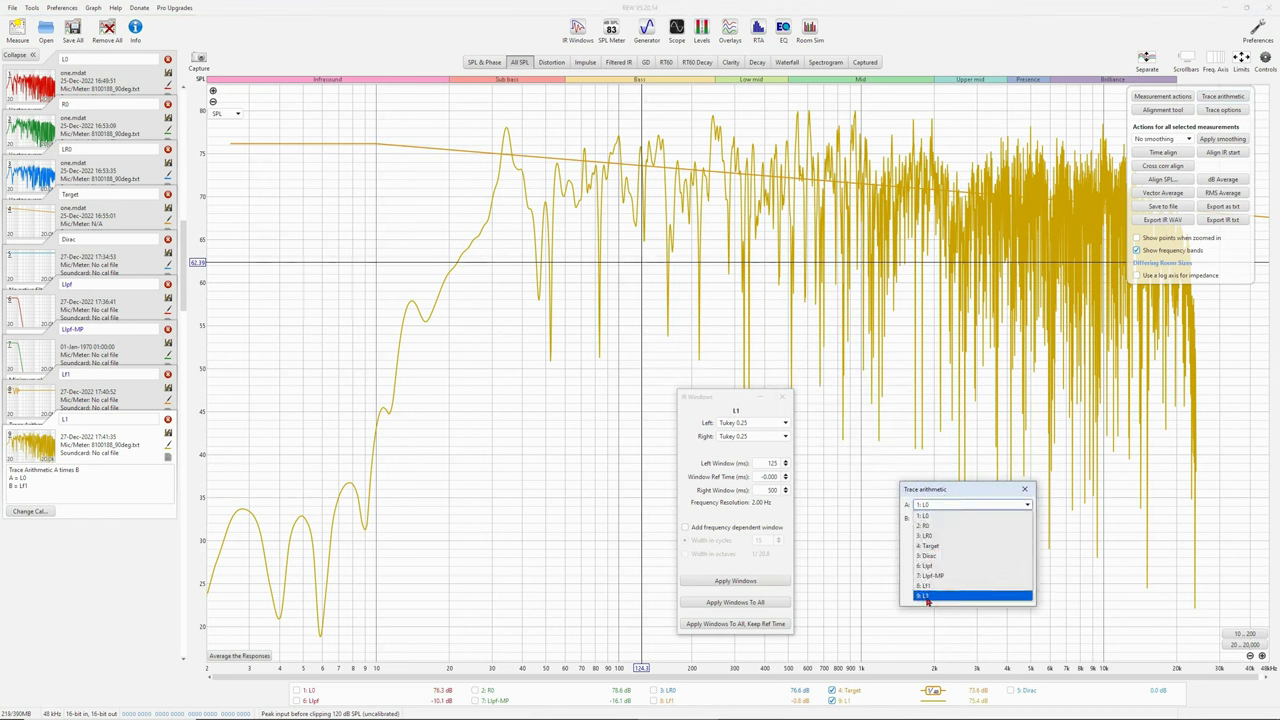
click(927, 596)
click(960, 518)
click(953, 561)
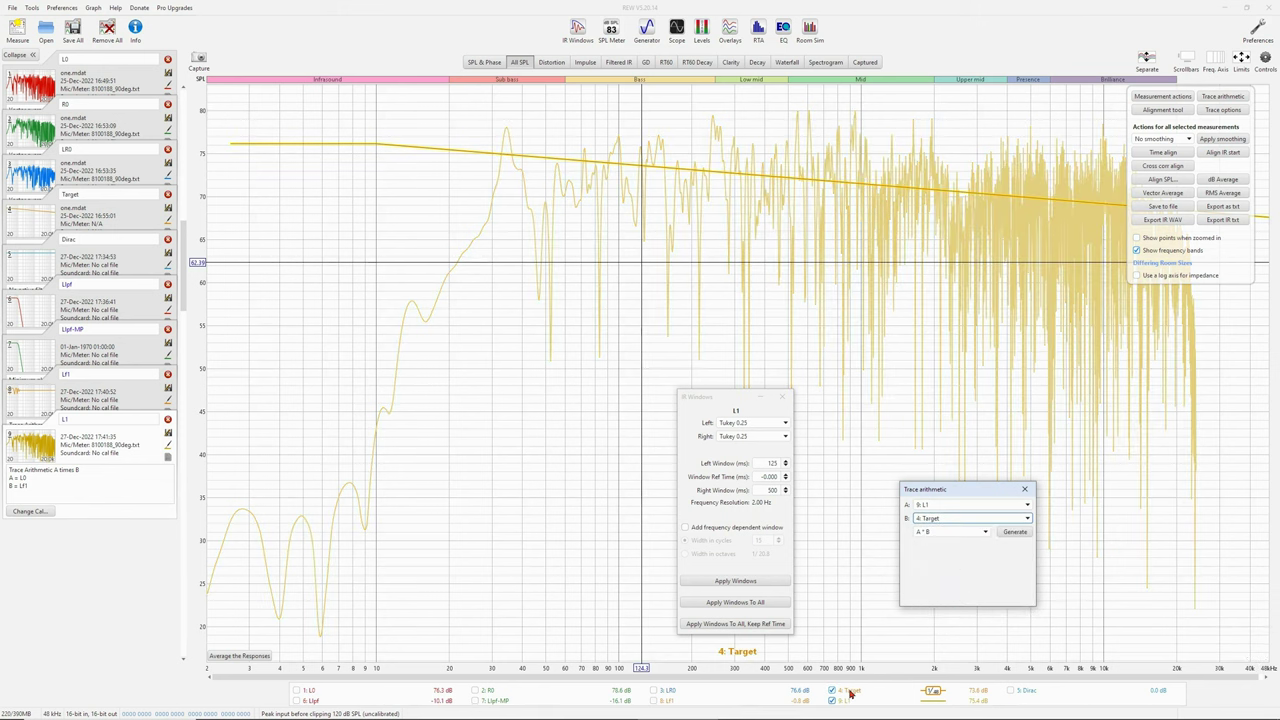
click(950, 531)
click(950, 584)
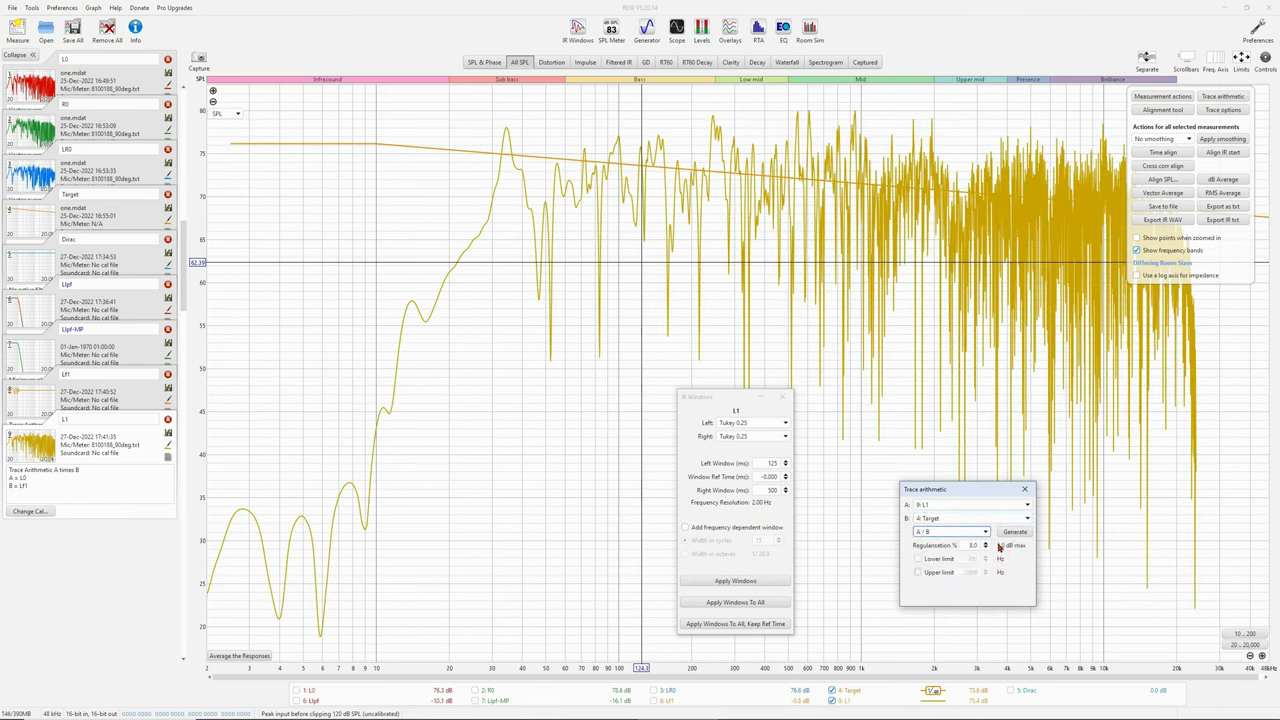
double_click(964, 545)
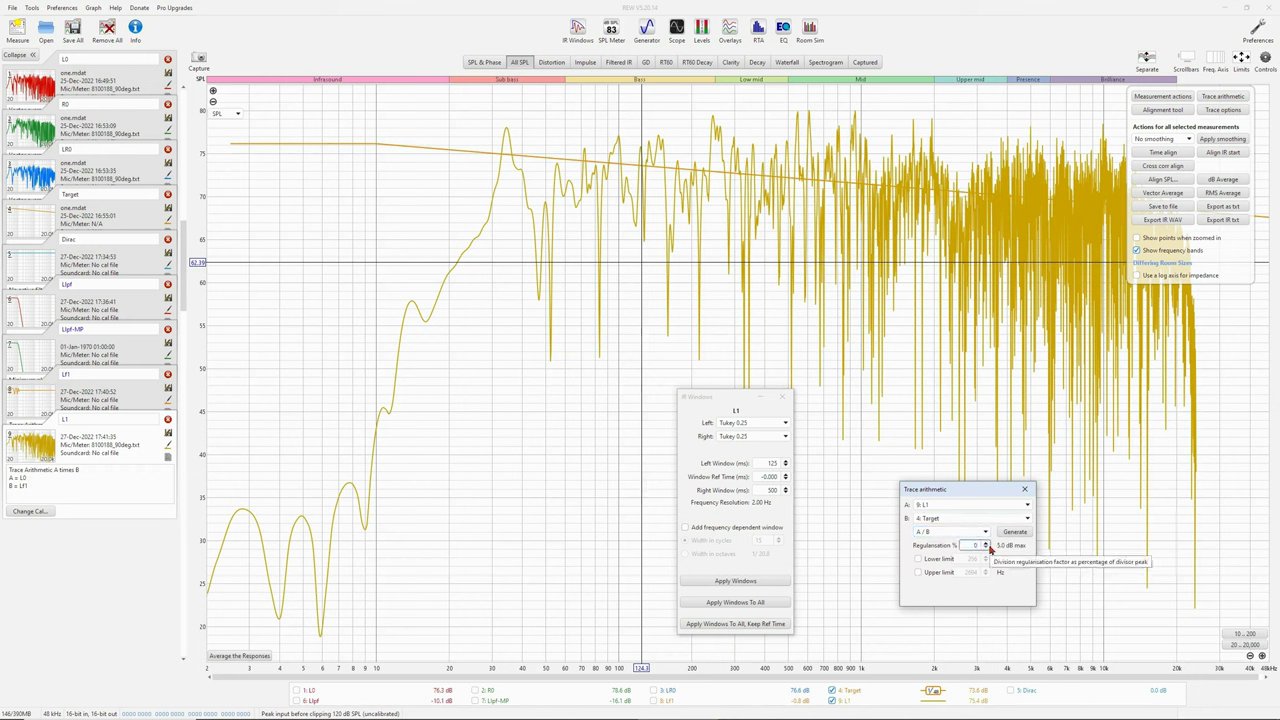
click(1015, 532)
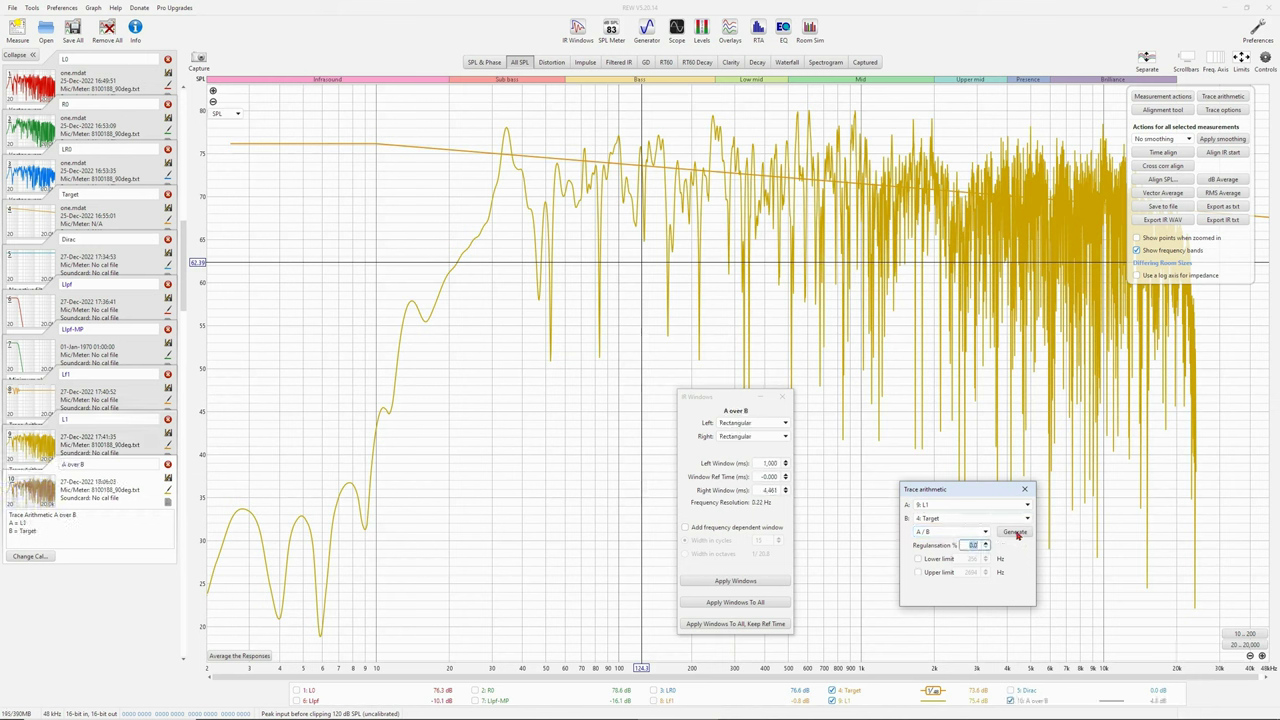
Step: Pan the SPL graph up about 20 dB and reposition both dialogs higher
scroll(624, 527, down, 2)
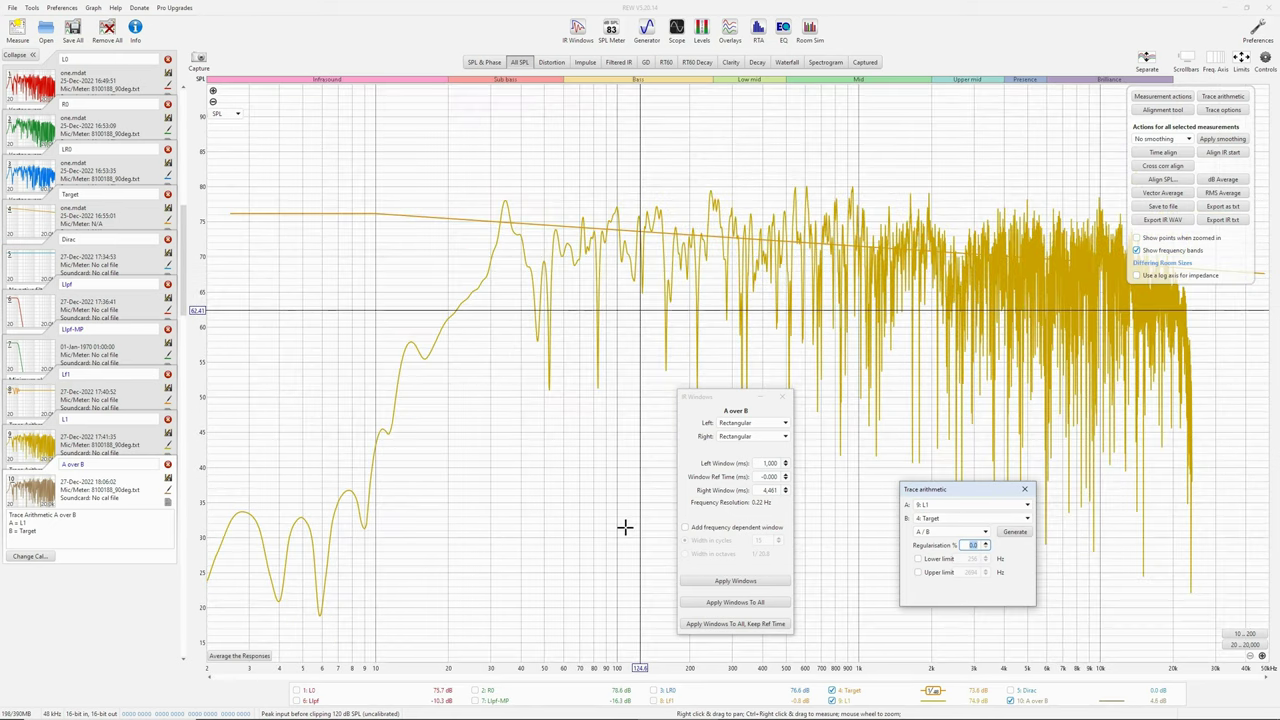
drag(624, 527, 560, 401)
drag(982, 490, 980, 347)
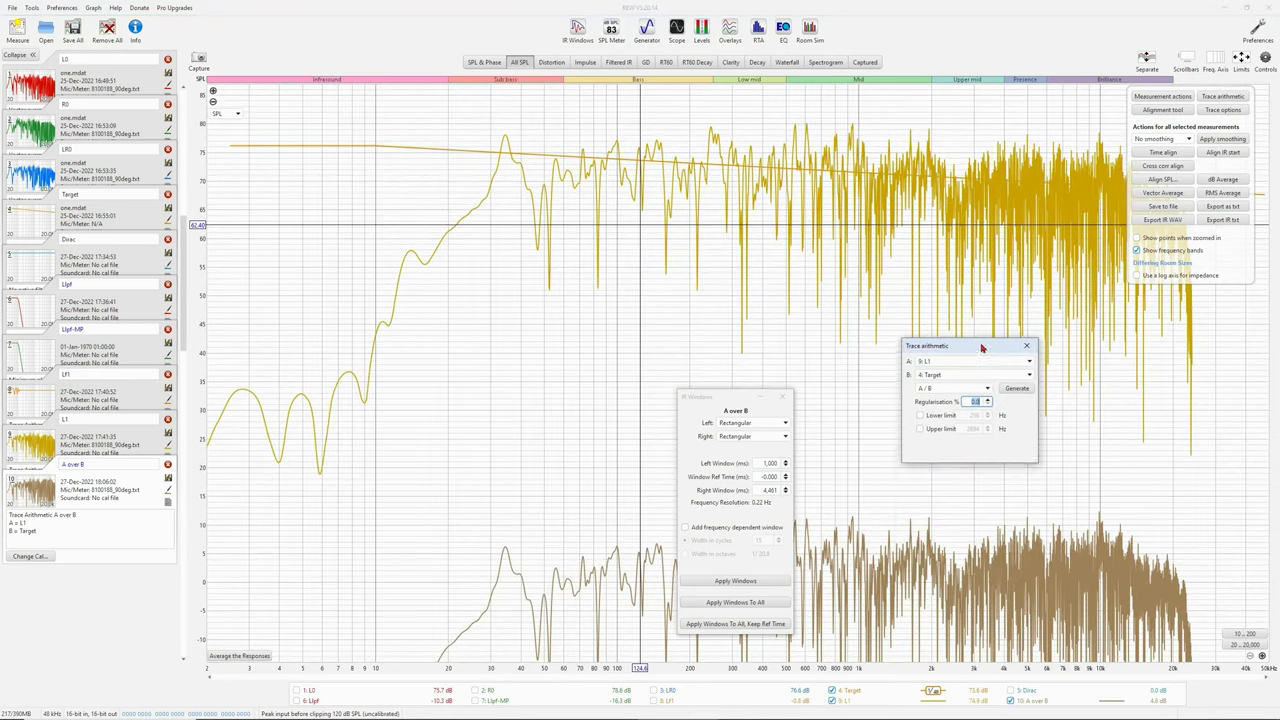
drag(724, 398, 774, 248)
Step: Generate 1 / A of 10: A over B with 8% regularisation and notches excluded
click(1009, 361)
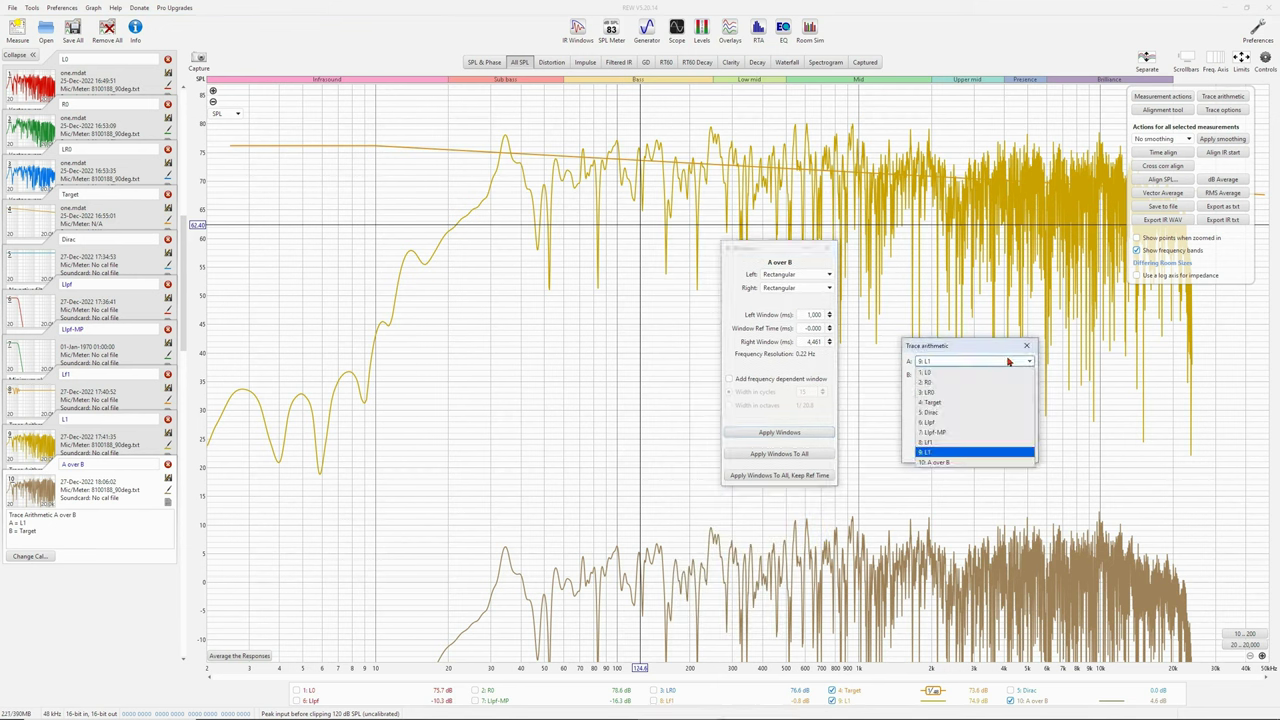
click(970, 467)
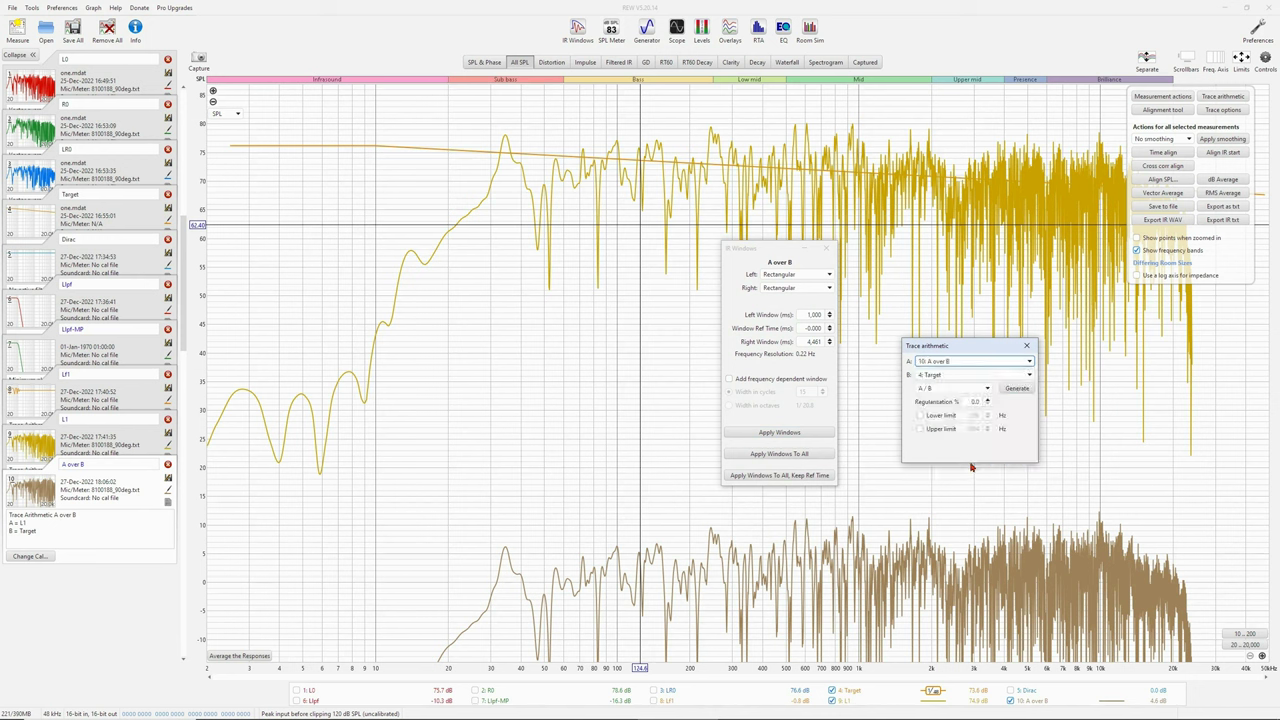
click(970, 376)
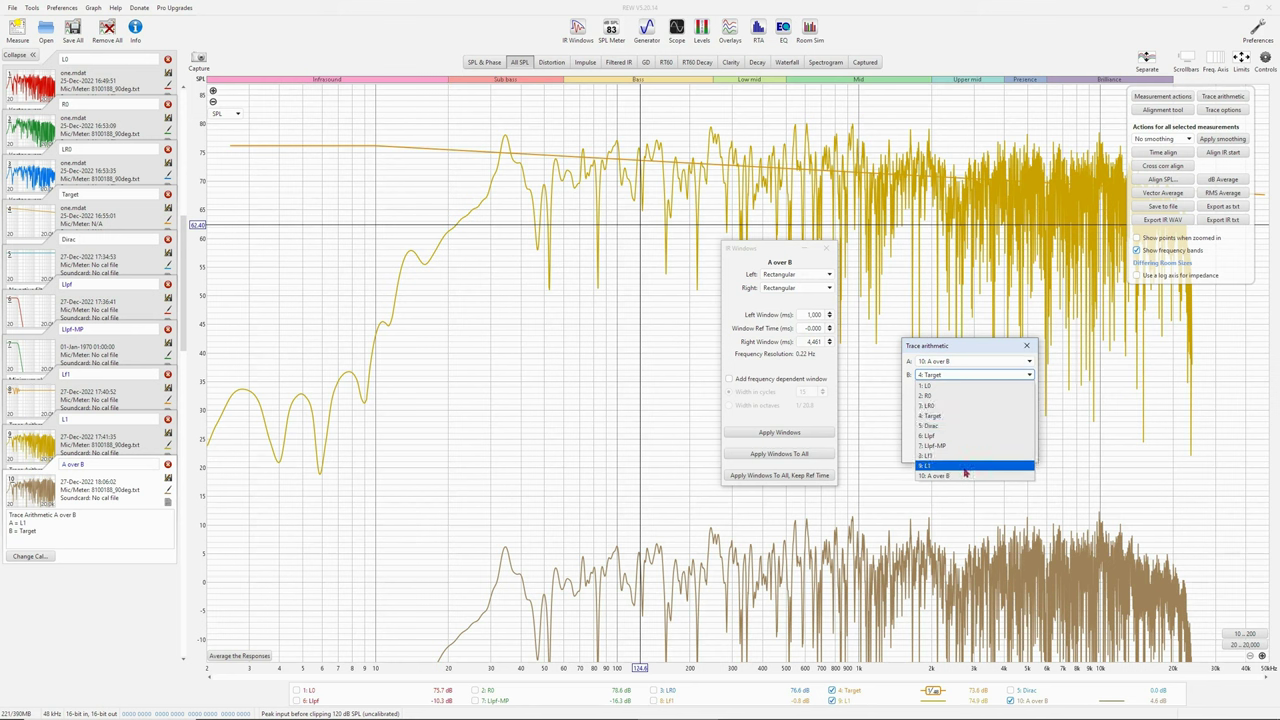
click(973, 345)
click(967, 389)
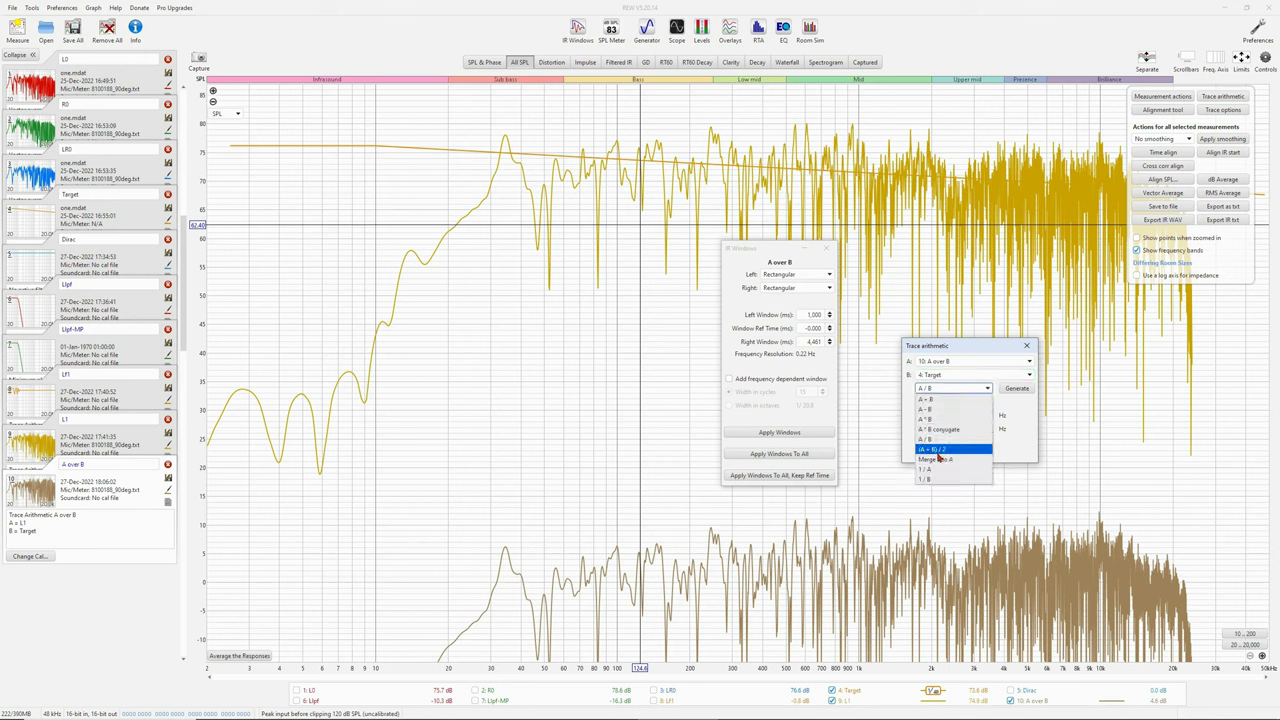
click(940, 466)
click(975, 401)
key(Tab)
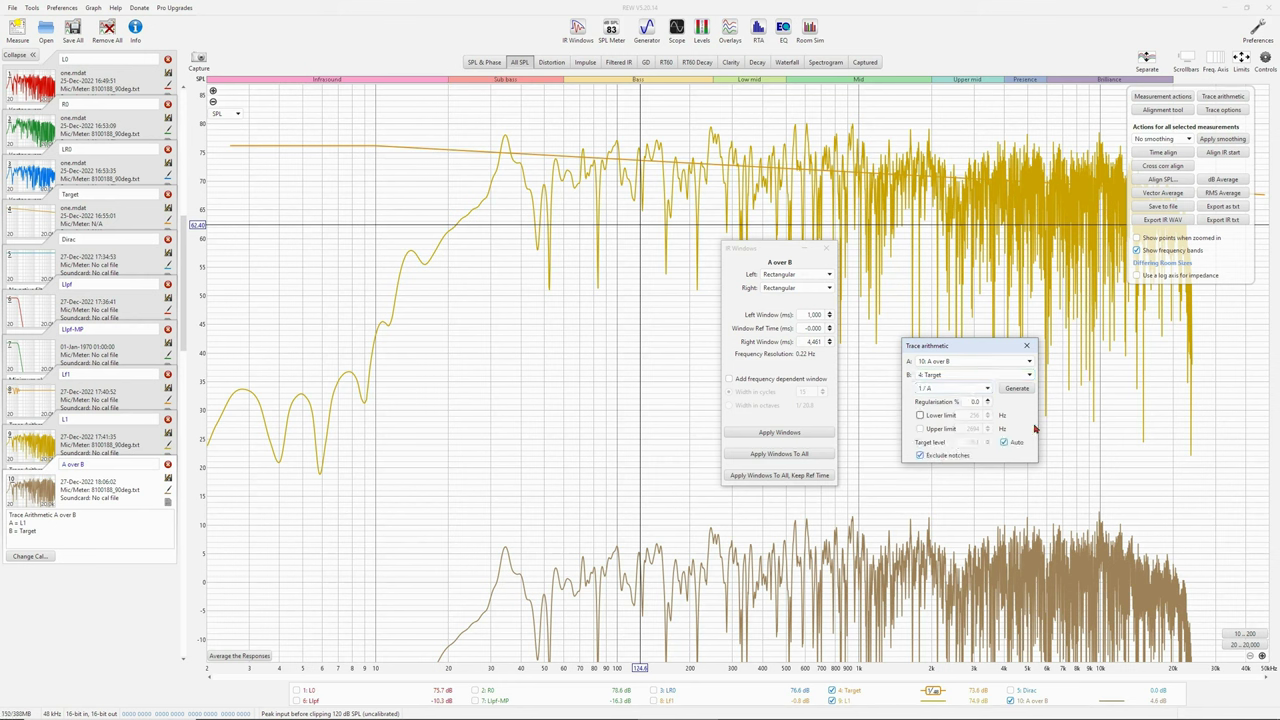
click(971, 401)
text(8)
key(Return)
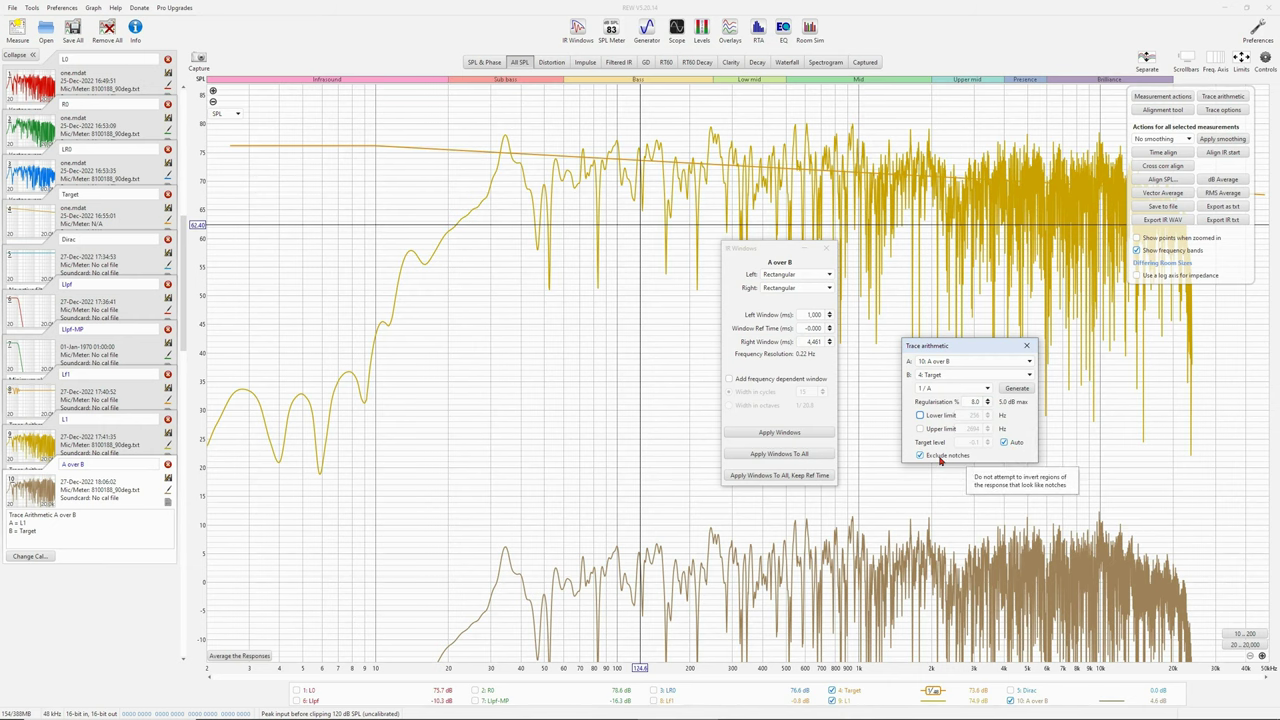
click(1017, 388)
click(357, 572)
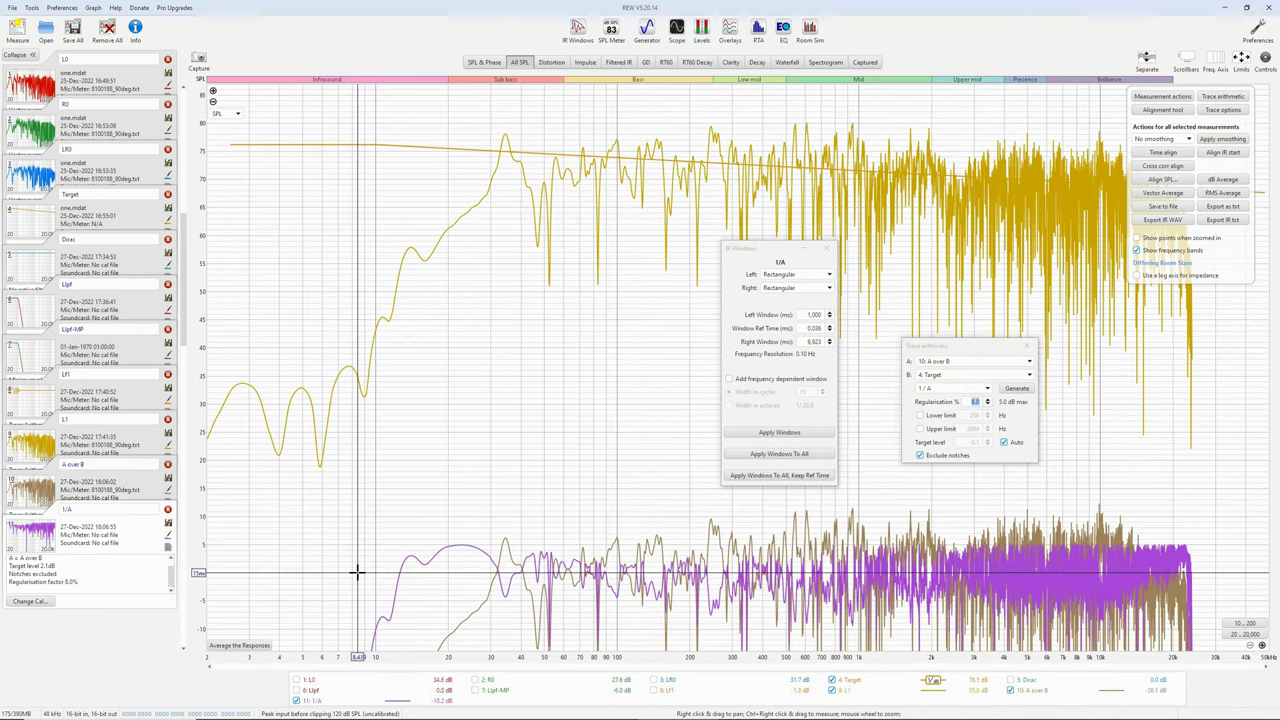
mouse_move(313, 704)
mouse_move(856, 683)
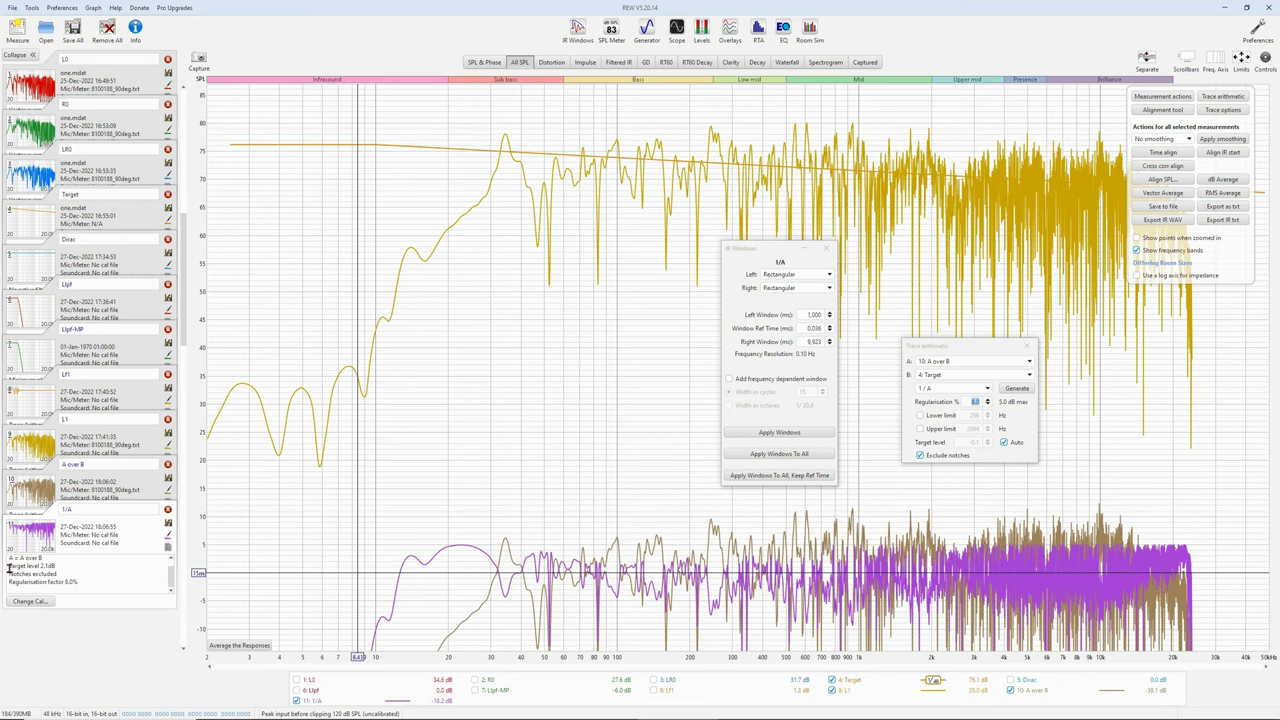
drag(9, 566, 54, 567)
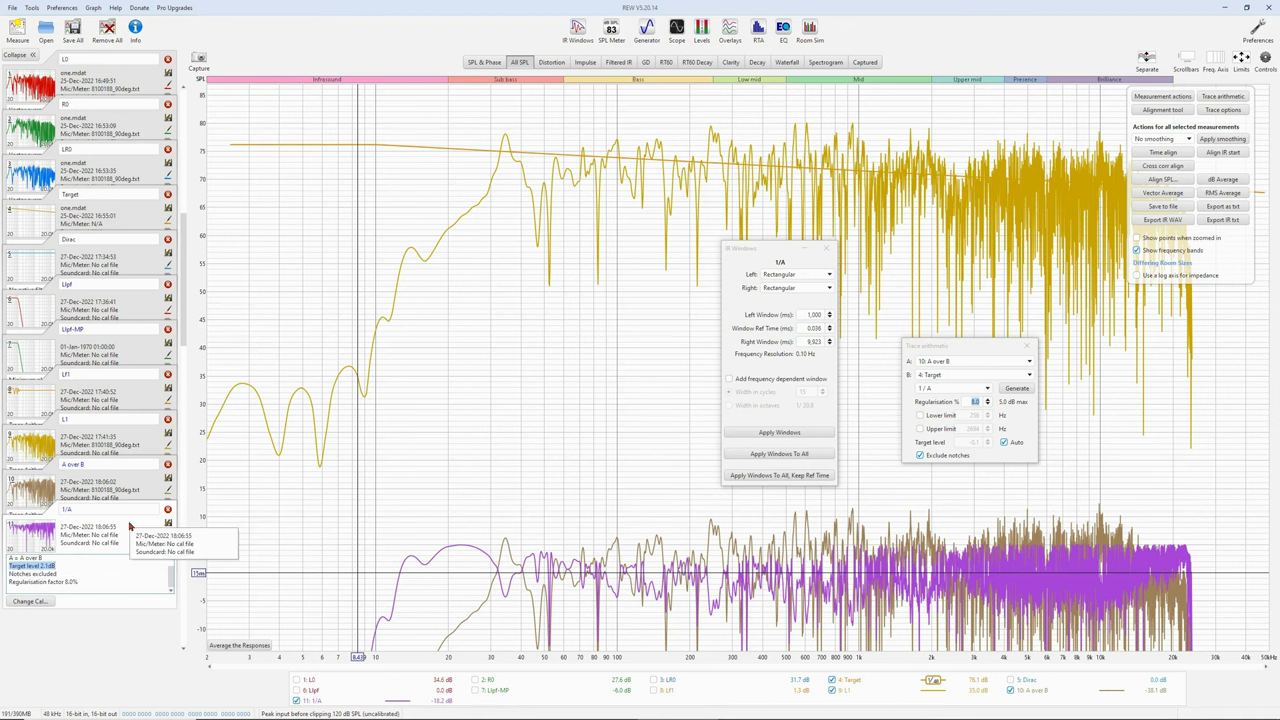
Step: Add a 0.9 dB SPL offset to the 1/A measurement's data
scroll(90, 569, up, 1)
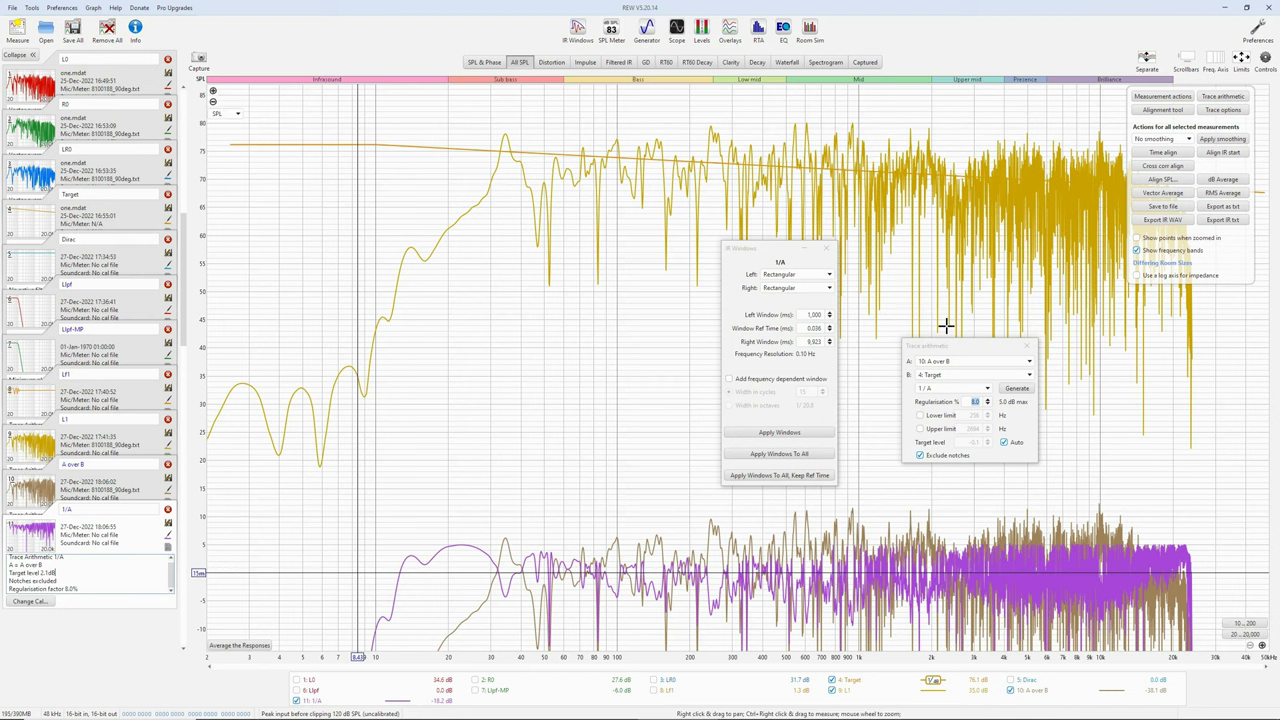
click(1170, 97)
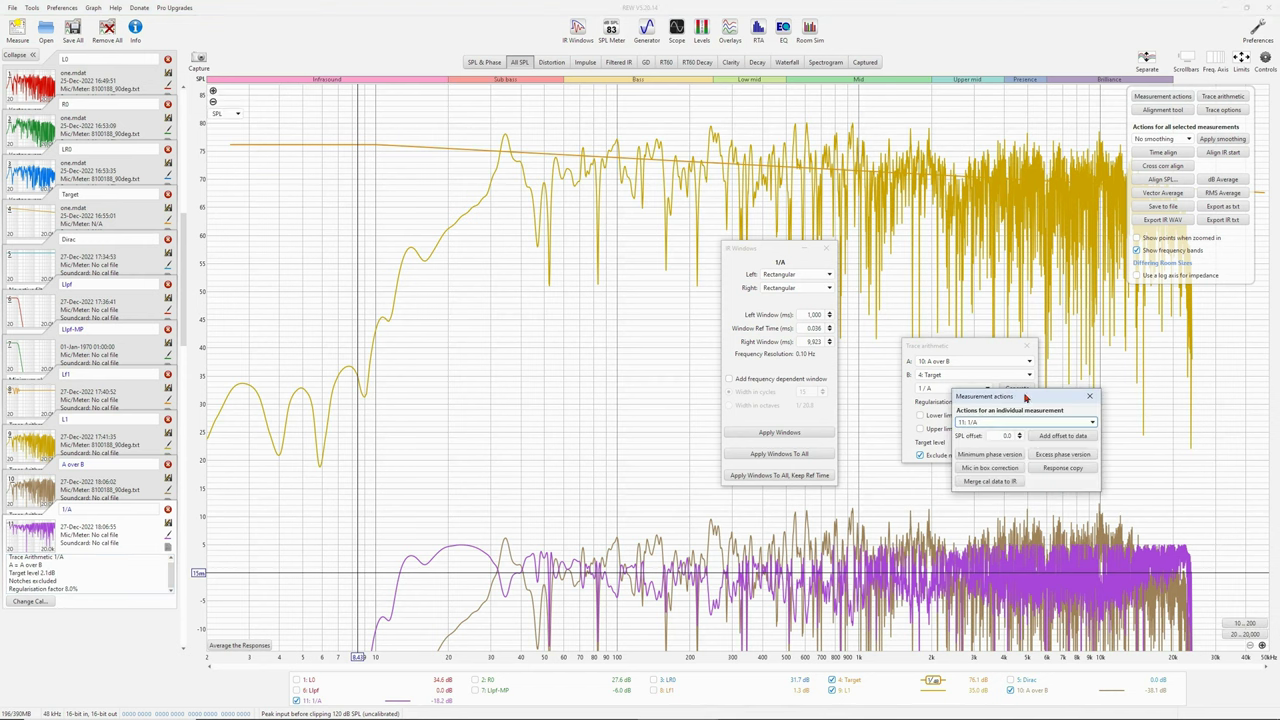
drag(1025, 398, 1153, 402)
click(1124, 441)
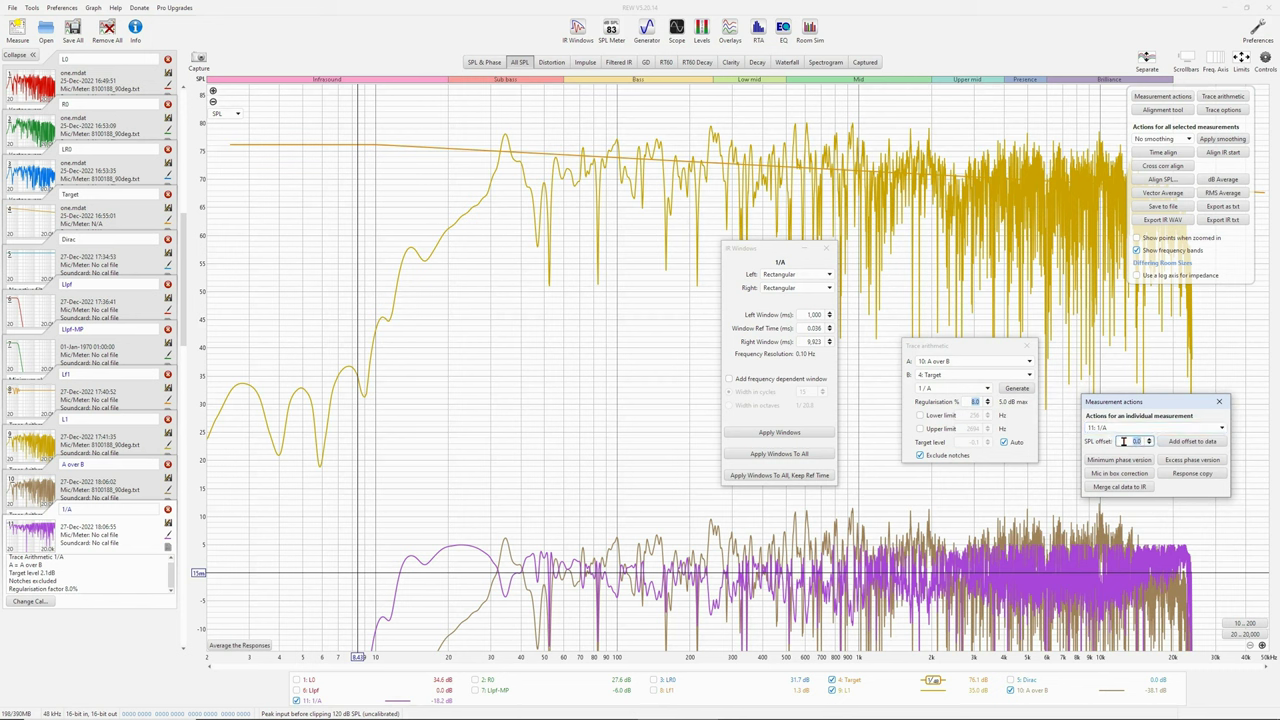
text(0.9)
click(1192, 441)
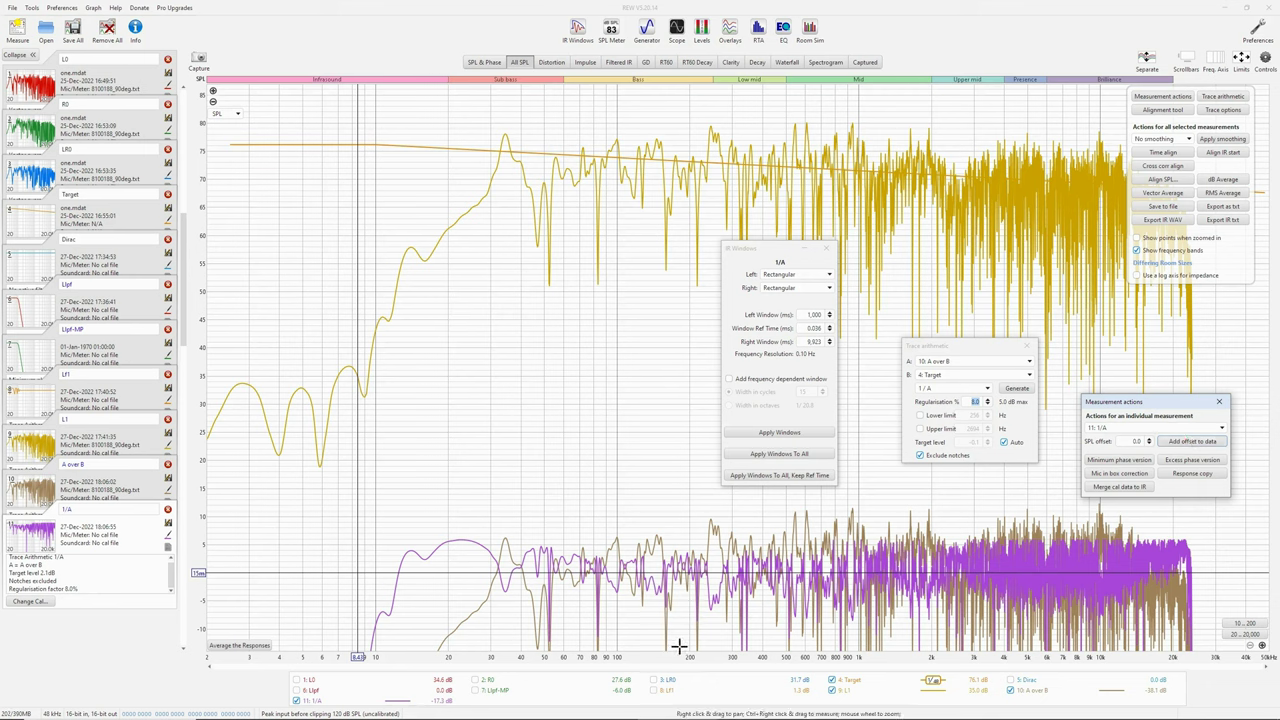
Step: Make a minimum-phase copy of 1/A and rename 1/A-MP to Lf2
click(1120, 460)
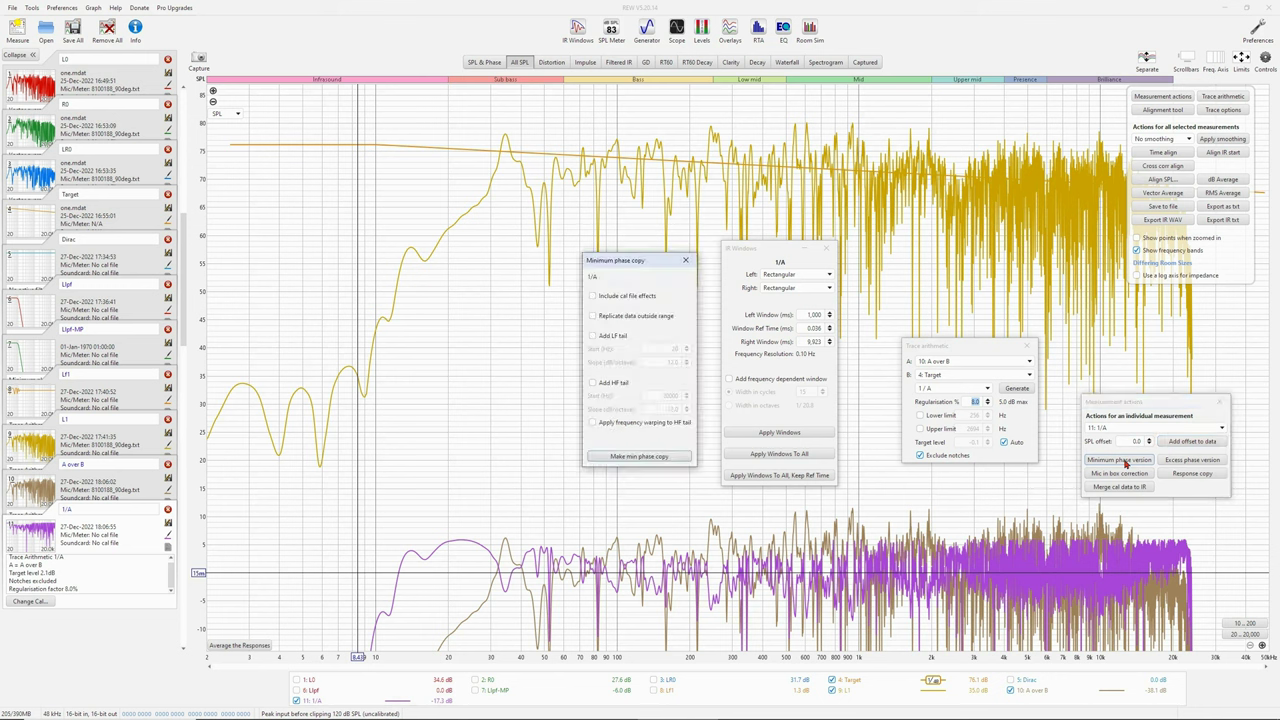
click(642, 457)
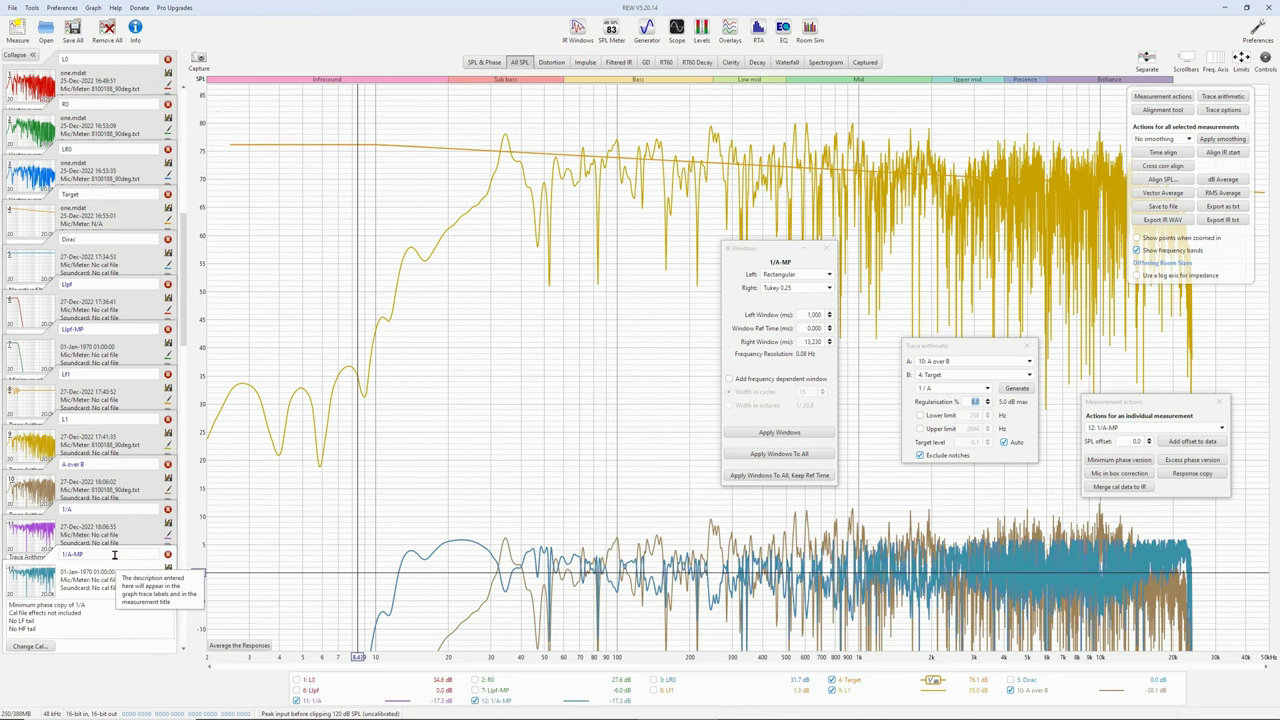
click(114, 555)
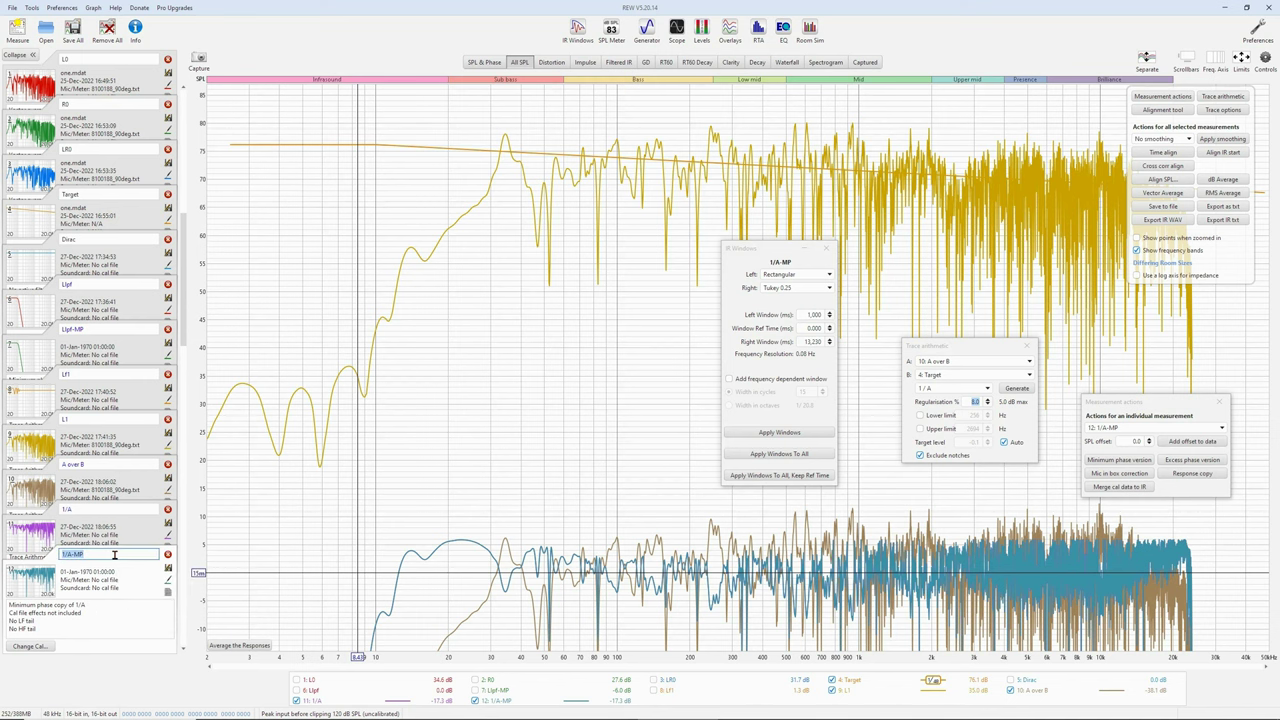
text(Lf2)
key(Return)
Step: Multiply L1 by Lf2 with trace arithmetic (A * B) and name the result L2
click(971, 362)
click(960, 452)
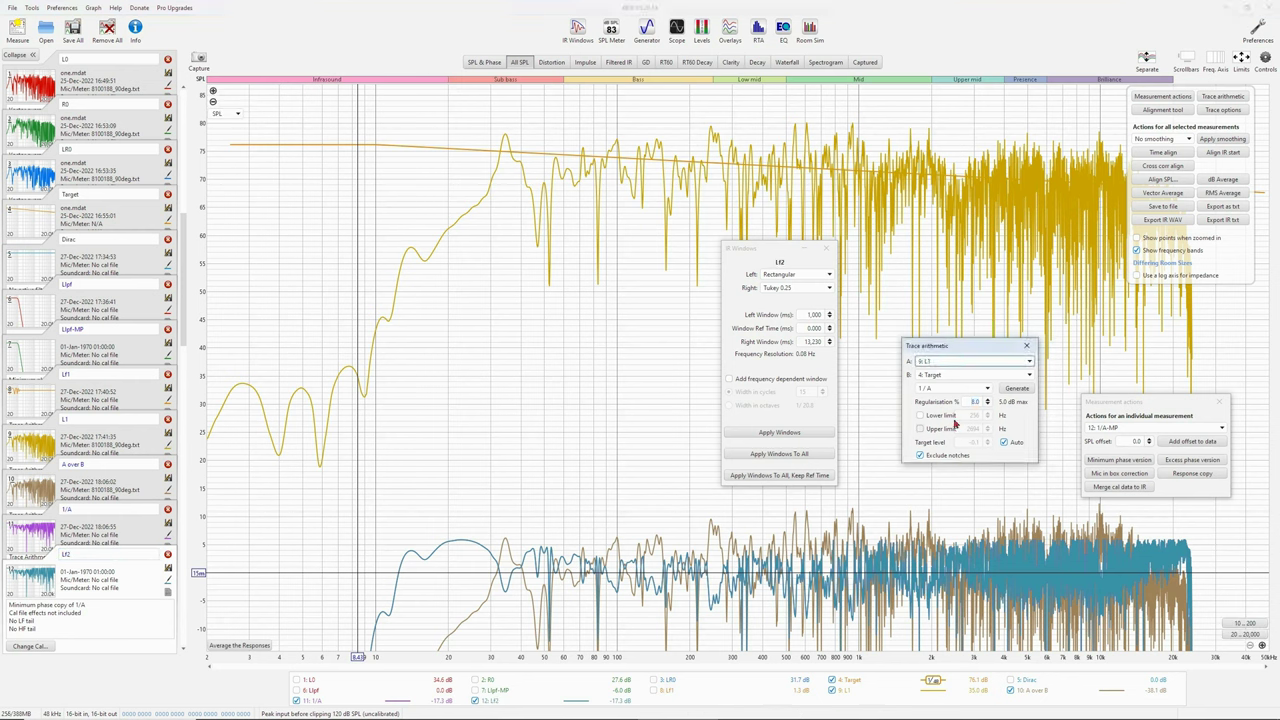
click(965, 374)
click(950, 495)
click(962, 389)
click(950, 420)
click(1014, 390)
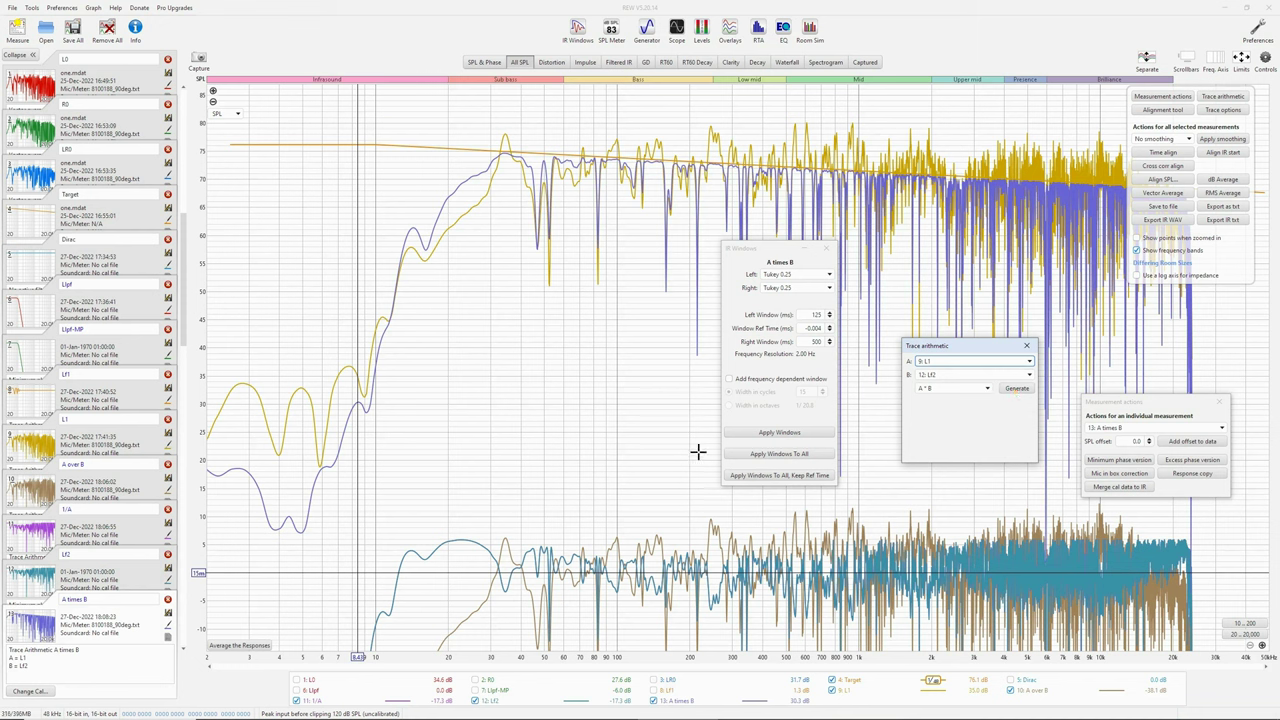
click(109, 597)
text(L2)
key(Return)
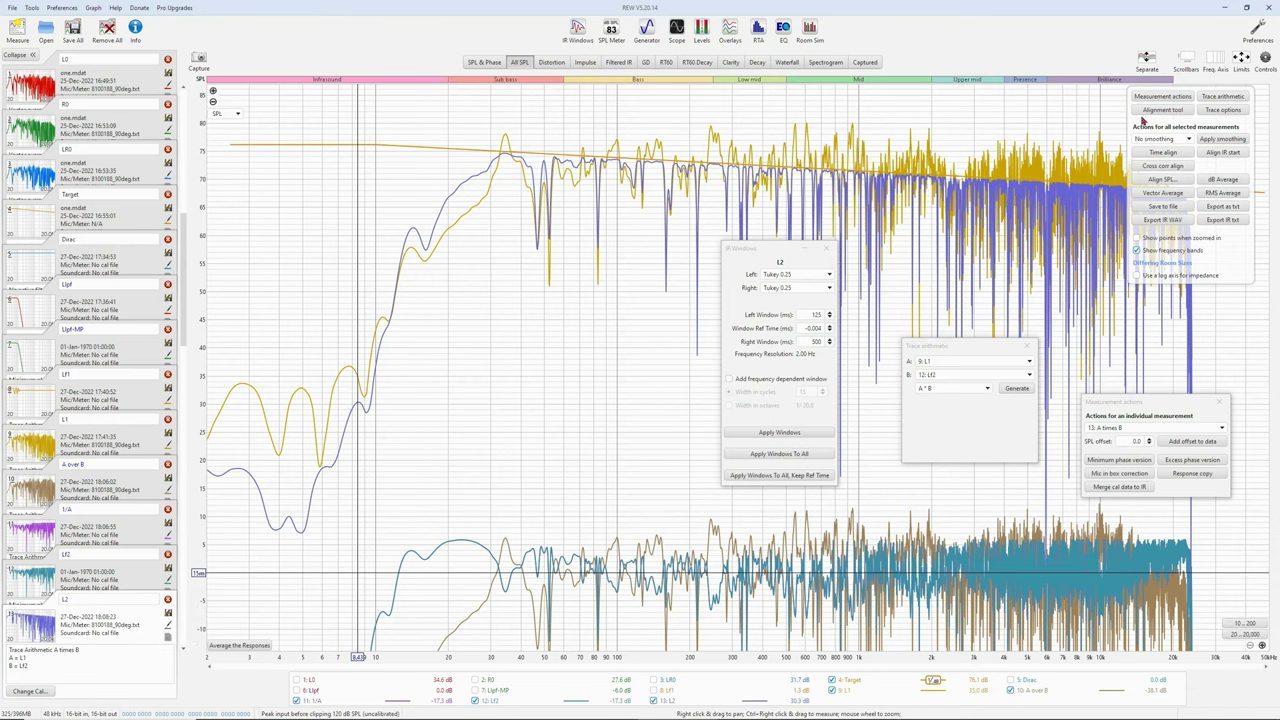
Step: Hide all traces, then show only L2, L1, 13: L2 and Target on the graph
right_click(536, 688)
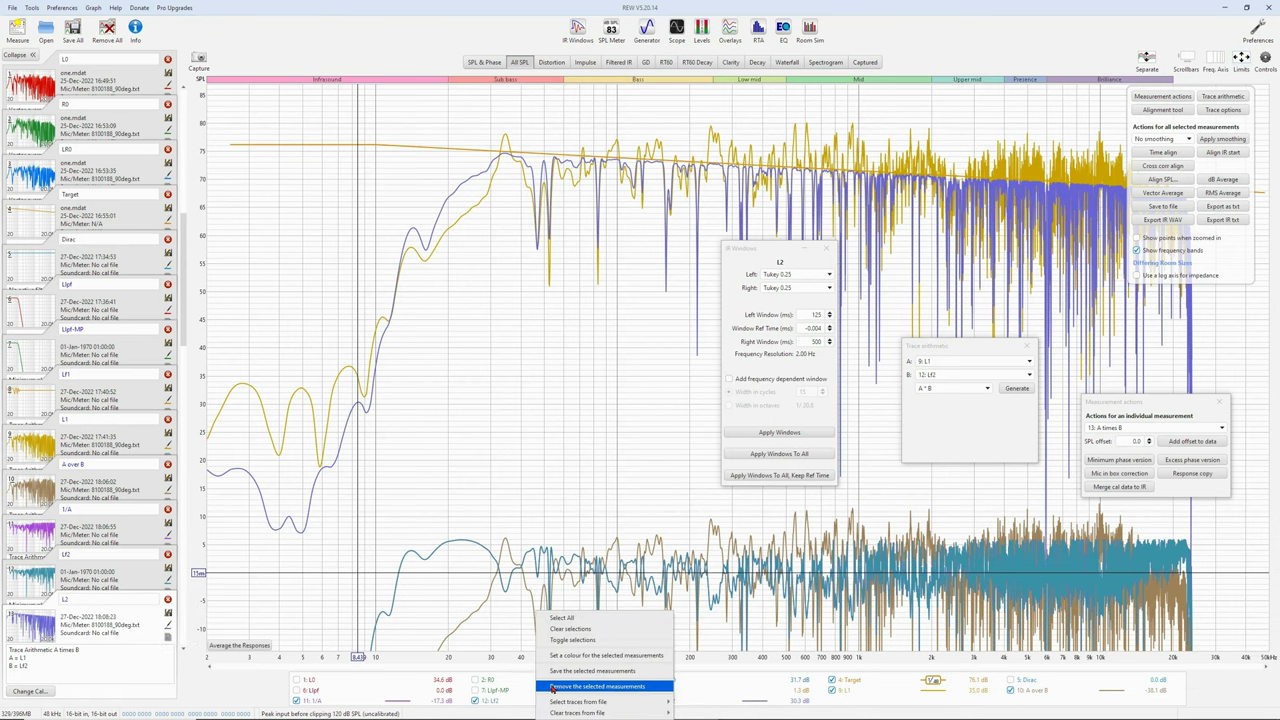
click(567, 634)
click(297, 680)
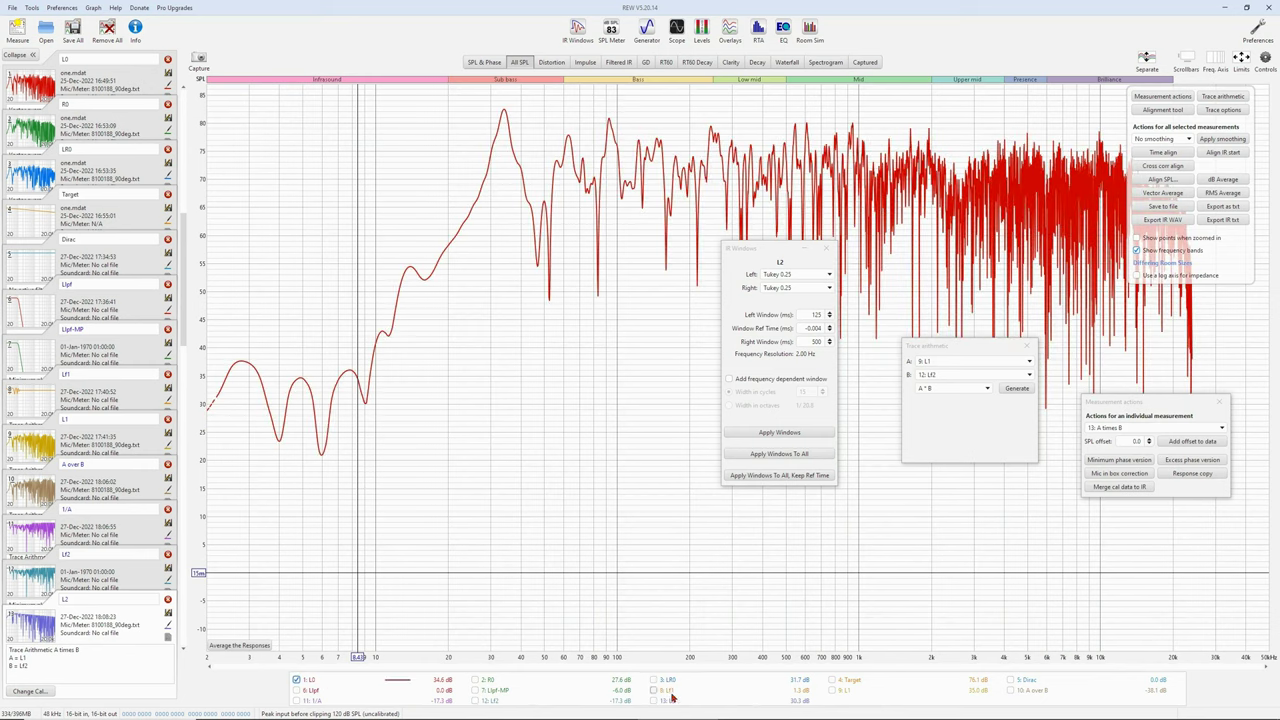
click(832, 690)
click(653, 700)
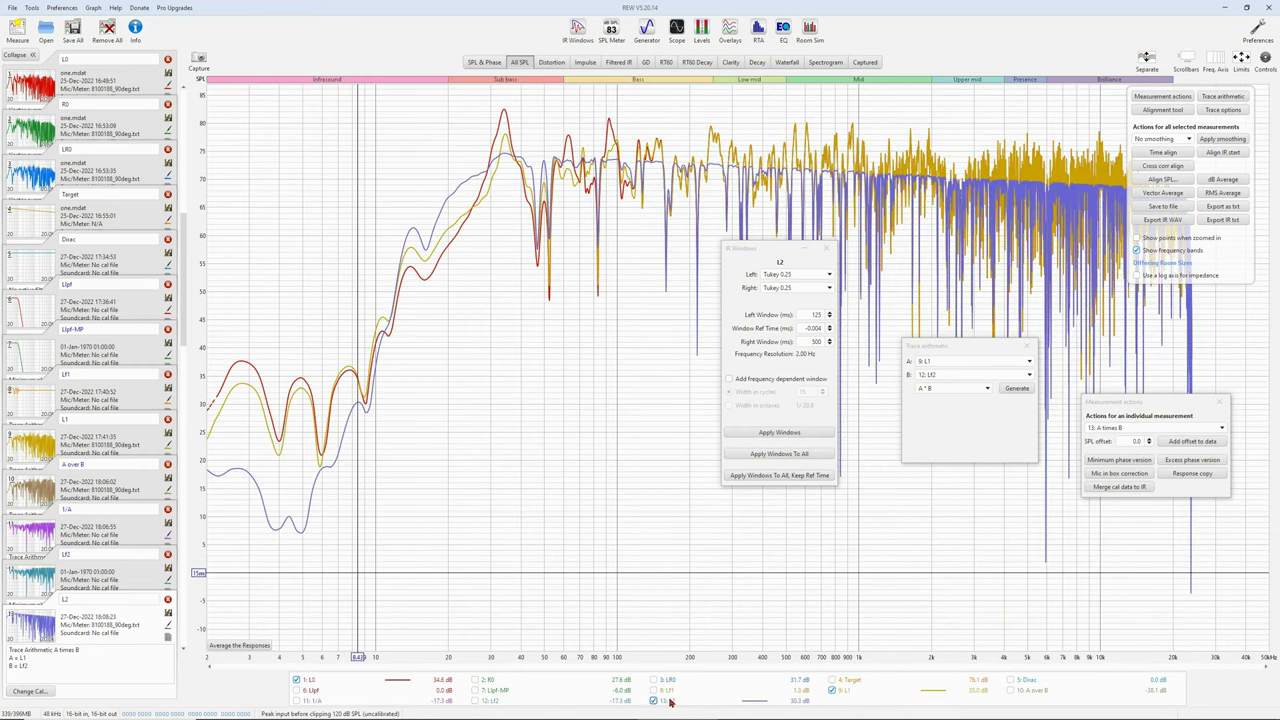
click(833, 680)
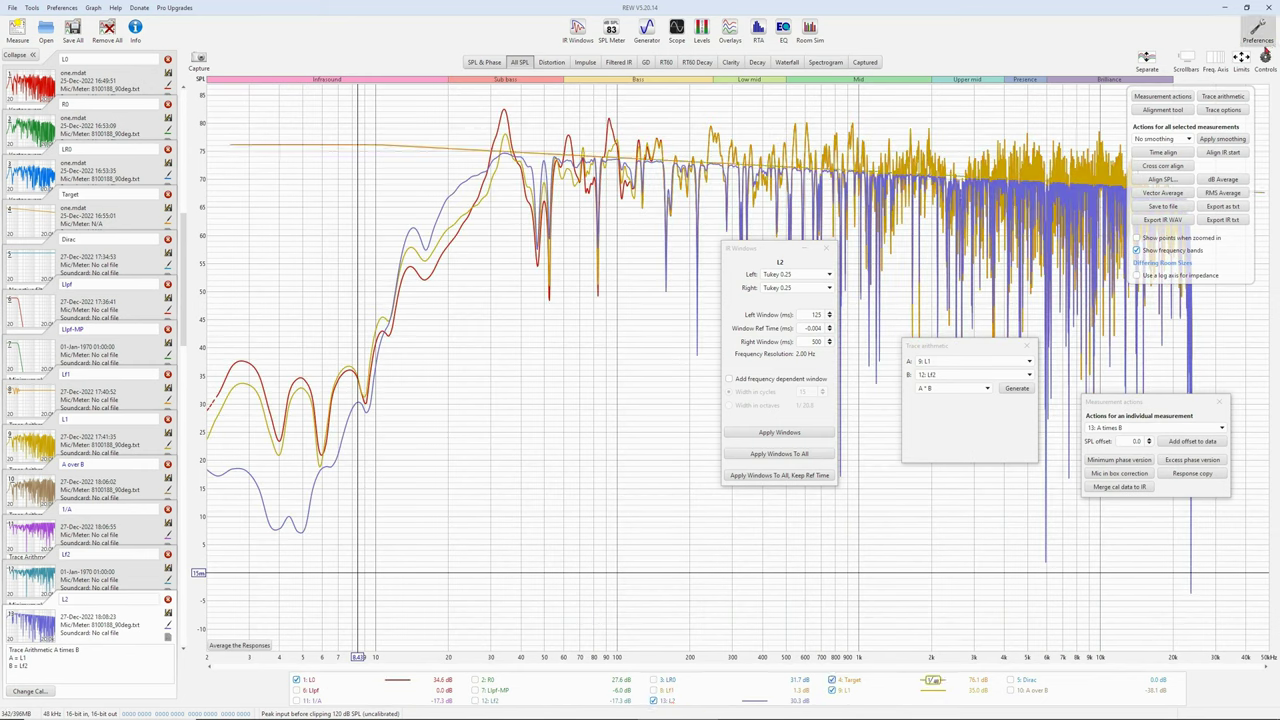
Step: Fit the graph axes to the data and close all helper panels and Controls
click(1240, 60)
drag(670, 341, 499, 400)
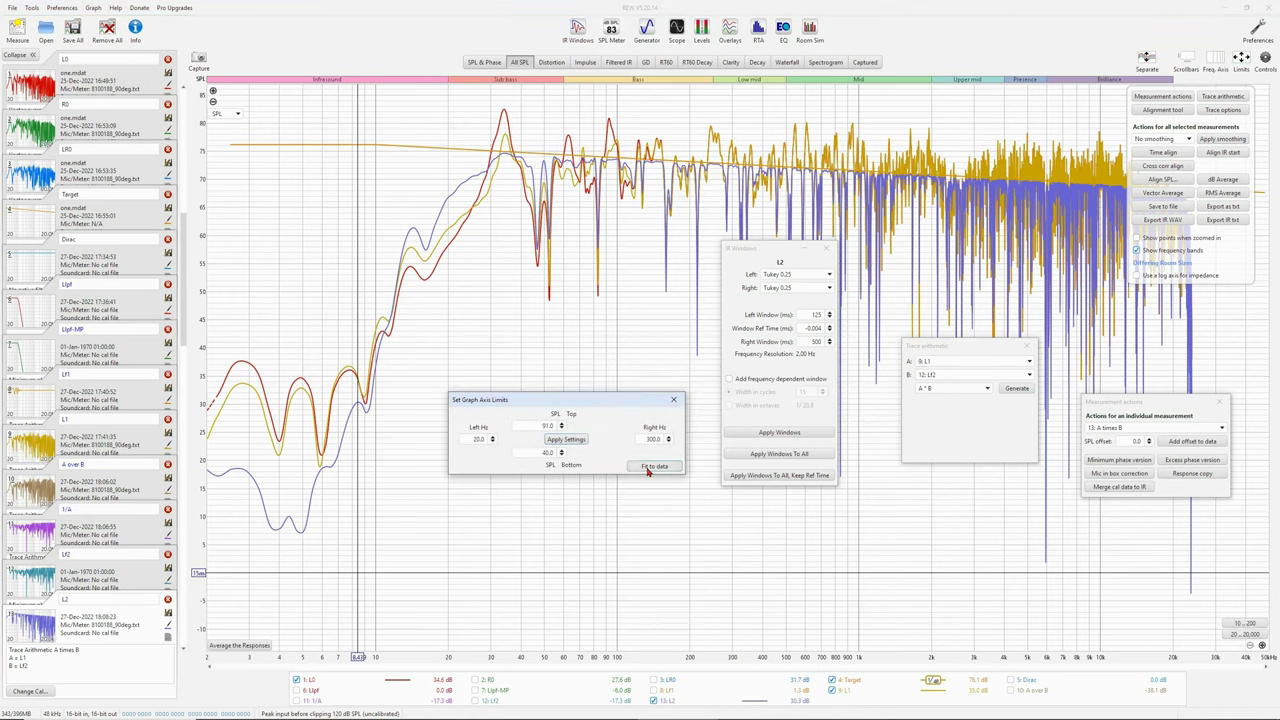
click(646, 471)
click(828, 247)
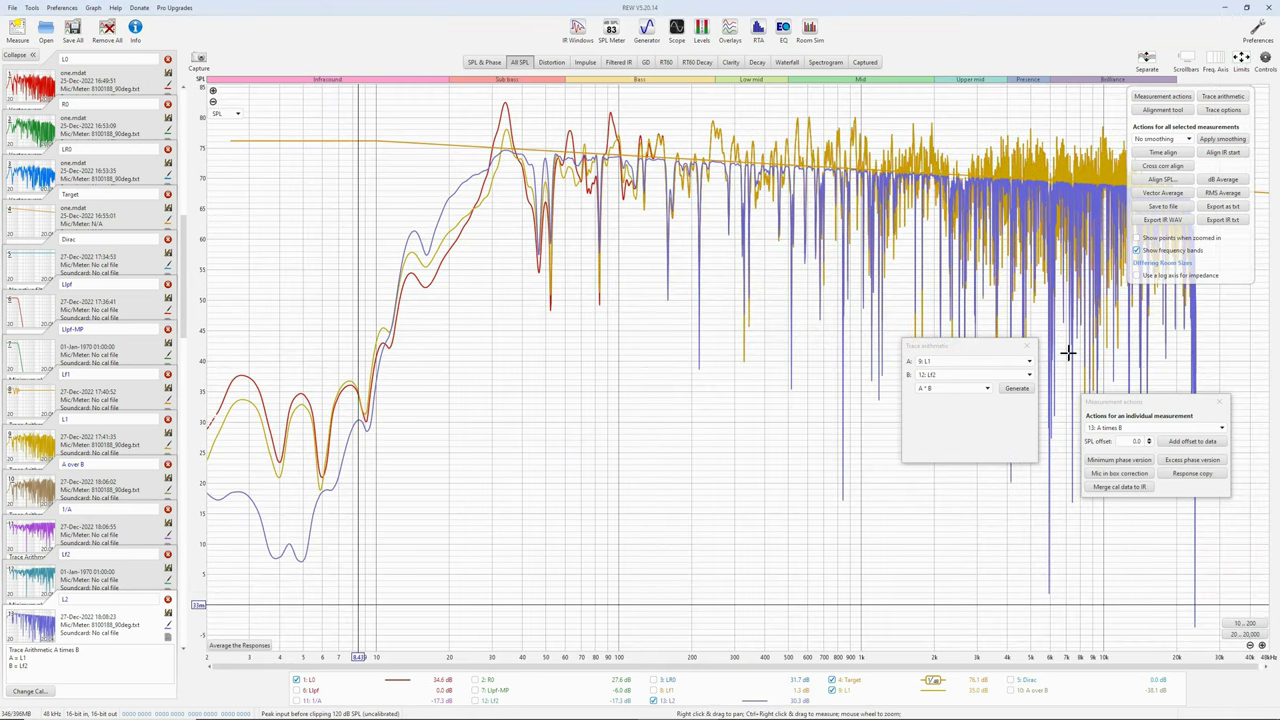
click(1028, 346)
click(1219, 401)
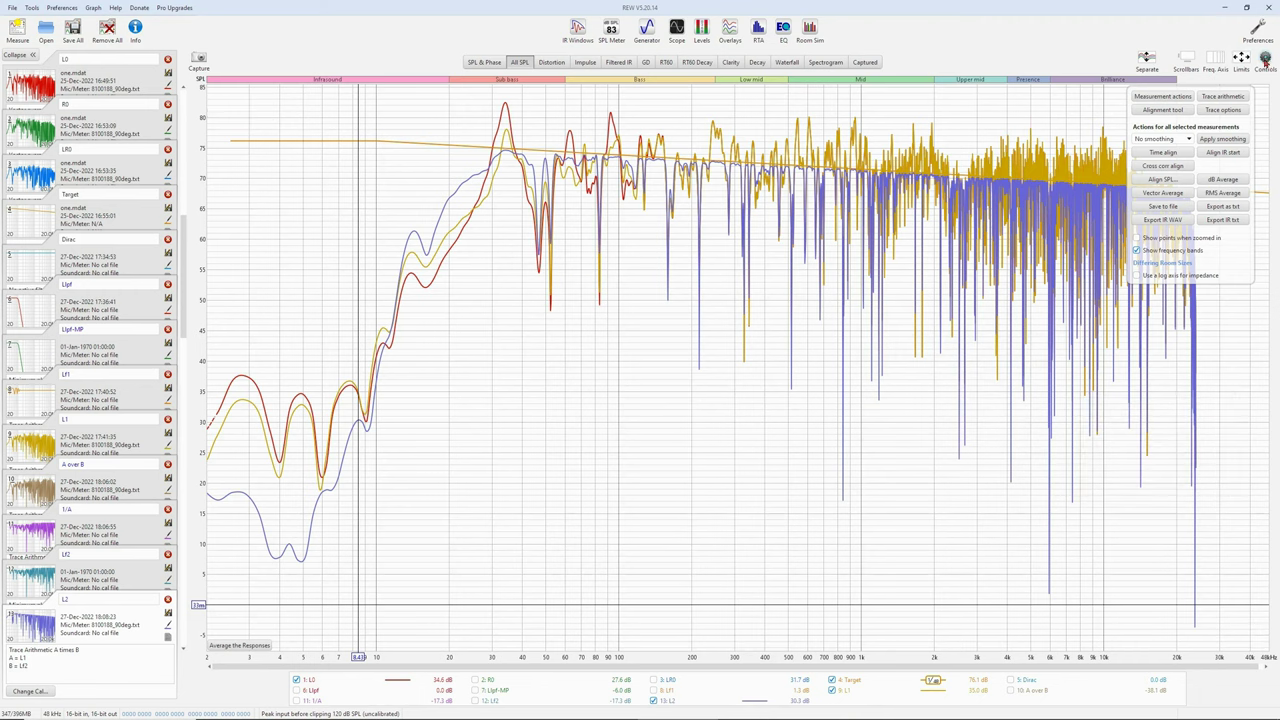
click(1265, 57)
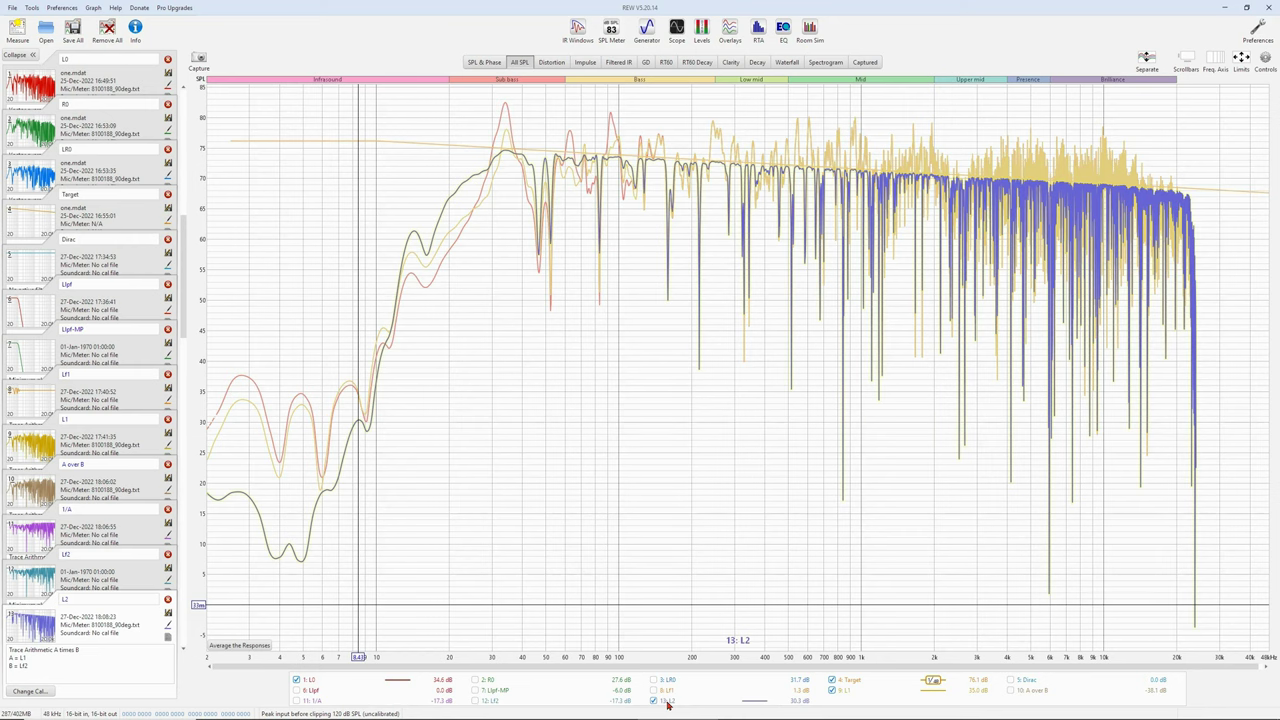
Step: Hide the 9: L1 trace on the SPL graph
click(831, 690)
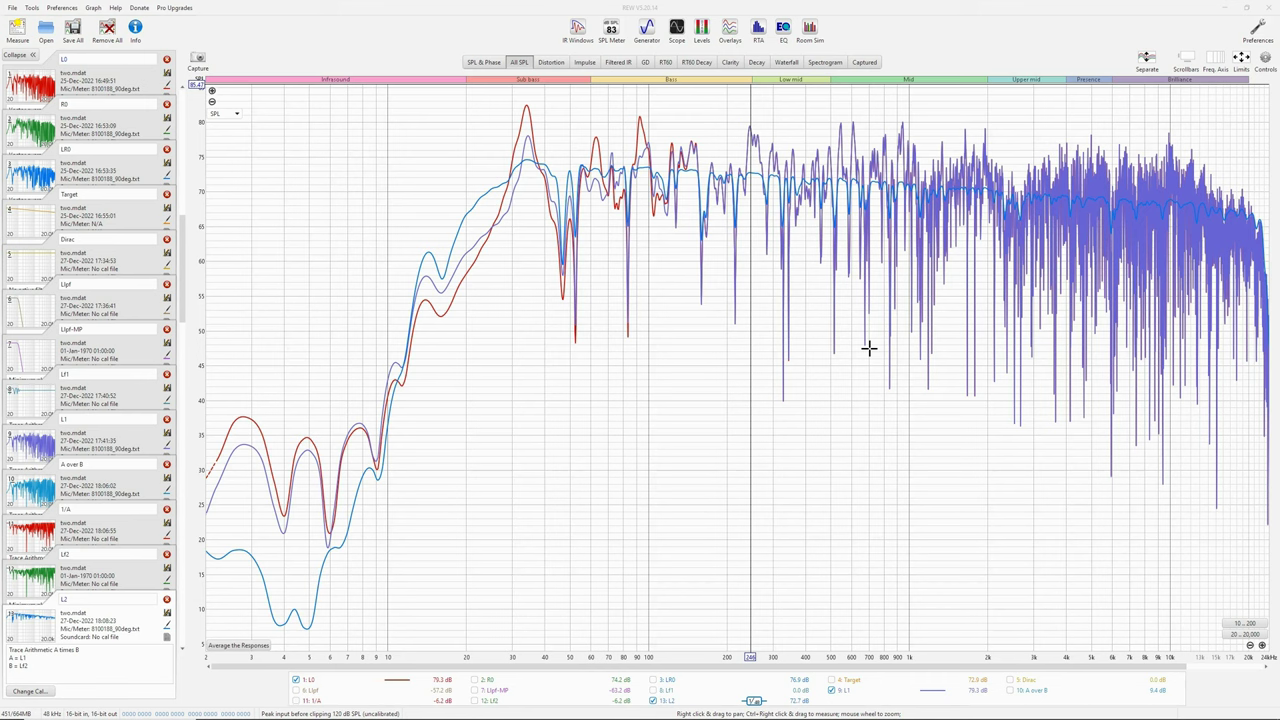
Step: Make a response copy of L2, producing the L2-copy measurement
click(129, 611)
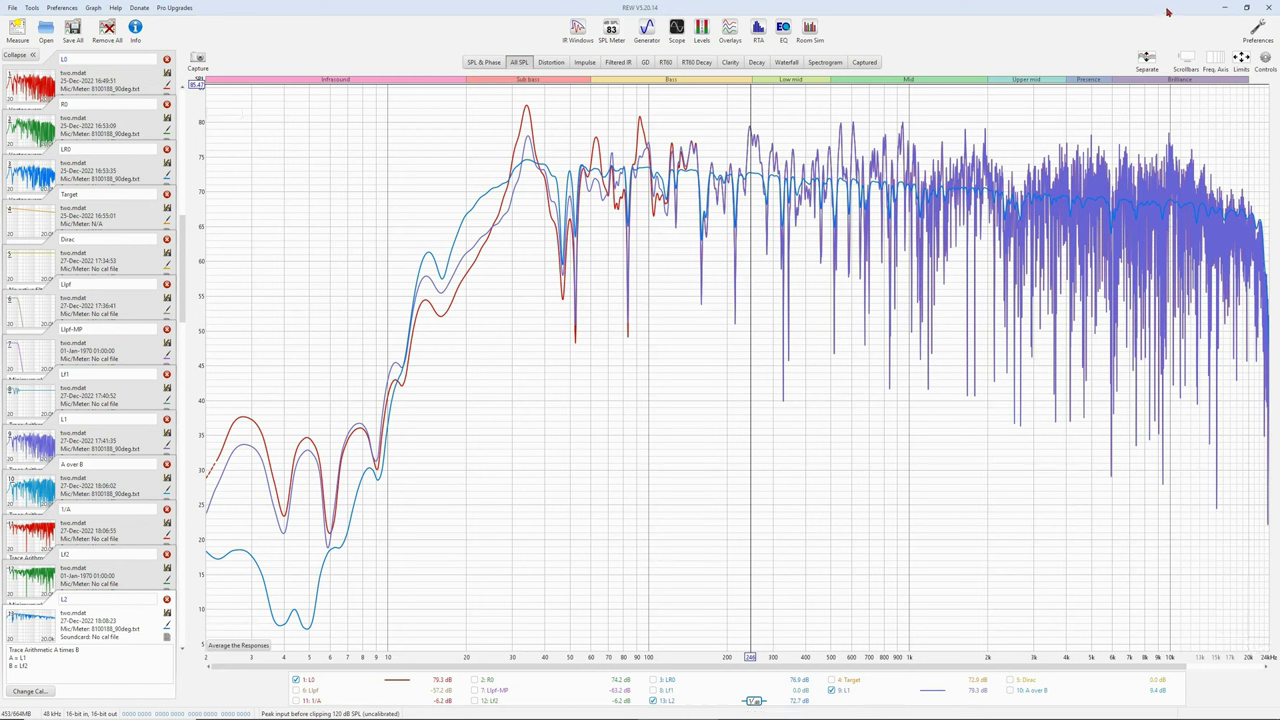
click(1265, 58)
click(1163, 96)
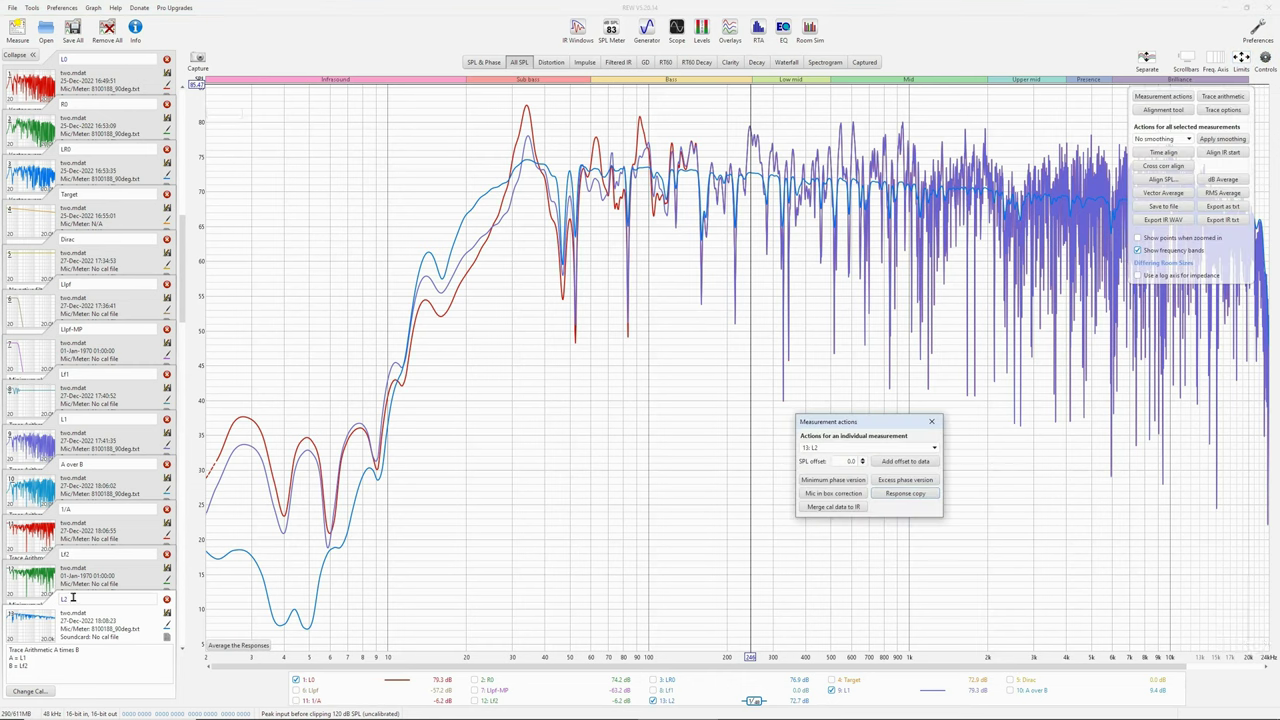
click(916, 497)
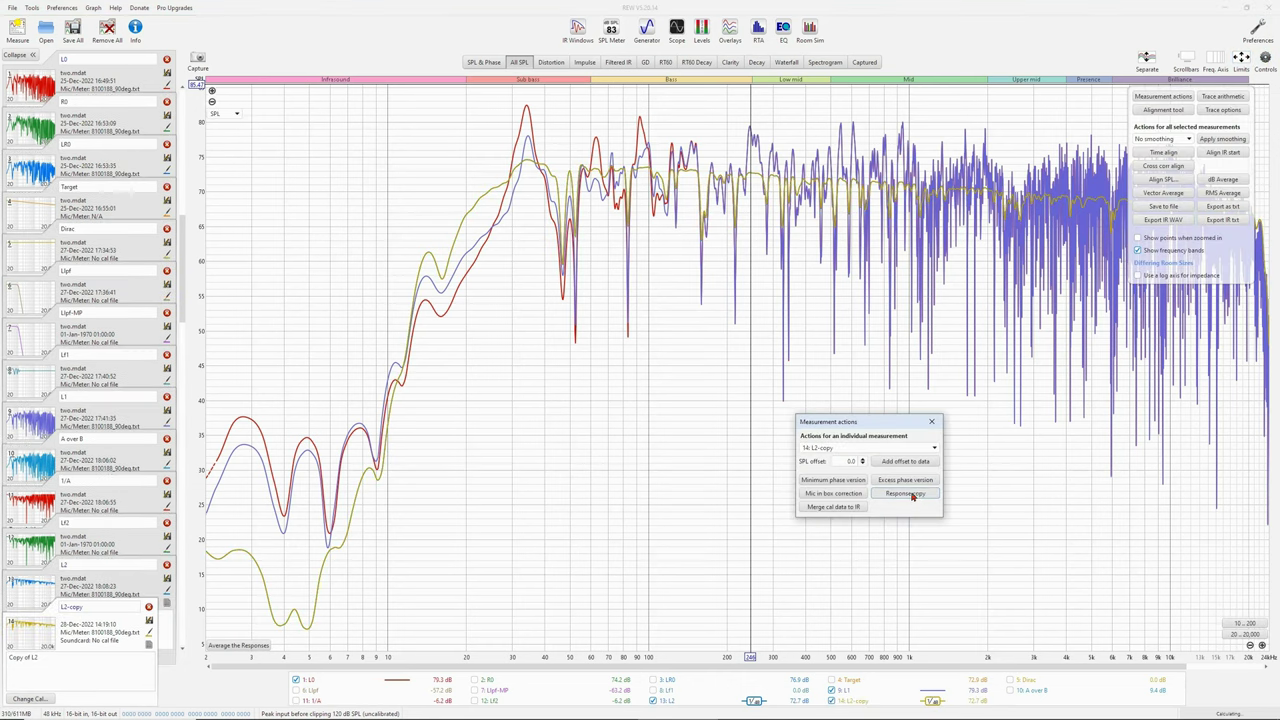
click(931, 421)
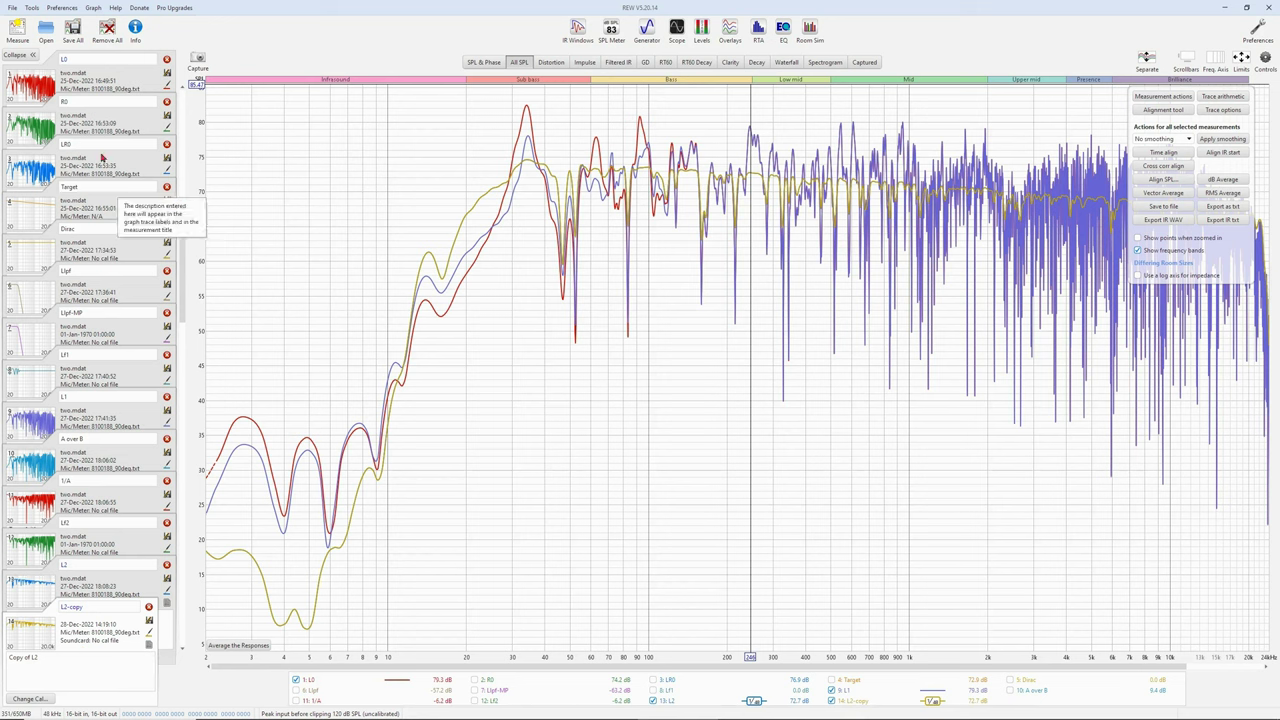
Step: Check the L0 and L2-copy entries and bring up the impulse Overlays
click(95, 87)
click(113, 699)
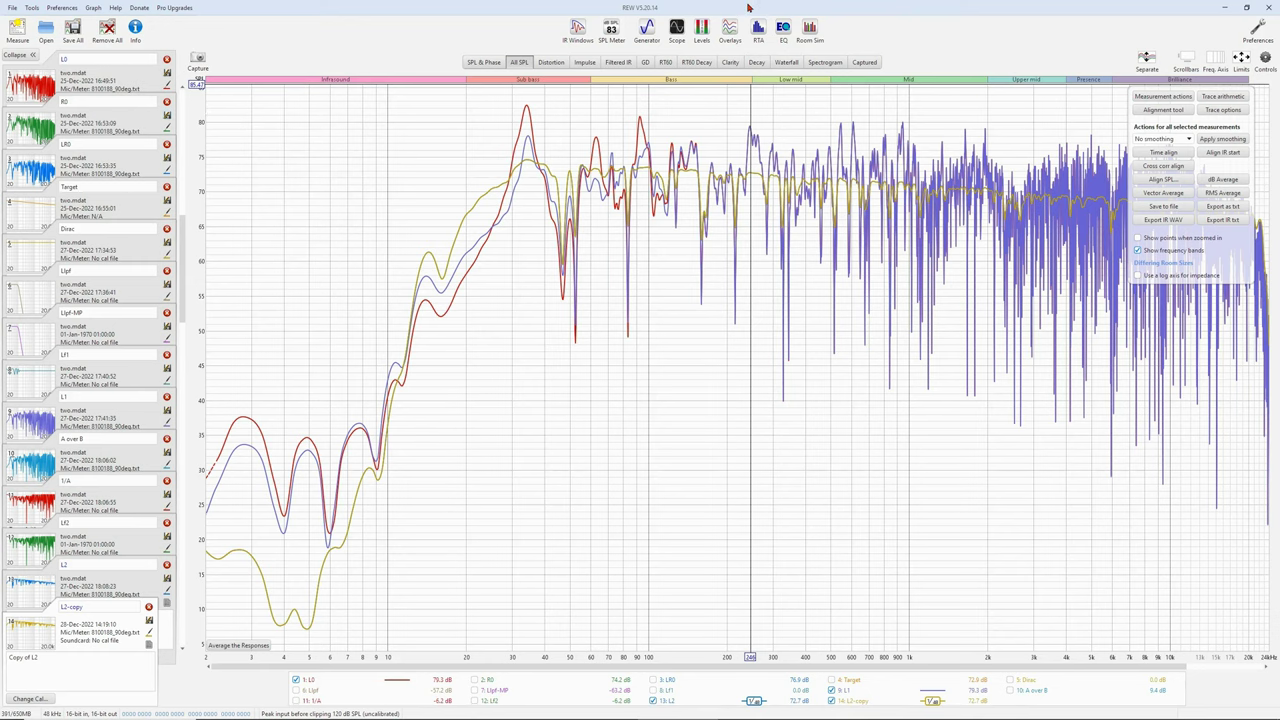
click(730, 30)
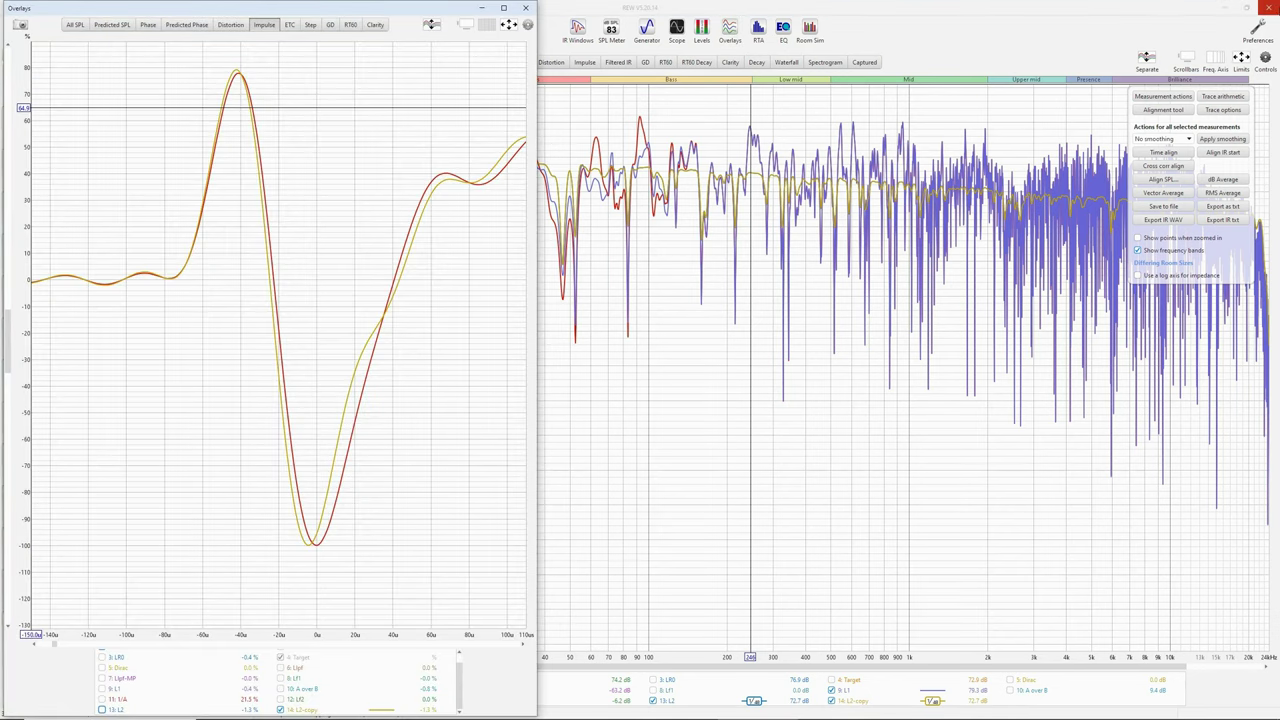
Step: Toggle 13: L2 in the impulse overlay and mark the impulse trough near 0 ms
click(1265, 8)
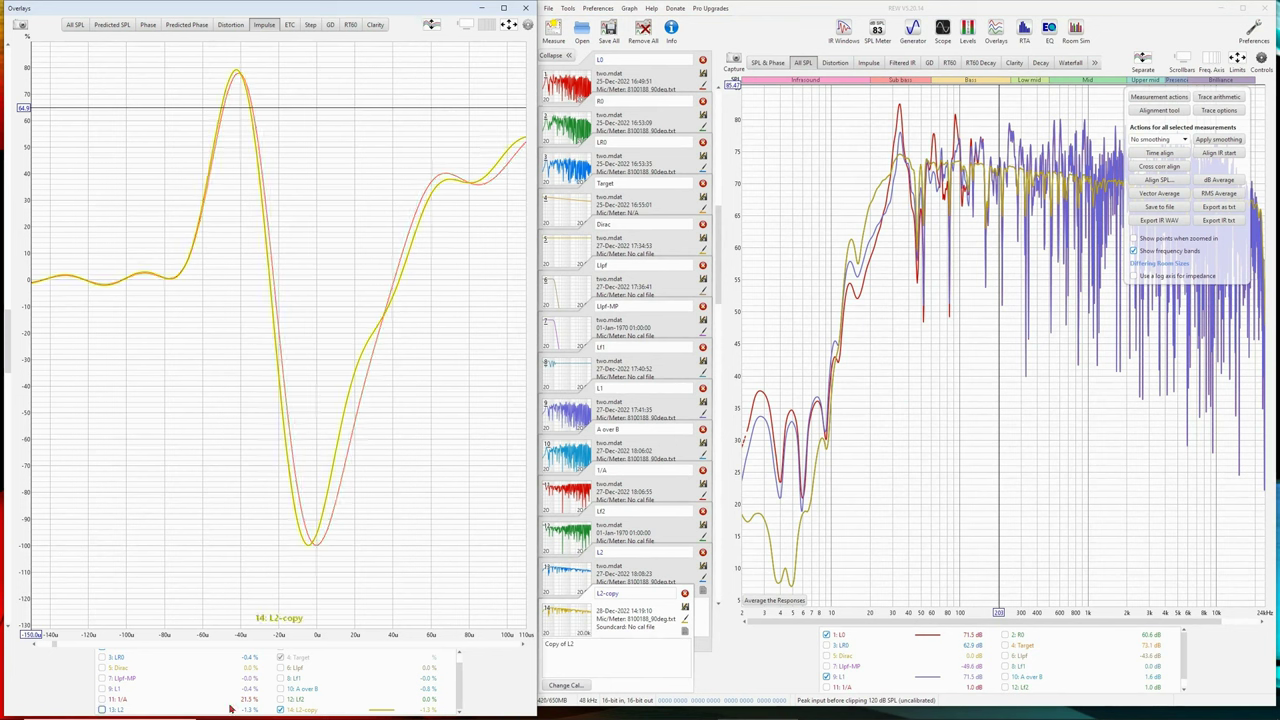
click(102, 709)
click(102, 709)
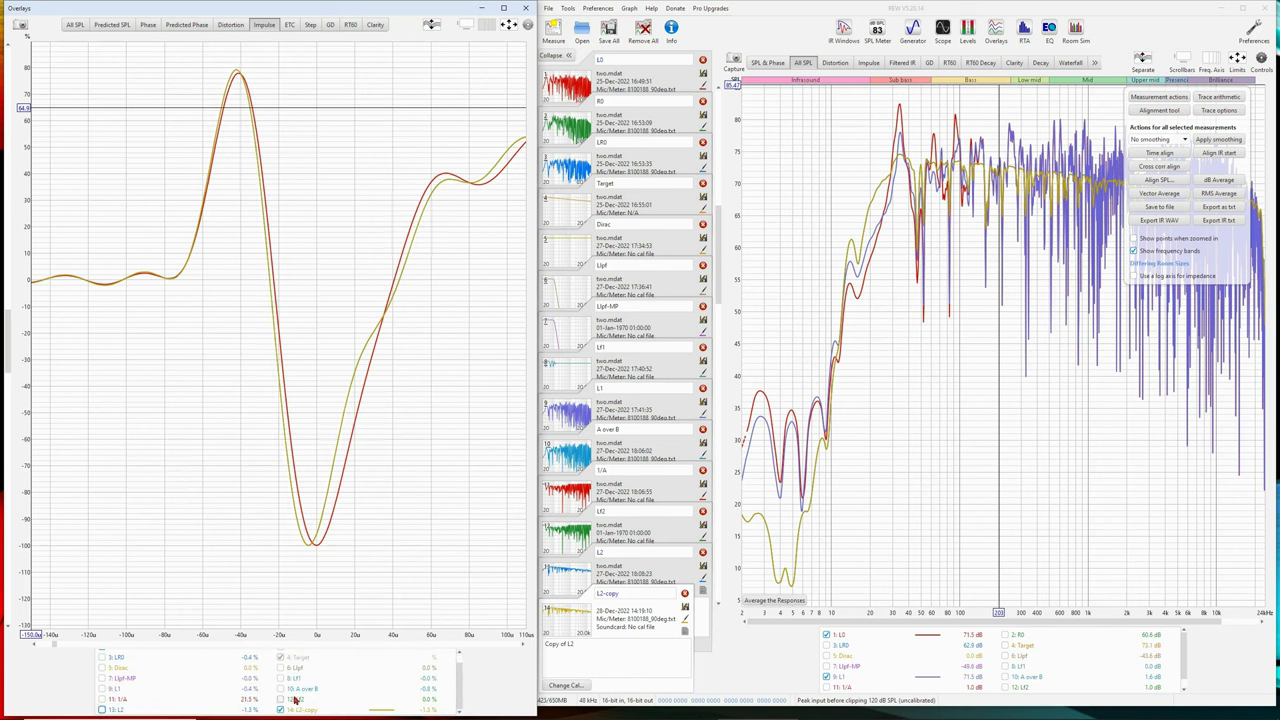
click(315, 545)
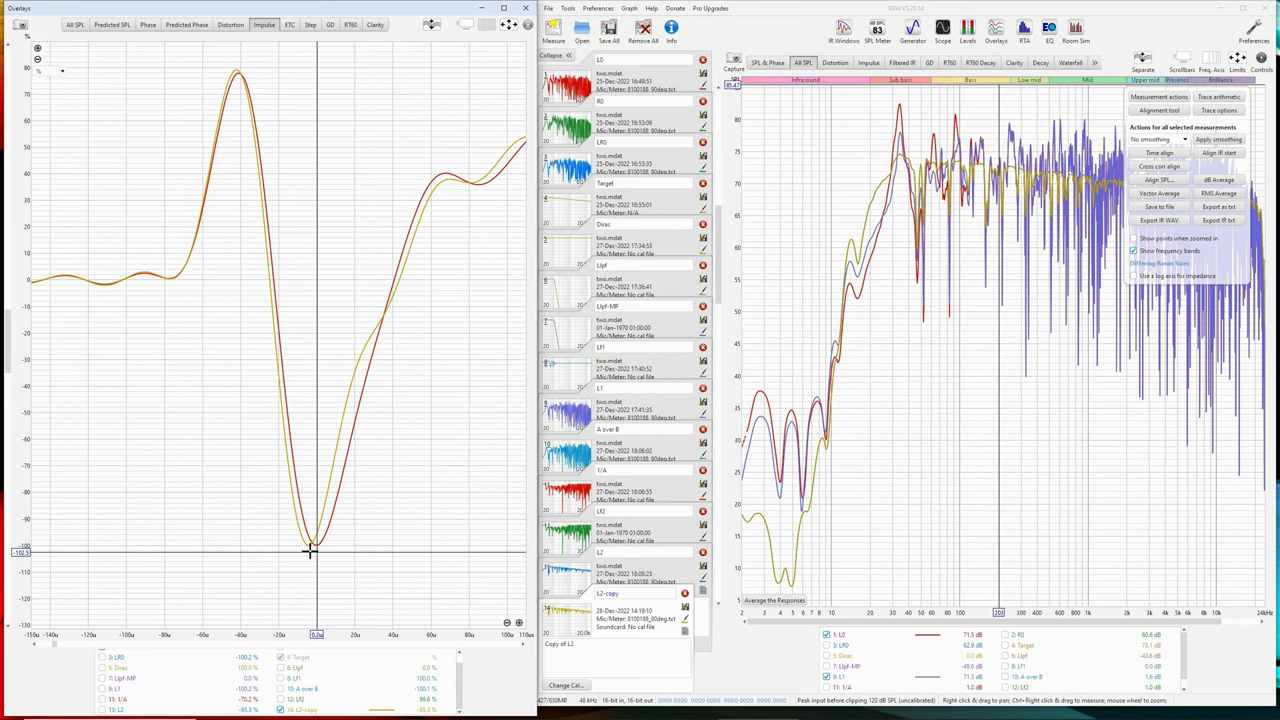
mouse_move(315, 560)
key(ctrl)
click(650, 663)
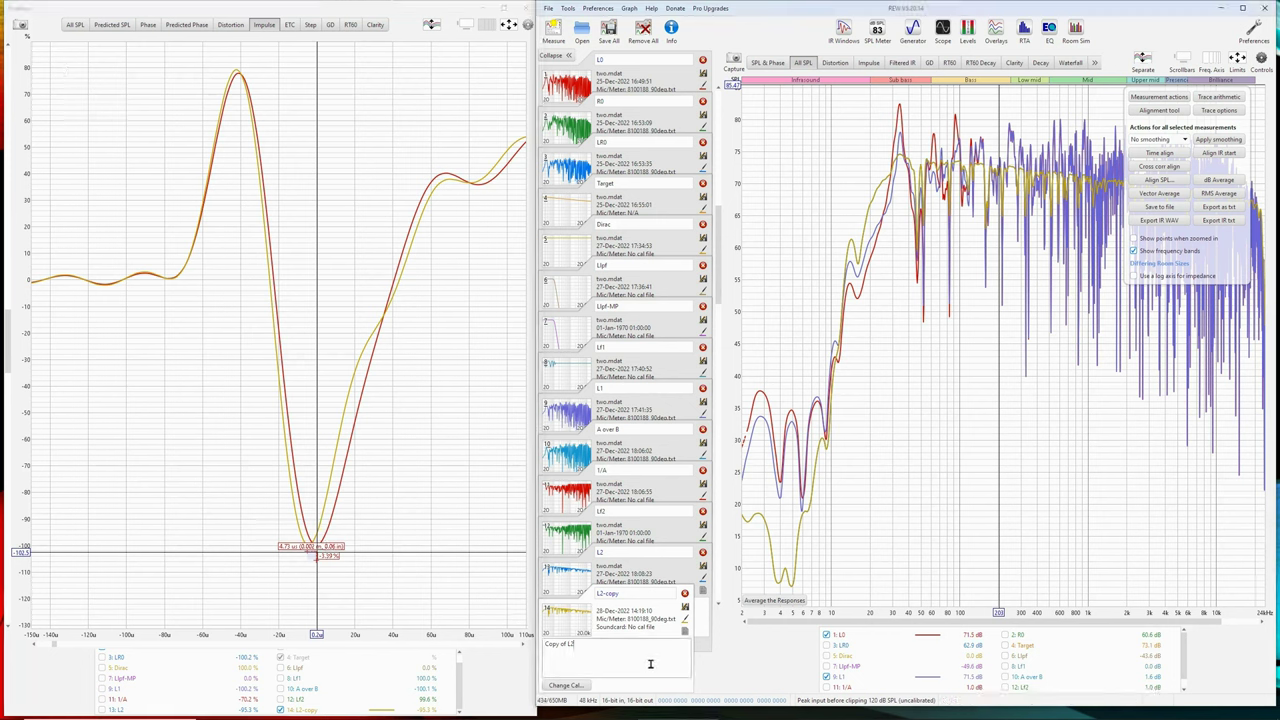
Step: Show only L0 and 14: L2-copy on the SPL graph and select L0 as reference
right_click(899, 653)
click(905, 625)
click(842, 637)
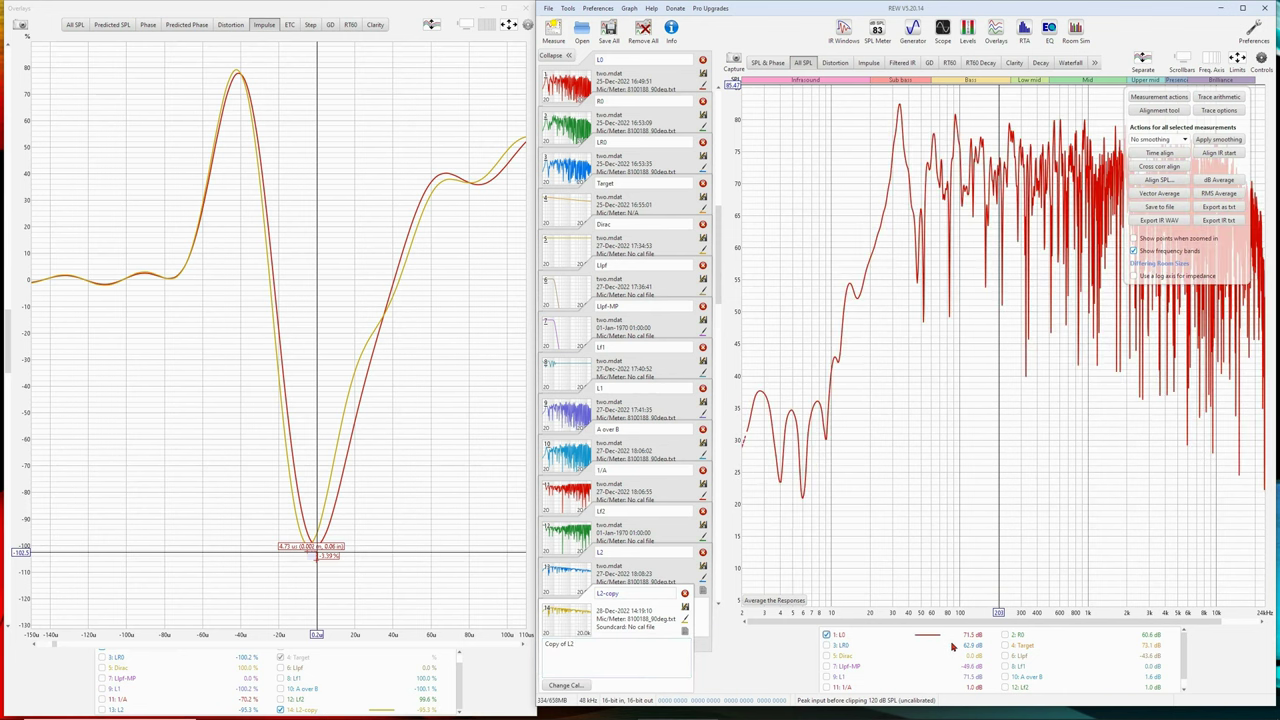
scroll(953, 648, down, 1)
click(1027, 688)
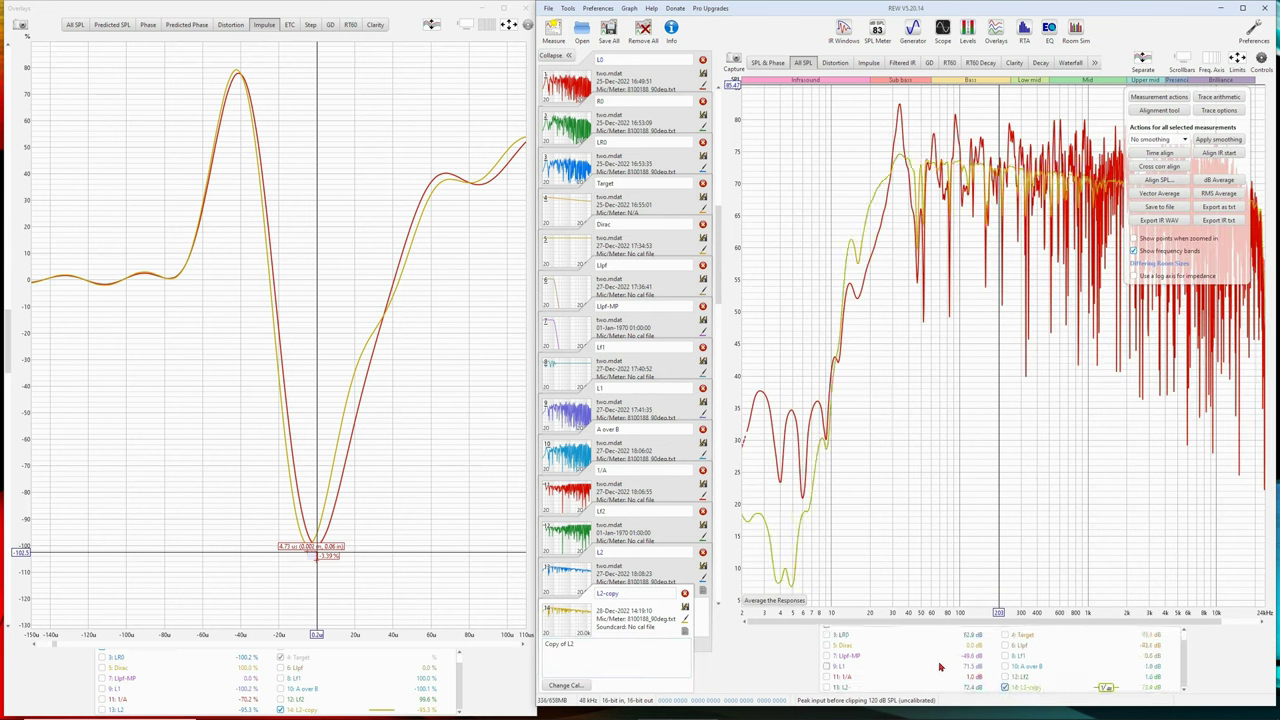
scroll(940, 667, up, 1)
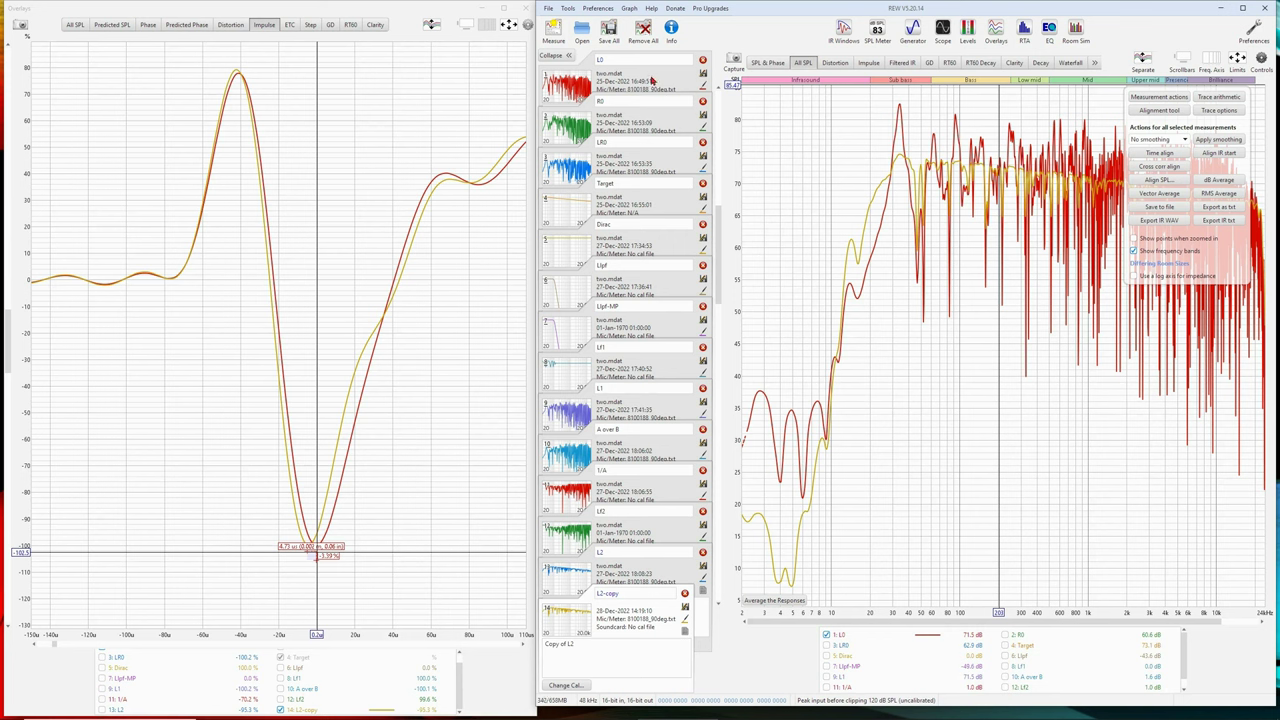
click(655, 82)
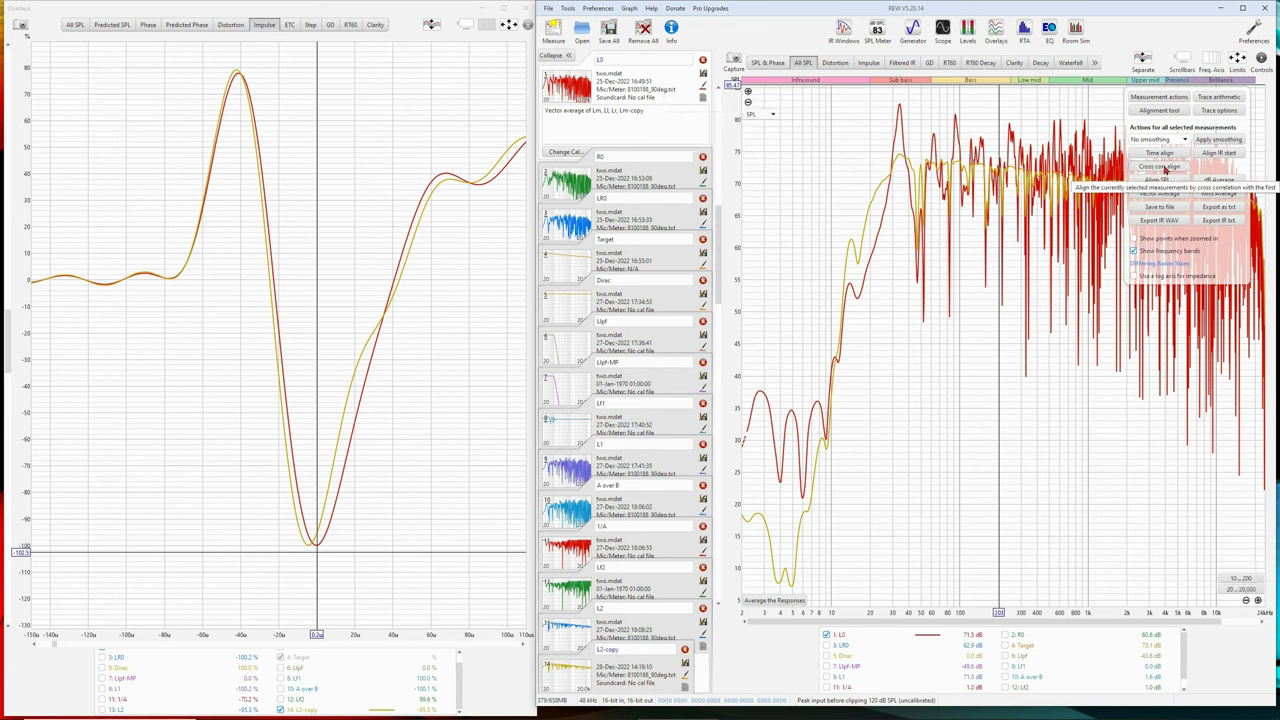
Step: Run Cross corr align three times on the selected L0 and L2-copy measurements
click(1164, 171)
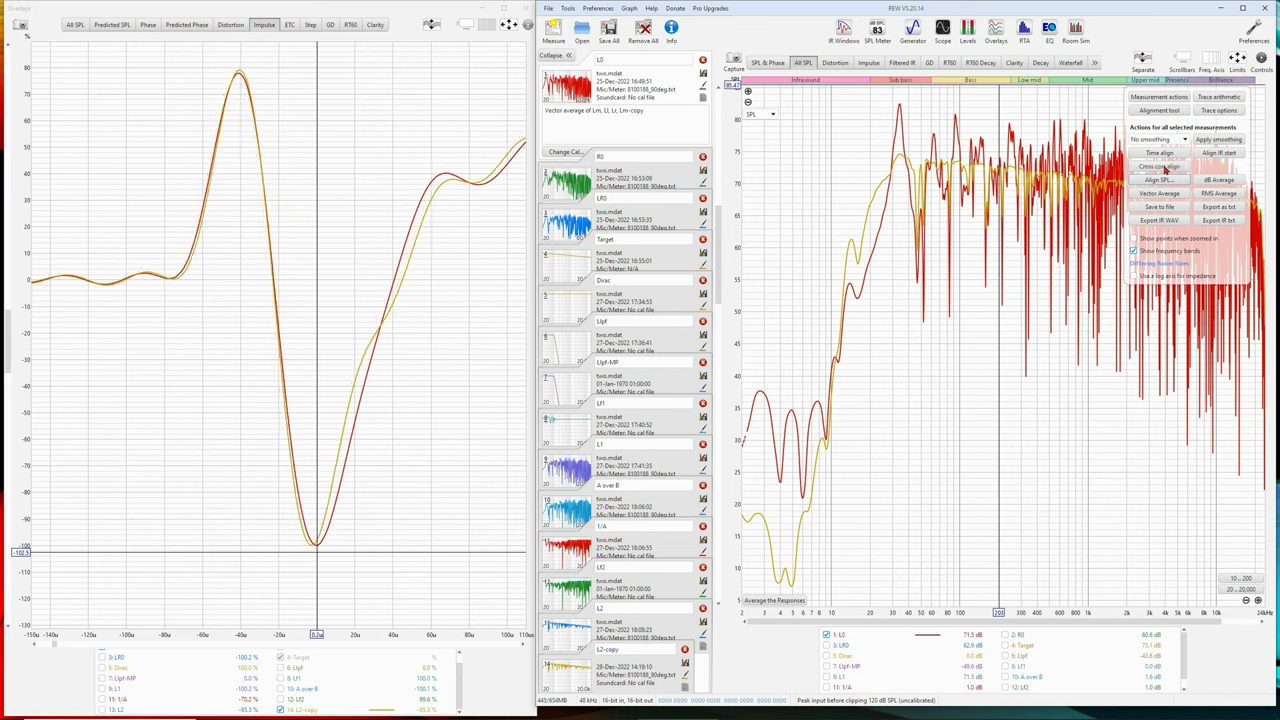
click(1164, 171)
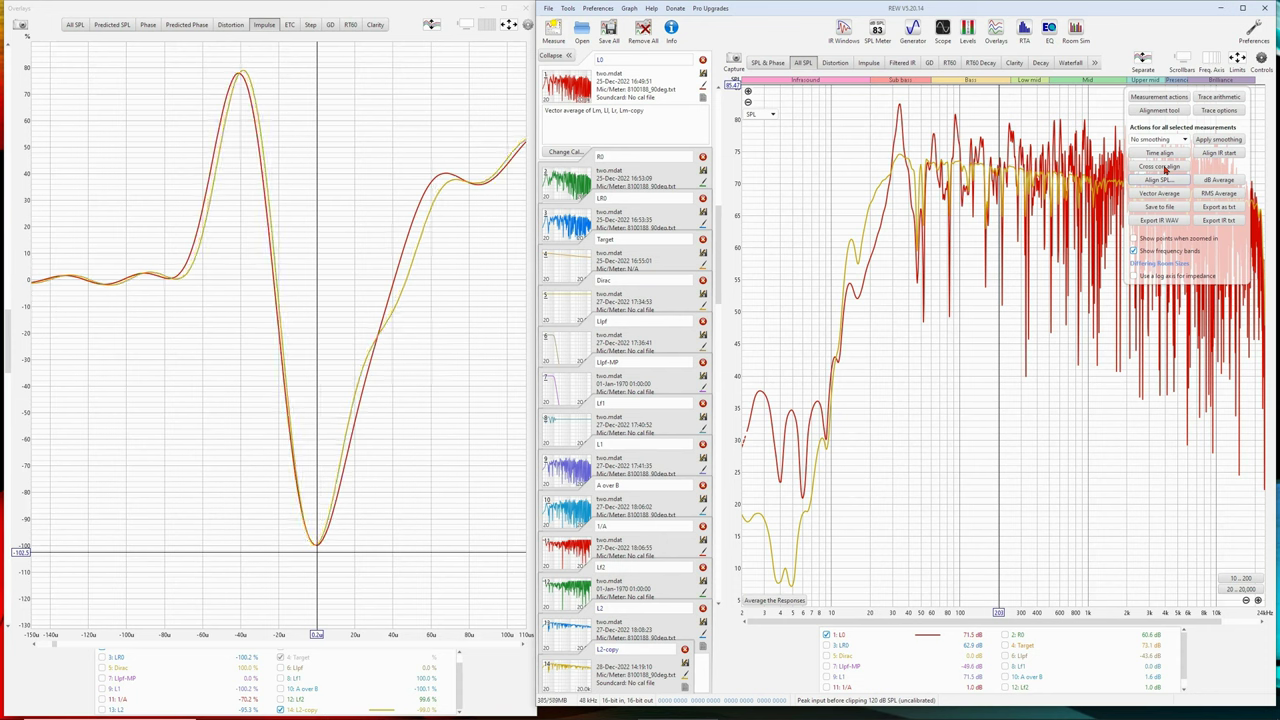
click(1164, 168)
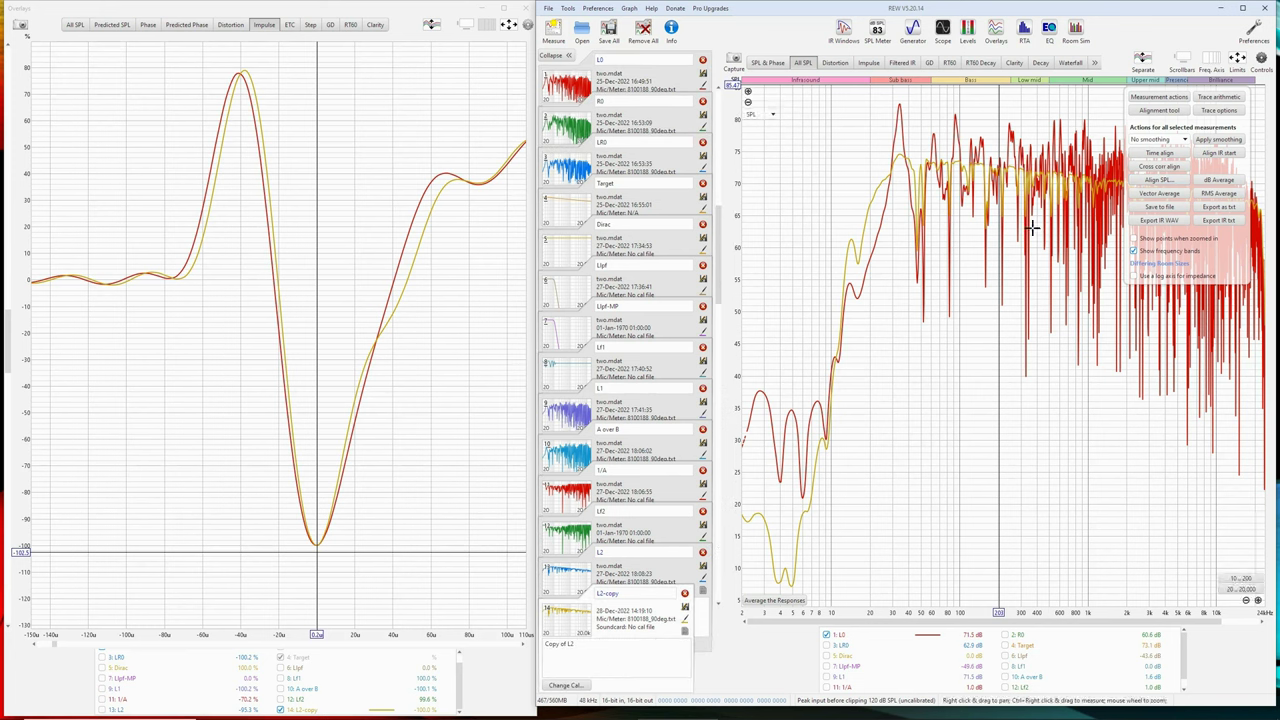
Step: Maximize REW, collapse the measurement list, and bring up L2-copy's IR window settings
click(1242, 8)
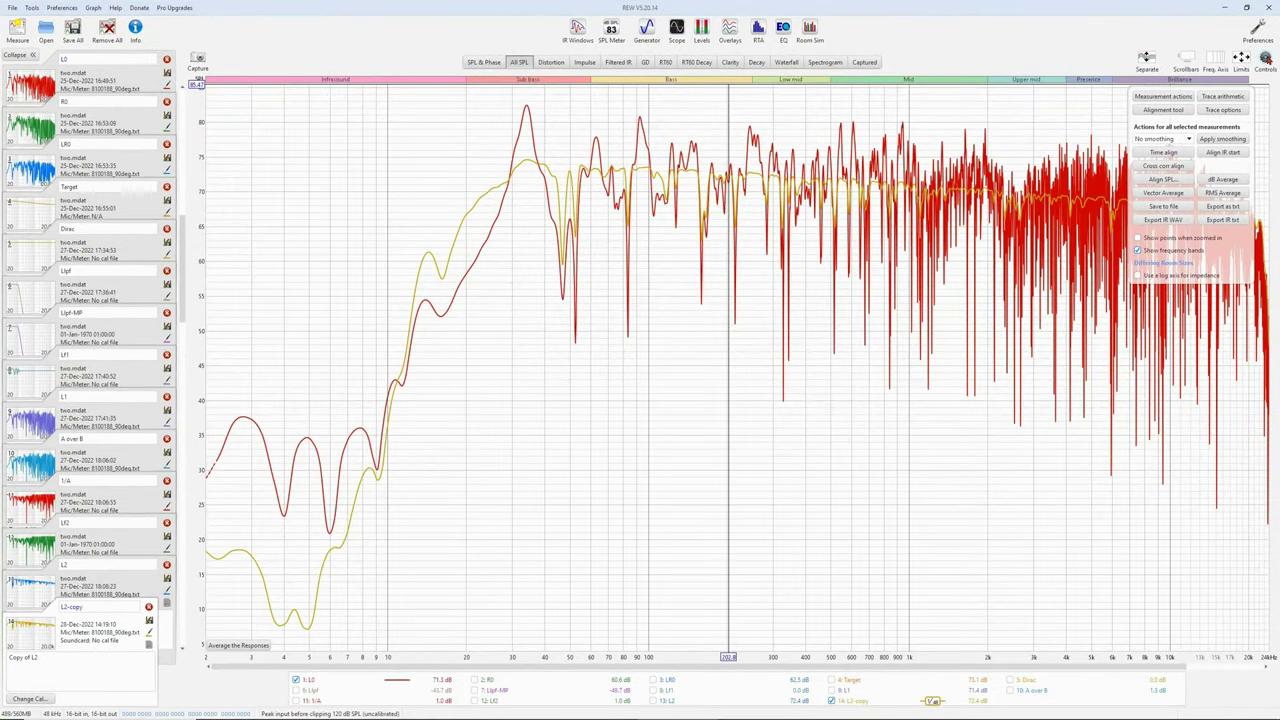
click(25, 56)
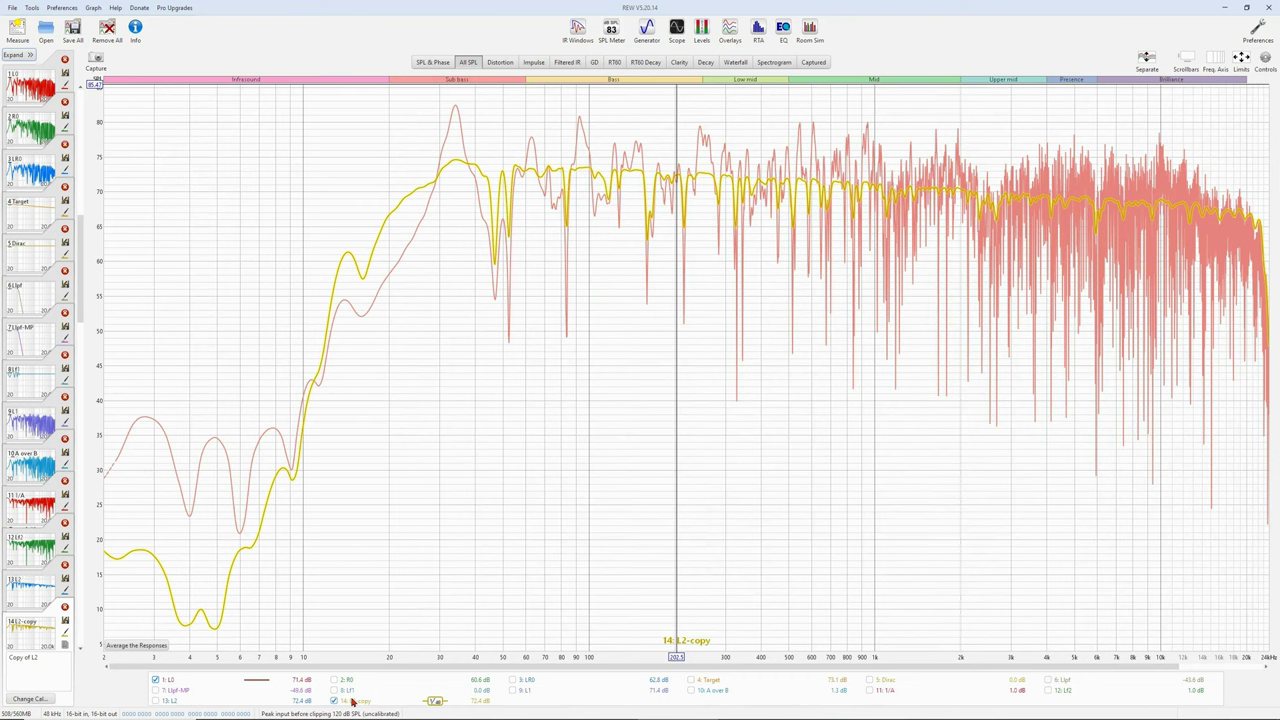
click(577, 27)
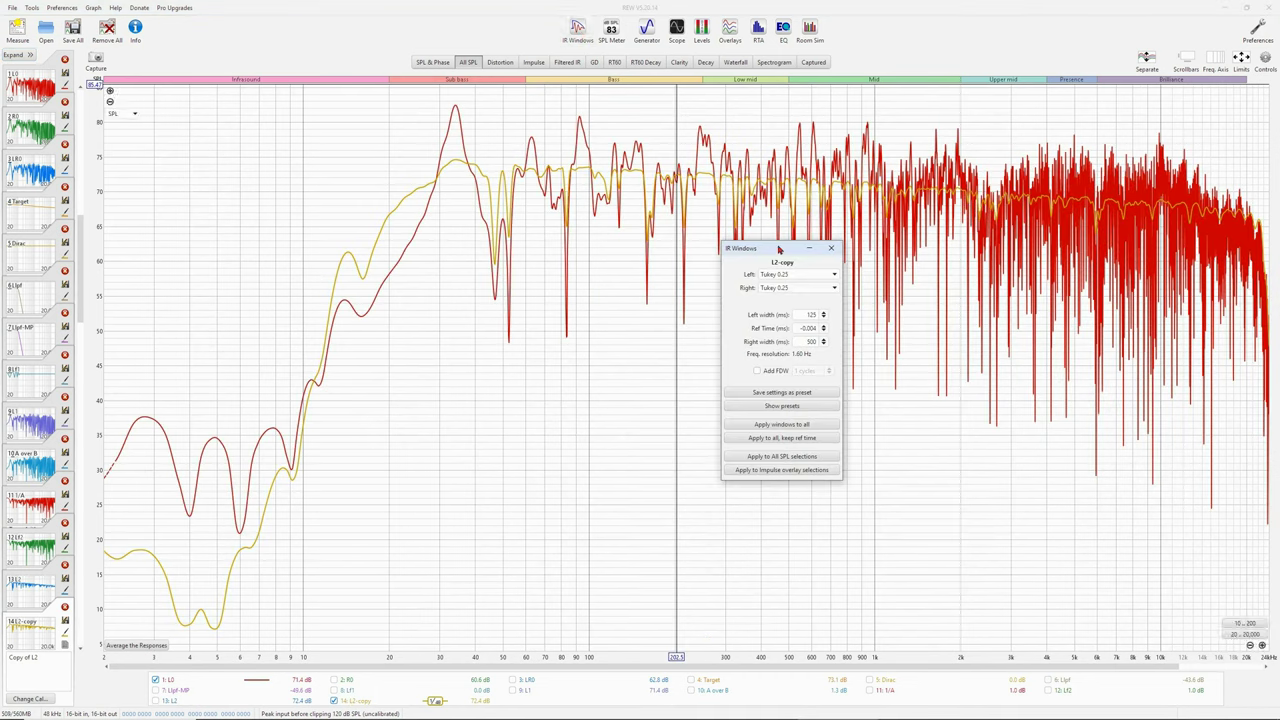
drag(779, 249, 796, 358)
Step: Enable Add FDW on L2-copy at 1 cycle, close the settings, and expand the measurements list
click(776, 482)
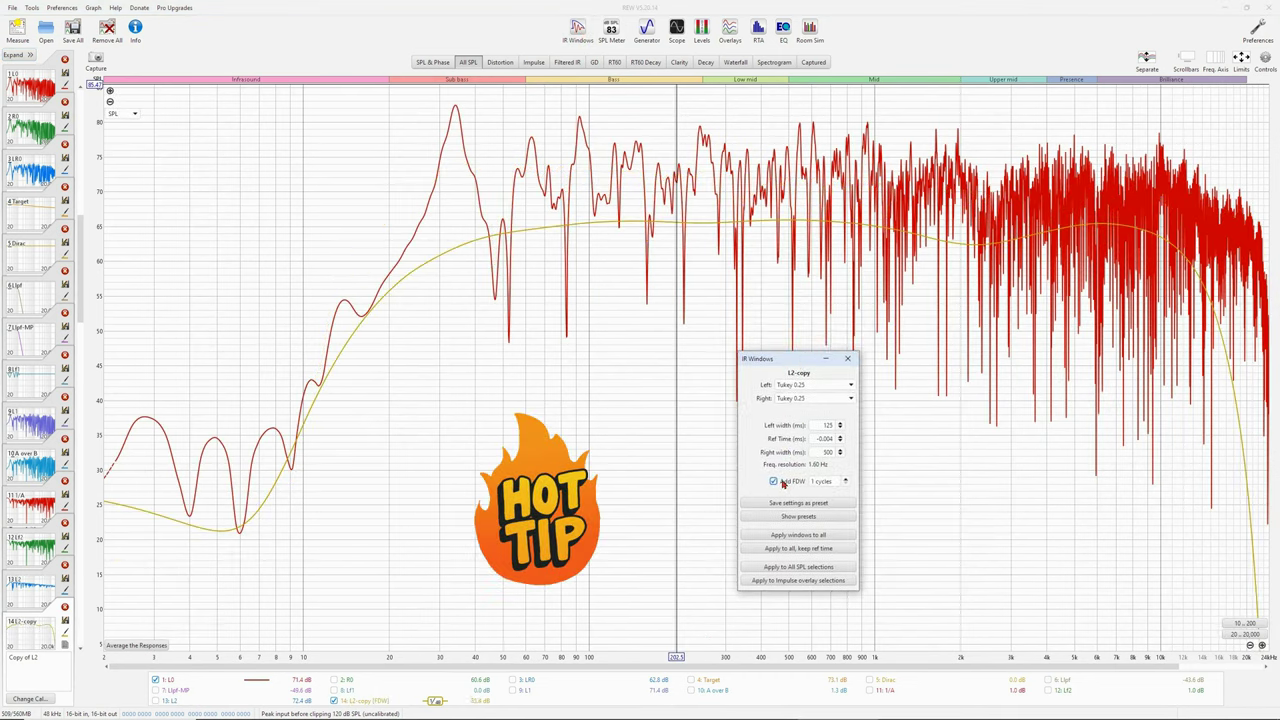
click(846, 482)
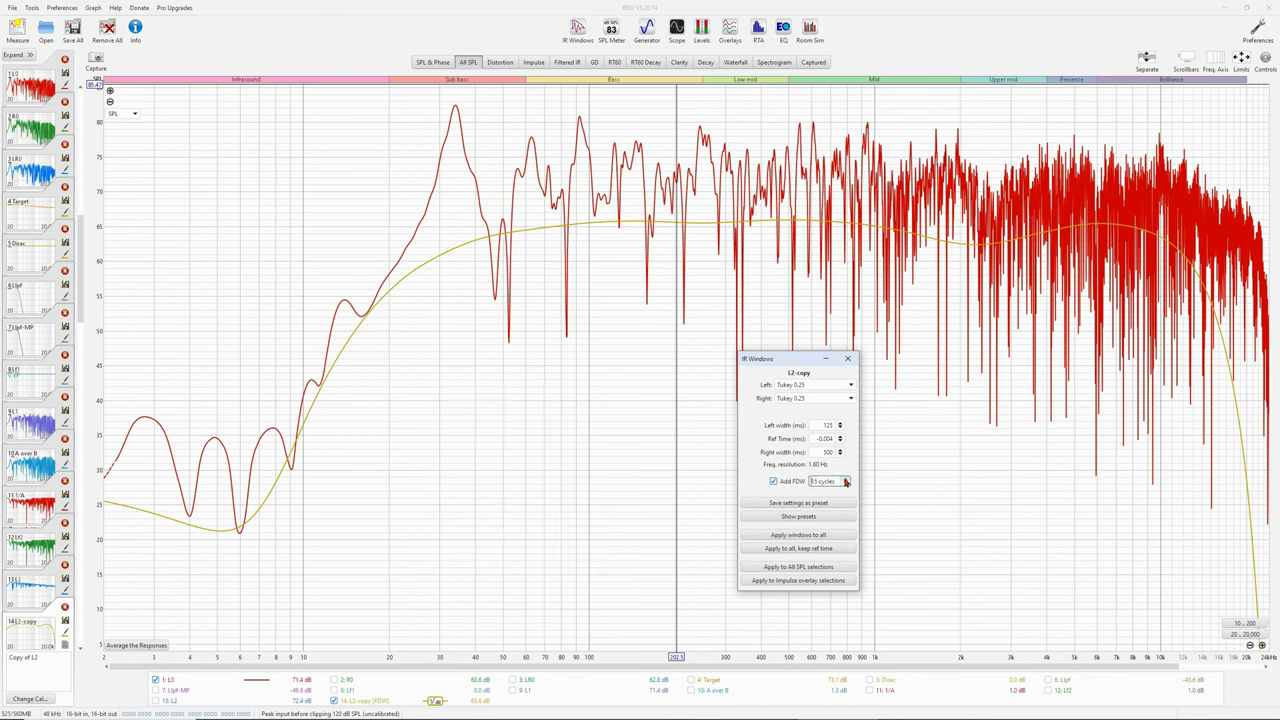
click(846, 482)
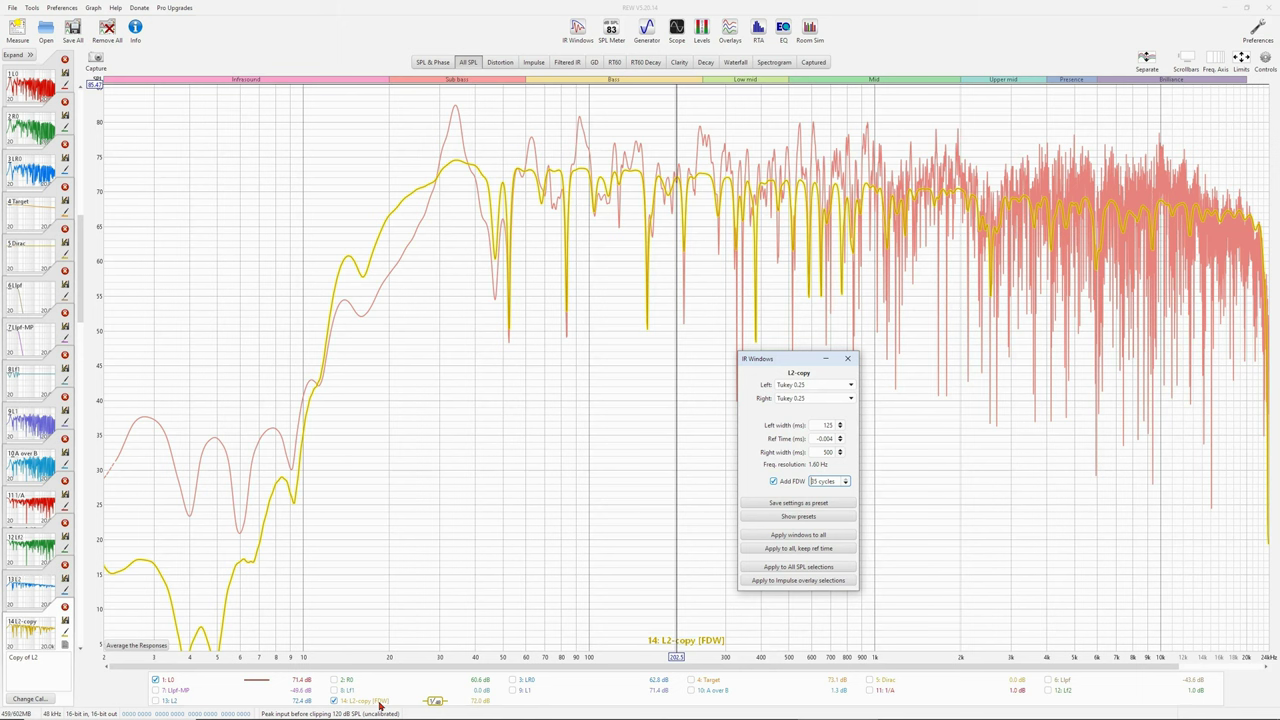
click(846, 486)
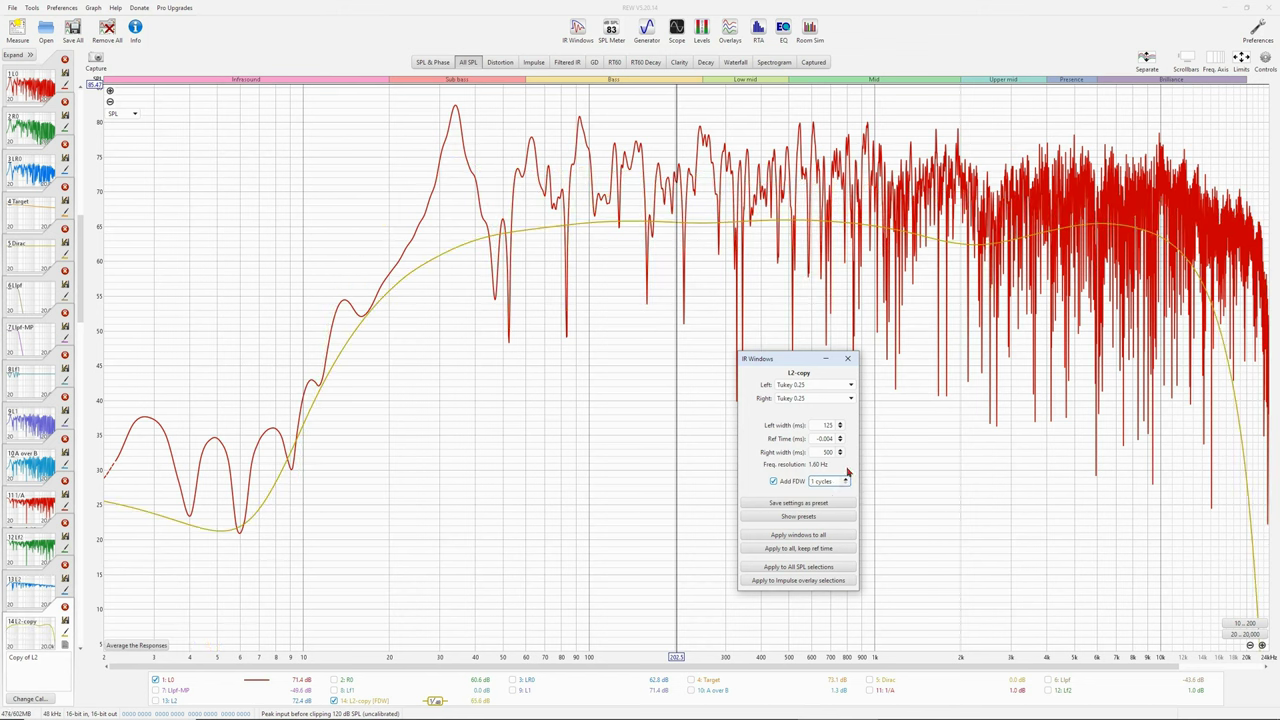
click(847, 358)
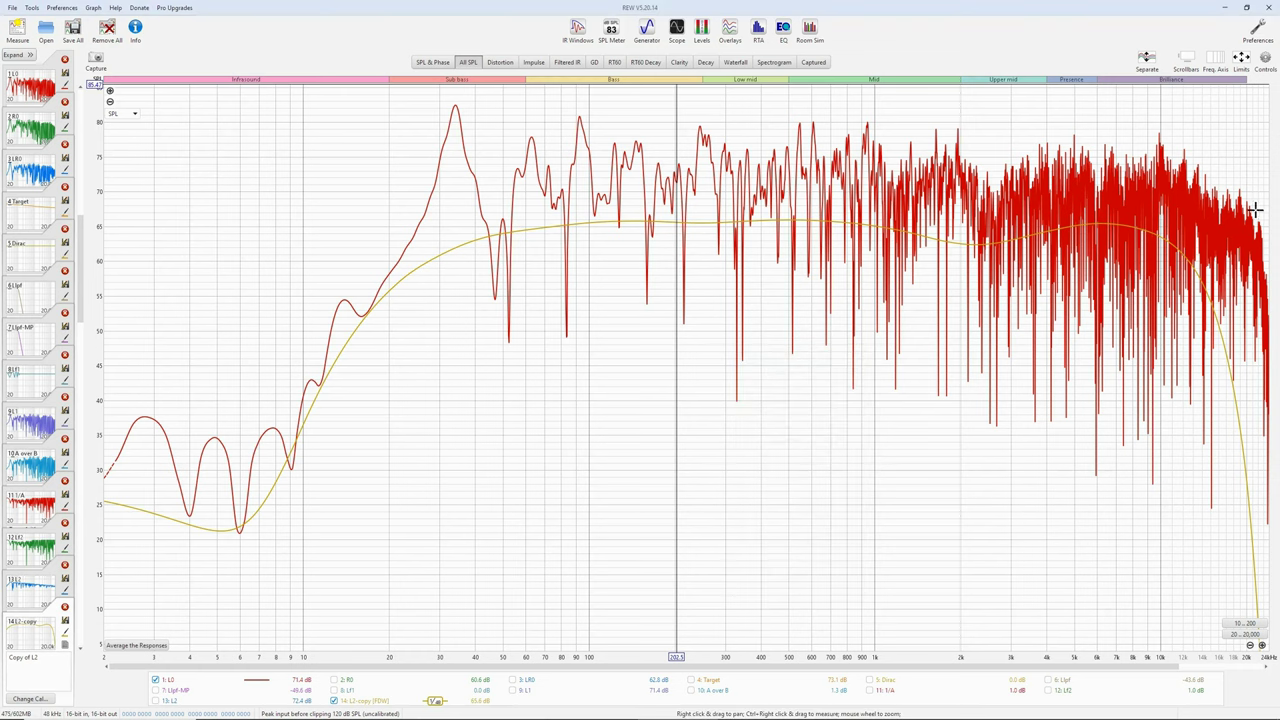
click(16, 55)
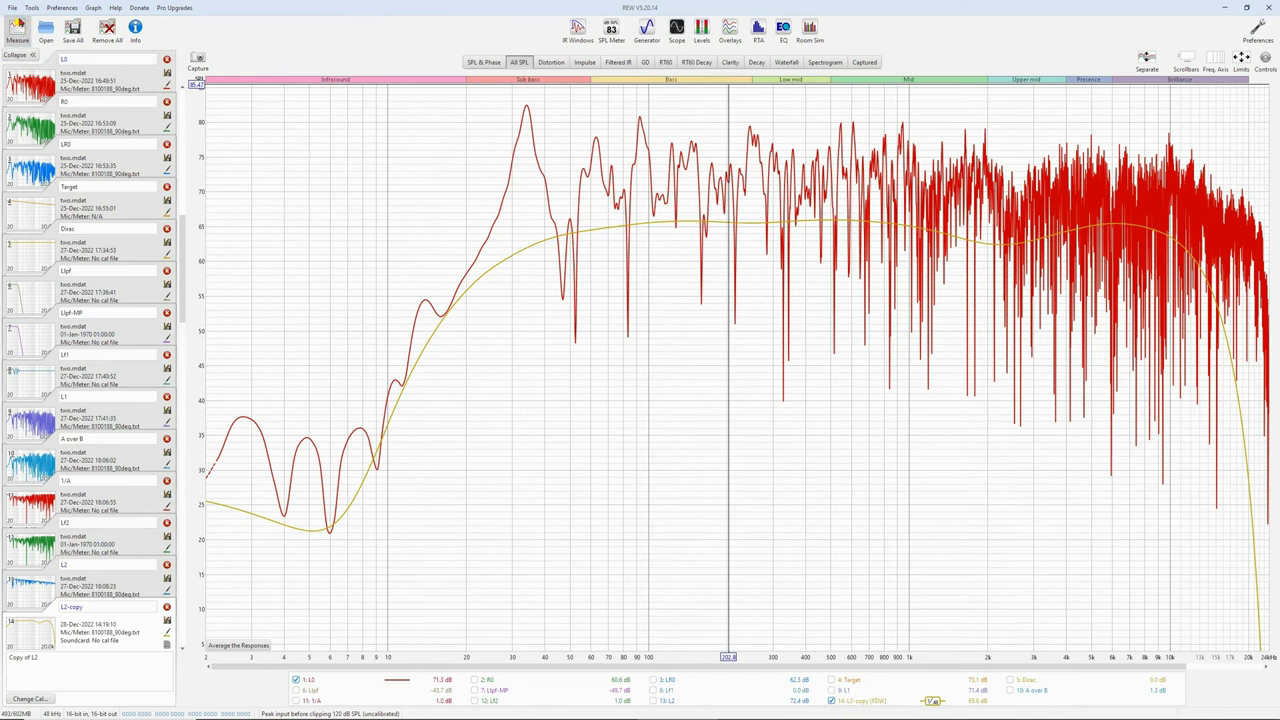
Step: Export L2-copy as text with default export settings, saving it as L2
click(15, 10)
mouse_move(120, 113)
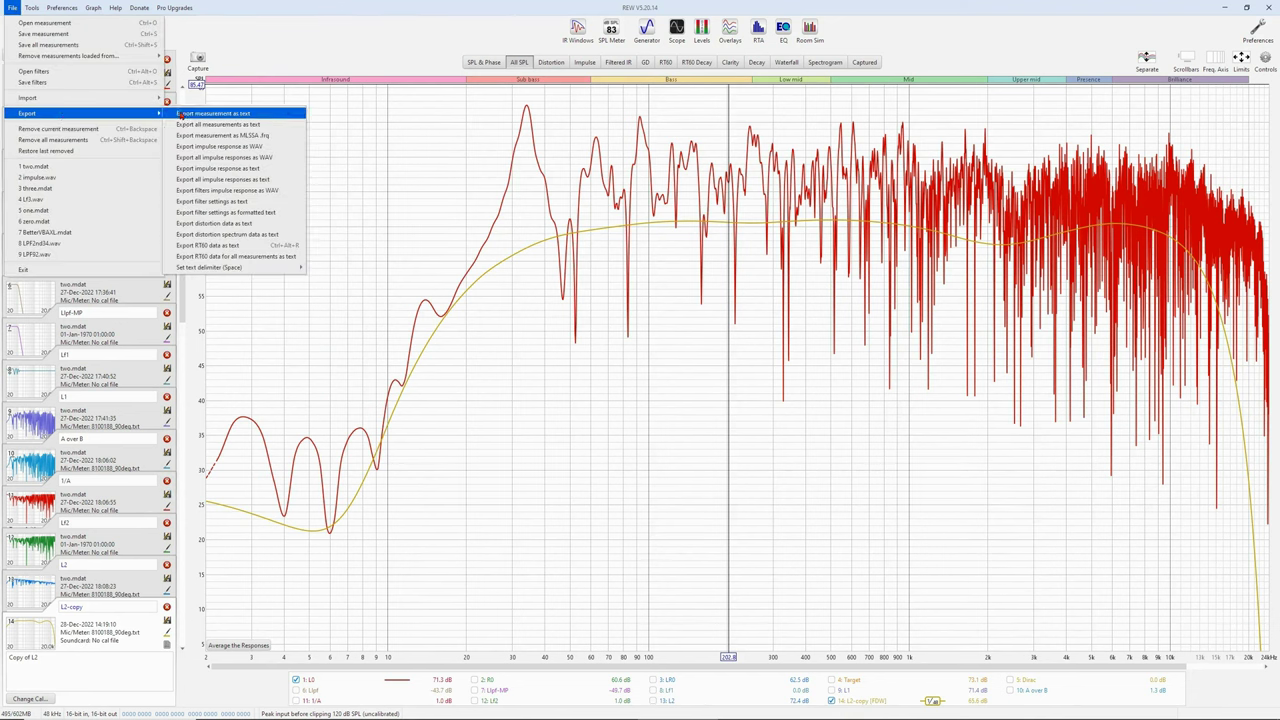
click(184, 114)
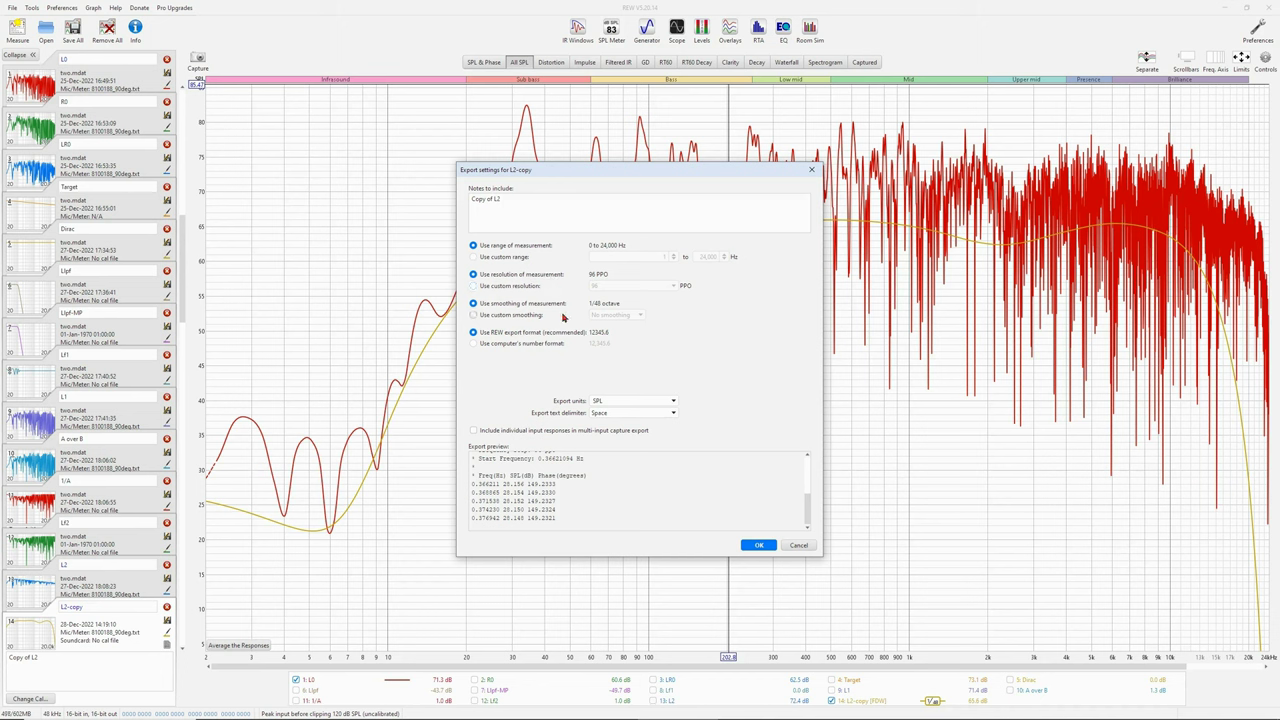
click(748, 544)
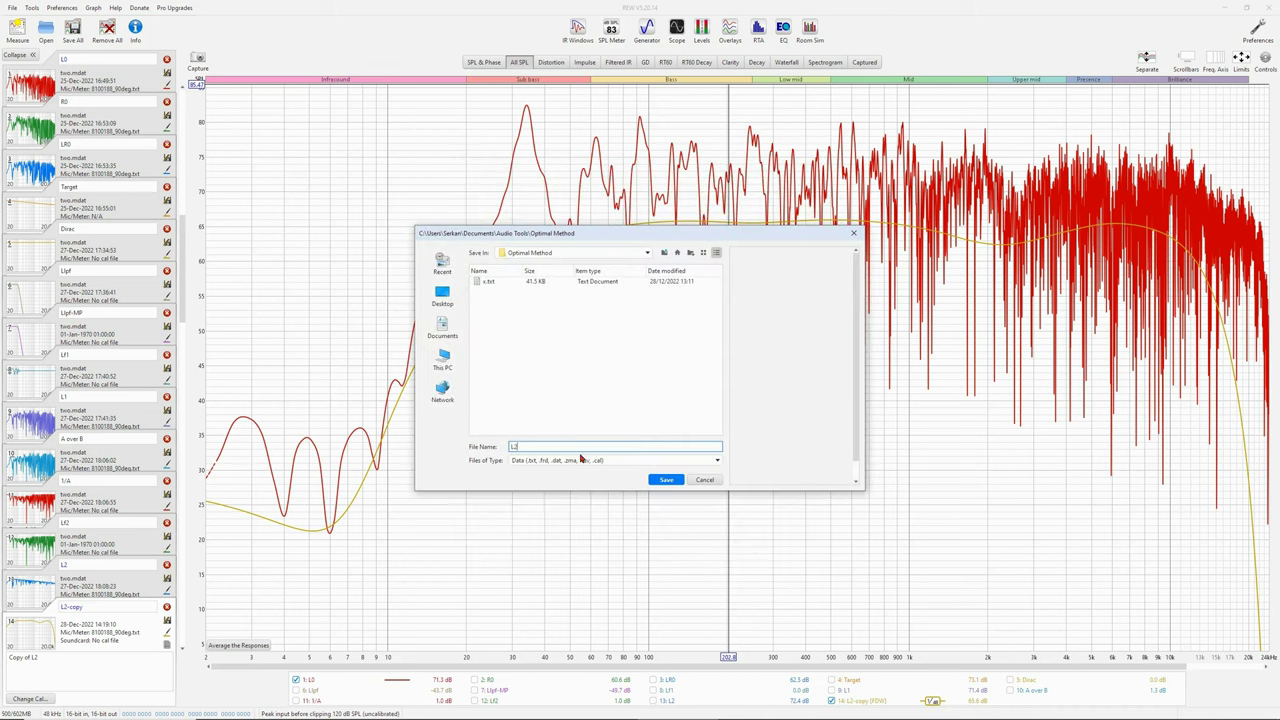
click(666, 480)
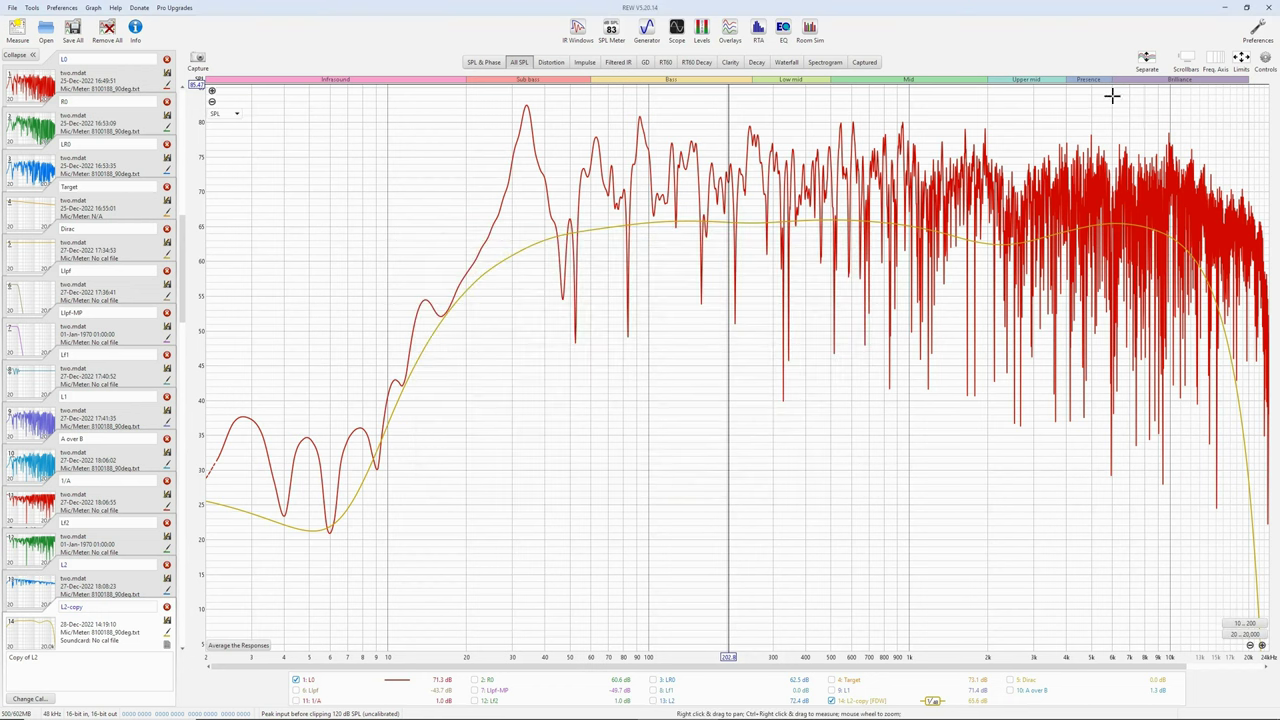
mouse_move(686, 712)
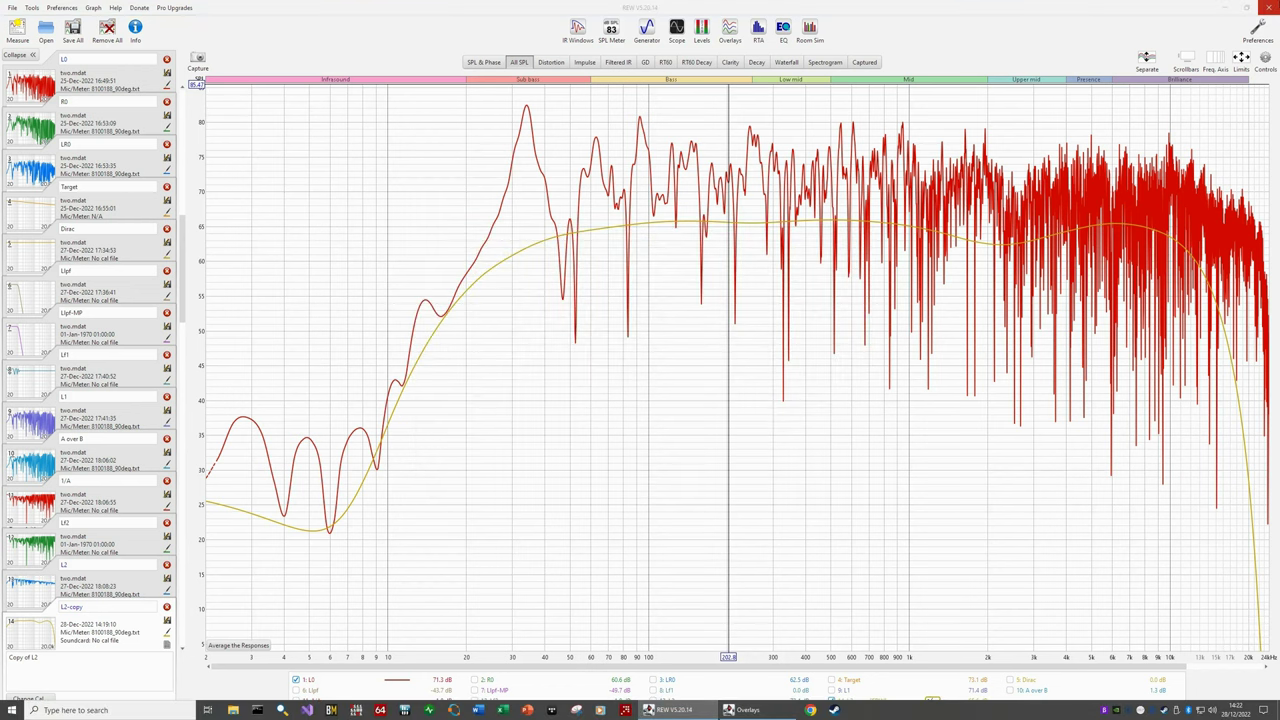
Step: Minimize REW, maximize rePhase, and import L2.txt as the measurement
click(1225, 9)
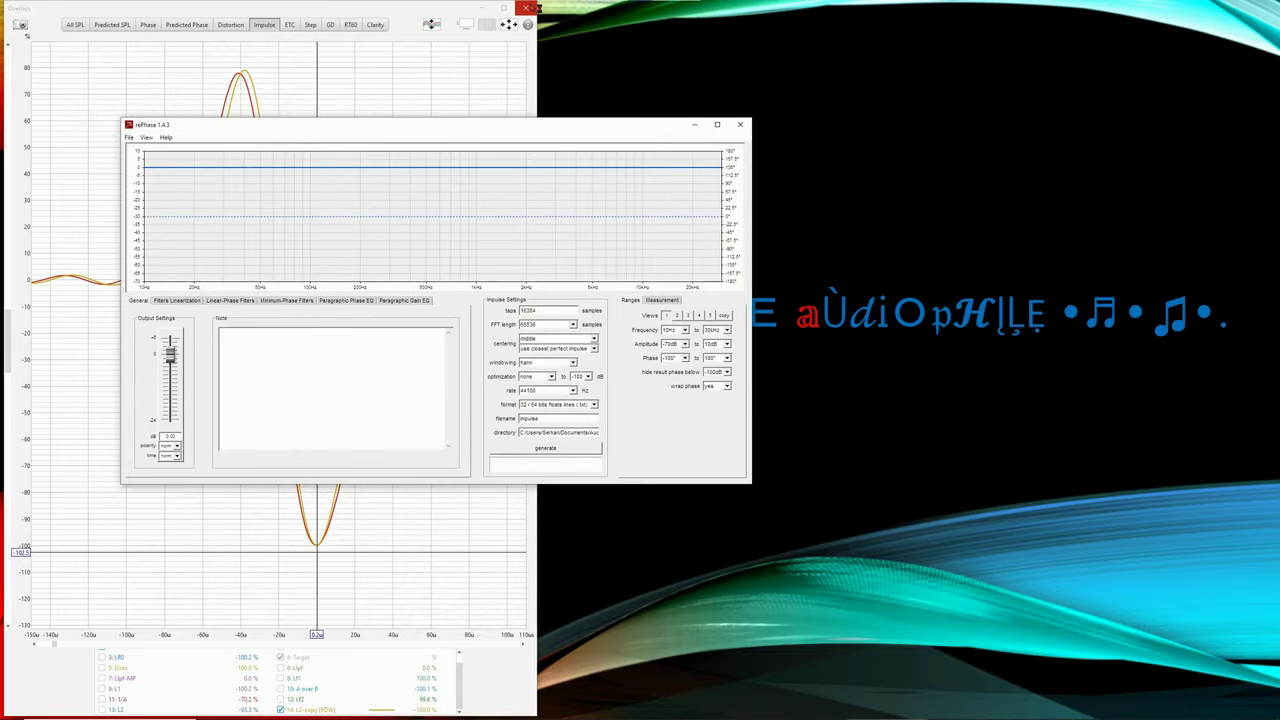
click(524, 8)
click(717, 124)
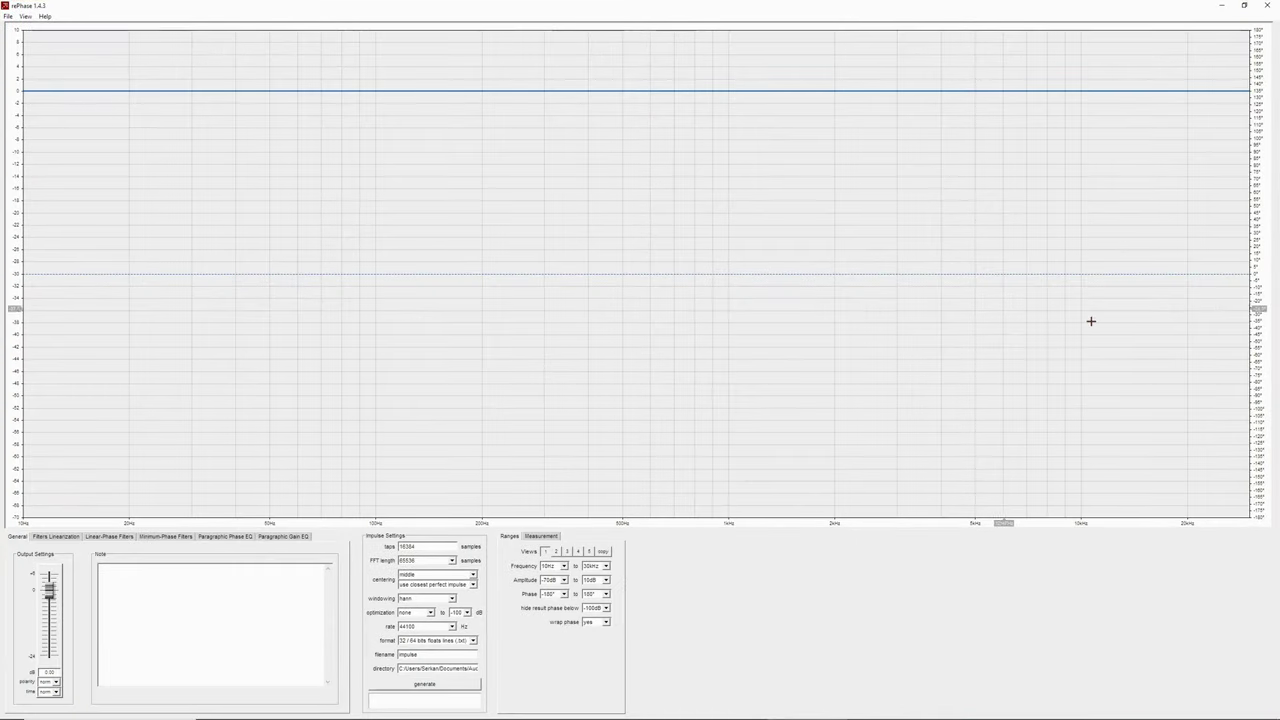
click(541, 536)
click(535, 549)
double_click(108, 94)
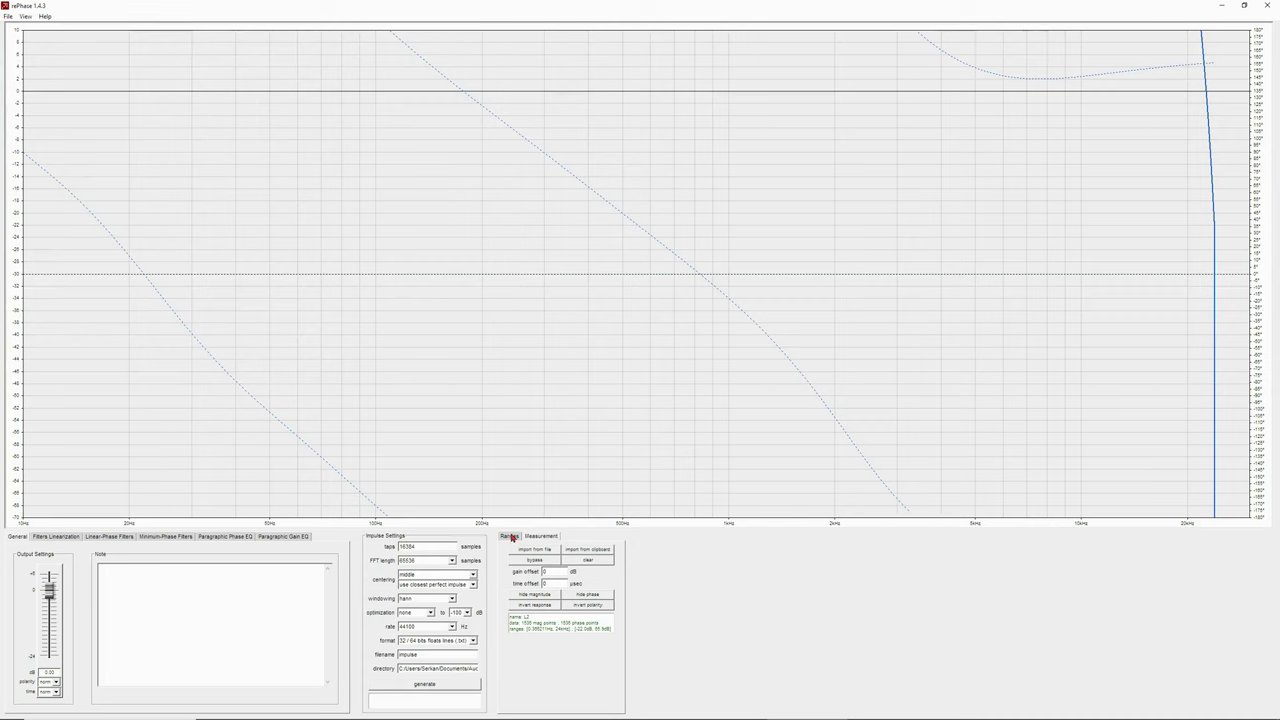
Step: Set the amplitude range from 0dB to 100dB and hide L2's magnitude curve
click(510, 536)
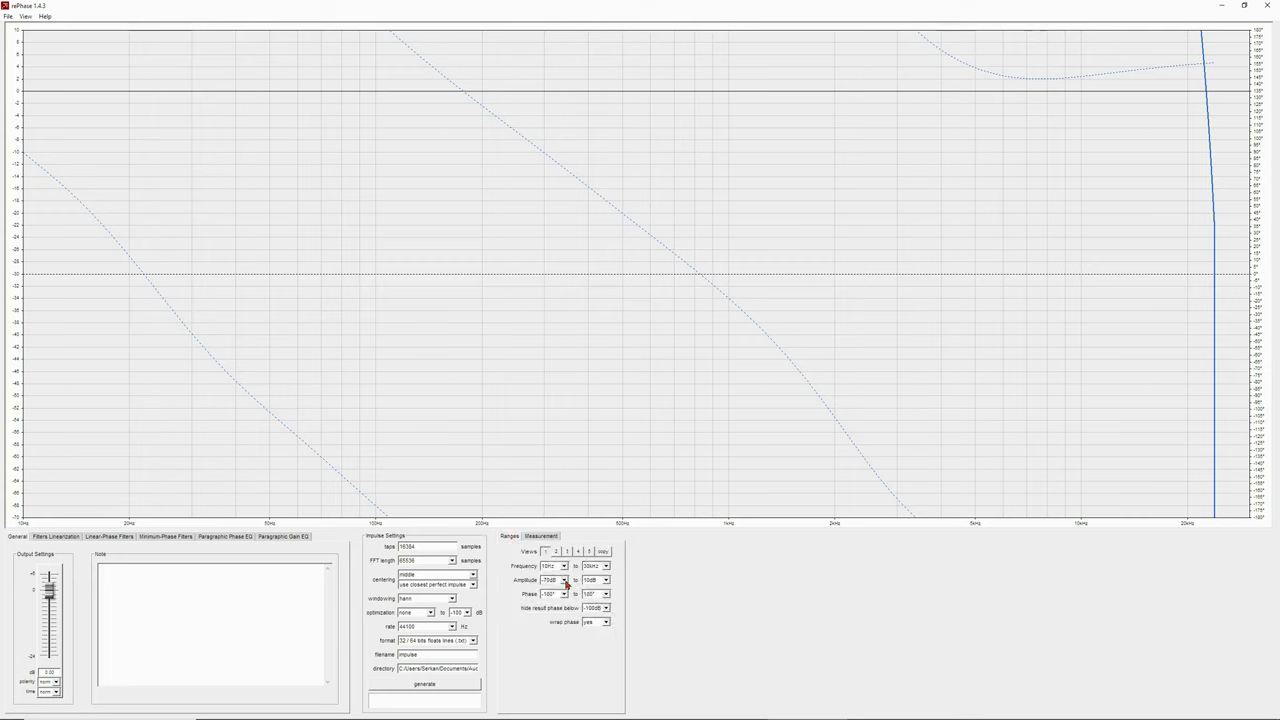
click(564, 580)
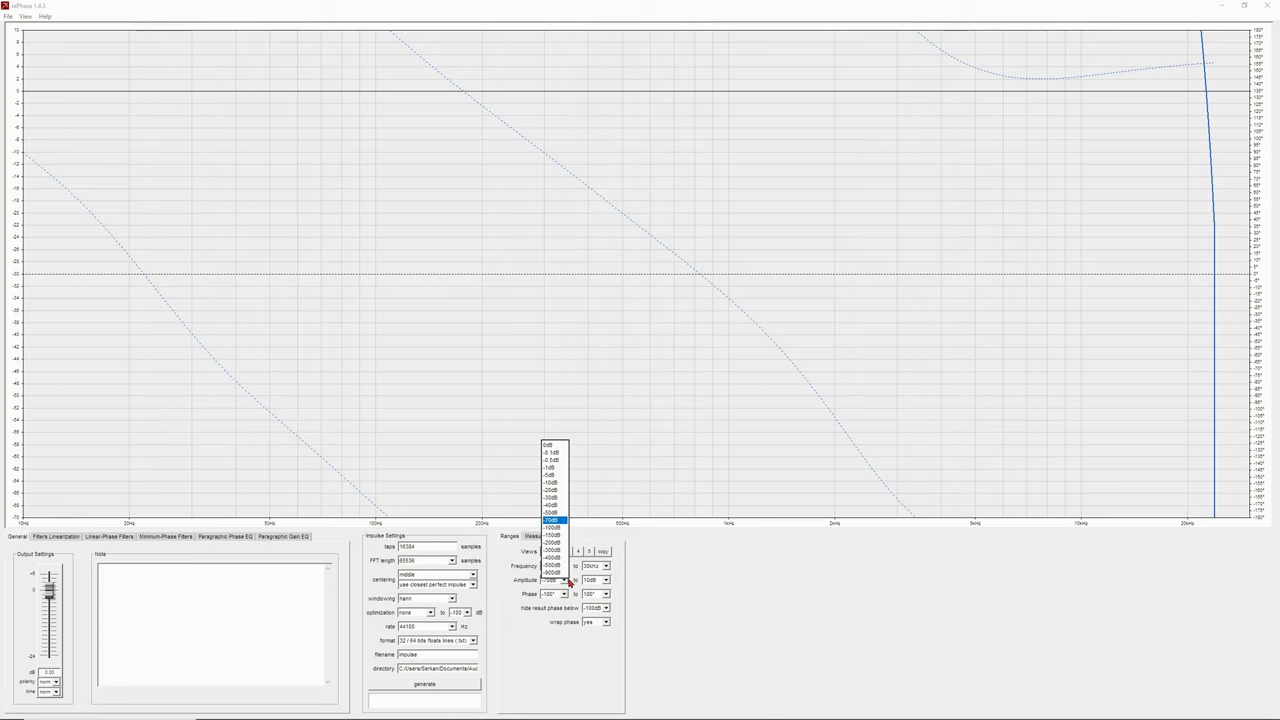
click(550, 444)
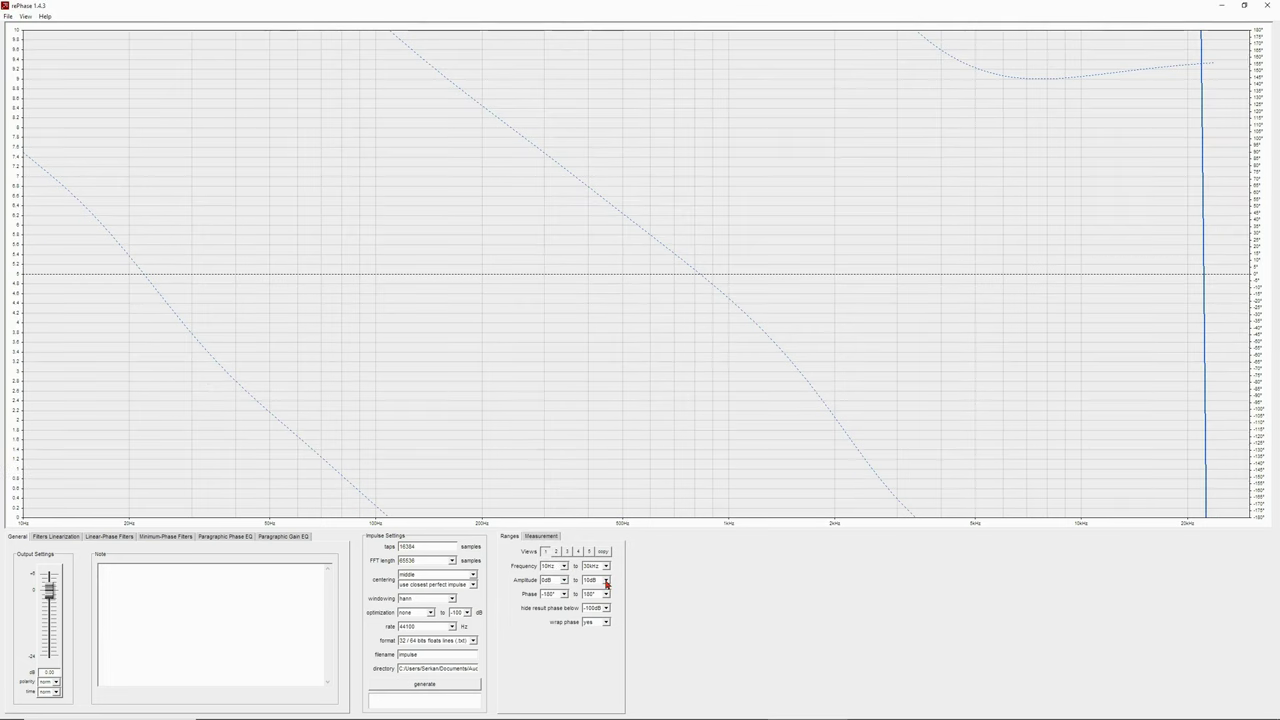
click(606, 582)
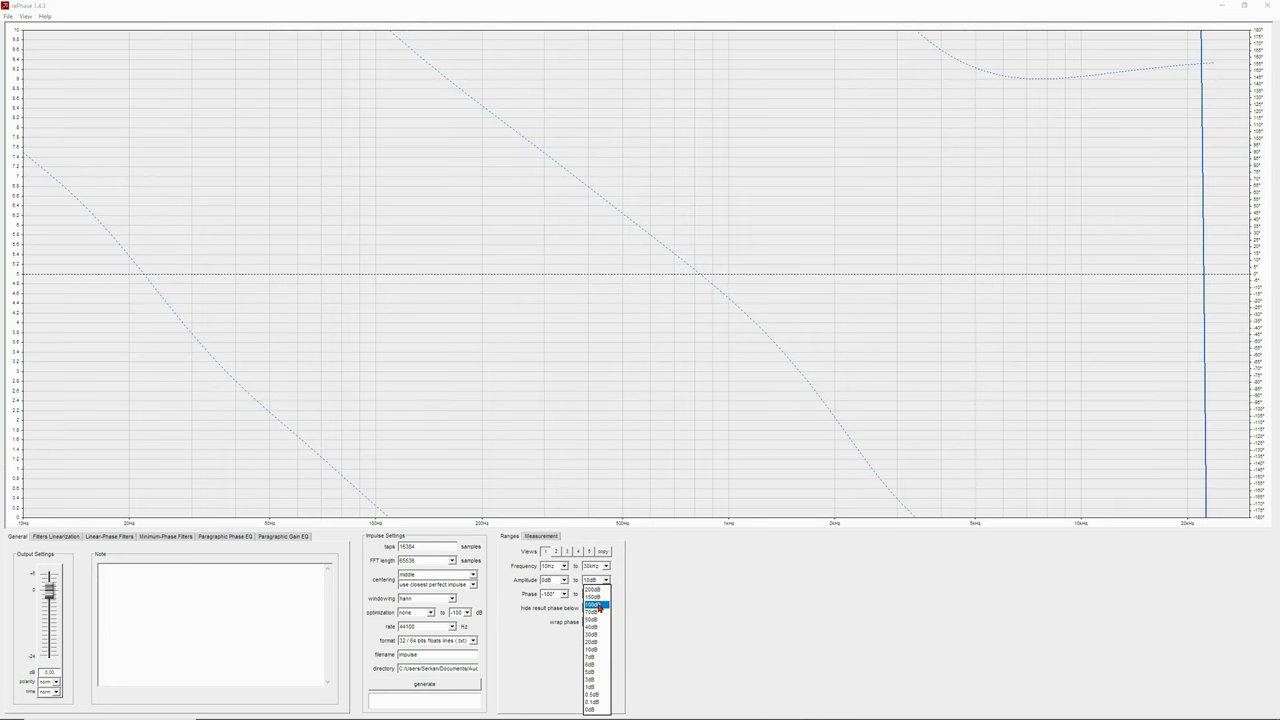
click(598, 606)
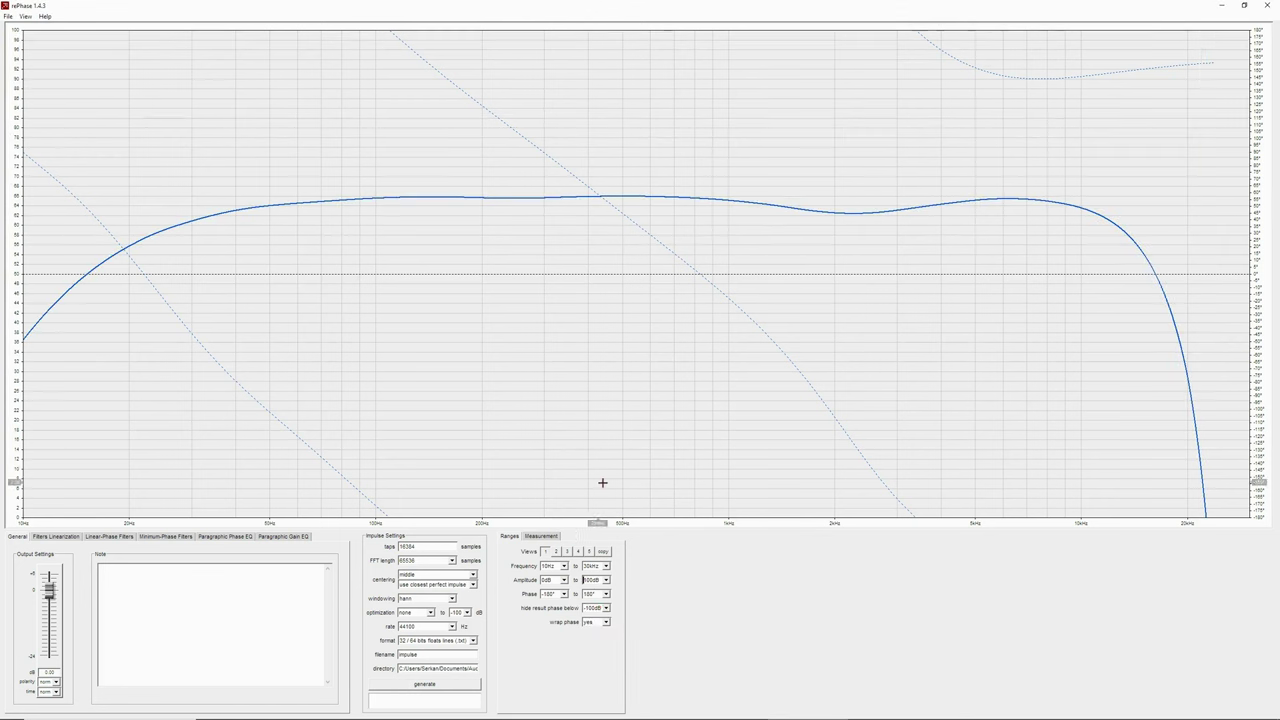
click(555, 536)
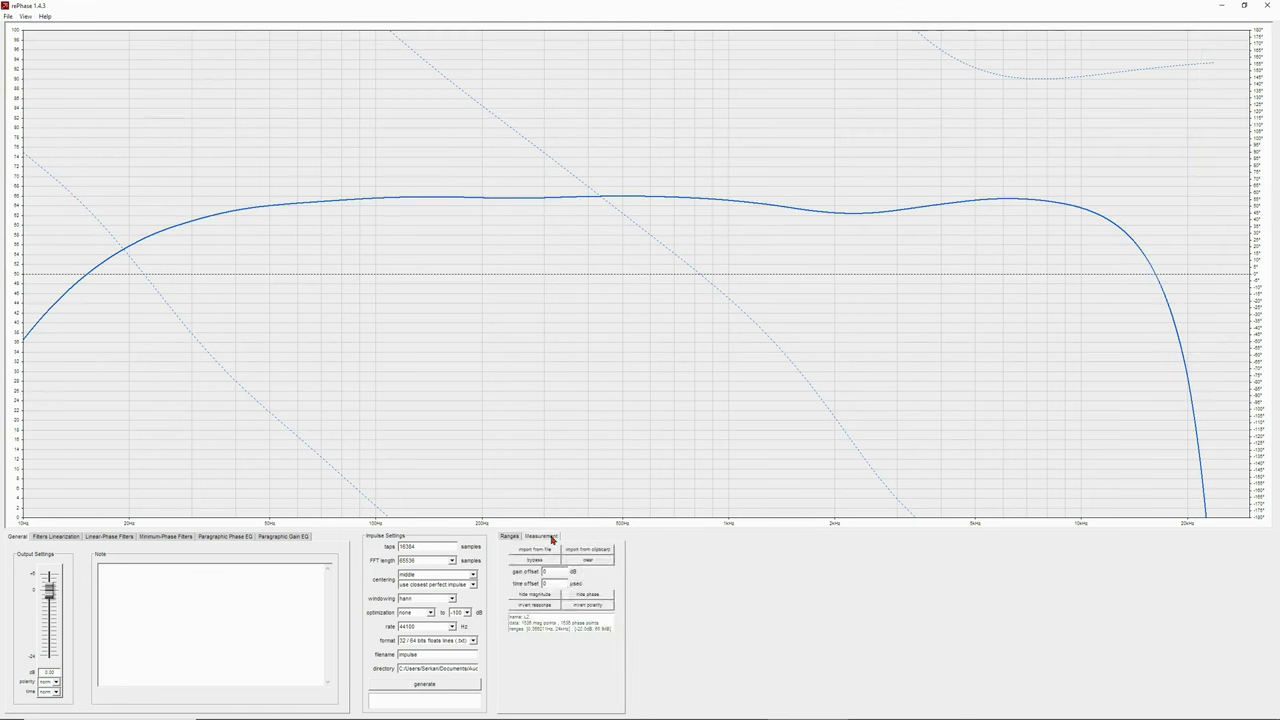
click(540, 595)
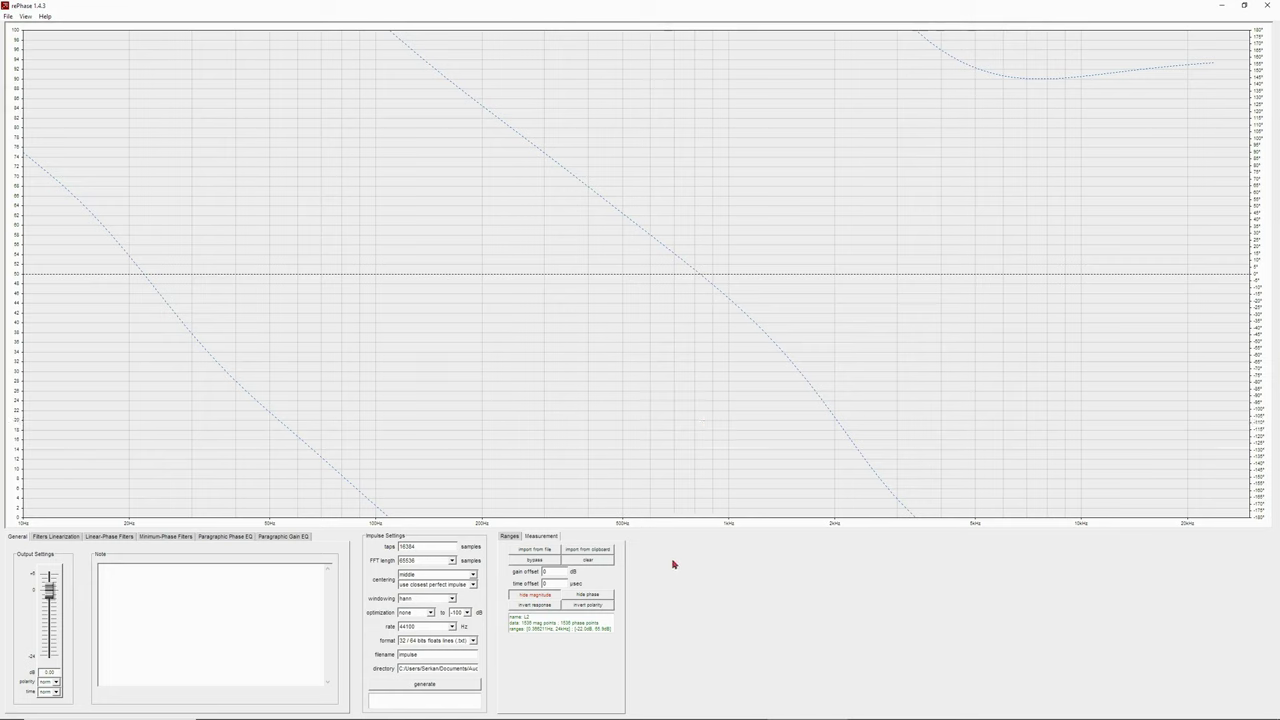
Step: Step and retype the L2 measurement's time offset until it reads -18.35 µs, then commit it
click(560, 585)
key(Down)
key(Down)
key(Down)
key(Down)
key(Down)
key(Down)
key(Down)
key(Down)
key(Down)
key(Down)
key(Down)
key(Down)
key(Down)
key(Down)
key(Down)
key(Down)
key(Down)
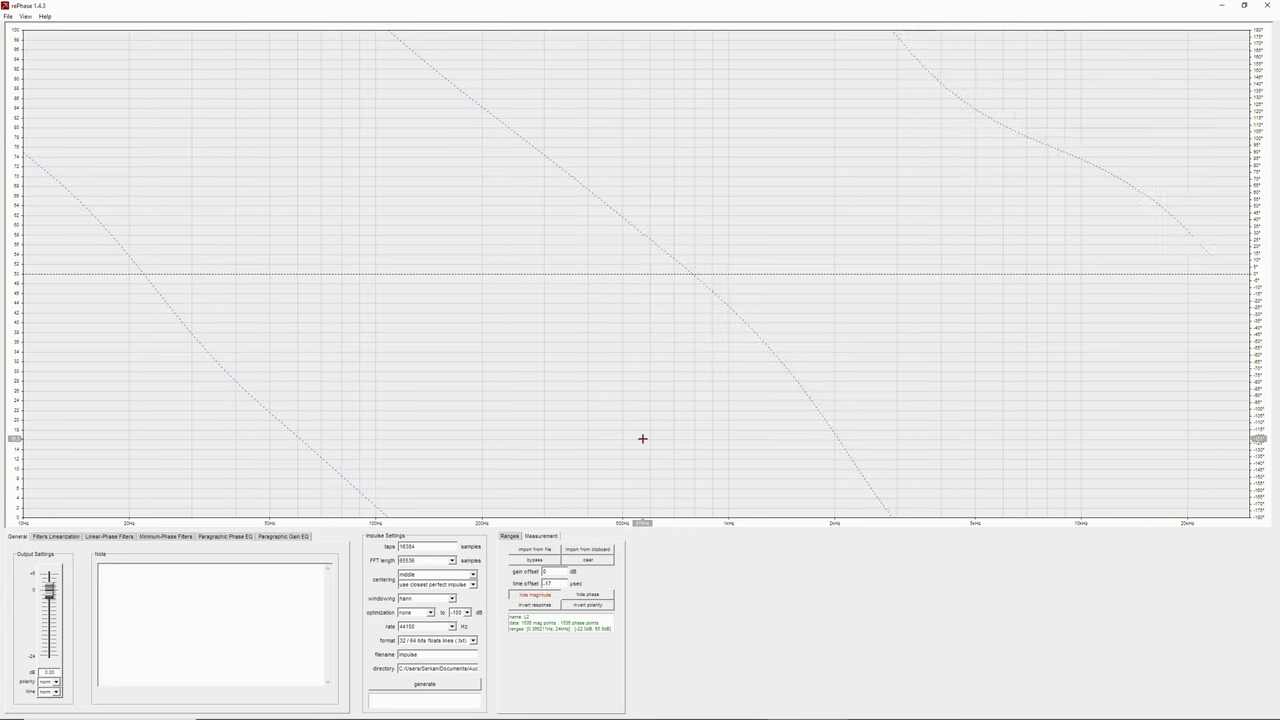
key(Down)
key(Down)
key(Down)
key(Up)
key(Up)
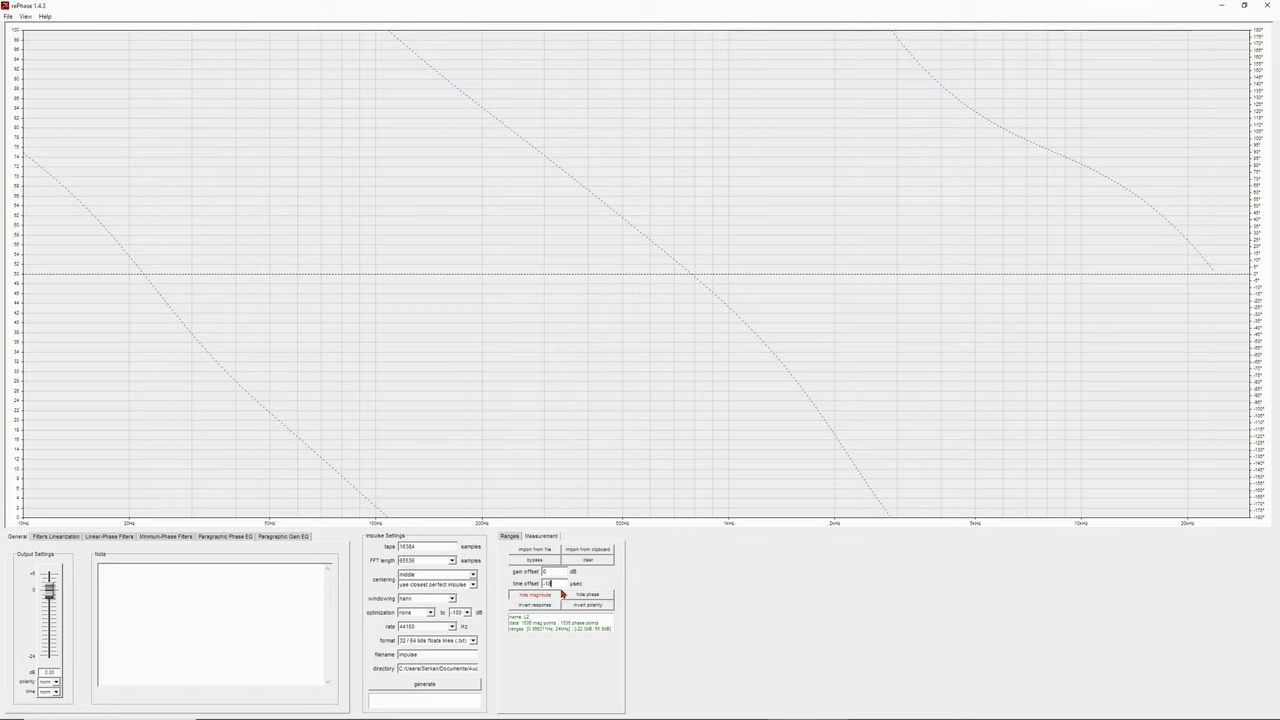
text(.5)
key(BackSpace)
key(BackSpace)
key(BackSpace)
text(2)
key(BackSpace)
text(1)
key(BackSpace)
text(0)
key(Tab)
Step: Enter 2700 Hz as the first crossover frequency and try LR slopes, starting with LR 24 dB/oct
click(62, 541)
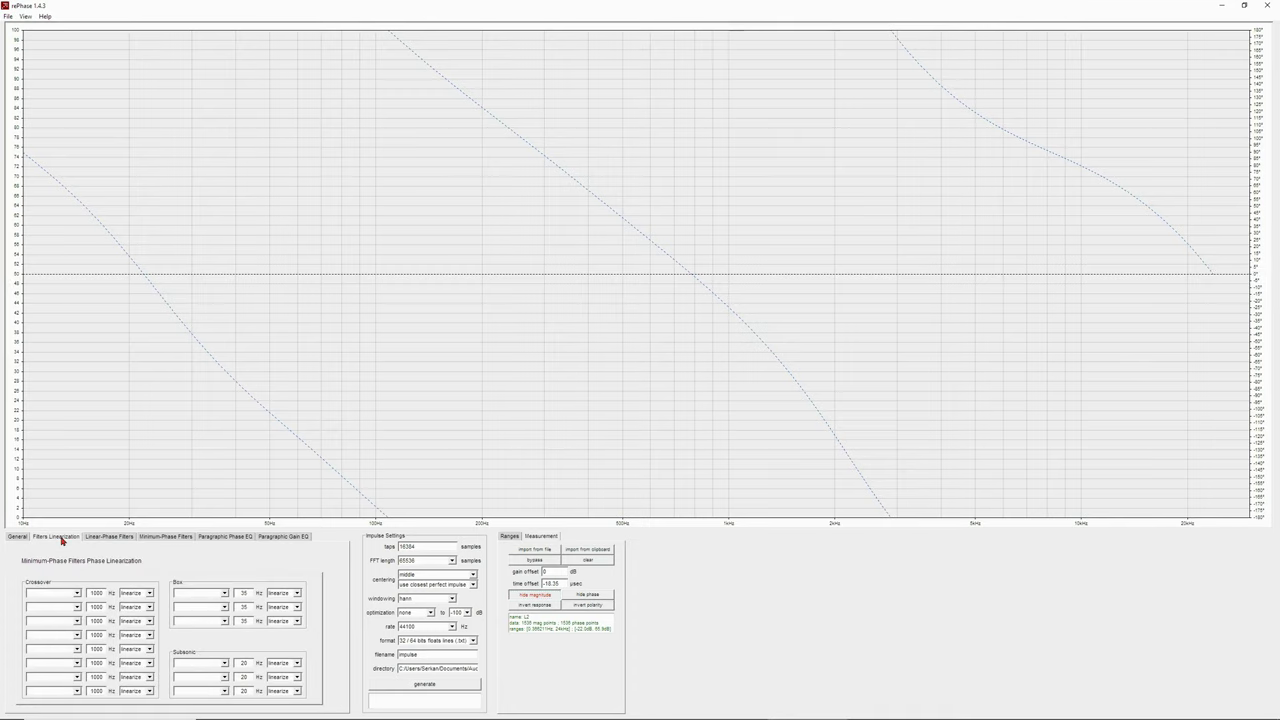
double_click(97, 594)
text(2700)
click(77, 594)
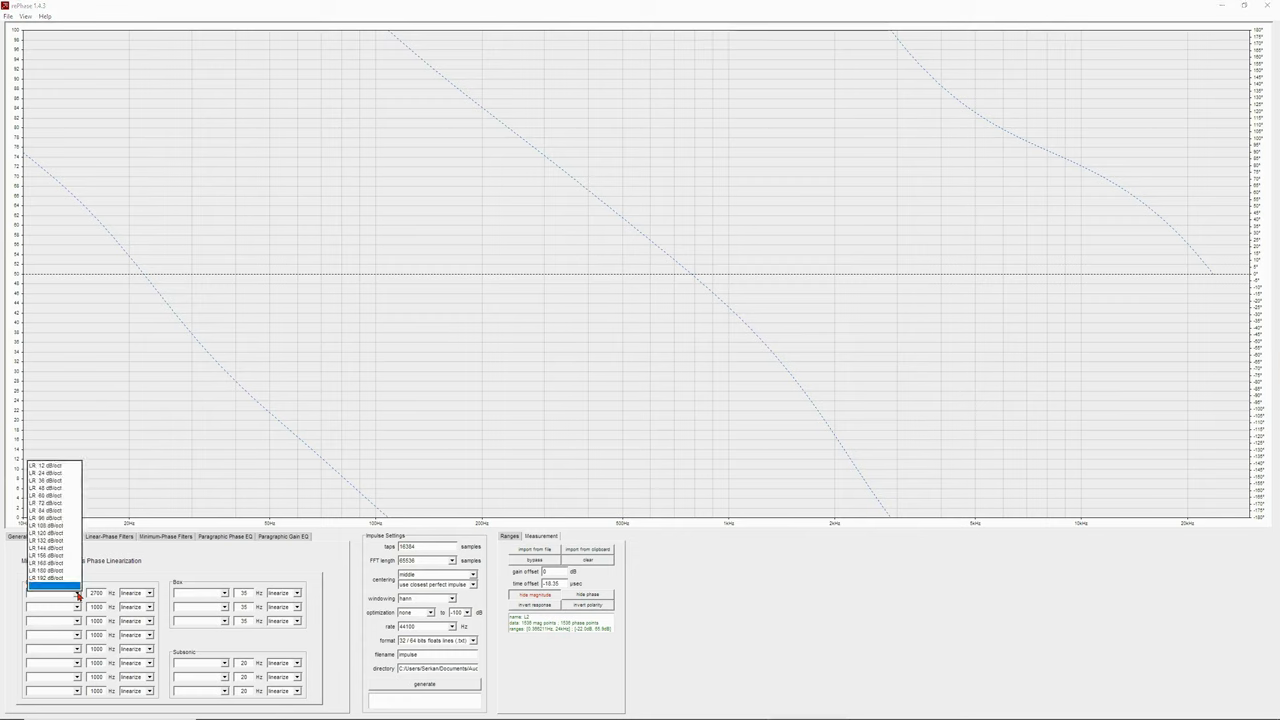
click(54, 474)
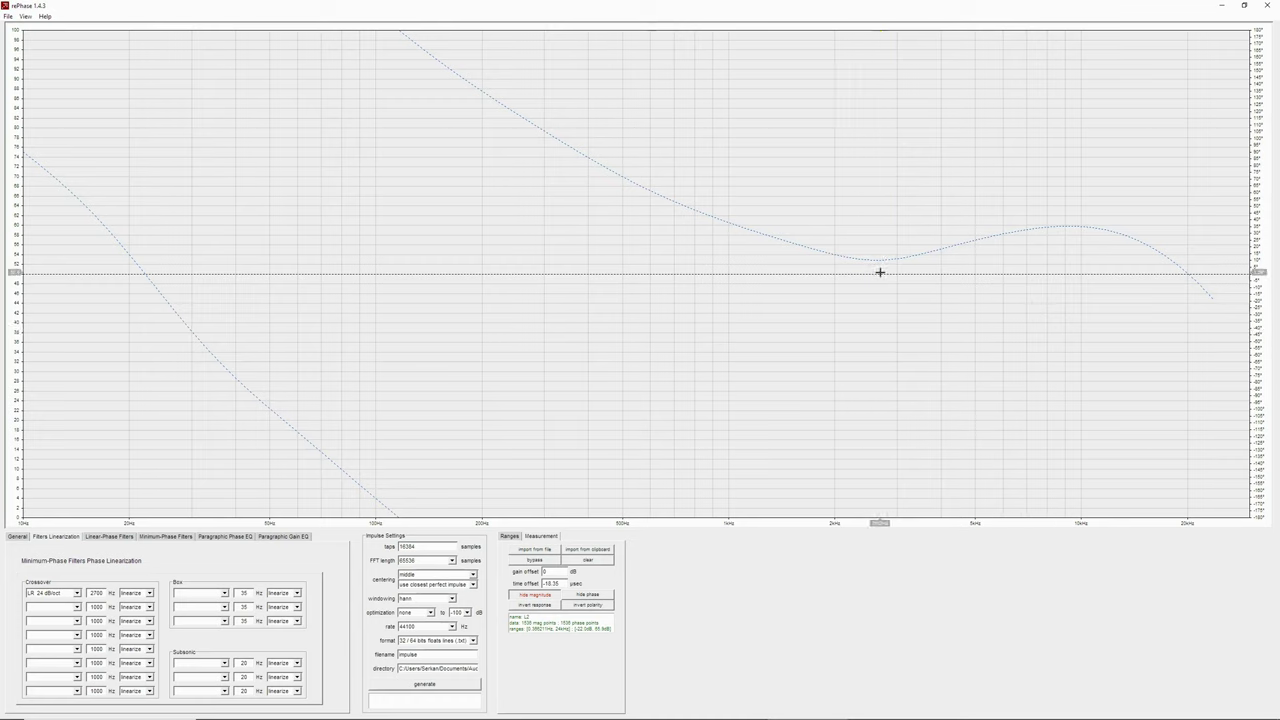
click(77, 594)
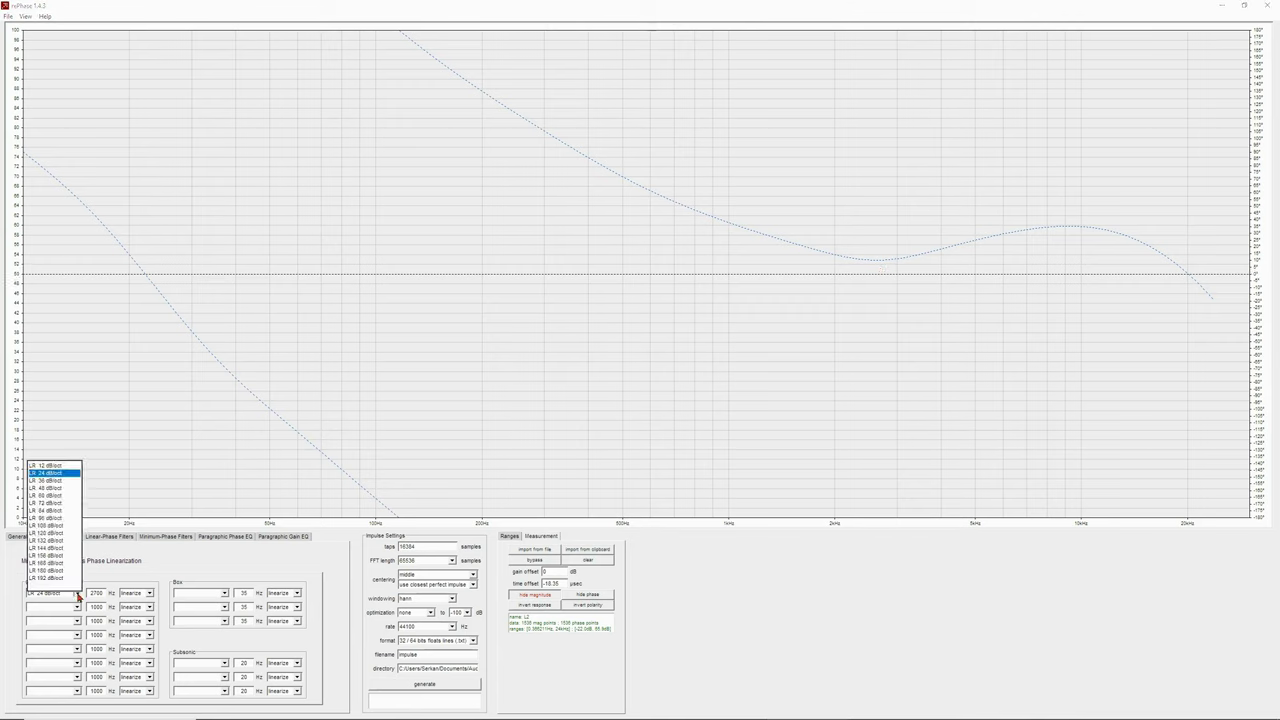
click(50, 578)
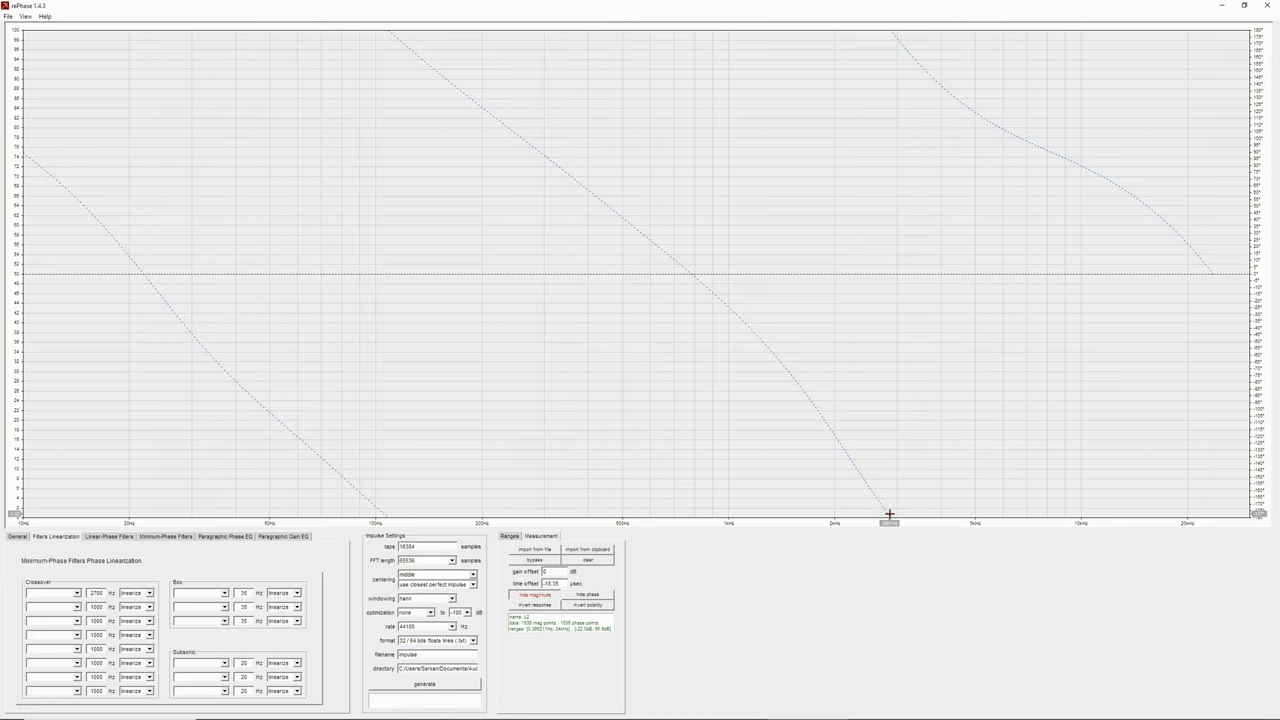
Step: Clear the first crossover's slope, then set it back to LR 24 dB/oct
click(76, 594)
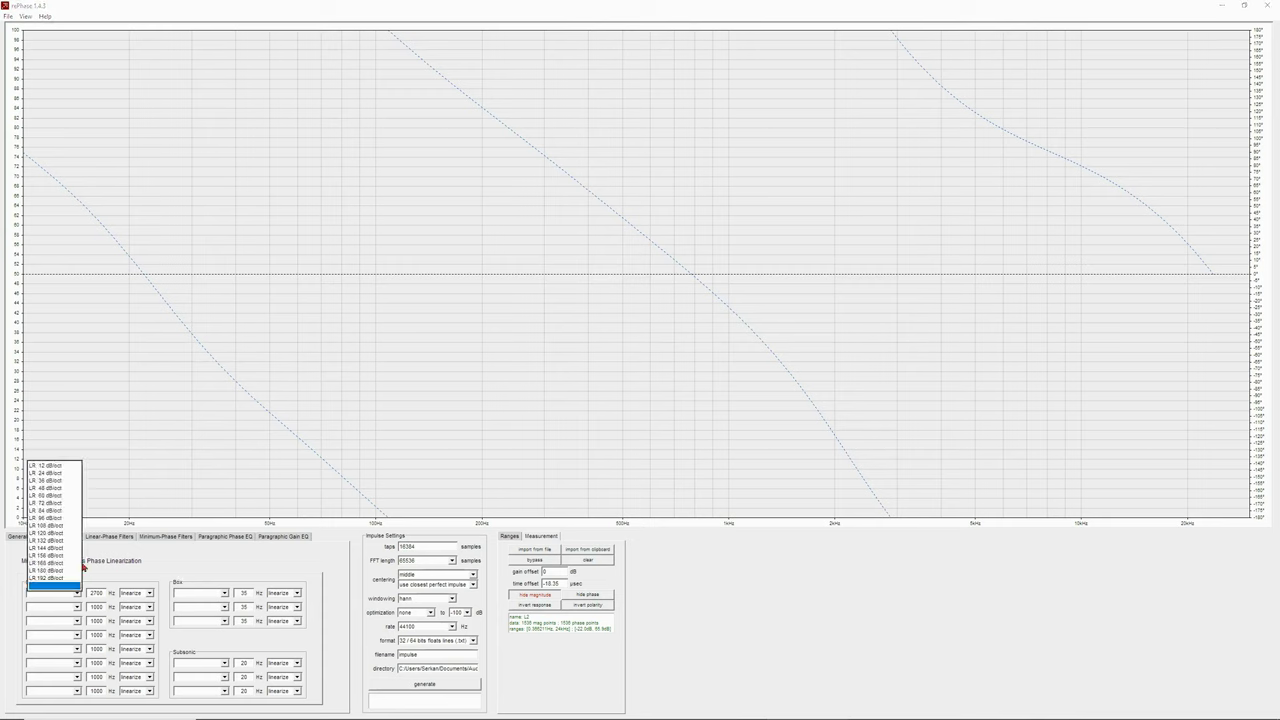
click(889, 514)
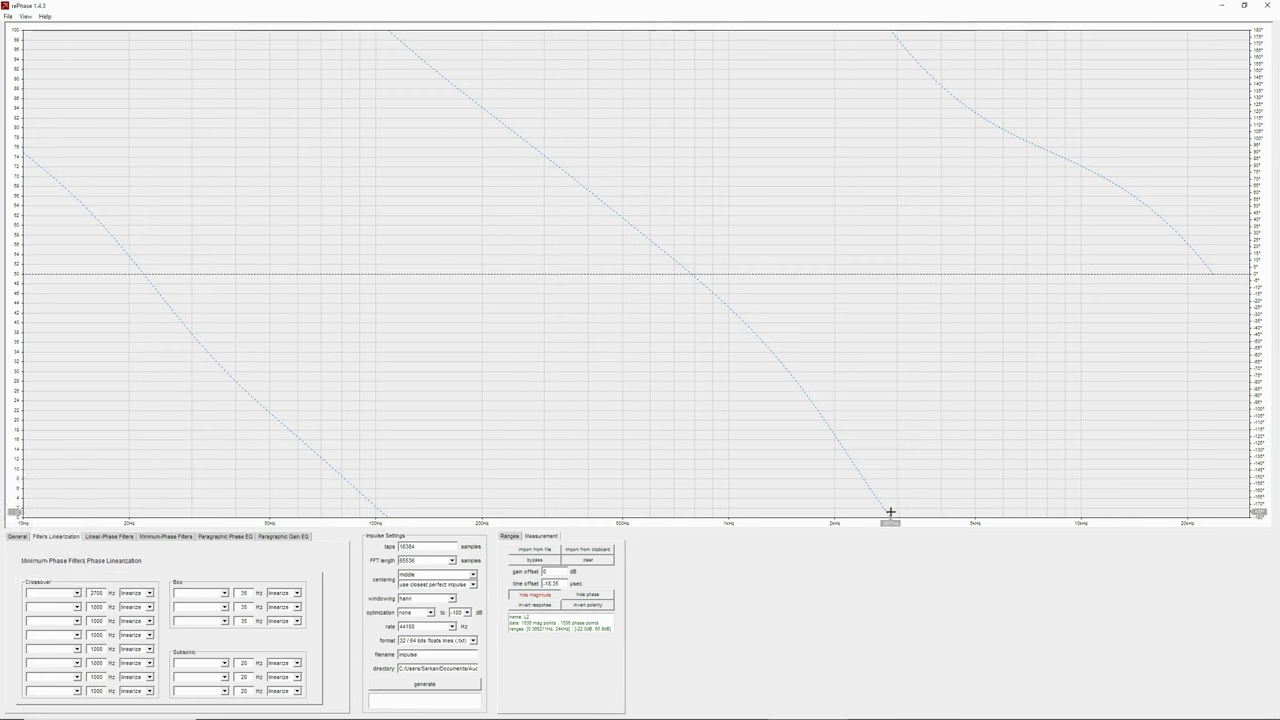
click(76, 594)
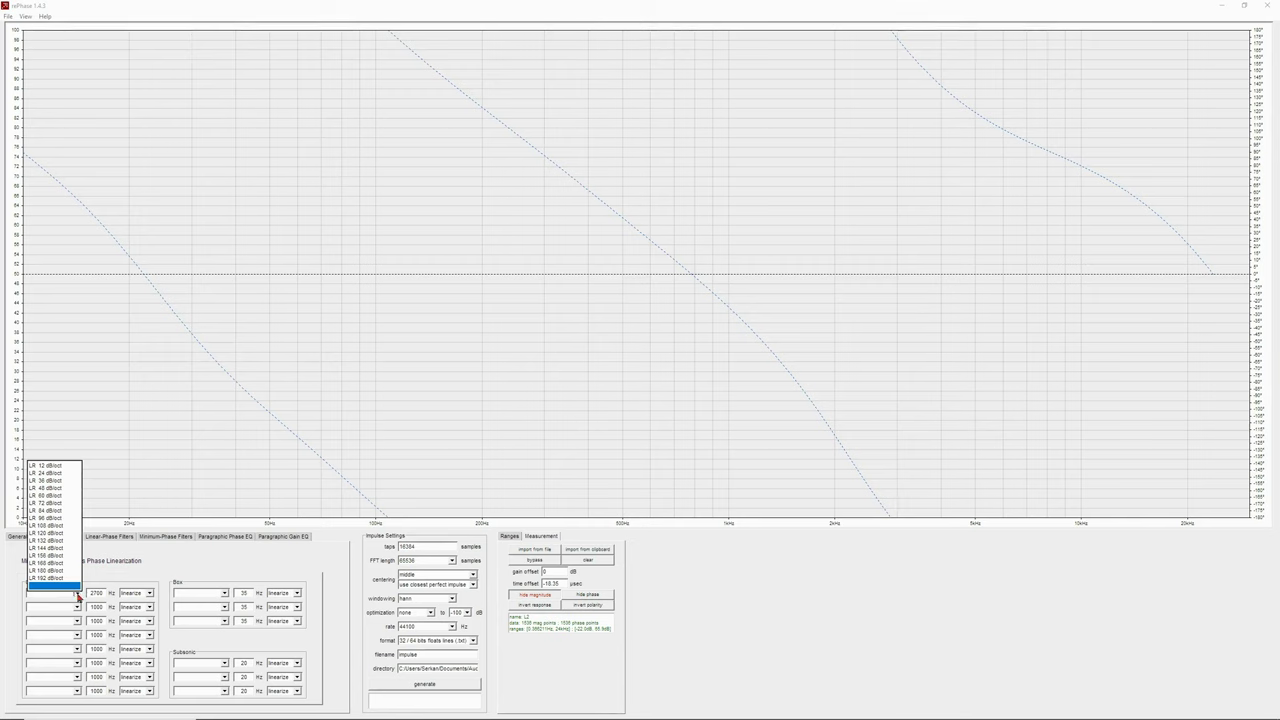
click(57, 474)
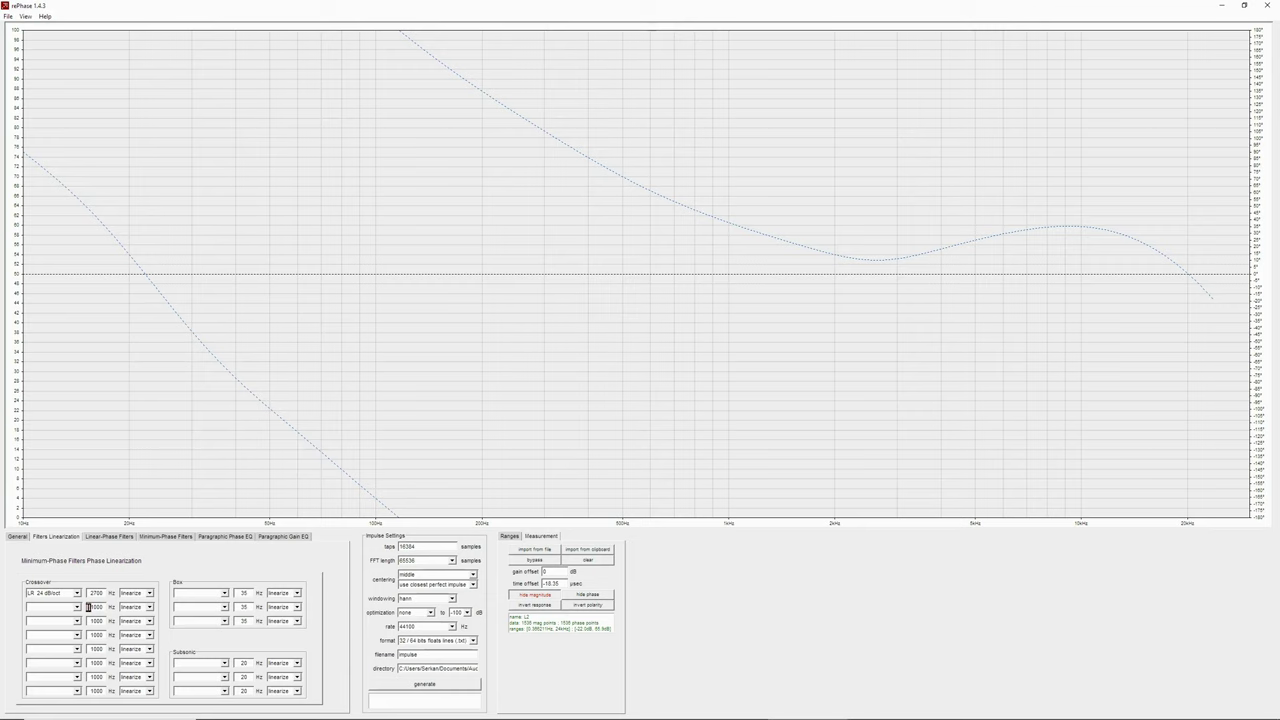
Step: Fill the second crossover slot with 115 Hz and an LR 12 dB/oct slope, redoing the entry once
double_click(88, 607)
text(1)
click(78, 608)
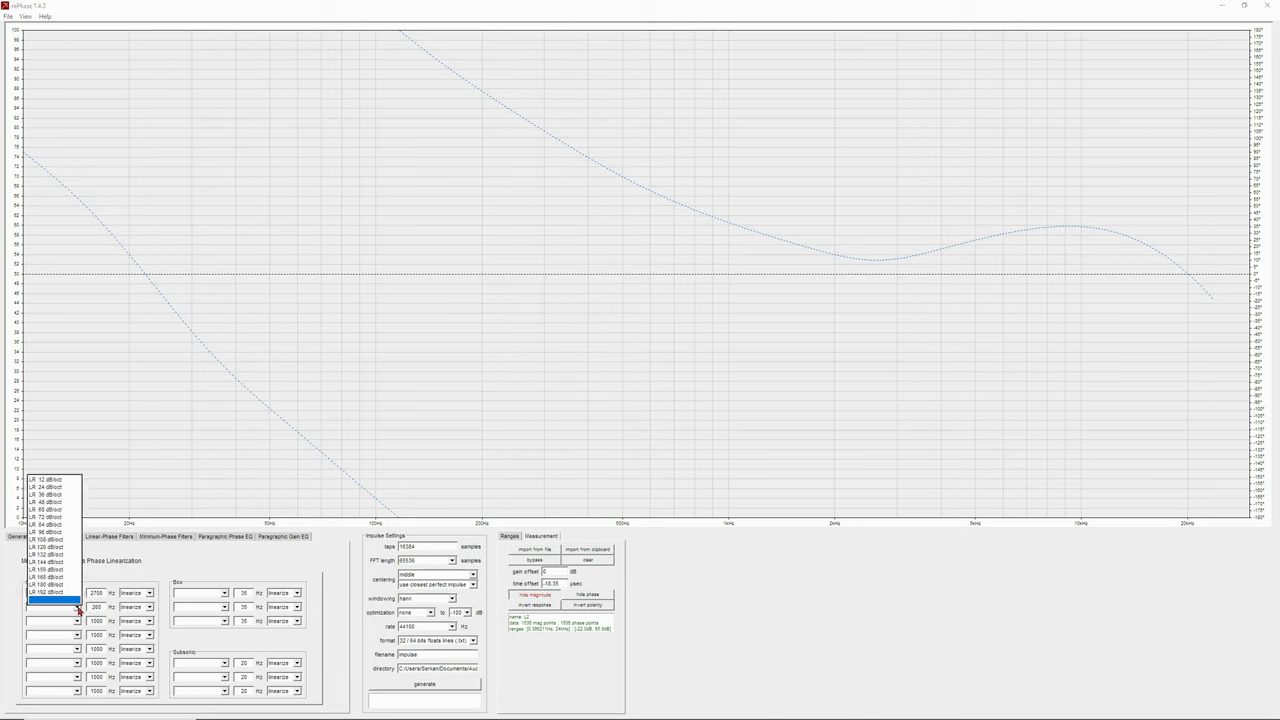
click(52, 480)
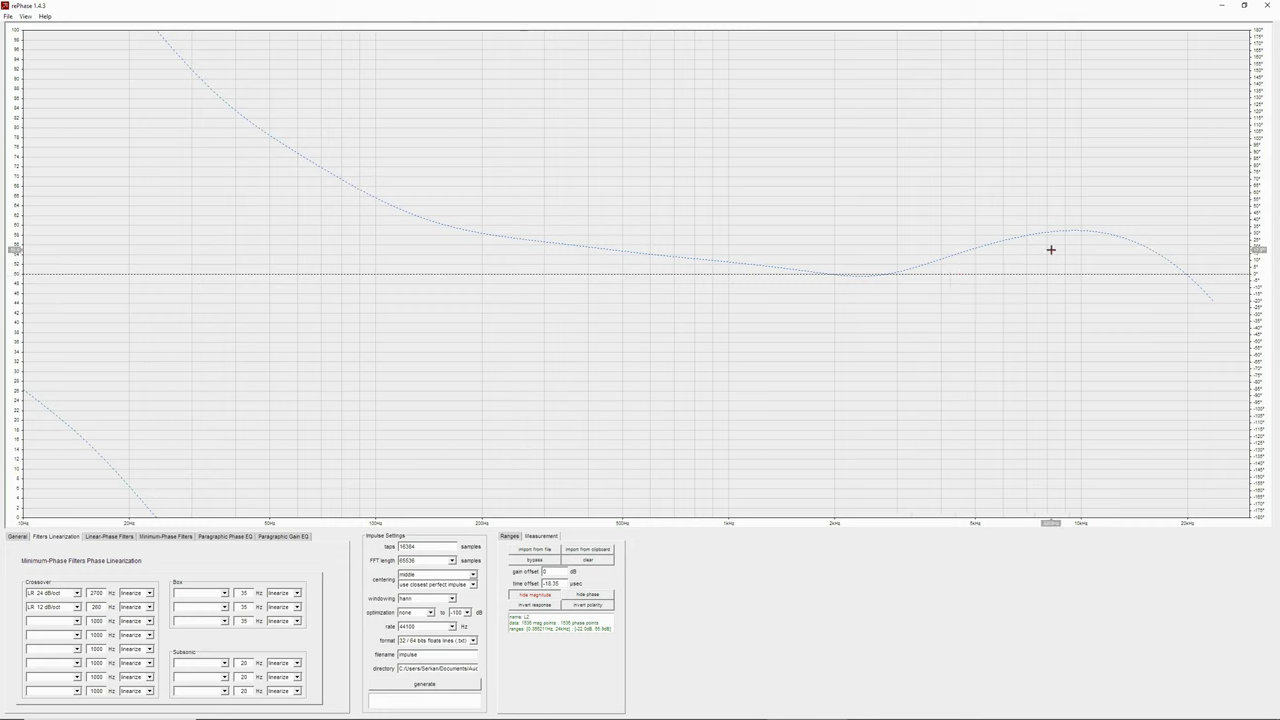
click(77, 607)
click(50, 478)
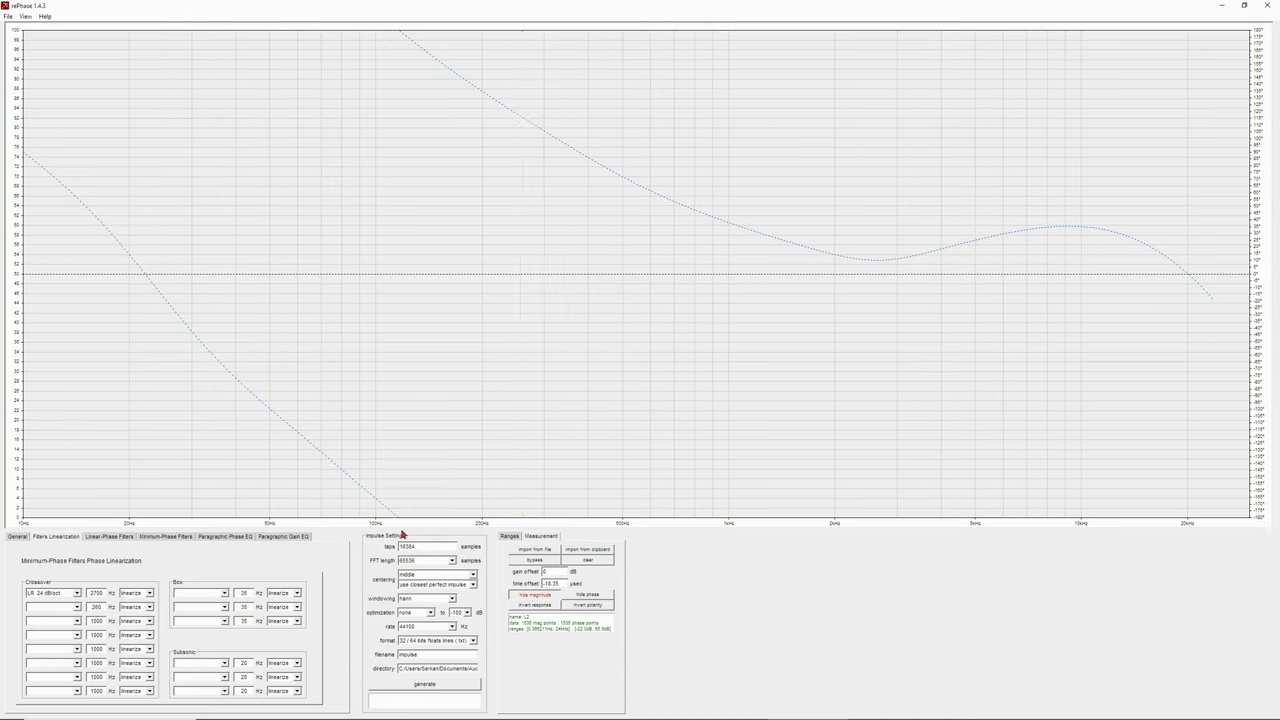
double_click(90, 607)
key(BackSpace)
click(78, 607)
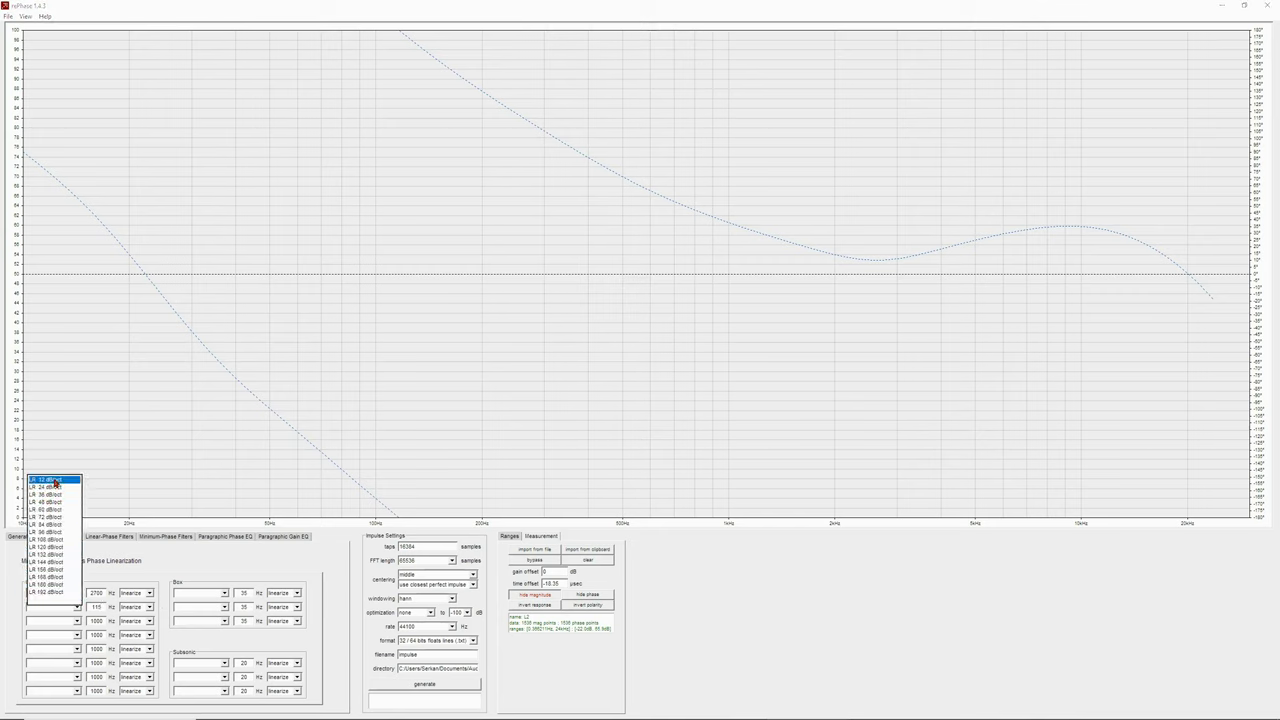
click(56, 481)
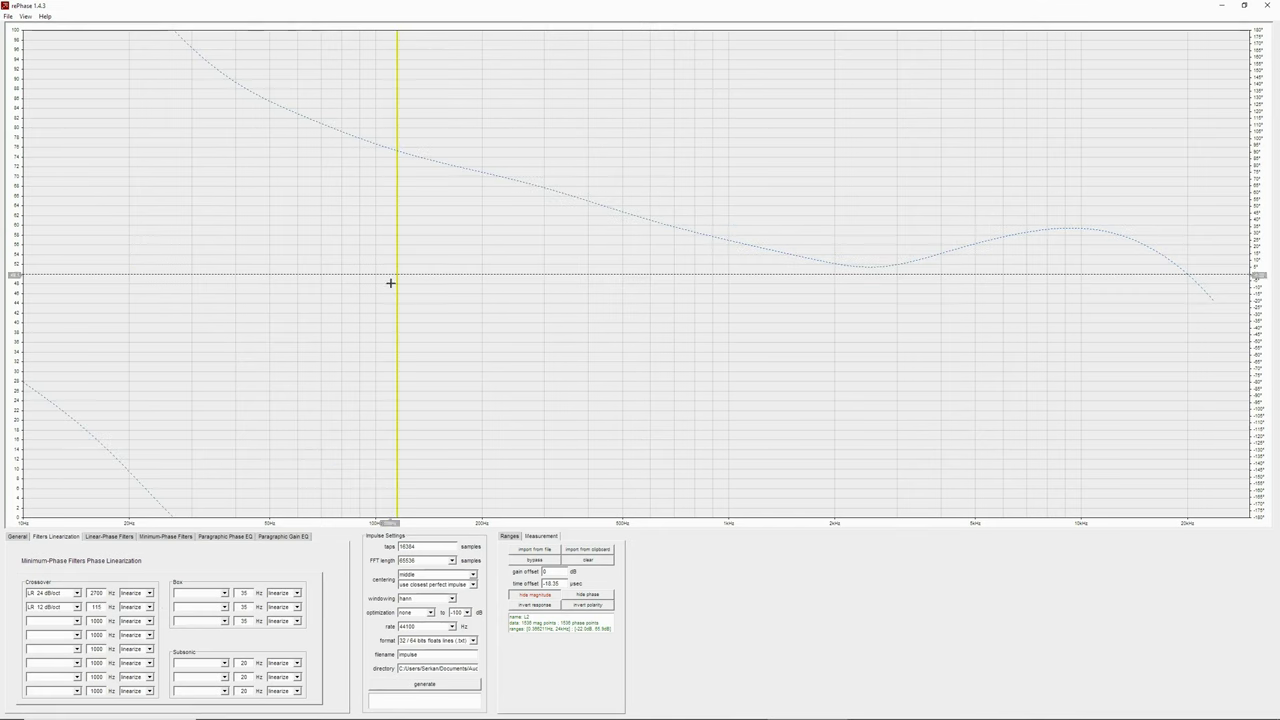
click(76, 607)
Step: Change the second crossover to LR 24 dB/oct, fine-tune it to 116.5 Hz, then go to the plot range settings
click(59, 485)
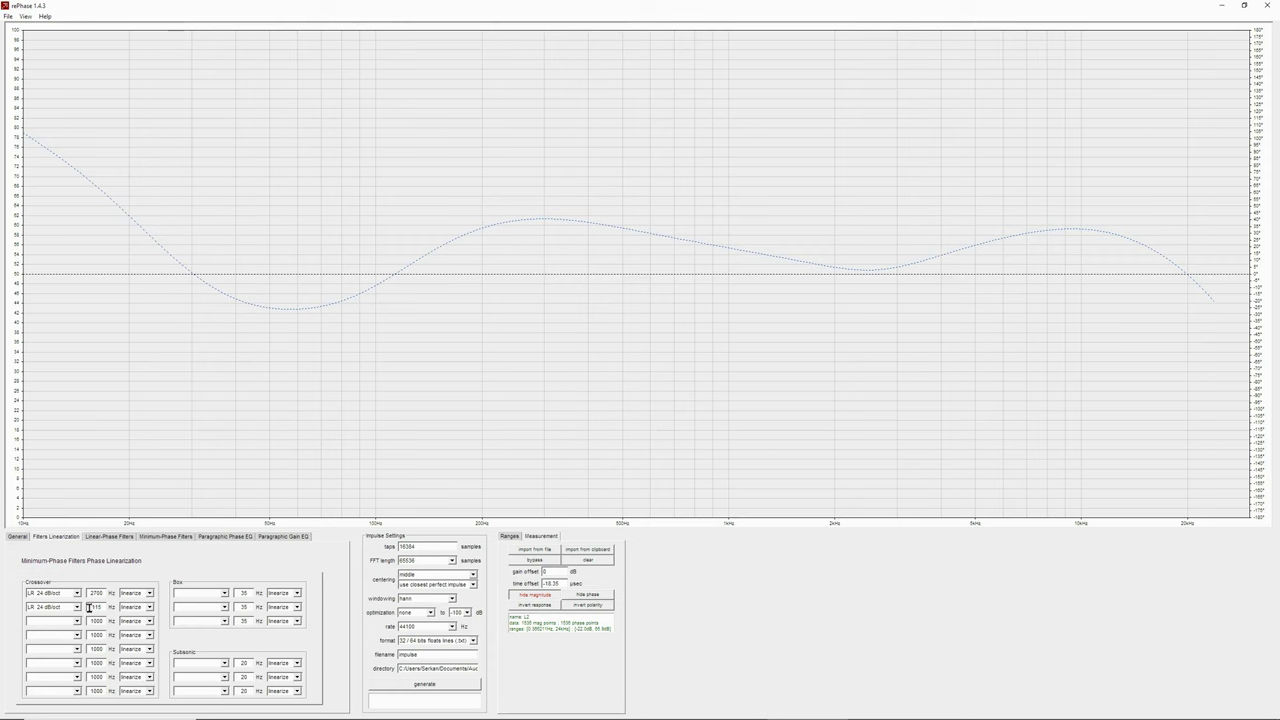
scroll(90, 607, down, 5)
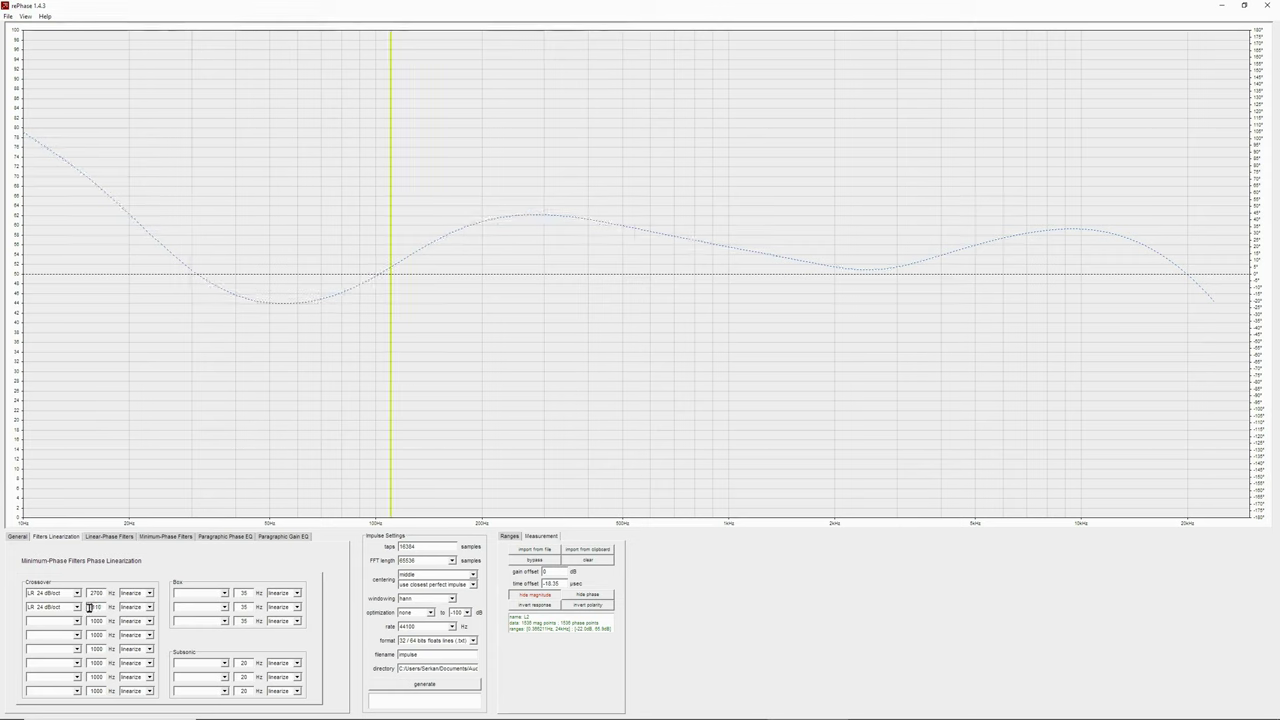
scroll(90, 607, up, 5)
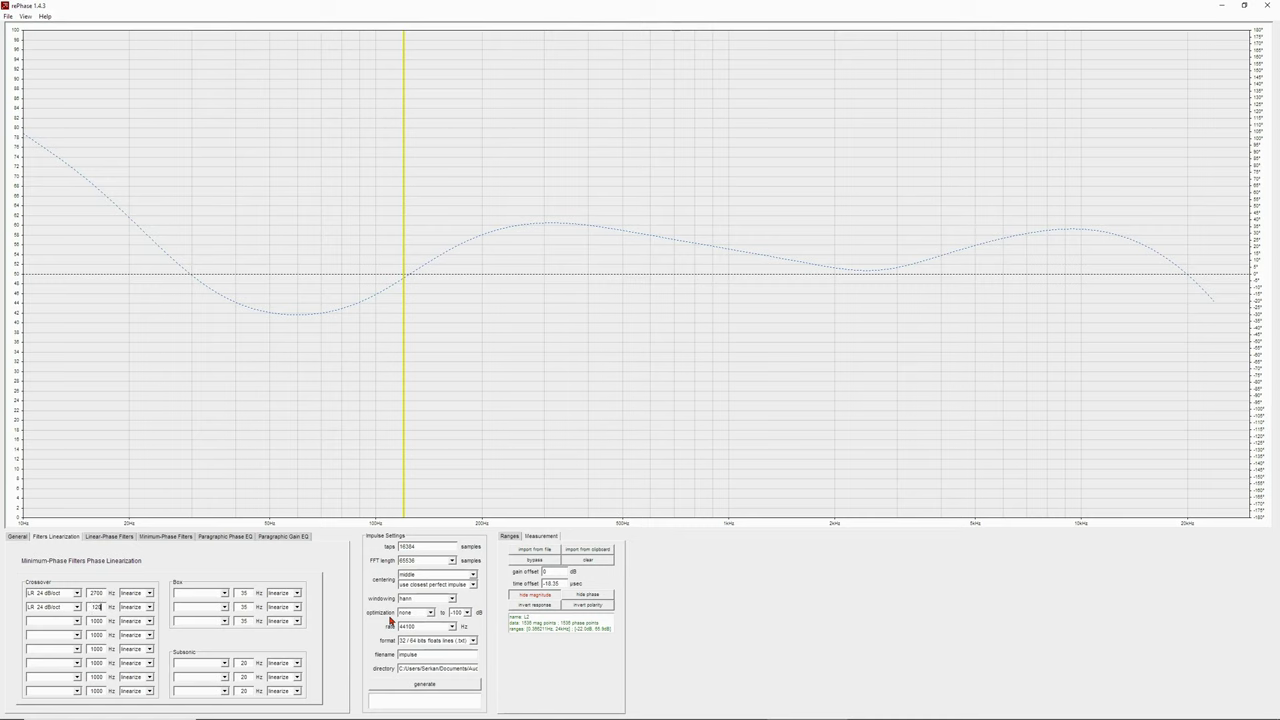
scroll(390, 621, down, 5)
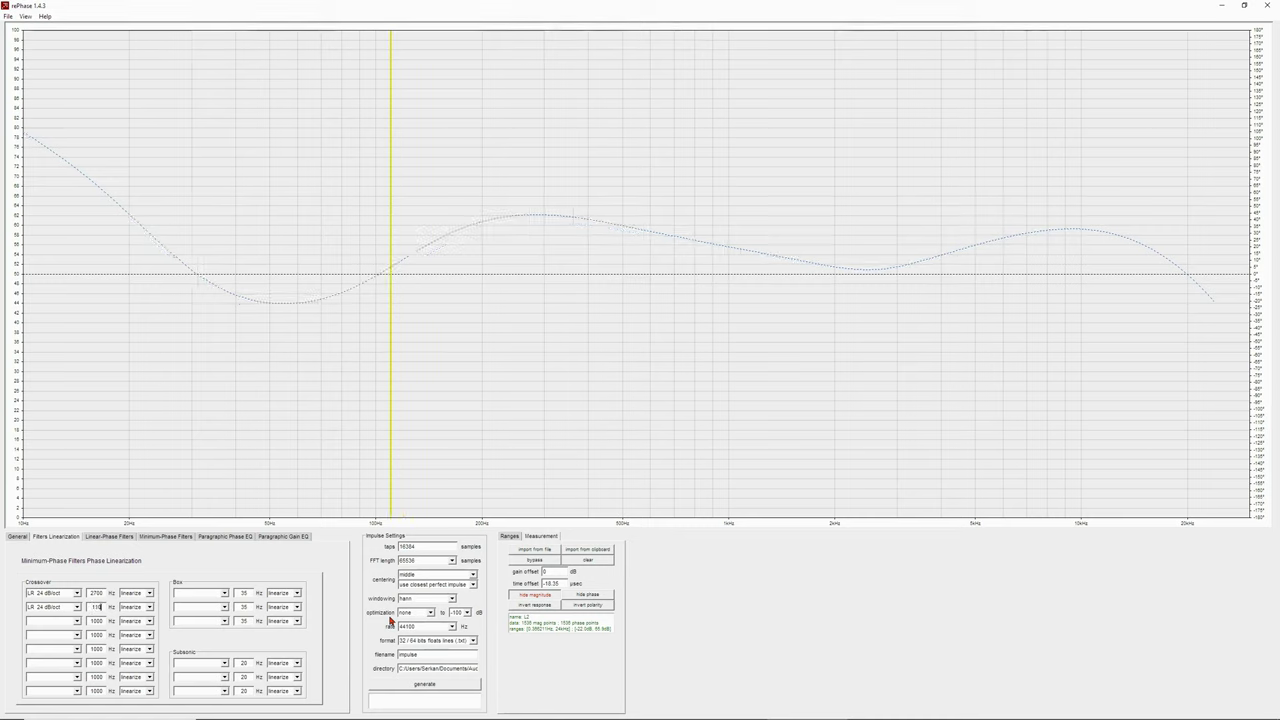
scroll(390, 621, up, 5)
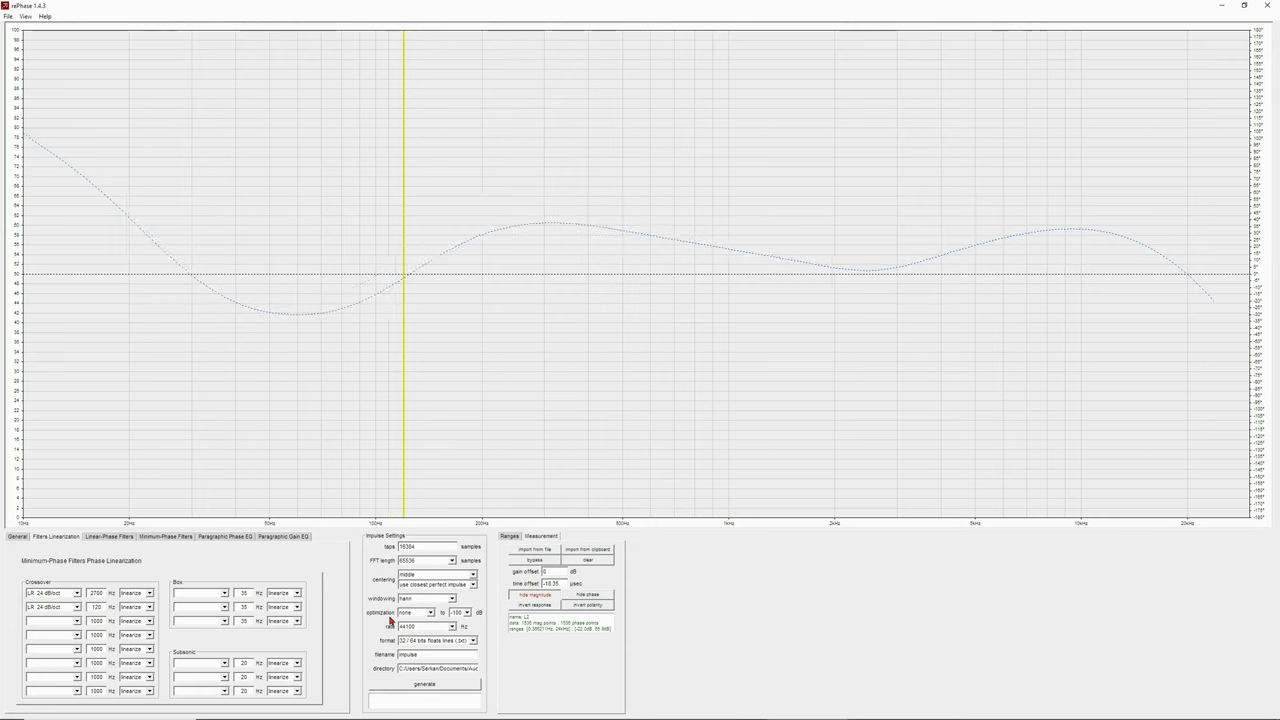
key(BackSpace)
key(BackSpace)
text(15)
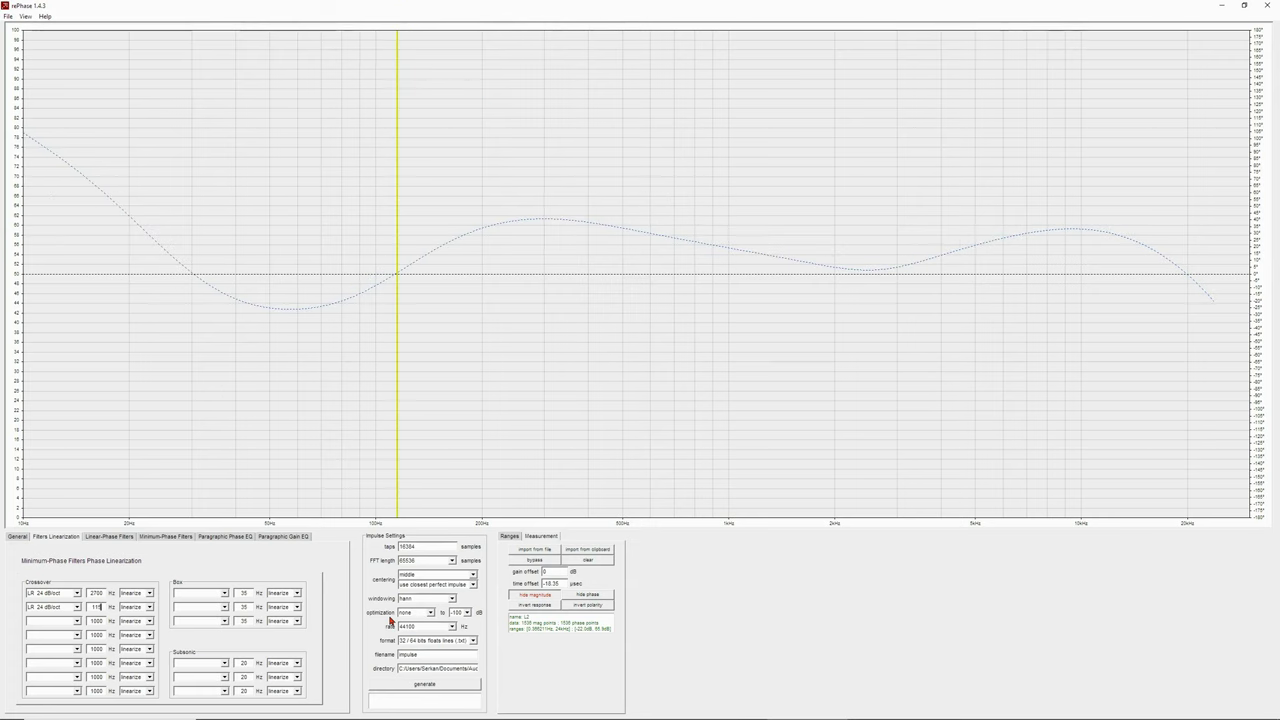
scroll(390, 621, down, 2)
scroll(390, 621, up, 3)
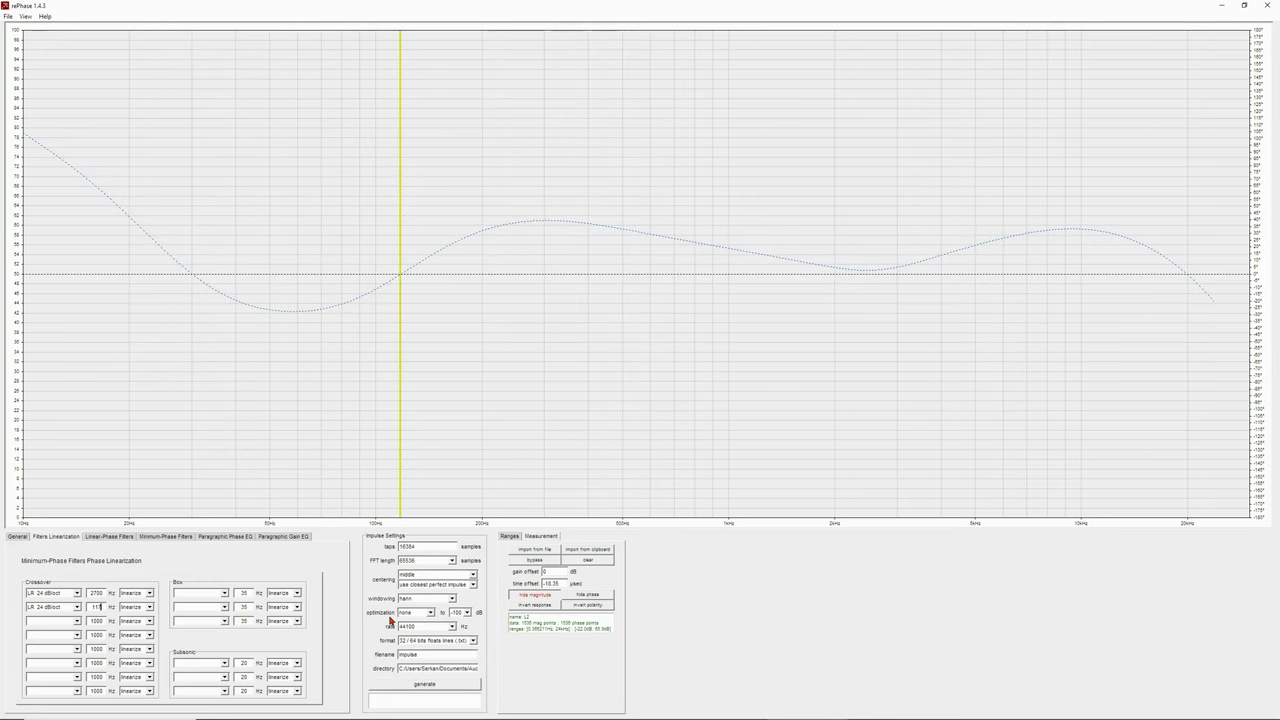
scroll(390, 621, down, 1)
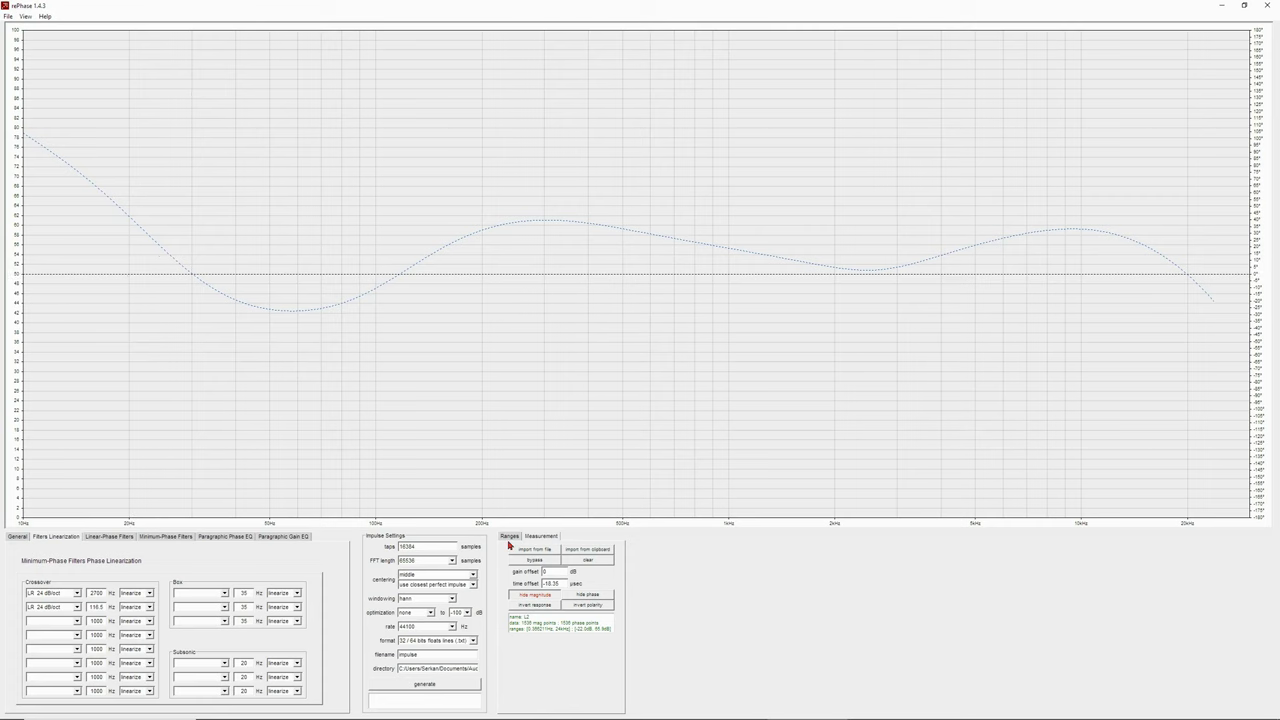
click(510, 537)
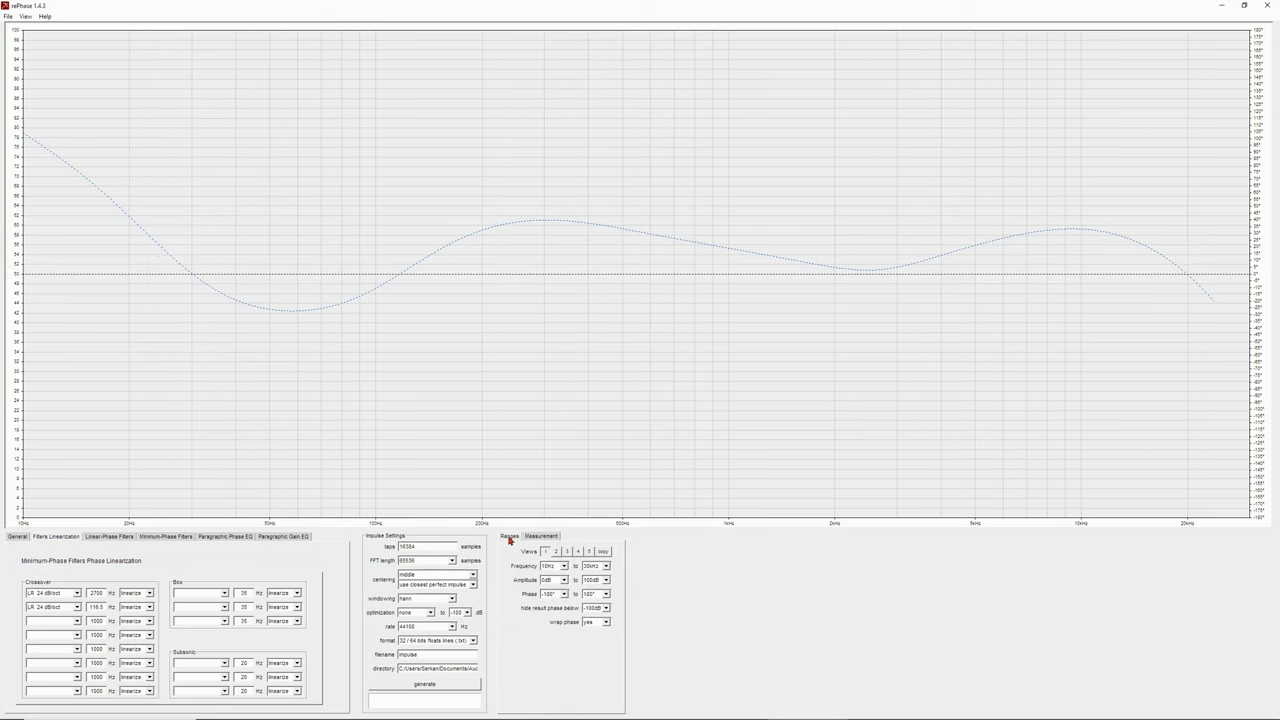
click(564, 566)
Step: Set the plotted frequency range to run from 20 Hz to 24 kHz
click(553, 614)
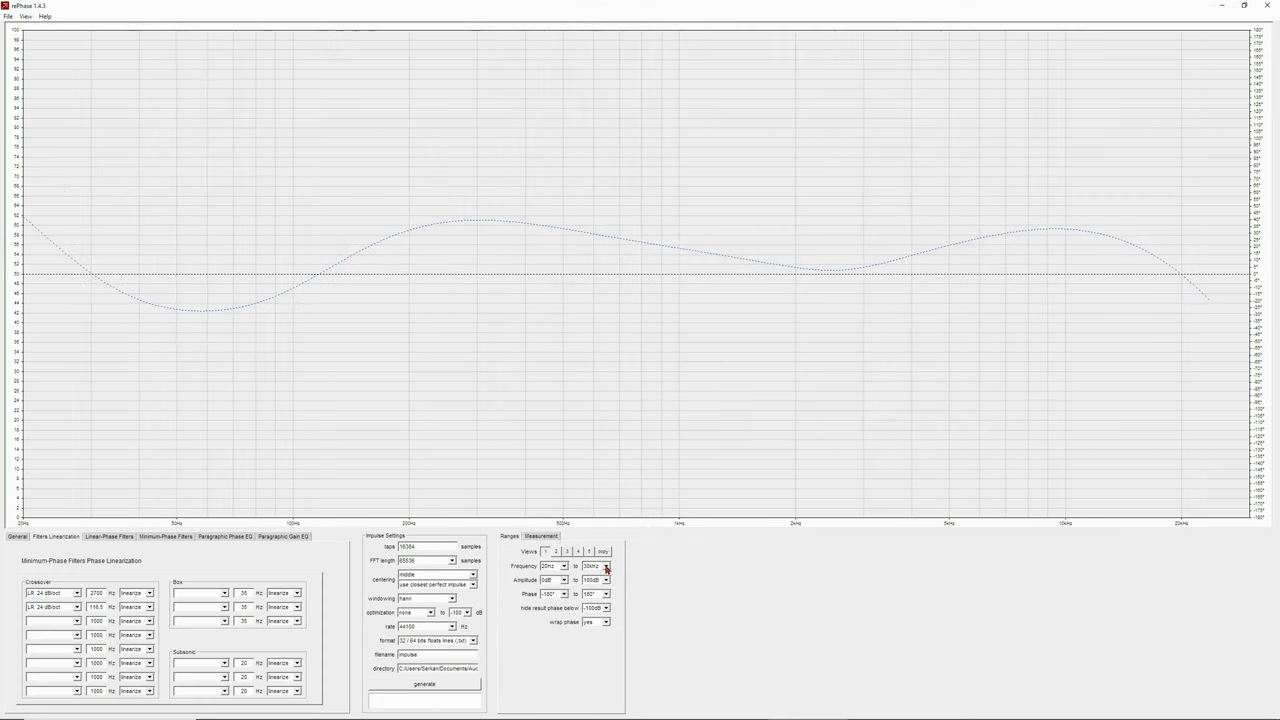
click(605, 566)
click(597, 637)
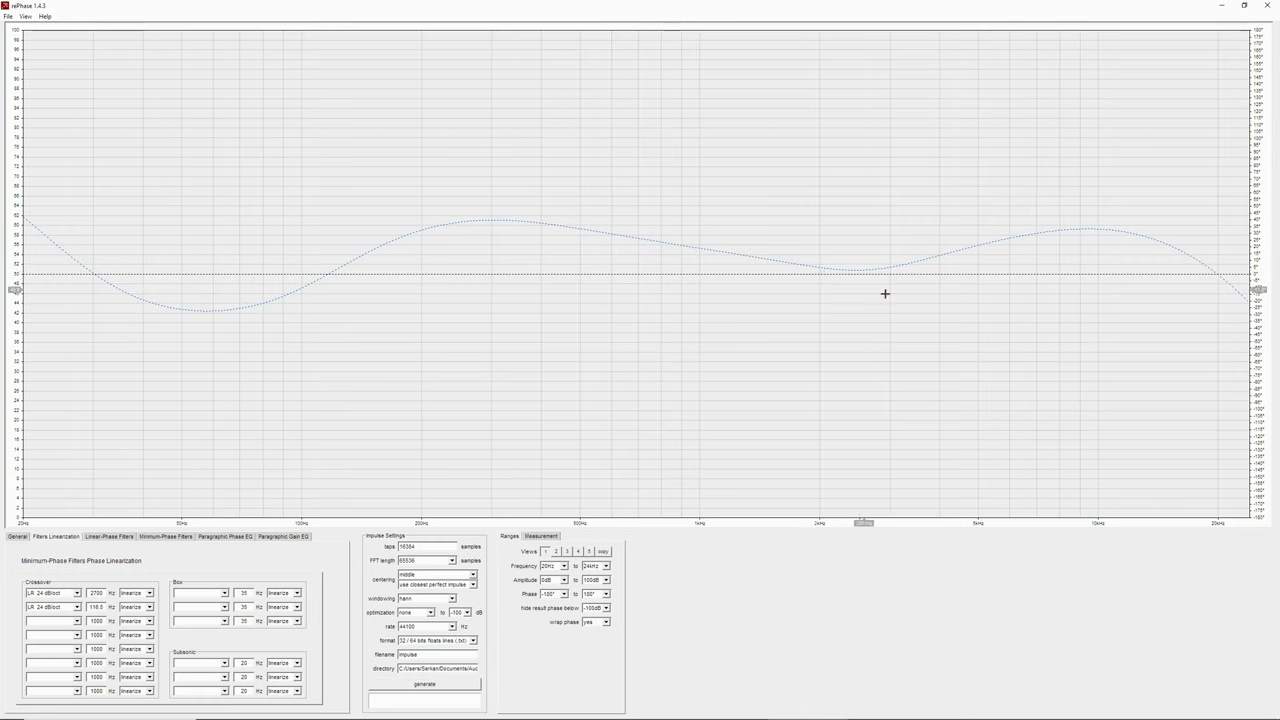
Step: In the Paragraphic Phase EQ, set the range to ±45° and raise band 1 (57.9 Hz) to +45°
click(229, 537)
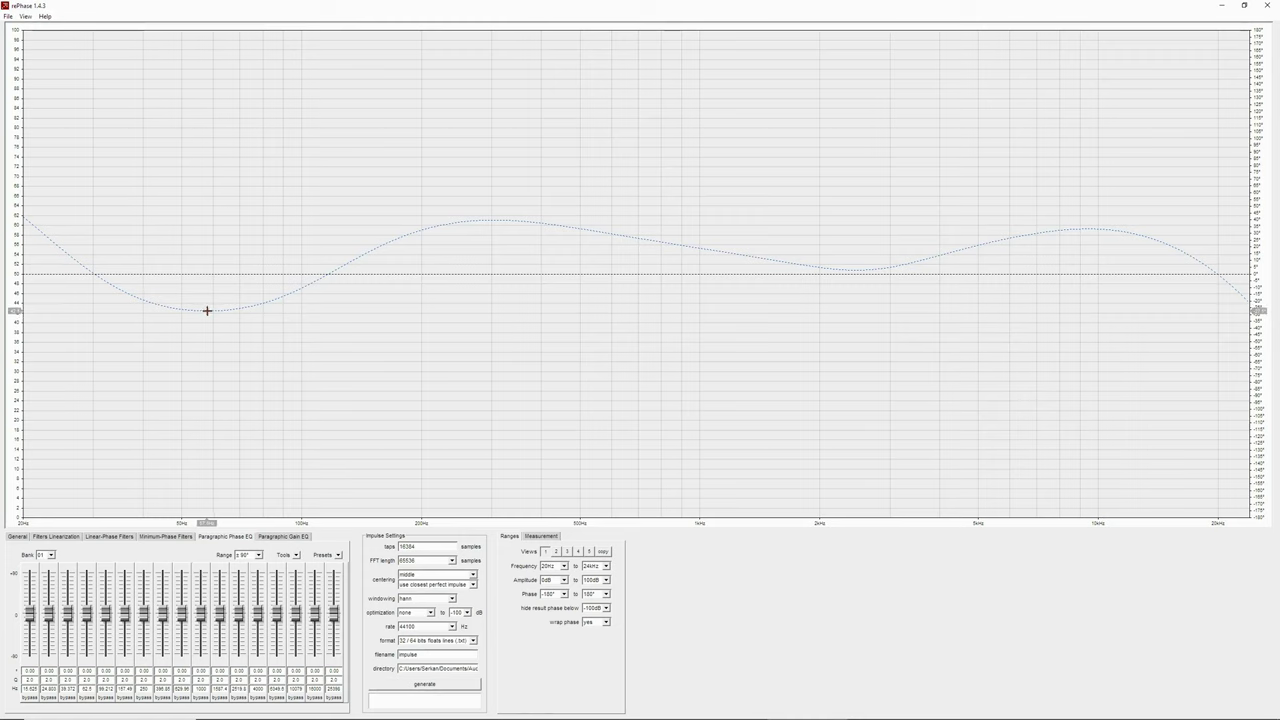
click(30, 689)
key(shift+Tab)
click(32, 670)
click(258, 556)
click(256, 566)
mouse_move(32, 614)
mouse_down()
mouse_move(30, 656)
mouse_move(30, 568)
mouse_move(30, 656)
mouse_move(30, 580)
mouse_move(31, 591)
mouse_up()
click(35, 680)
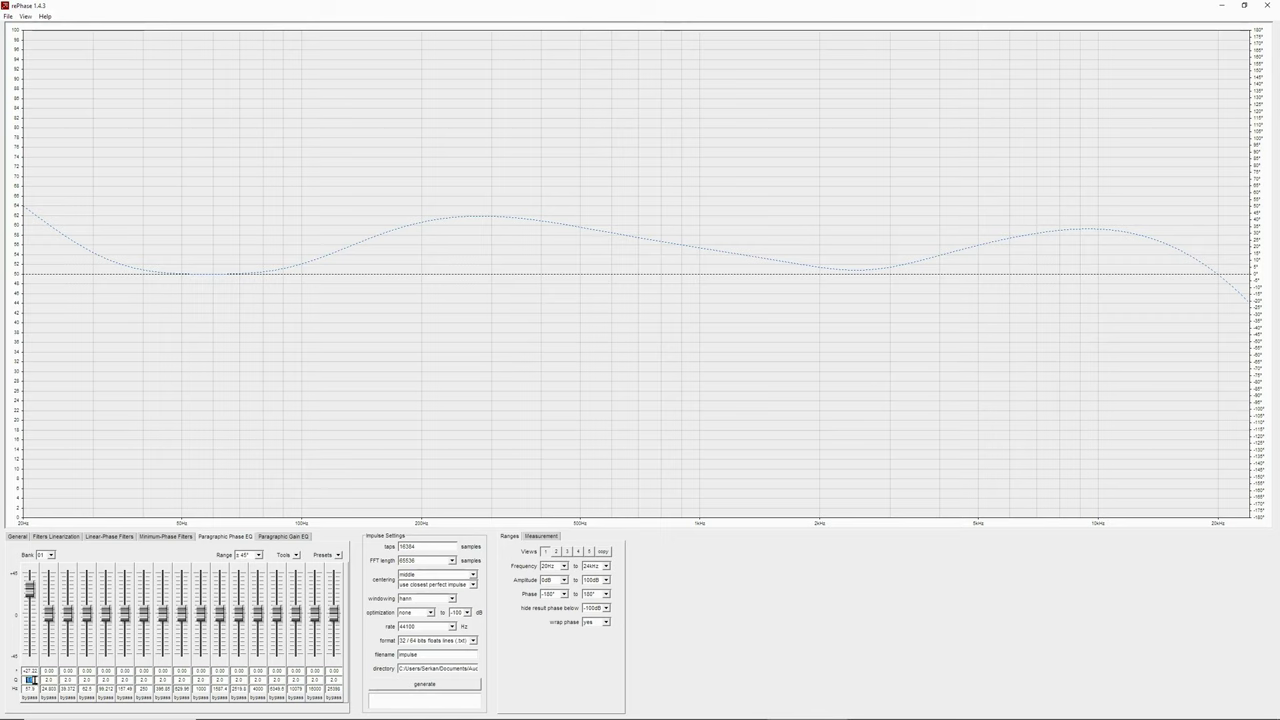
Step: Try several Q values for the 57.9 Hz band by scrolling, then enter 0.3
click(33, 680)
scroll(33, 679, down, 8)
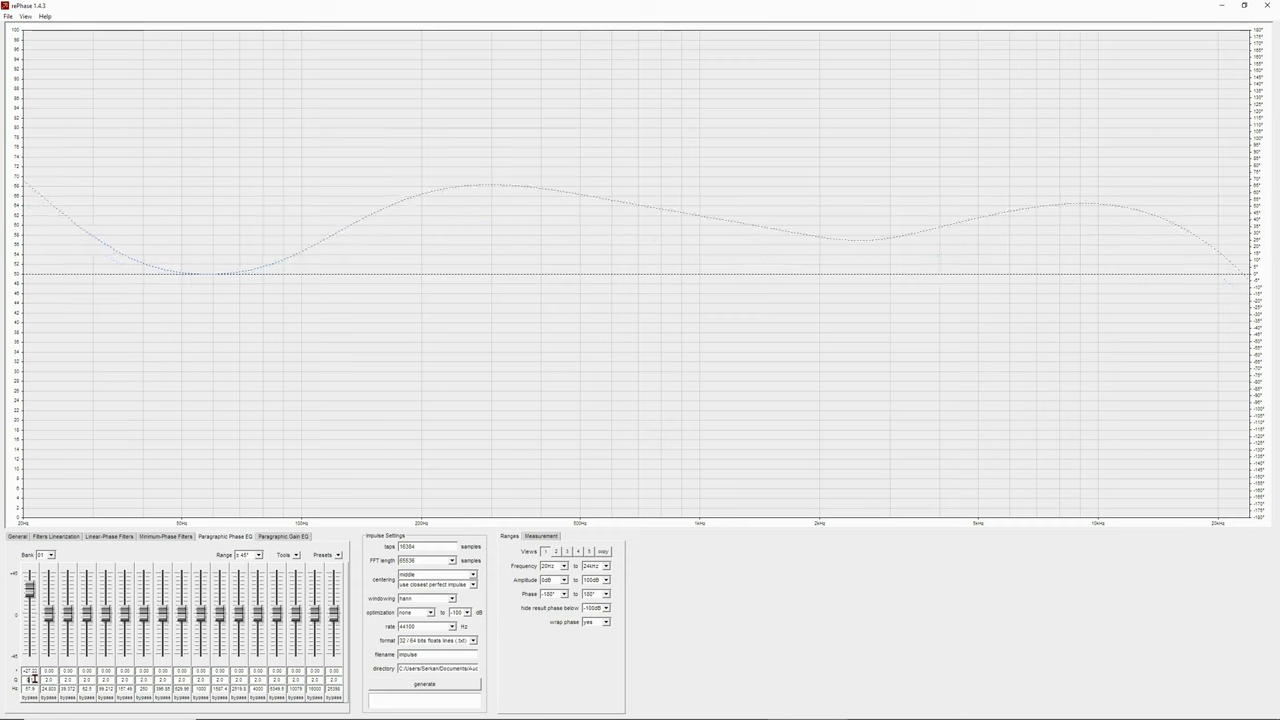
scroll(33, 679, up, 8)
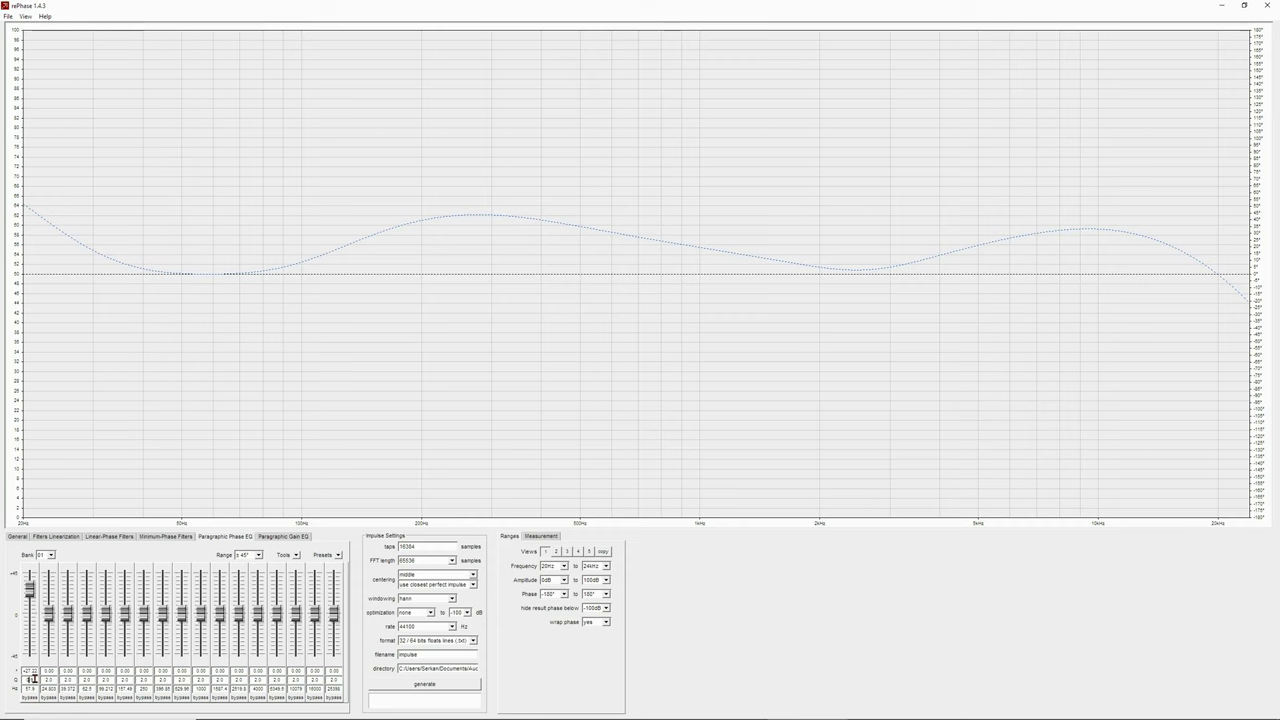
scroll(33, 679, up, 8)
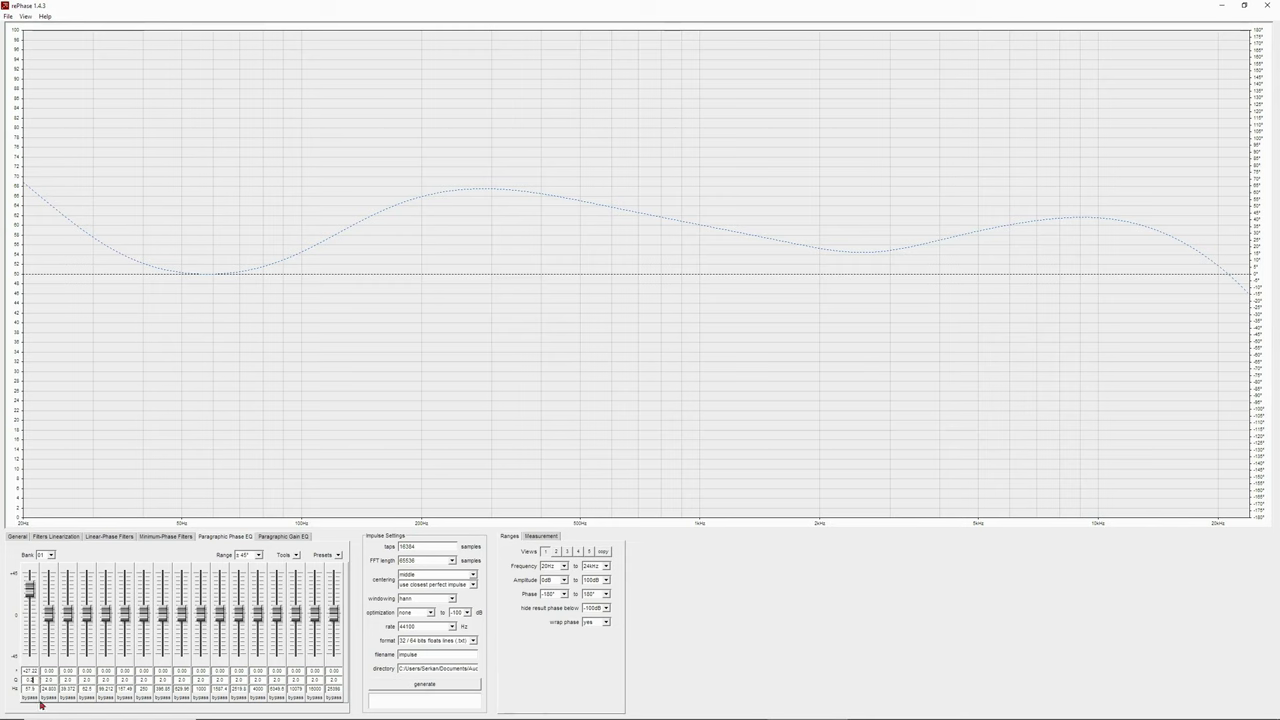
key(BackSpace)
text(3)
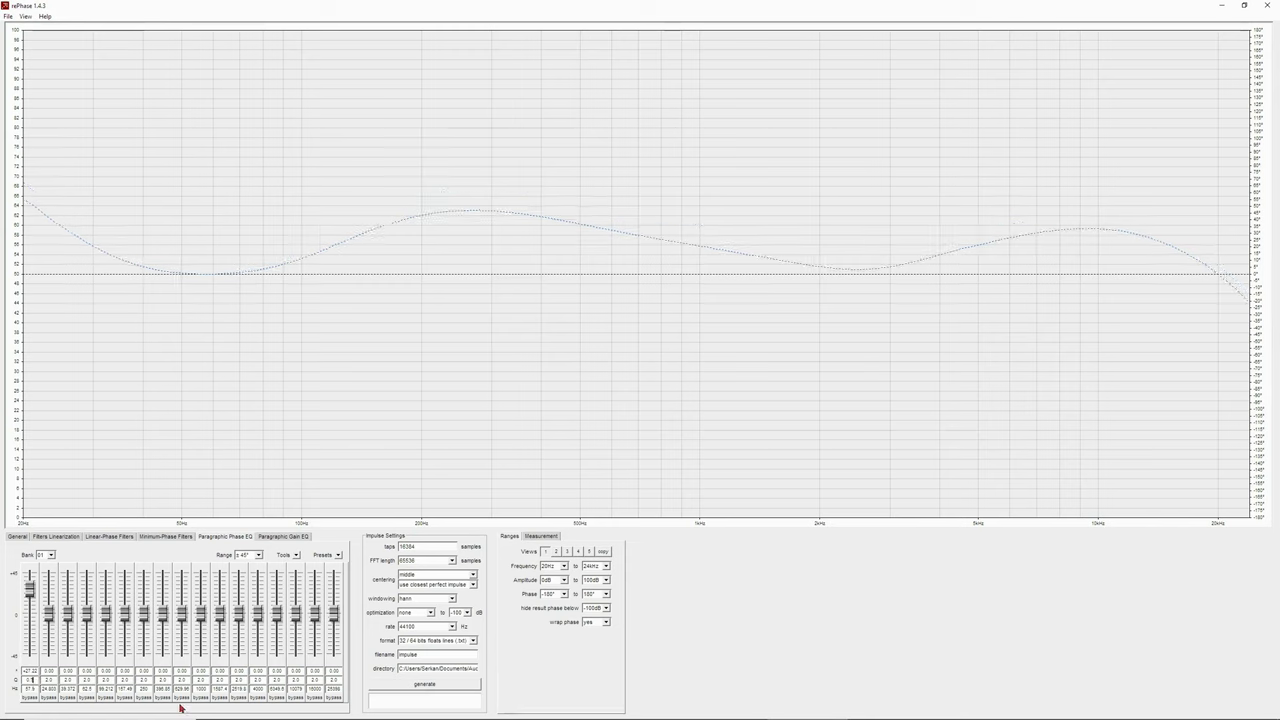
Step: Give band 2 a frequency of 283 Hz and pull its phase shift down to about -42.76°
double_click(32, 671)
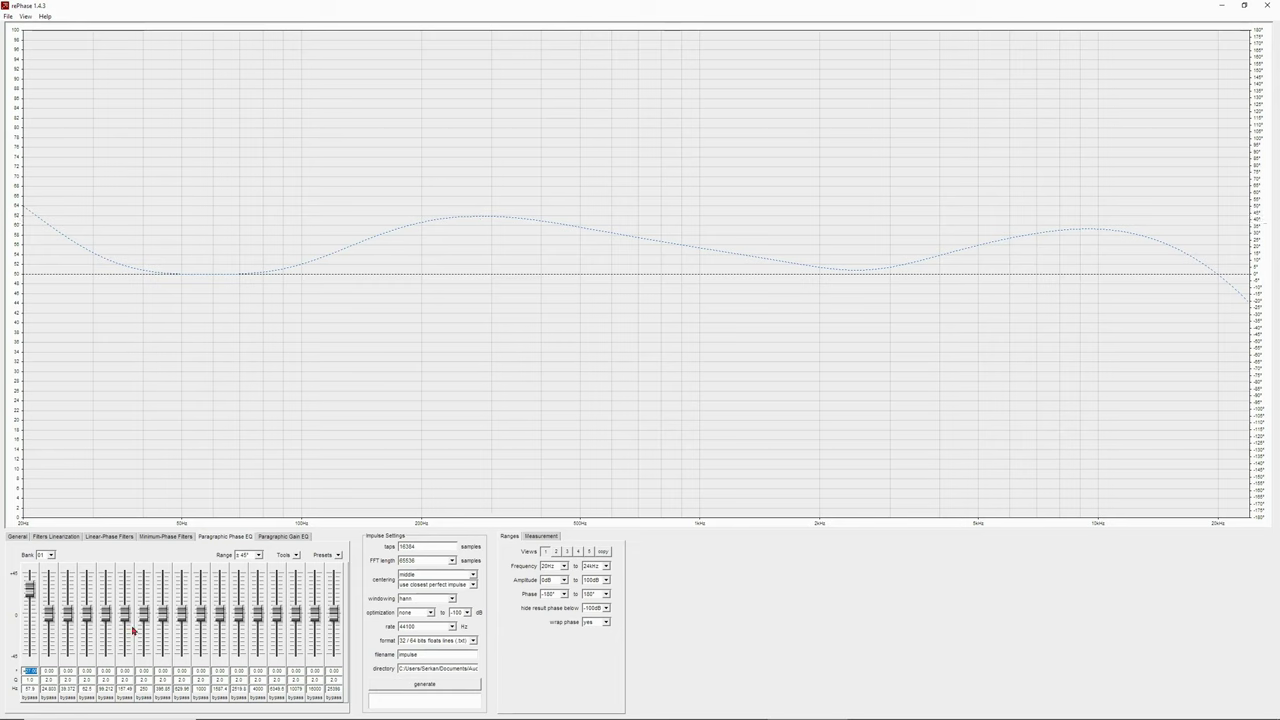
click(48, 689)
text(283)
key(Tab)
click(48, 622)
drag(48, 626, 50, 654)
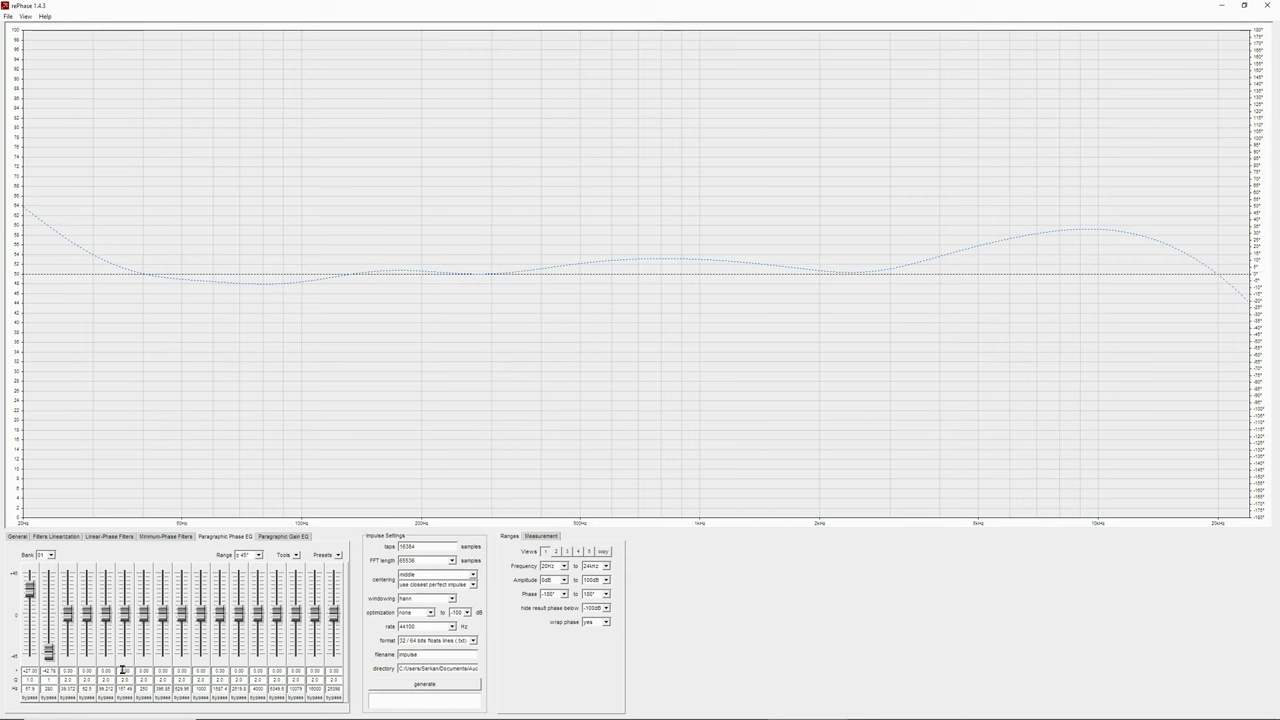
Step: Fine-tune band 2's frequency with arrow steps, then enter 328 Hz
double_click(49, 689)
key(Up)
key(Up)
key(Up)
key(Up)
key(Up)
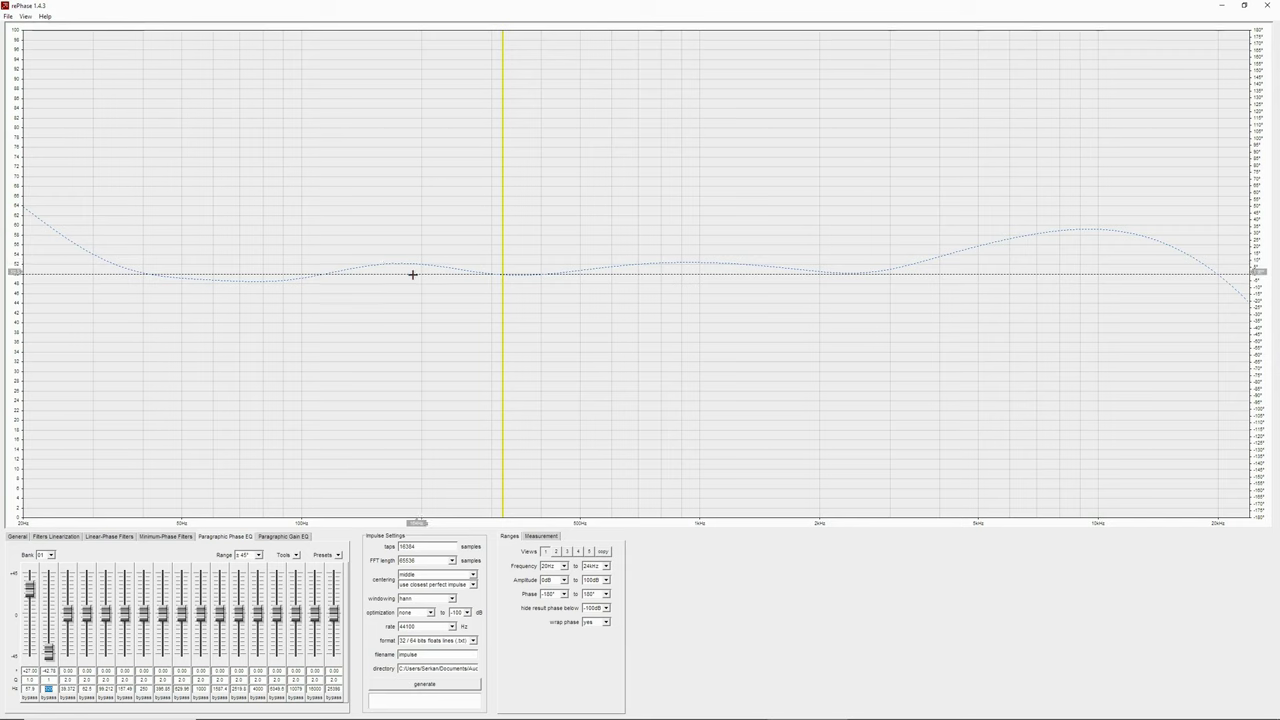
key(Up)
key(Down)
key(Up)
key(Down)
key(Up)
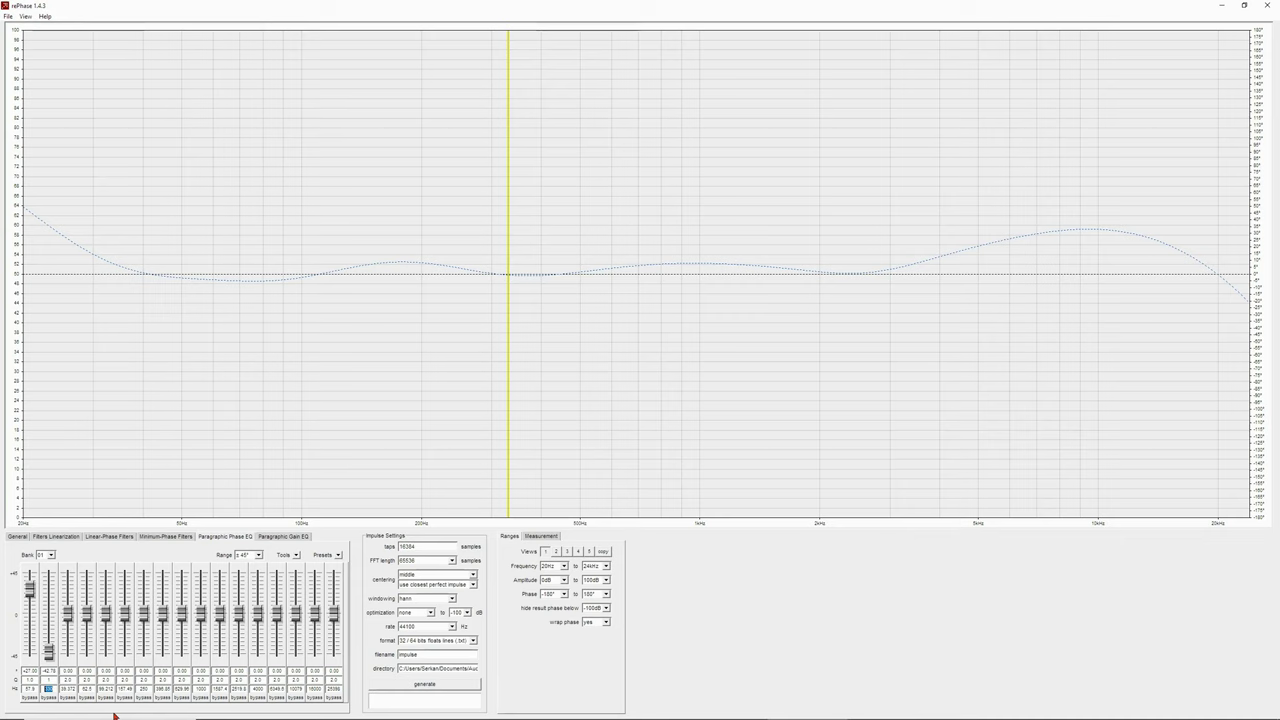
text(32)
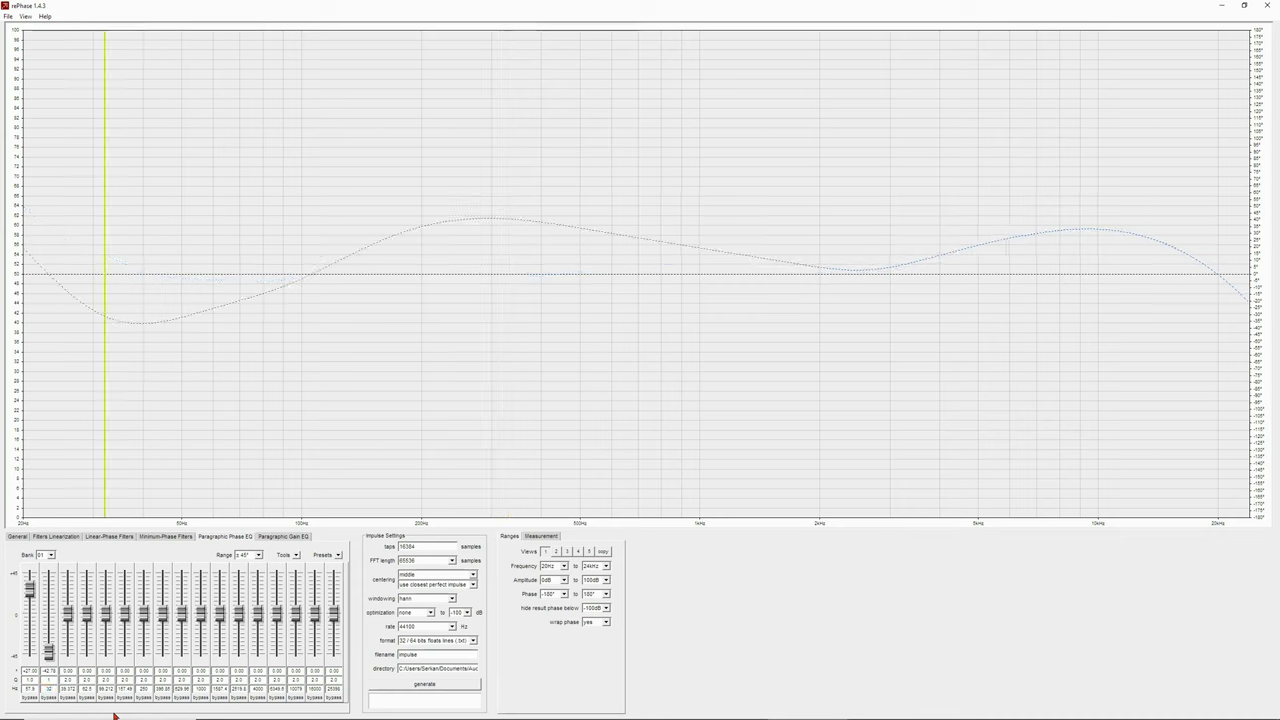
text(8)
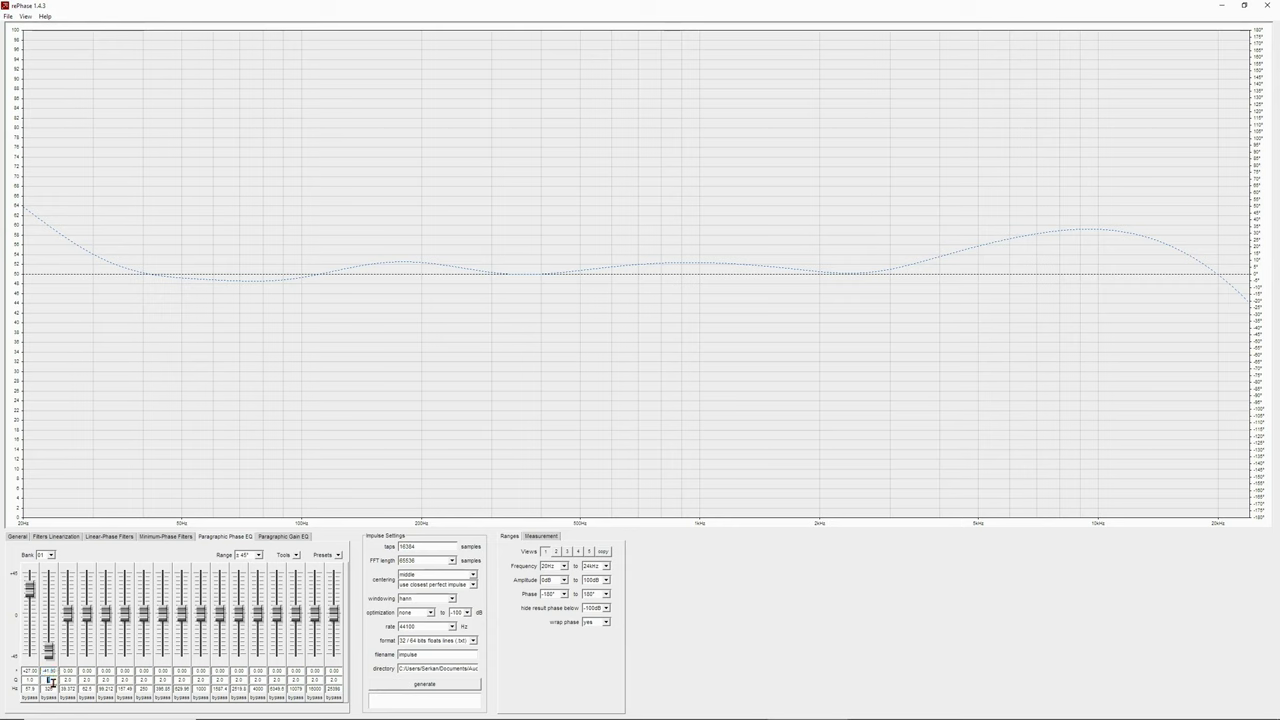
Step: Step band 2's Q to reshape the curve and settle it at 1
text(5)
key(Up)
key(Up)
key(Up)
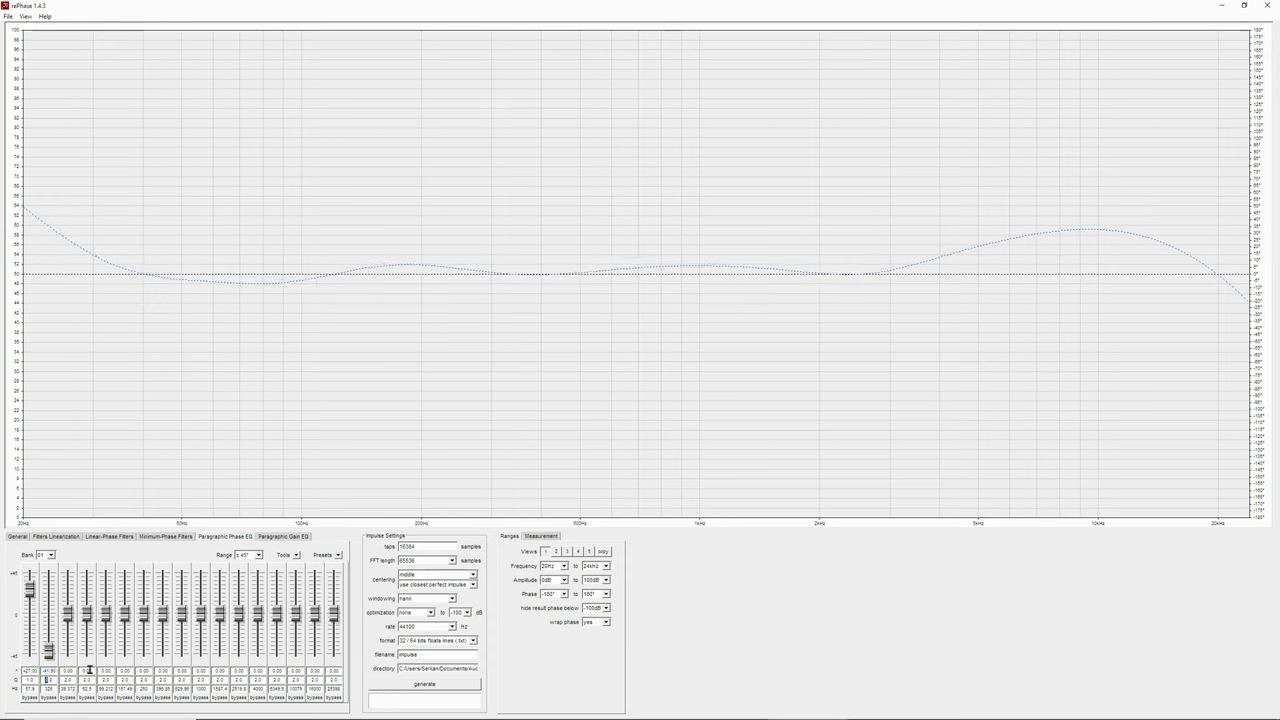
key(Up)
key(Up)
key(Up)
text(1)
Step: Scroll-adjust band 2's and band 1's gain values to keep L2's phase near 0° from about 50 Hz to 5 kHz
double_click(46, 671)
scroll(46, 672, down, 3)
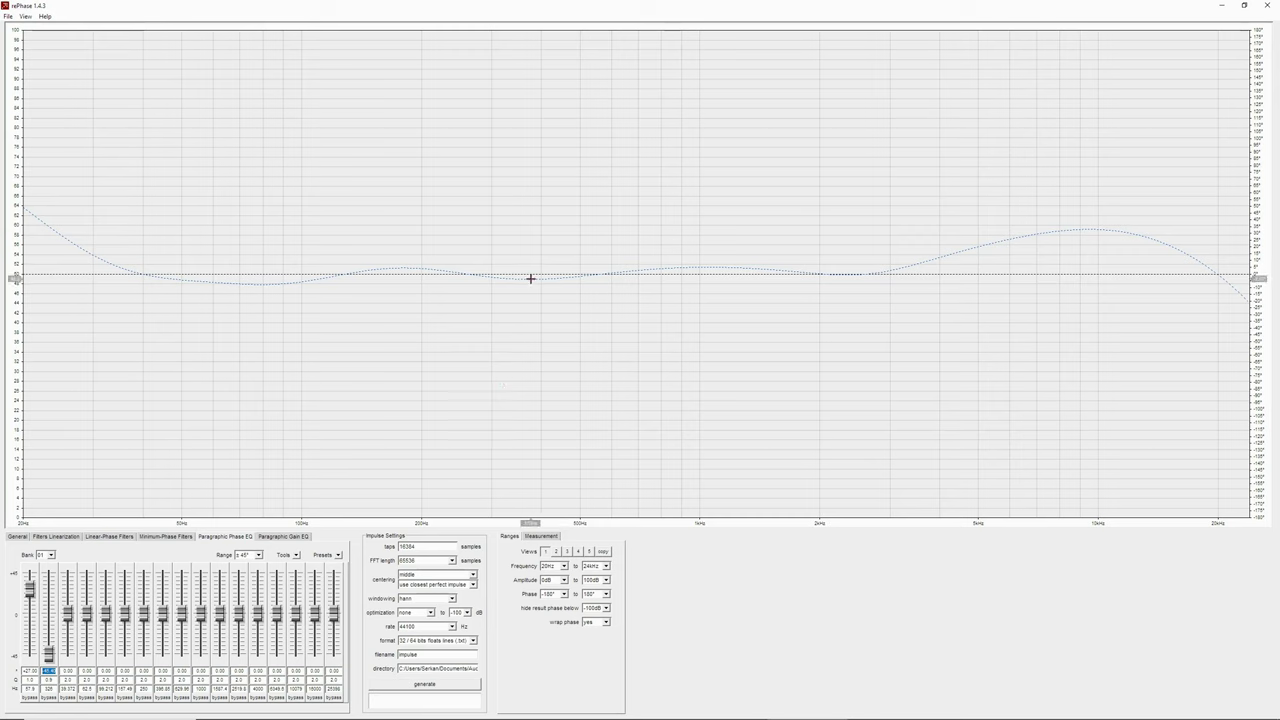
click(31, 671)
scroll(42, 671, up, 5)
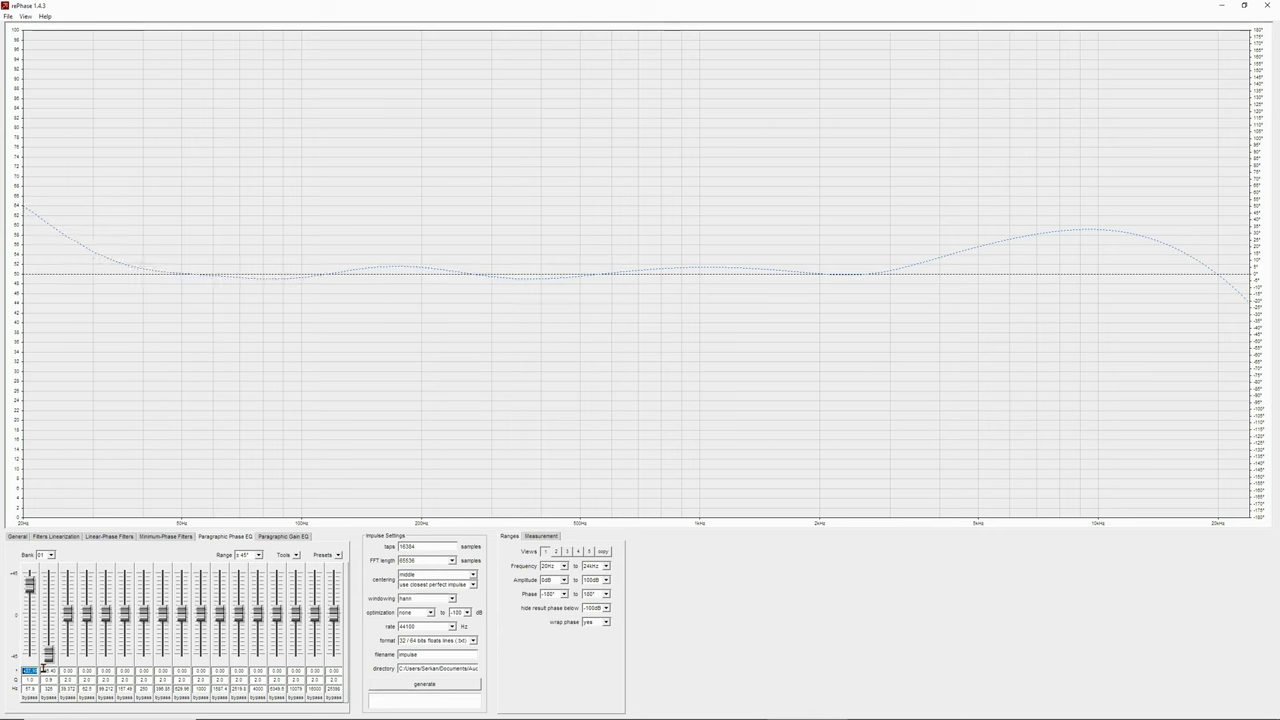
scroll(42, 671, up, 3)
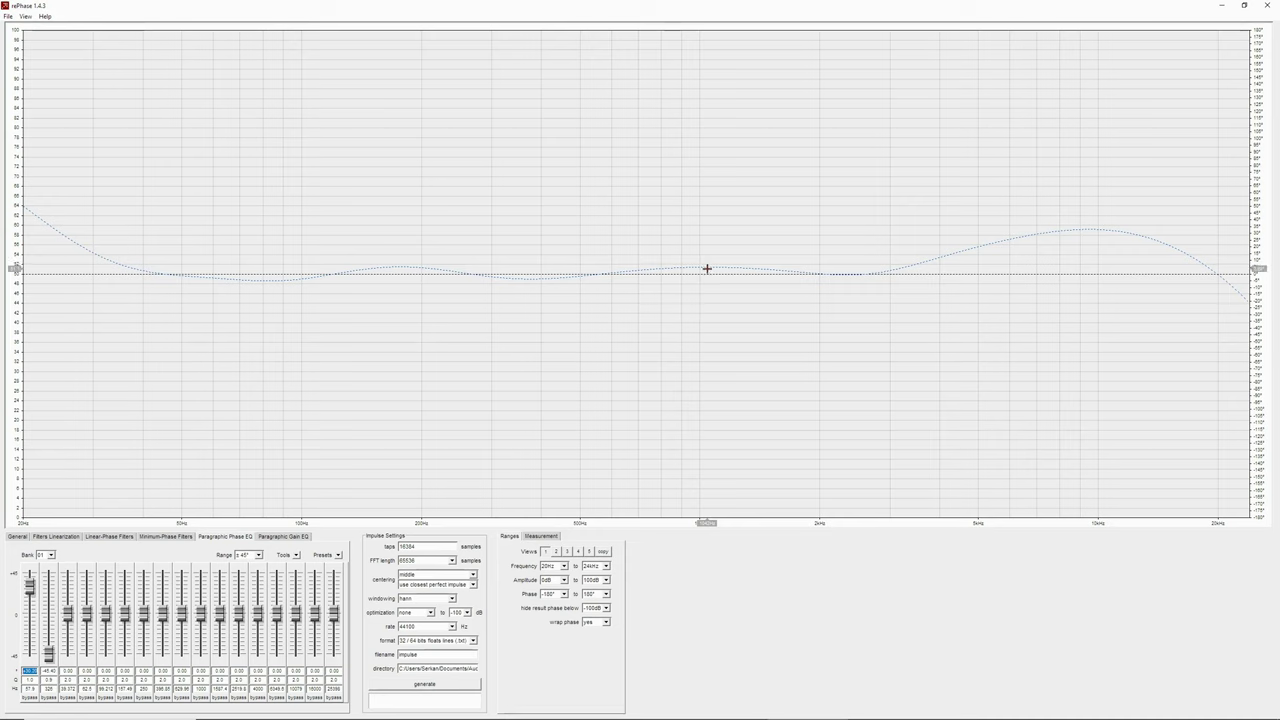
Step: Tune phase EQ band 3 to 1040 Hz with a lower gain and a Q of 4
click(68, 689)
click(70, 690)
text(1040)
text(5)
click(70, 671)
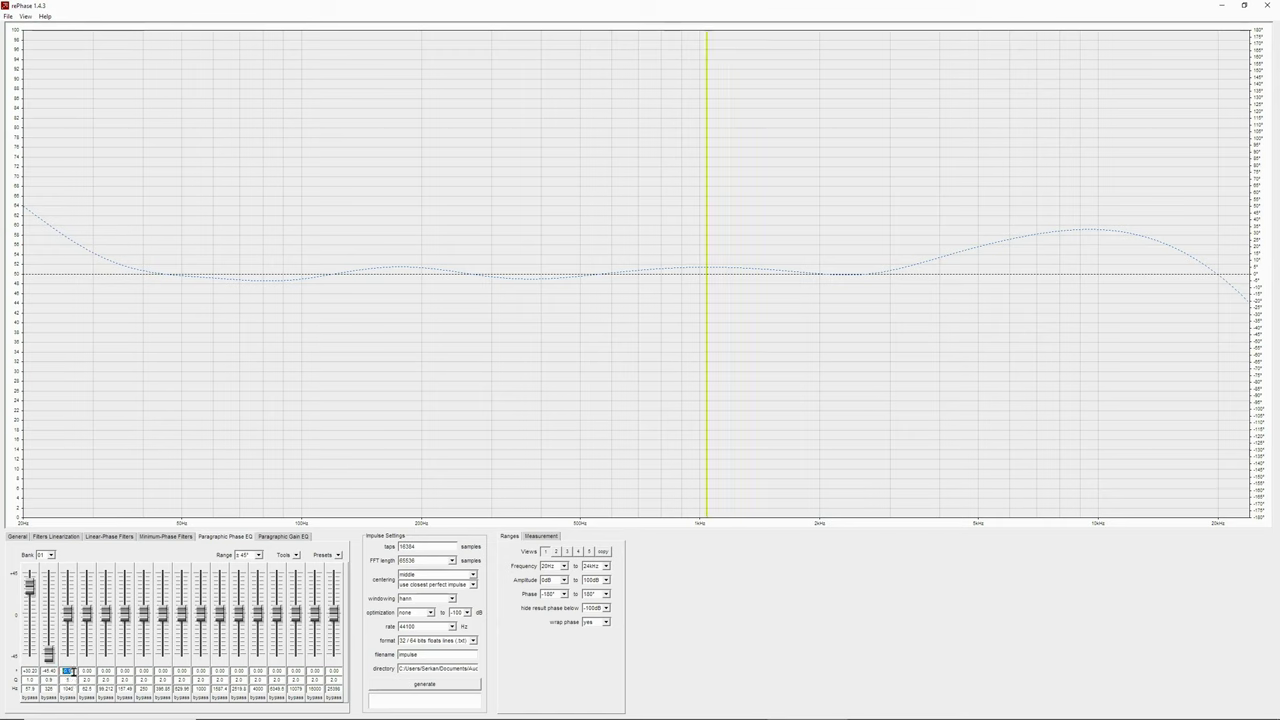
scroll(73, 672, down, 8)
click(70, 680)
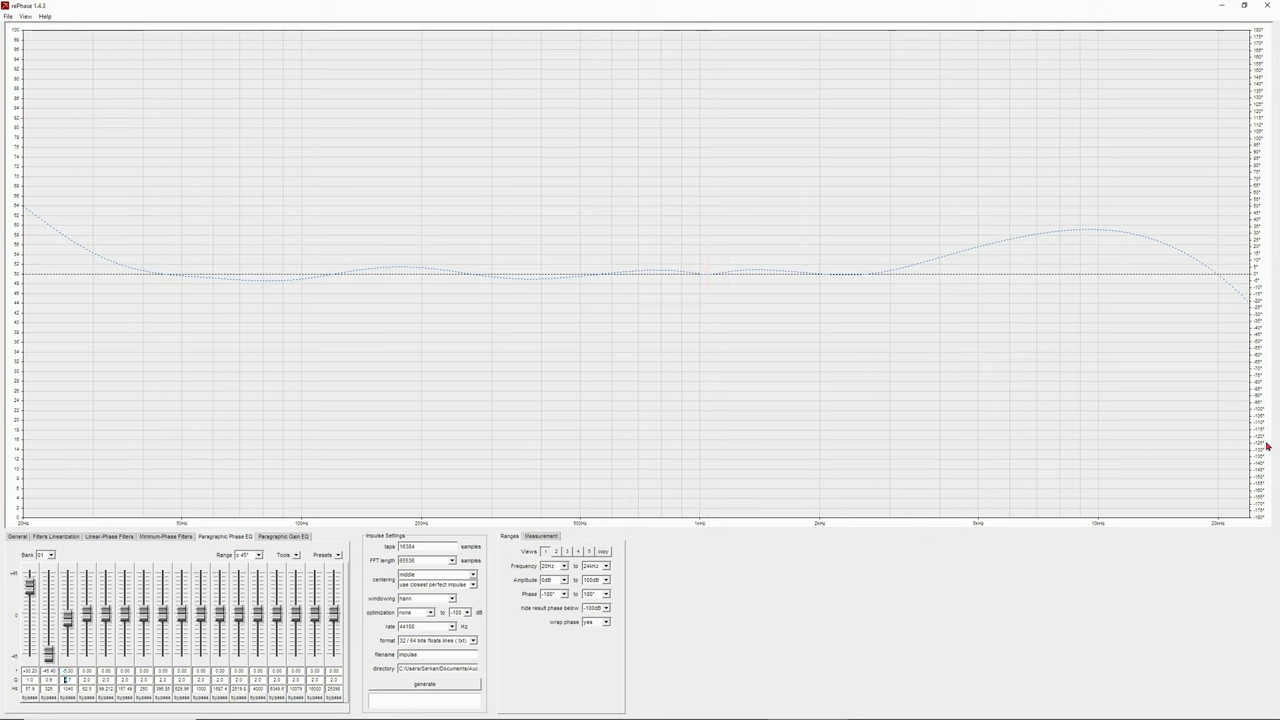
text(4)
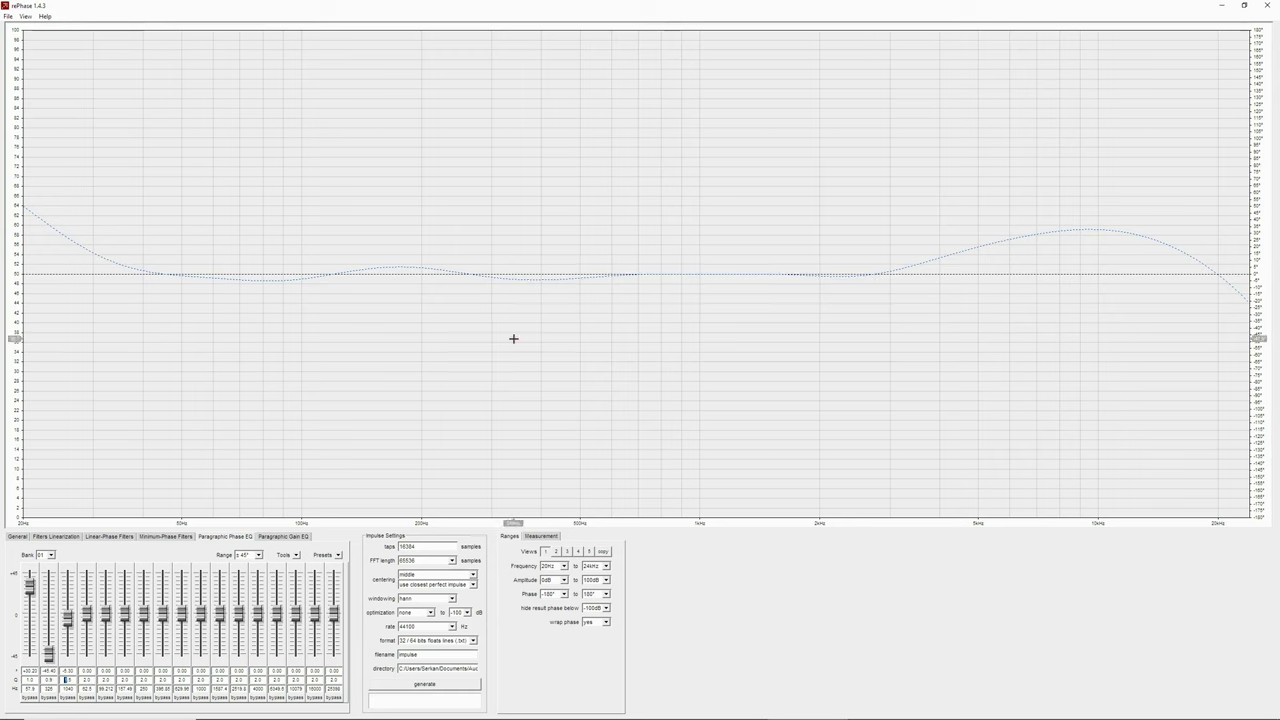
Step: Set the phase axis range to -20° through 20°
click(564, 594)
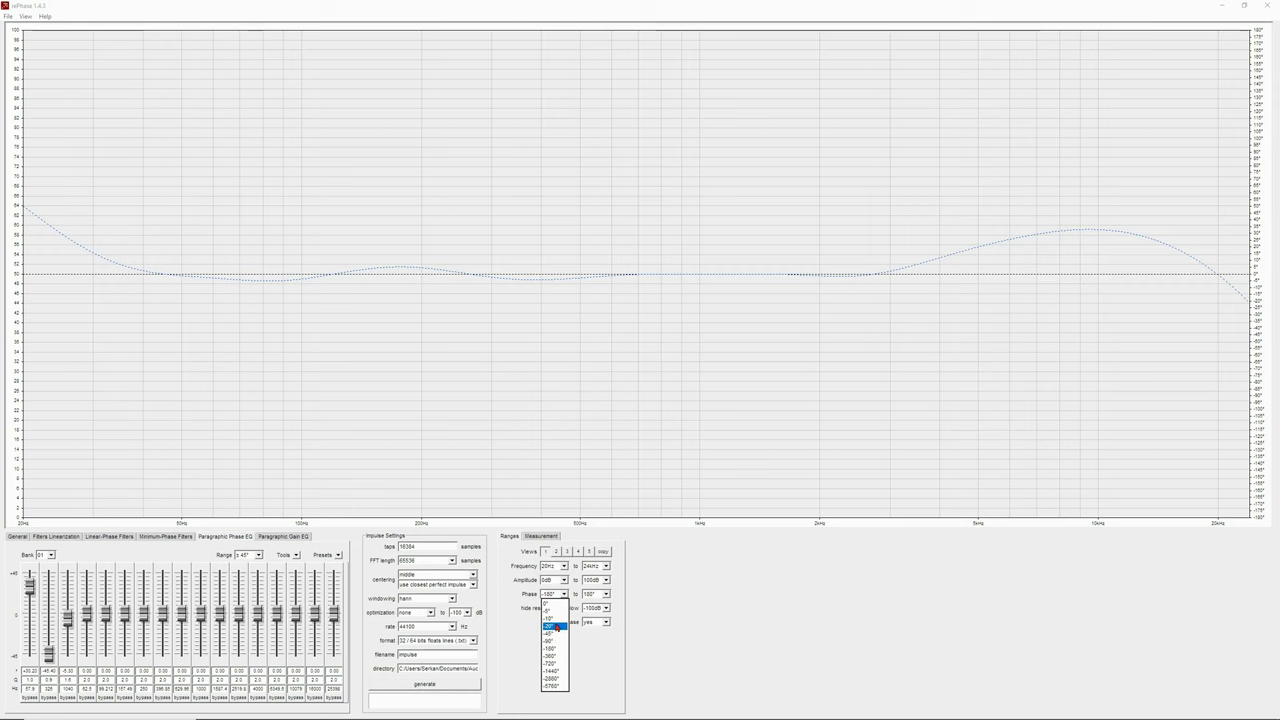
click(559, 627)
click(604, 594)
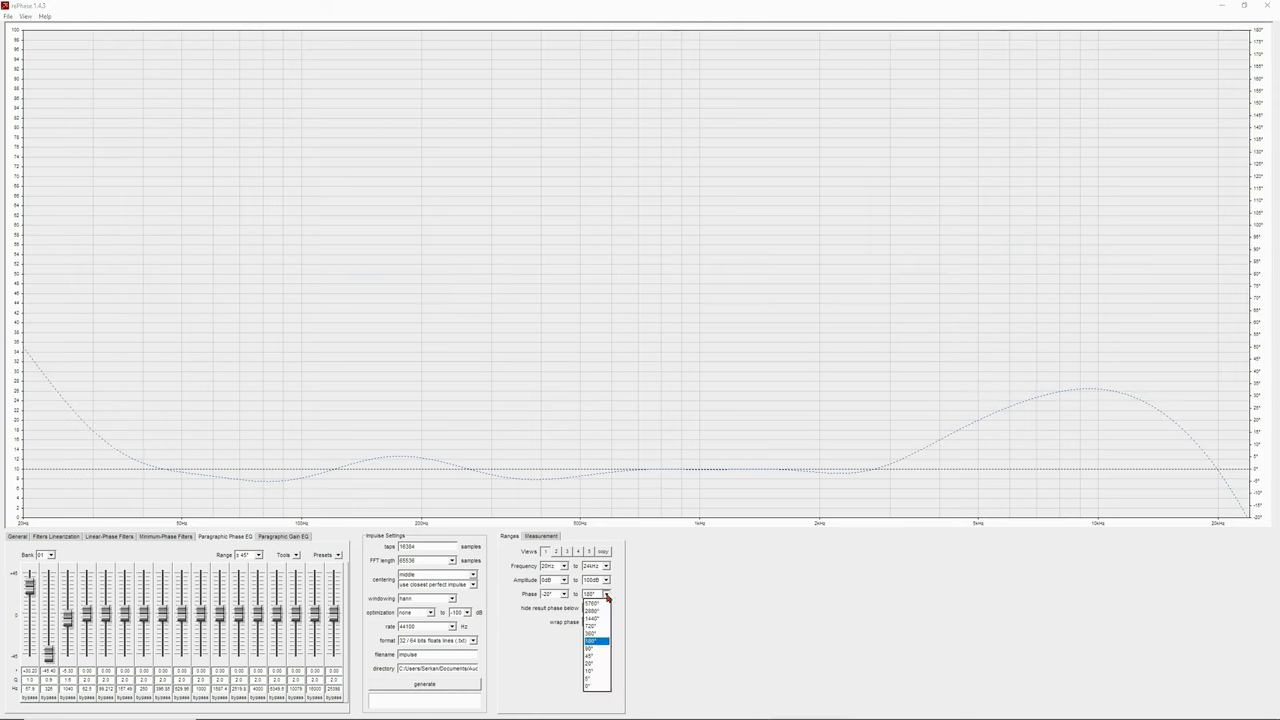
click(596, 665)
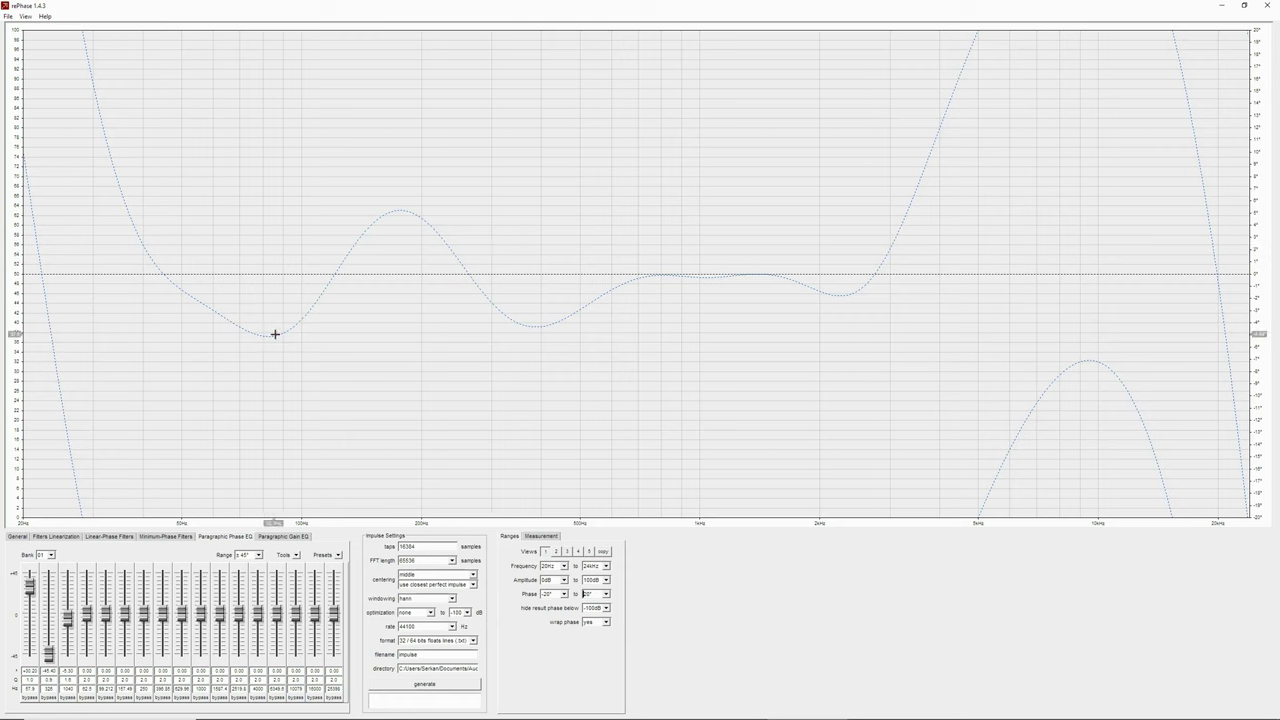
Step: Retype band 1's frequency, settling on 60 Hz
double_click(33, 689)
key(BackSpace)
text(66)
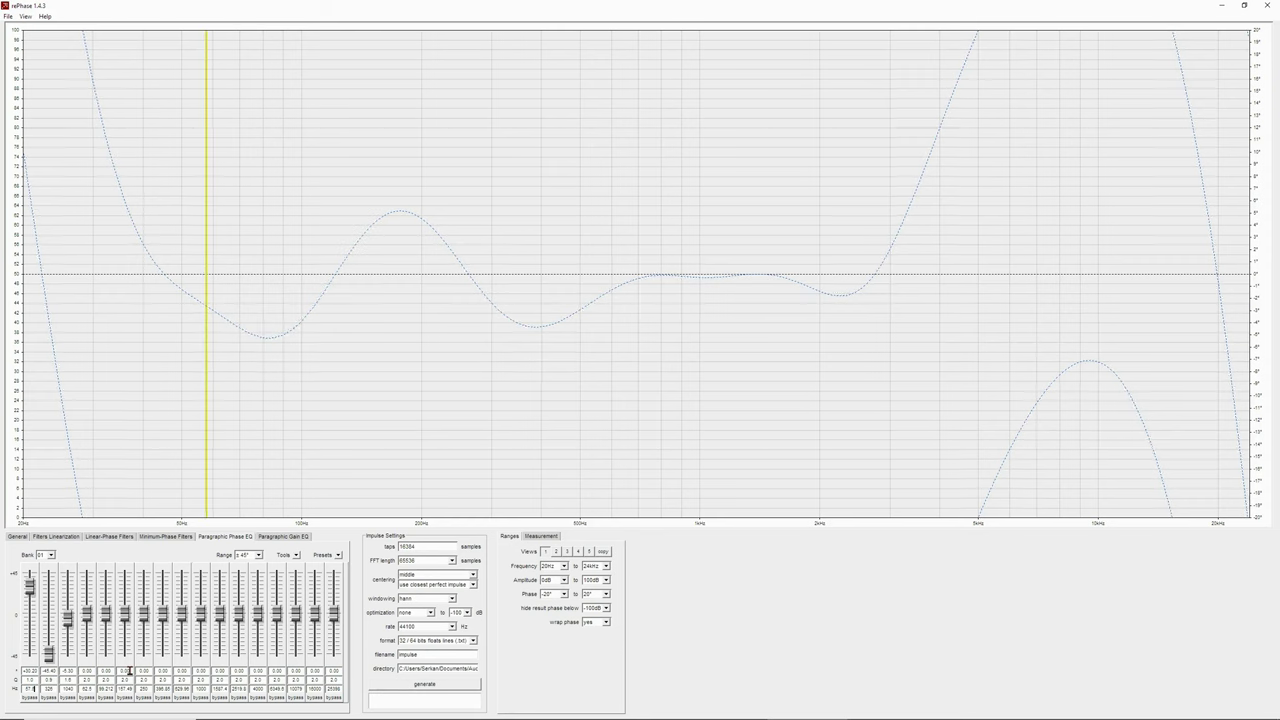
key(BackSpace)
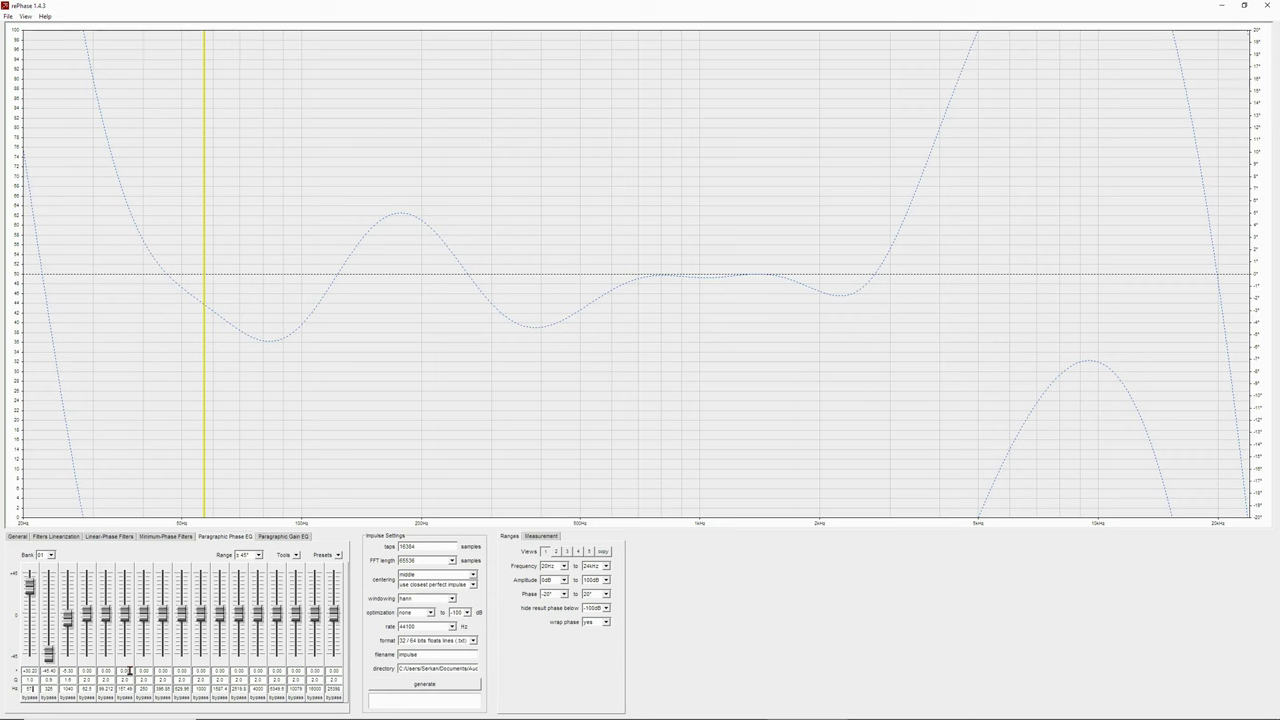
key(BackSpace)
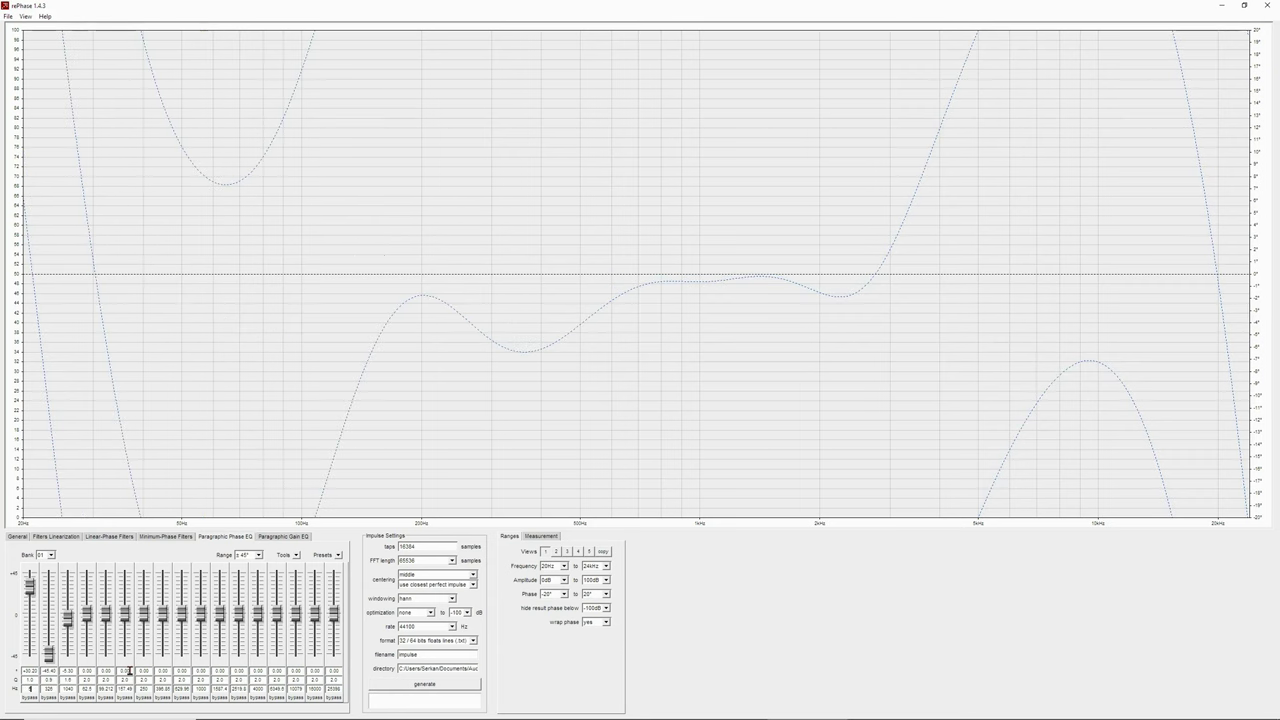
text(89)
key(BackSpace)
key(BackSpace)
text(60)
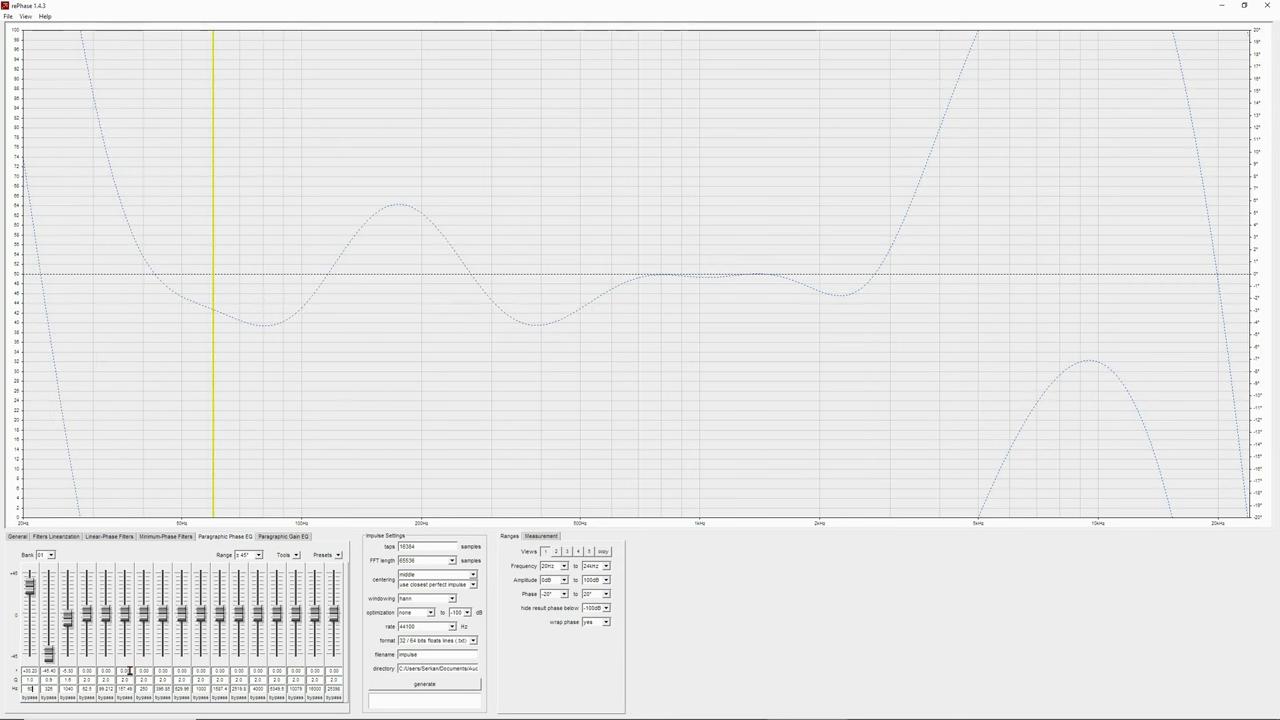
key(BackSpace)
text(60)
key(BackSpace)
Step: Fine-tune band 1 to about 63.7 Hz and raise its gain a step
key(Up)
key(Up)
key(Up)
key(Up)
key(Down)
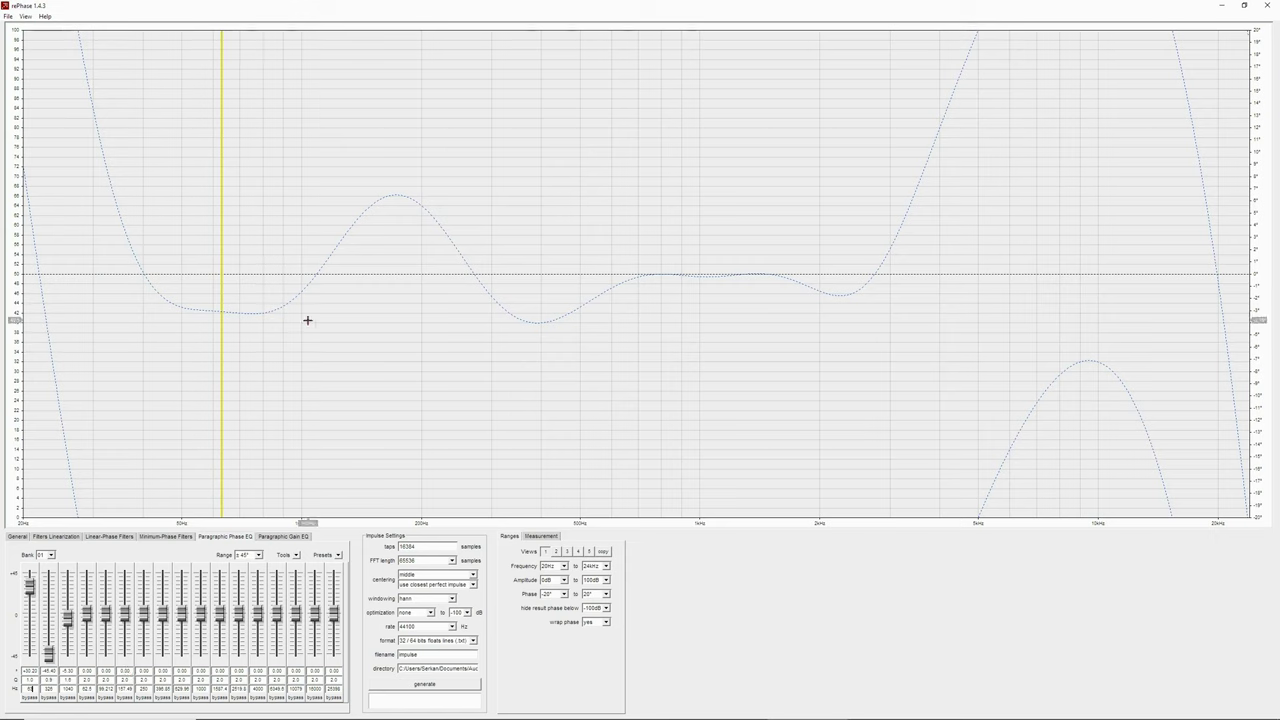
click(44, 689)
key(Down)
key(Up)
key(Up)
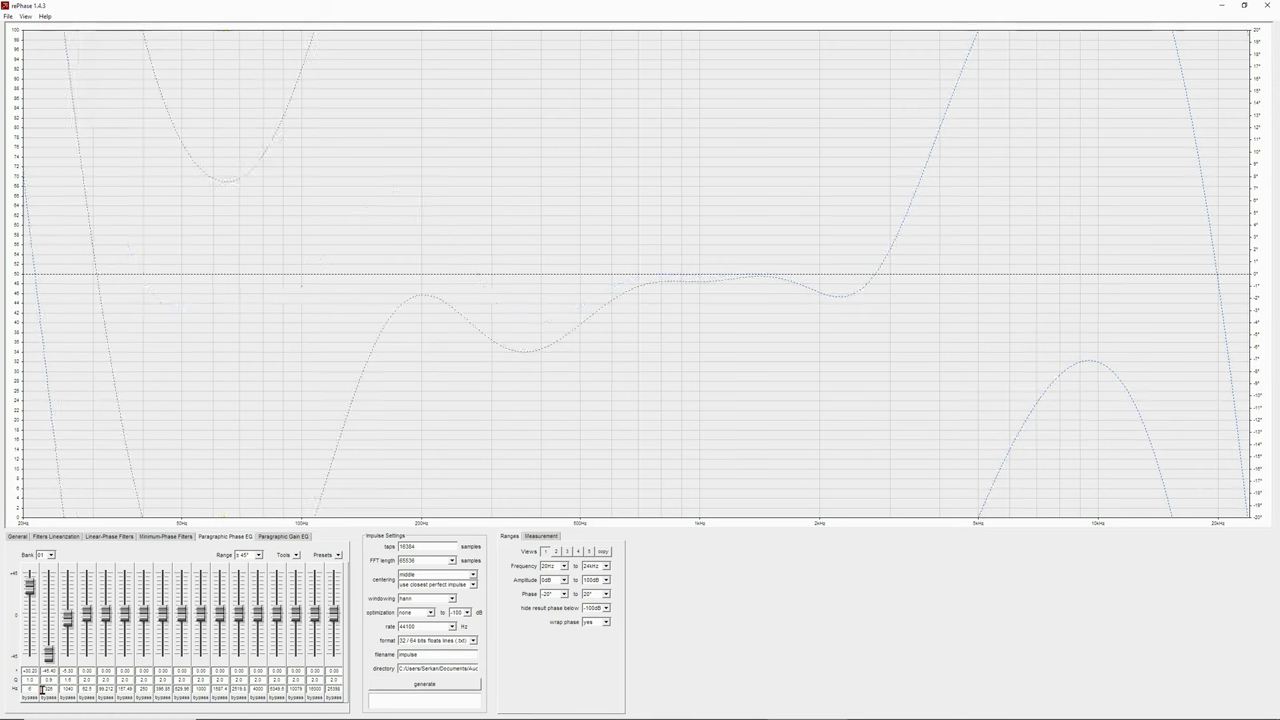
key(Down)
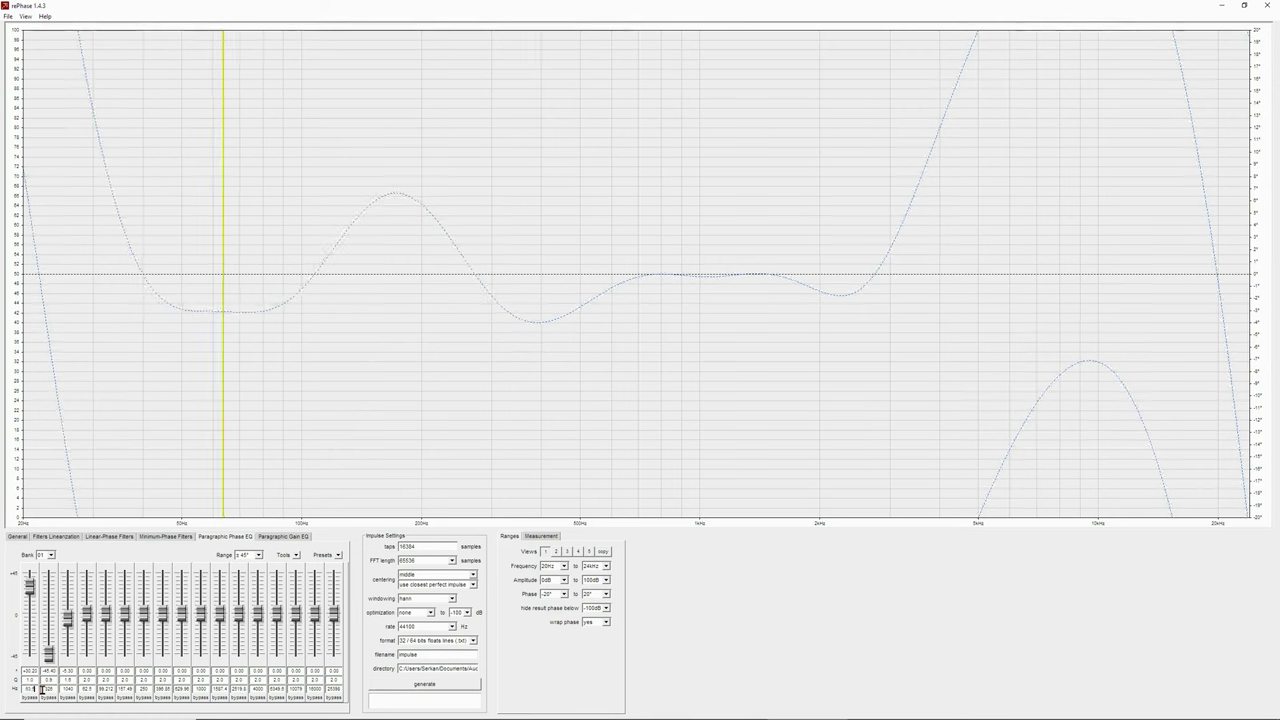
key(Down)
key(Up)
key(Up)
key(Down)
key(Down)
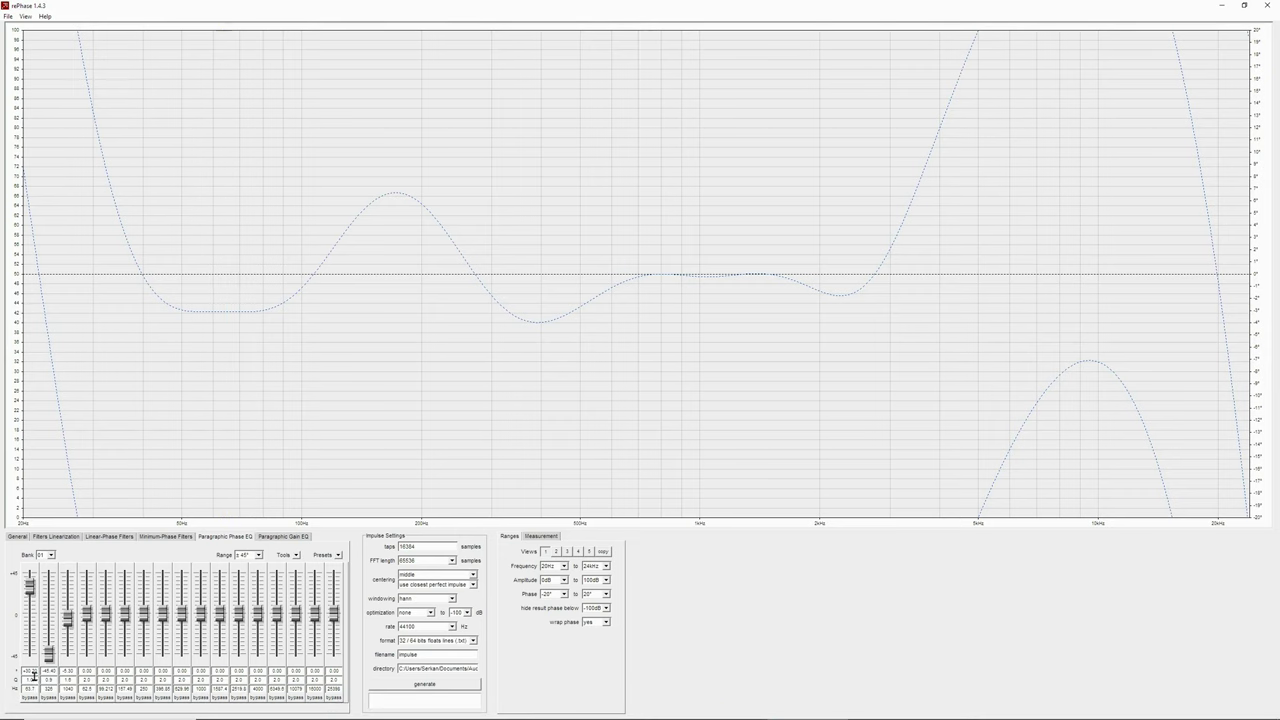
key(Down)
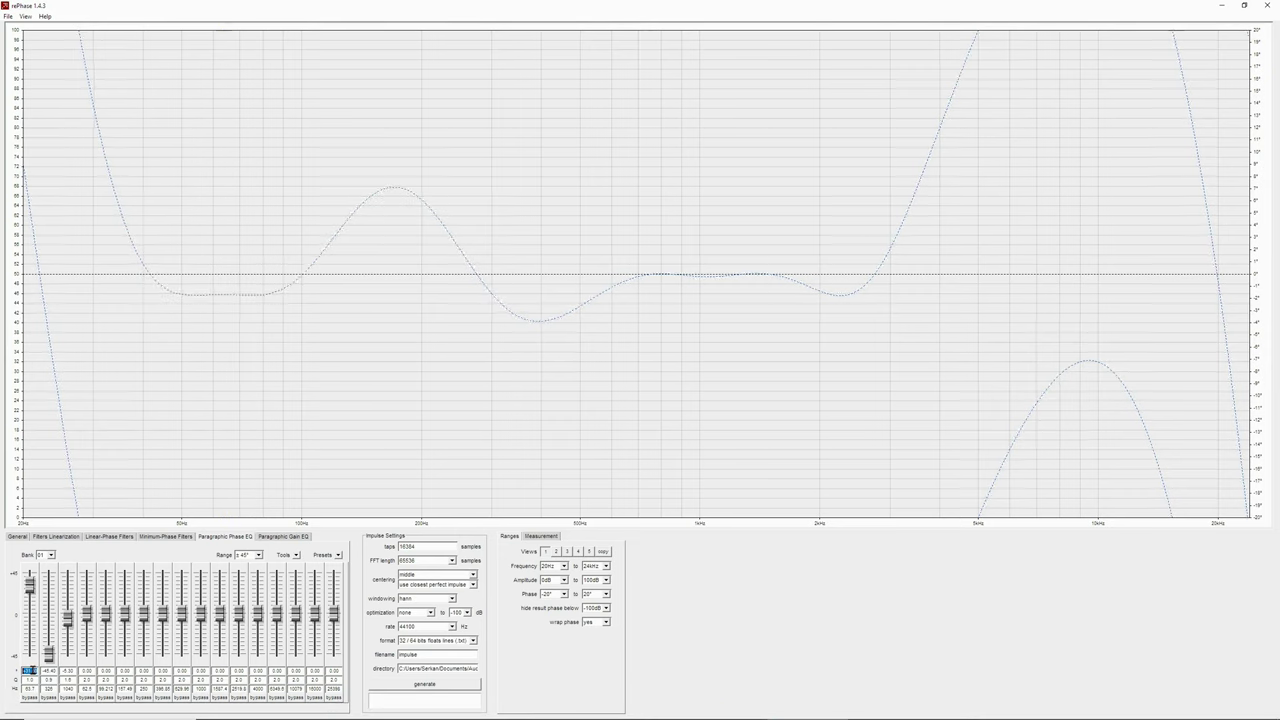
key(Up)
key(Up)
key(Up)
key(Up)
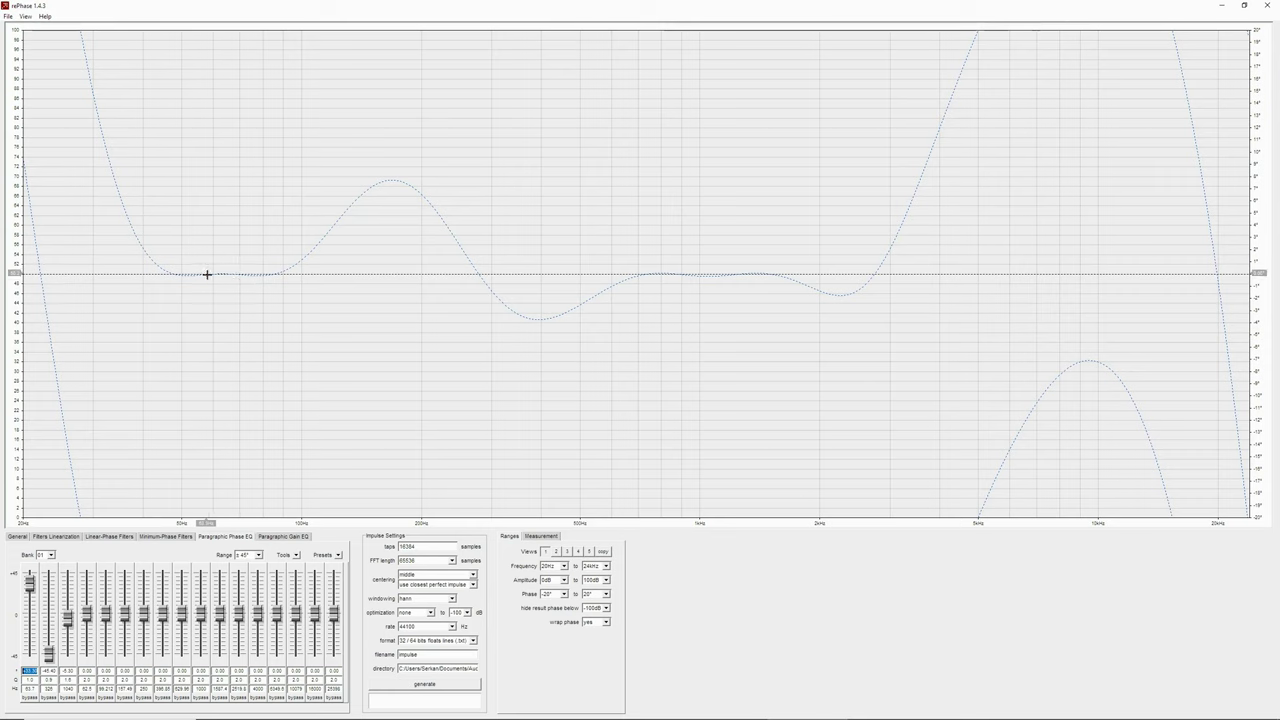
Step: Re-enter 325 Hz as band 2's frequency
click(48, 689)
text(325)
key(Return)
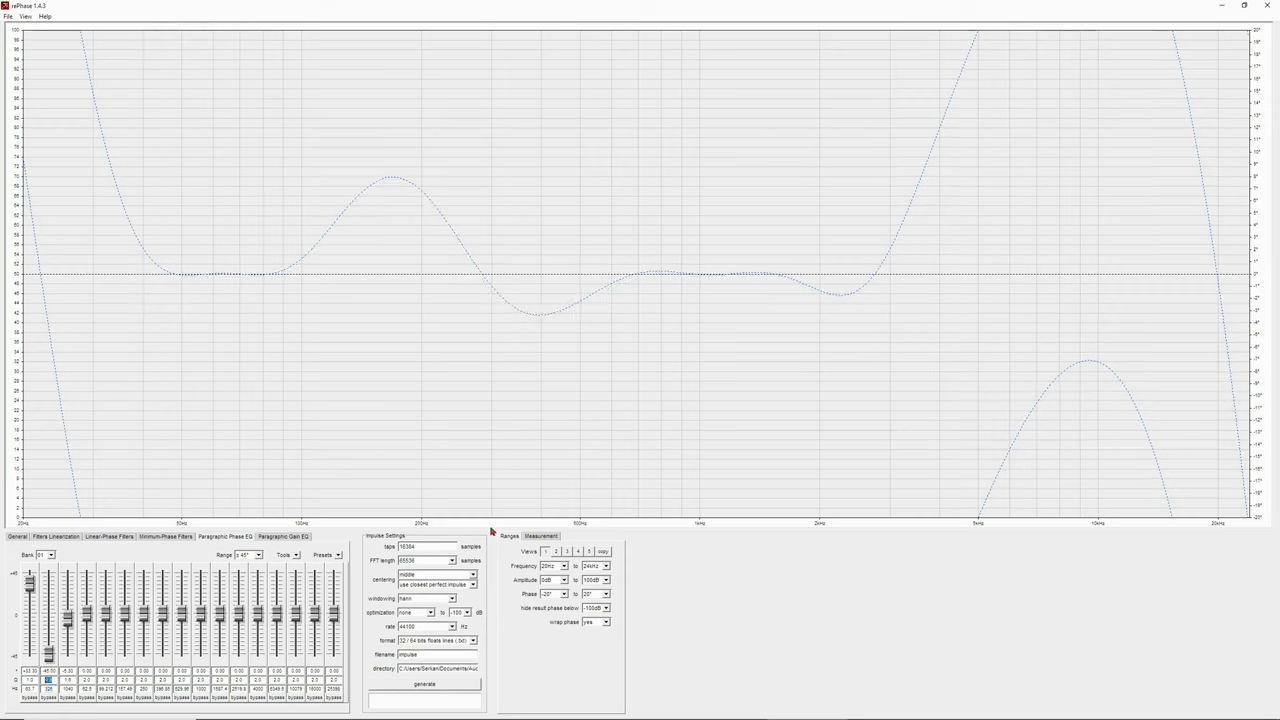
Step: Lower band 2's frequency below 325 Hz and adjust band 1's gain
click(48, 688)
scroll(48, 688, down, 5)
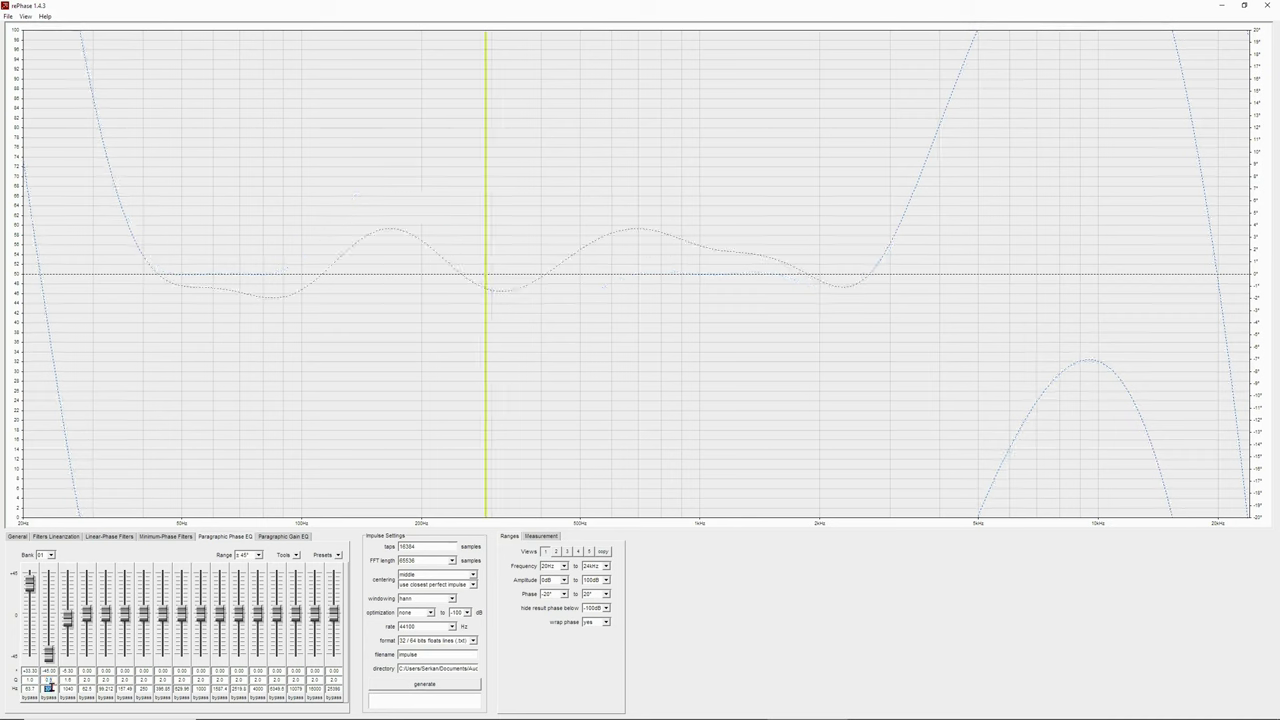
scroll(48, 688, down, 1)
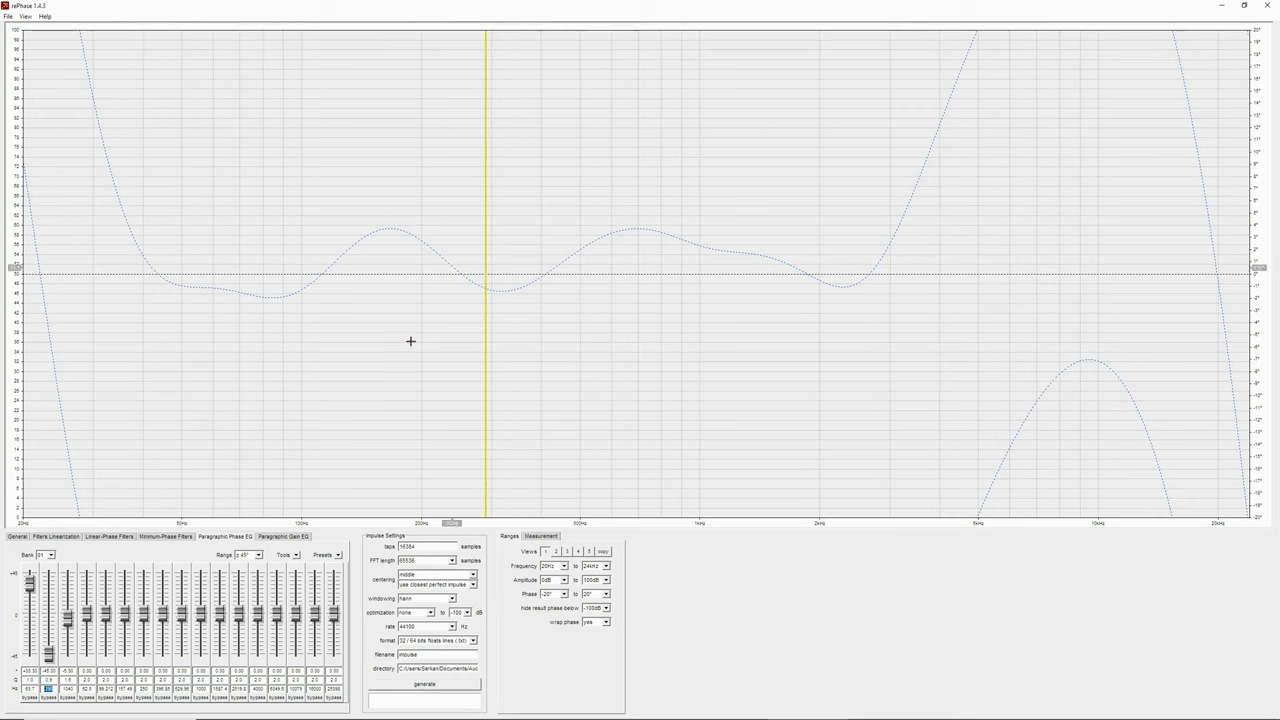
click(29, 670)
scroll(29, 670, down, 3)
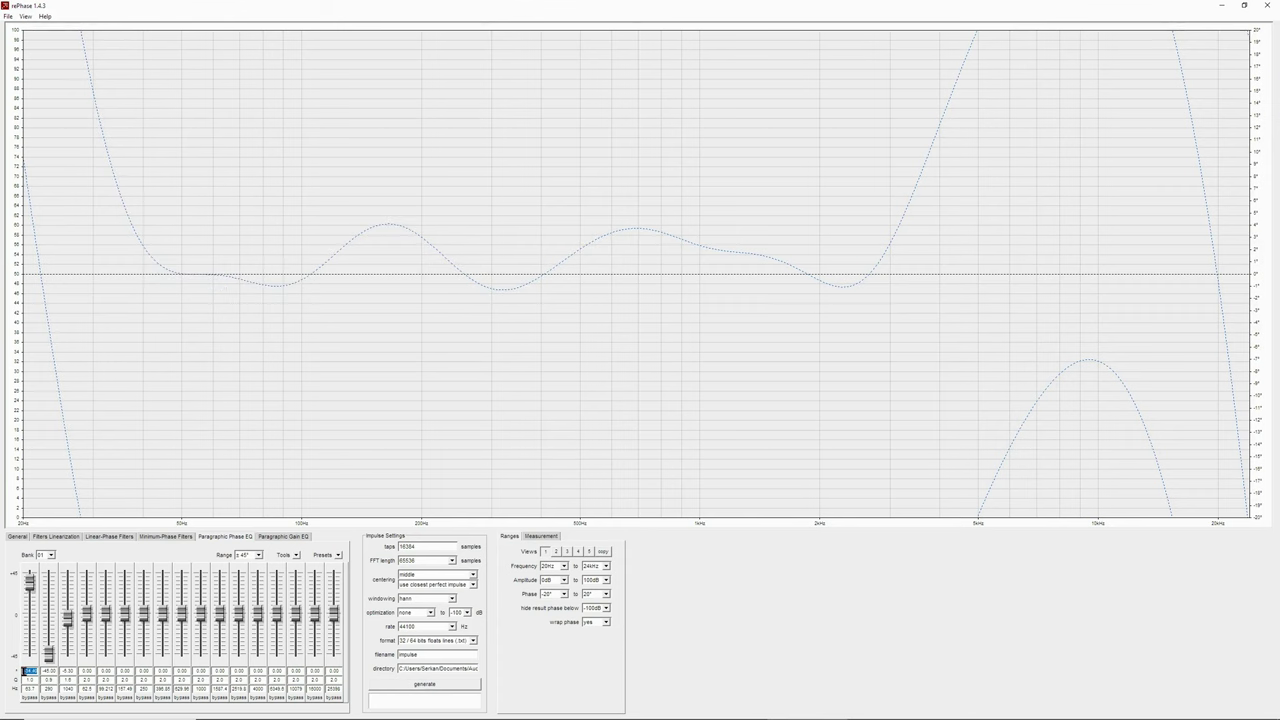
Step: Settle band 2's frequency at around 260 Hz
click(49, 689)
scroll(49, 689, down, 2)
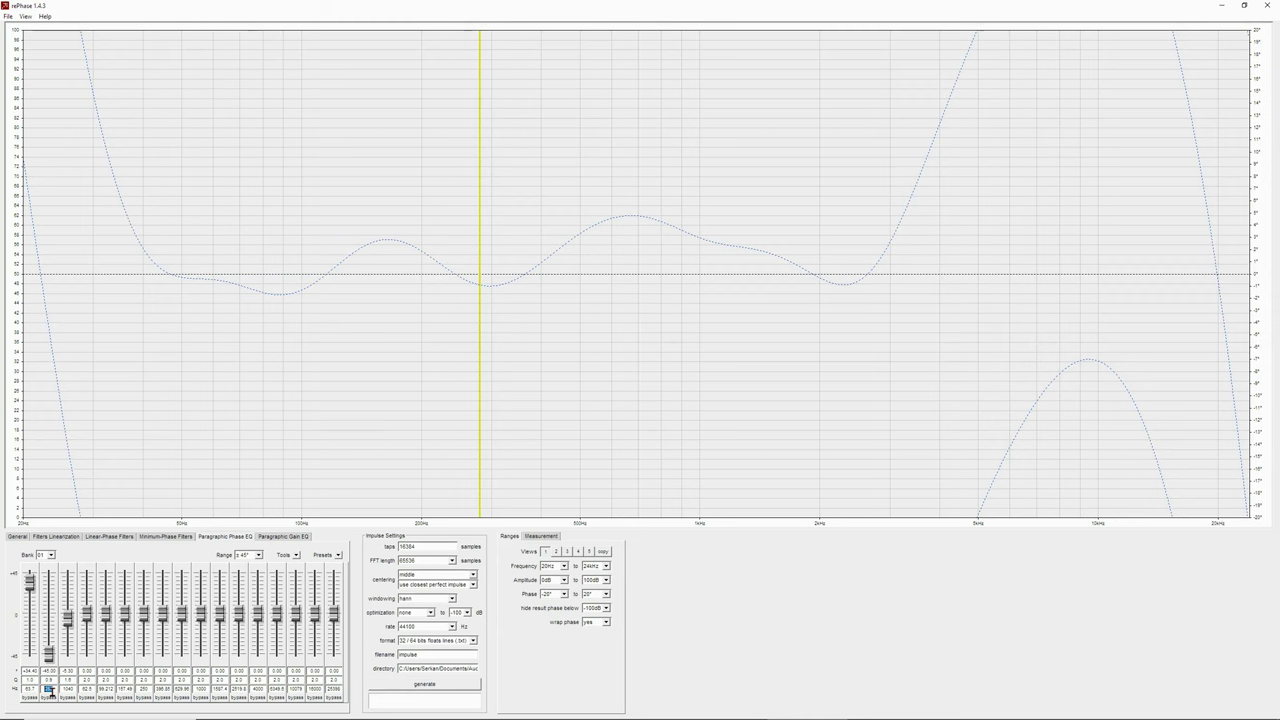
scroll(49, 689, down, 2)
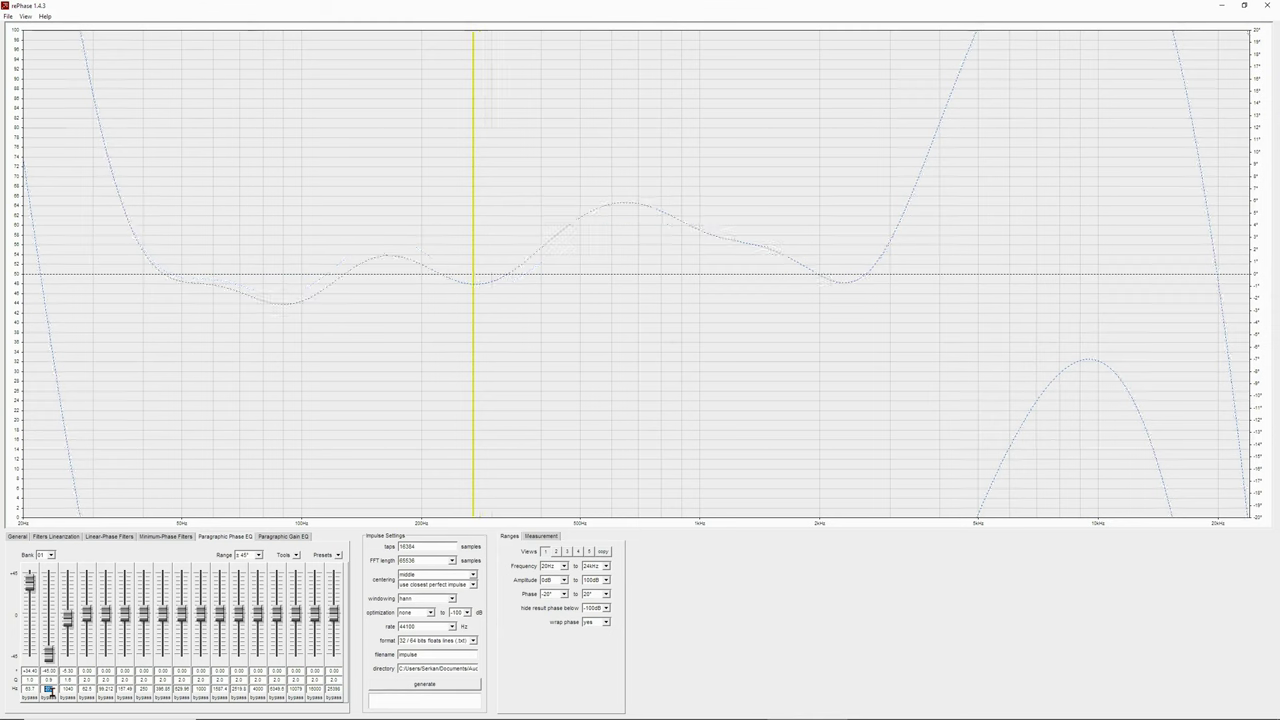
scroll(49, 689, up, 2)
scroll(49, 689, down, 3)
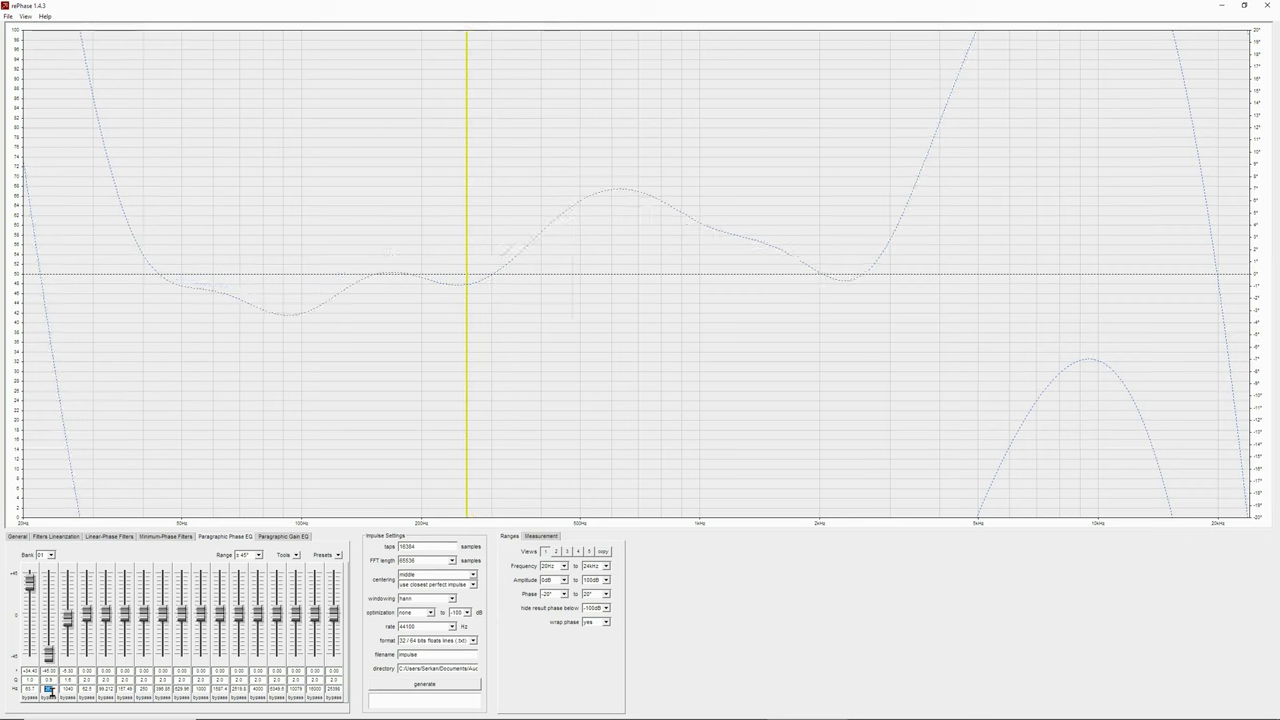
scroll(49, 689, up, 1)
scroll(49, 689, down, 1)
Step: Set band 2's gain to -43.40, move band 1 to 65 Hz, and nudge its gain up
double_click(28, 670)
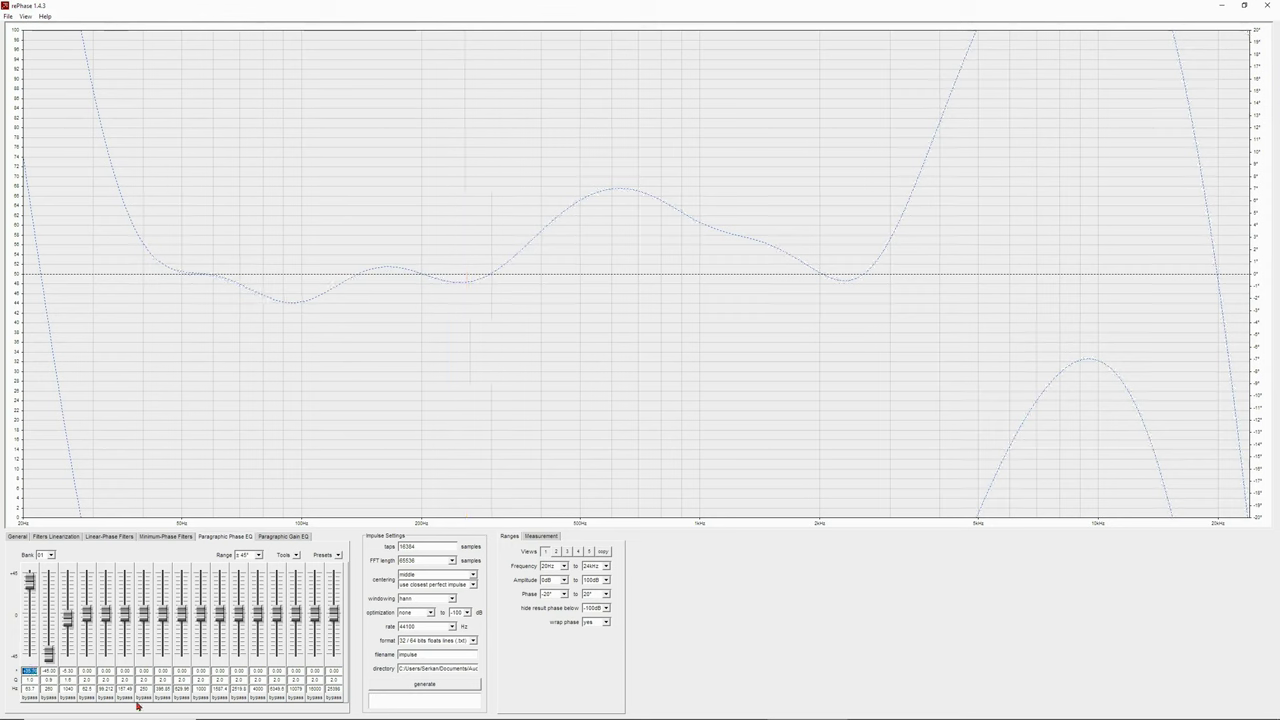
double_click(48, 671)
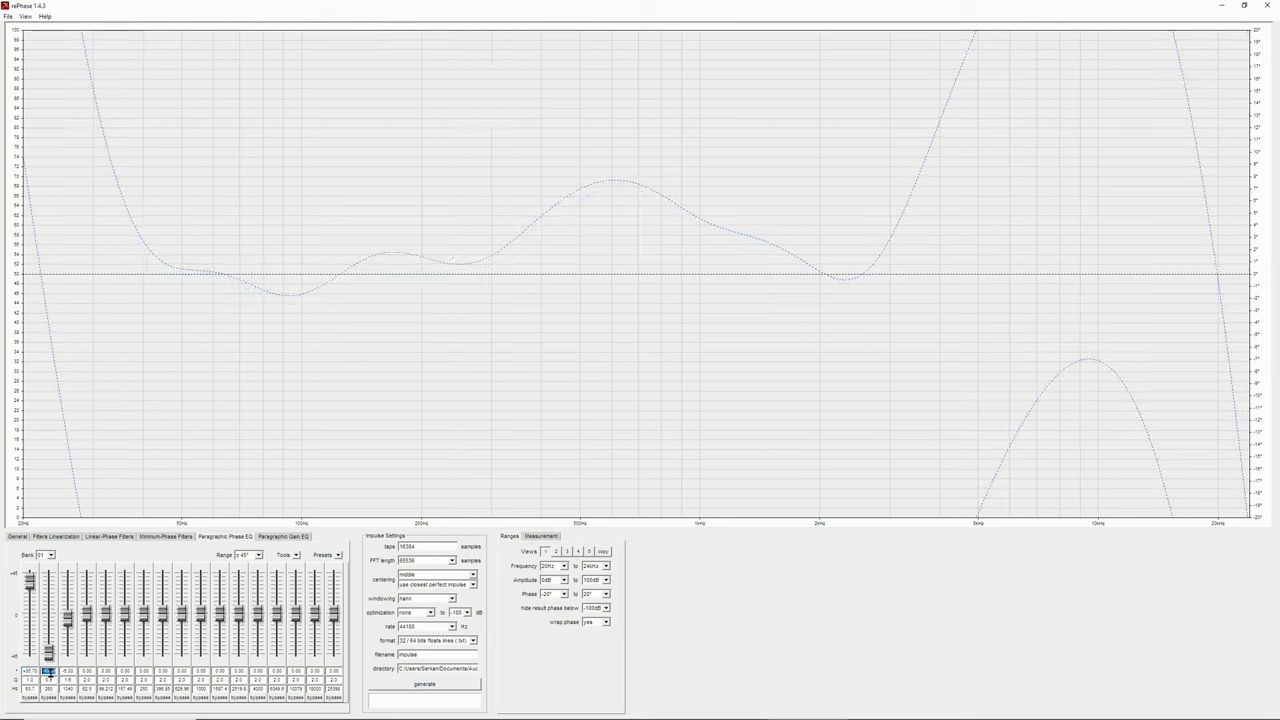
double_click(29, 689)
mouse_move(29, 719)
key(Up)
key(Up)
key(Up)
key(Up)
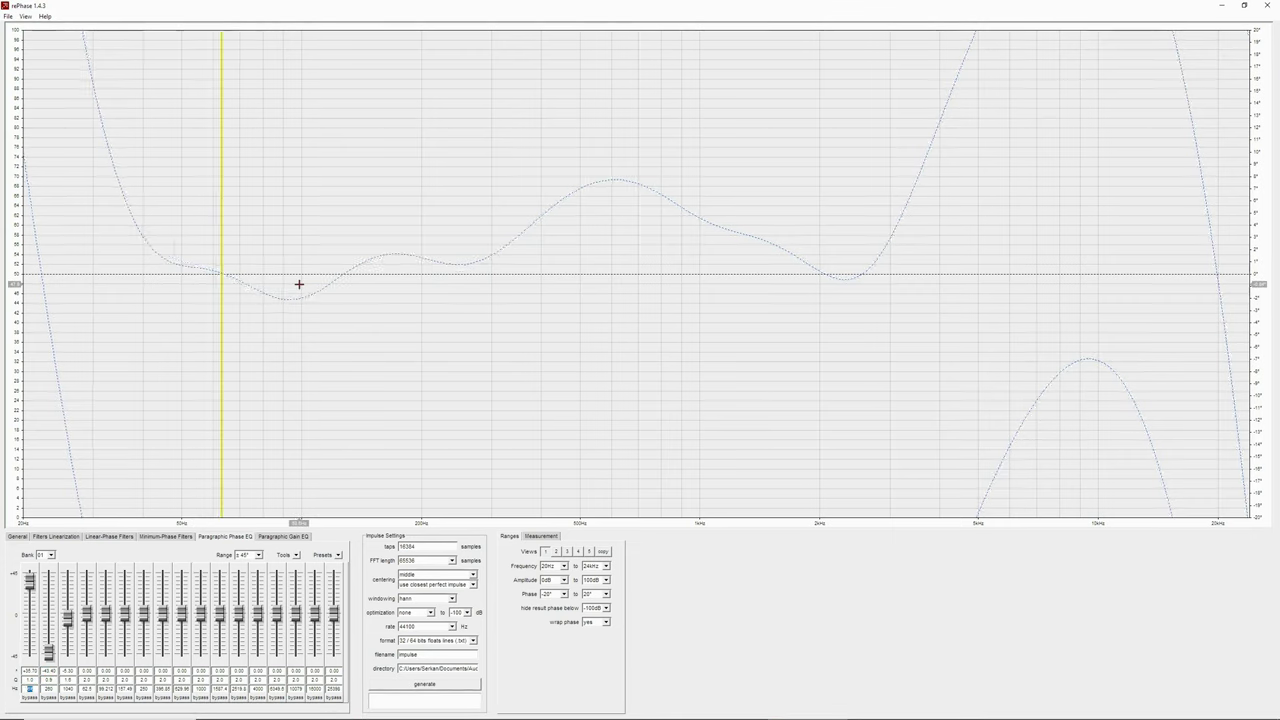
key(Down)
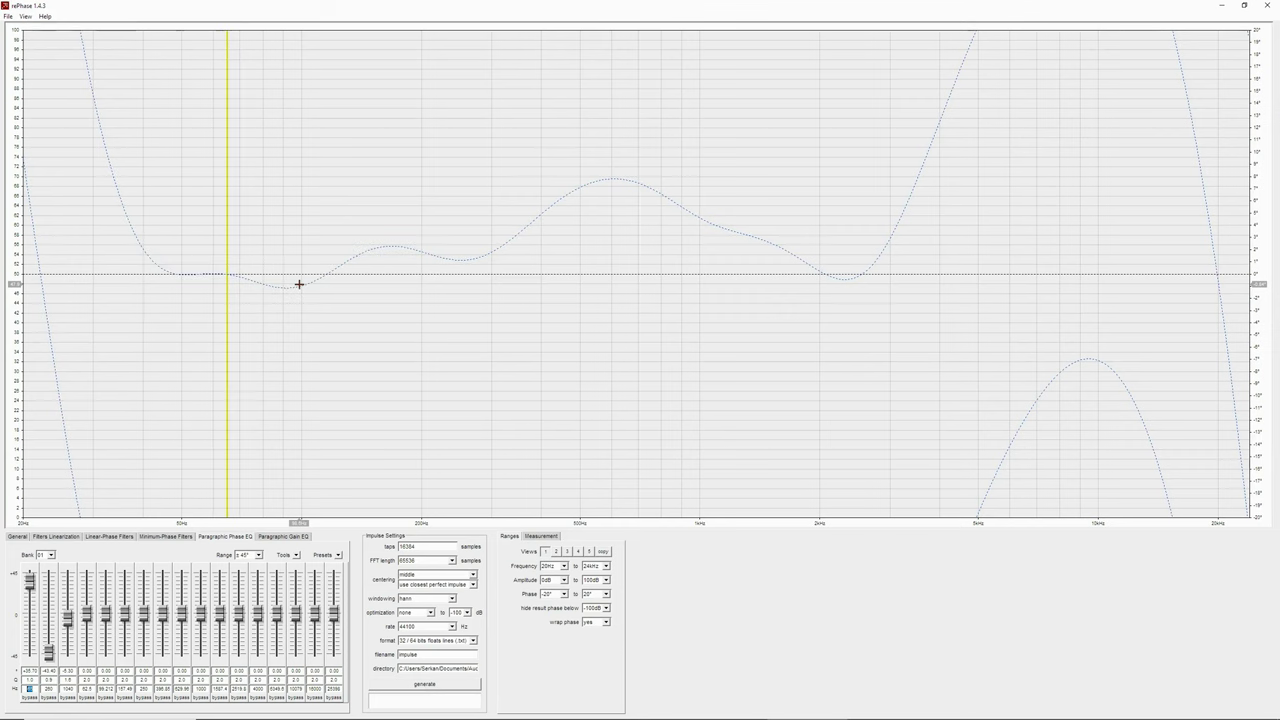
click(29, 671)
key(Up)
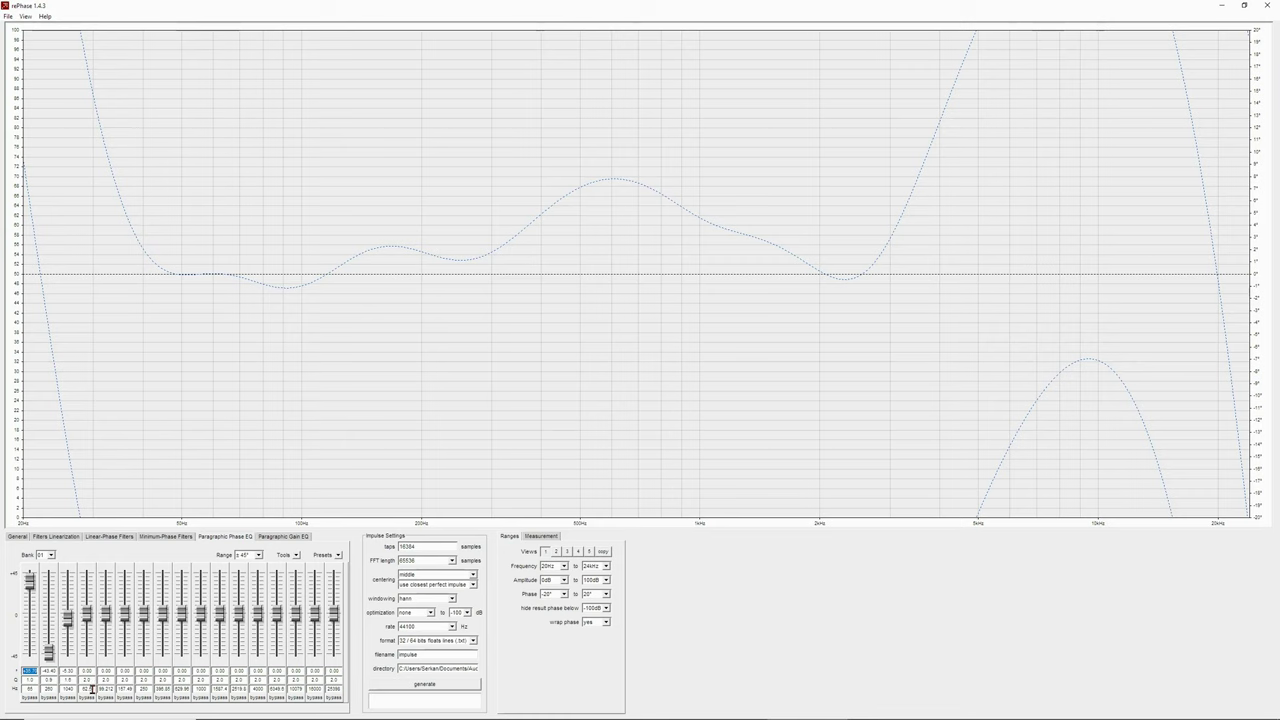
Step: Retune band 4 near 645 Hz with a small negative gain and adjusted Q
click(91, 689)
drag(87, 612, 88, 618)
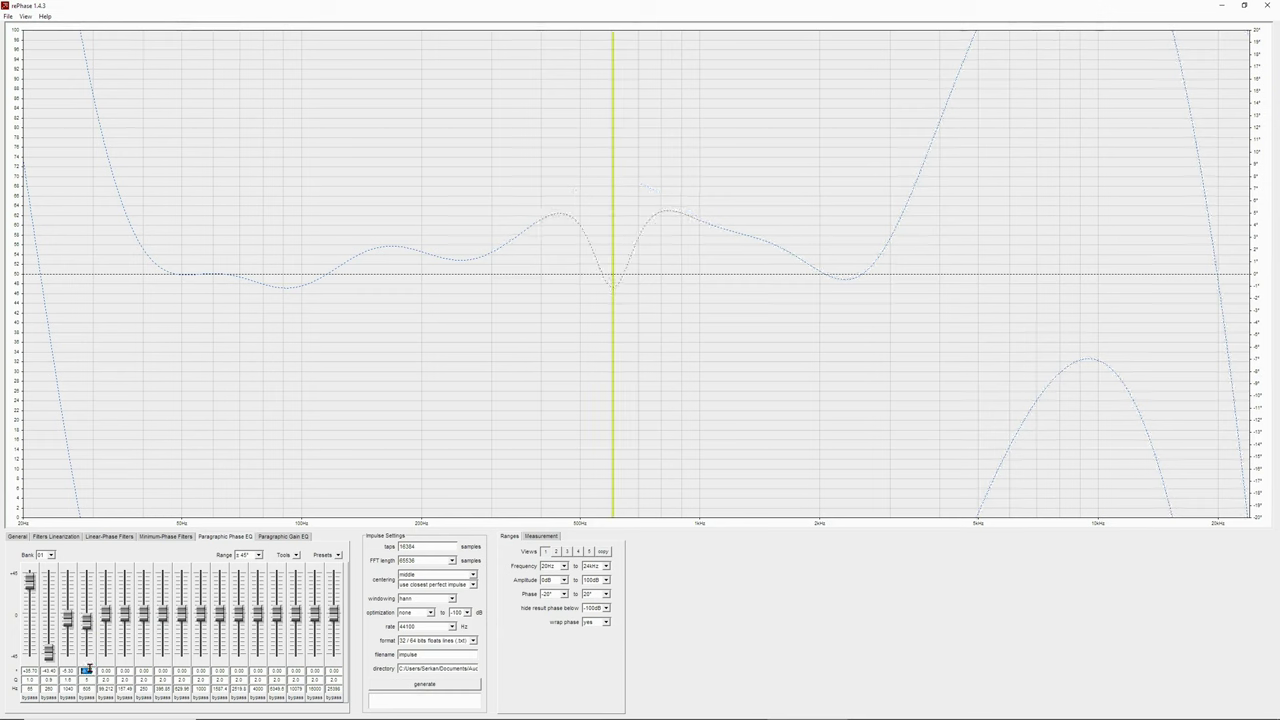
scroll(87, 670, up, 2)
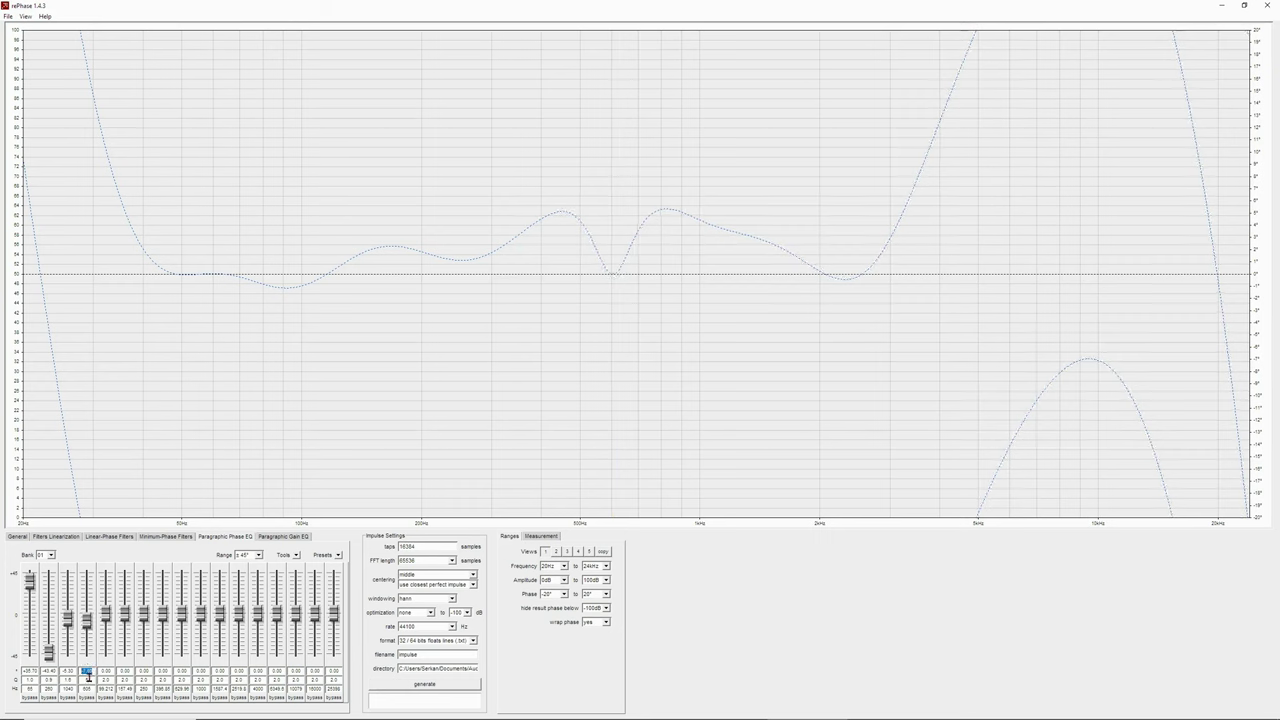
scroll(88, 678, down, 3)
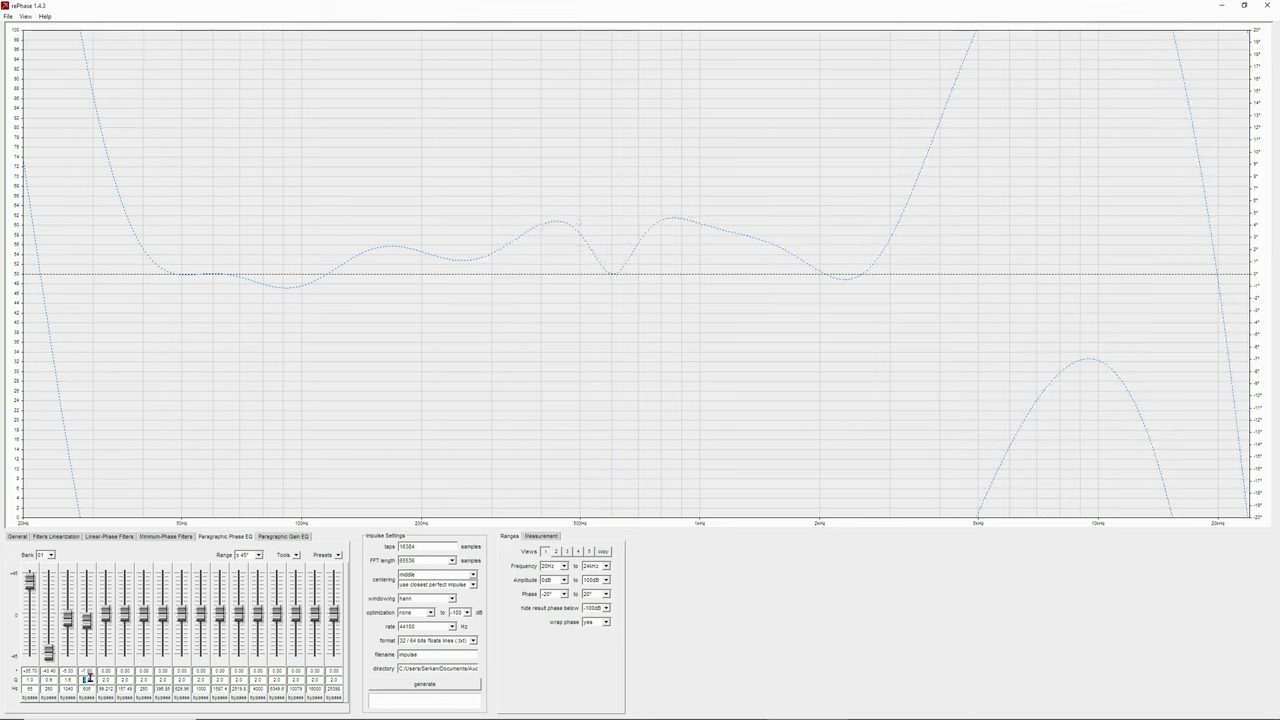
scroll(88, 678, down, 2)
scroll(88, 678, down, 4)
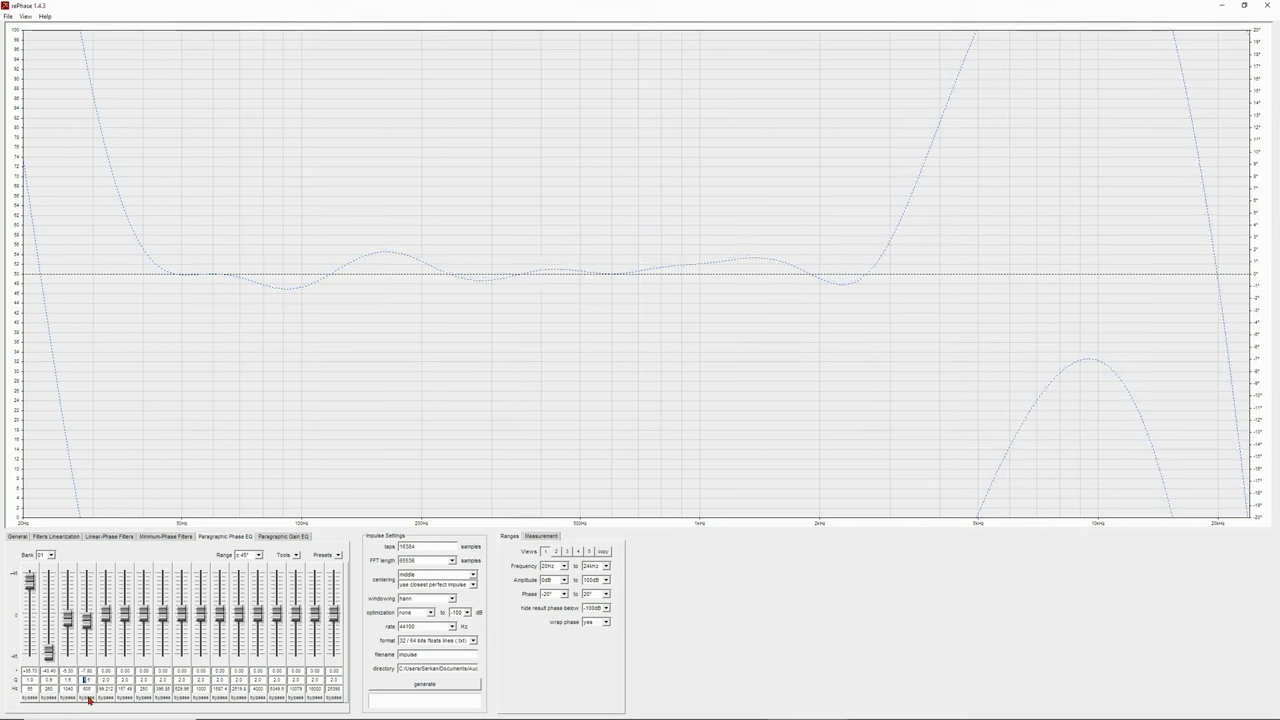
scroll(88, 690, up, 3)
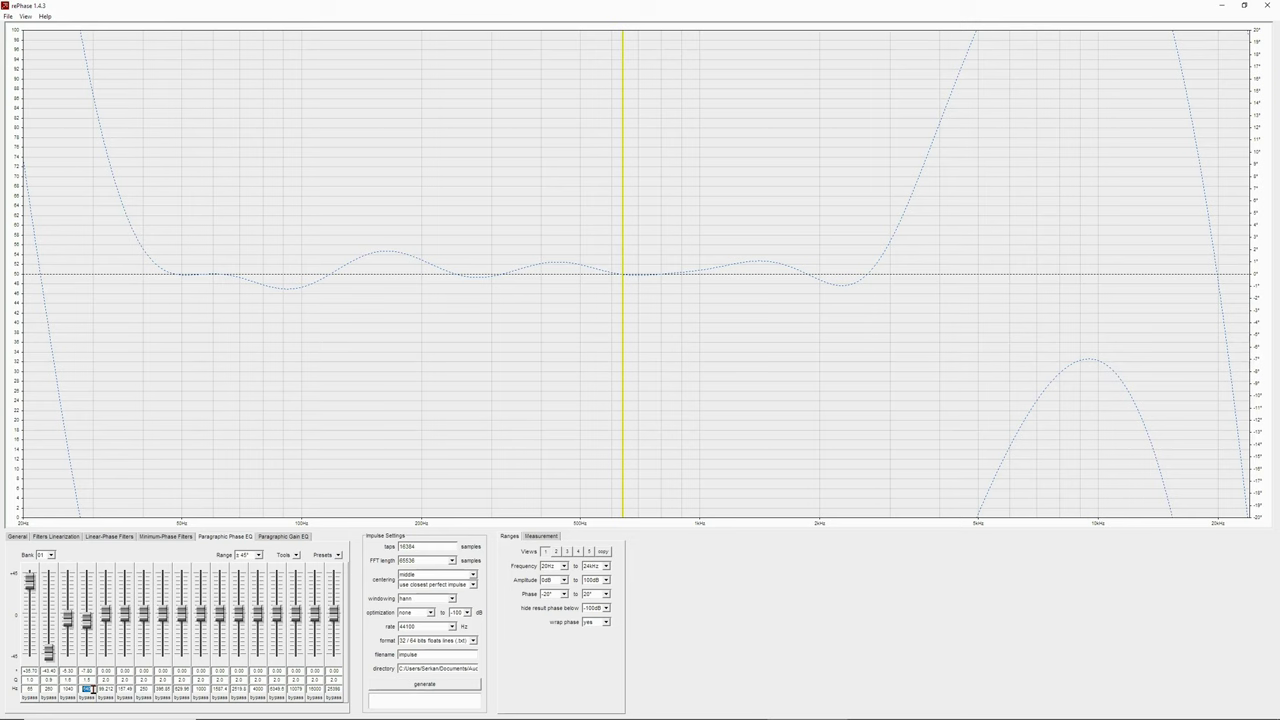
scroll(91, 689, up, 1)
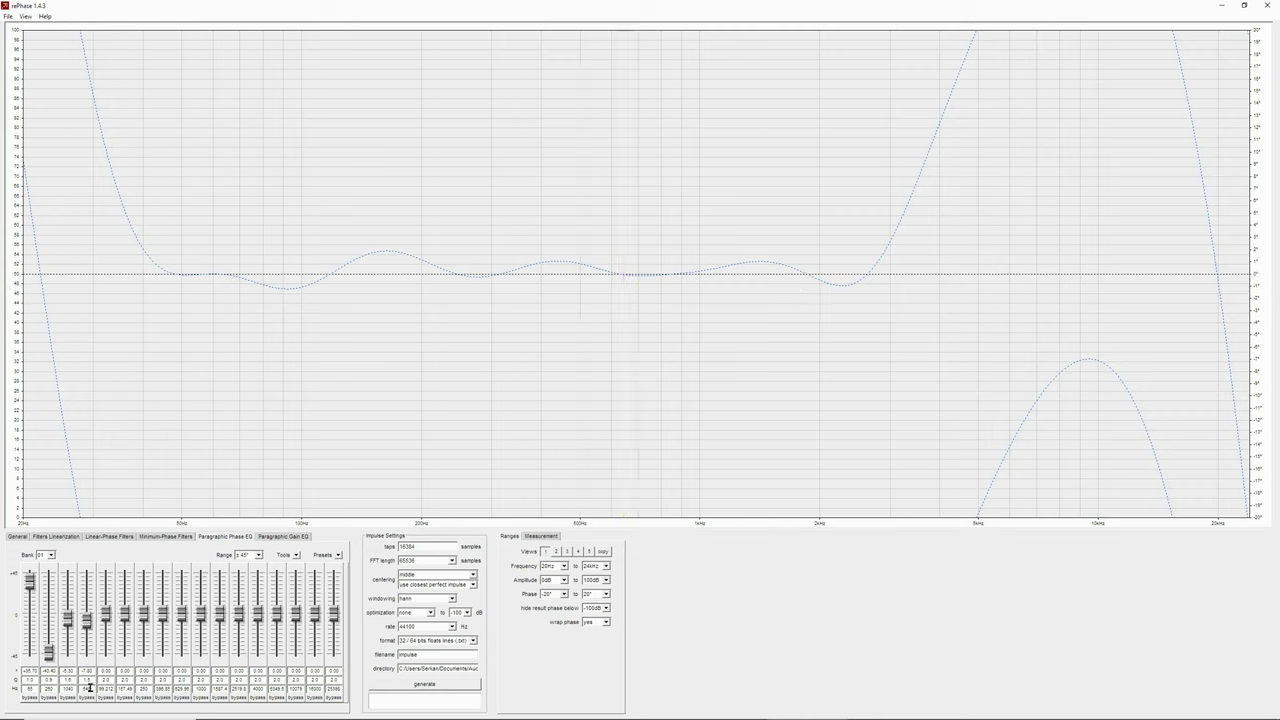
key(Up)
key(Up)
key(Up)
key(Up)
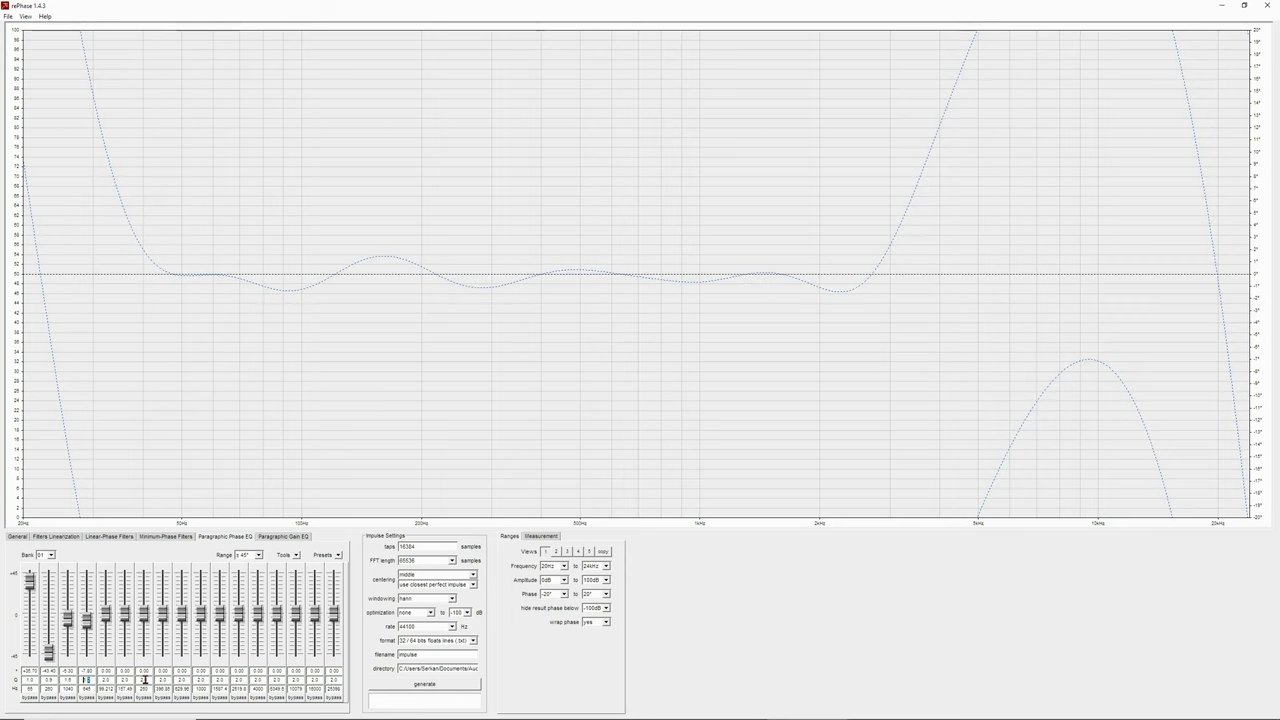
Step: Nudge the gains of bands 4, 2 and 1, taking band 2 to about -43.7
click(86, 670)
key(Up)
key(Up)
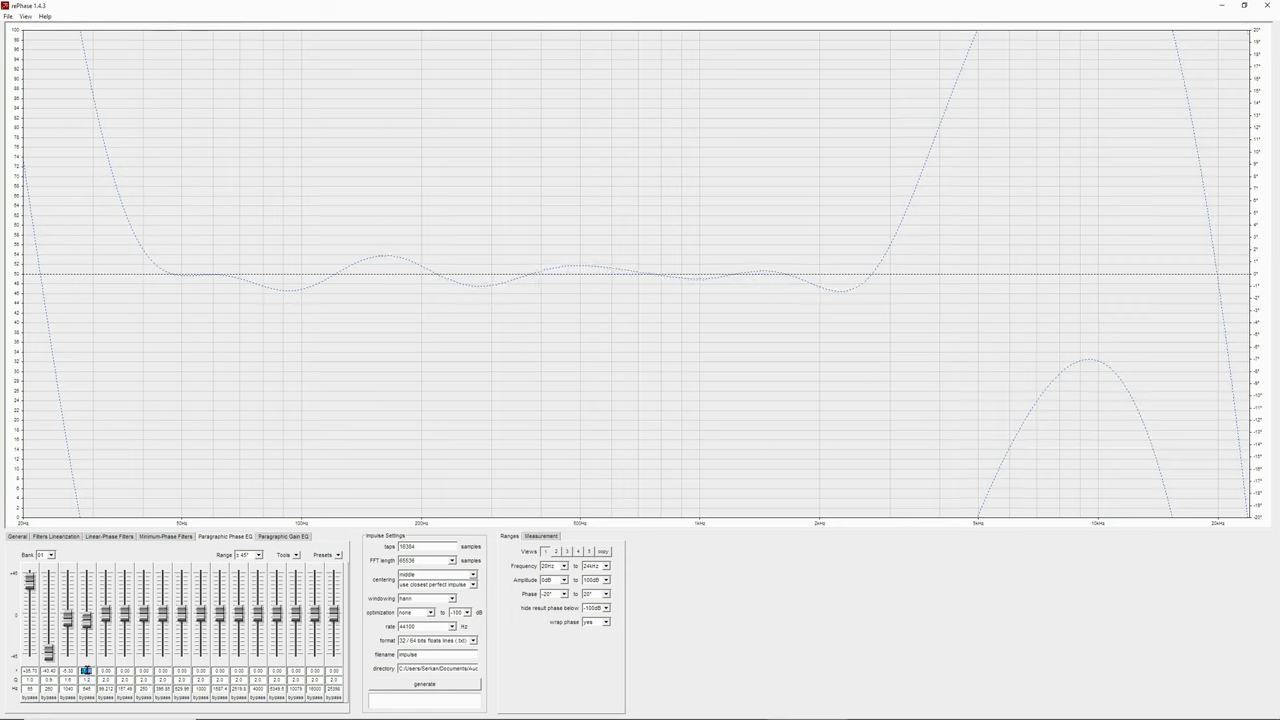
key(Up)
key(Up)
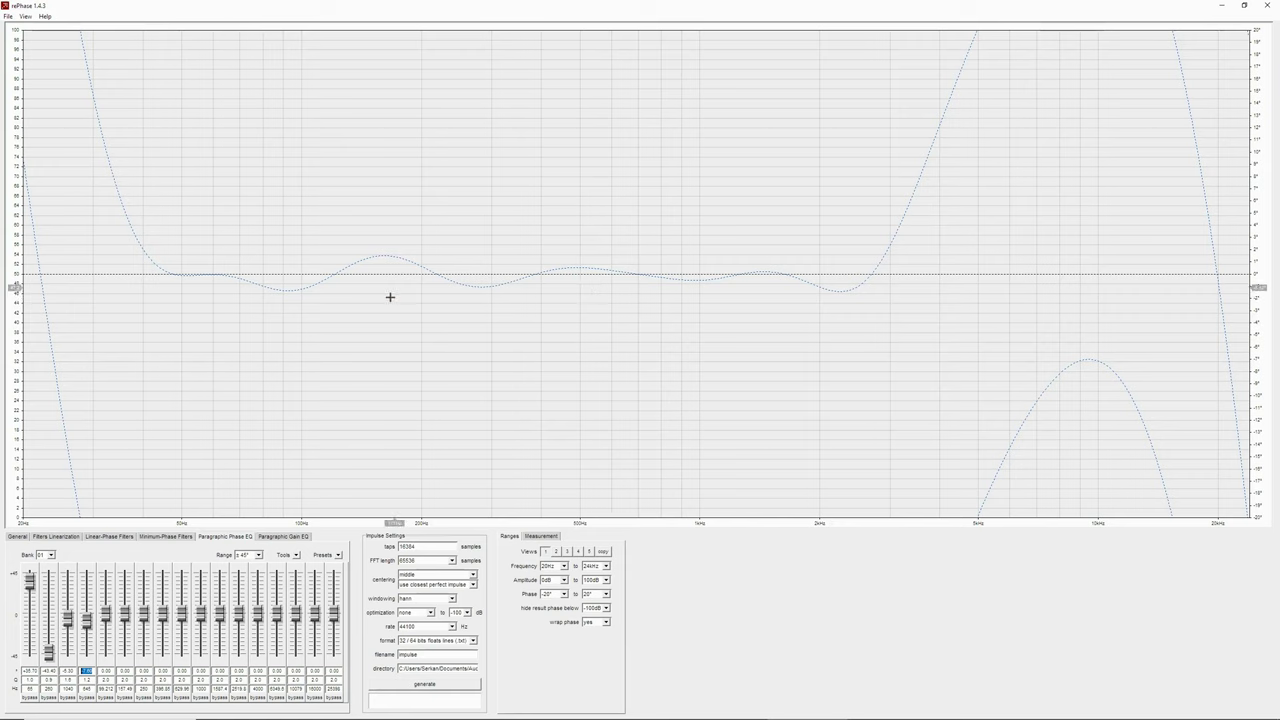
click(48, 671)
key(Up)
key(Up)
key(Up)
key(Up)
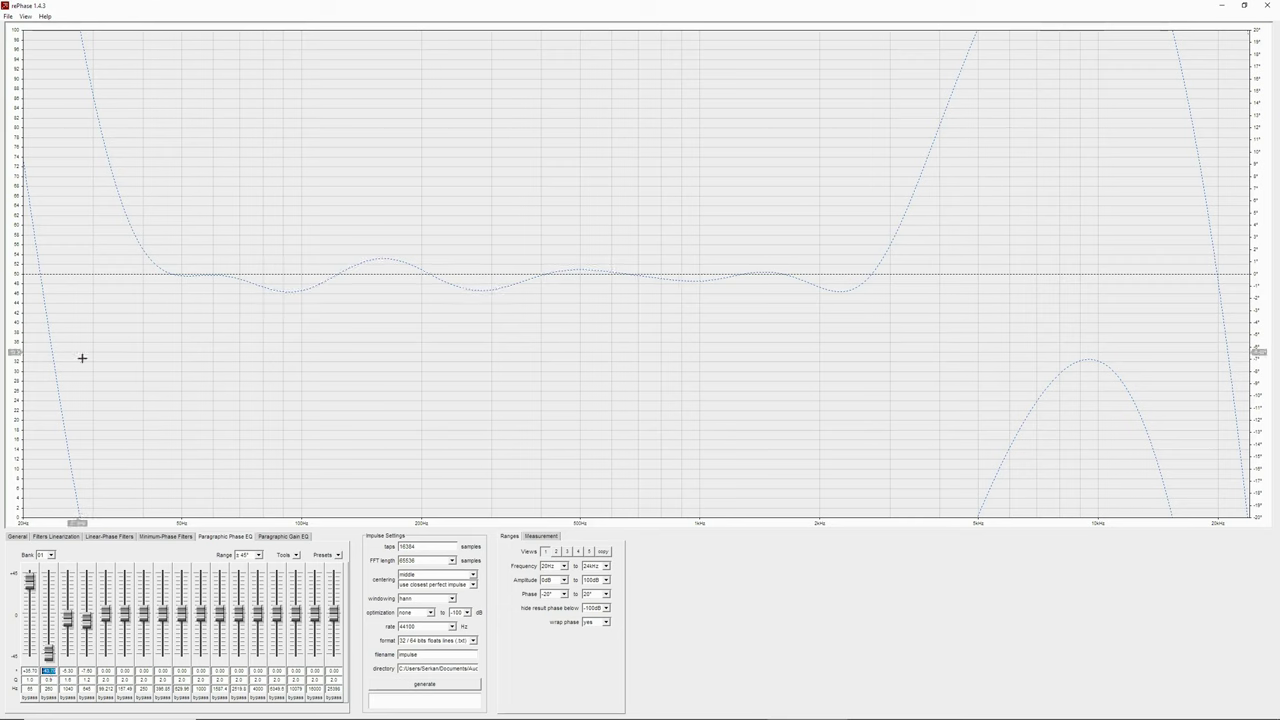
click(28, 672)
key(Up)
key(Up)
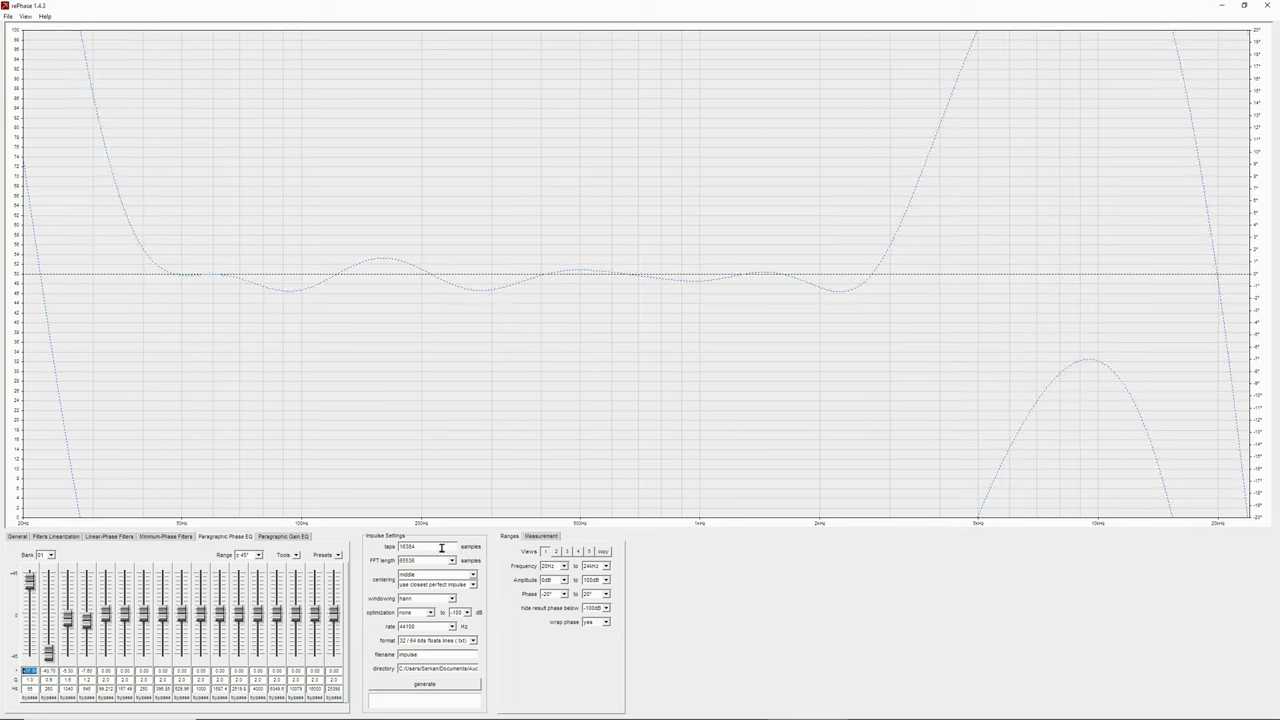
Step: Sort the bands by ascending frequency with active points first, then lower band 3's gain
click(296, 556)
click(305, 595)
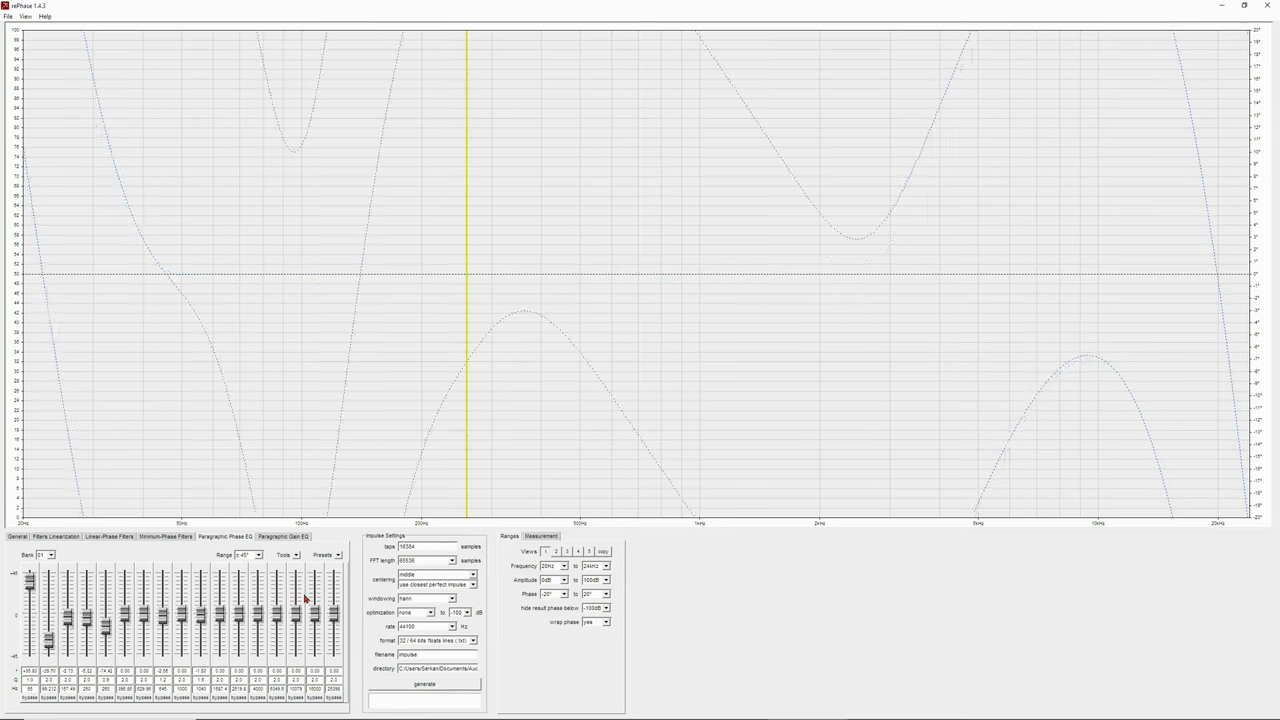
click(288, 555)
click(307, 603)
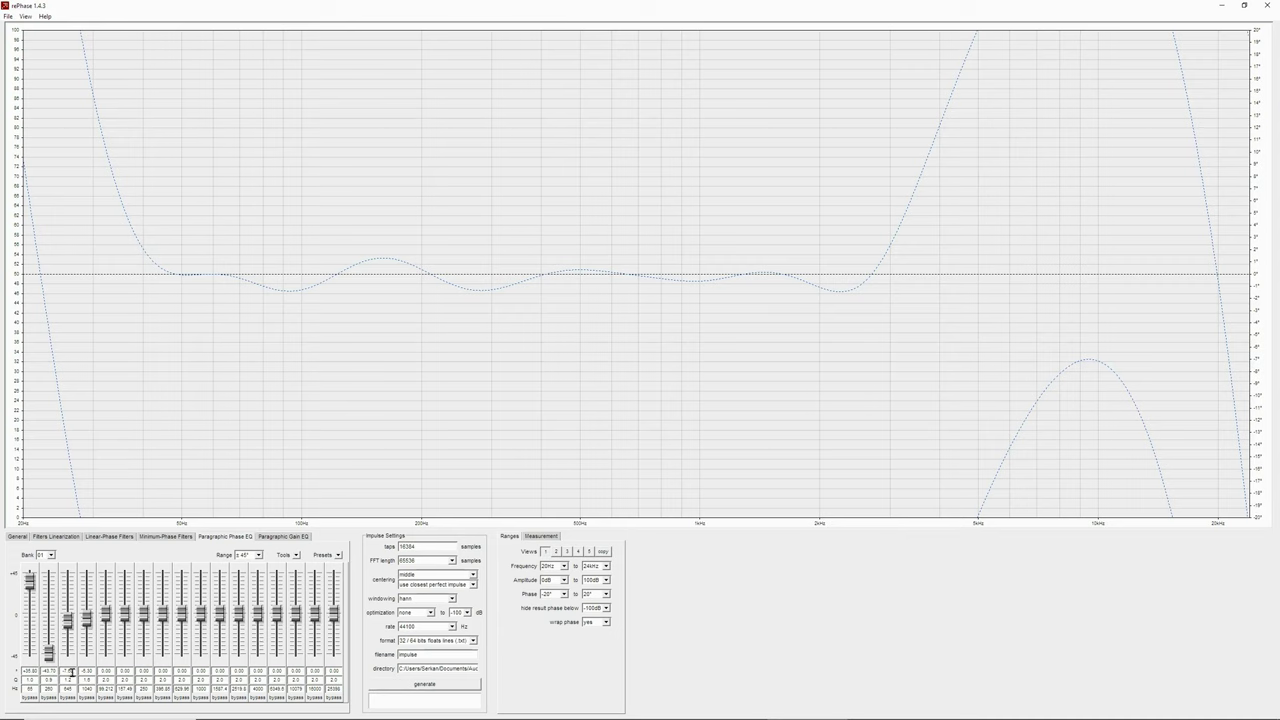
scroll(66, 671, down, 2)
scroll(66, 671, down, 2)
Step: Set band 5's frequency to 161 Hz and its gain to -5
click(105, 689)
key(BackSpace)
click(105, 671)
text(-5)
key(Return)
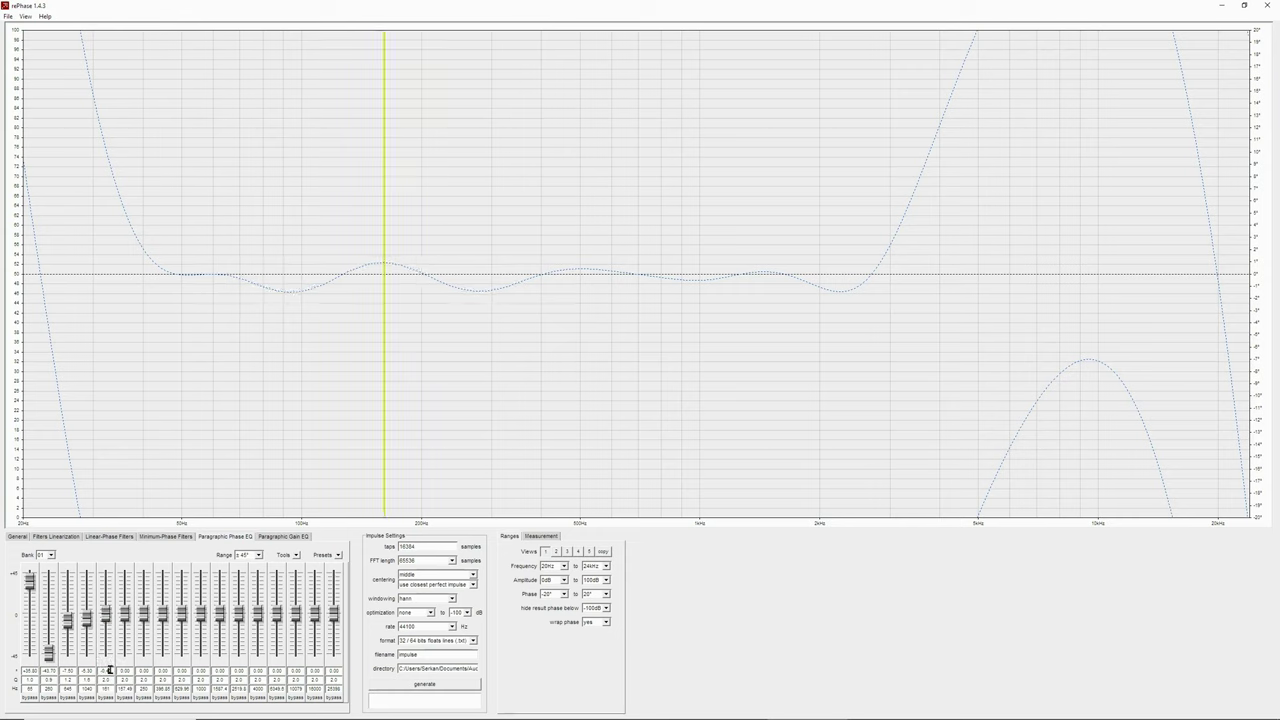
Step: Lower band 5's Q to 0.6
click(106, 680)
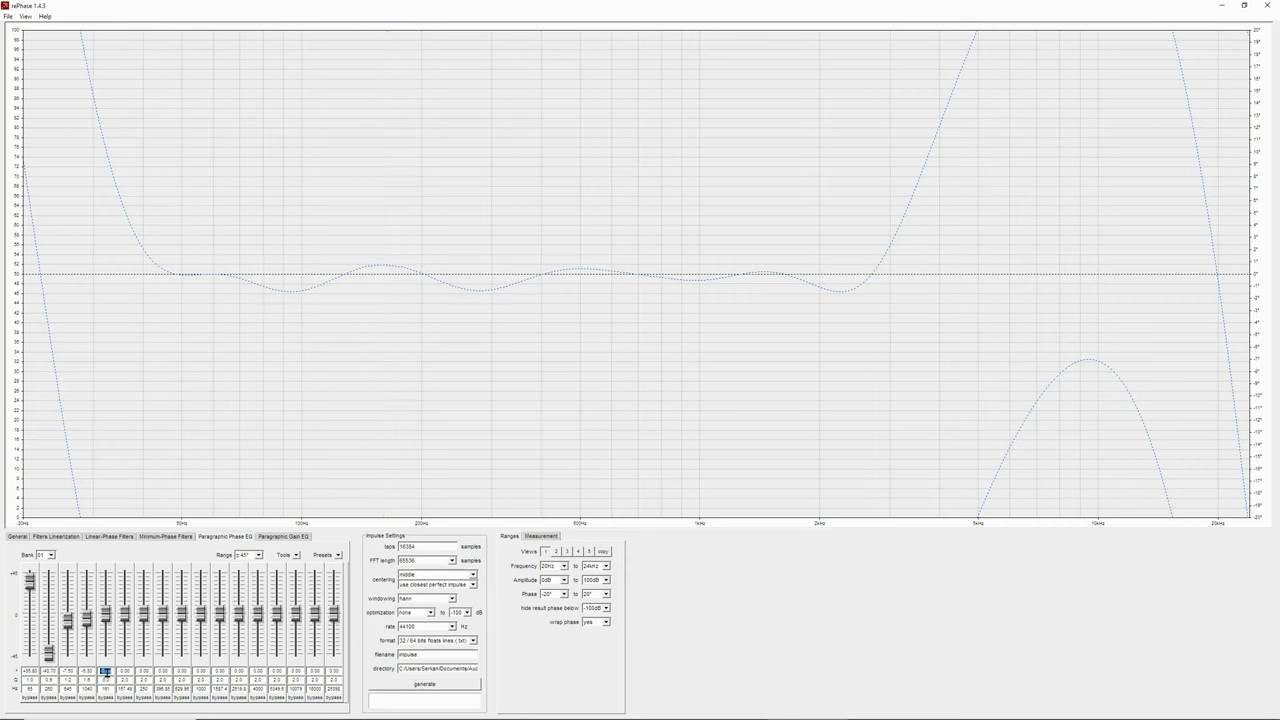
scroll(106, 671, down, 3)
click(105, 680)
text(0.6)
double_click(111, 672)
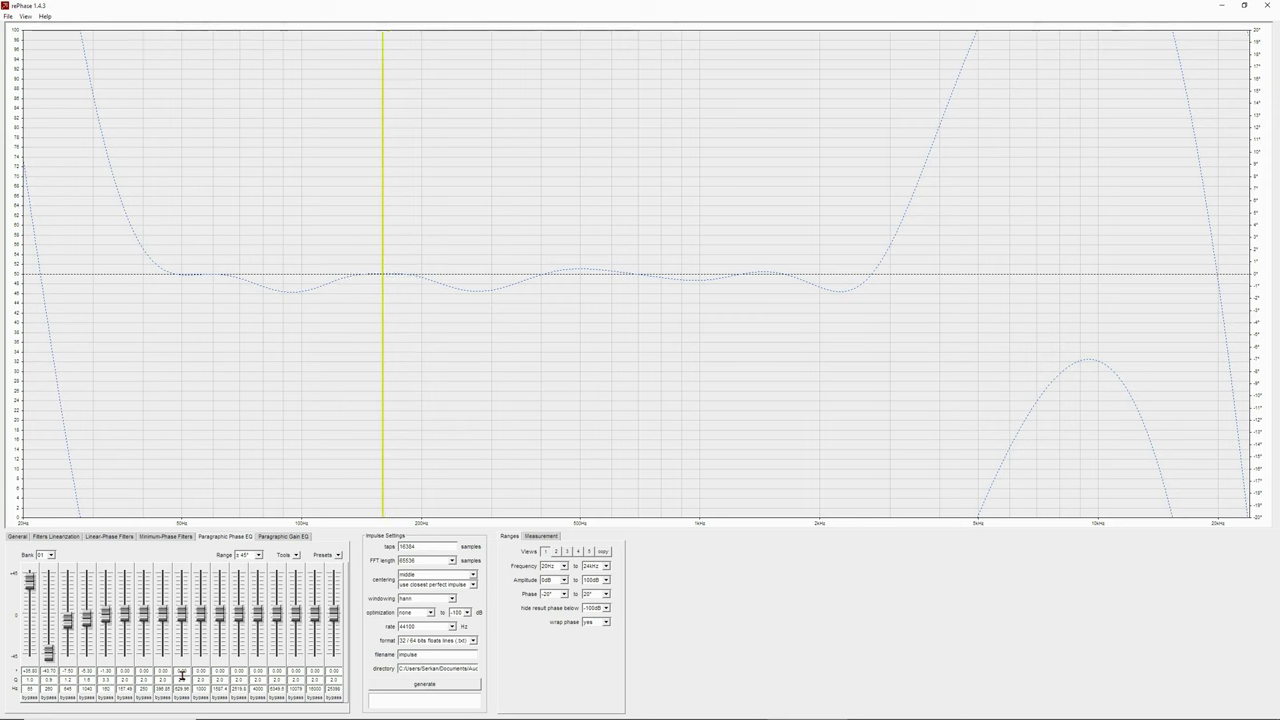
Step: Add band 6 at 274 Hz and shape its gain
double_click(104, 670)
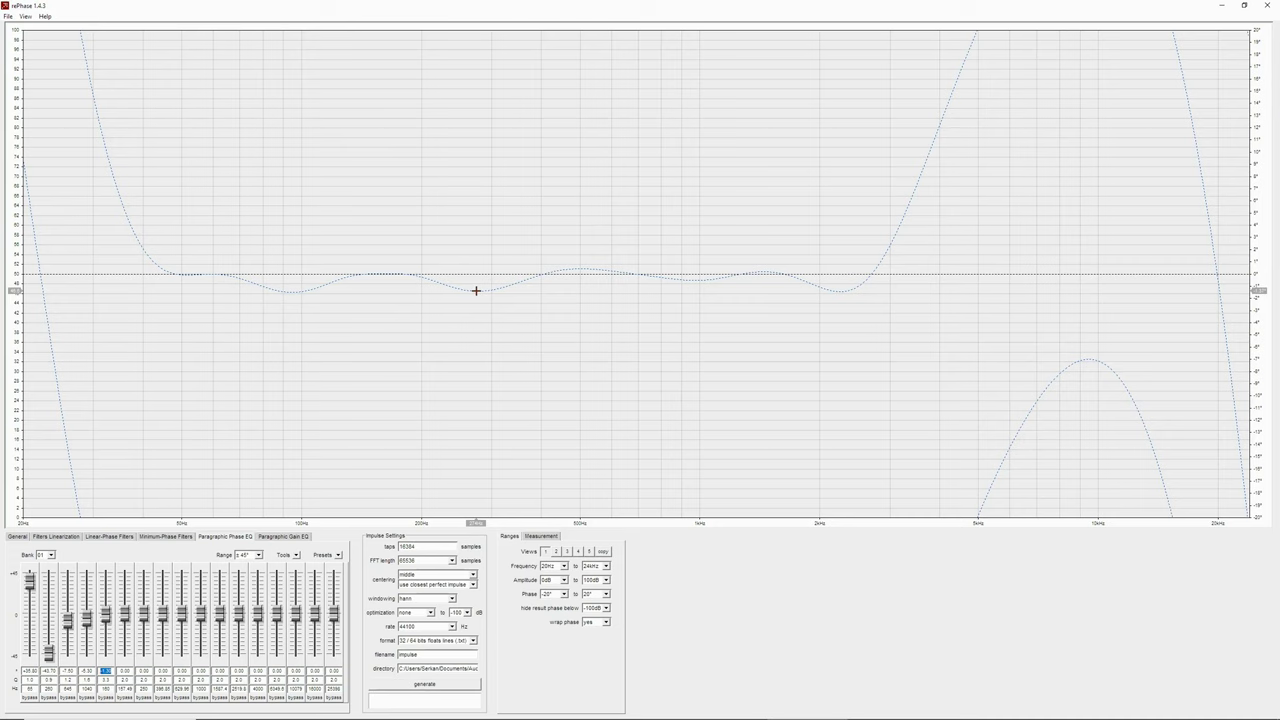
click(126, 689)
text(274)
drag(128, 666, 123, 616)
click(124, 670)
scroll(126, 672, down, 3)
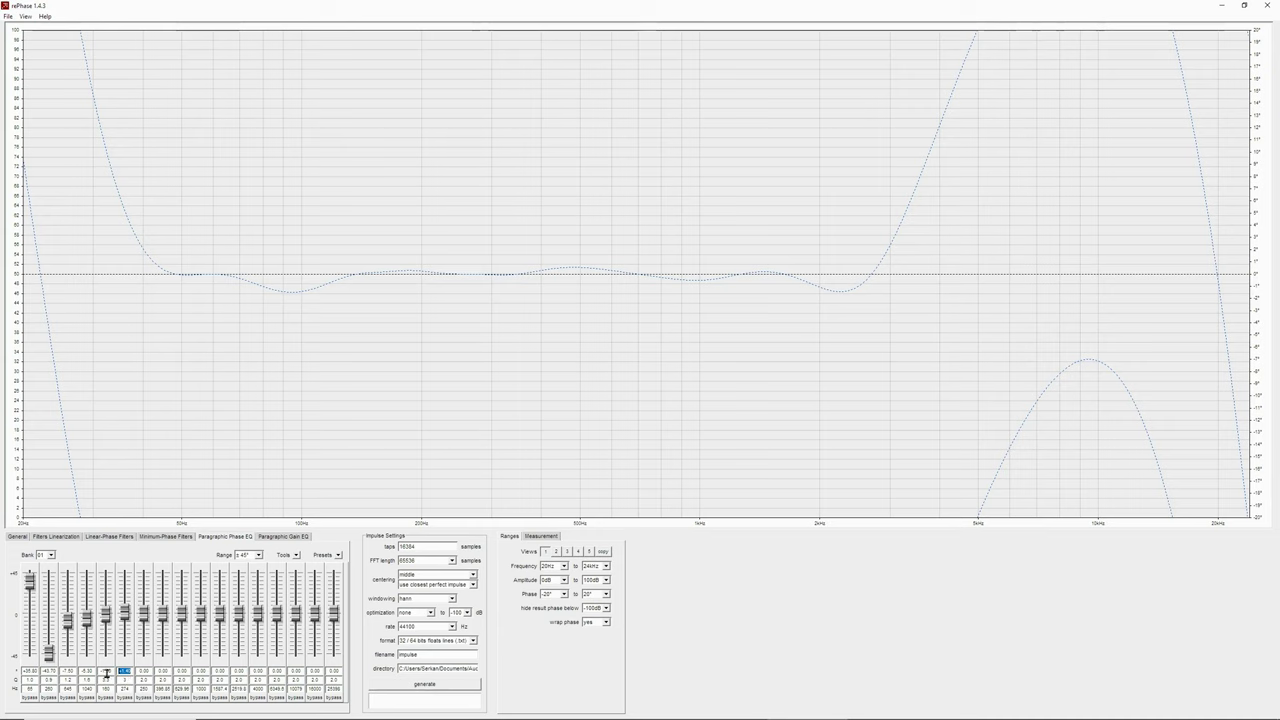
Step: Lower band 5's gain and tune band 7 to about 94 Hz
click(105, 671)
scroll(106, 676, down, 1)
scroll(105, 673, down, 2)
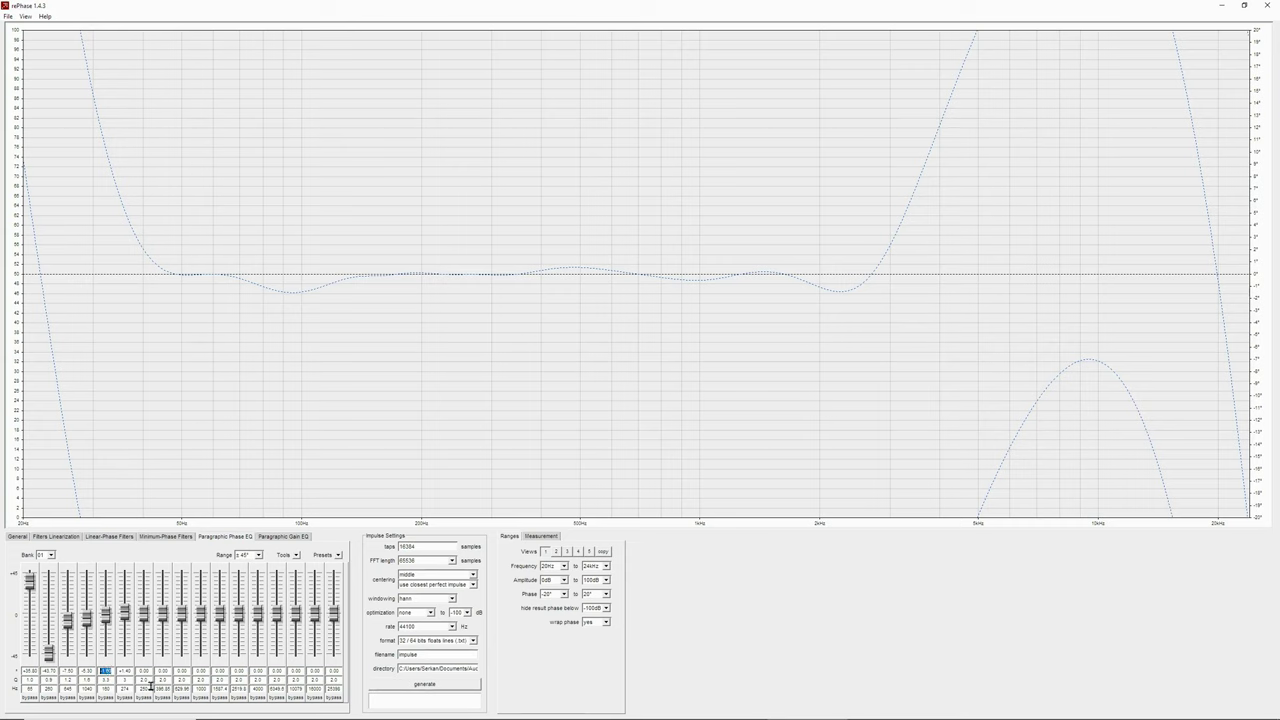
click(144, 688)
scroll(144, 670, up, 2)
scroll(151, 670, up, 1)
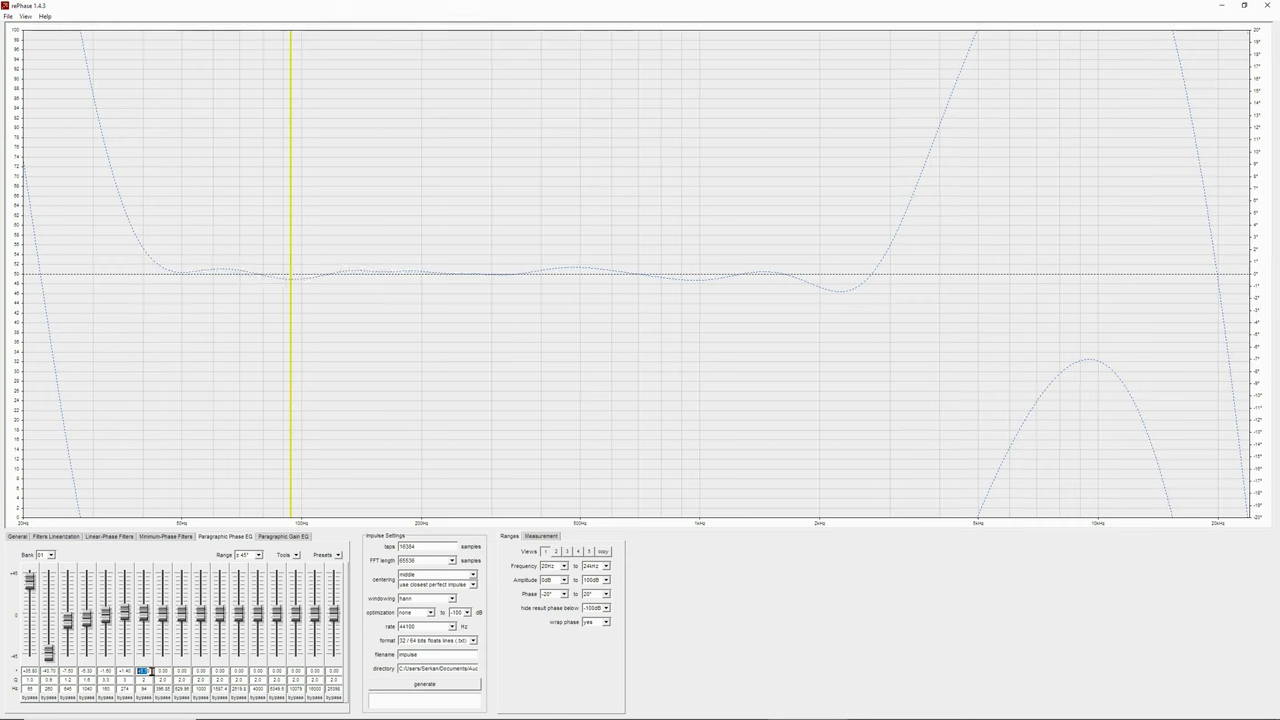
scroll(140, 672, down, 1)
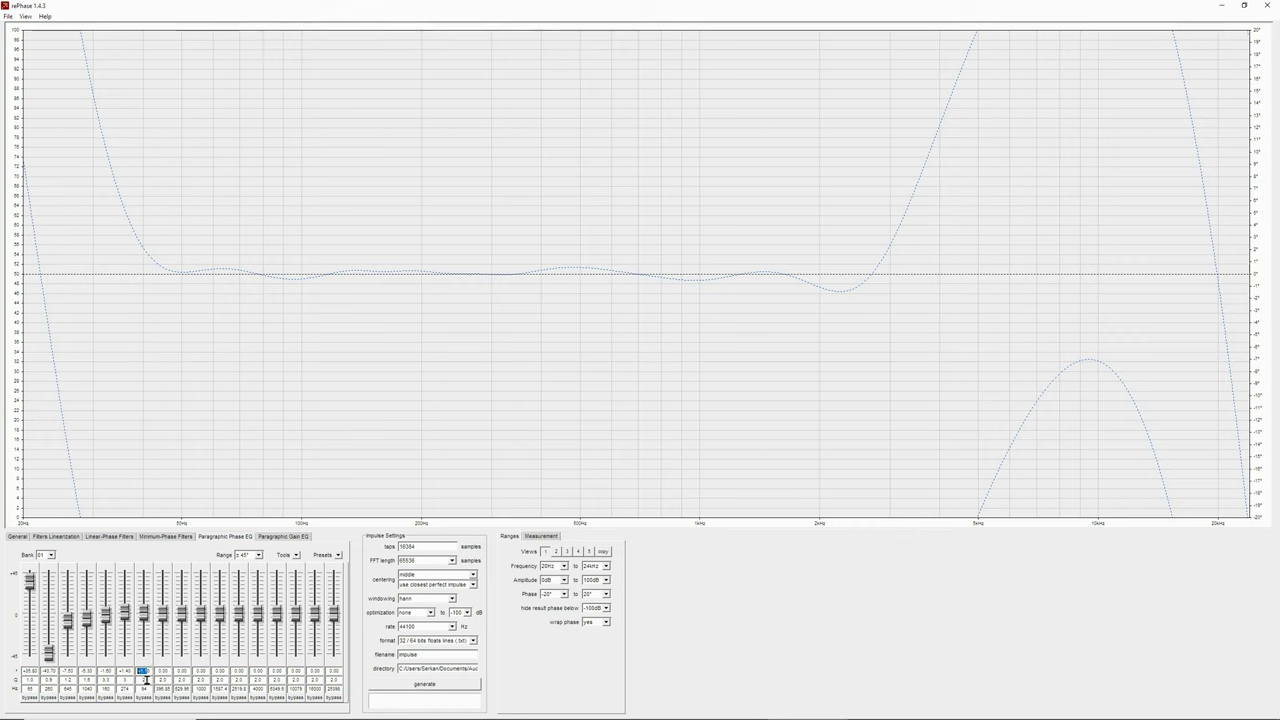
Step: Lower band 1's gain and re-sort bands by ascending frequency, active ones first
click(29, 671)
scroll(29, 671, down, 2)
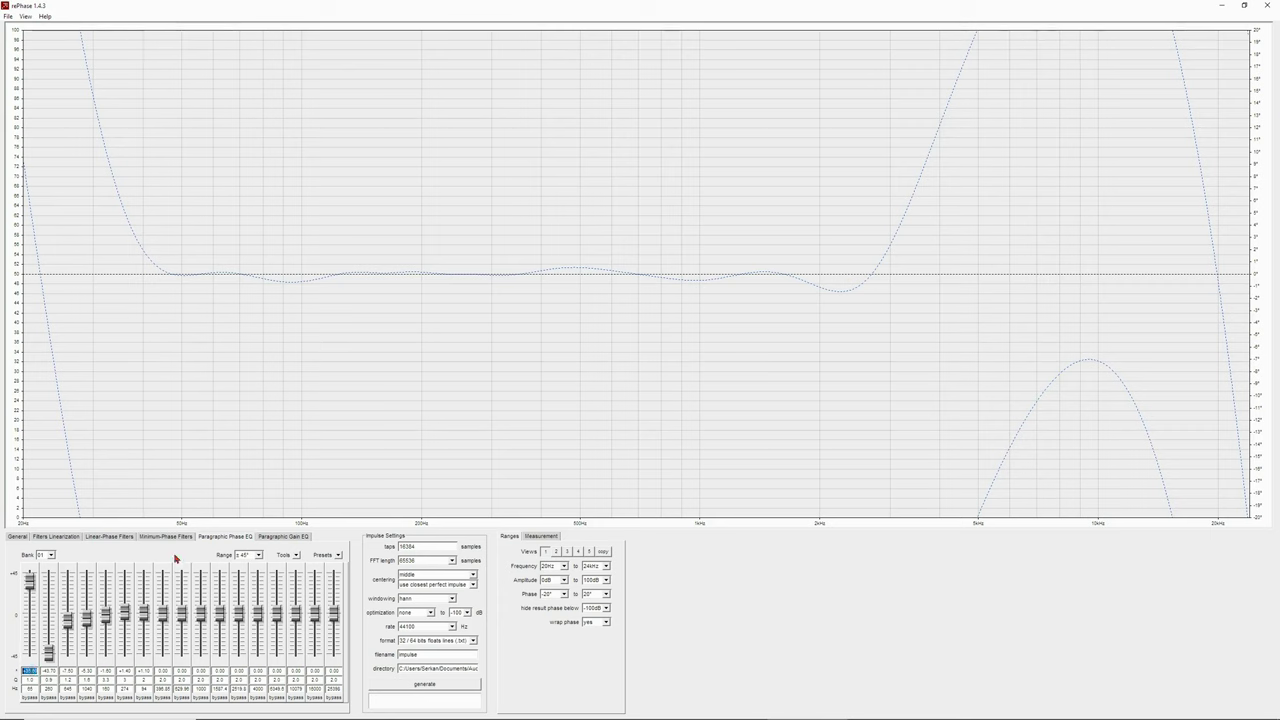
click(296, 555)
click(312, 594)
click(296, 555)
click(307, 602)
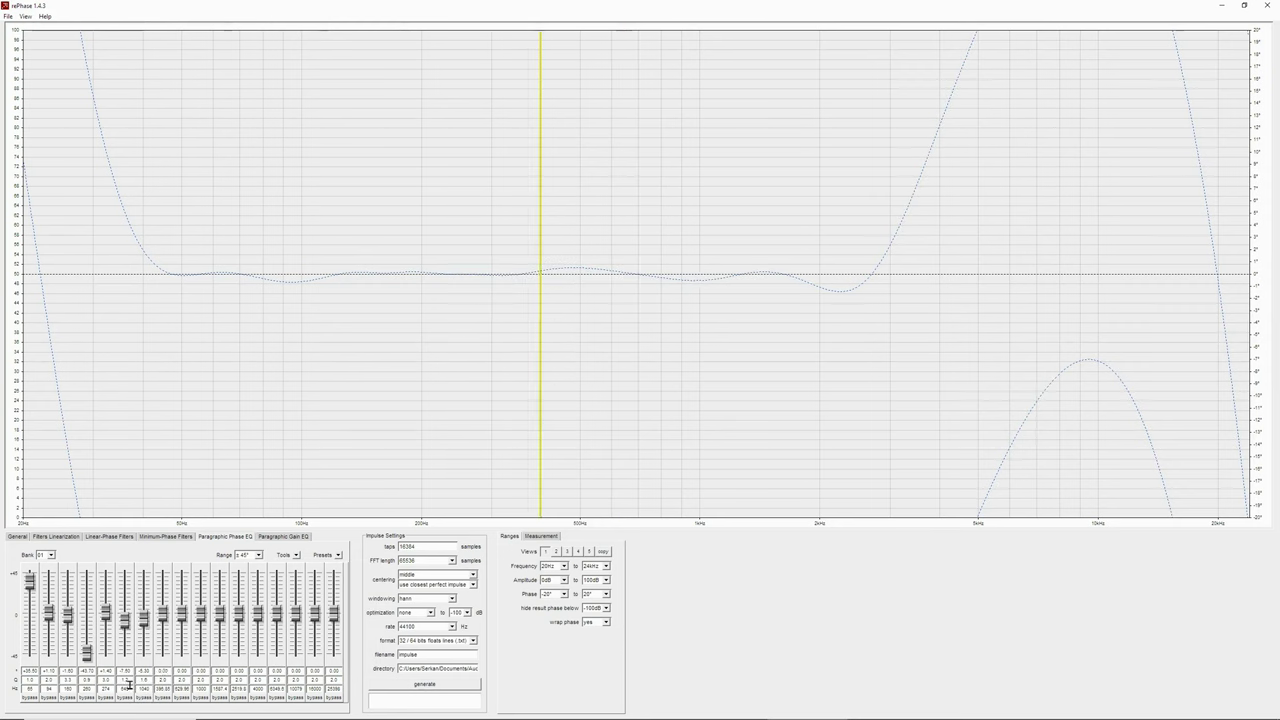
Step: Adjust the gains of bands 2 and 3 and set band 1's Q to 1
click(48, 670)
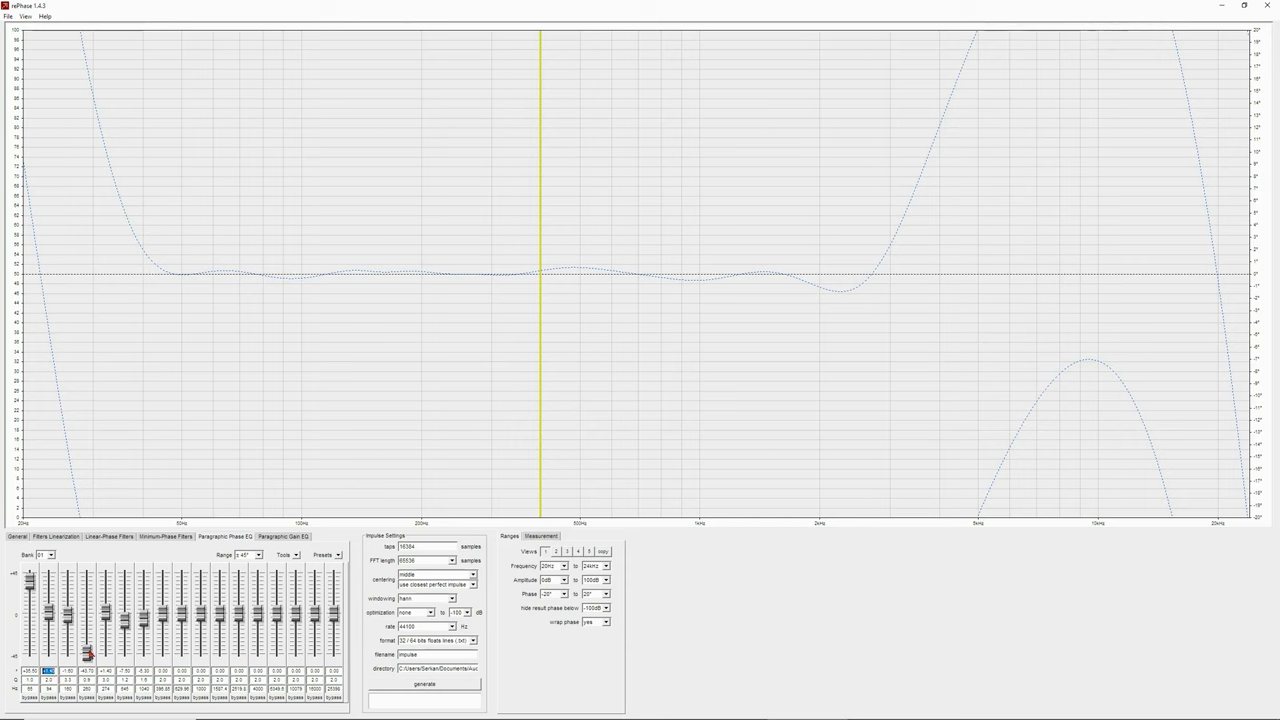
click(67, 670)
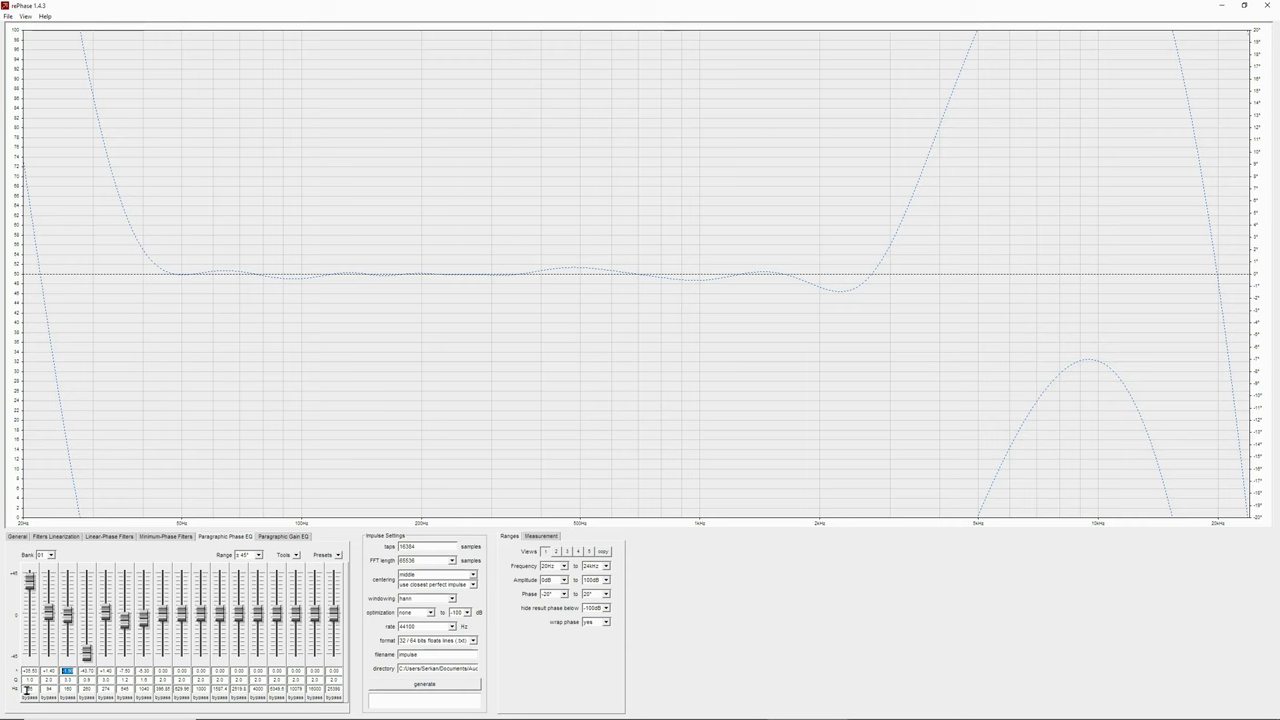
click(30, 680)
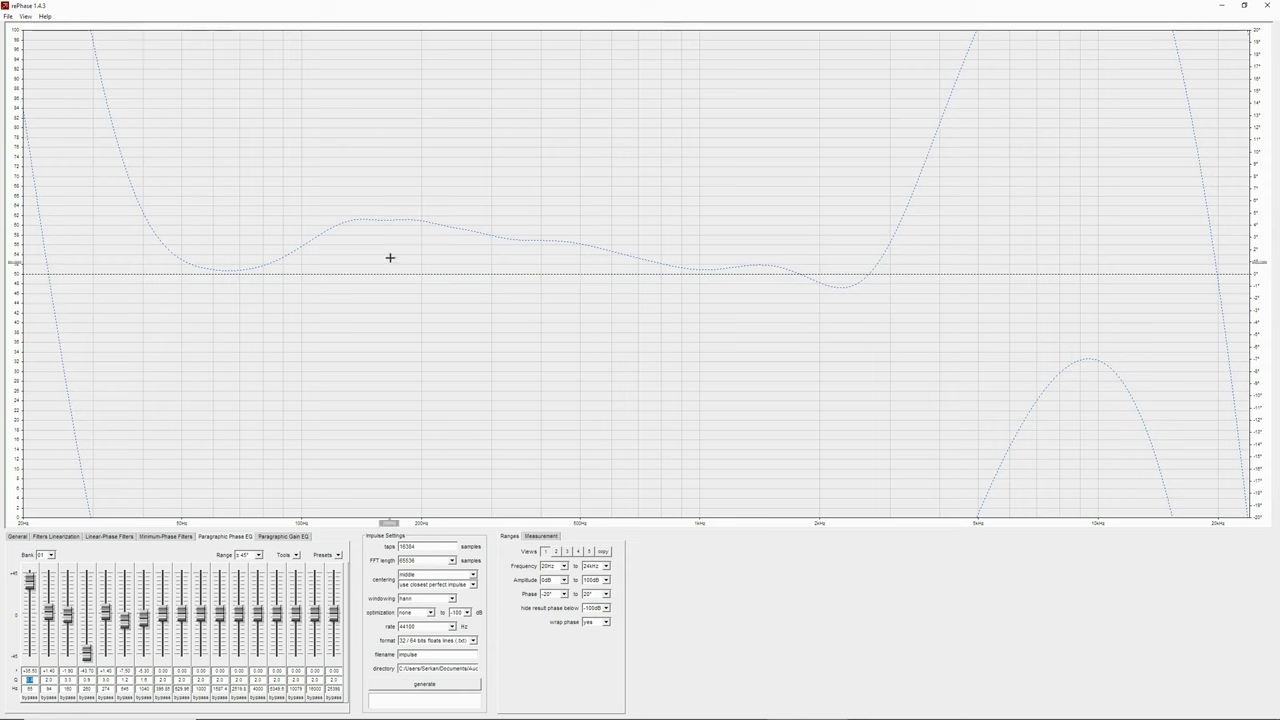
text(1)
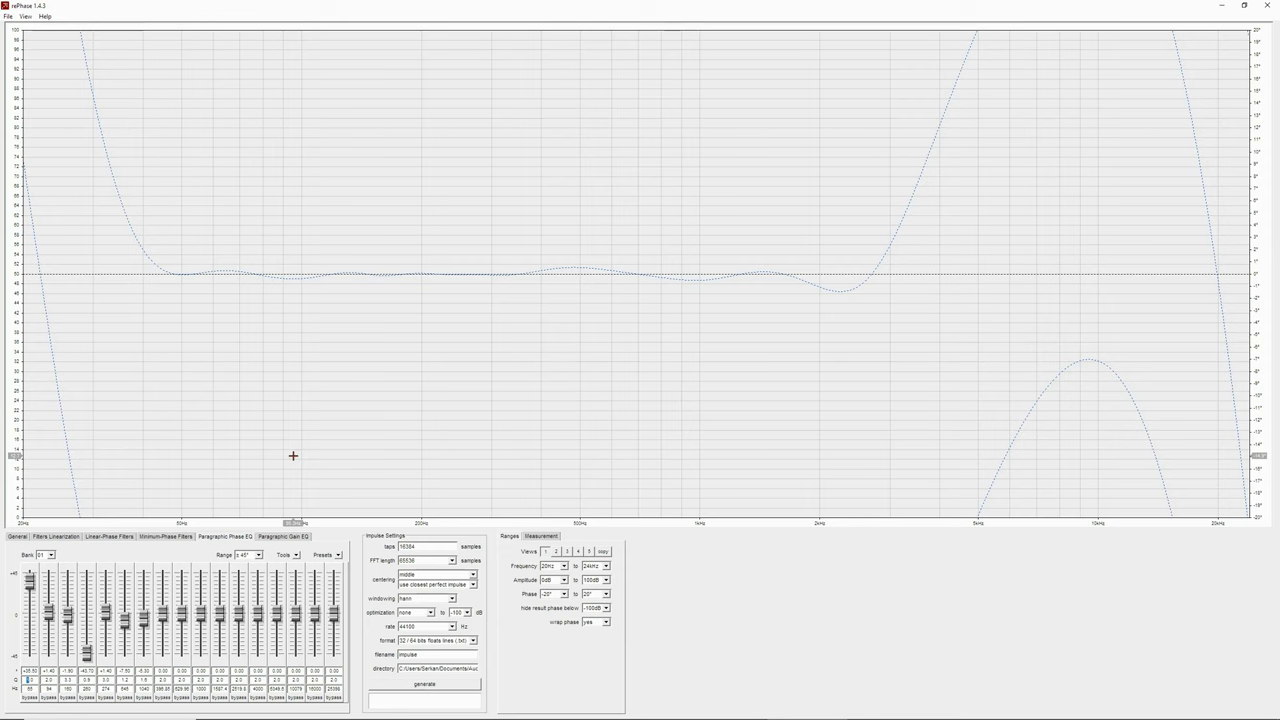
Step: Set the impulse to 131072 taps, 48000 Hz and 32 bits IEEE mono (.wav) format
double_click(432, 549)
text(131072)
click(451, 626)
click(448, 640)
click(474, 640)
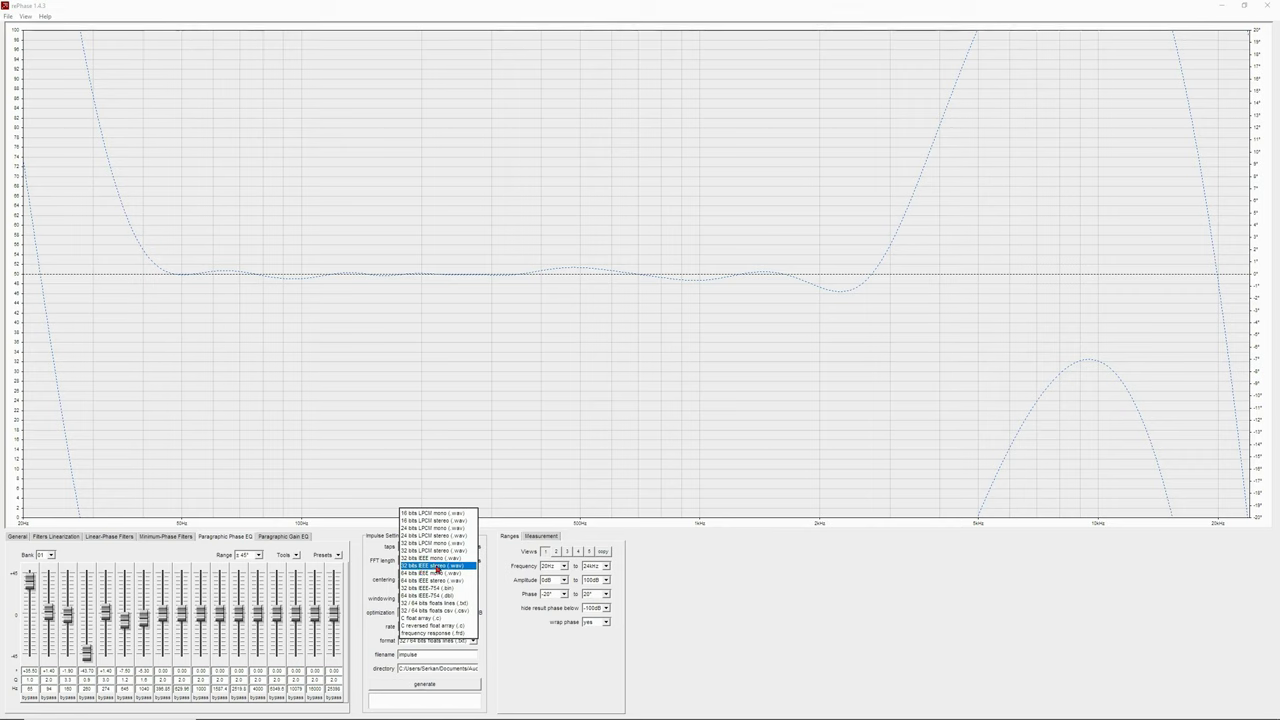
click(437, 567)
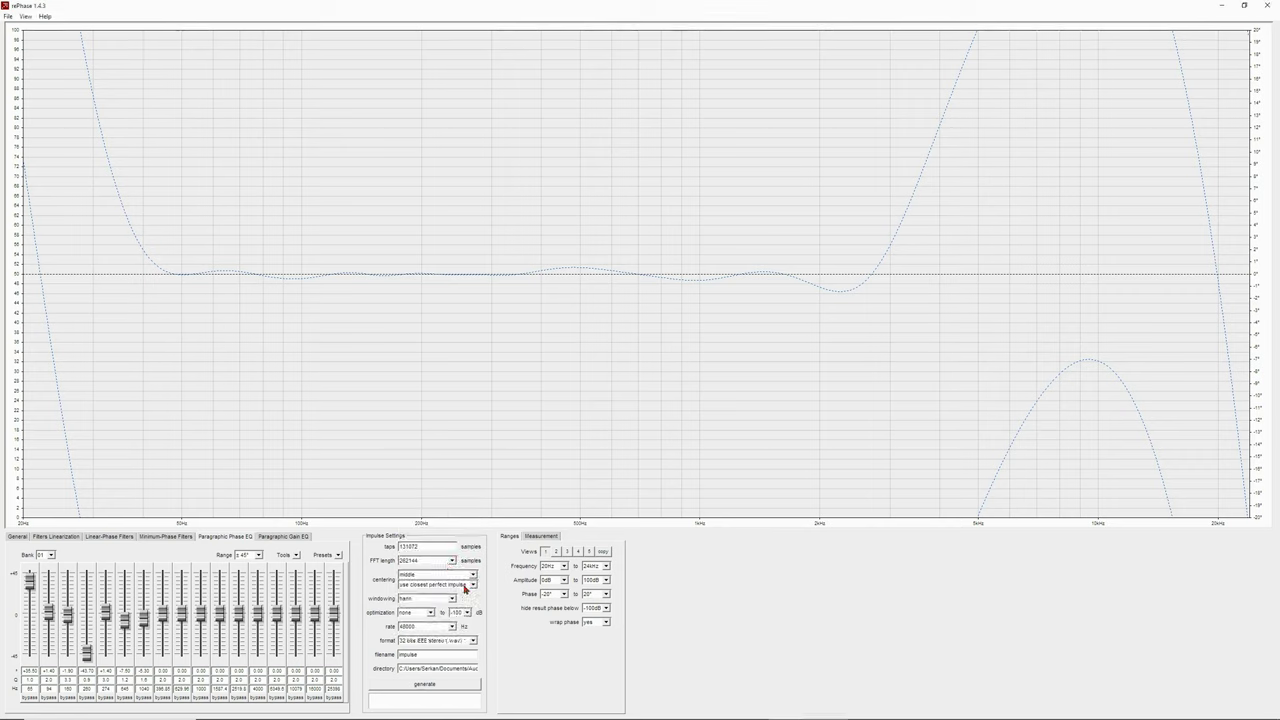
click(452, 639)
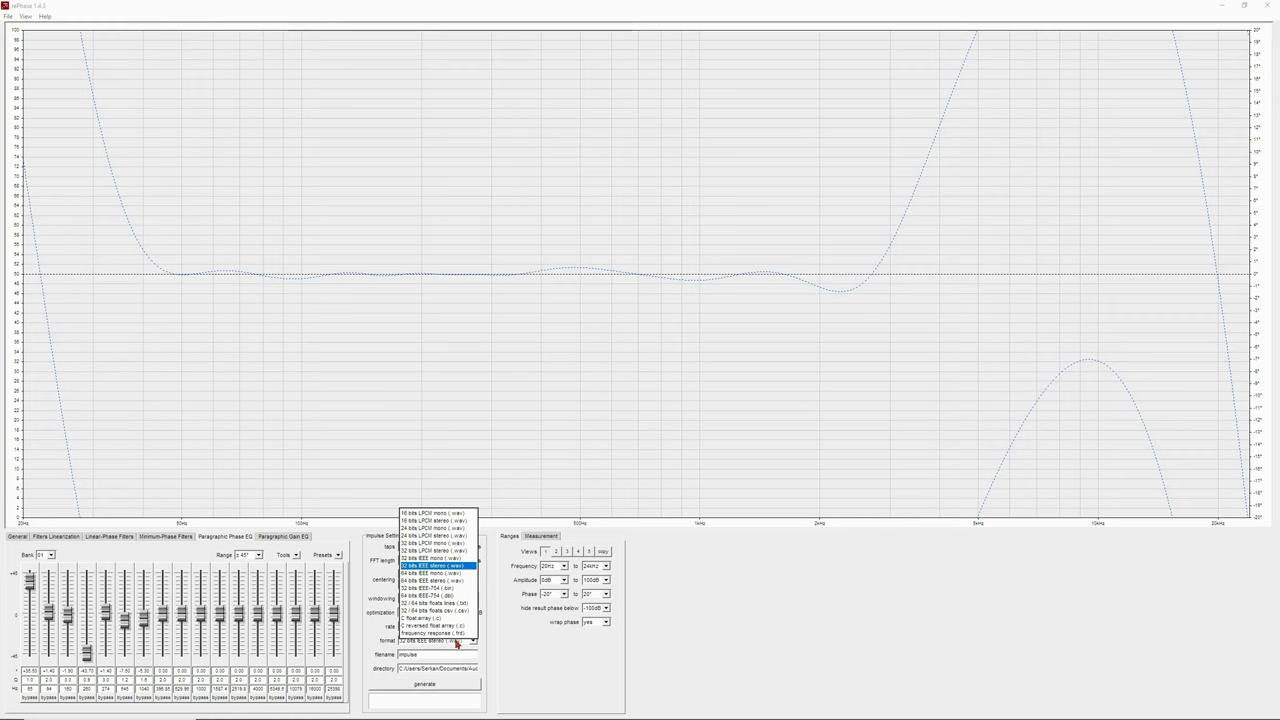
click(450, 559)
Step: Choose the output folder and clear the default 'impulse' file name
click(471, 670)
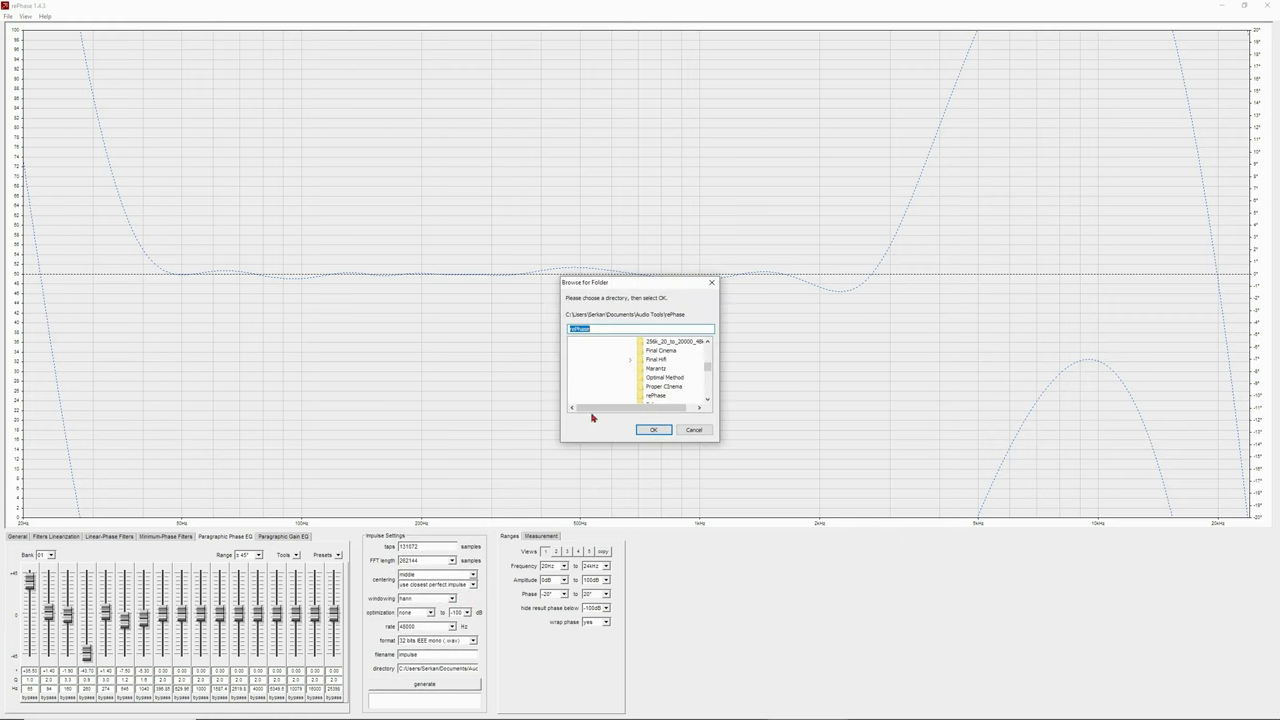
click(654, 378)
click(649, 432)
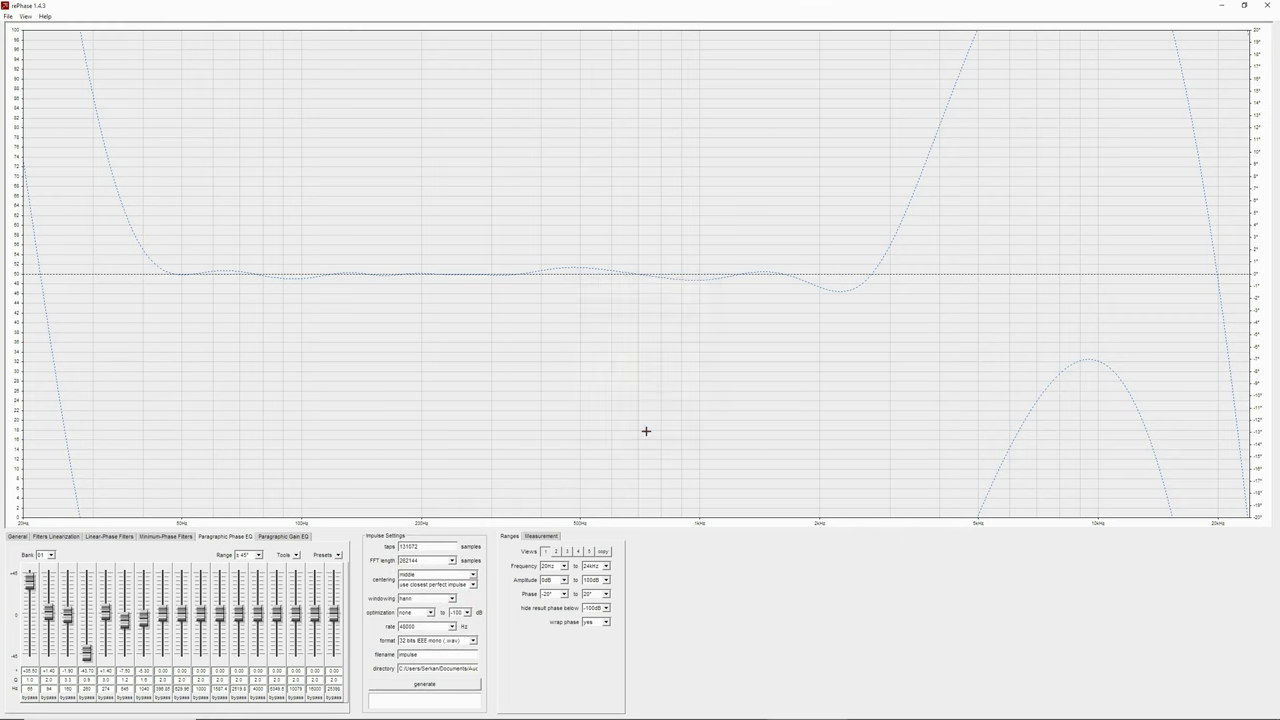
double_click(408, 654)
key(BackSpace)
Step: Name the phase filter output file Lf3
click(425, 684)
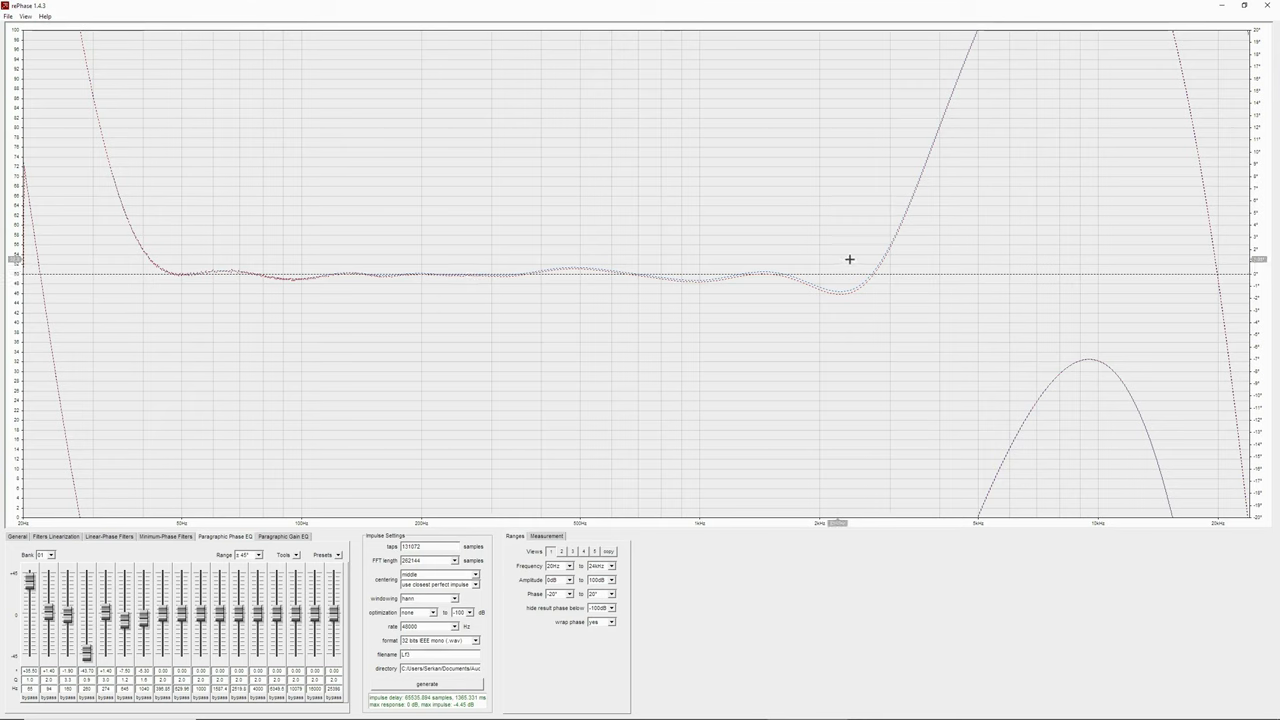
text(3)
key(BackSpace)
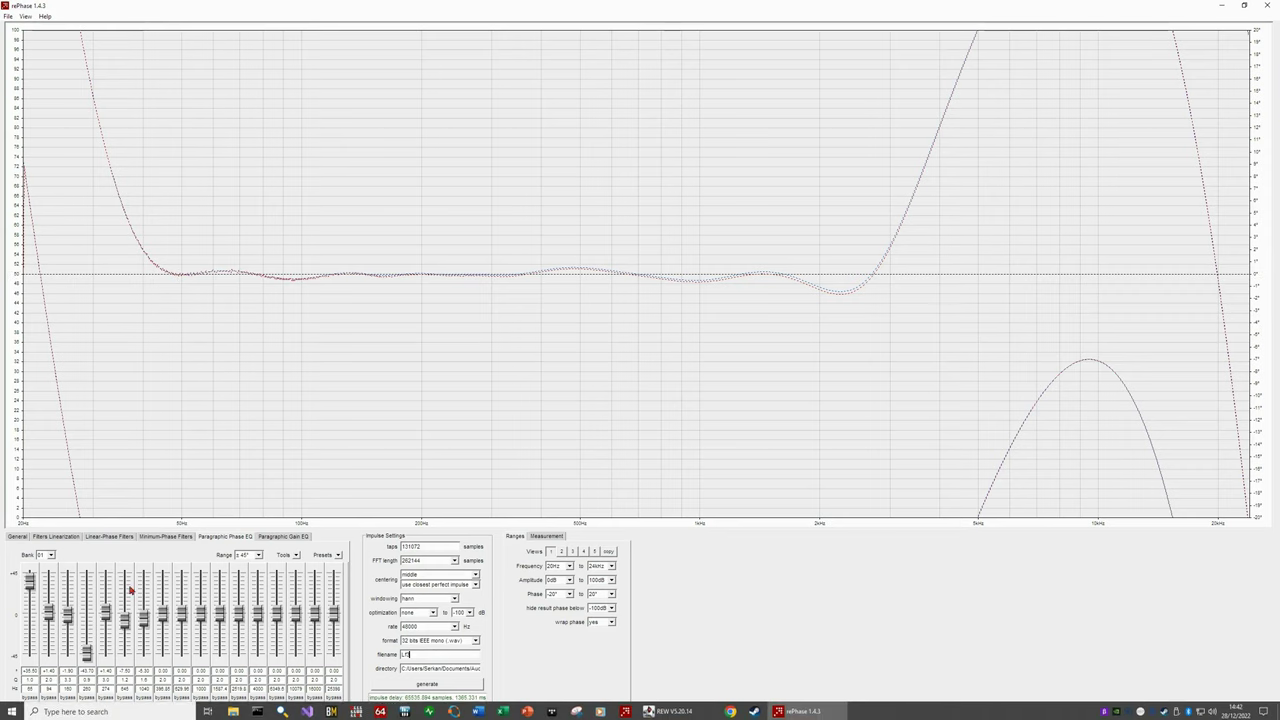
text(3)
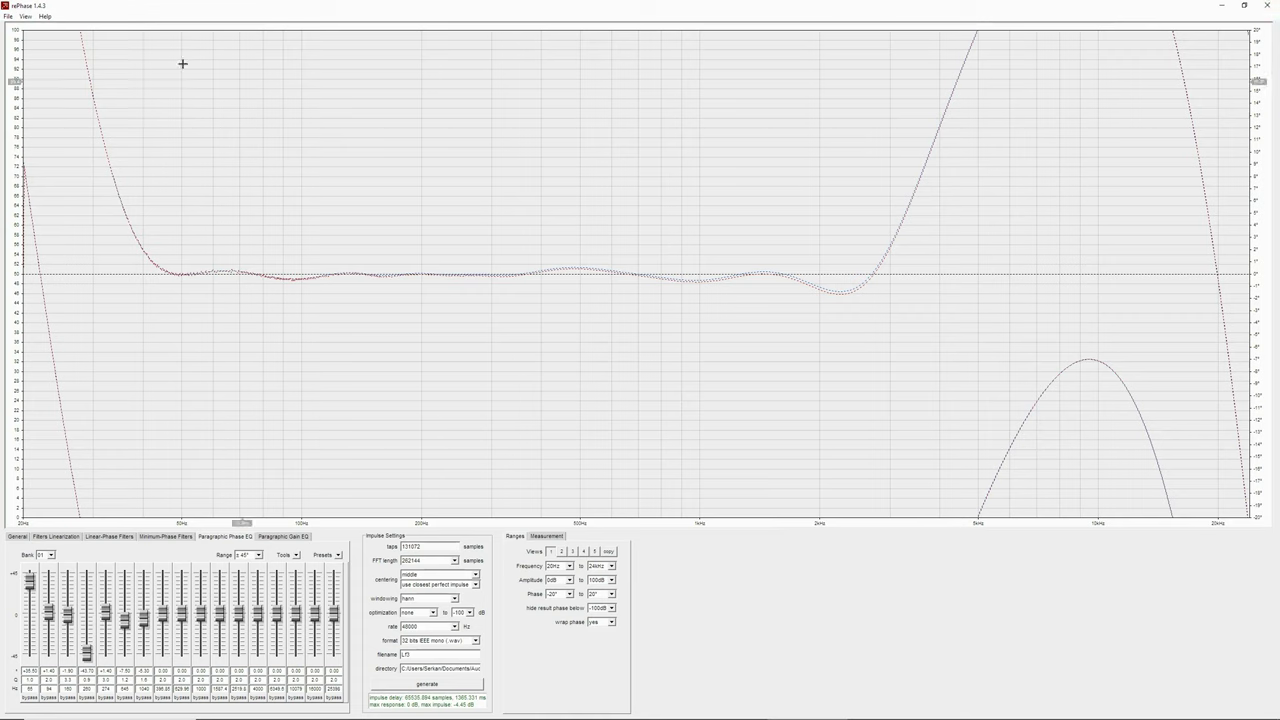
Step: Close rePhase and open the Optimal Method folder in File Explorer
click(1271, 7)
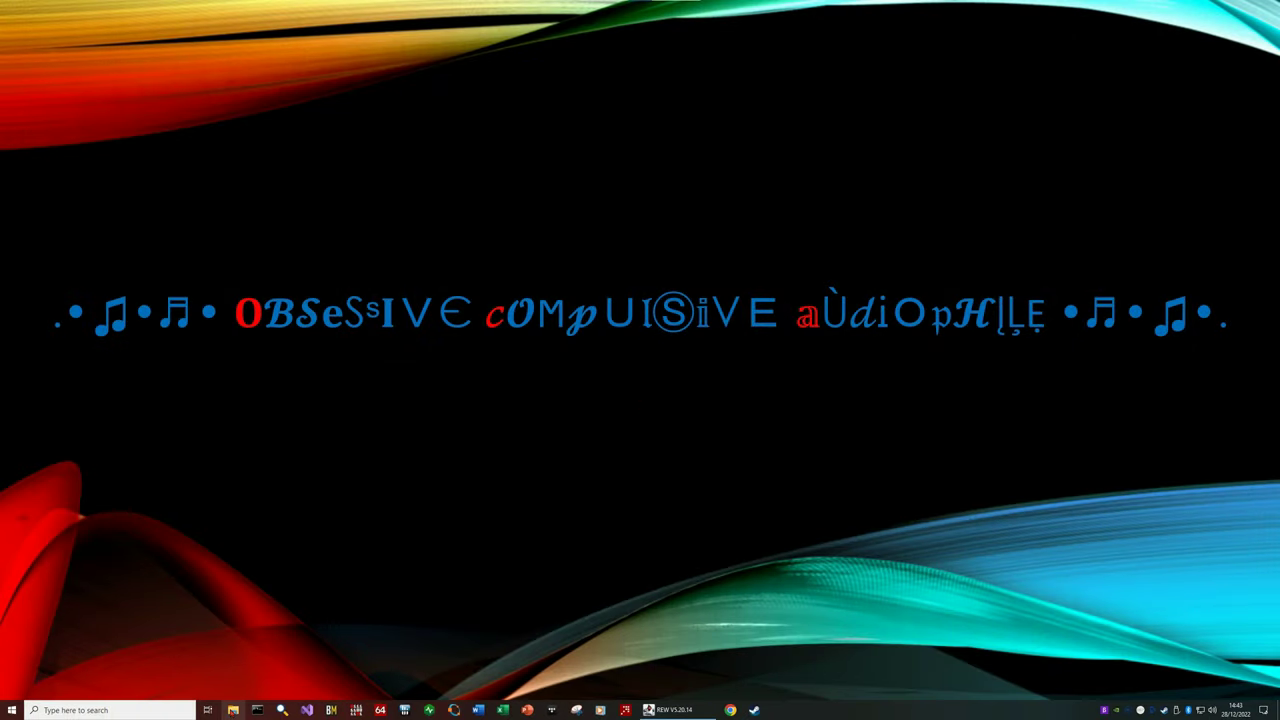
click(232, 710)
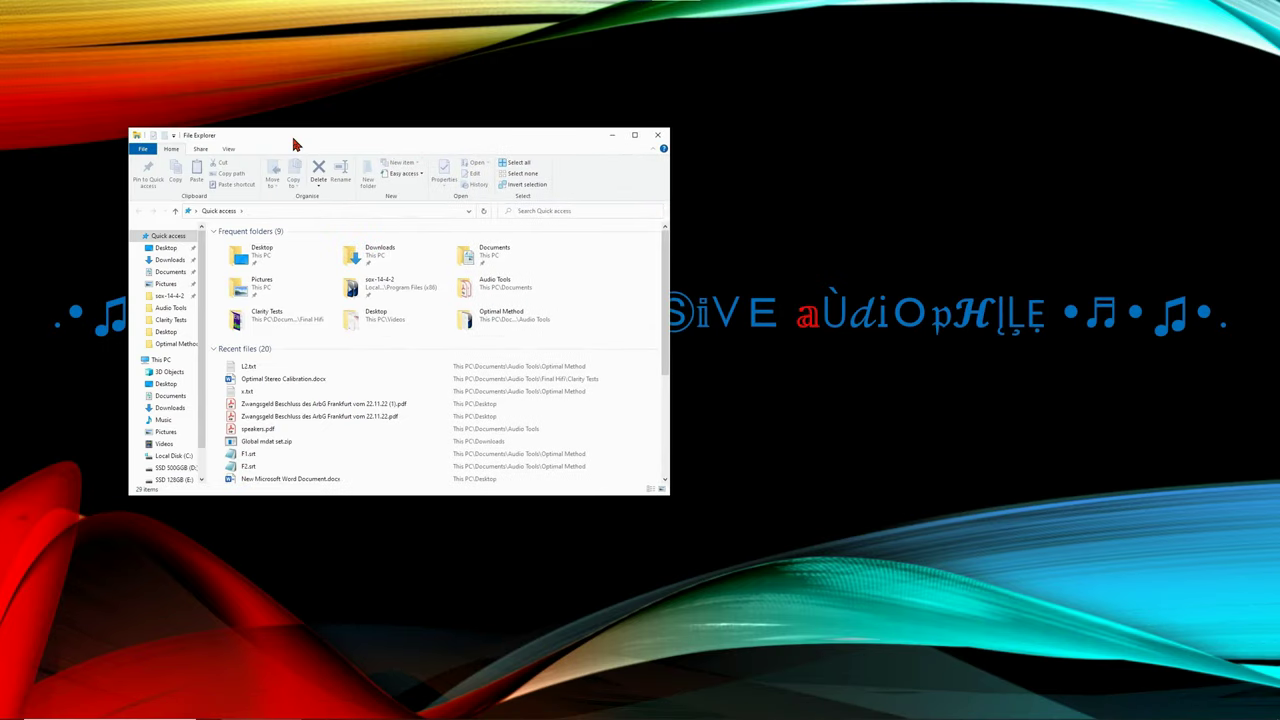
click(175, 343)
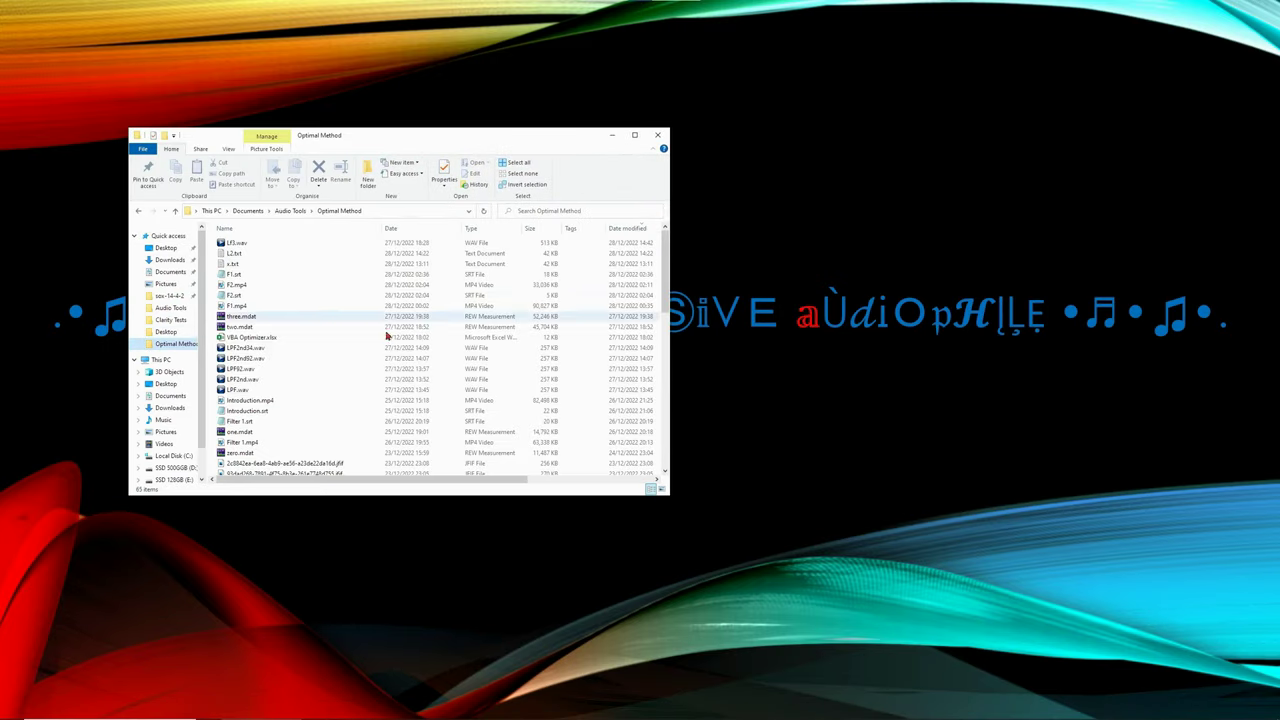
Step: Drag Lf3.wav from the Optimal Method folder onto the REW graph to import it
click(720, 710)
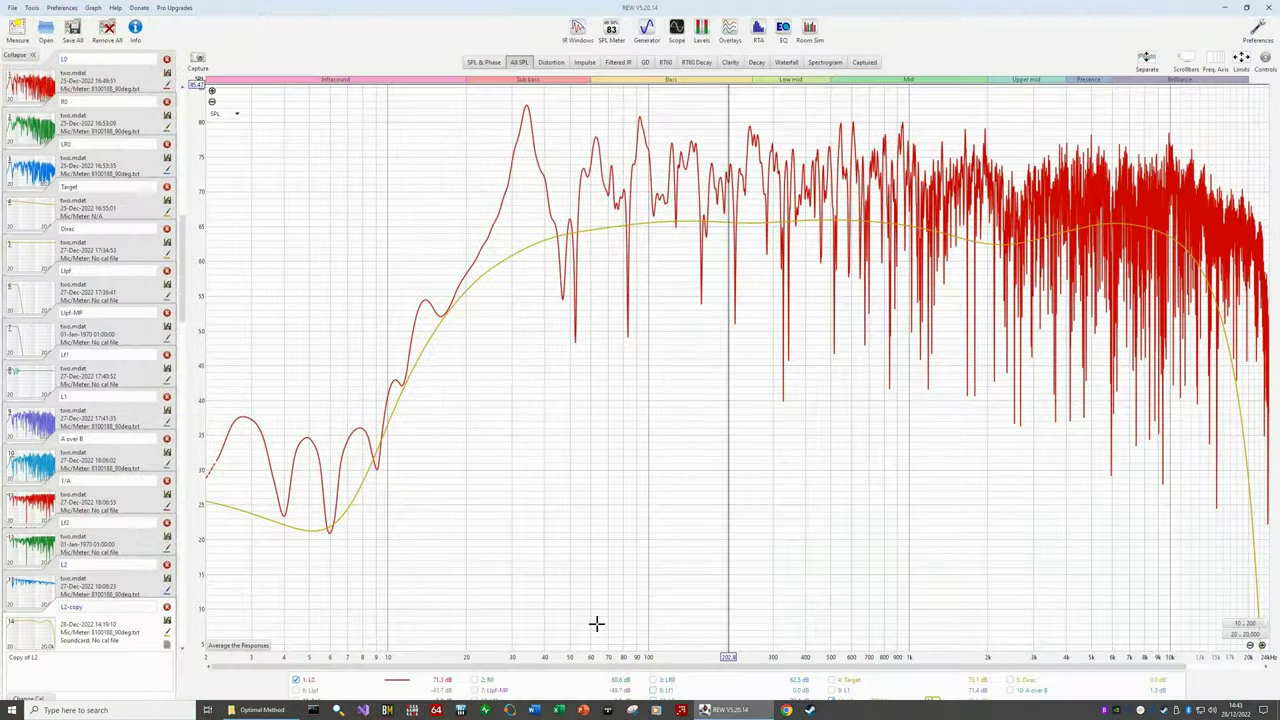
click(258, 710)
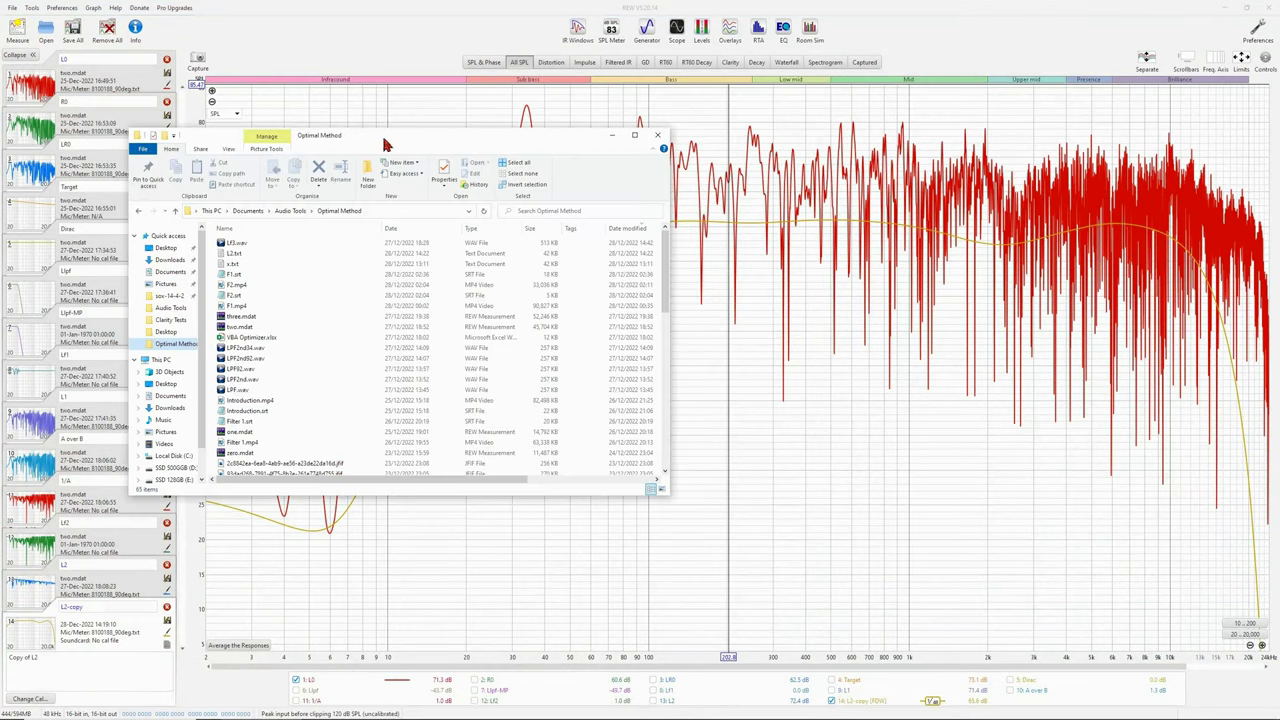
drag(388, 145, 767, 181)
drag(625, 281, 423, 543)
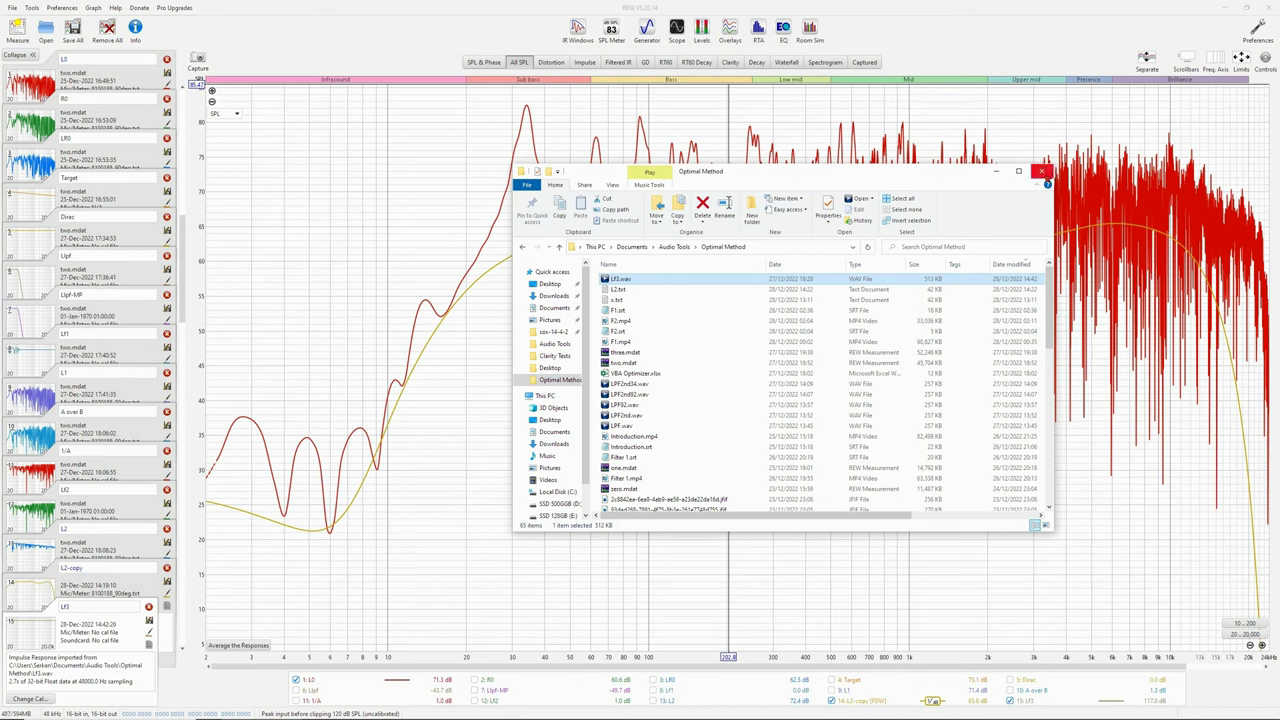
click(1043, 172)
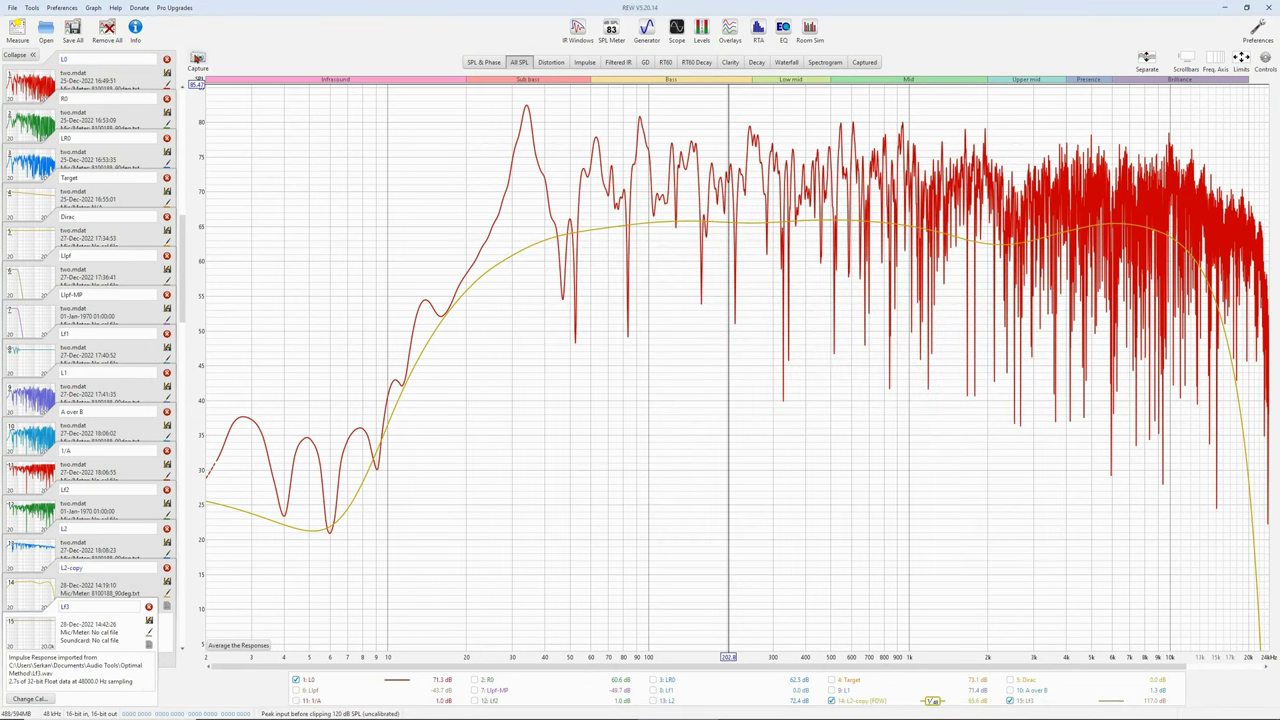
Step: Review Lf3's measurement info (131072 samples, start −1,365.312 ms), then show the Controls panel
click(135, 28)
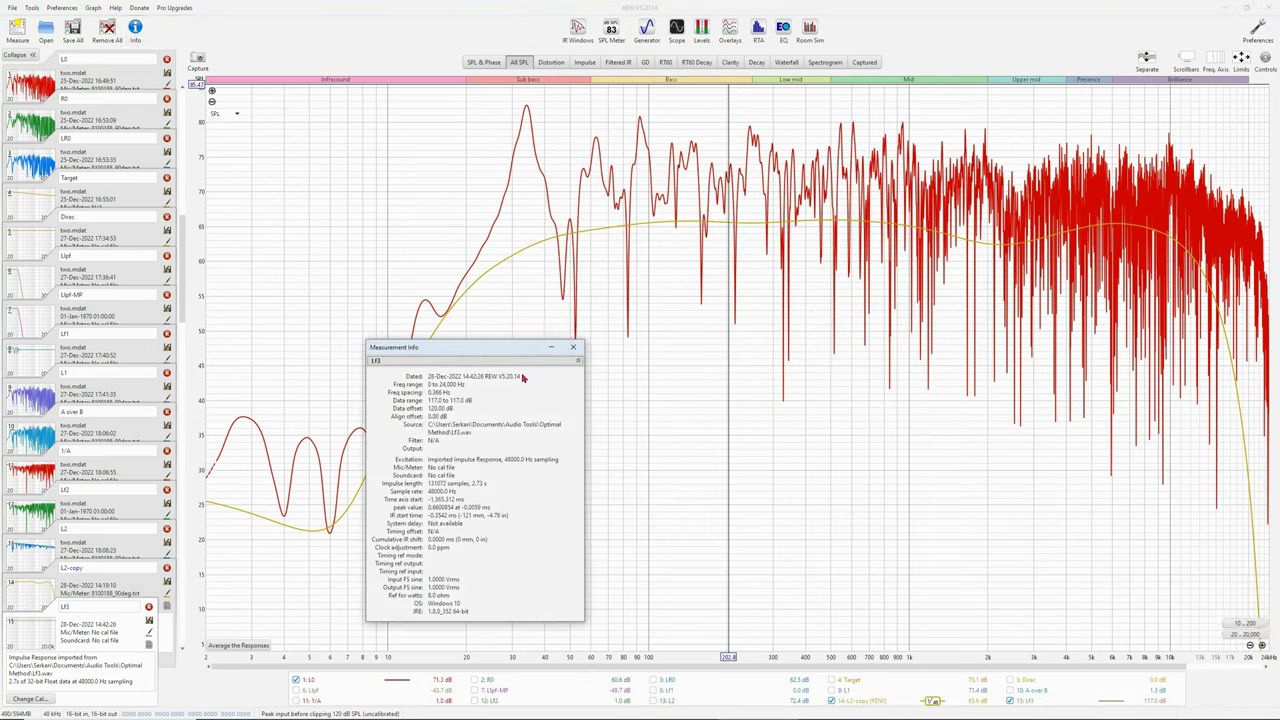
drag(487, 346, 395, 155)
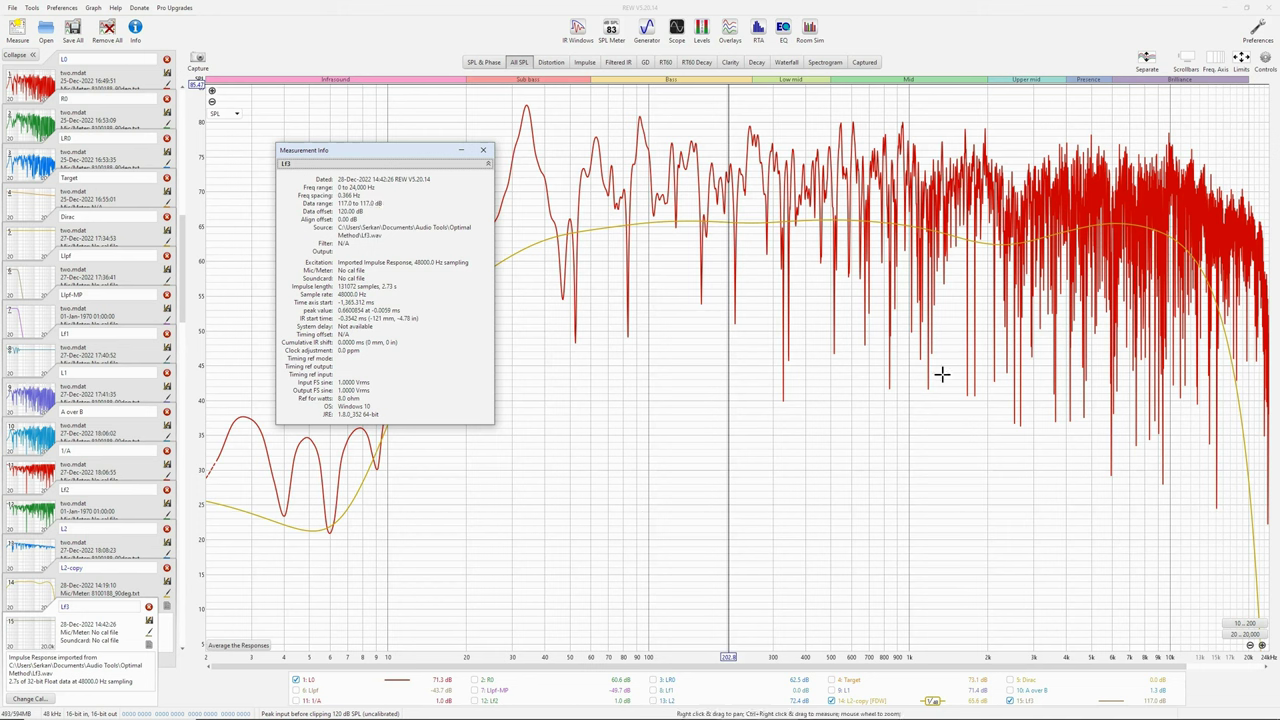
click(1264, 58)
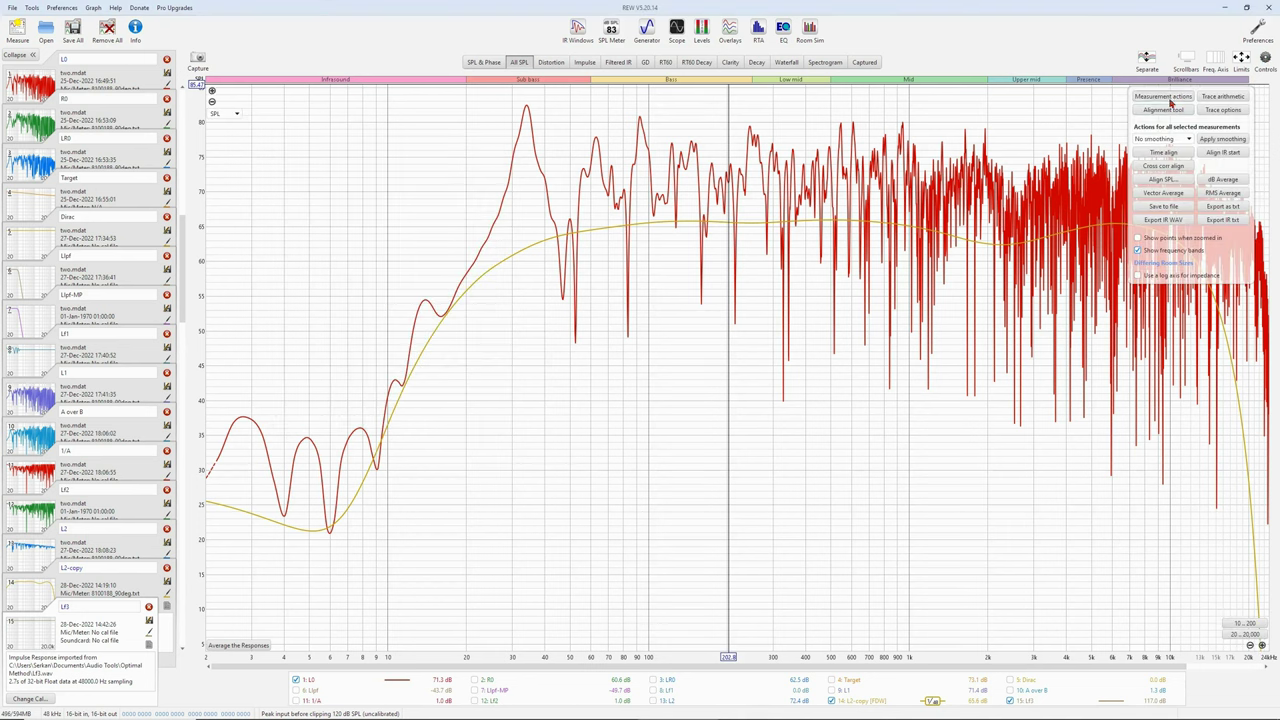
Step: Add Lf3's -117 dB SPL offset to its data through Measurement actions
click(1150, 96)
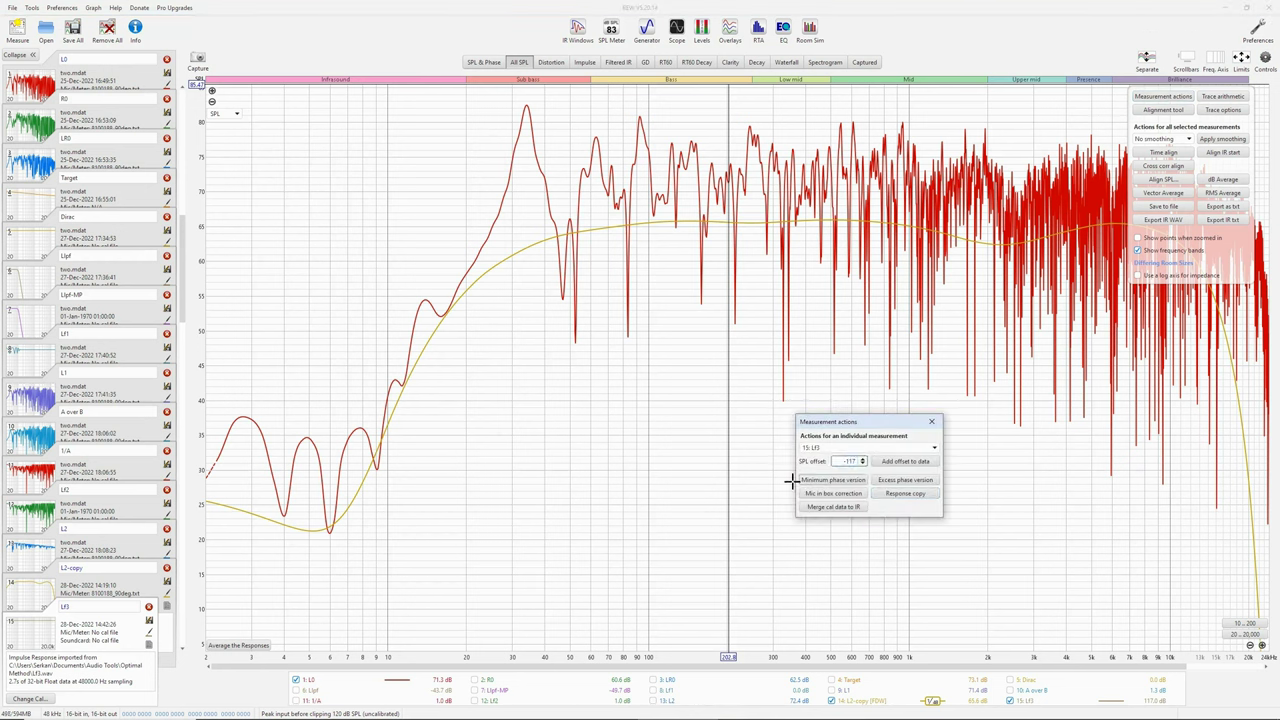
scroll(596, 513, down, 1)
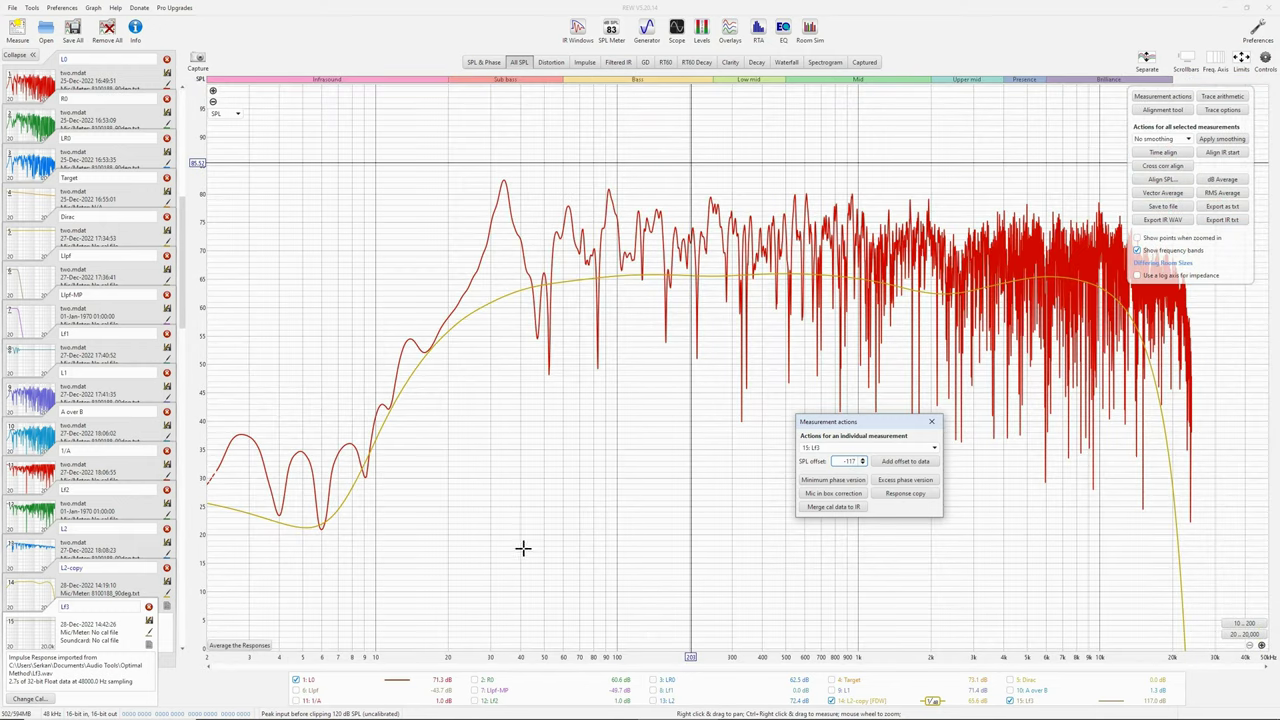
click(209, 560)
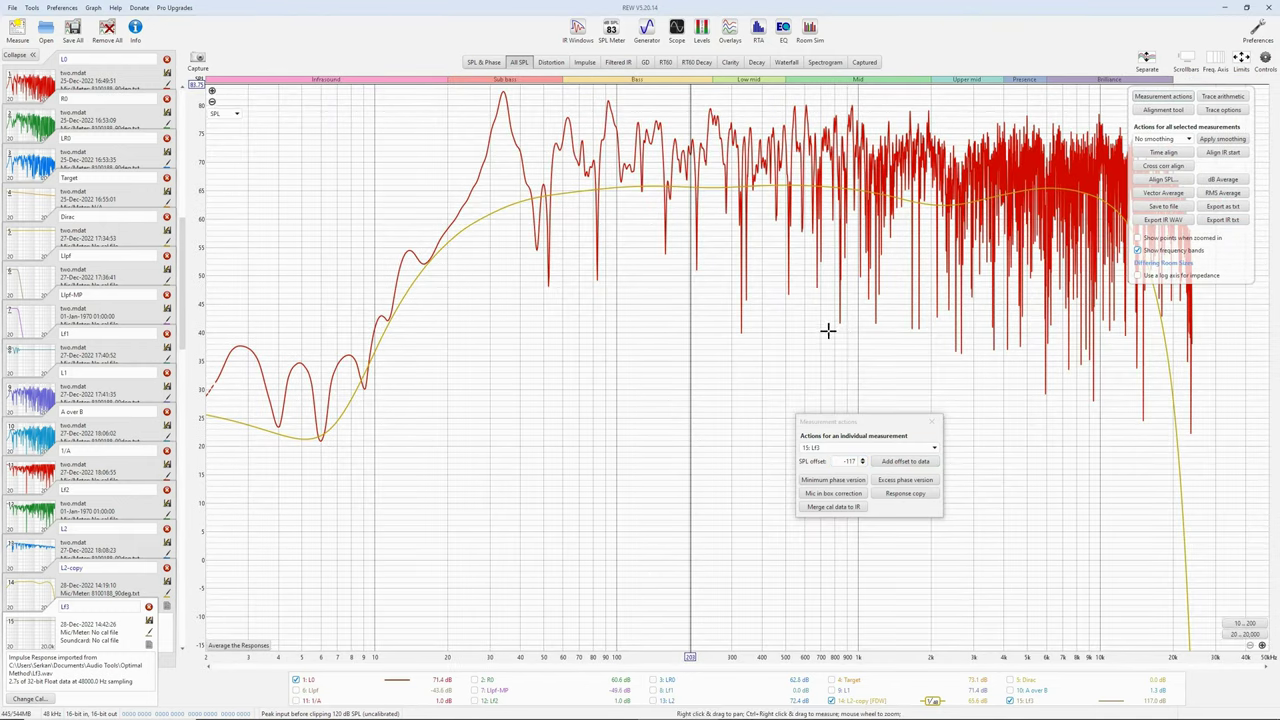
click(901, 461)
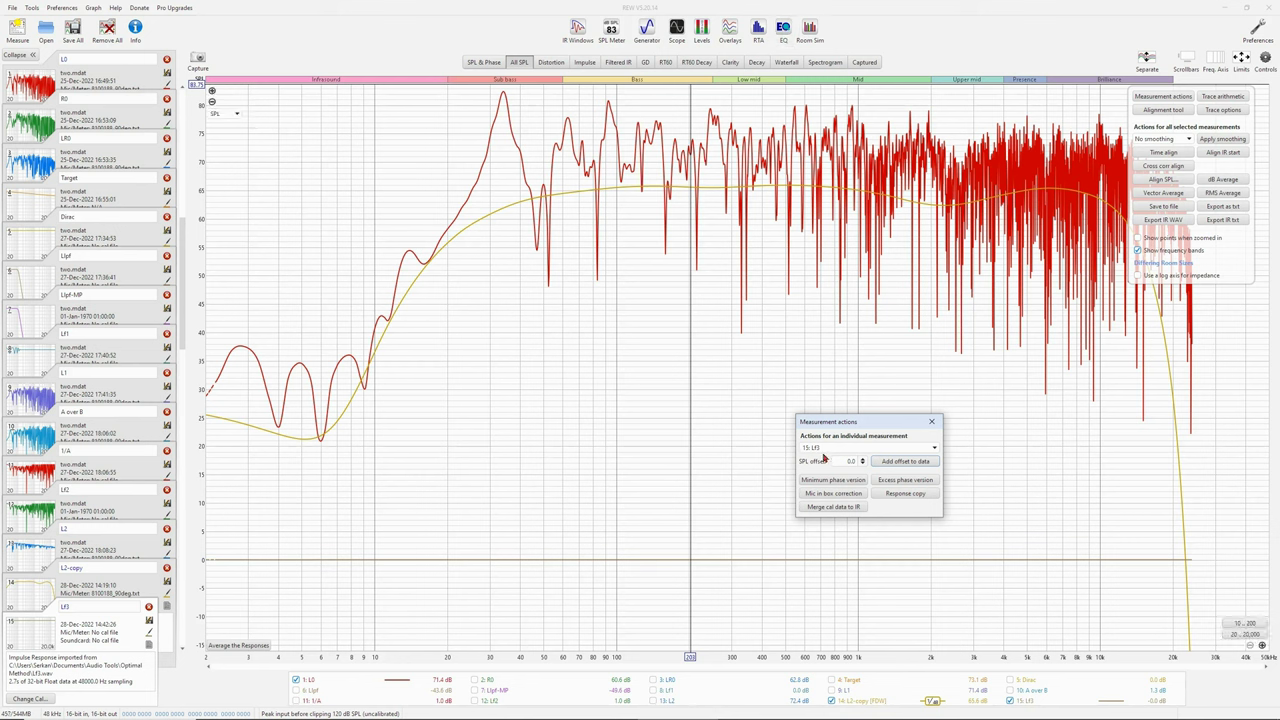
click(932, 421)
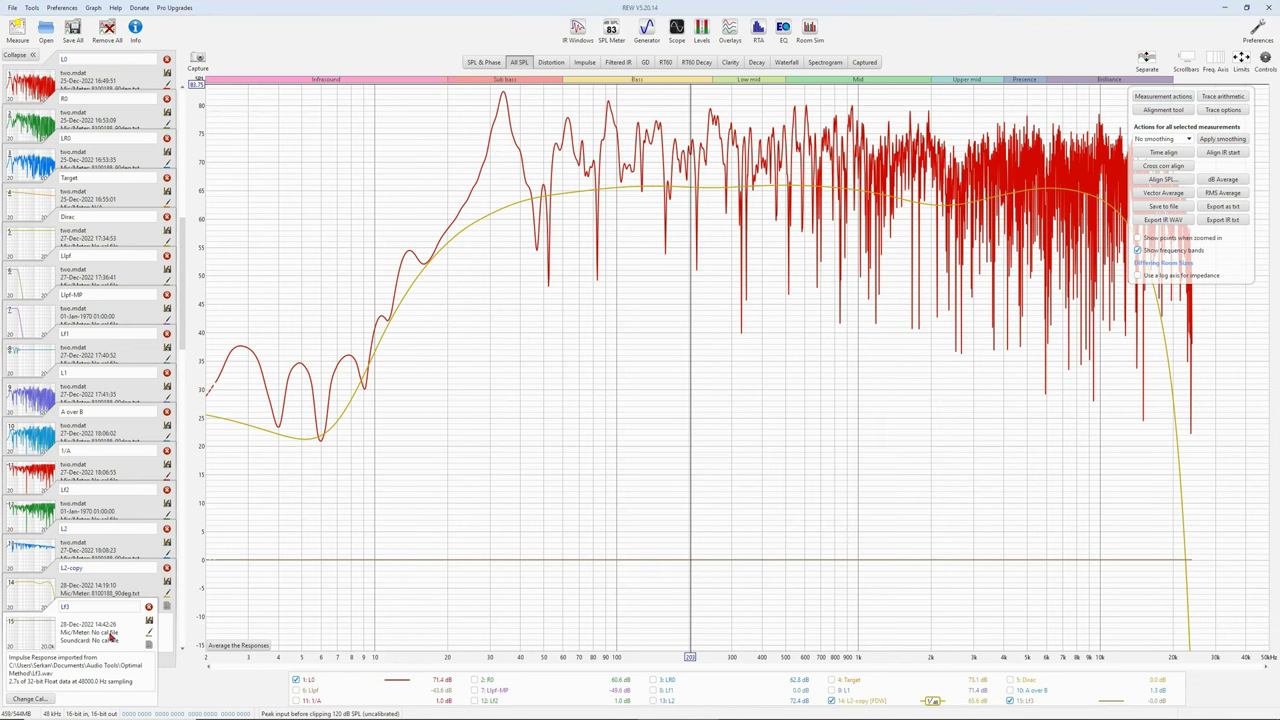
Step: Select 13: L2 in Measurement actions and tick its legend box to display it
click(1163, 96)
click(866, 448)
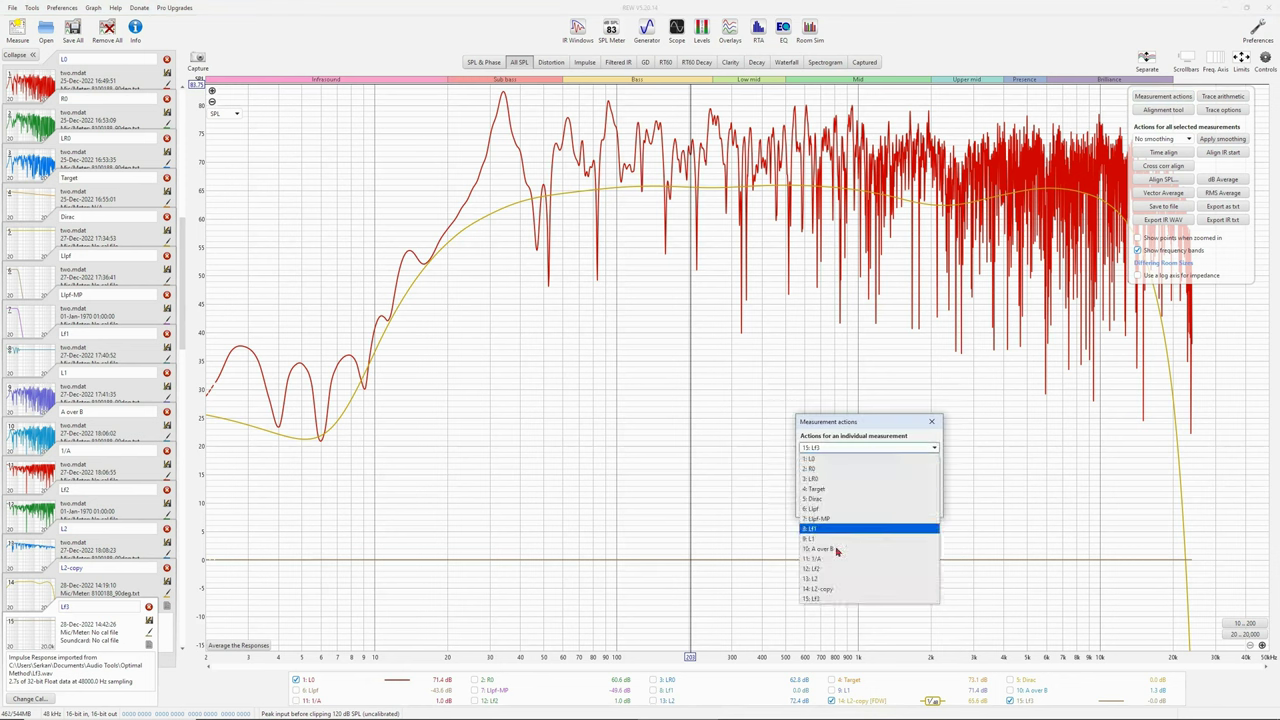
click(837, 580)
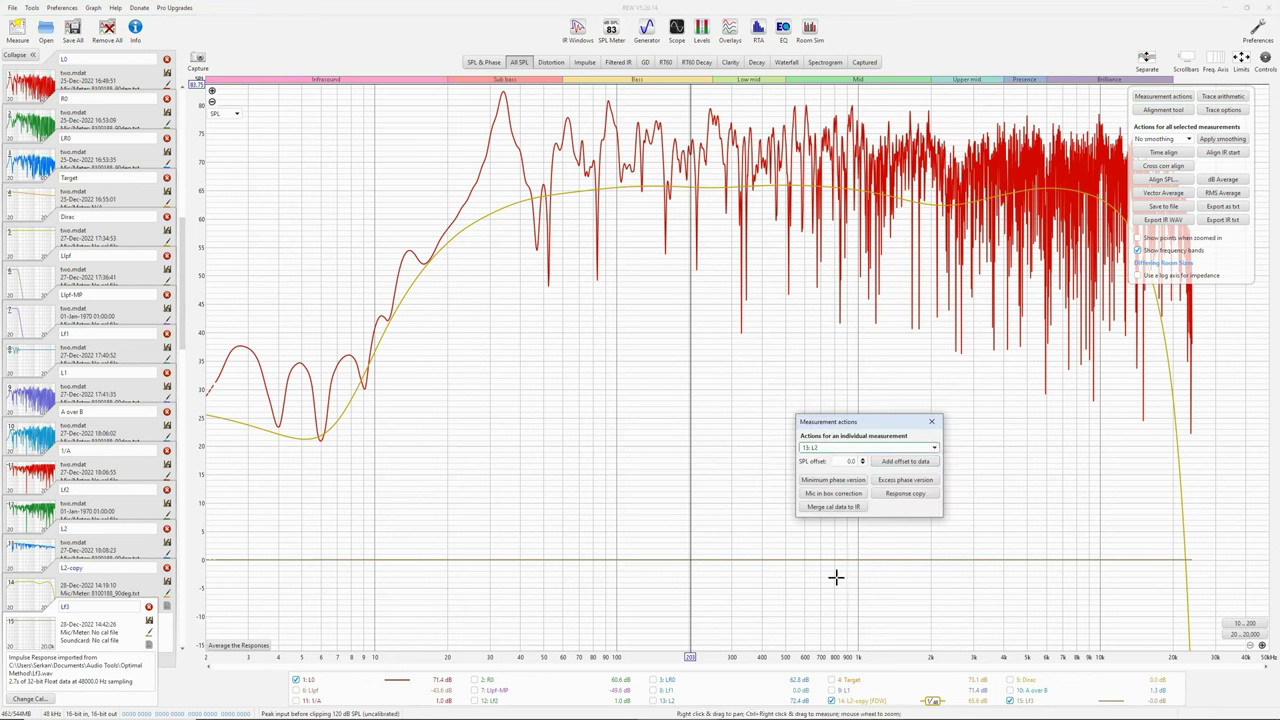
click(856, 460)
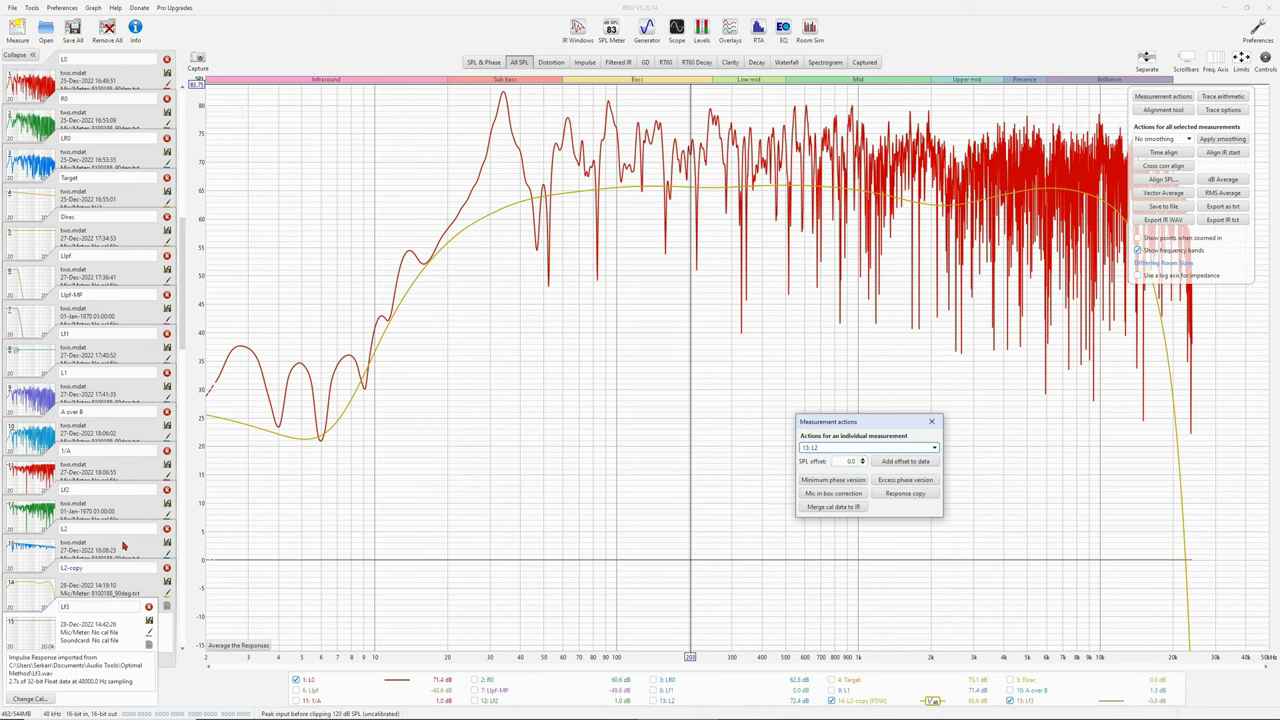
click(124, 546)
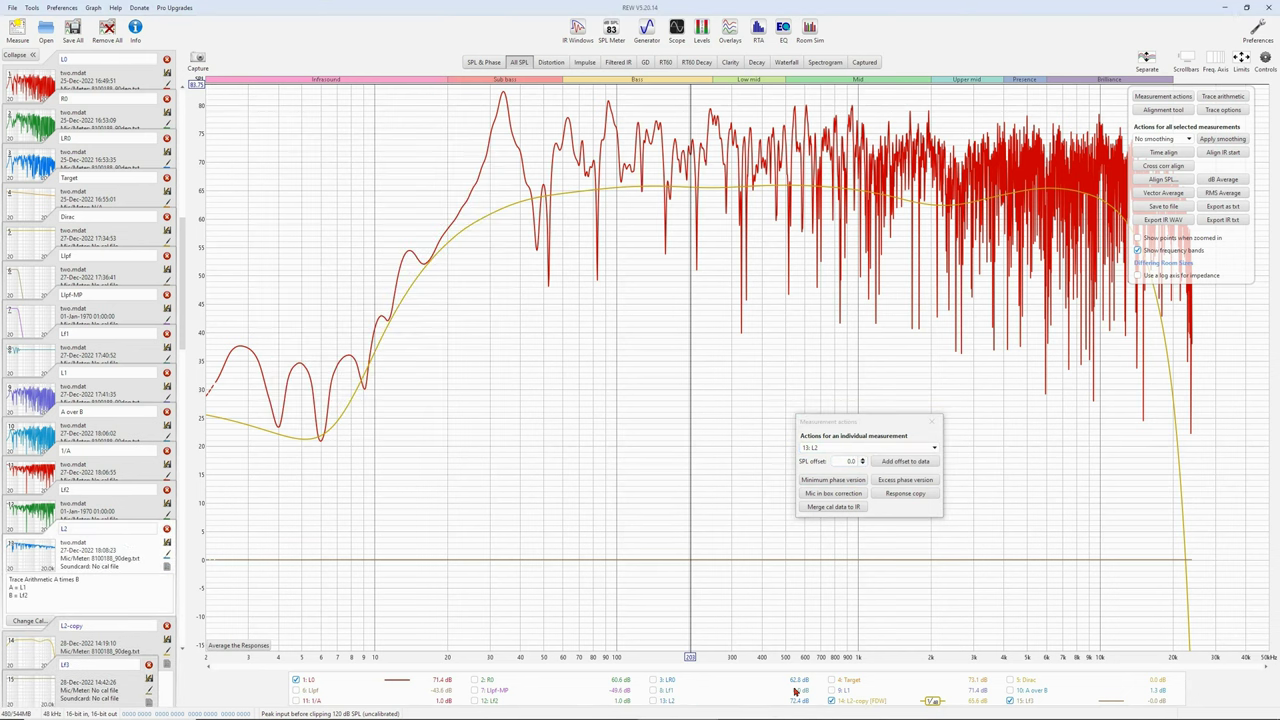
click(658, 702)
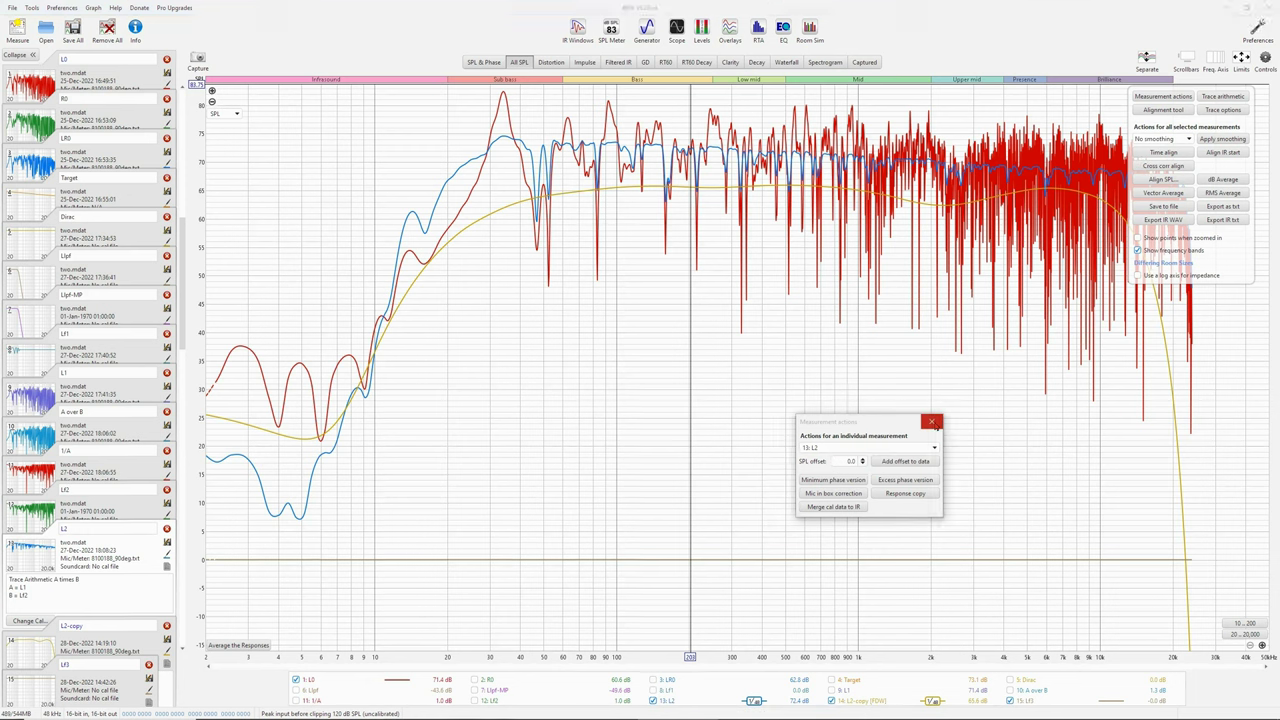
Step: Generate A * B in Trace arithmetic with A=13: L2 and B=15: Lf3
click(931, 421)
click(1222, 96)
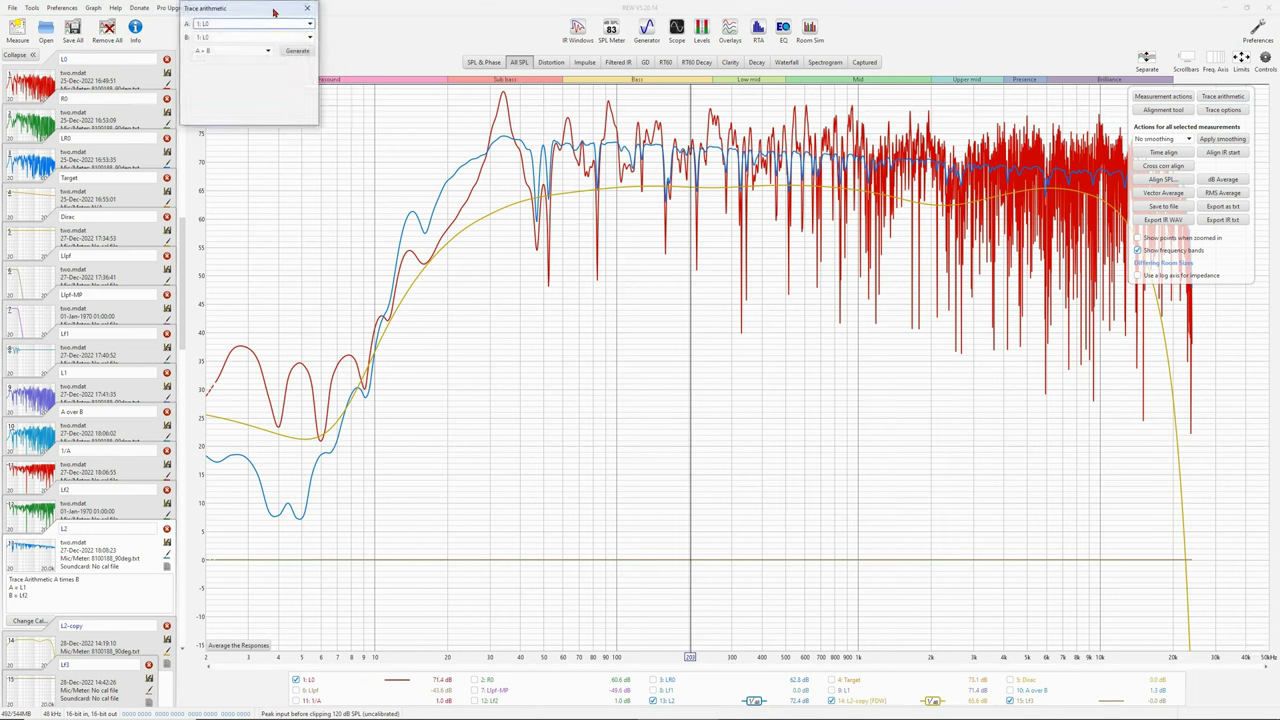
drag(274, 11, 960, 419)
click(964, 431)
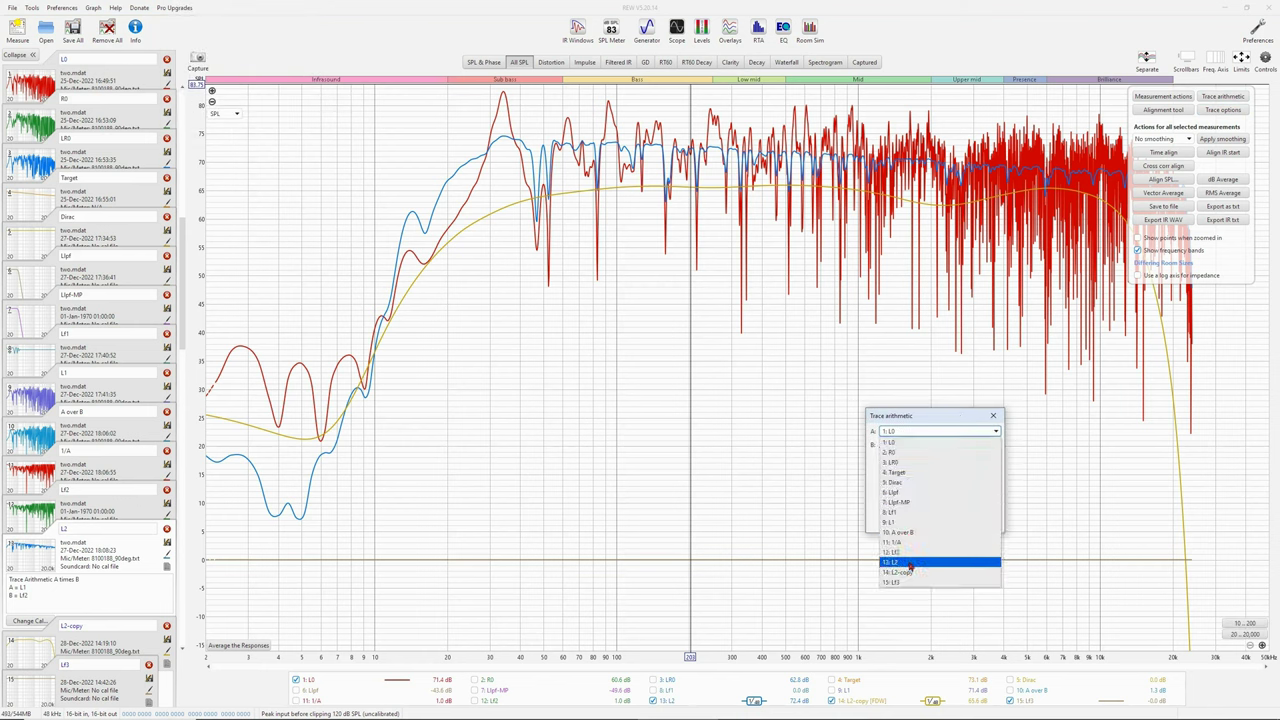
click(910, 565)
click(914, 444)
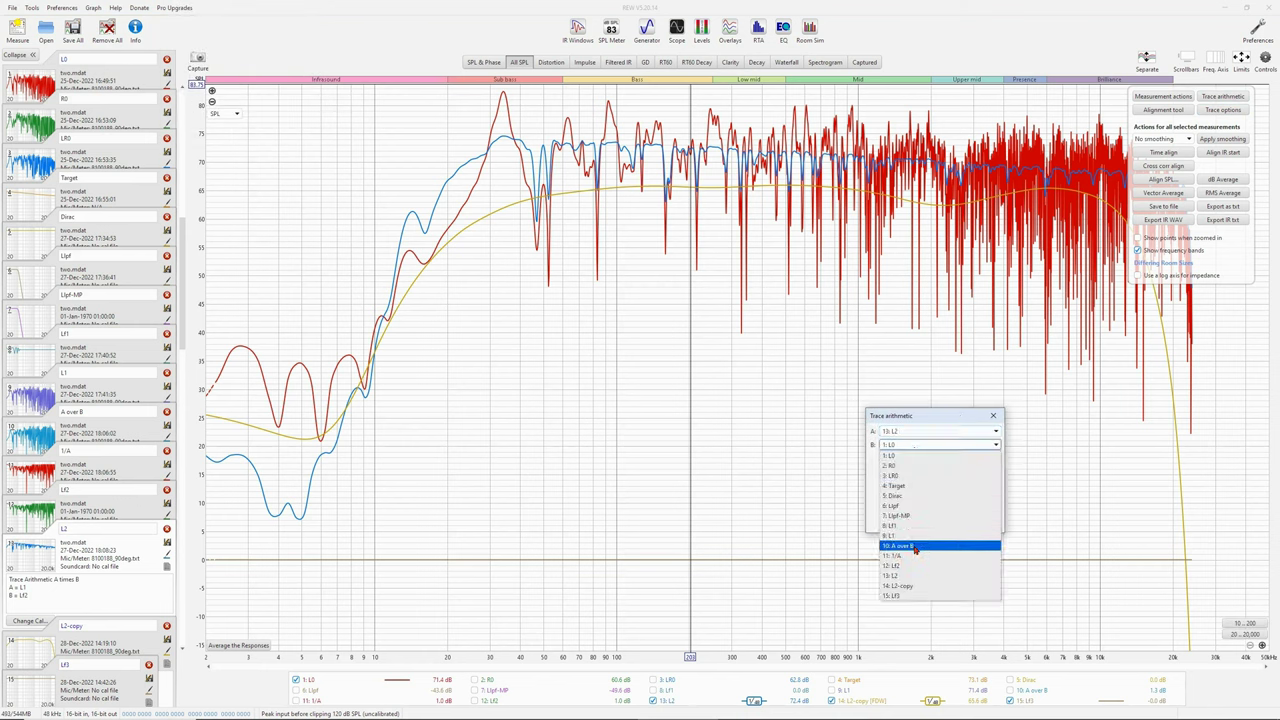
click(901, 596)
click(945, 458)
click(926, 492)
click(981, 460)
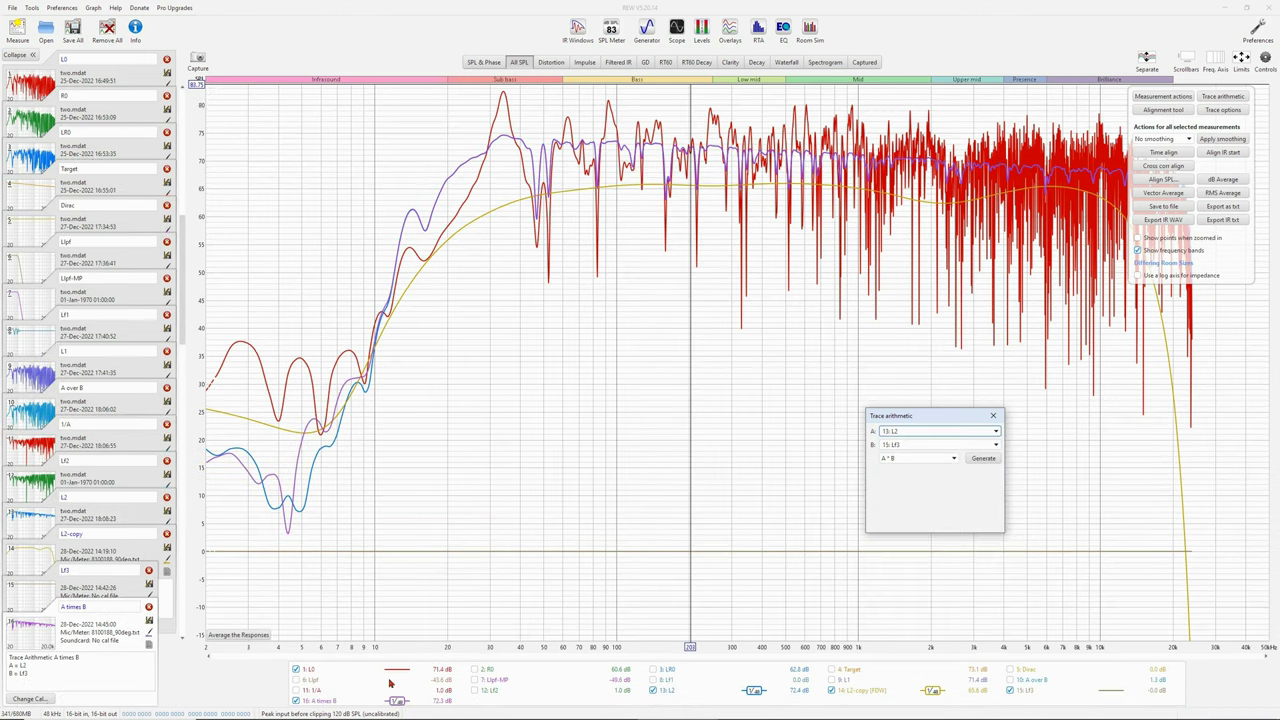
Step: Rename the result L3 and show only the L2, L3 and Target traces
click(104, 605)
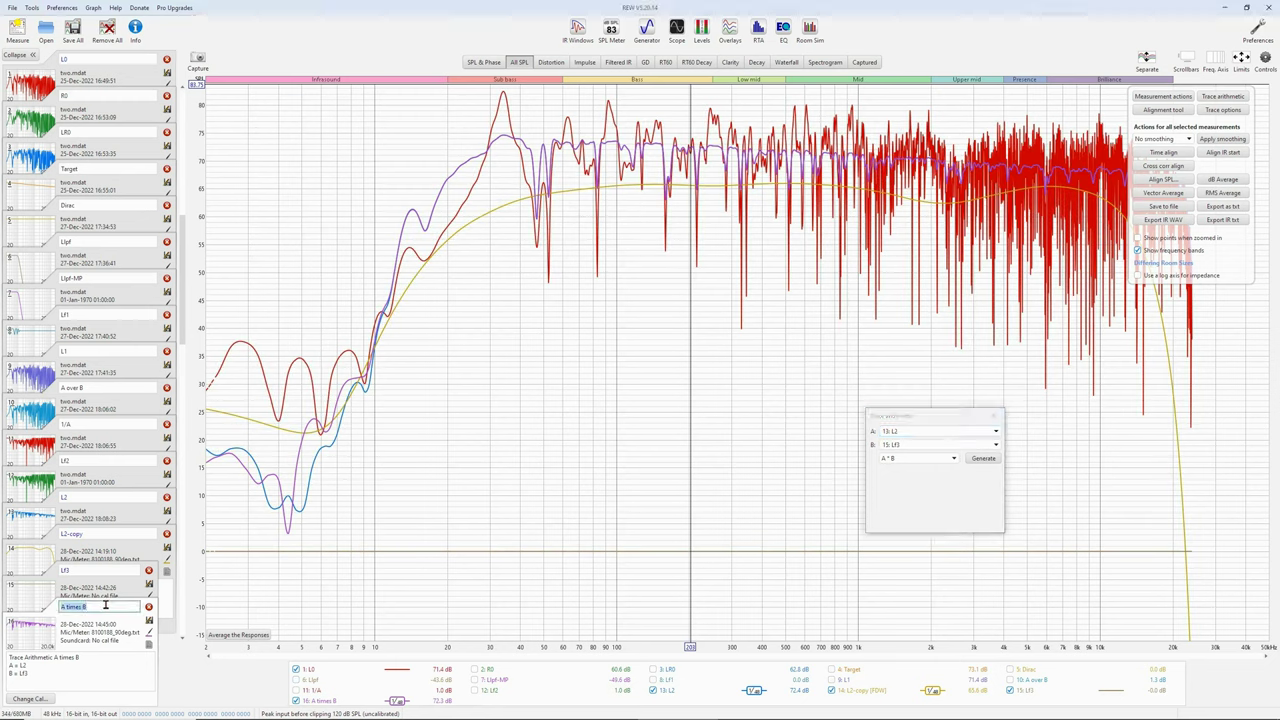
text(L3)
key(Return)
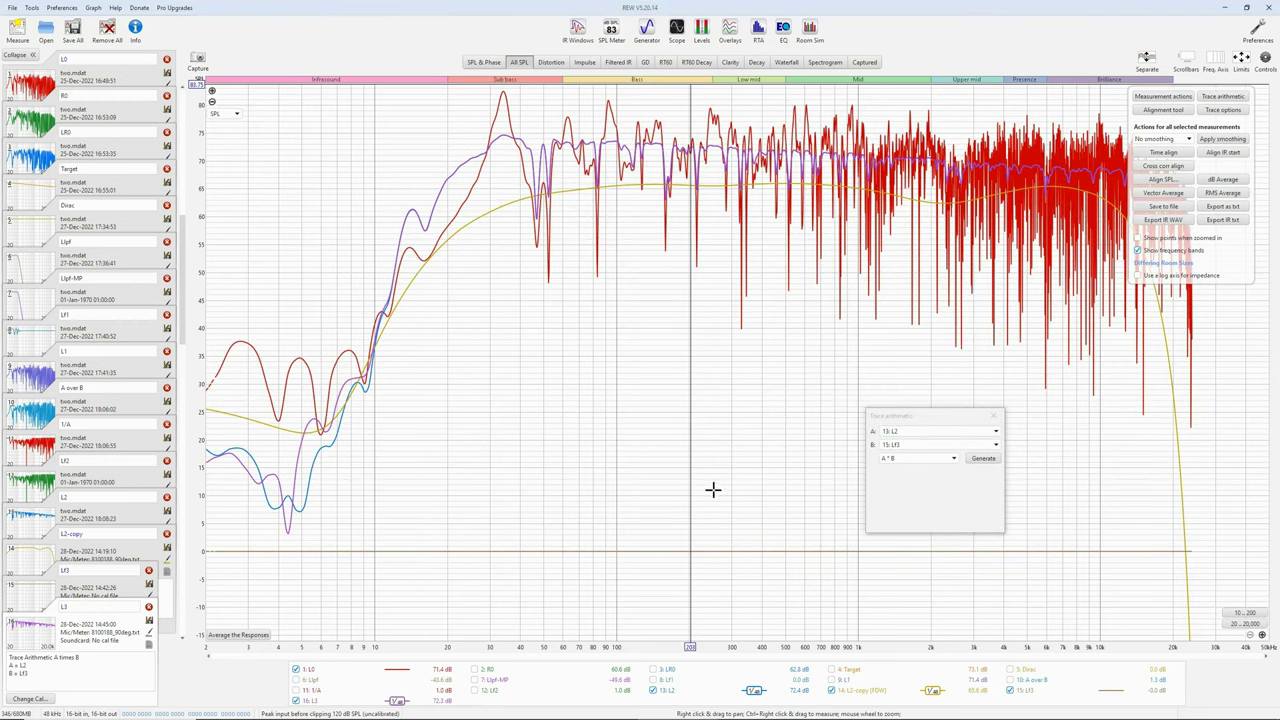
right_click(726, 679)
click(724, 624)
click(653, 690)
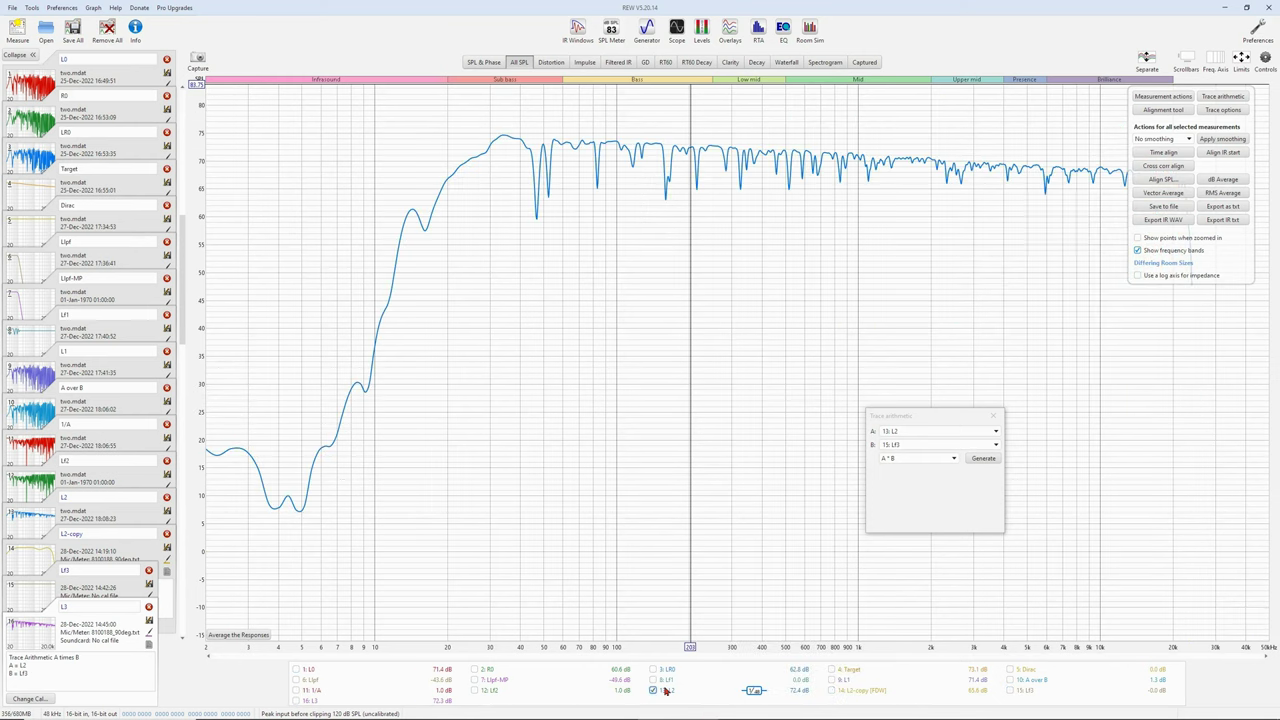
click(298, 701)
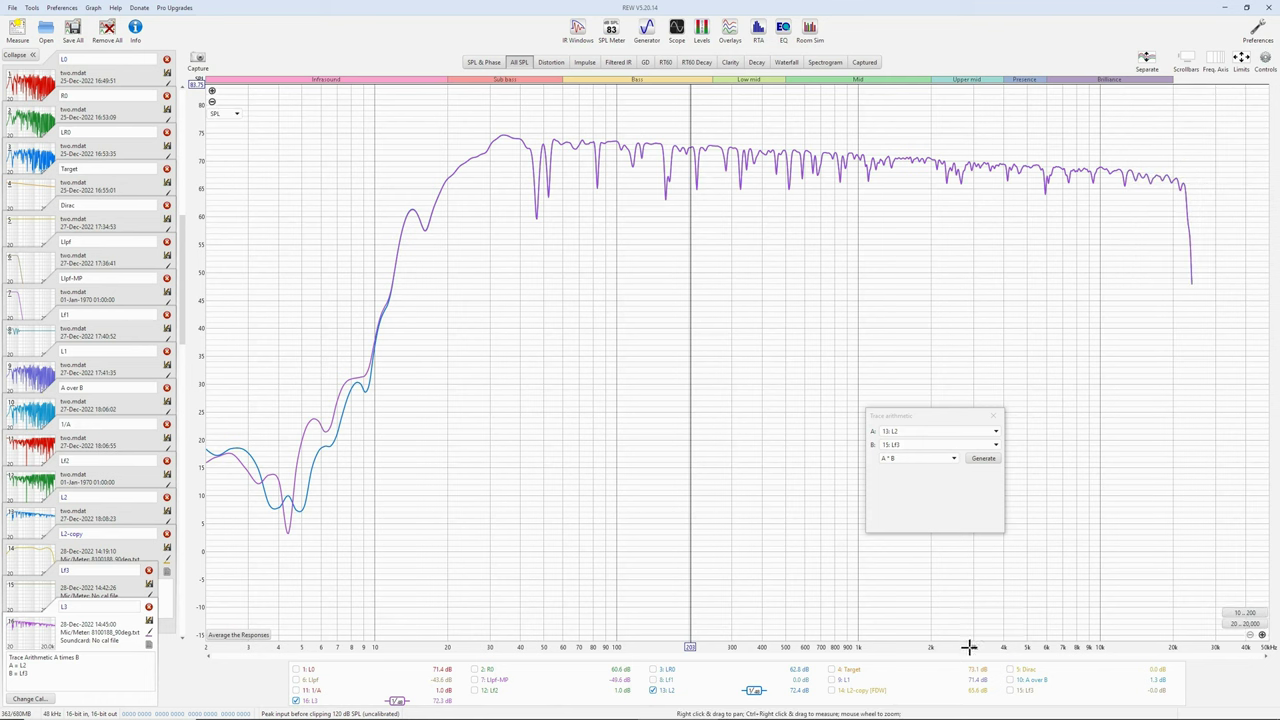
click(843, 670)
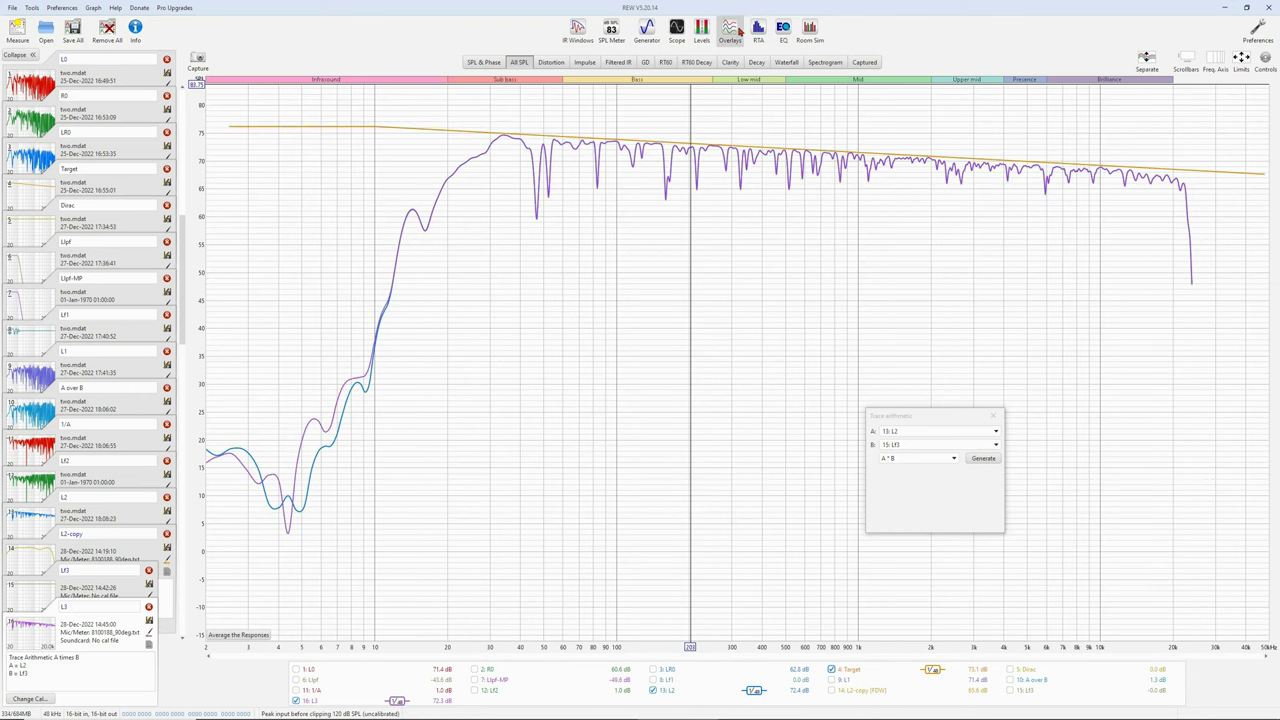
Step: Copy the selected L2 and L3 to the other overlay graphs and open Overlays full-screen
right_click(548, 674)
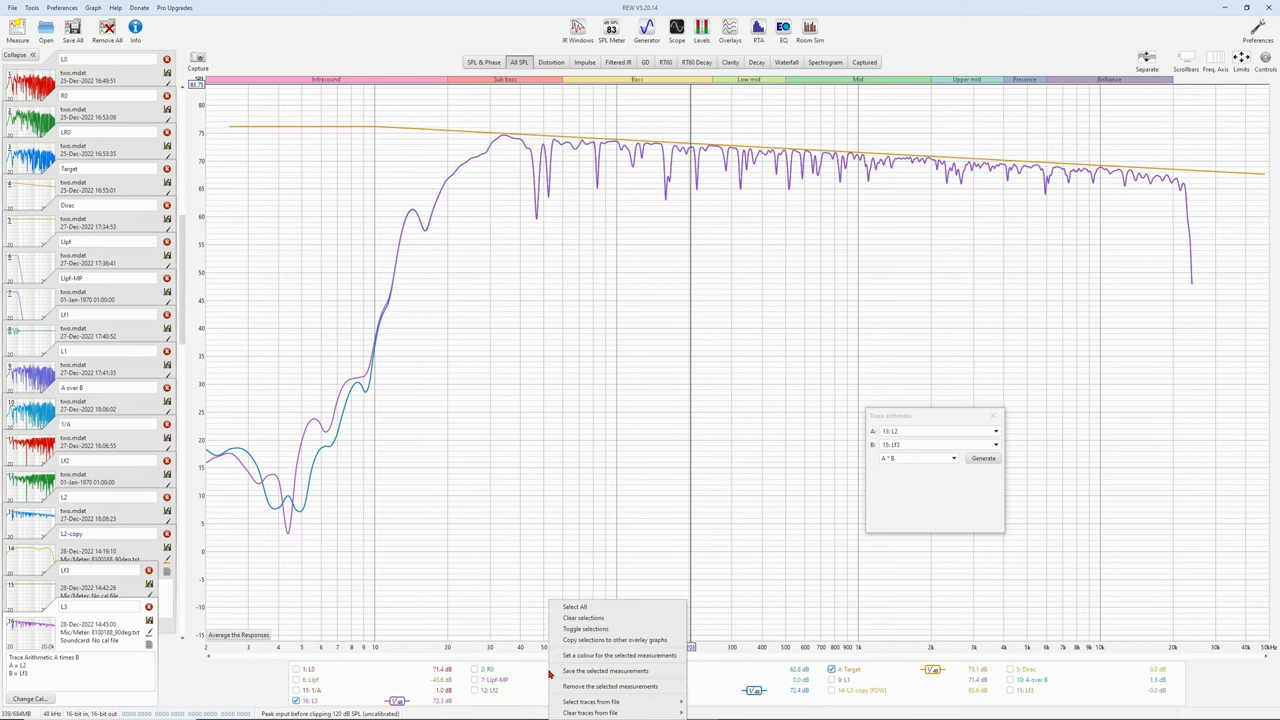
click(593, 640)
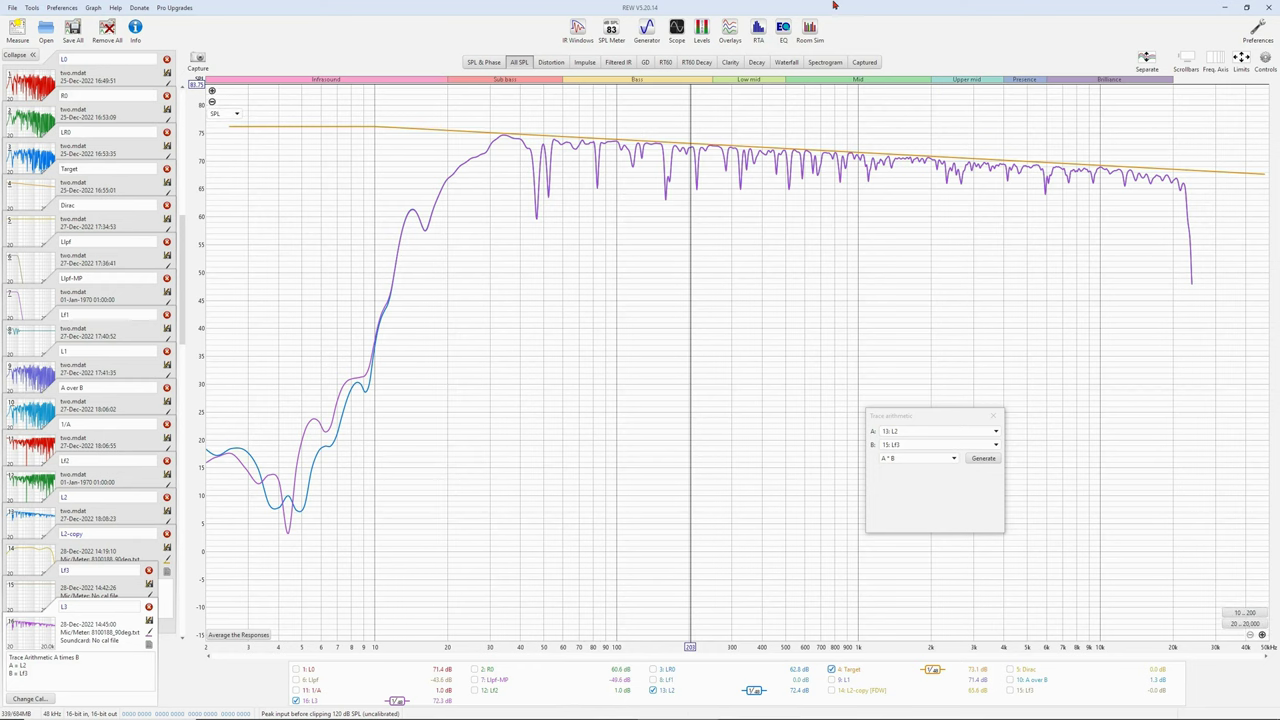
click(720, 28)
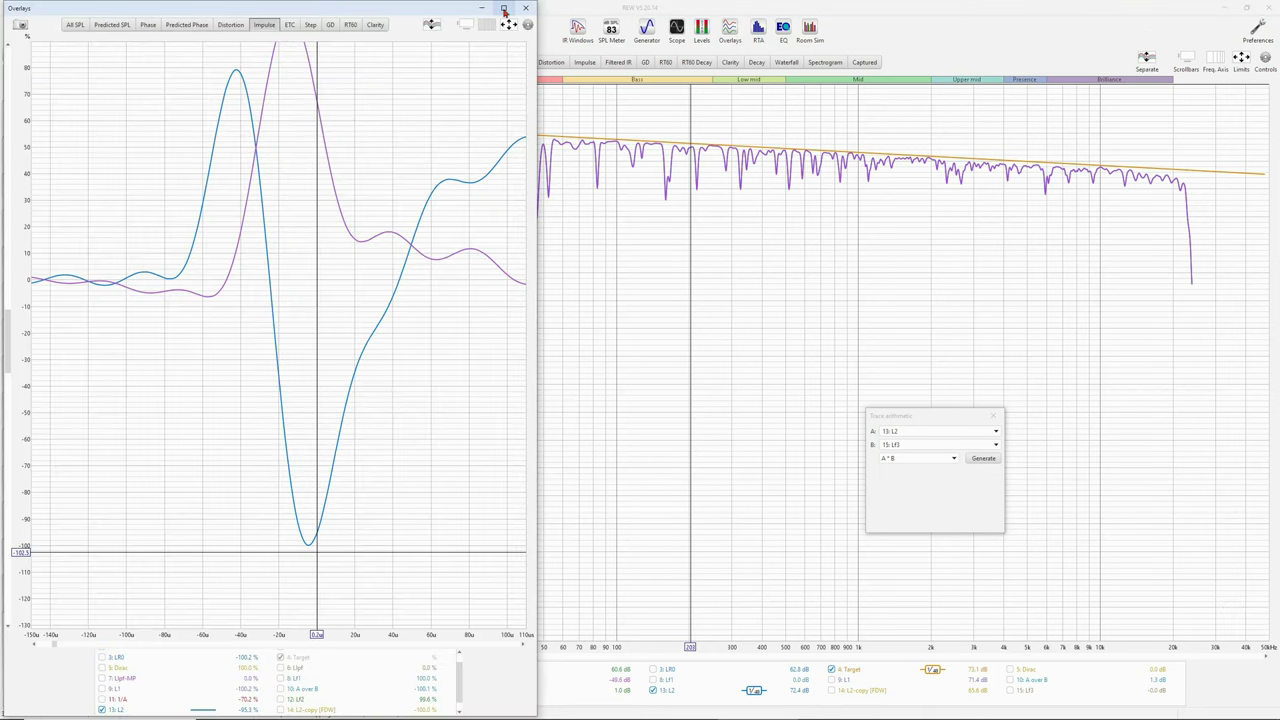
double_click(498, 12)
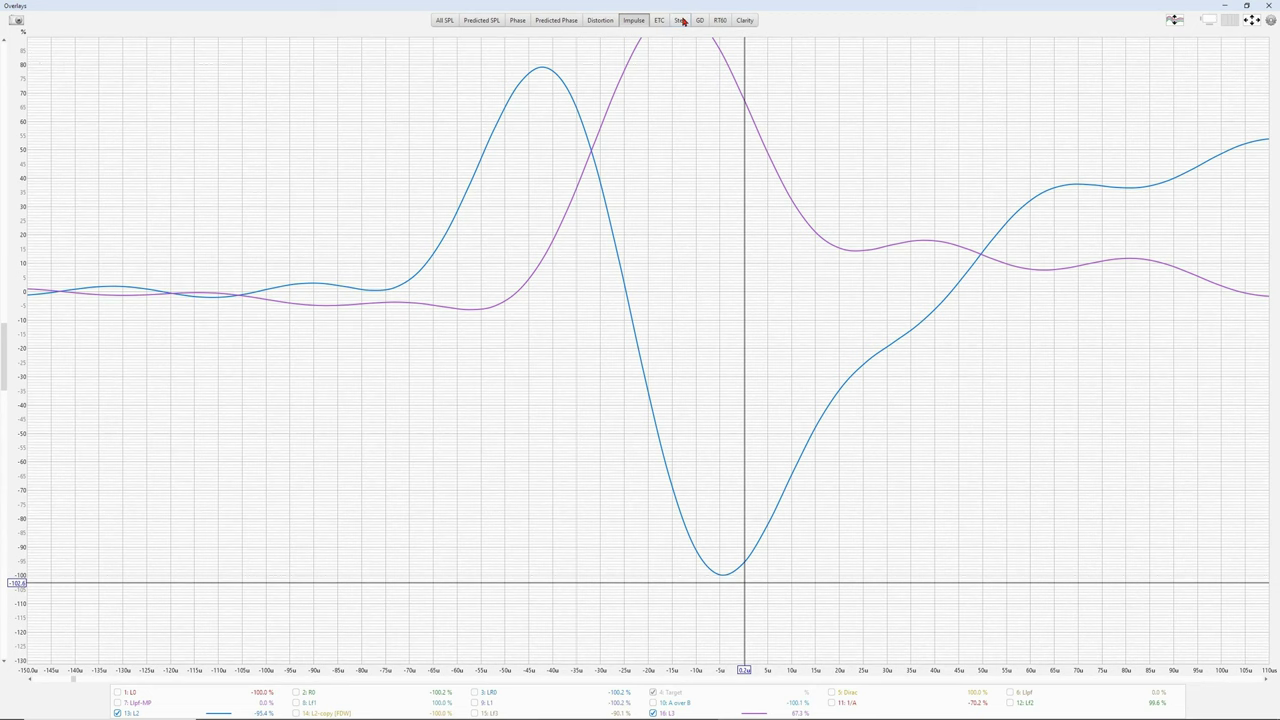
Step: Fit the impulse data, then zoom the time axis and pan to the main peak
scroll(751, 318, down, 1)
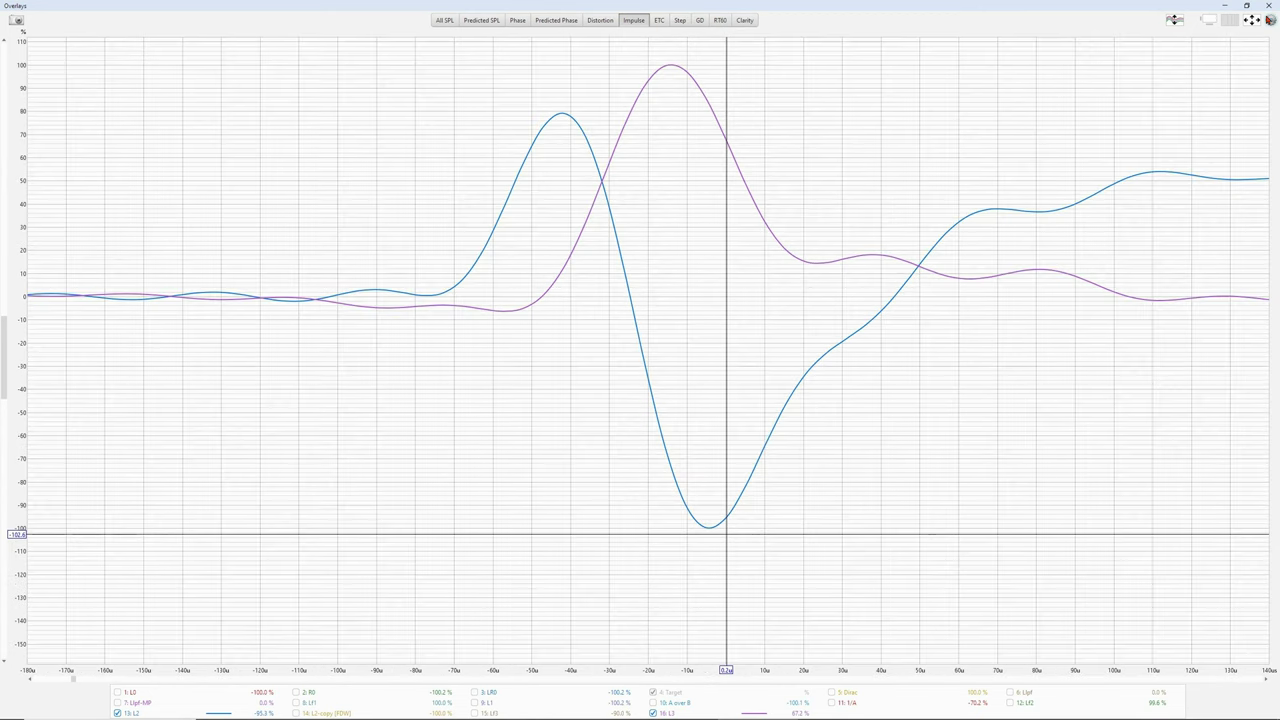
click(1250, 20)
click(720, 386)
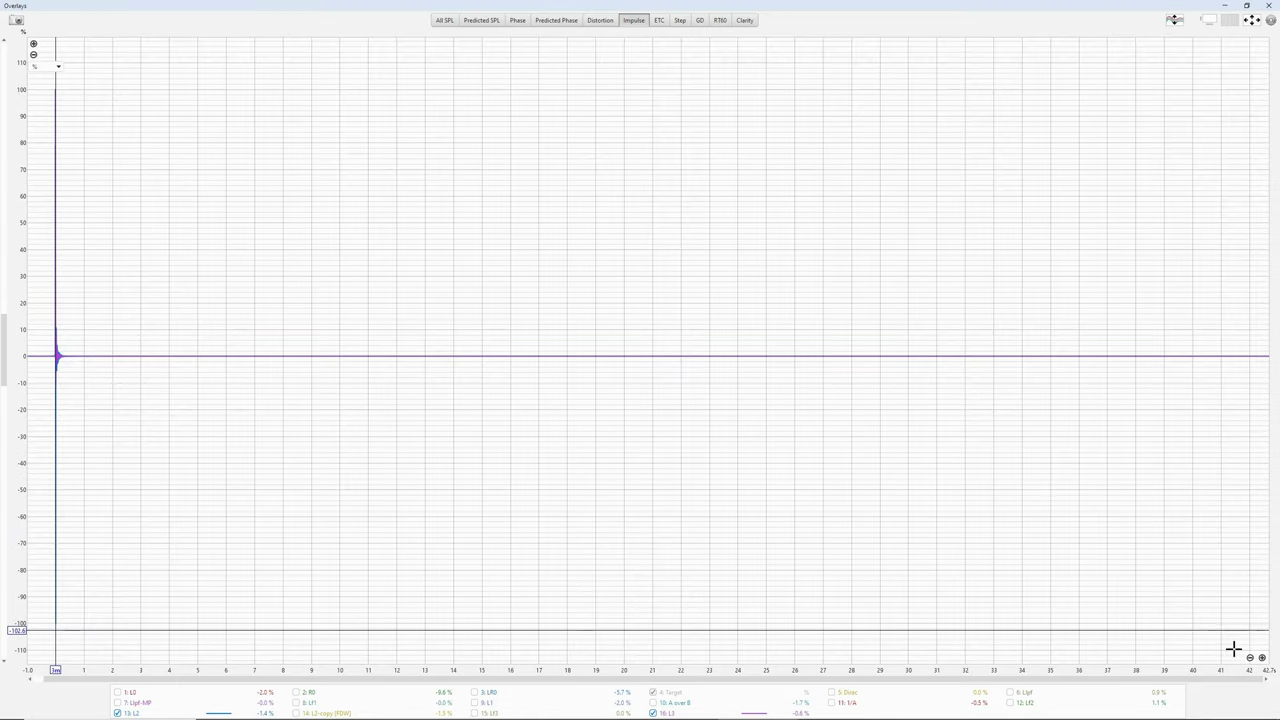
click(1262, 658)
click(1262, 658)
click(1262, 658)
click(1262, 658)
drag(532, 382, 1031, 369)
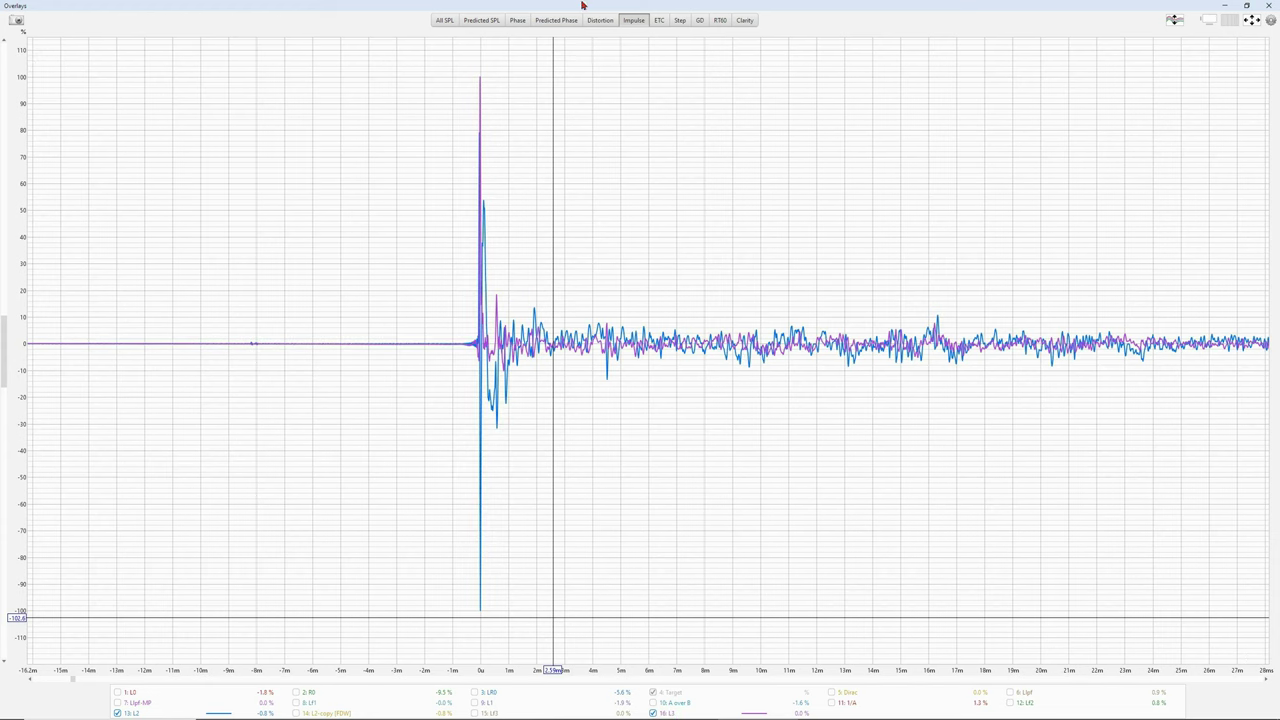
Step: Show step responses with L0 and L1 added, zoomed vertically onto the step onset
click(680, 21)
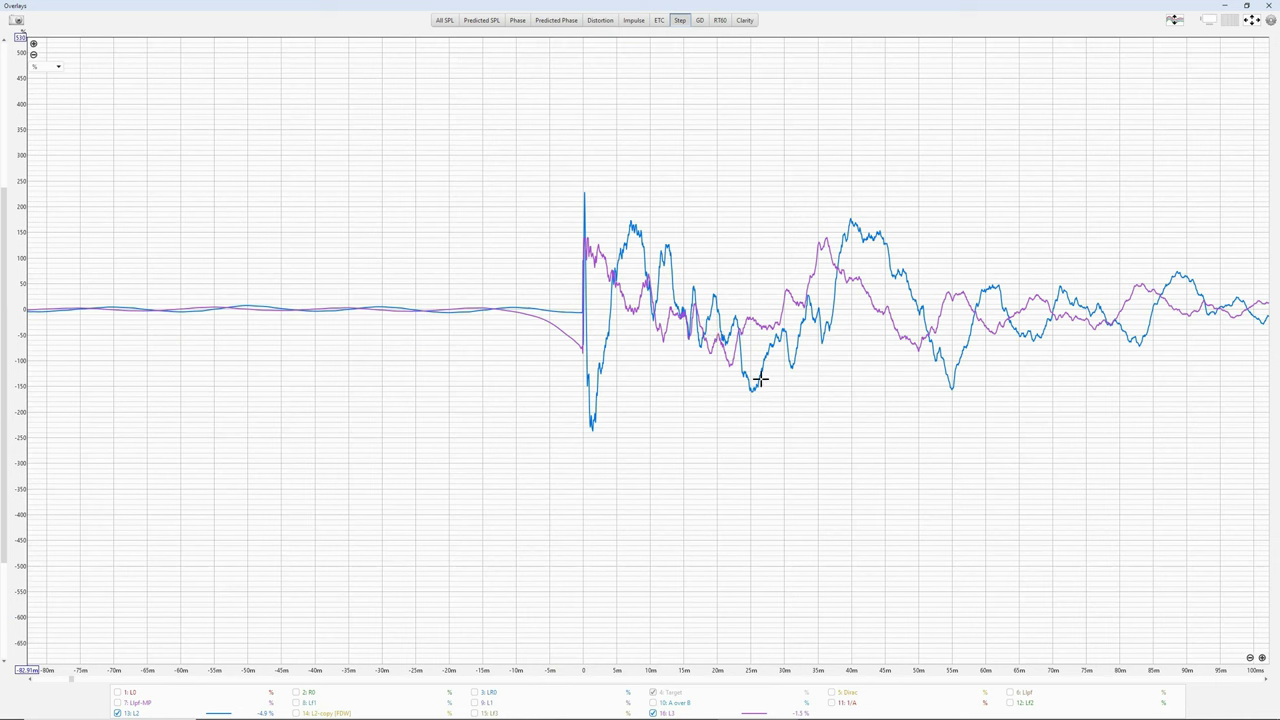
click(117, 692)
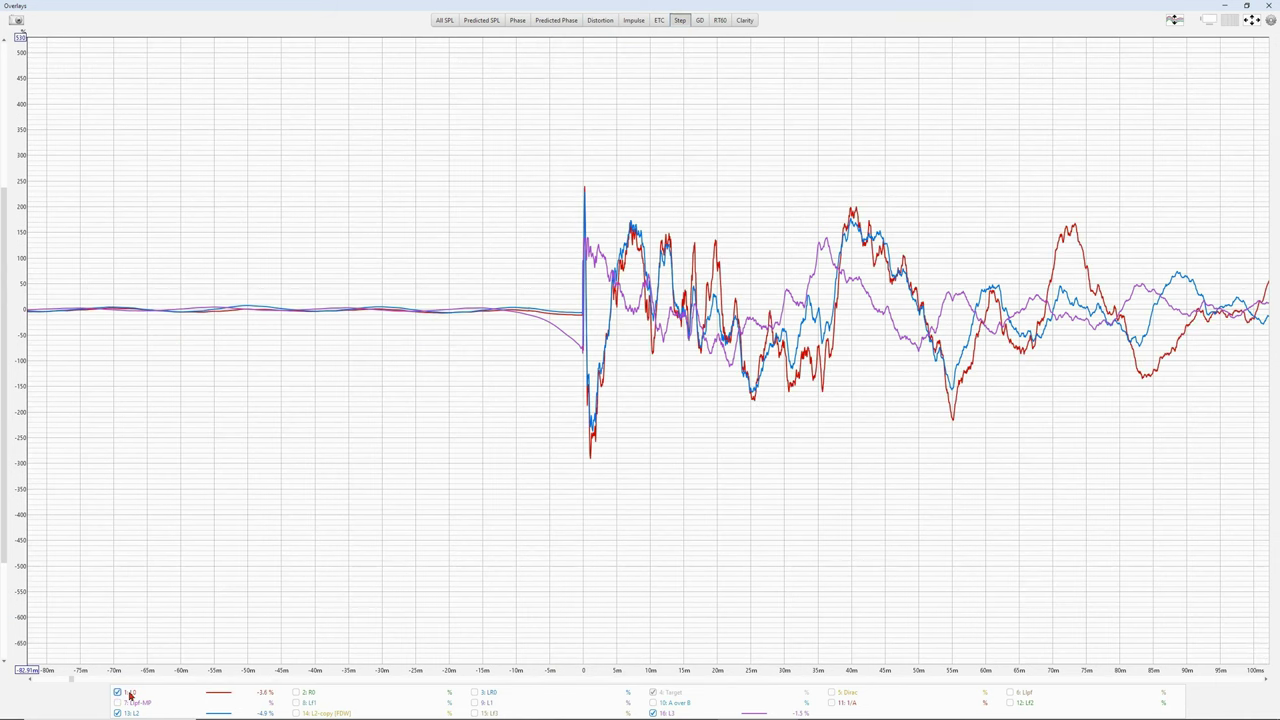
click(486, 703)
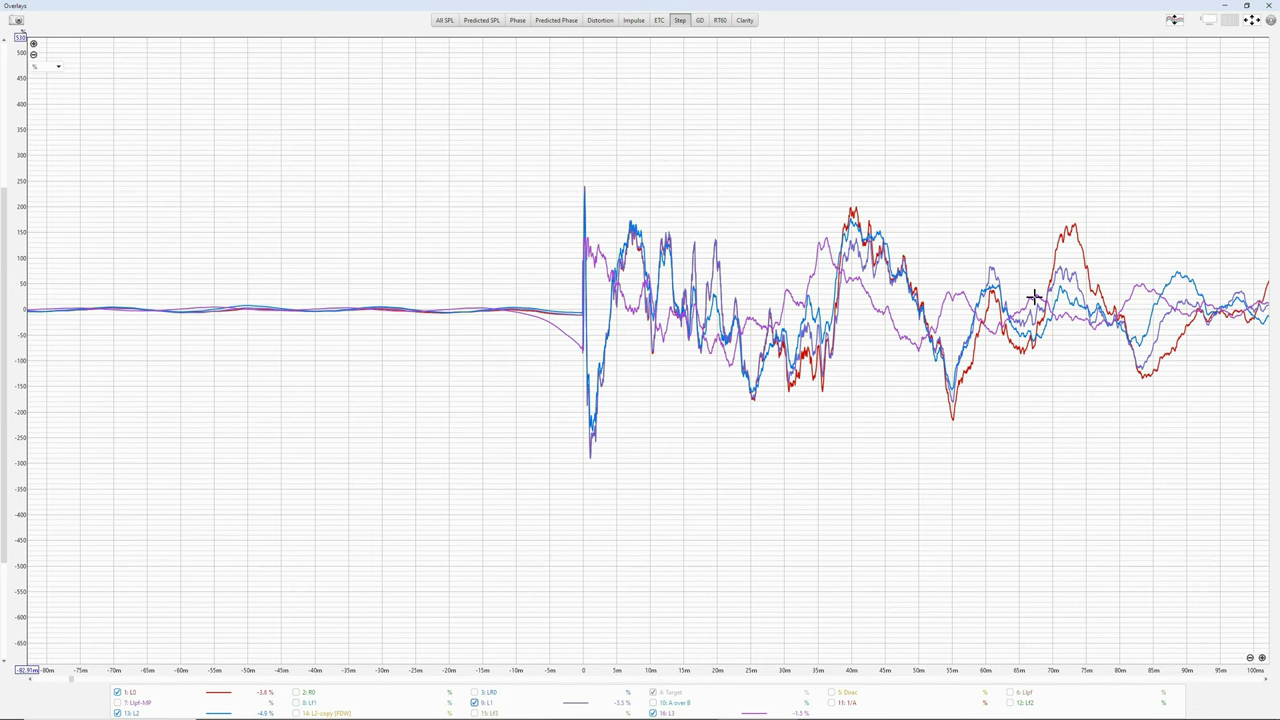
click(33, 45)
click(33, 45)
drag(551, 403, 630, 81)
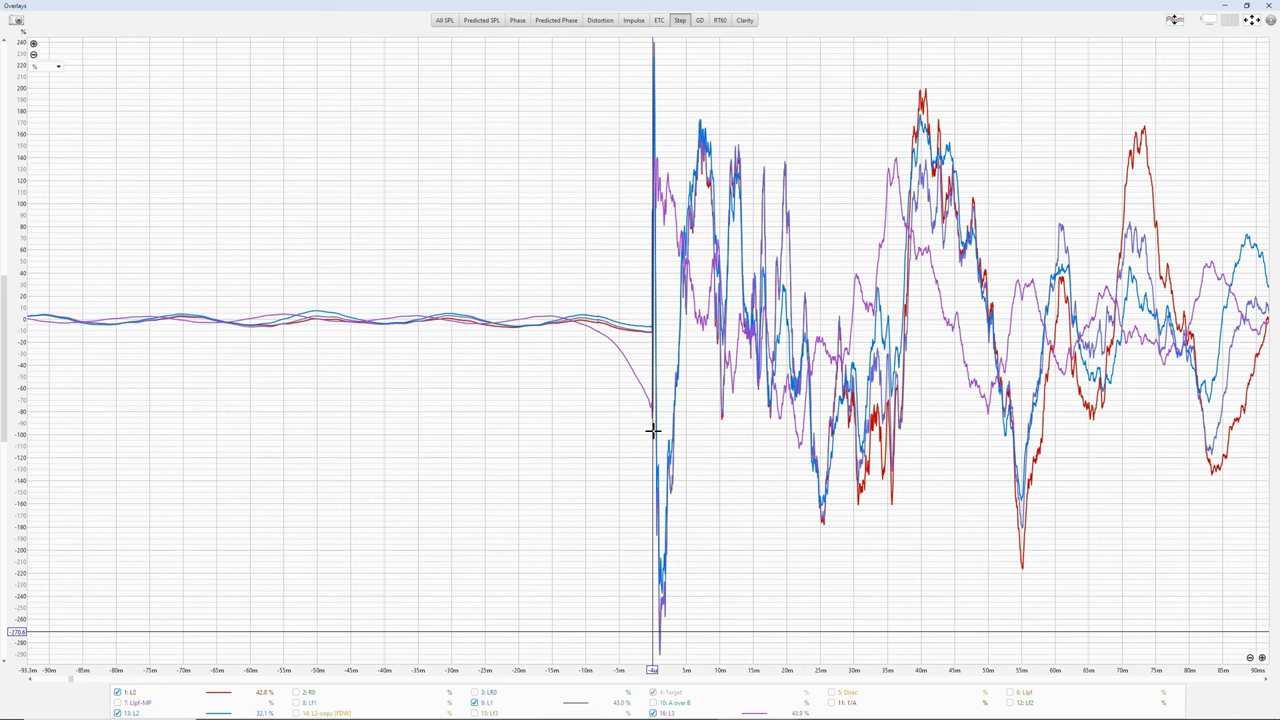
Step: Hide and then re-show the L3 and L2 traces to compare their steps
click(654, 713)
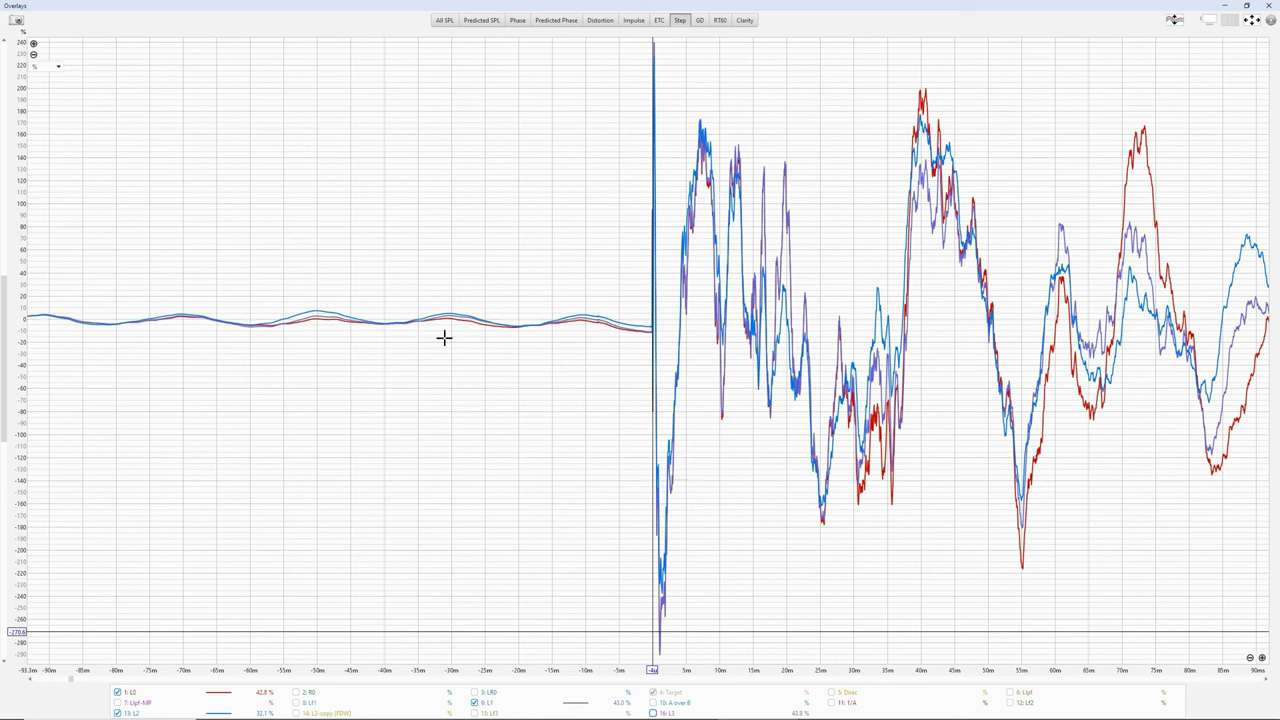
click(117, 713)
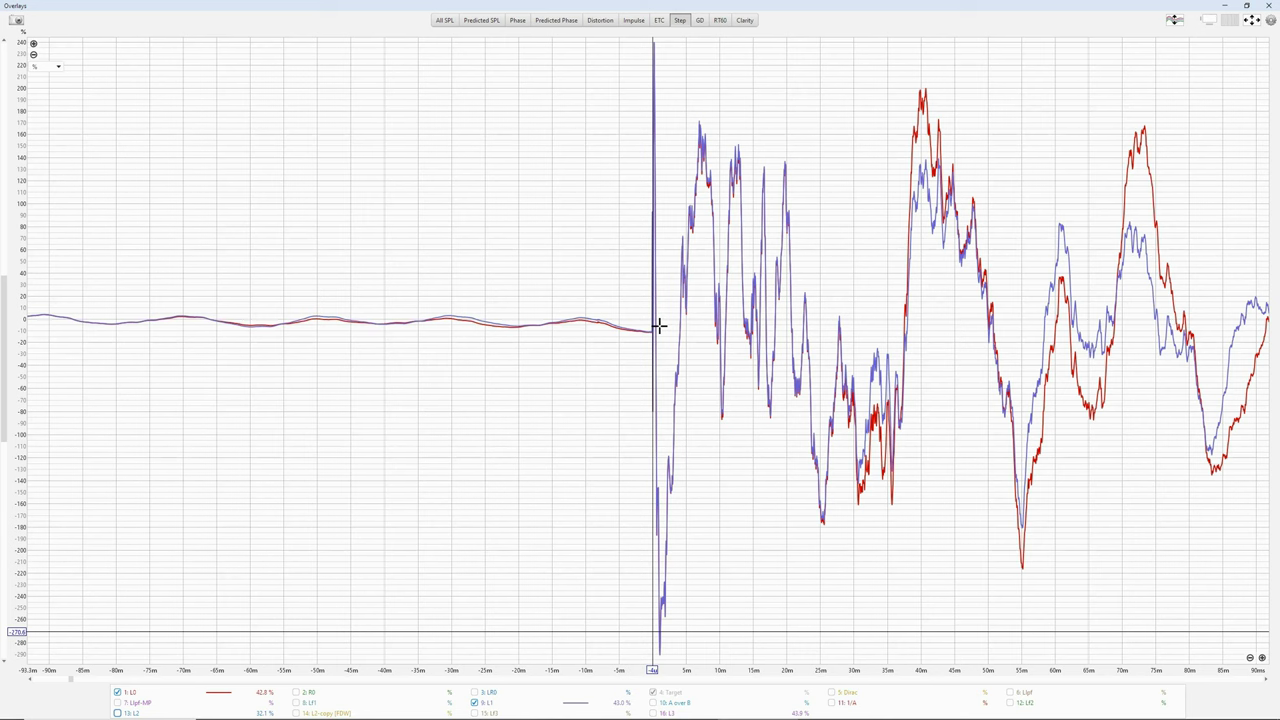
click(118, 713)
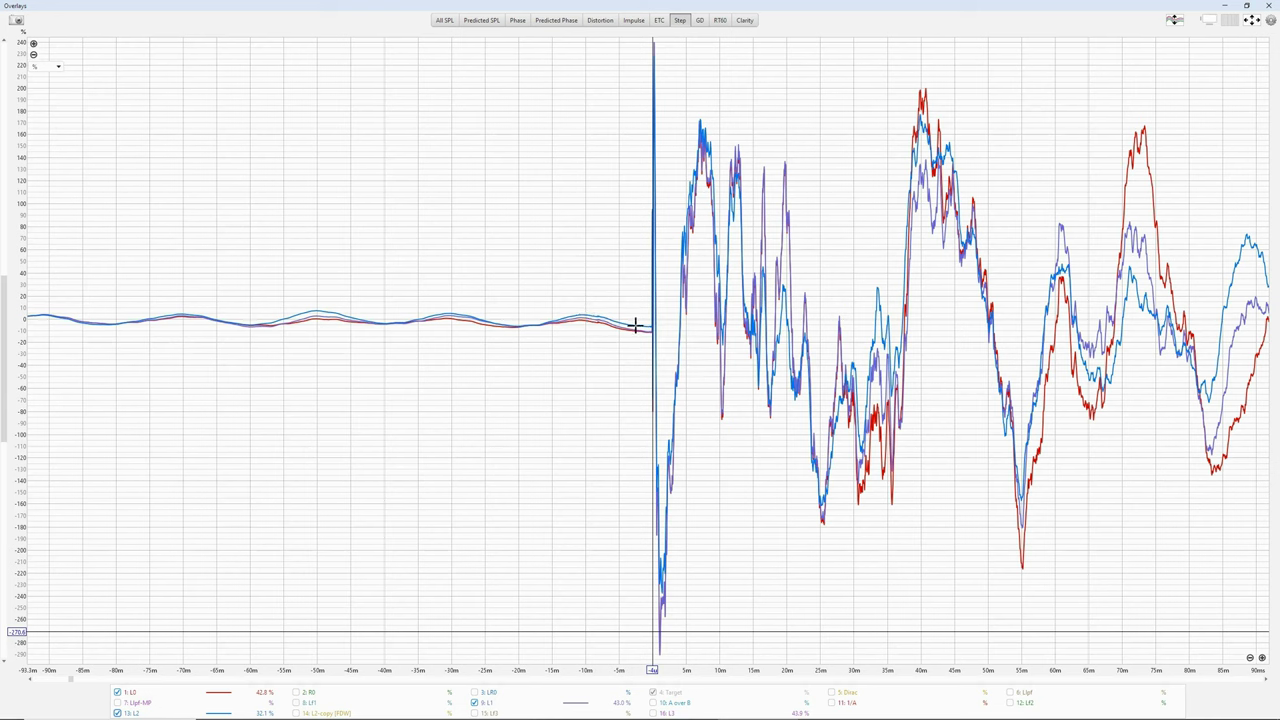
click(655, 713)
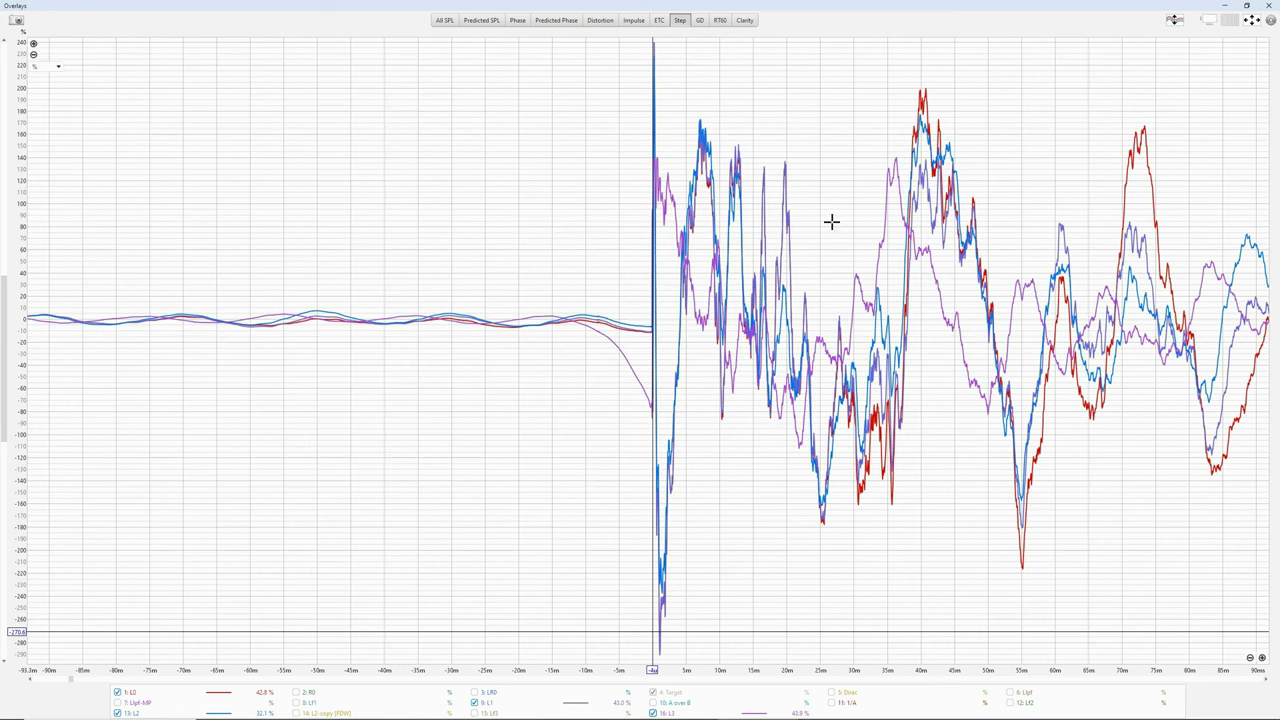
Step: Pan the step plot and view the Plot responses normalised options
drag(810, 387, 720, 631)
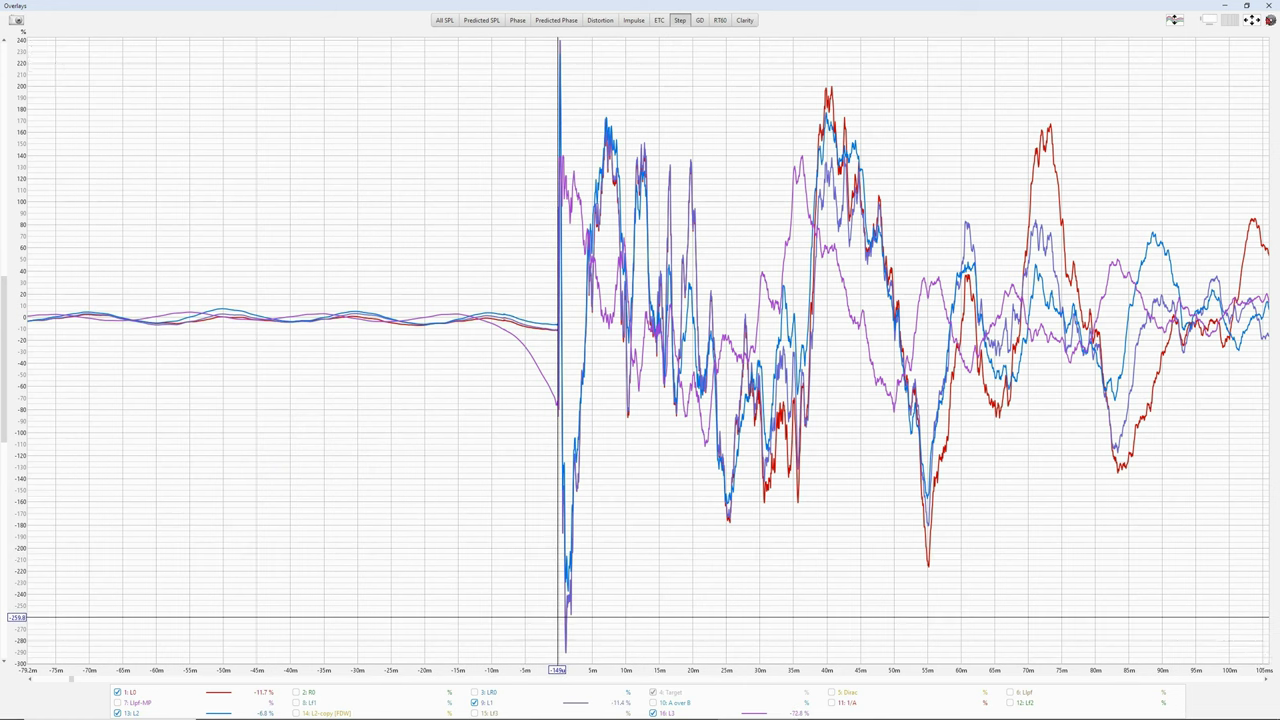
click(1174, 19)
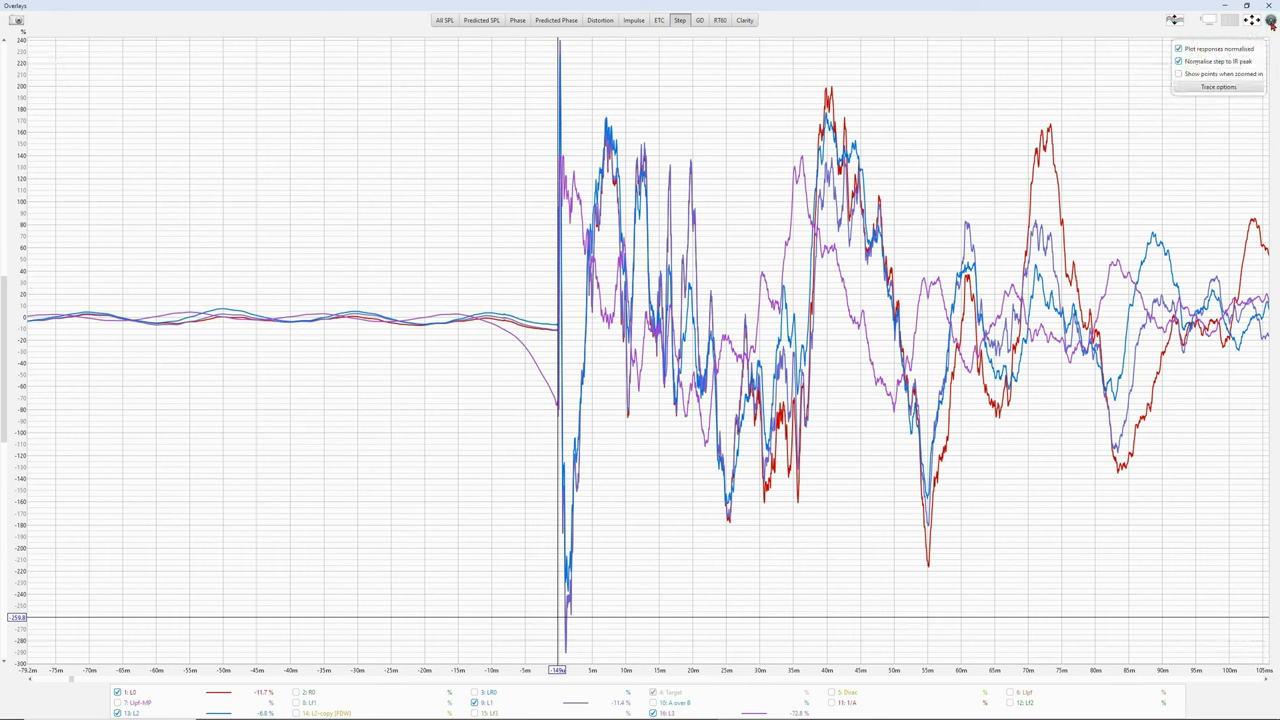